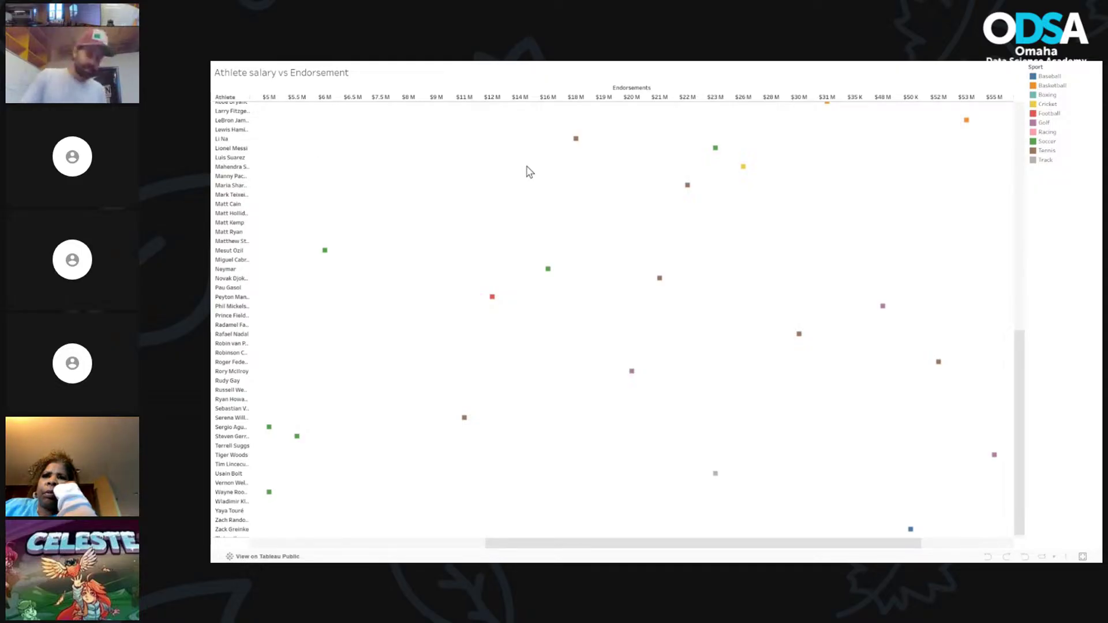
Step: Exit the athlete chart's full screen and move the Lab 3 viz to the end of the open vizzes
key("Escape")
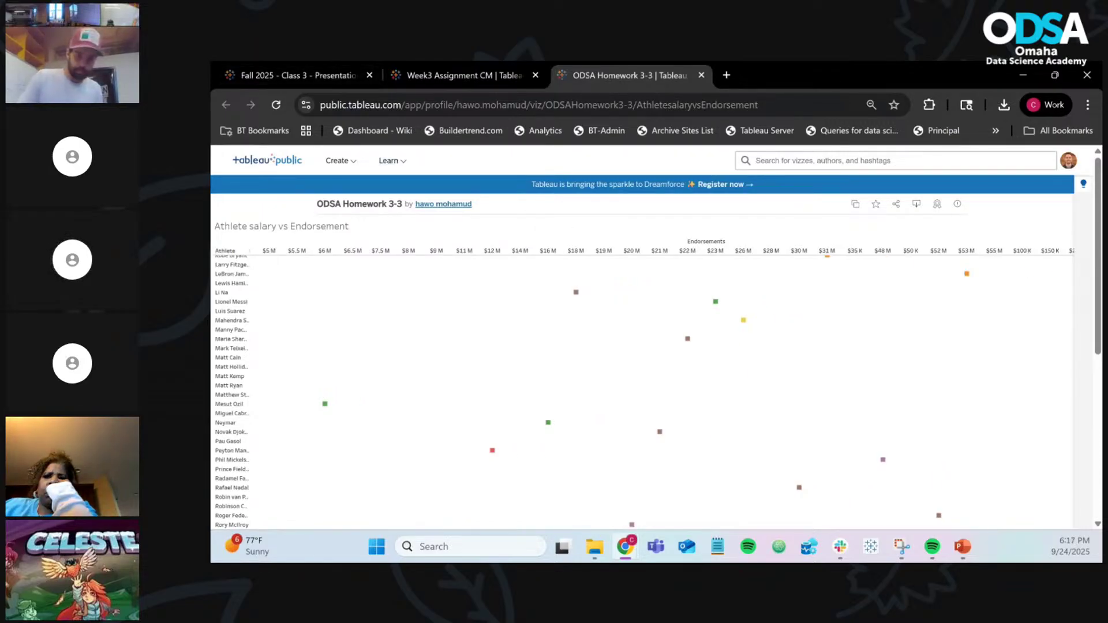
left_click(382, 88)
left_click_drag(382, 88, 796, 66)
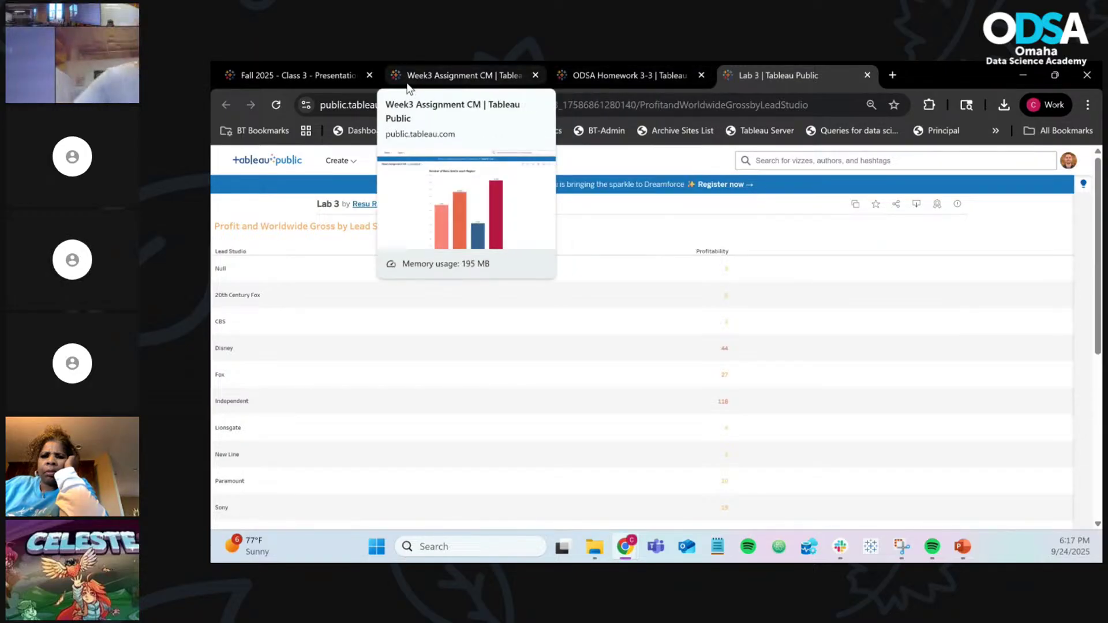
Step: From the Fall 2025 viz, go to My Profile and reopen 'Fall 2025 - Class 3 - Presentation' from its viz list
left_click(320, 83)
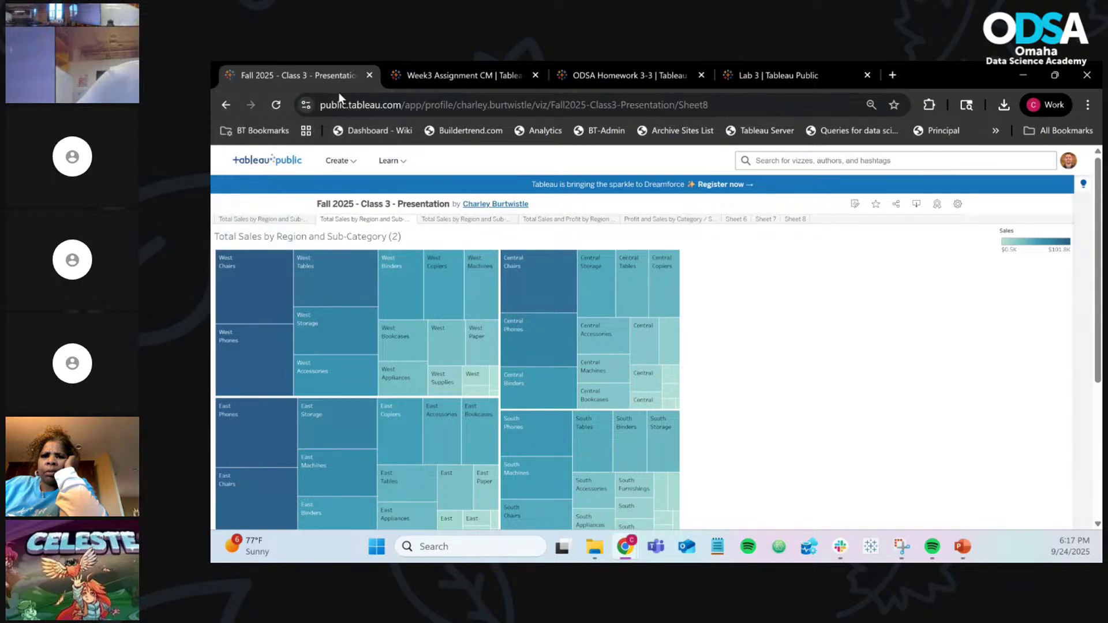
left_click(1068, 161)
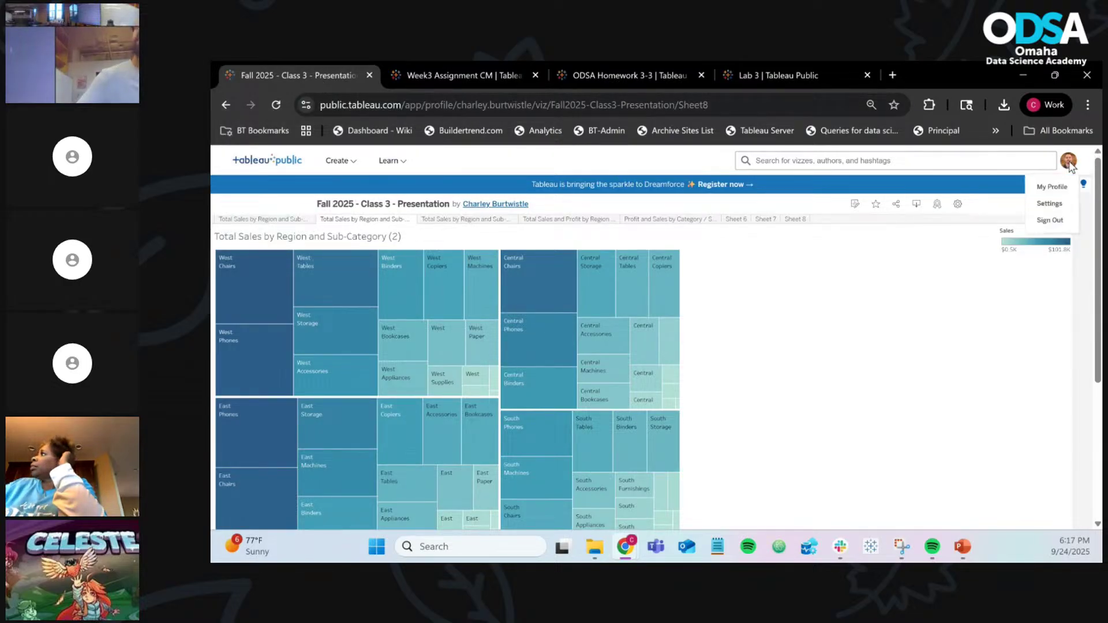
left_click(1051, 188)
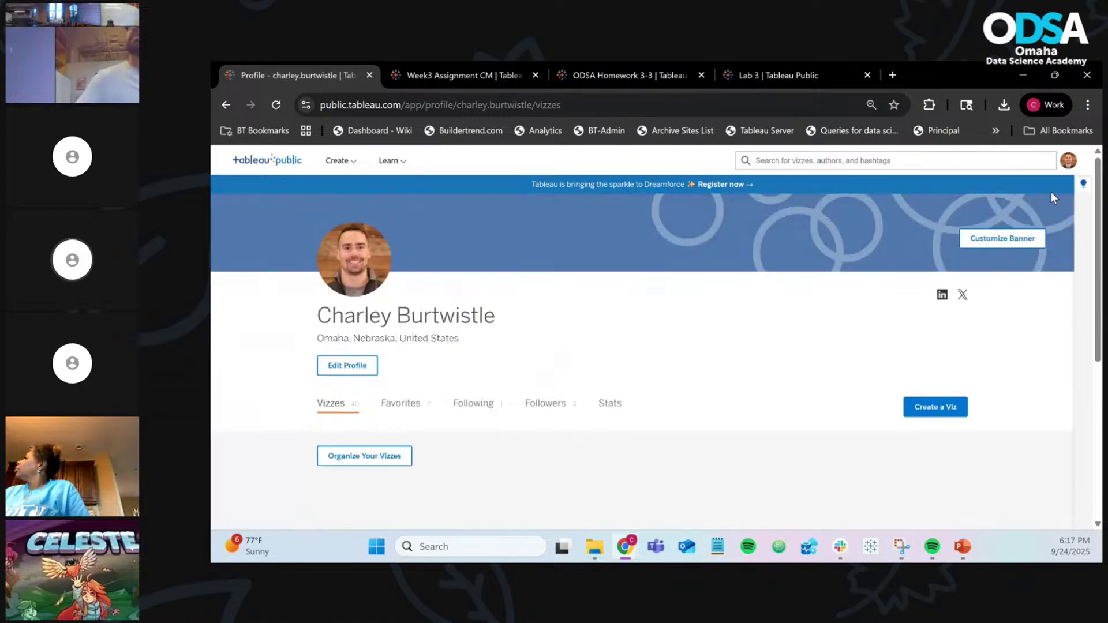
scroll(618, 353, "down", 3)
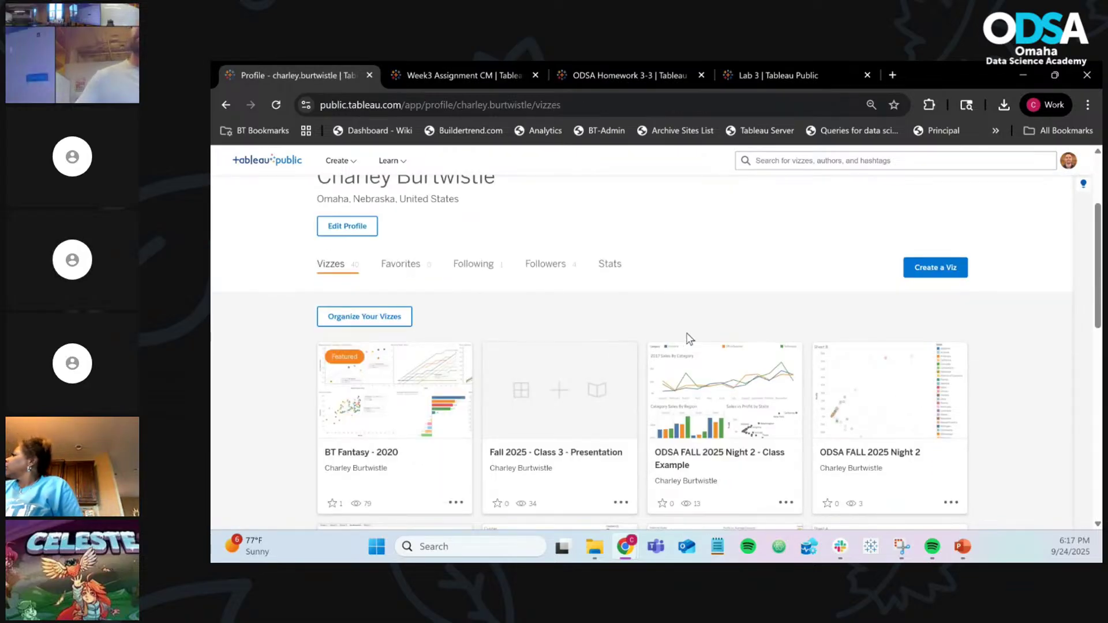
left_click(586, 378)
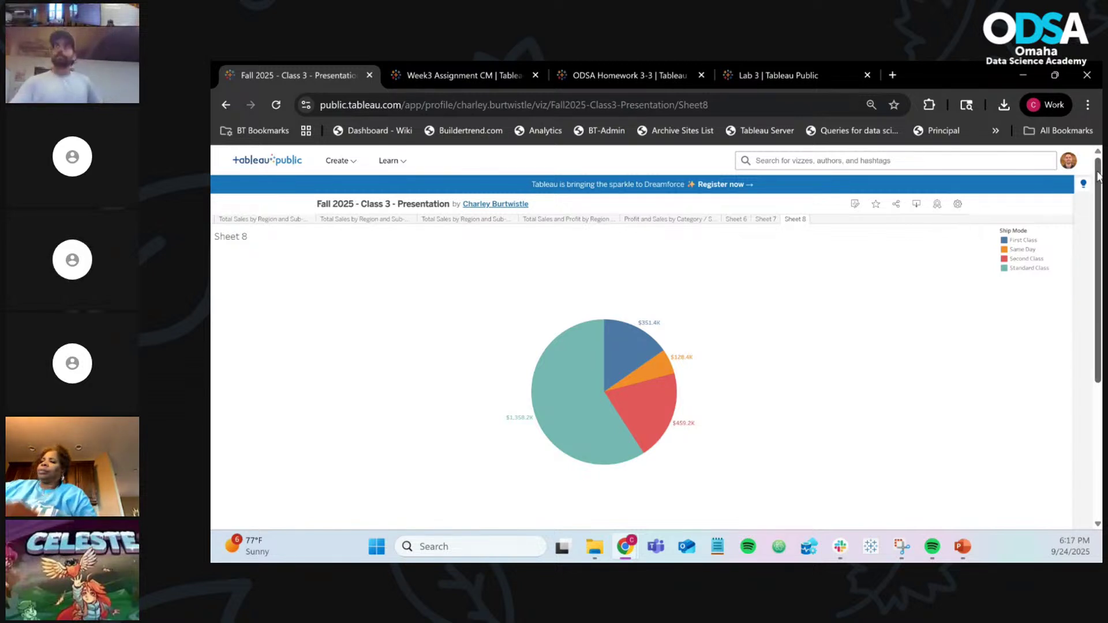
Step: Show the avatar menu with My Profile, Settings and Sign Out over the Sheet 8 pie chart
left_click(1069, 162)
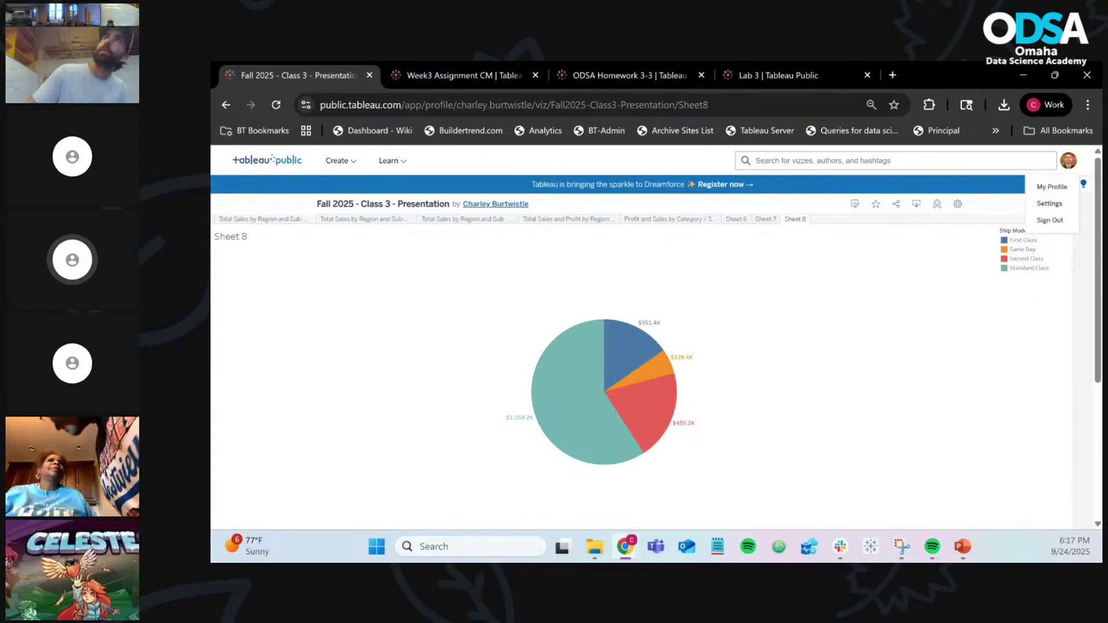
Step: Bring the ODSA Night 3 Homework viz into view and show its repair-cost chart full screen
left_click_drag(814, 83, 868, 85)
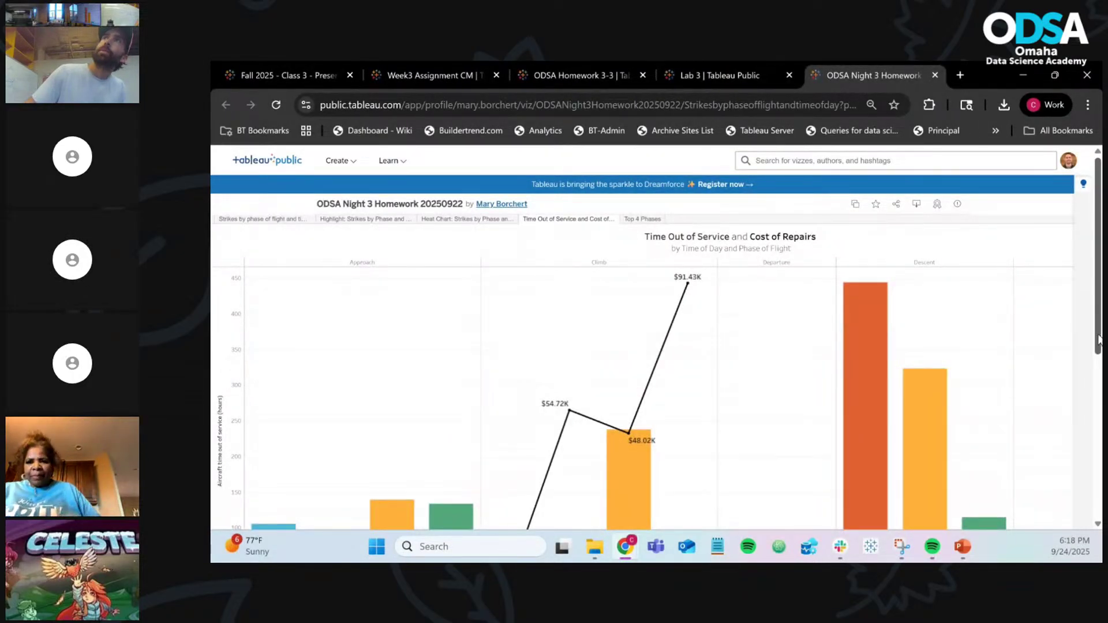
scroll(1055, 366, "down", 5)
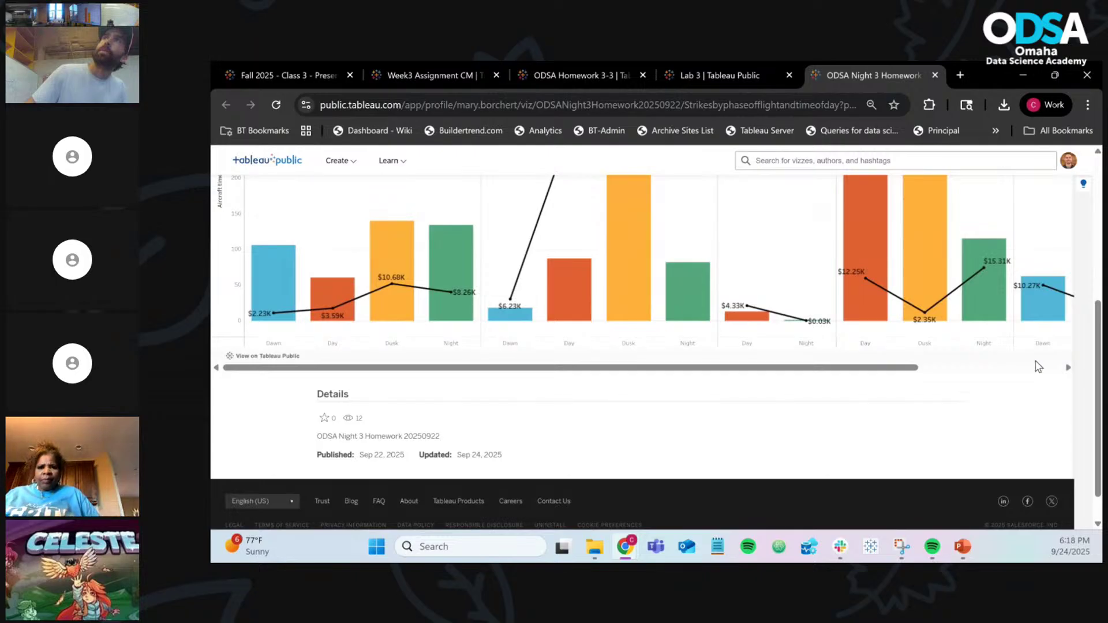
left_click_drag(834, 369, 1030, 378)
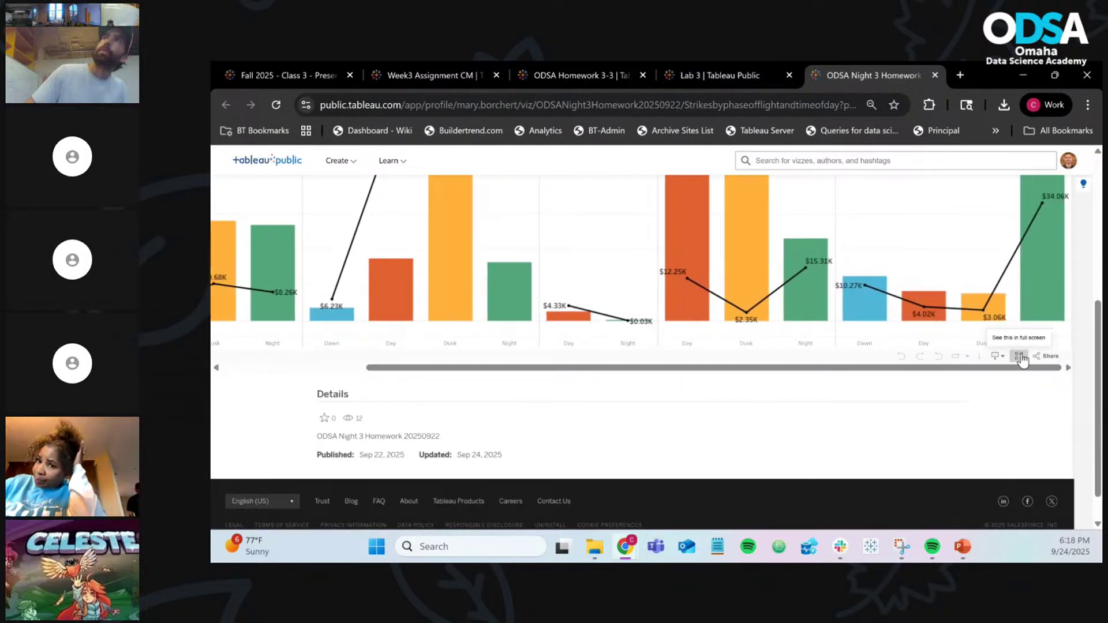
left_click(1018, 356)
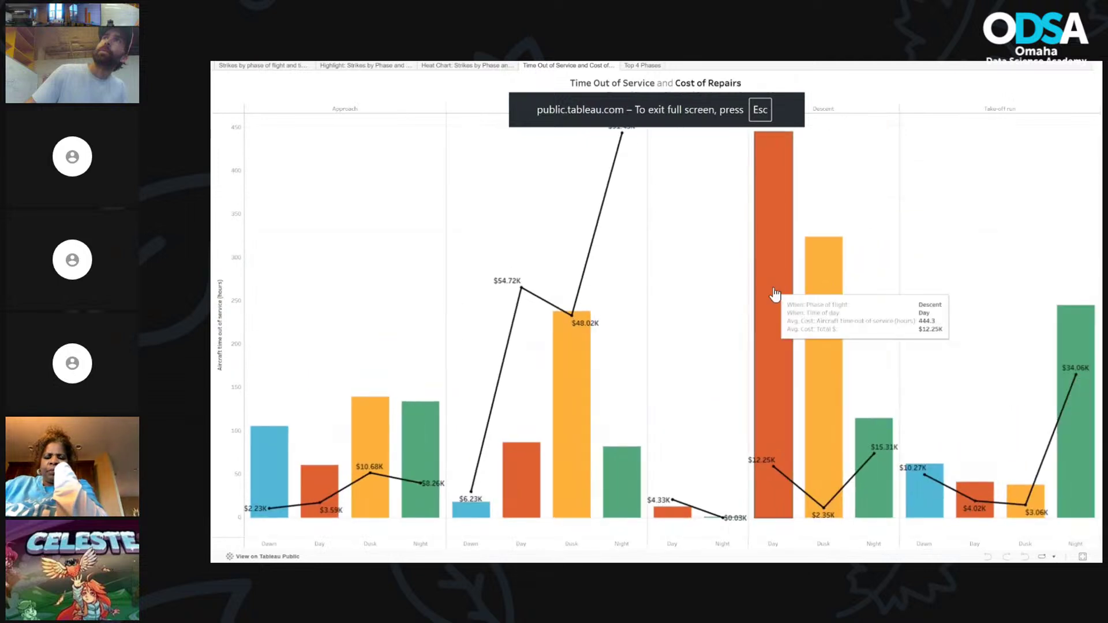
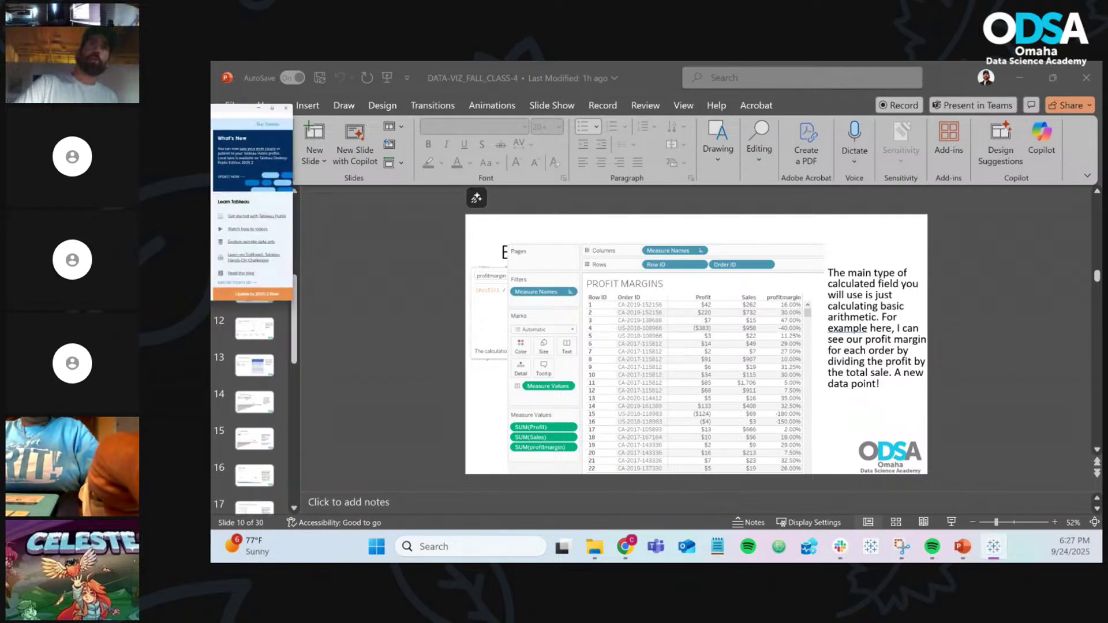
Step: Connect Tableau to the Super Store Excel workbook's Orders table, open Sheet 1, then switch to the slides
left_click_drag(621, 103, 595, 67)
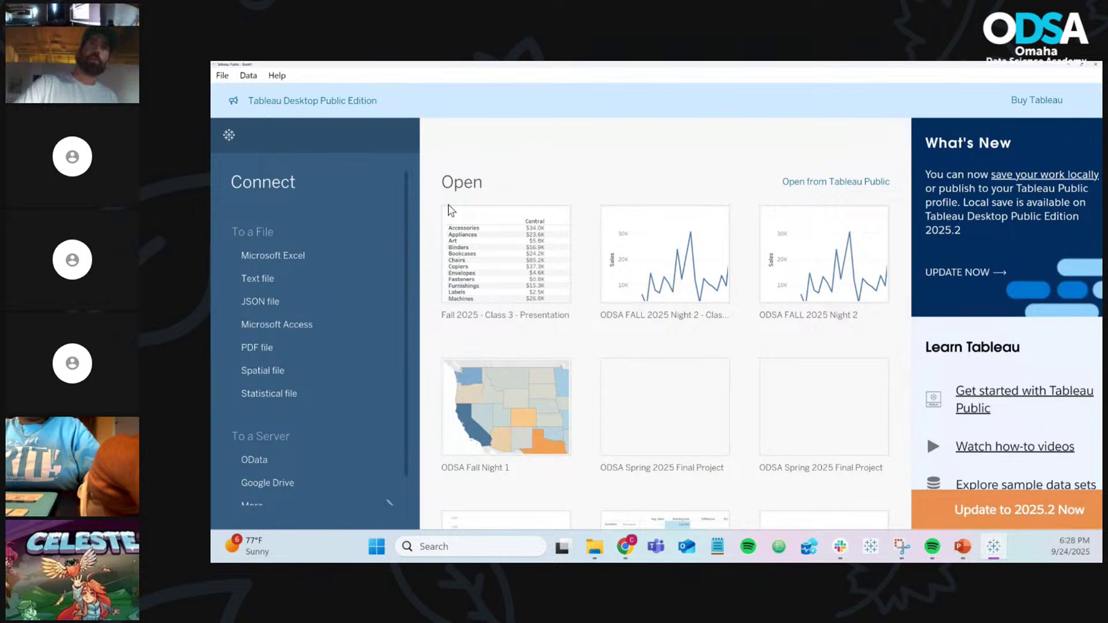
left_click(313, 257)
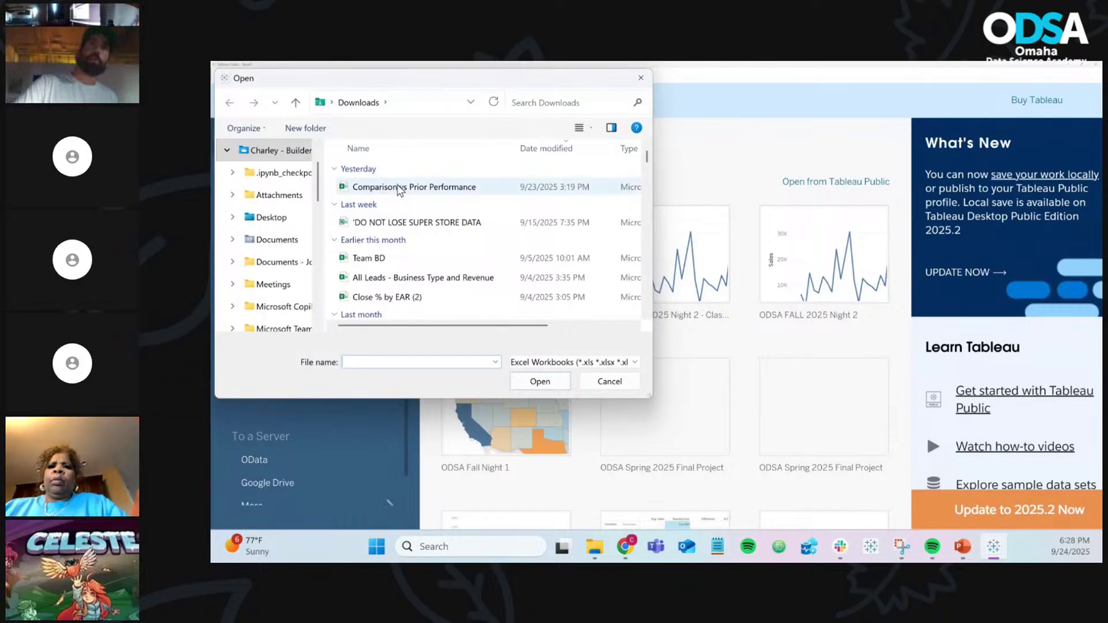
double_click(430, 223)
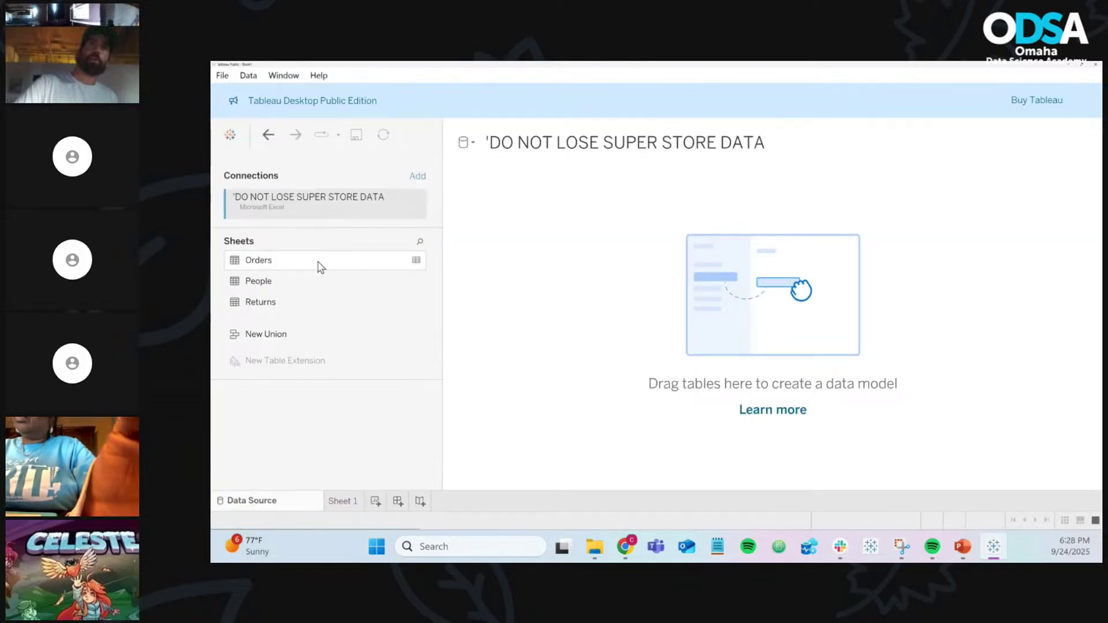
left_click_drag(309, 267, 579, 254)
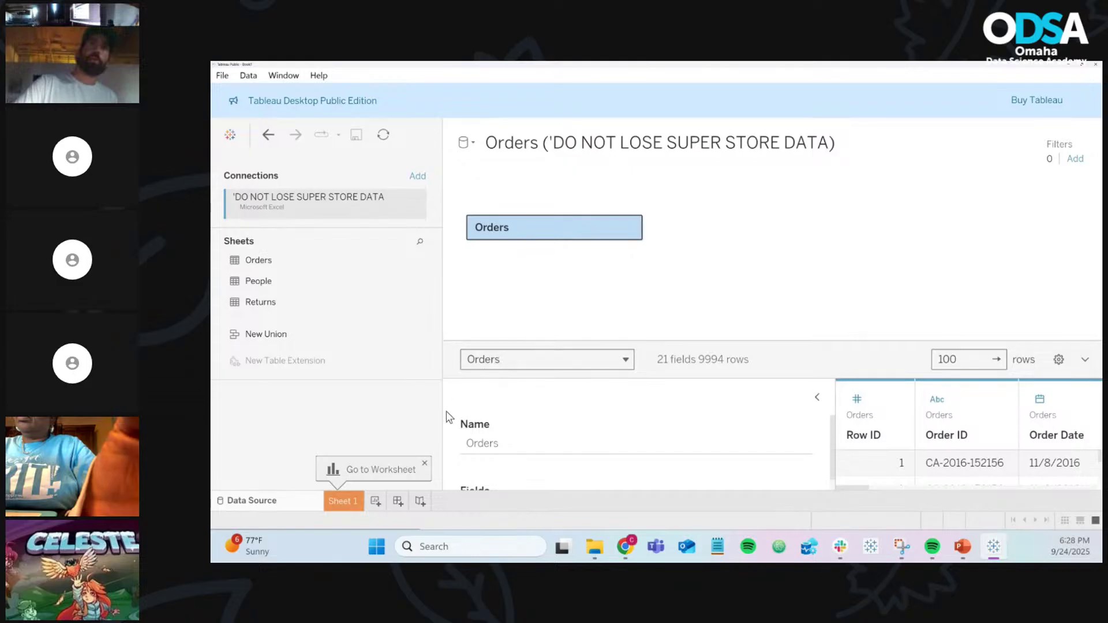
left_click(346, 501)
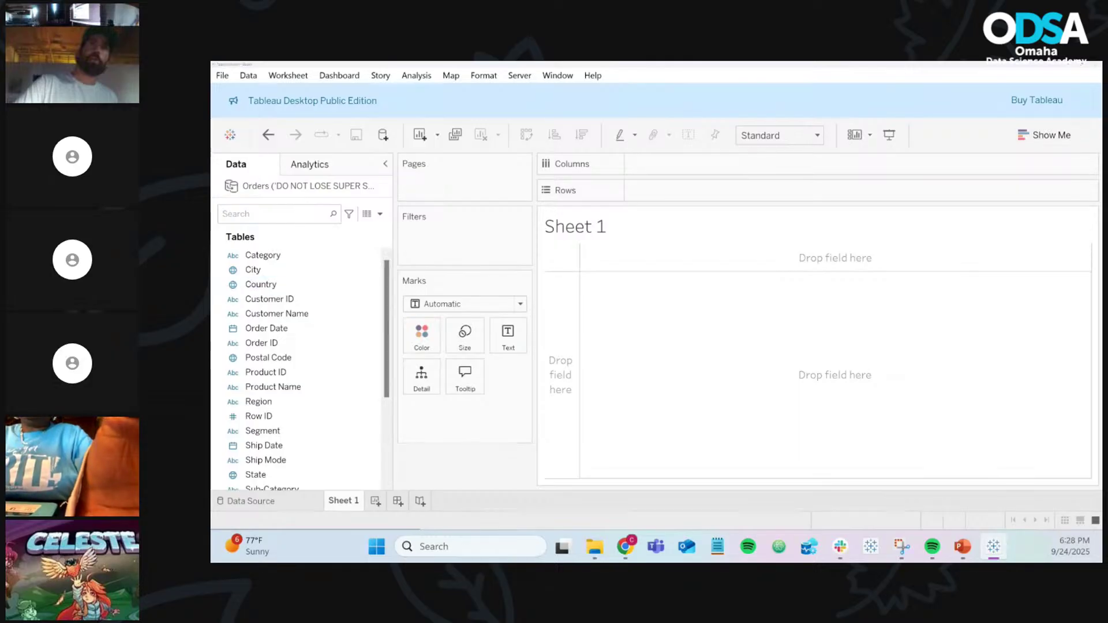
key("alt+Tab")
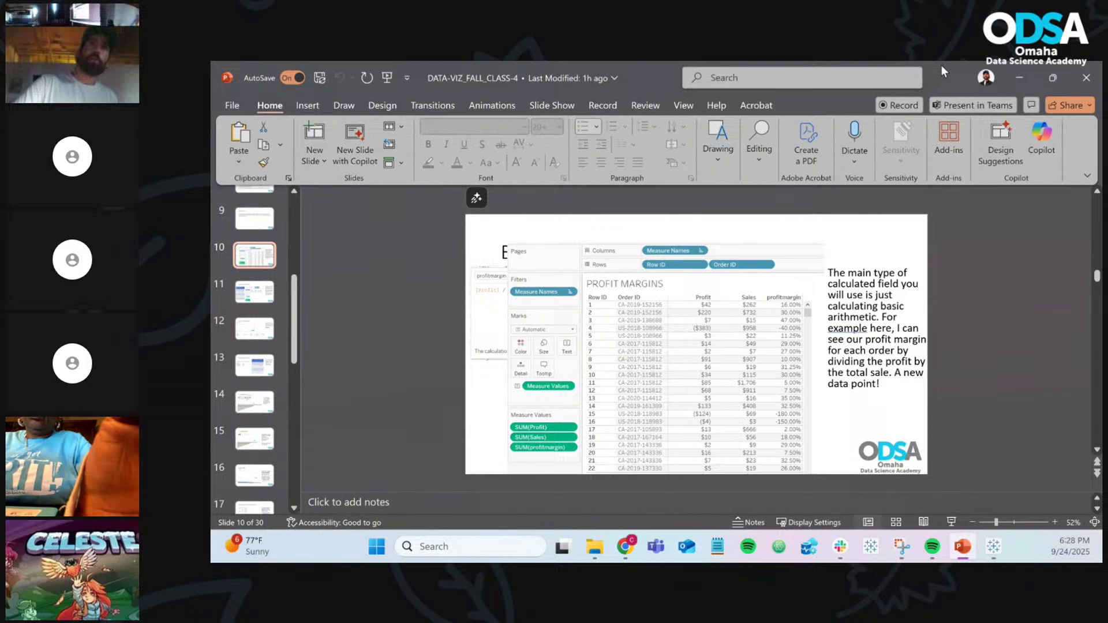
left_click_drag(941, 64, 70, 105)
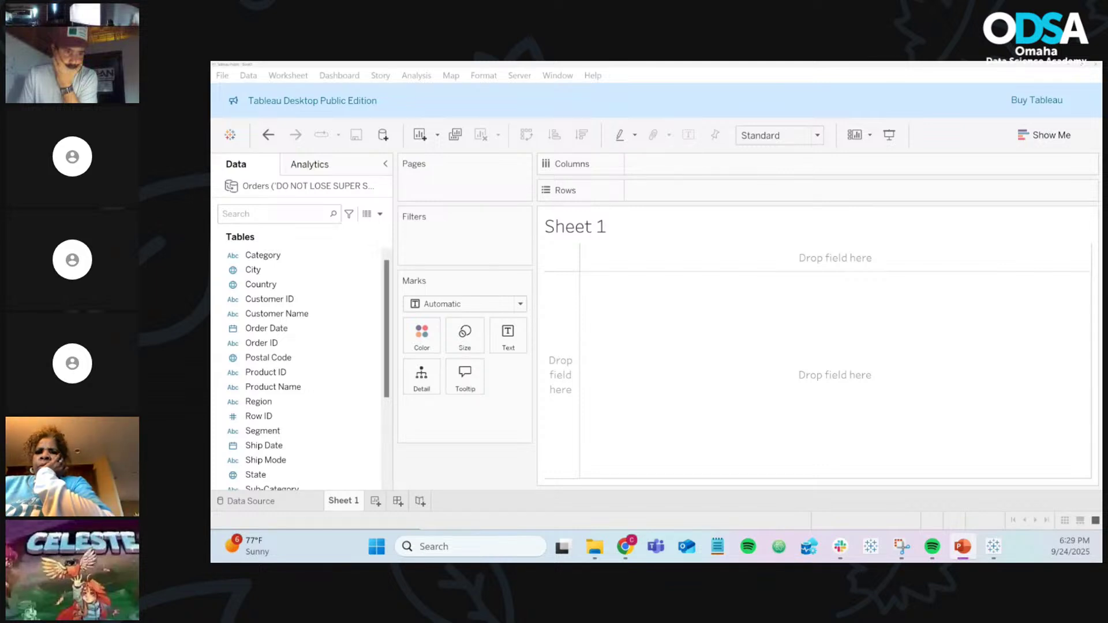
key("alt+Tab")
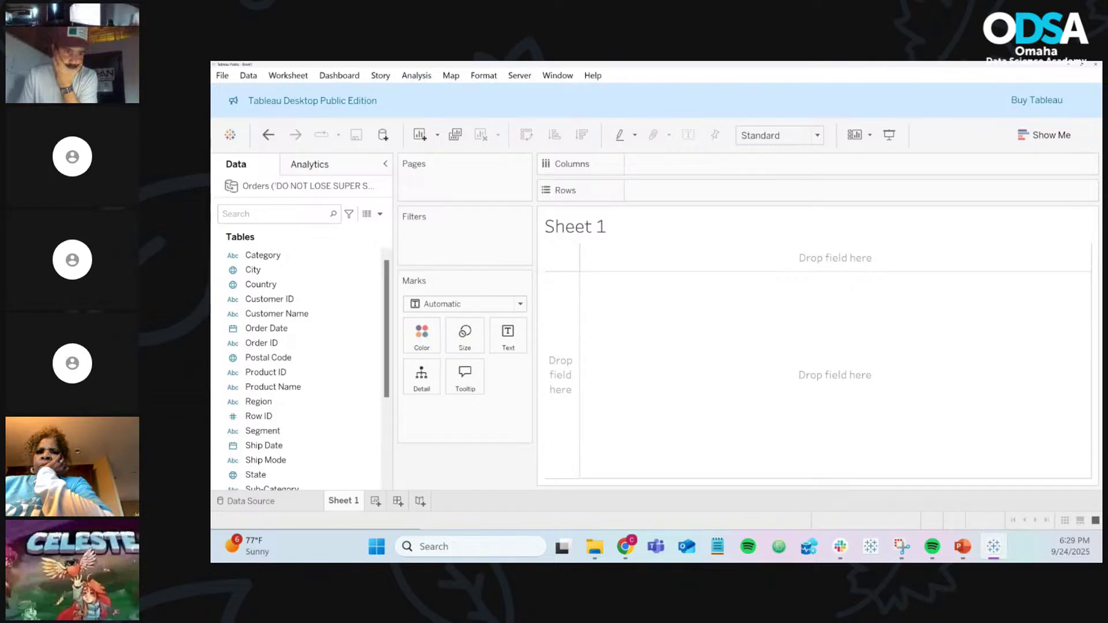
key("alt+Tab")
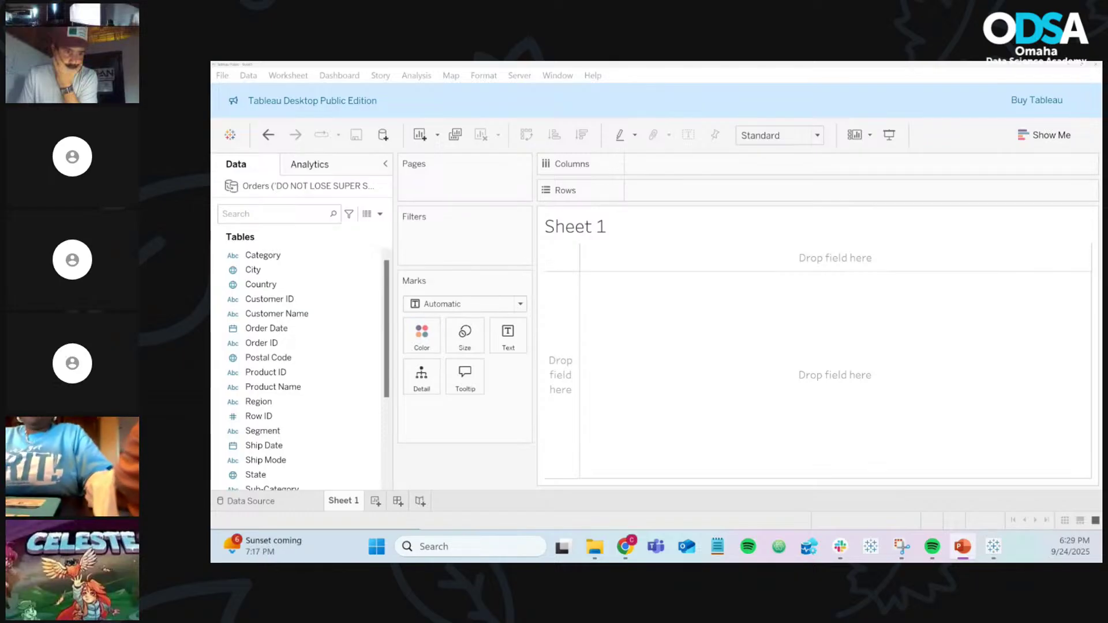
key("alt+Tab")
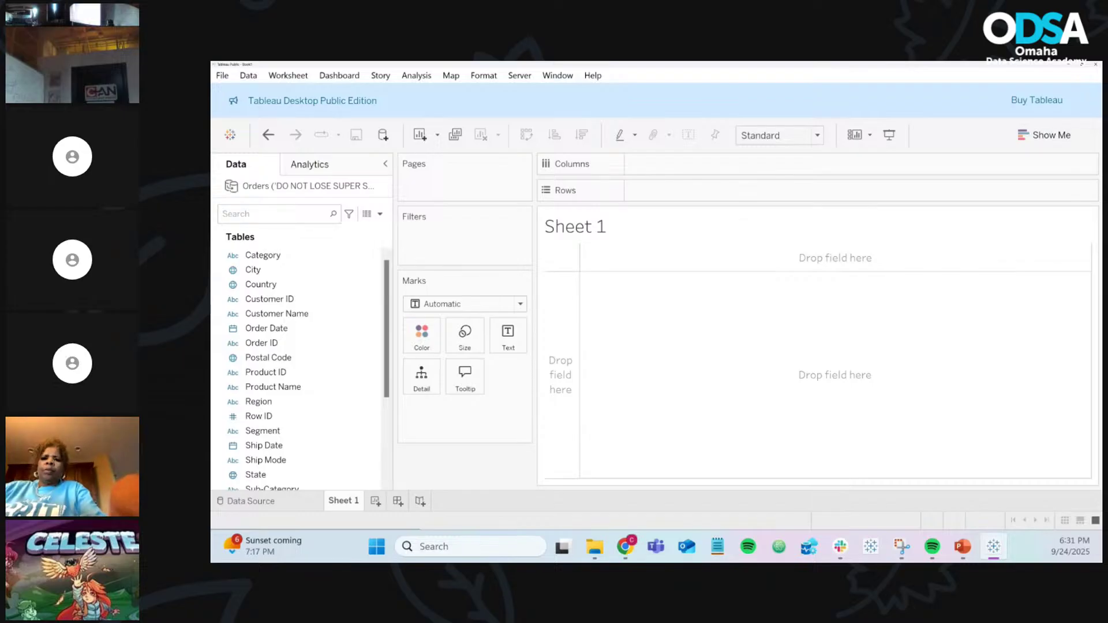
left_click(320, 317)
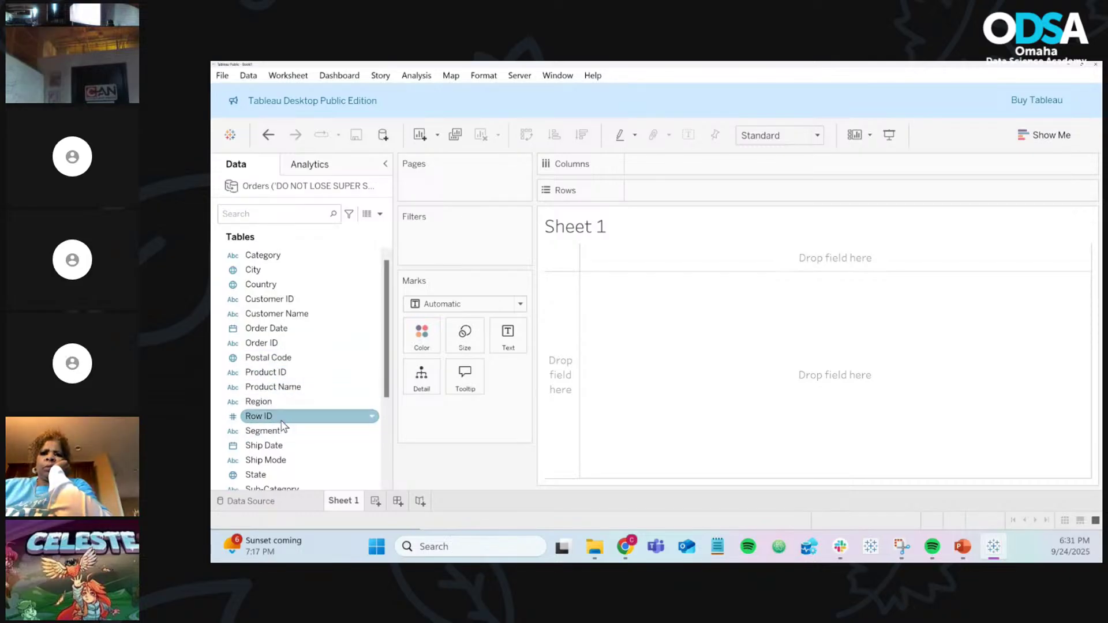
Step: Place Row ID on Rows, adding all its members despite the warning
left_click_drag(283, 425, 667, 197)
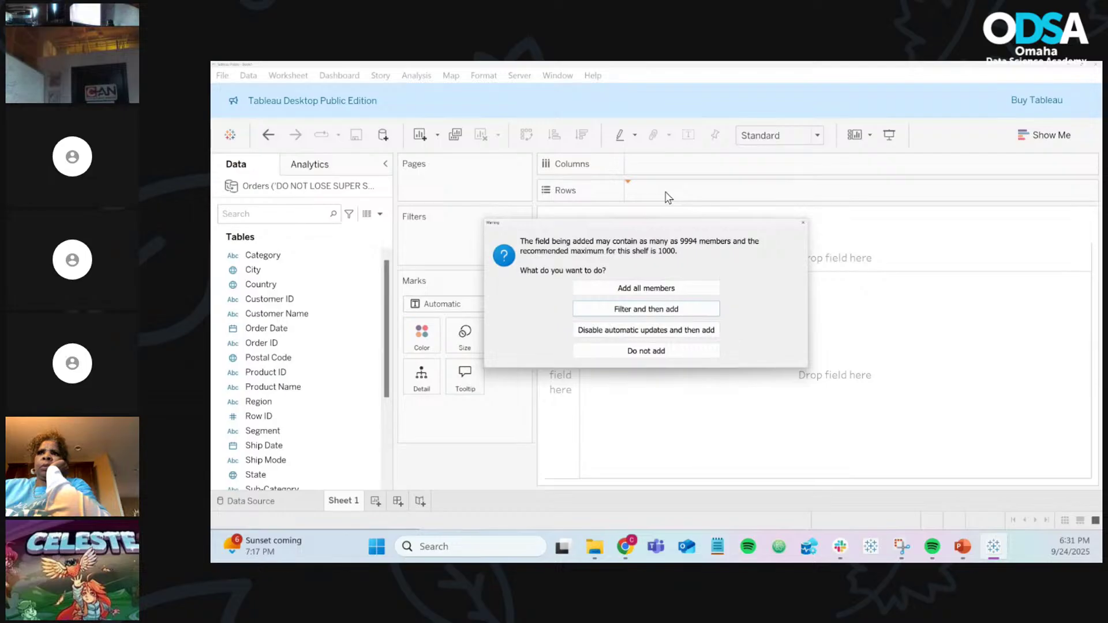
left_click(669, 292)
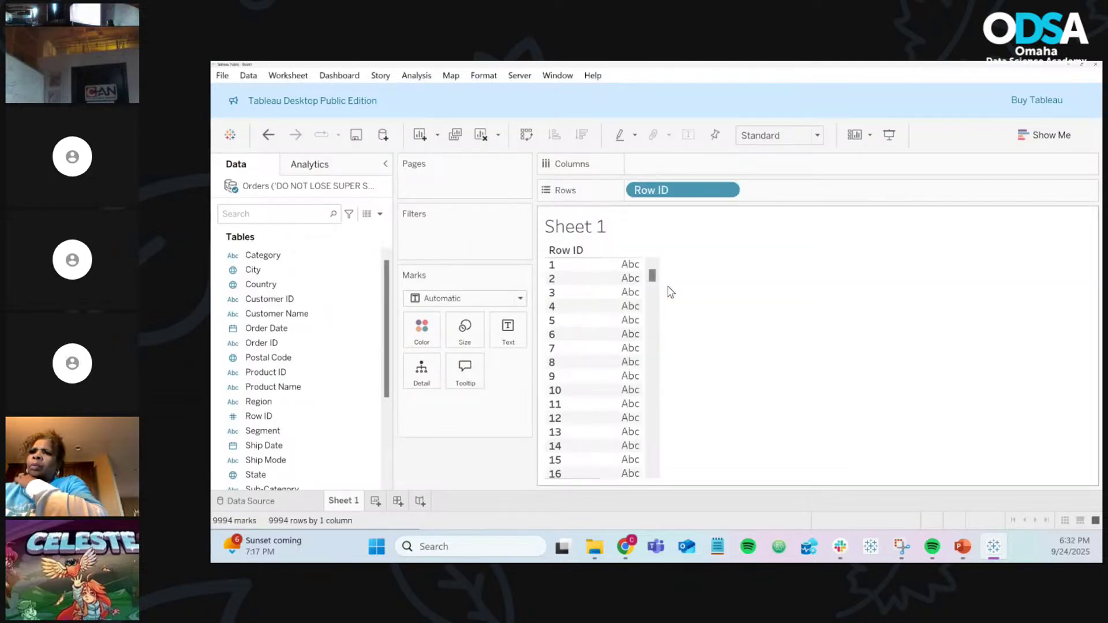
left_click(314, 373)
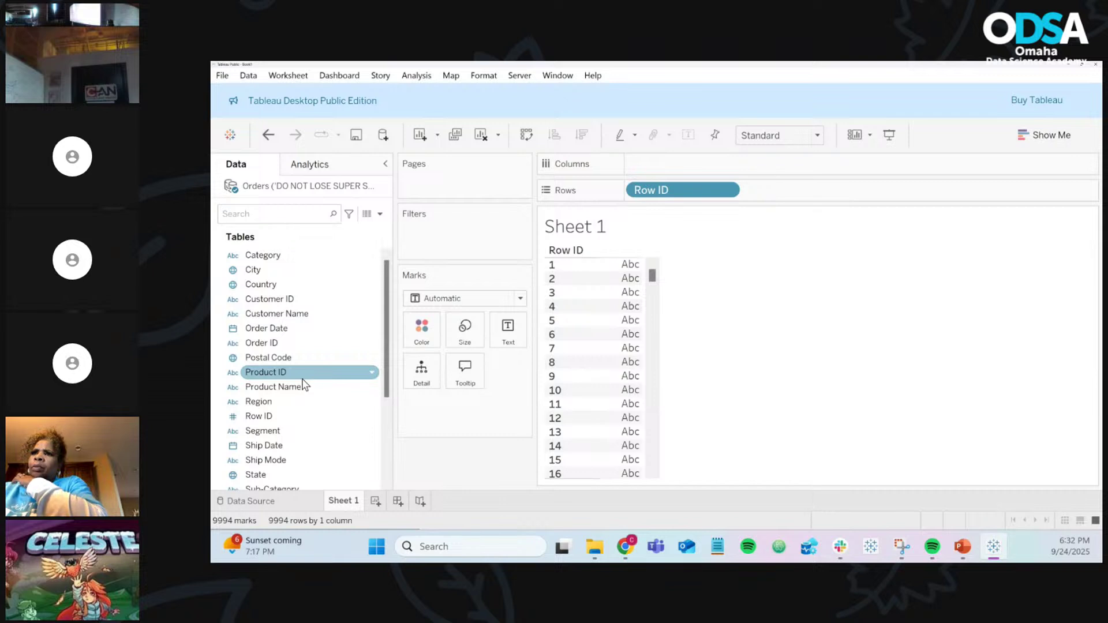
Step: Add Order ID to Rows with all members, producing a 9994-row text table
left_click(285, 345)
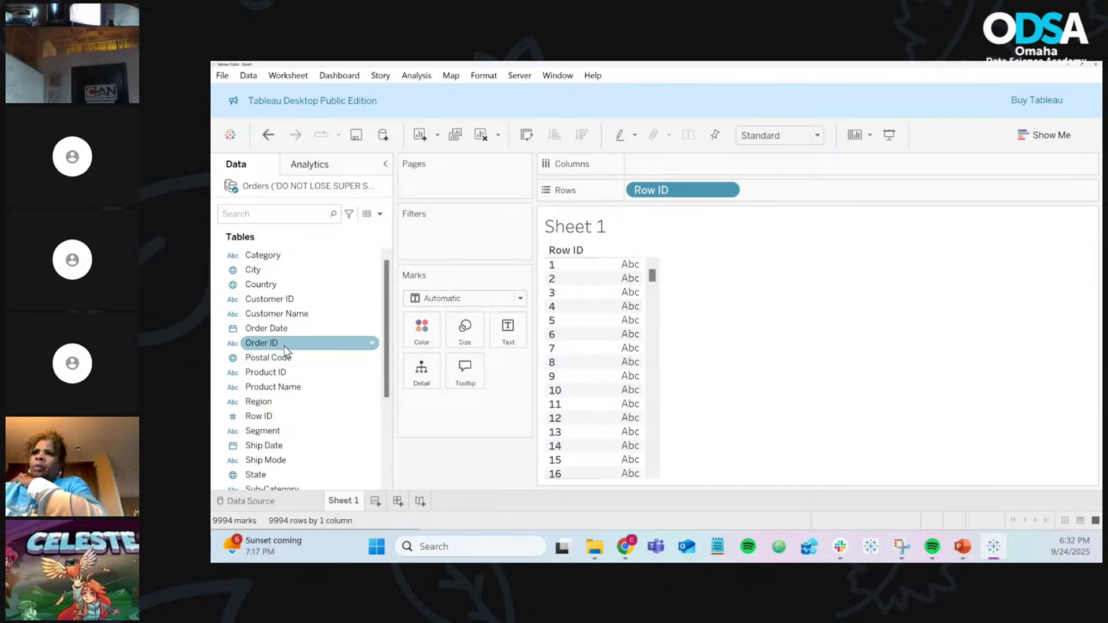
left_click_drag(285, 345, 811, 192)
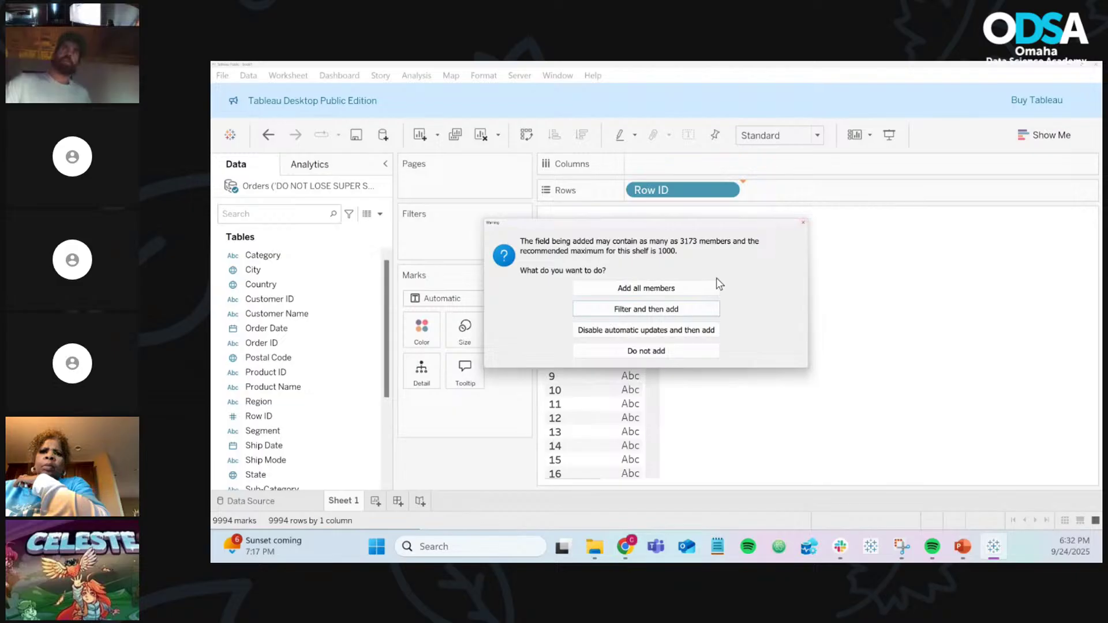
left_click(678, 295)
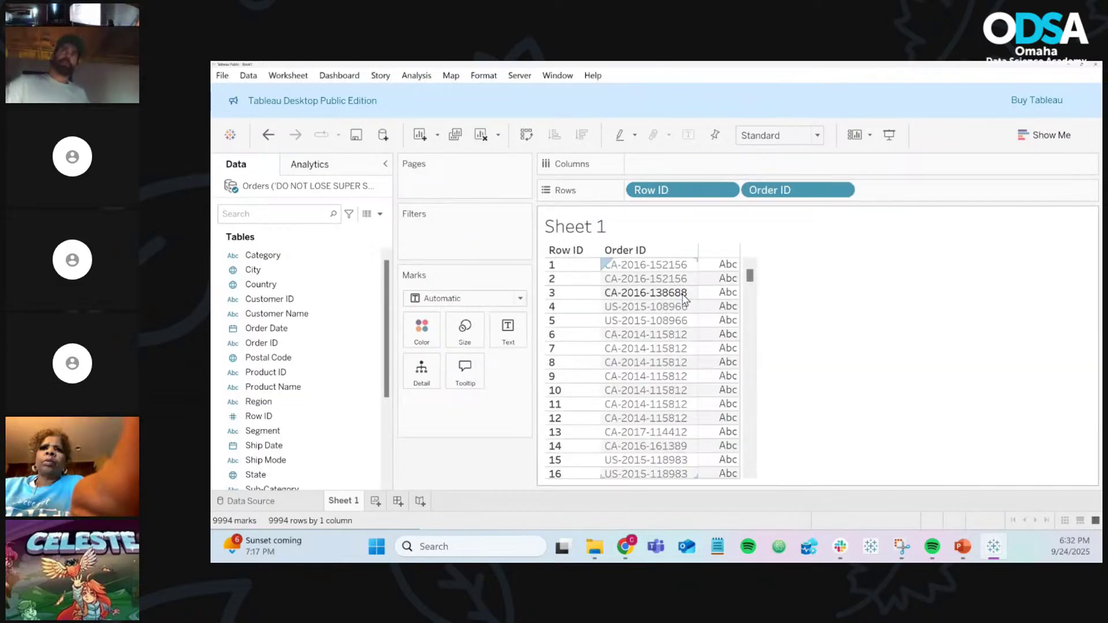
scroll(694, 313, "down", 7)
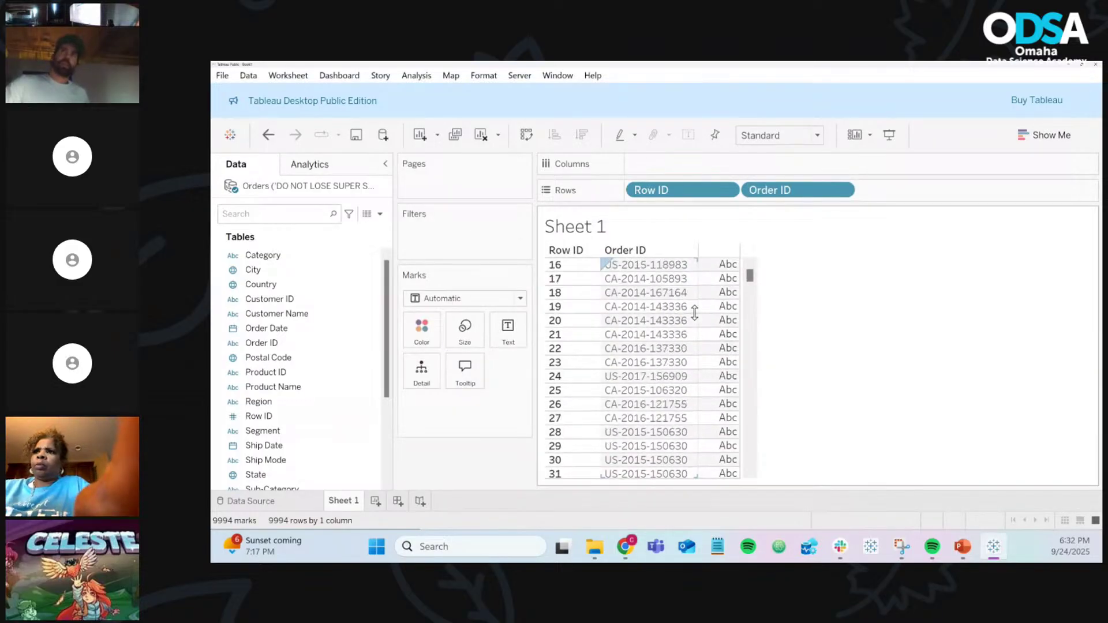
scroll(694, 314, "down", 9)
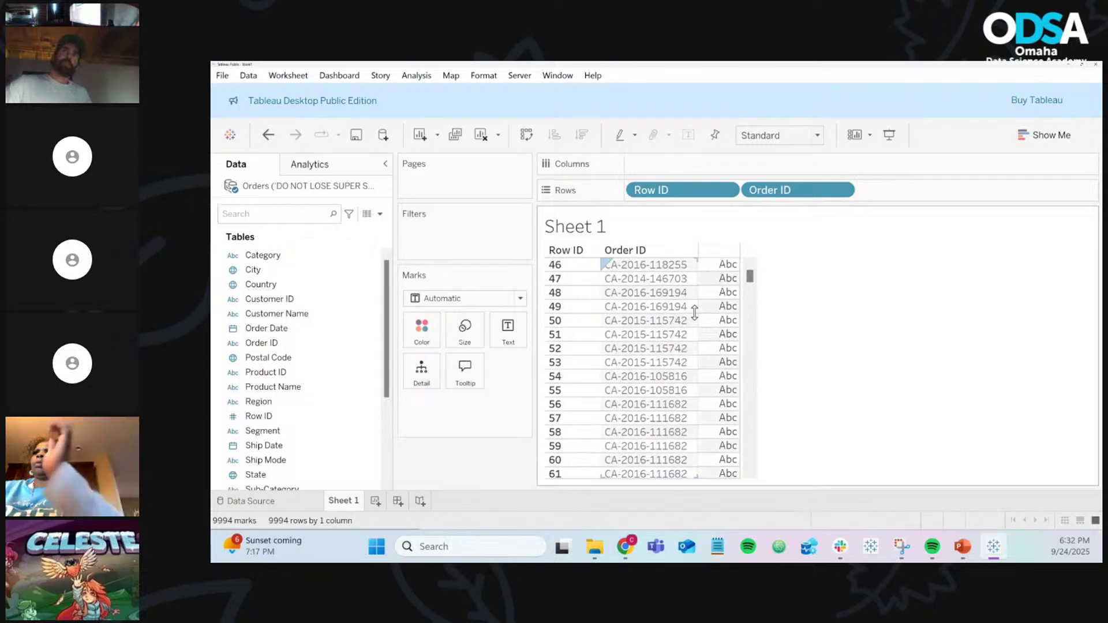
scroll(694, 313, "down", 5)
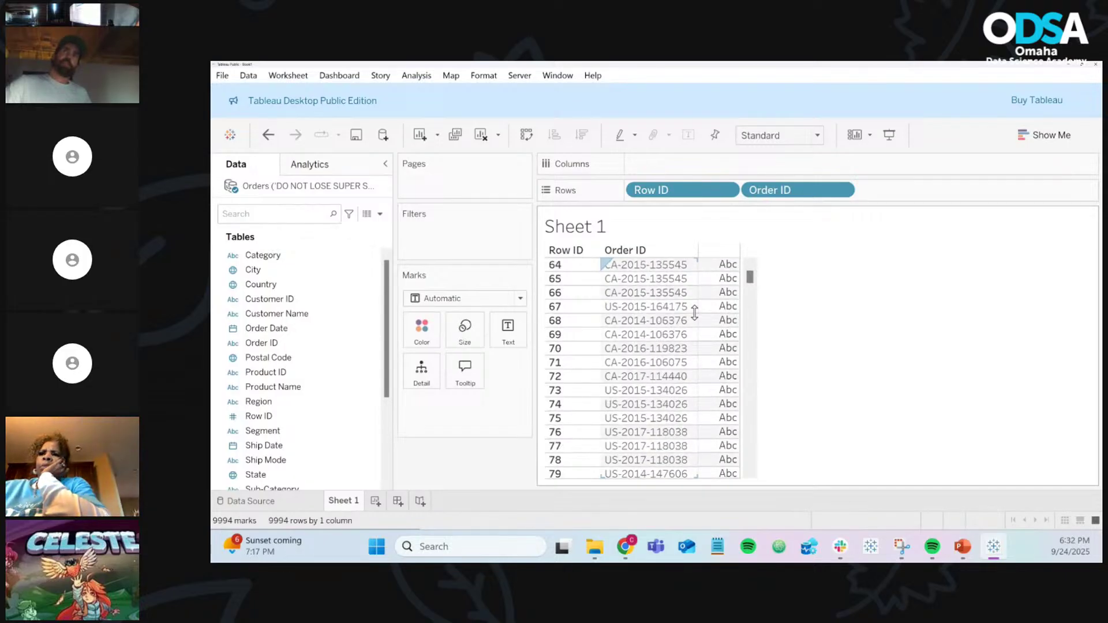
scroll(694, 314, "up", 4)
scroll(694, 313, "up", 17)
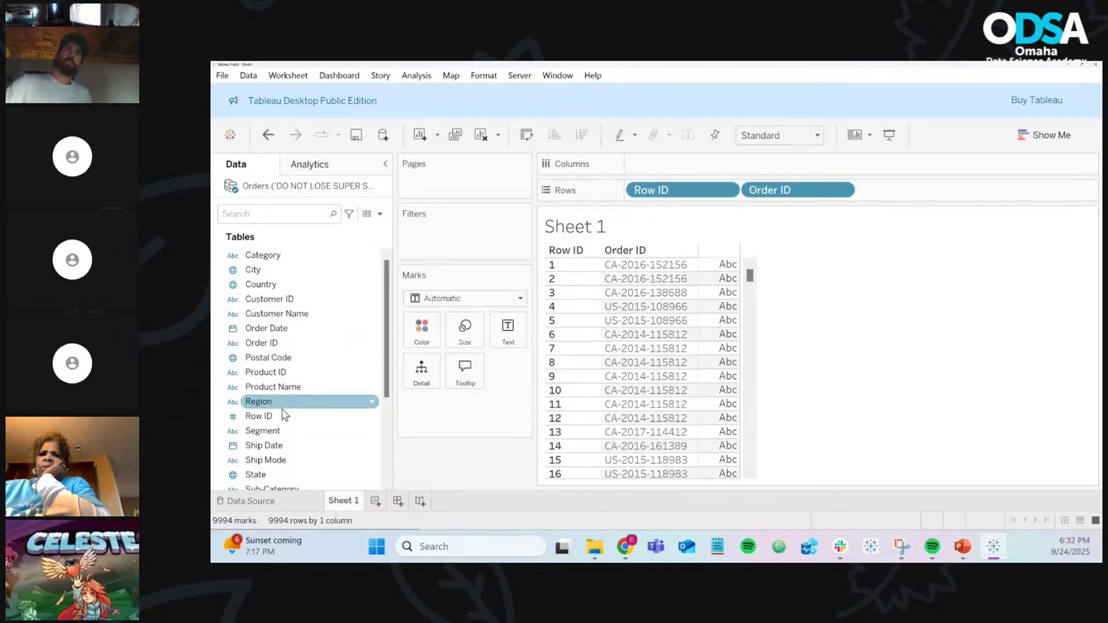
left_click_drag(283, 420, 585, 194)
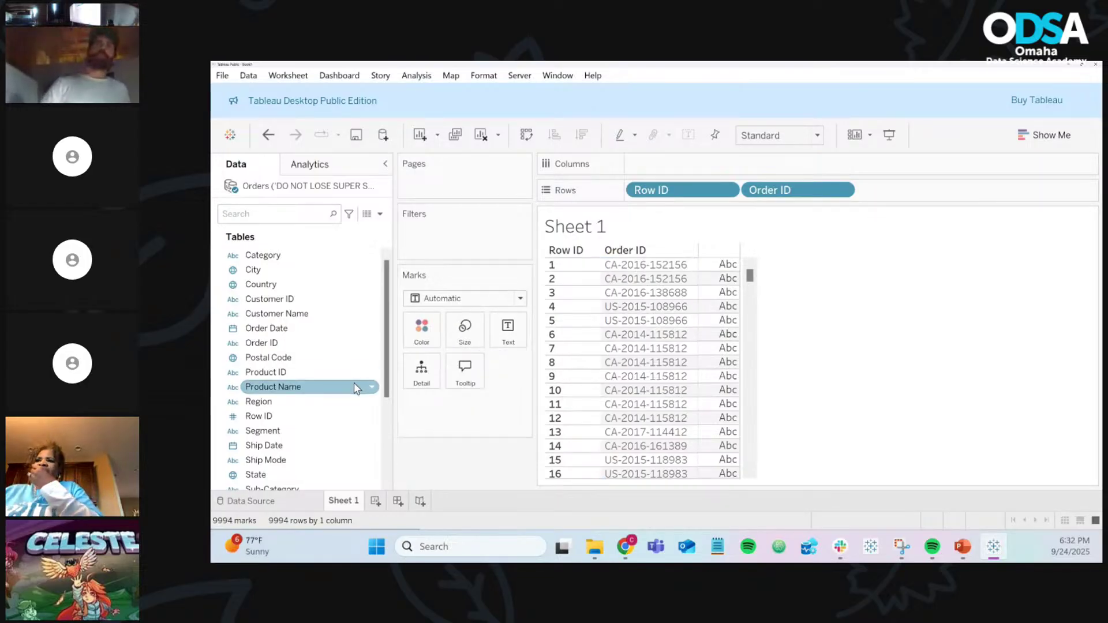
scroll(360, 385, "down", 5)
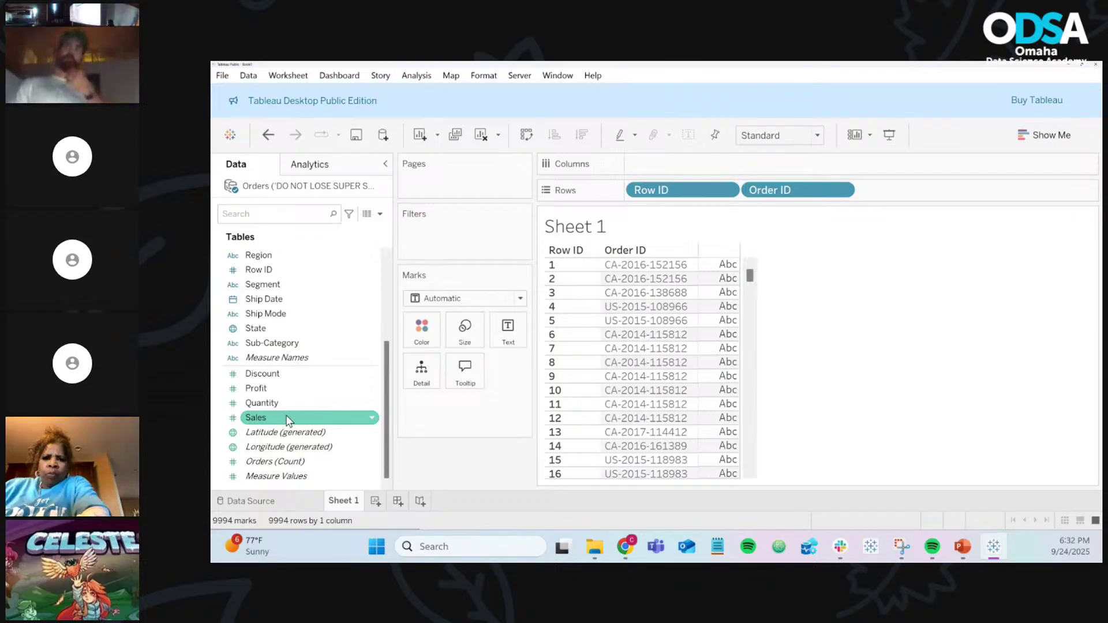
Step: Show SUM(Sales) and SUM(Profit) as text, trying Measure Names on Columns and undoing it
left_click_drag(289, 420, 503, 343)
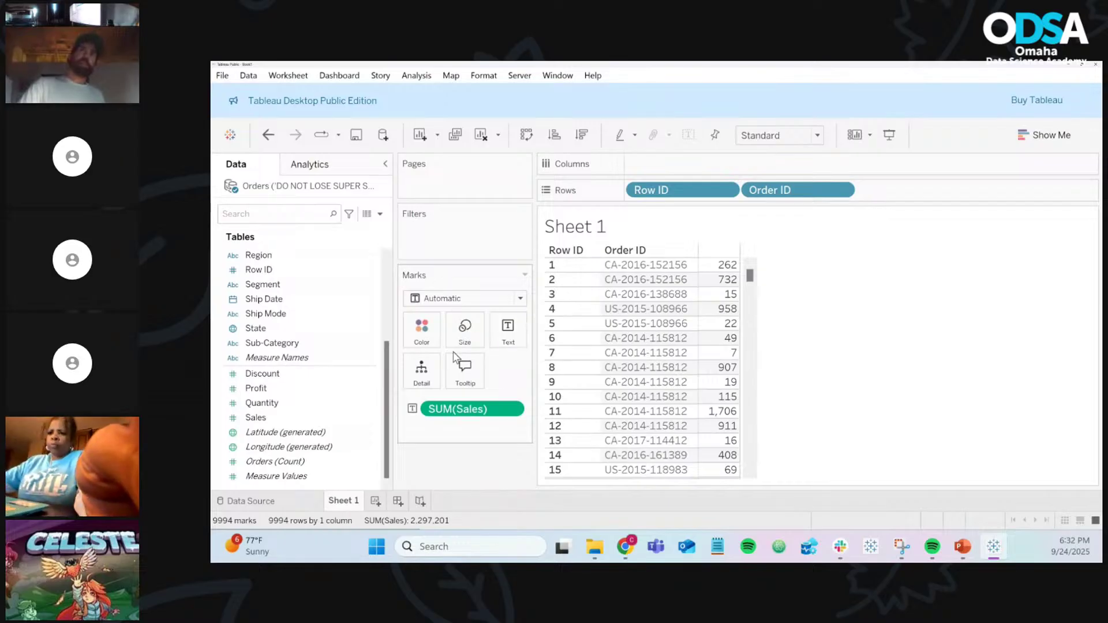
left_click_drag(302, 389, 522, 340)
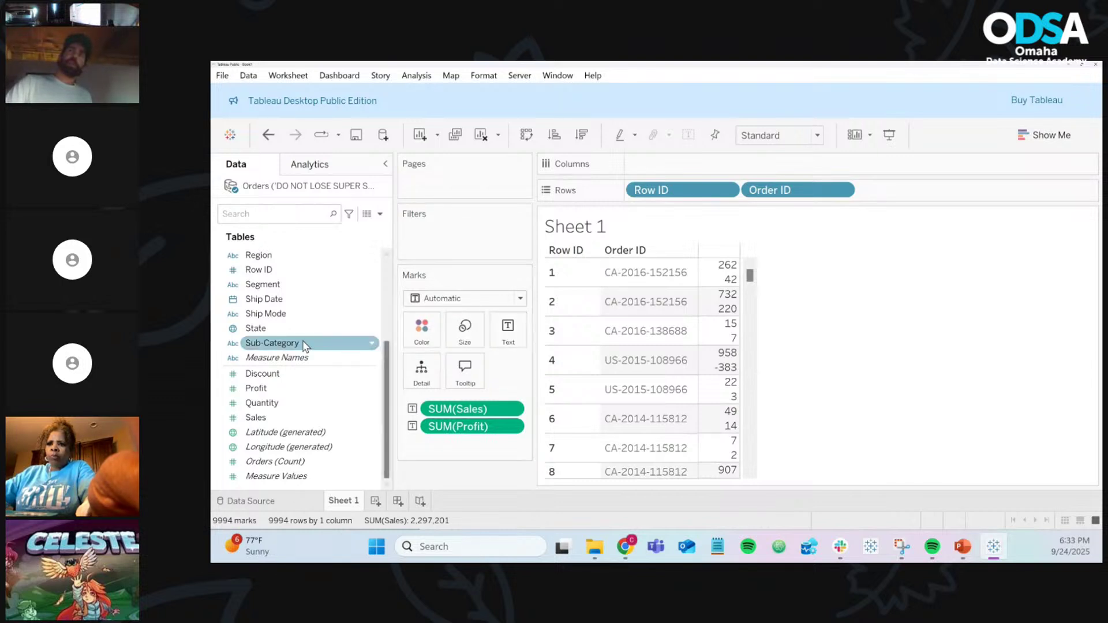
left_click_drag(270, 362, 661, 164)
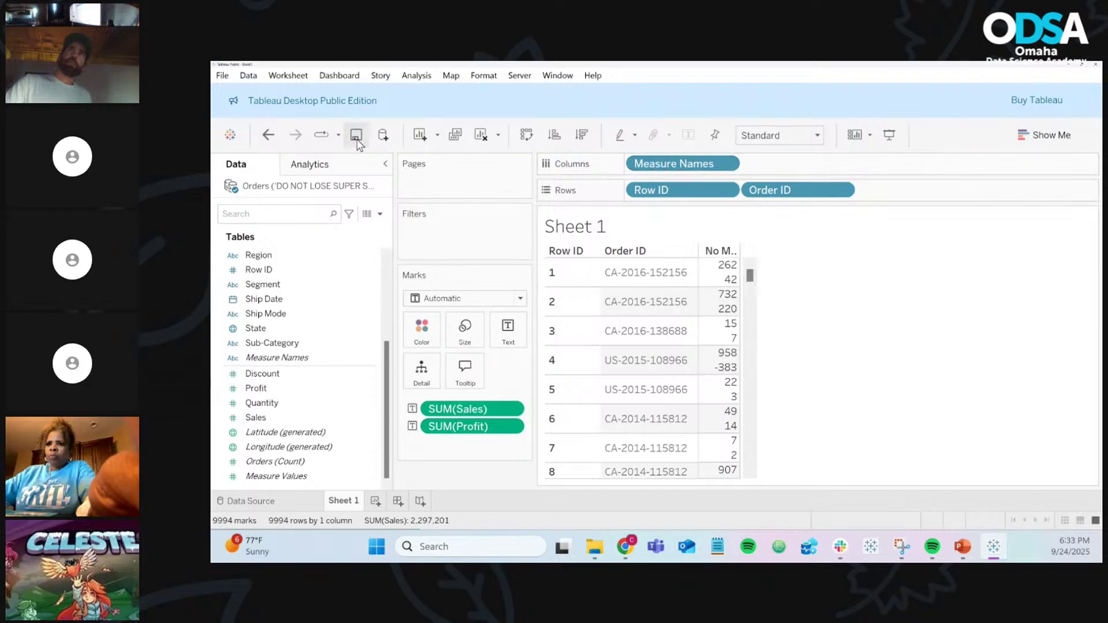
left_click(272, 139)
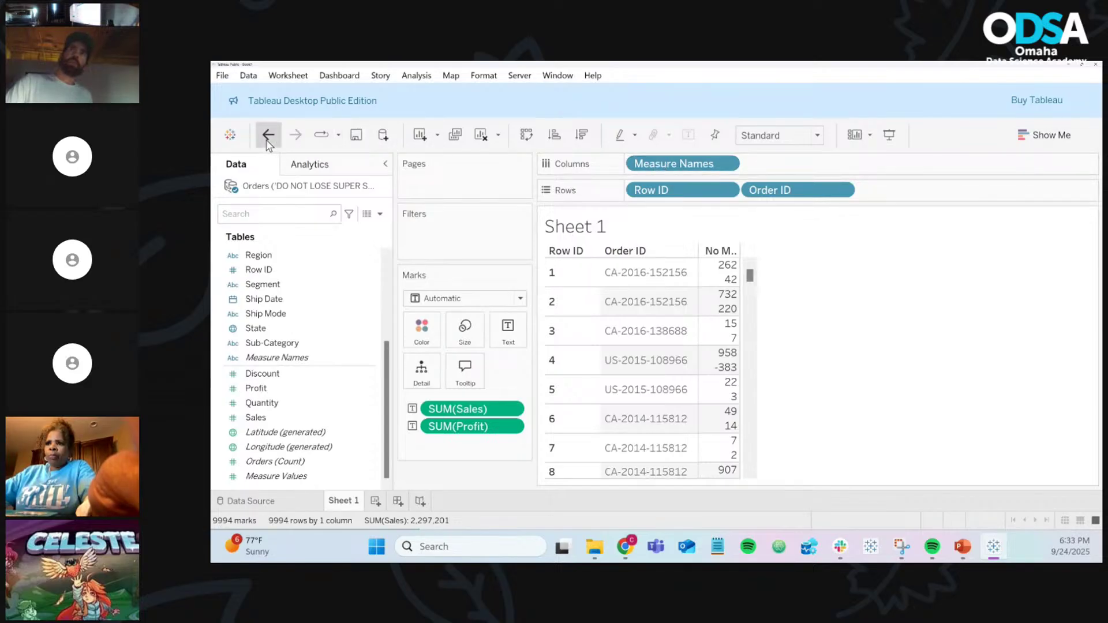
left_click(1051, 144)
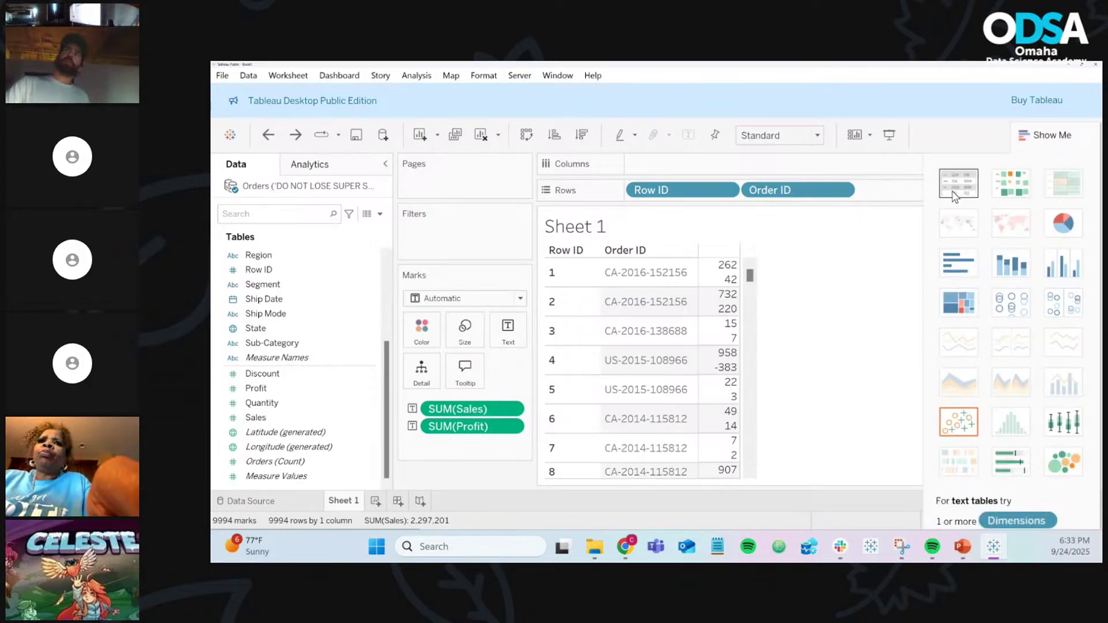
Step: Convert the view to a text table with separate Profit and Sales columns, then collapse Show Me
left_click(953, 195)
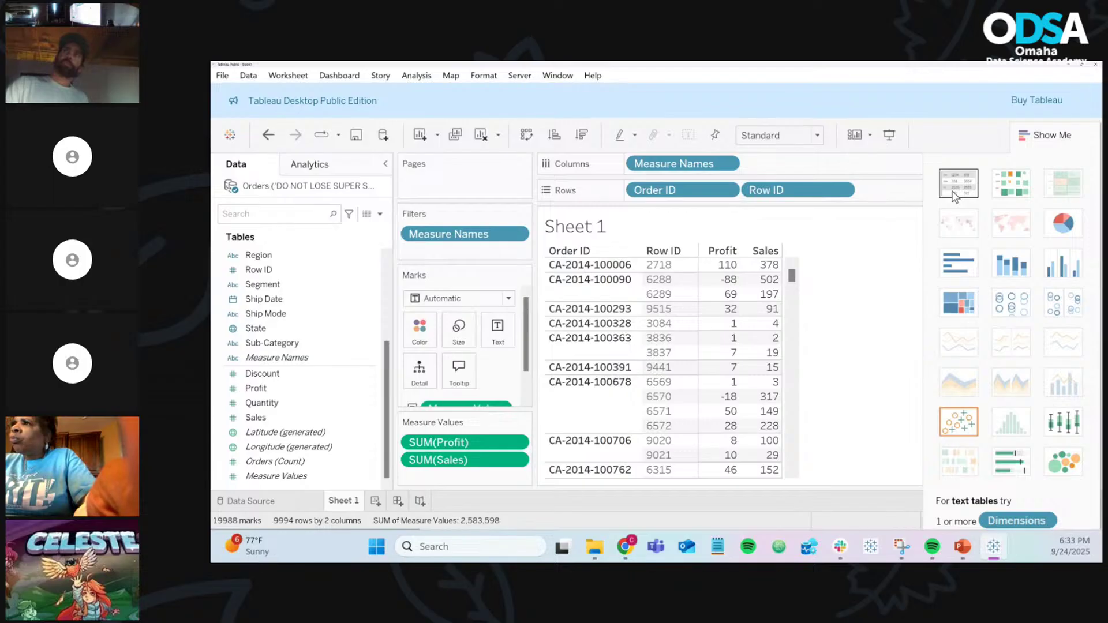
scroll(511, 355, "down", 2)
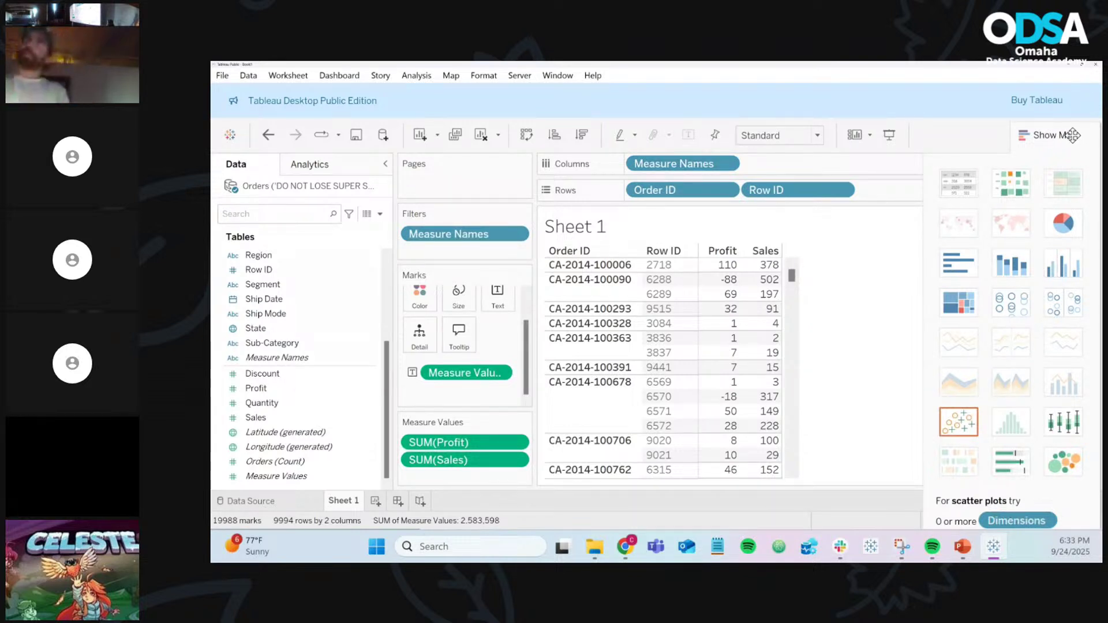
left_click(1071, 137)
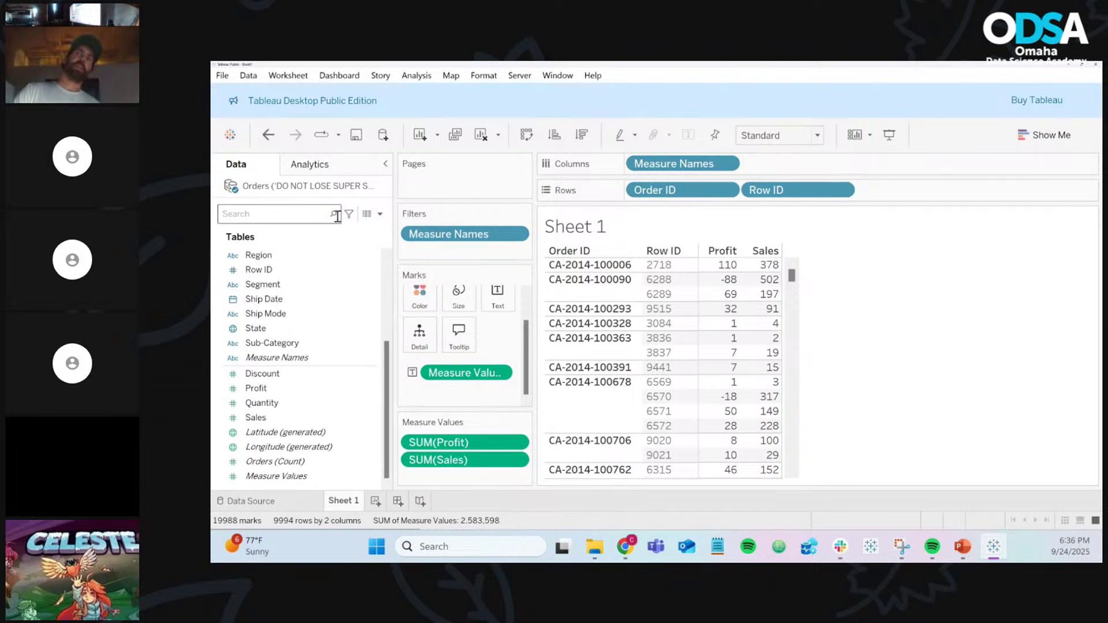
Step: Open a calculated field editor, resize and reposition it, then close it without saving
left_click(380, 214)
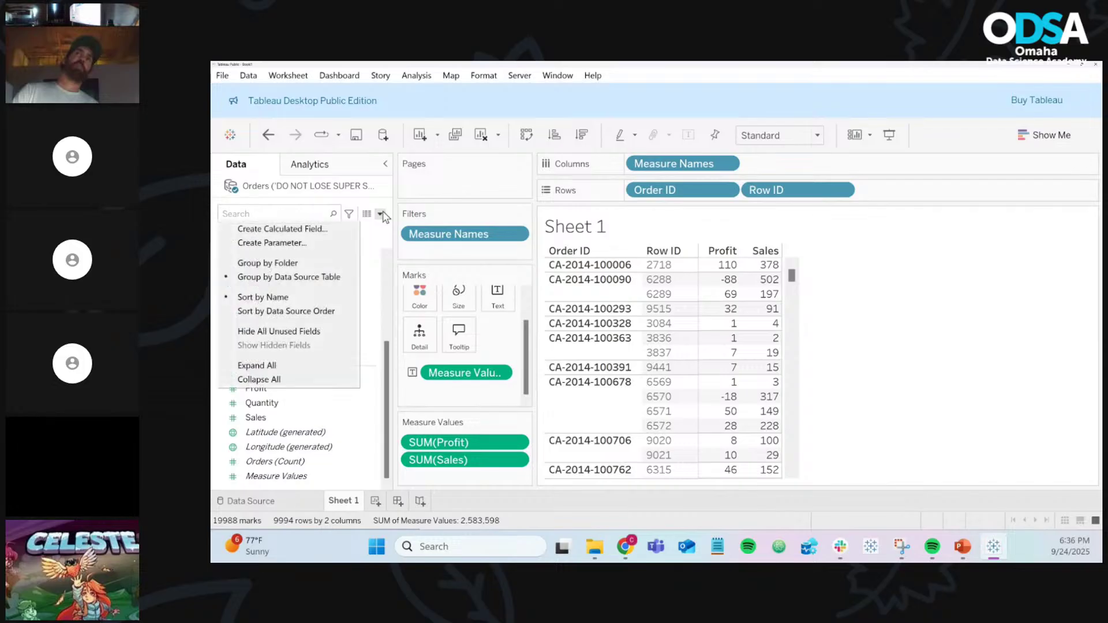
left_click(337, 229)
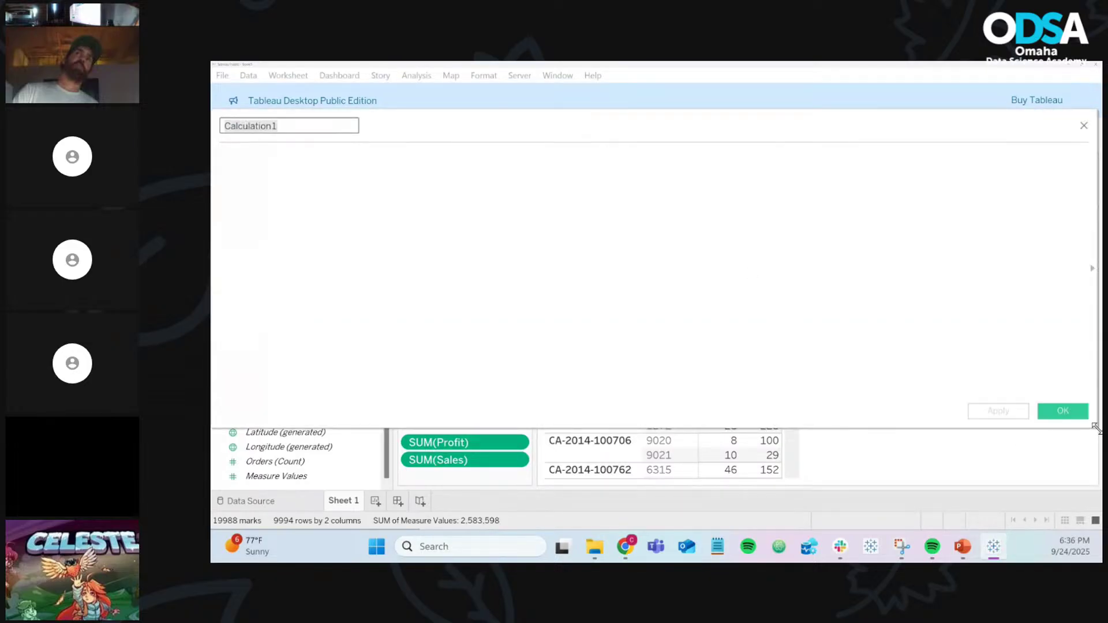
left_click_drag(1096, 437, 796, 366)
left_click_drag(684, 119, 831, 157)
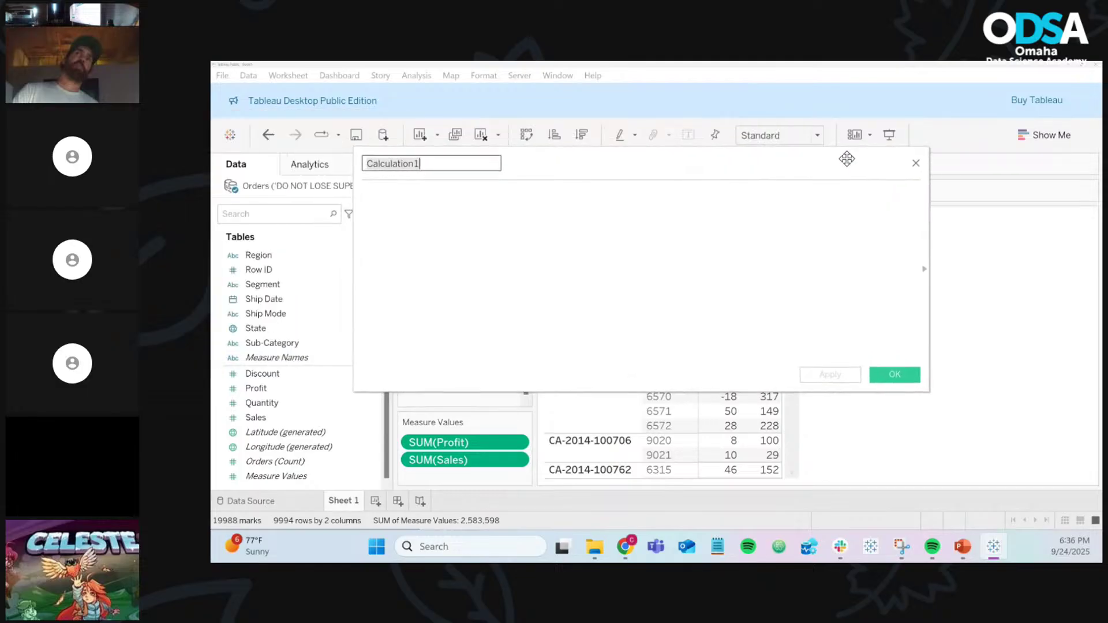
left_click(915, 165)
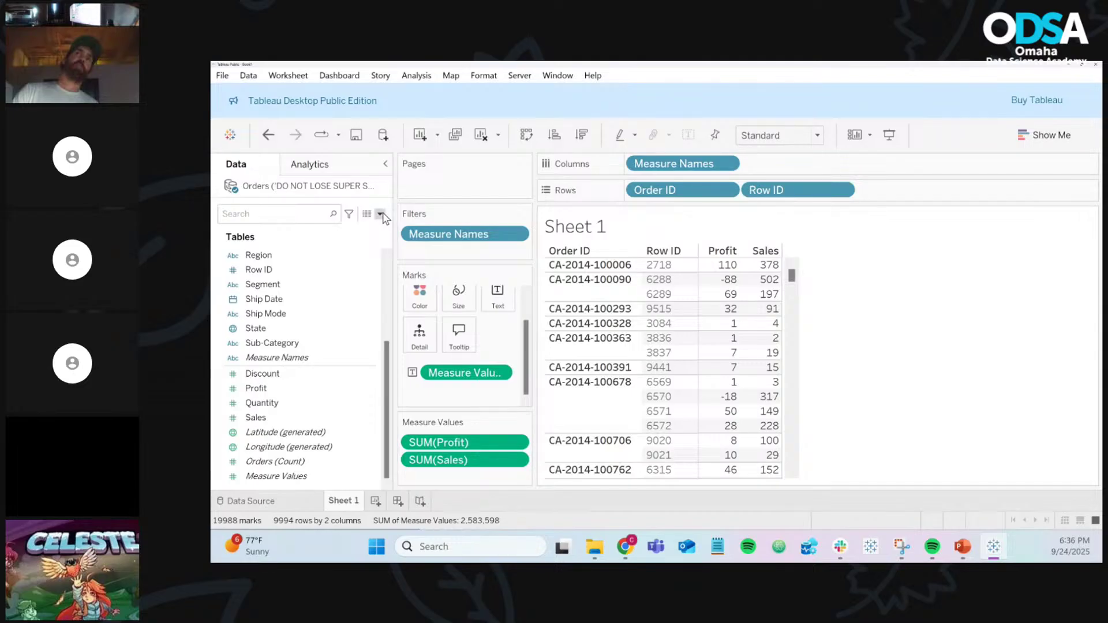
Step: Start a new calculated field and, after clearing test text, enter the formula 1
left_click(381, 214)
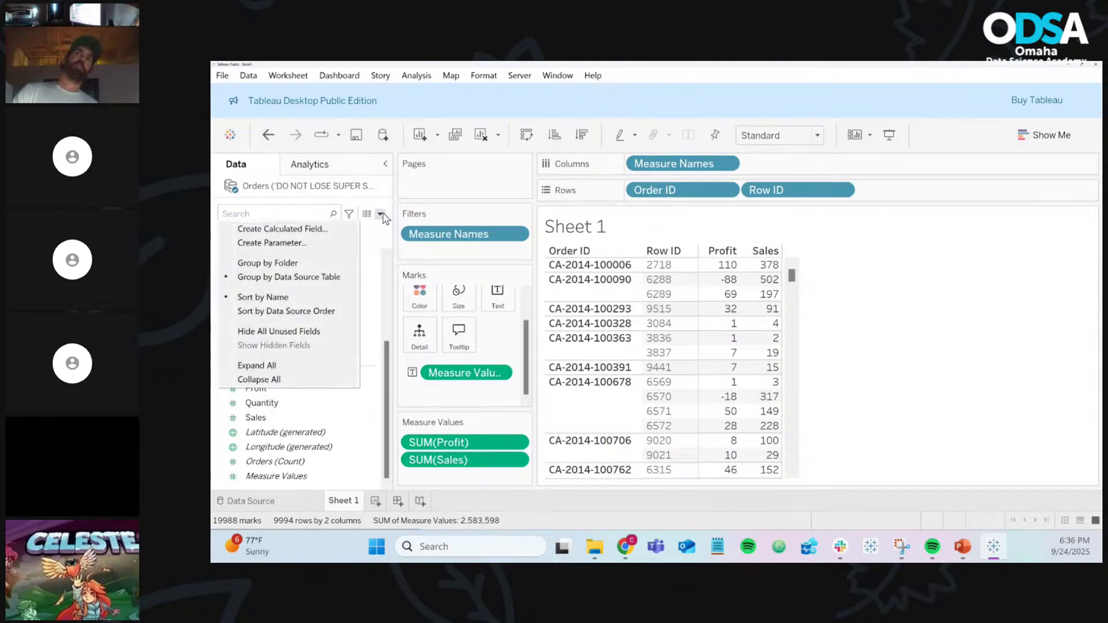
left_click(328, 231)
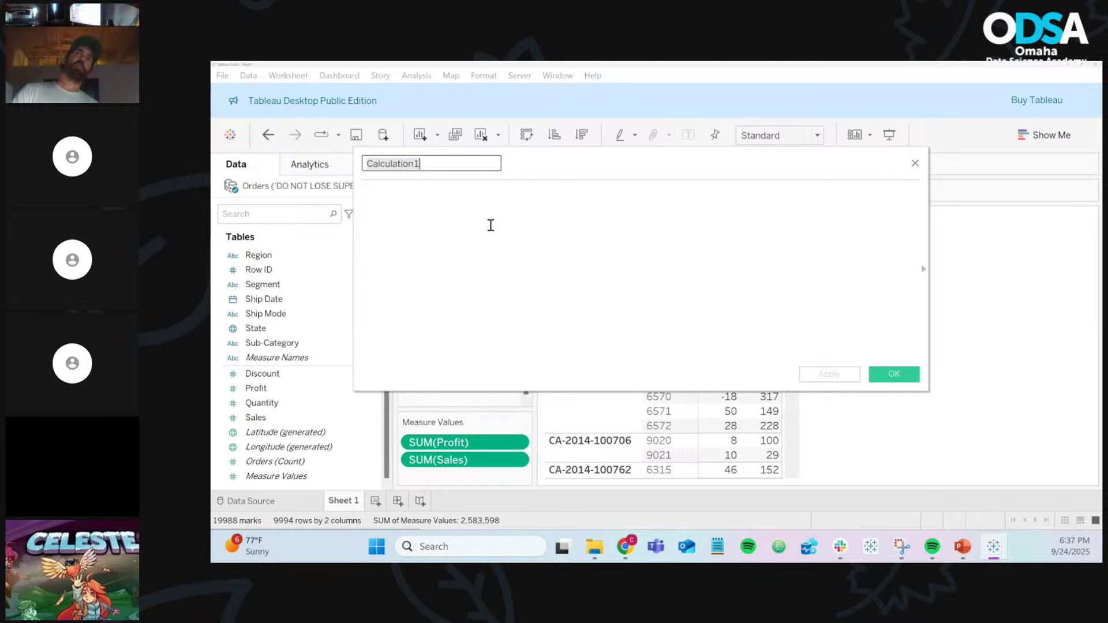
left_click(491, 225)
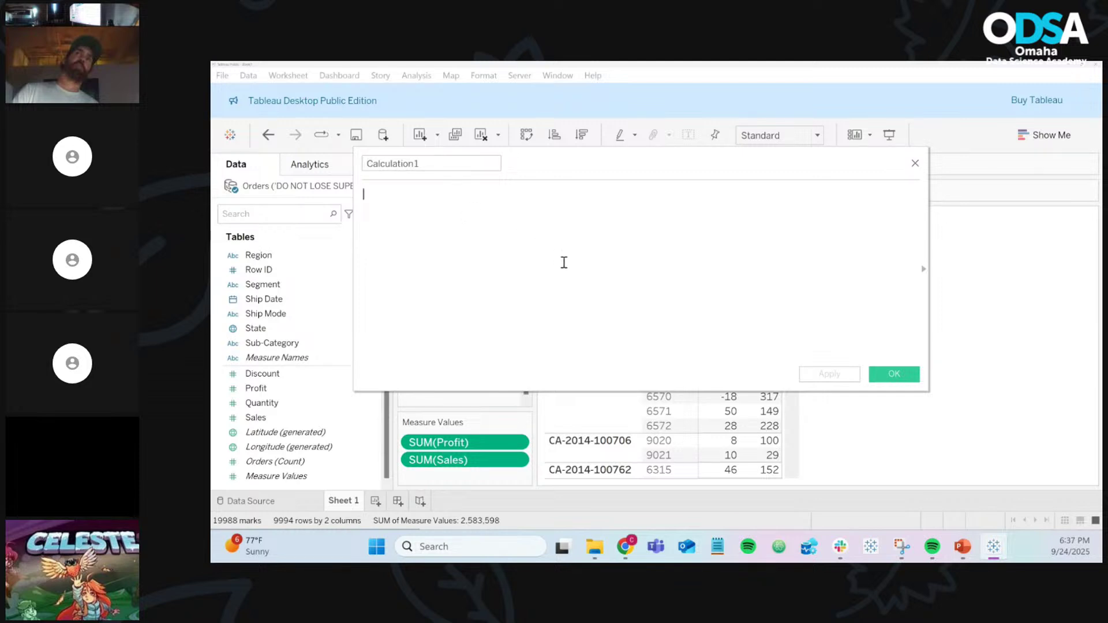
type("alsdkjfasdf")
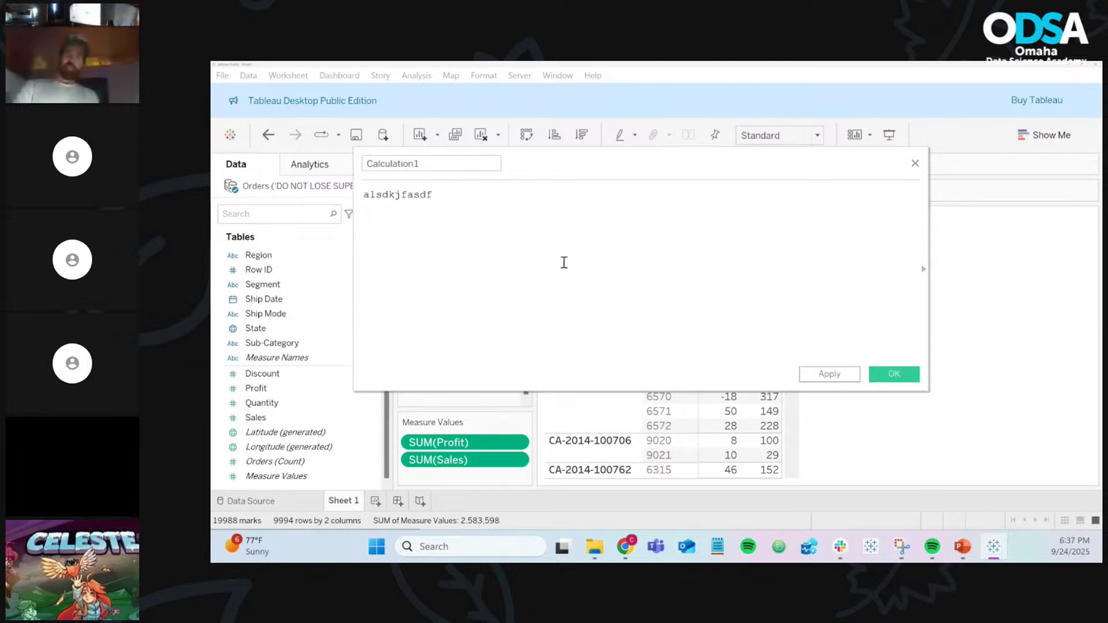
scroll(563, 263, "up", 5)
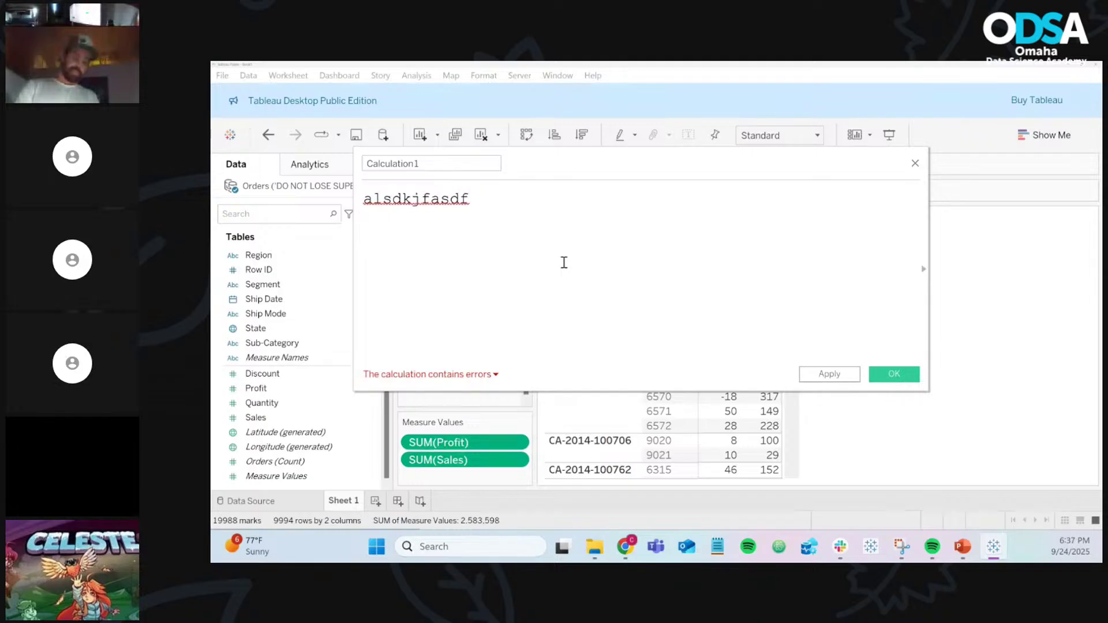
scroll(564, 262, "up", 5)
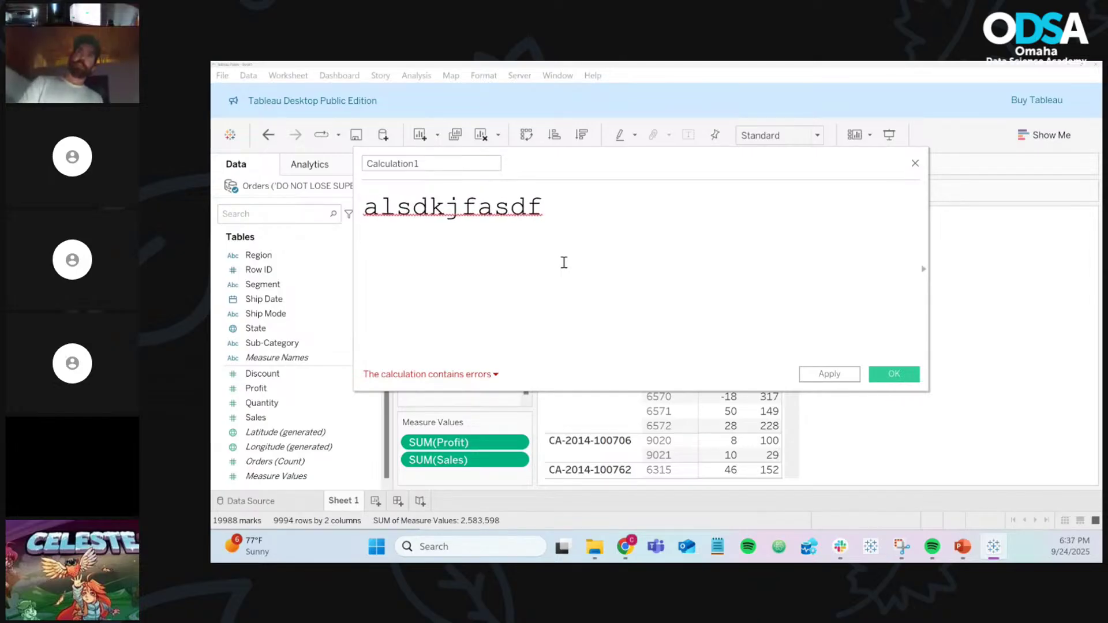
key("BackSpace")
key("BackSpace")
key("BackSpace")
key("BackSpace")
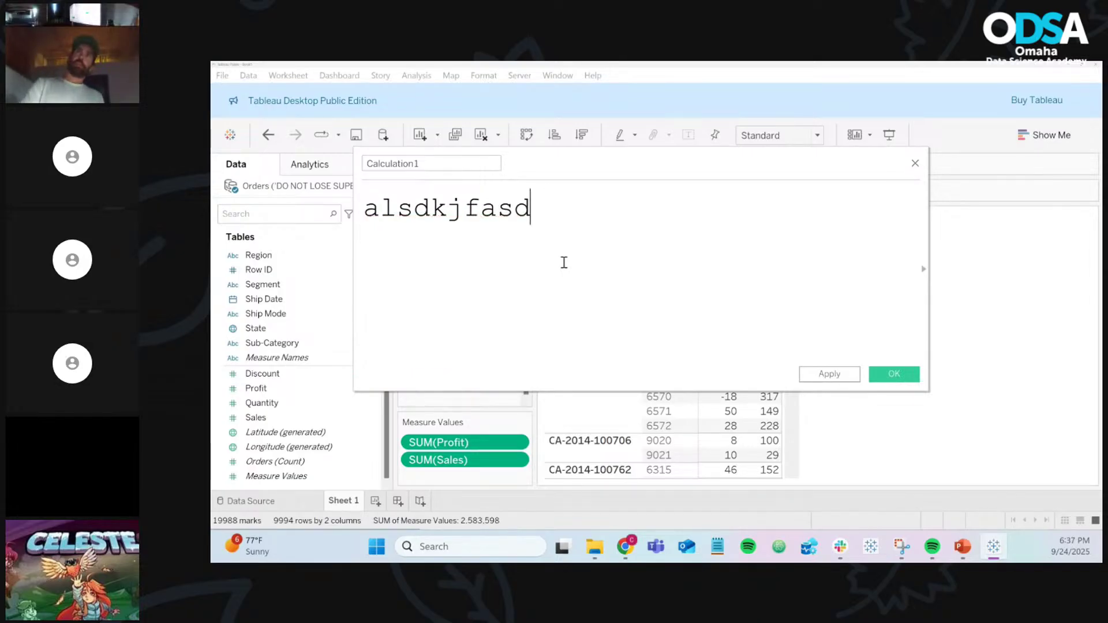
key("BackSpace")
key("BackSpace")
key("BackSpace")
key("BackSpace")
key("BackSpace")
key("BackSpace")
key("BackSpace")
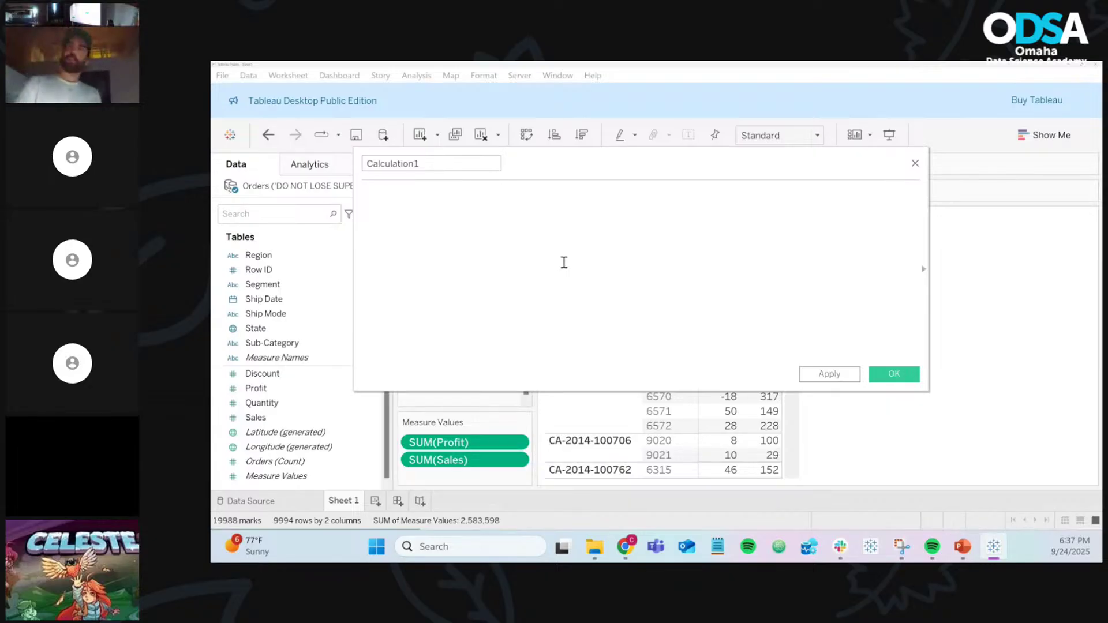
type("1")
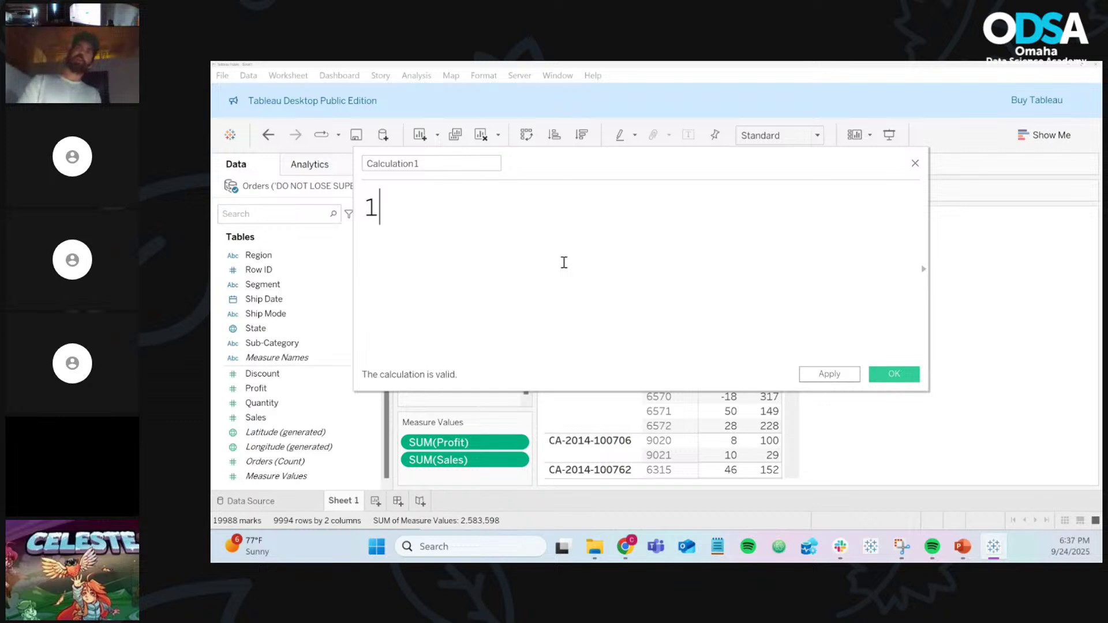
Step: Save Calculation1 and confirm on the Data Source page that it returns 1 for every order row
left_click(893, 375)
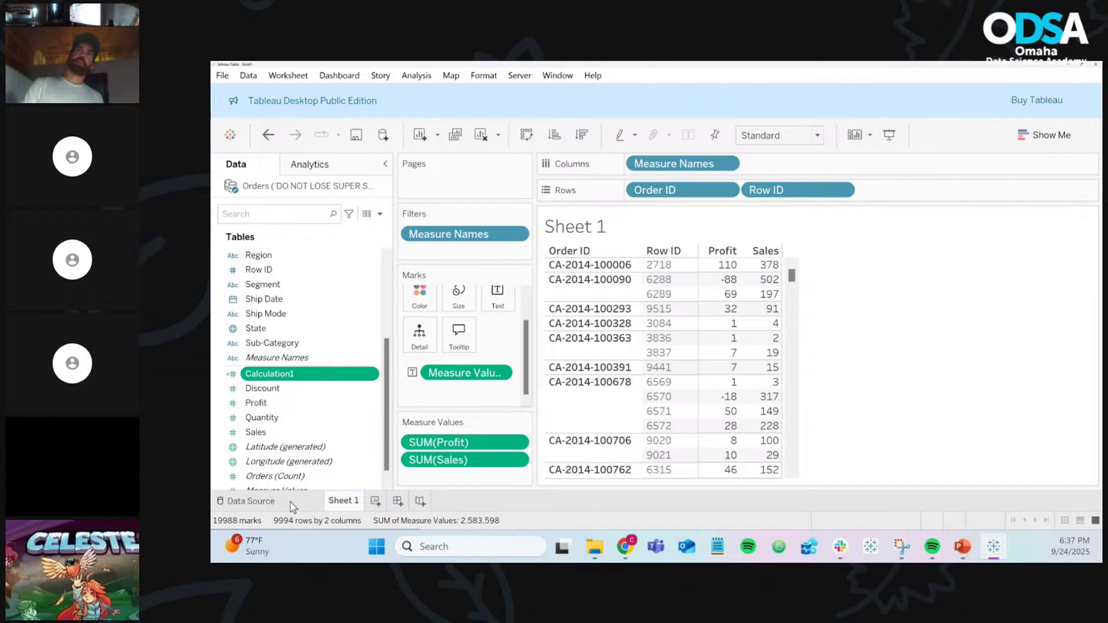
left_click(252, 501)
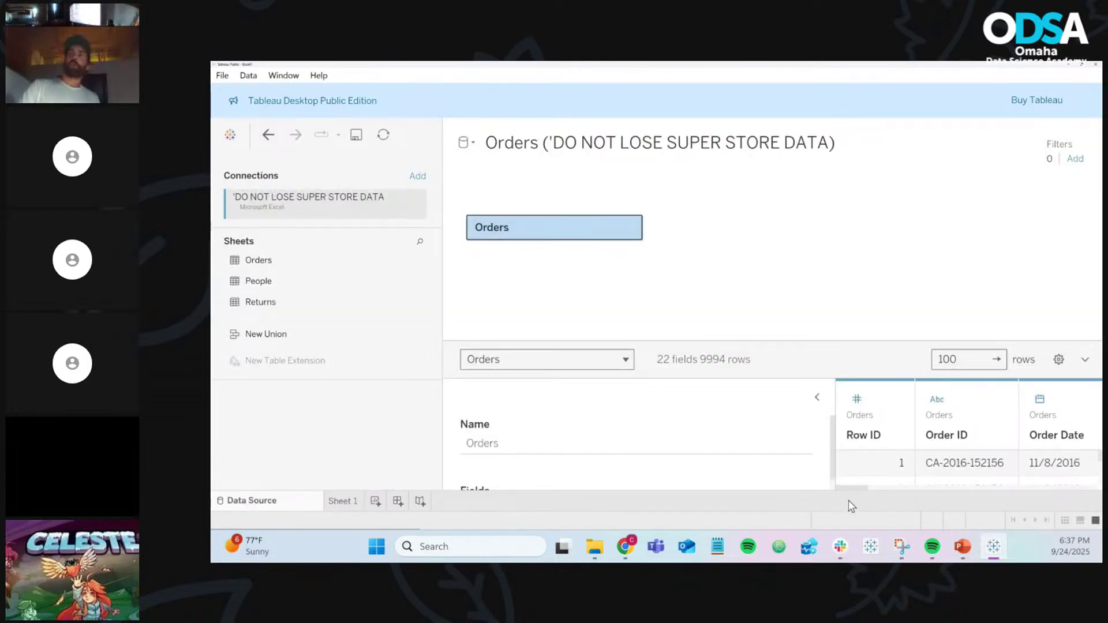
left_click_drag(850, 488, 1084, 488)
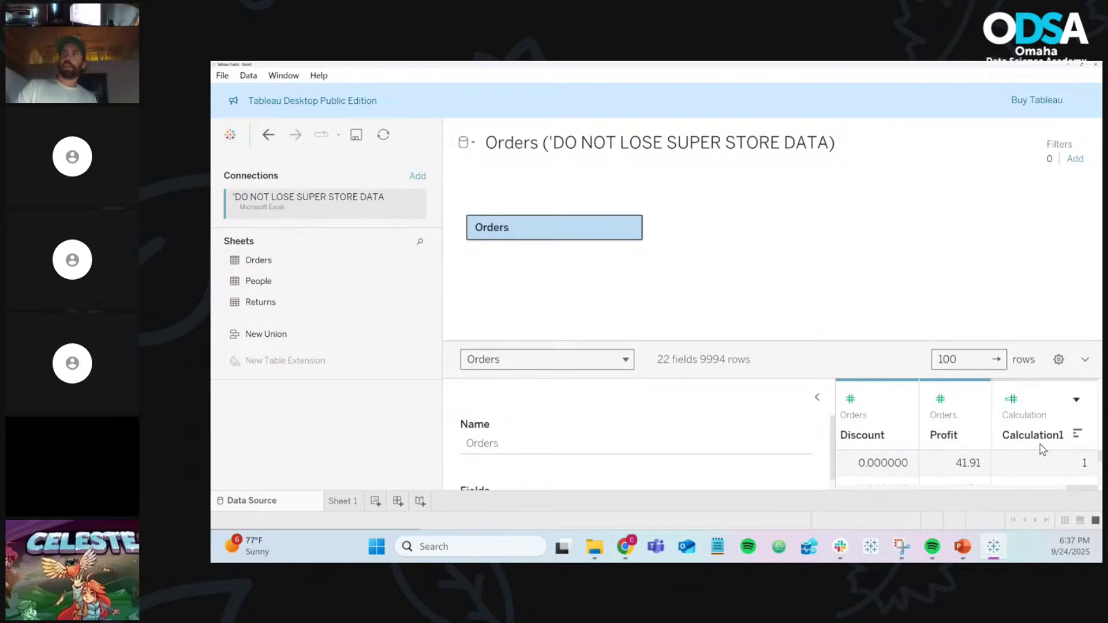
scroll(1030, 479, "down", 5)
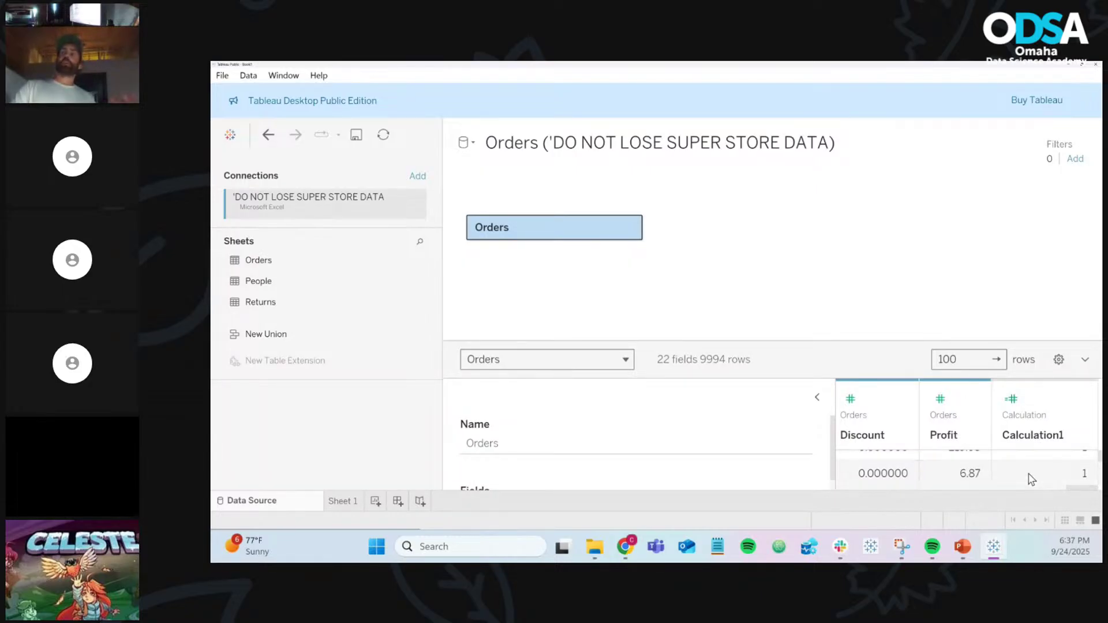
scroll(1030, 479, "down", 6)
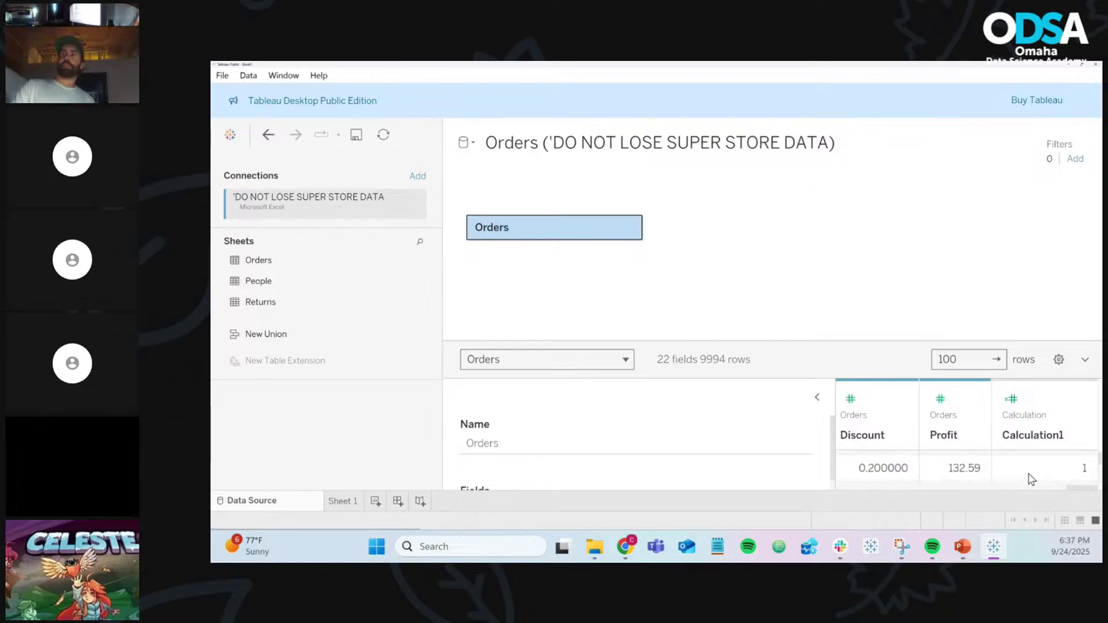
scroll(1031, 479, "down", 4)
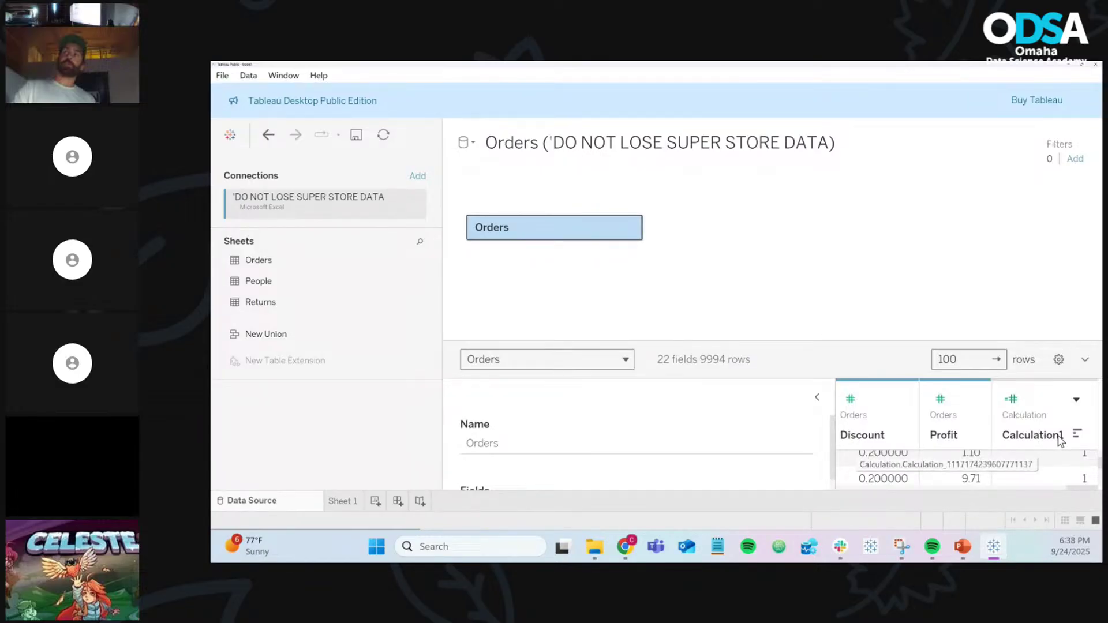
scroll(1066, 465, "down", 5)
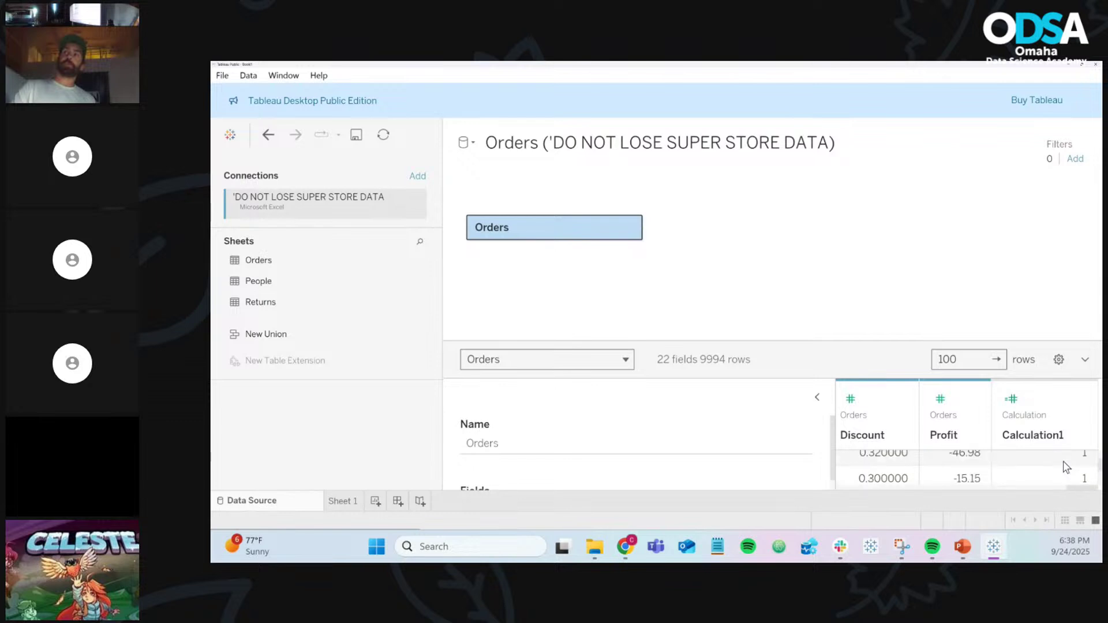
scroll(1066, 468, "down", 8)
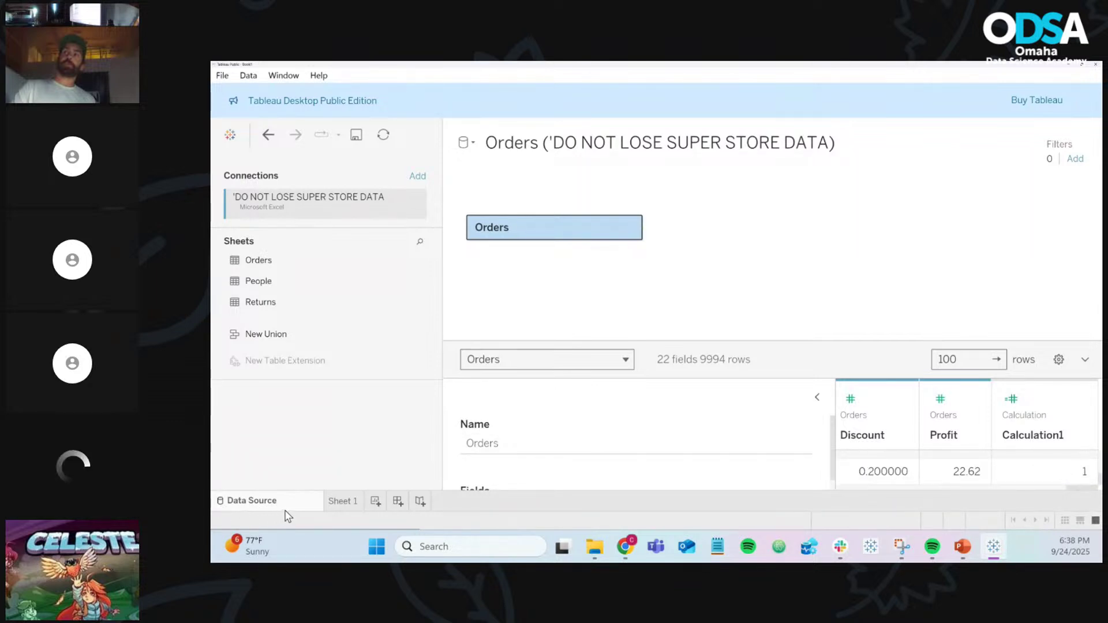
left_click(336, 502)
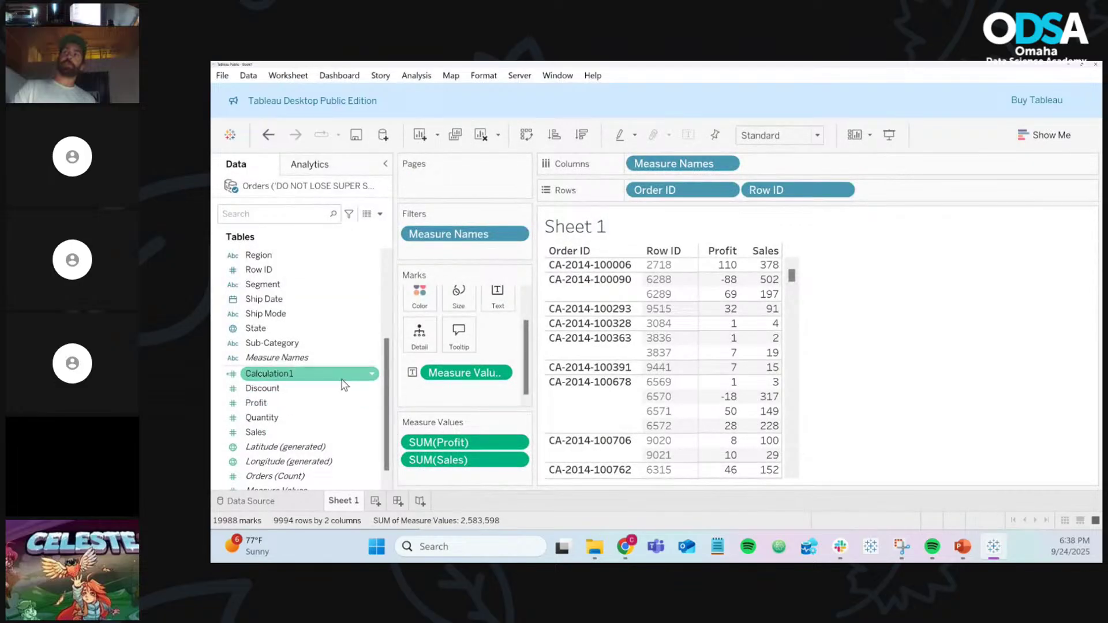
Step: Edit Calculation1 from Sheet 1 and rename it to Profit Margin
left_click(373, 377)
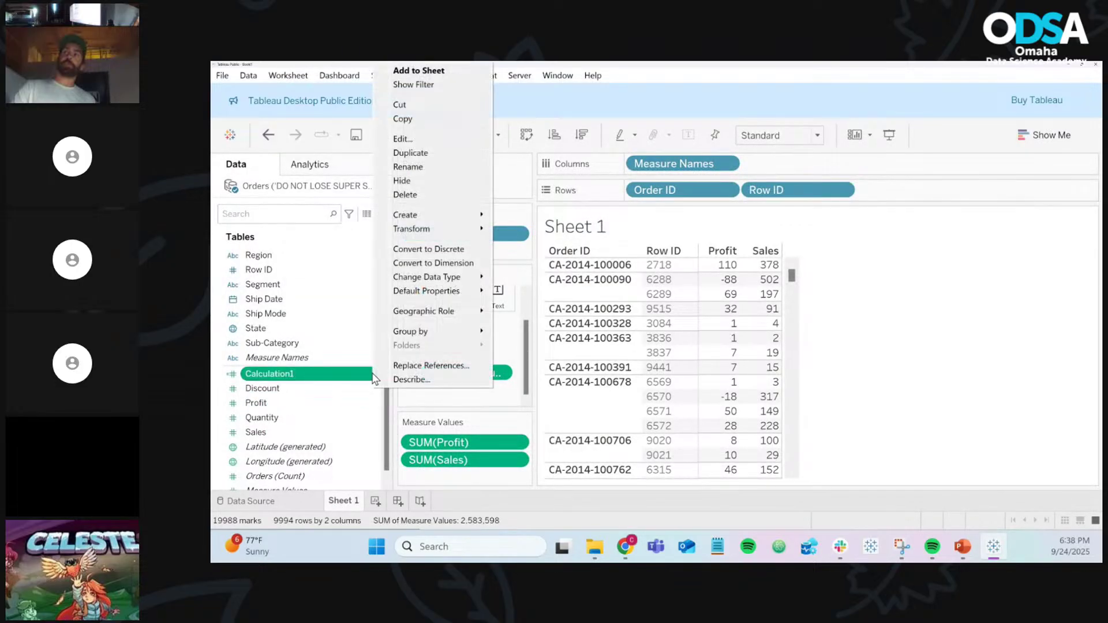
left_click(406, 139)
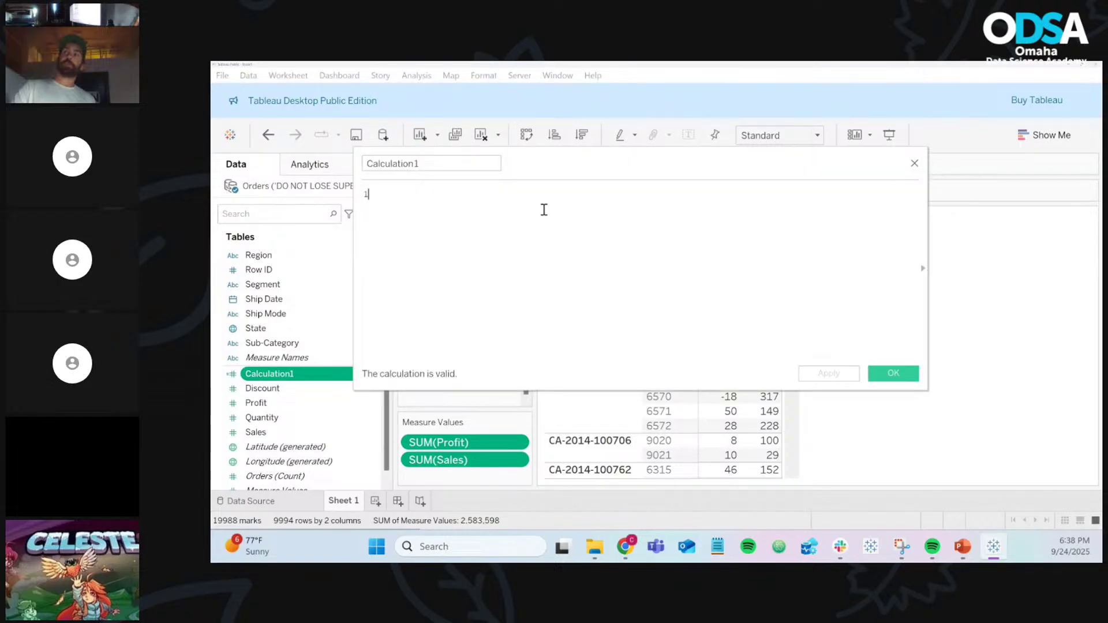
scroll(544, 209, "up", 2)
left_click(453, 164)
double_click(454, 164)
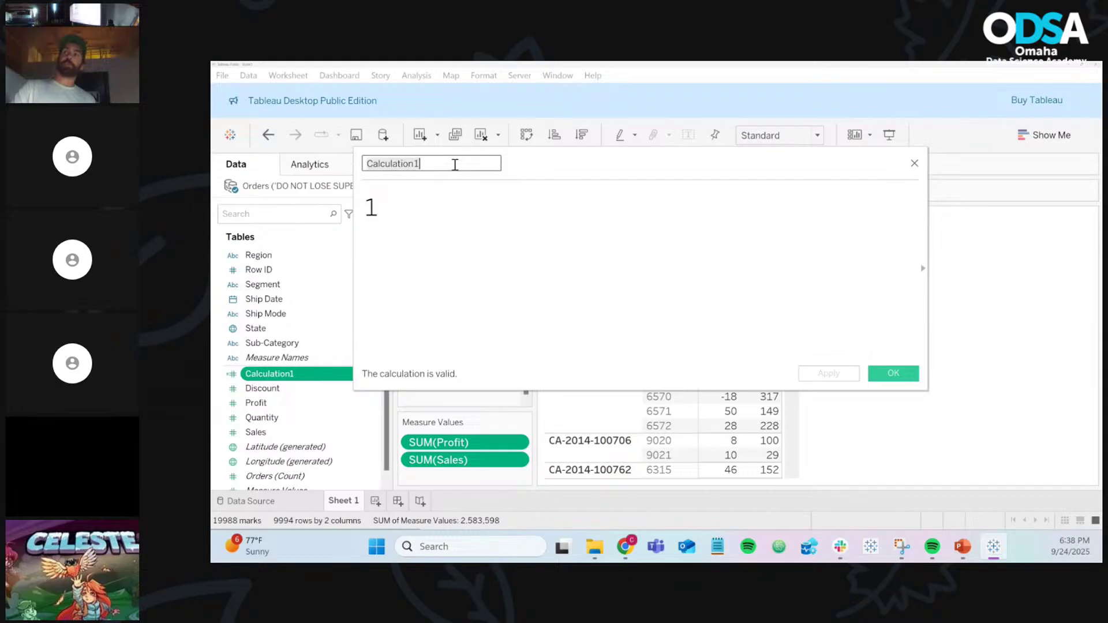
type("Profit Margin")
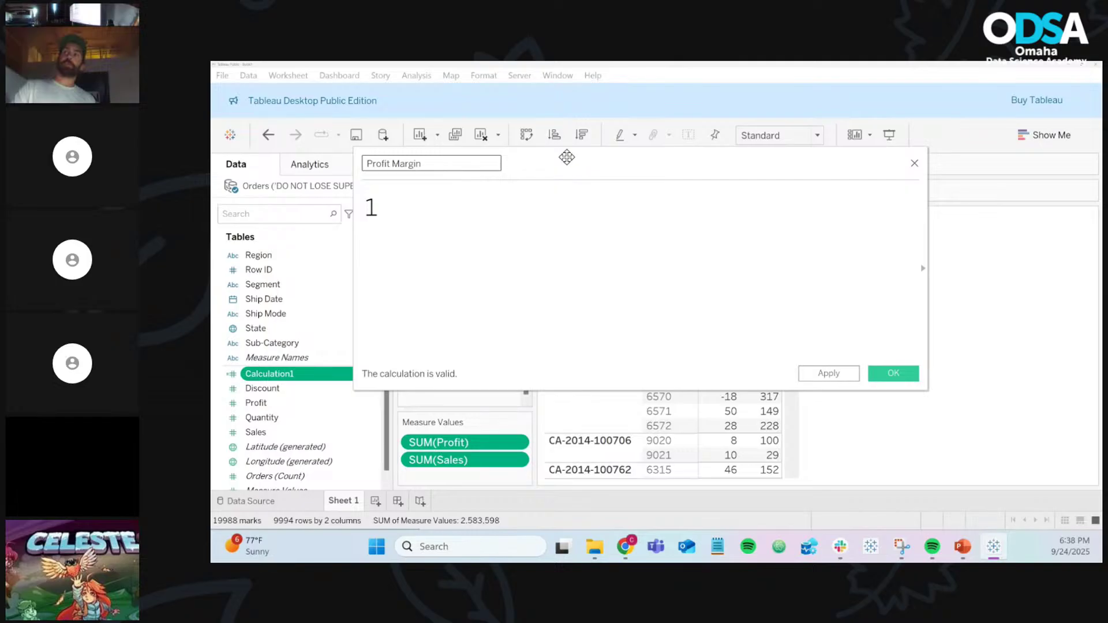
left_click_drag(564, 158, 686, 183)
left_click(646, 248)
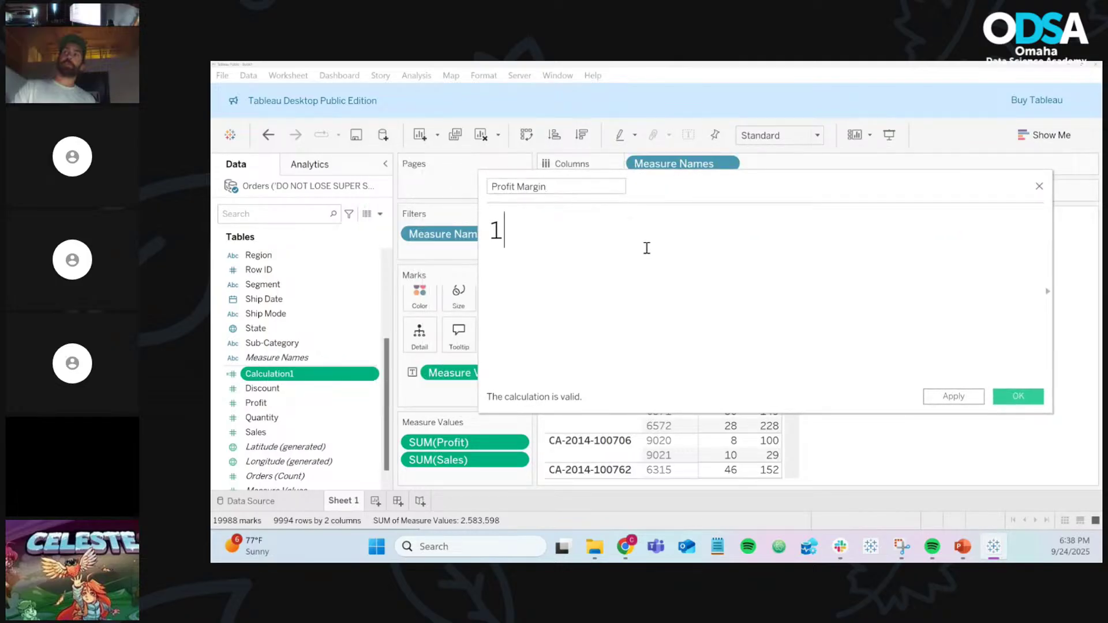
key("BackSpace")
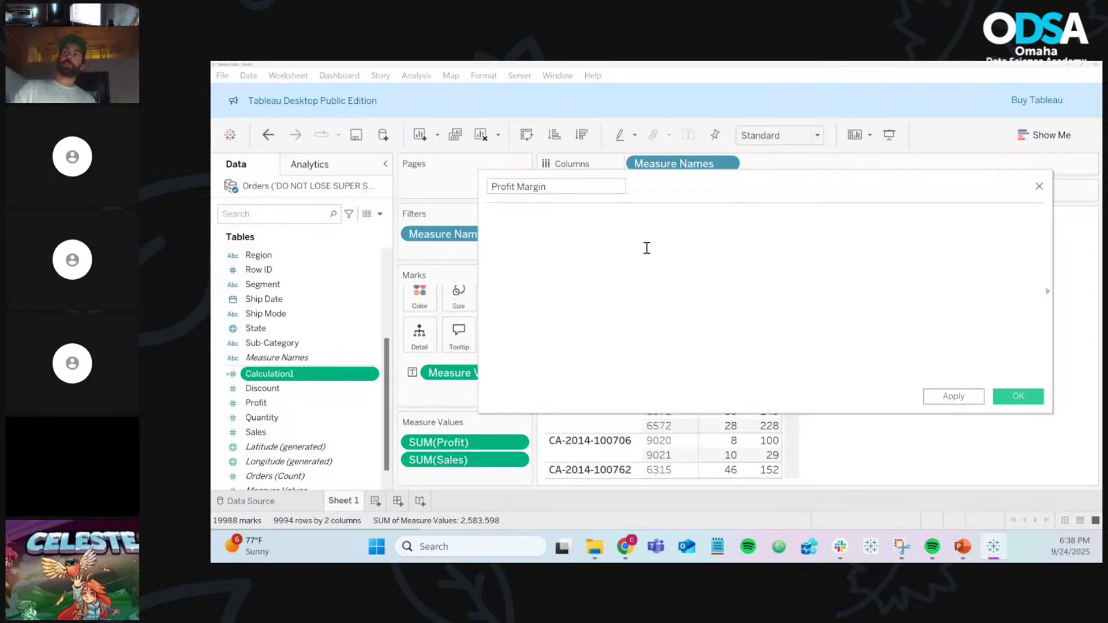
type("prfo")
key("BackSpace")
key("BackSpace")
type("o")
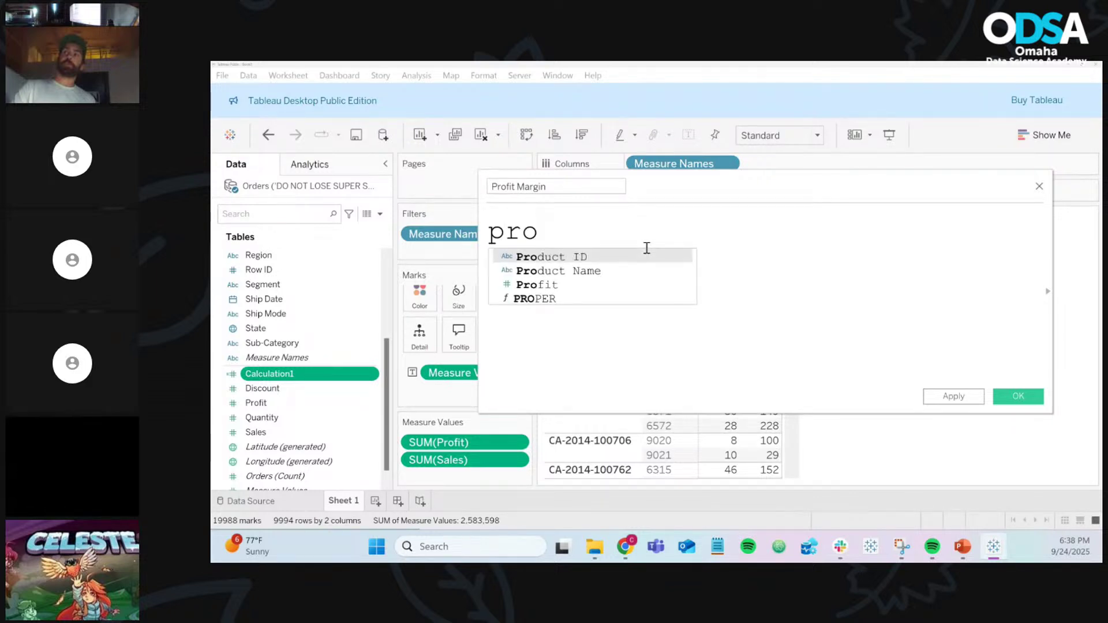
key("Down")
key("Down")
key("Down")
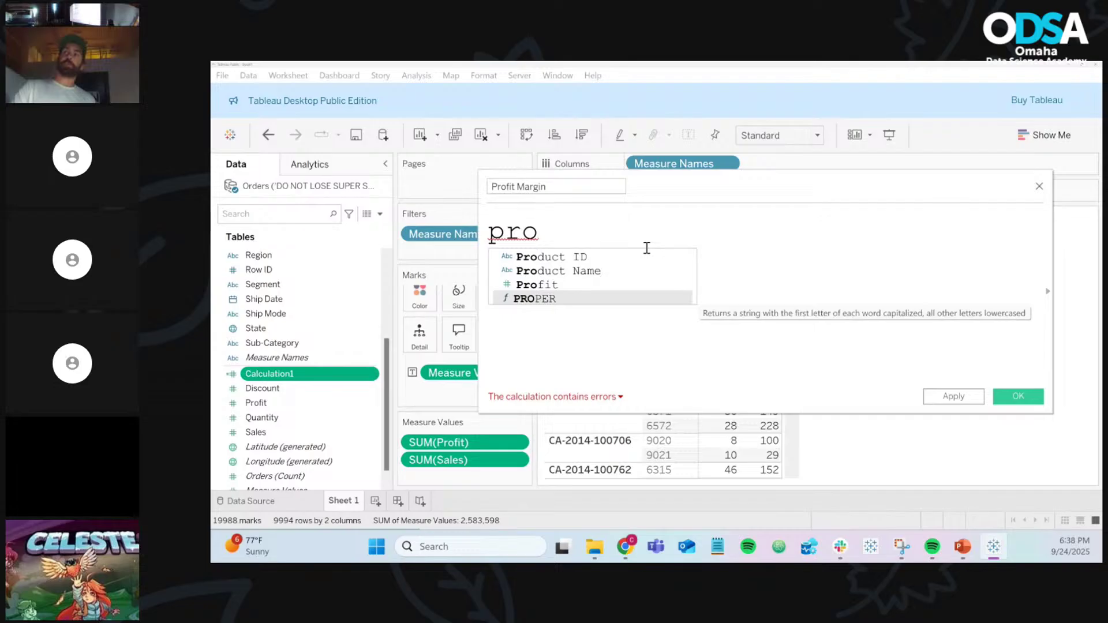
key("Up")
key("Return")
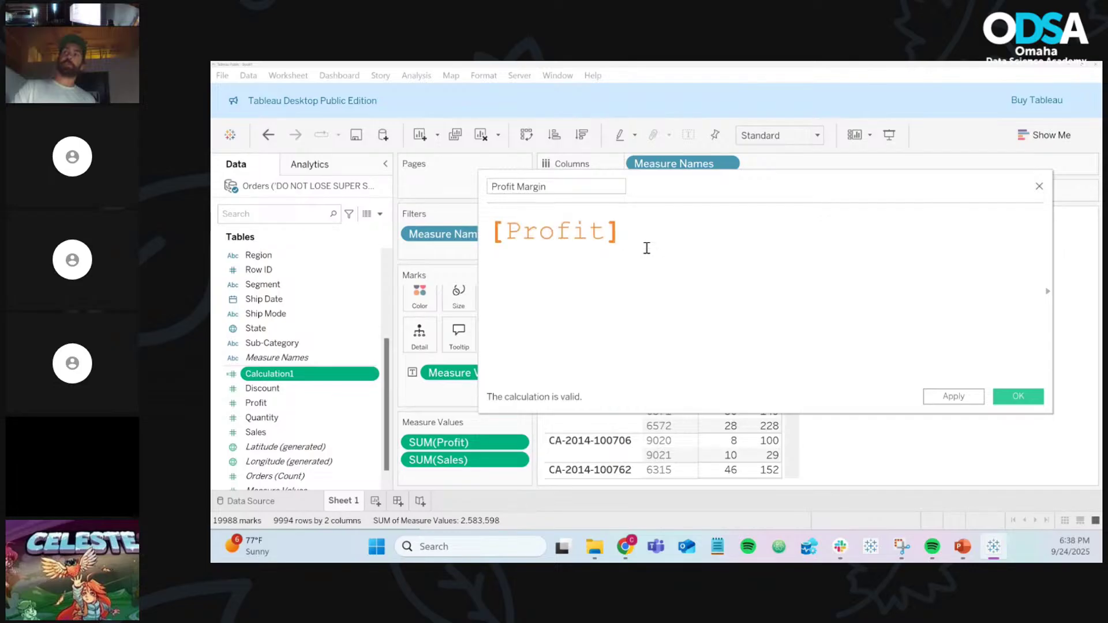
type("/ sal")
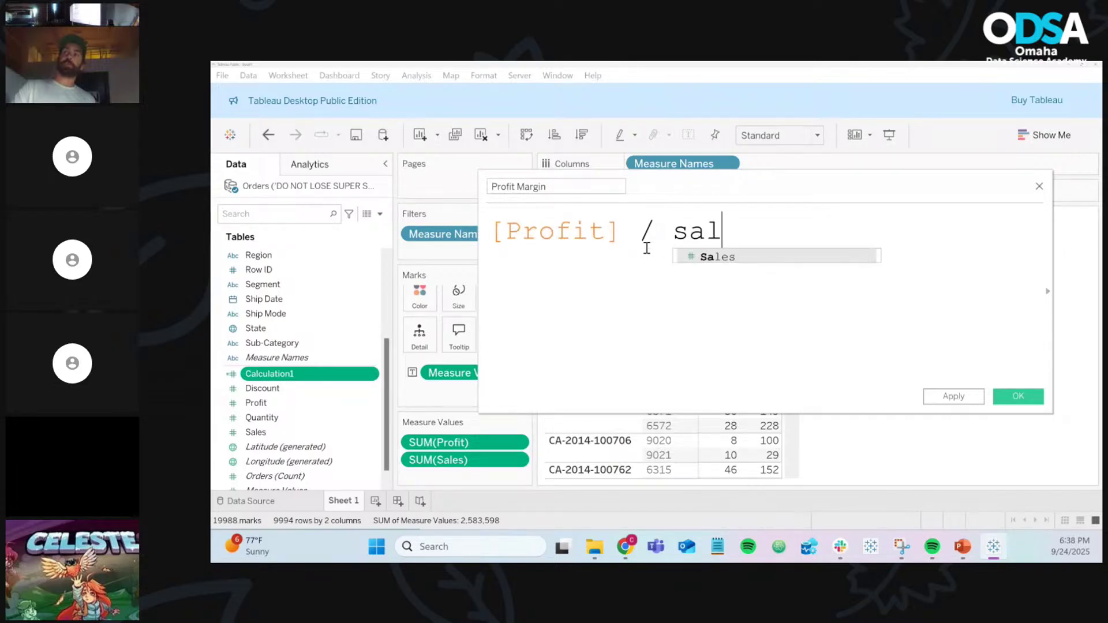
key("Return")
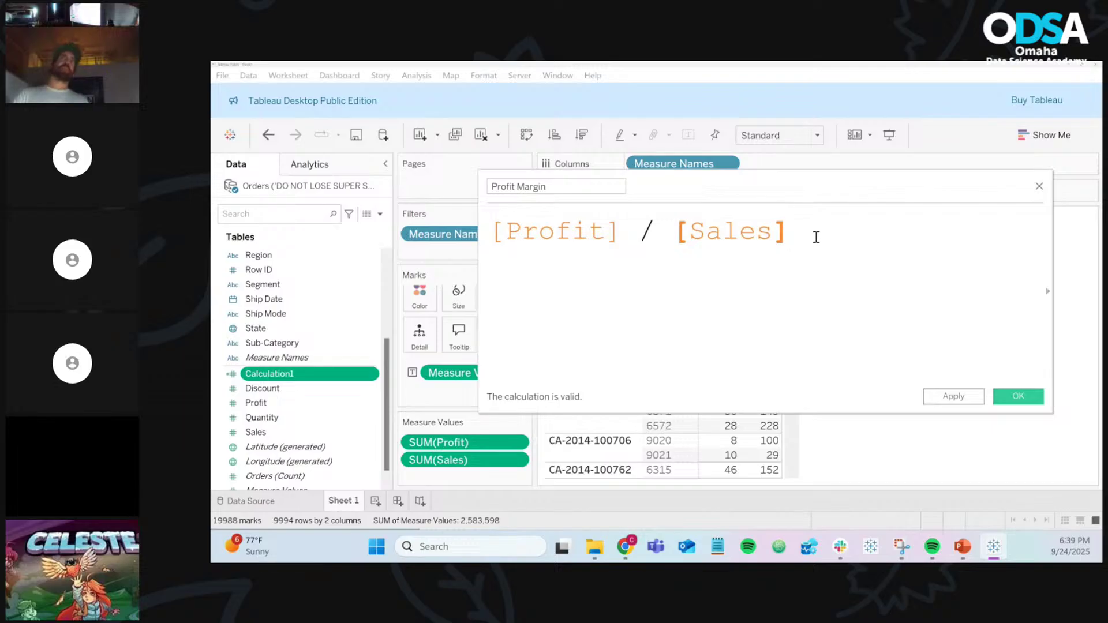
key("Return")
type("sales")
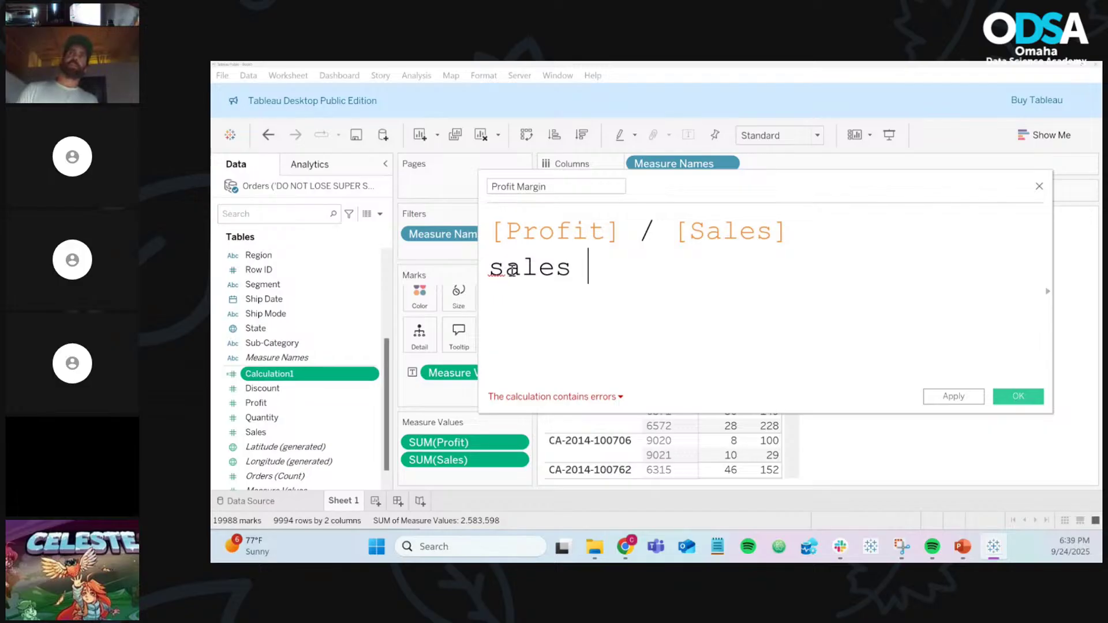
key("BackSpace")
key("BackSpace")
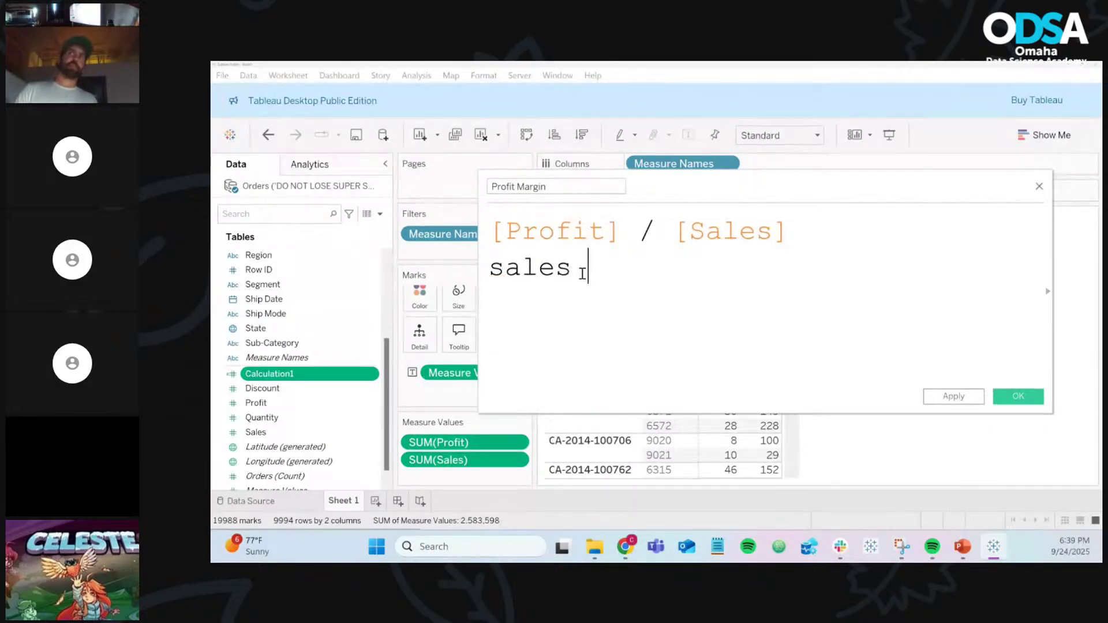
key("BackSpace")
key("BackSpace")
key("BackSpace")
key("BackSpace")
key("BackSpace")
key("BackSpace")
key("BackSpace")
key("BackSpace")
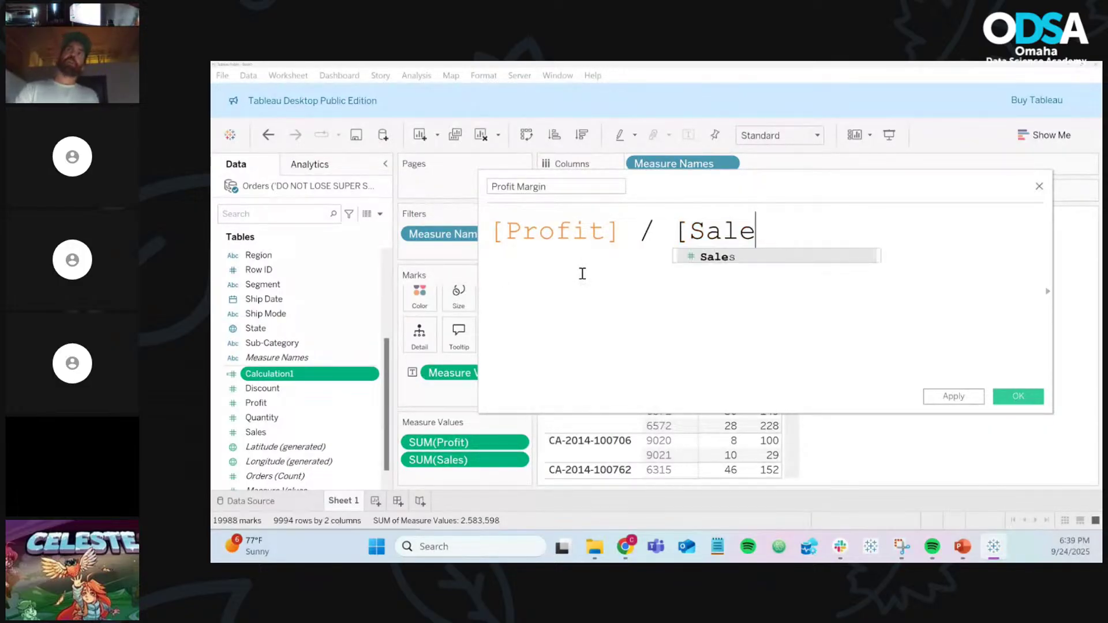
key("BackSpace")
key("BackSpace")
key("BackSpace")
key("BackSpace")
key("BackSpace")
key("BackSpace")
key("BackSpace")
key("BackSpace")
key("BackSpace")
key("BackSpace")
key("BackSpace")
key("BackSpace")
key("BackSpace")
key("BackSpace")
key("BackSpace")
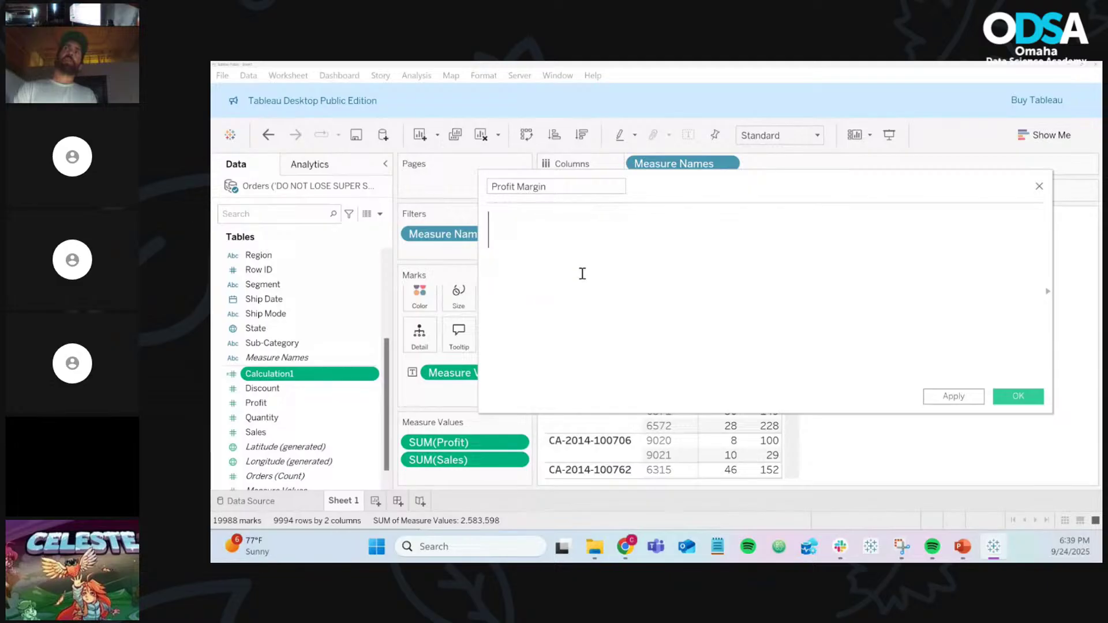
type("pro")
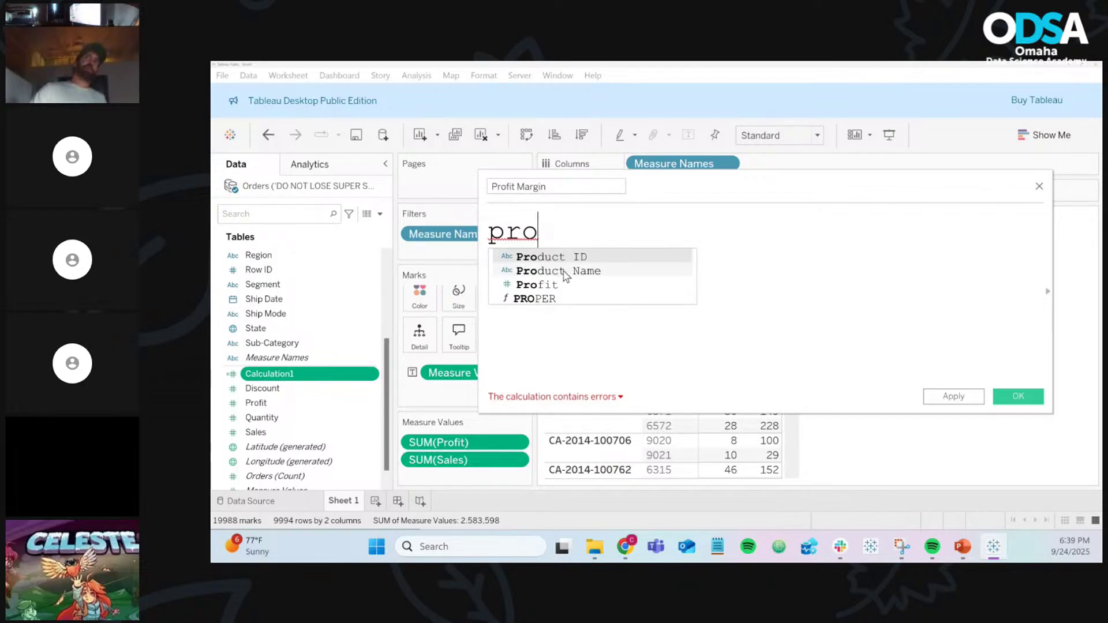
Step: Insert [Profit] into the Profit Margin formula via autocomplete and dragging, clearing it each time
double_click(592, 285)
key("BackSpace")
key("BackSpace")
key("BackSpace")
key("BackSpace")
key("BackSpace")
key("BackSpace")
key("BackSpace")
key("BackSpace")
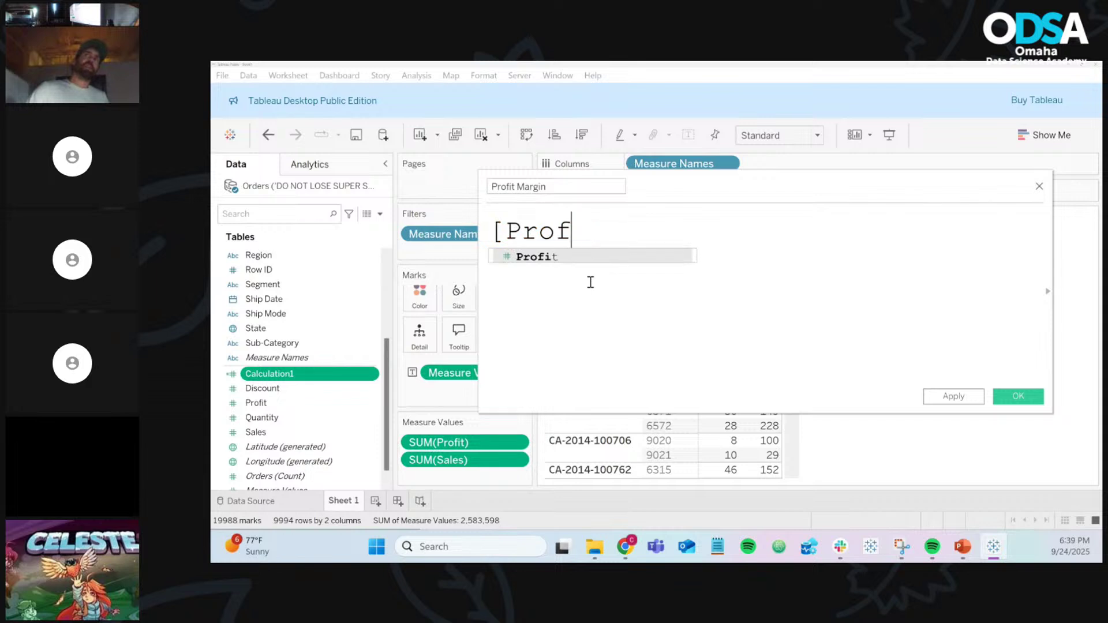
type("pro")
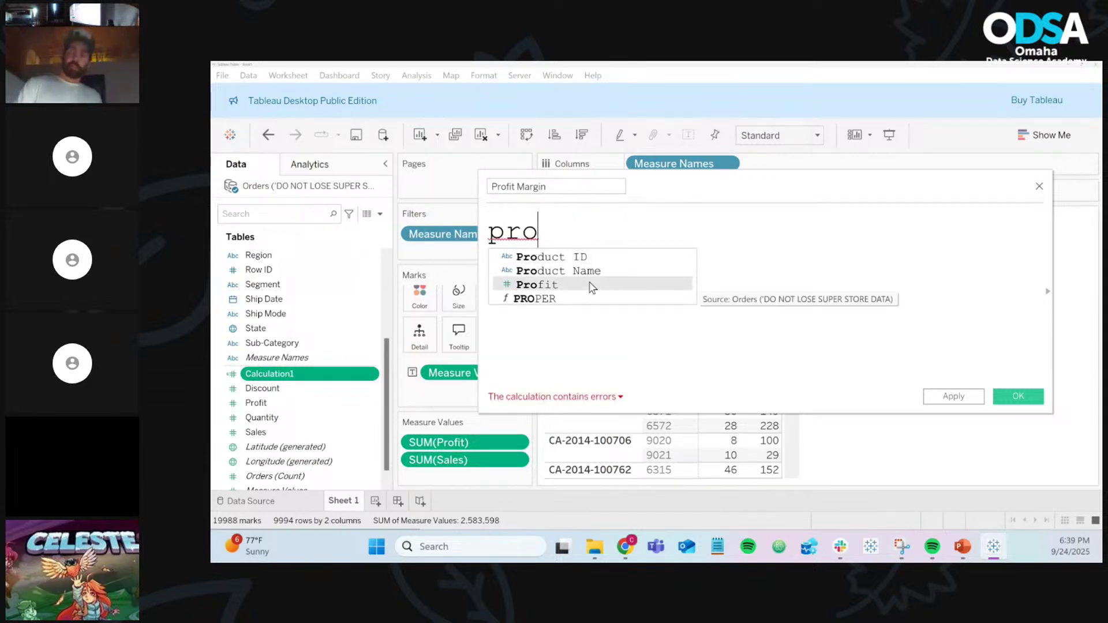
double_click(591, 284)
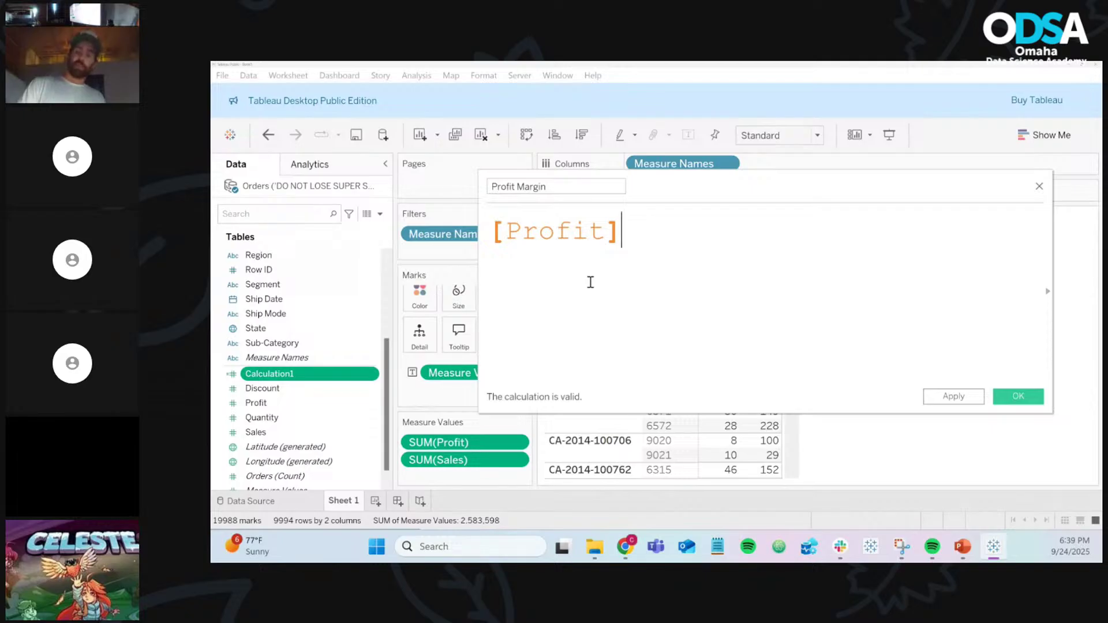
key("BackSpace")
key("BackSpace")
key("BackSpace")
key("BackSpace")
key("BackSpace")
key("BackSpace")
key("BackSpace")
key("BackSpace")
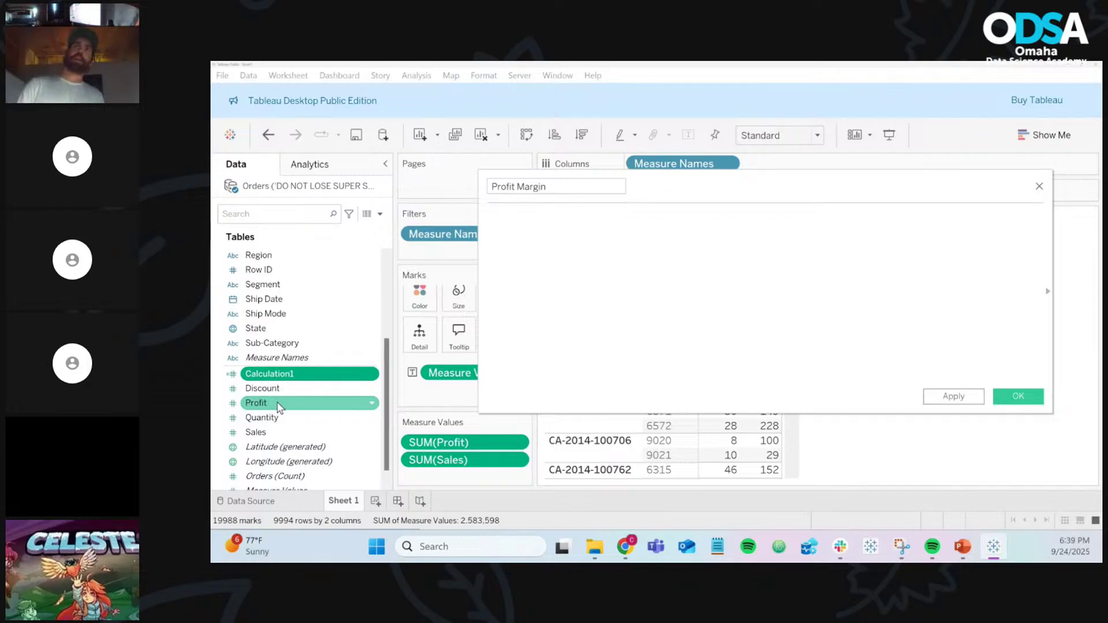
left_click_drag(280, 407, 631, 301)
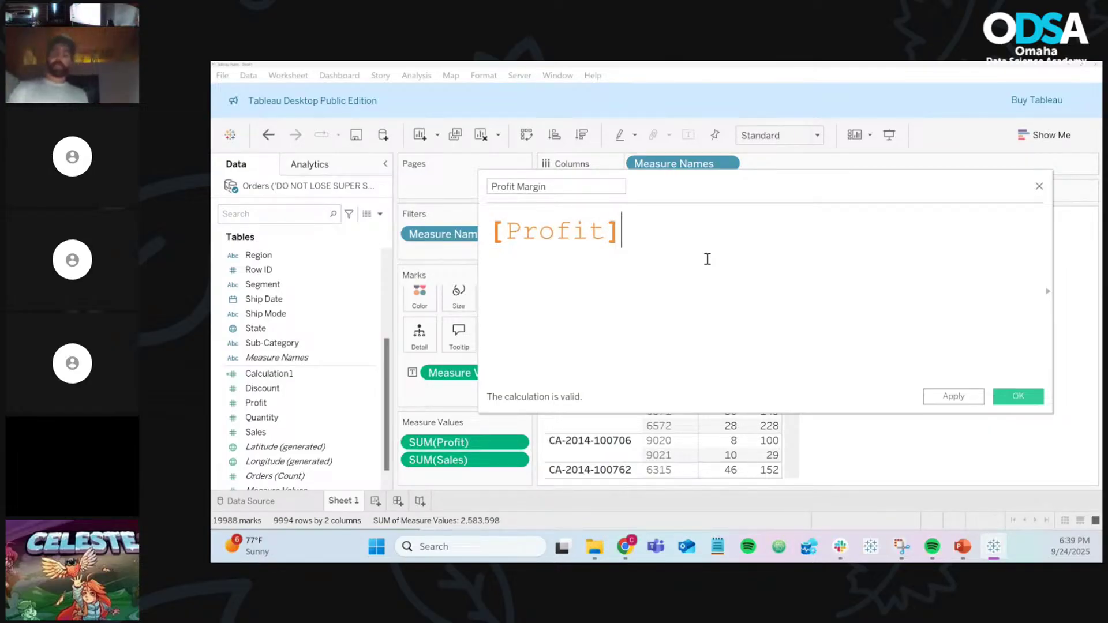
key("BackSpace")
key("BackSpace")
key("BackSpace")
key("BackSpace")
key("BackSpace")
key("BackSpace")
key("BackSpace")
key("BackSpace")
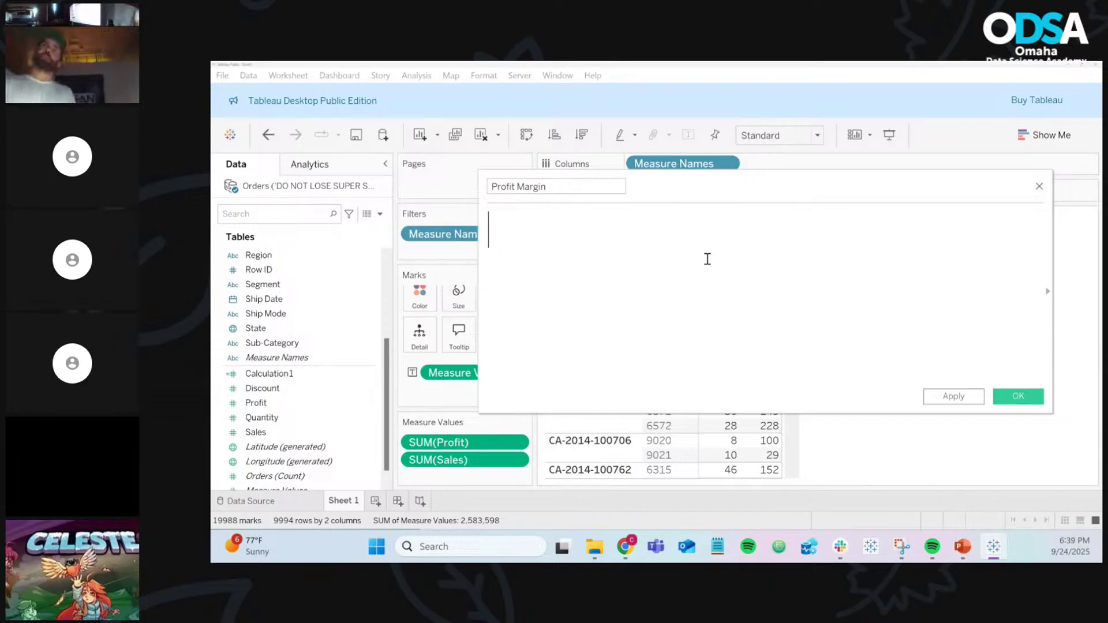
Step: Enter the Profit Margin formula [Profit] / [Sales], fixing the misspelled Profit and retyping Sales
type("Pro")
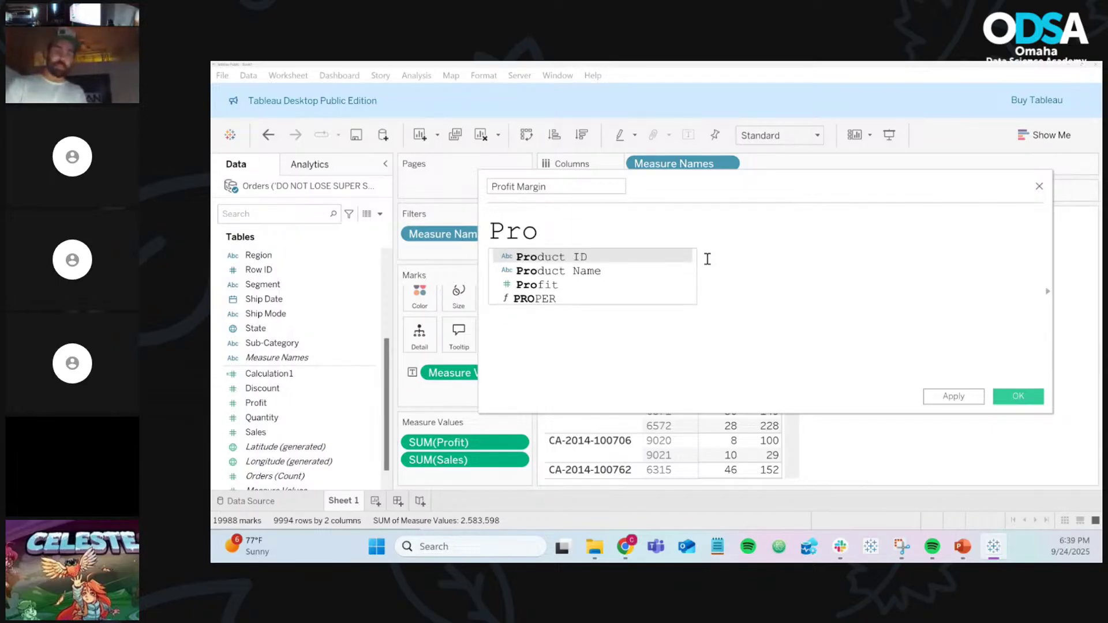
type("ift")
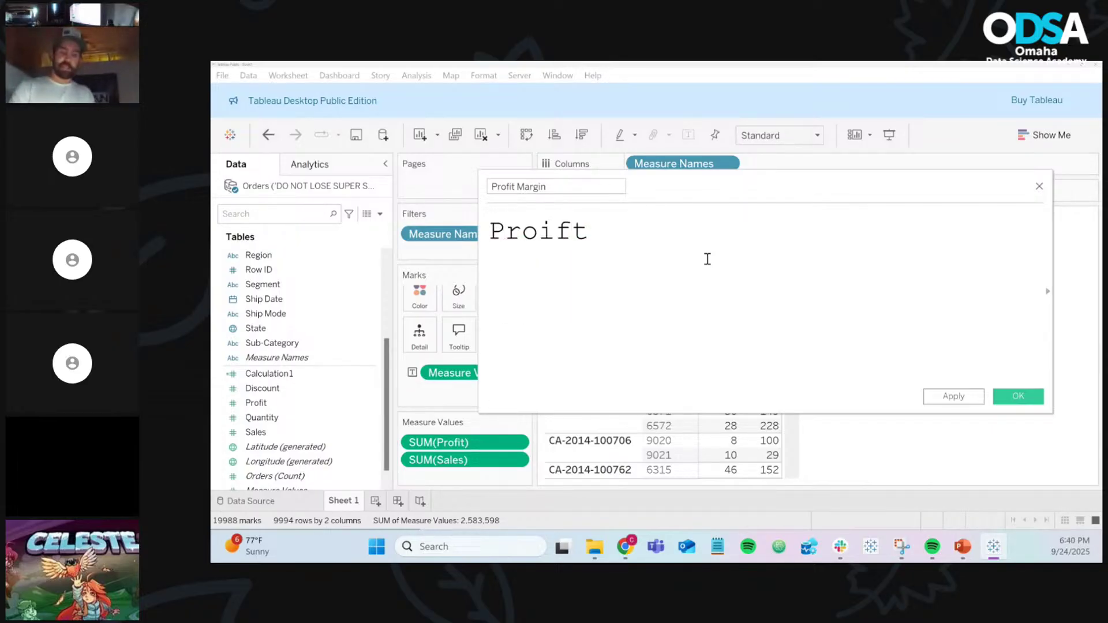
type(" / ")
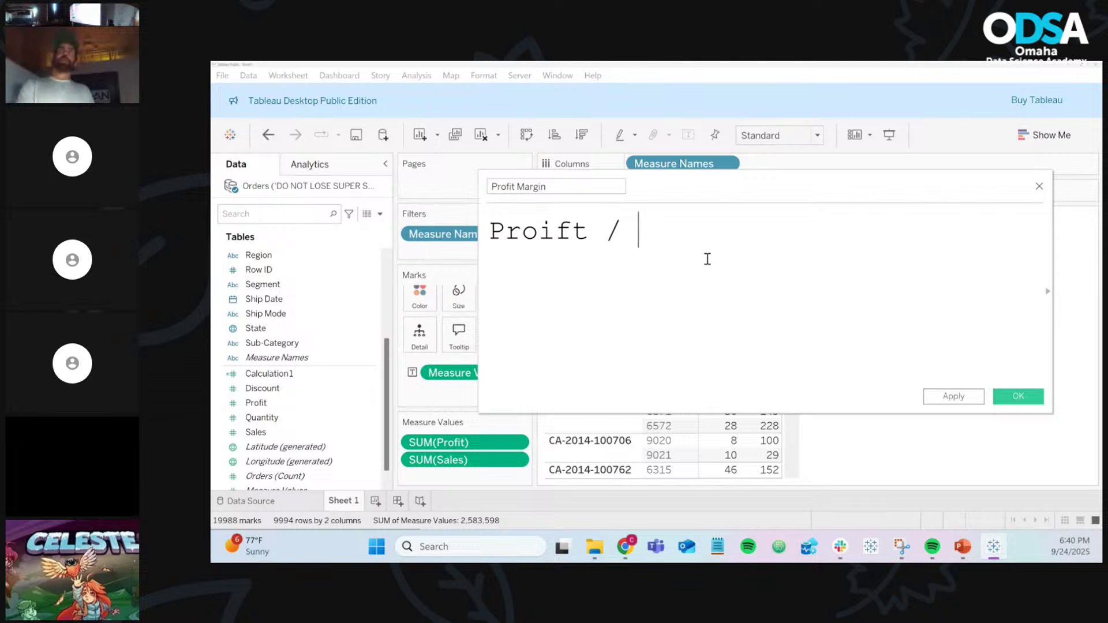
type("sa")
key("Return")
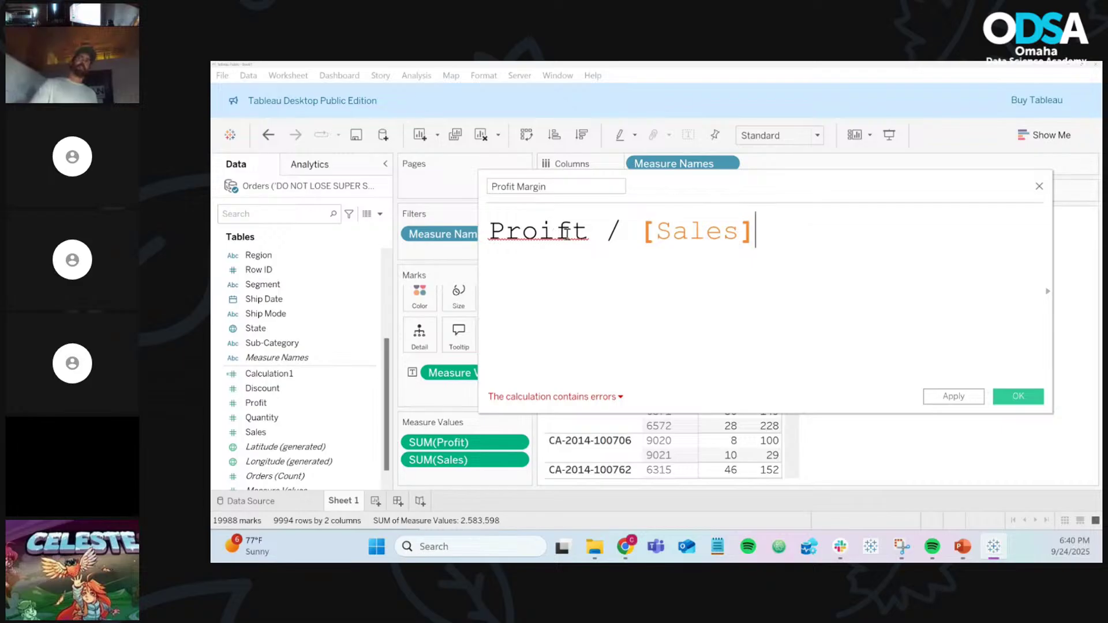
mouse_move(565, 231)
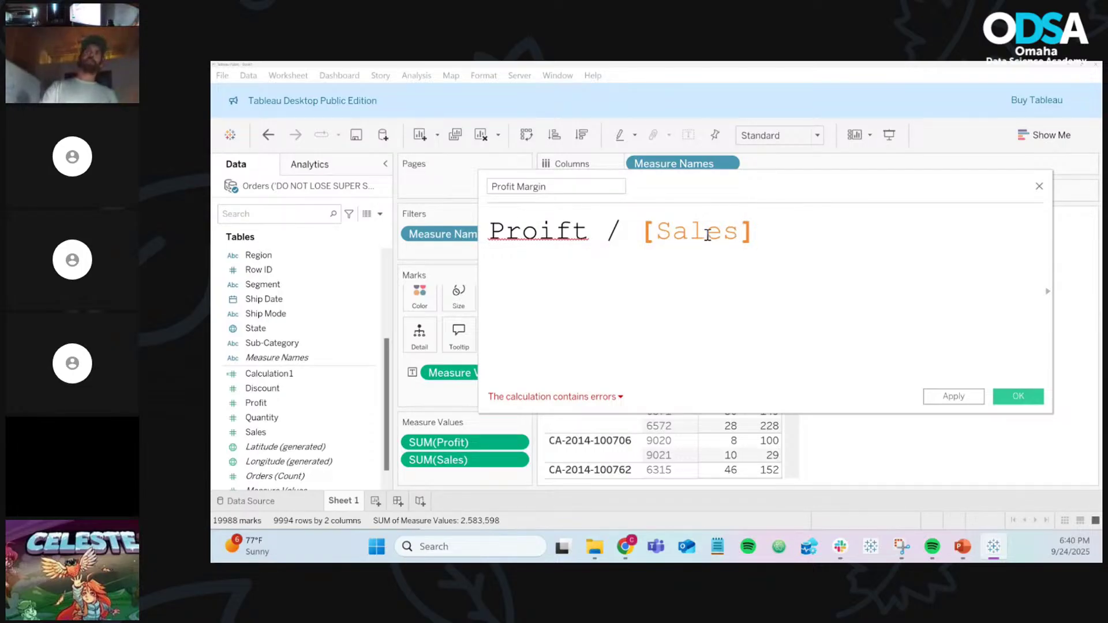
key("BackSpace")
key("BackSpace")
key("BackSpace")
key("BackSpace")
key("BackSpace")
key("BackSpace")
key("BackSpace")
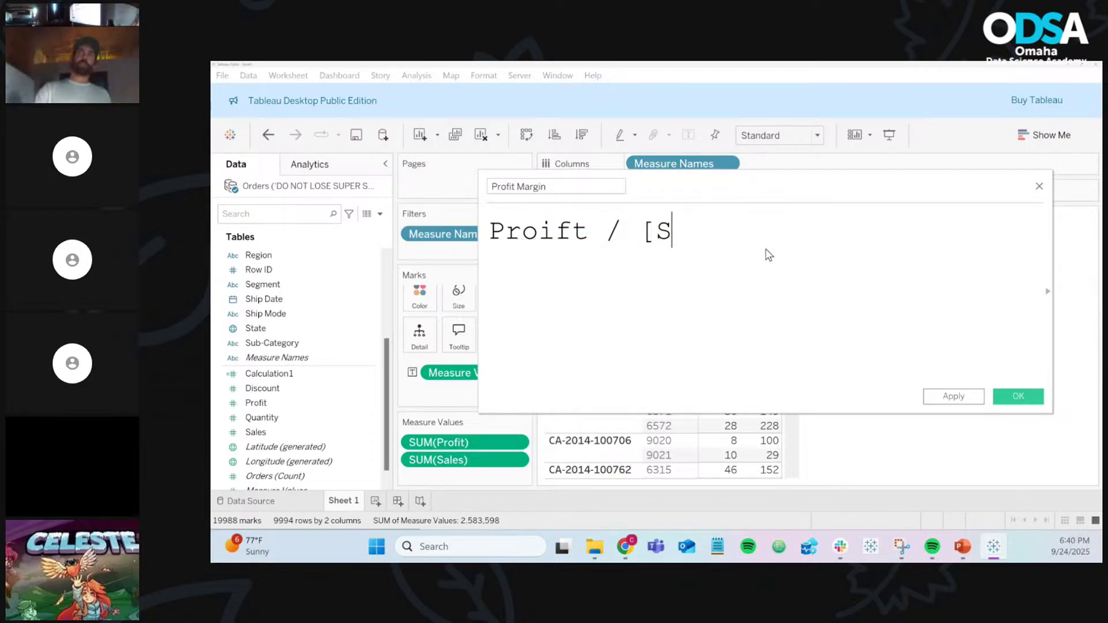
type("sale")
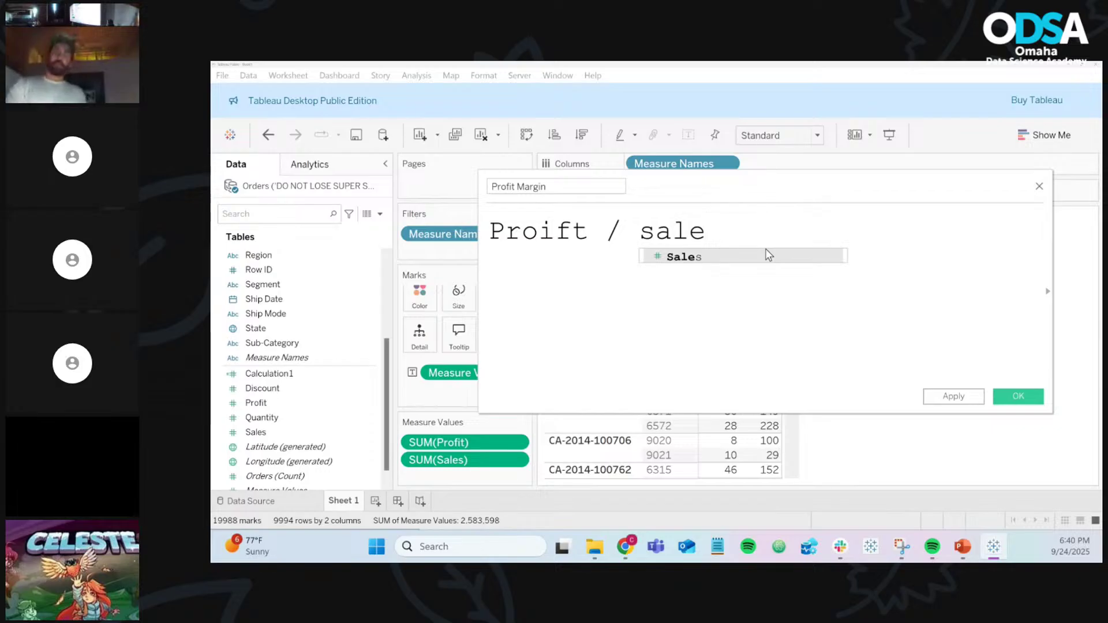
key("Return")
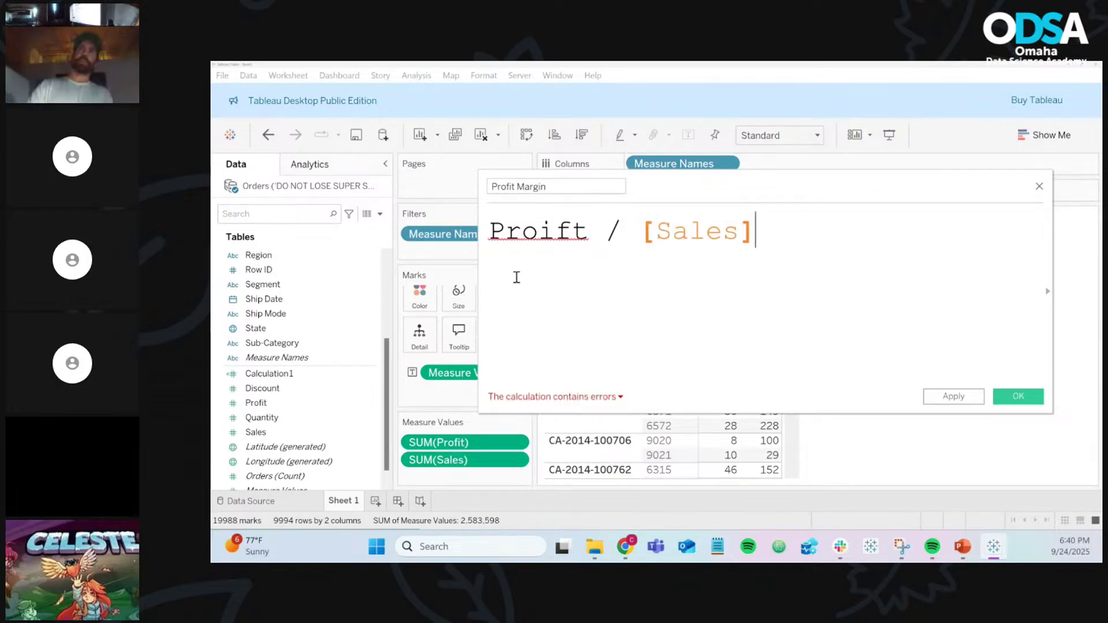
double_click(575, 230)
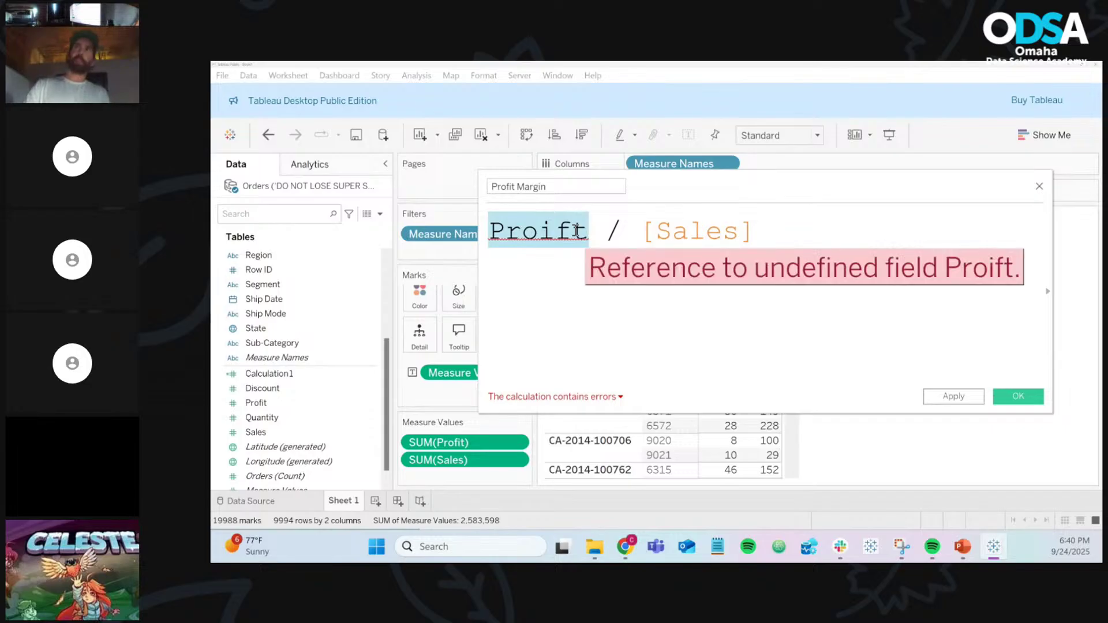
key("BackSpace")
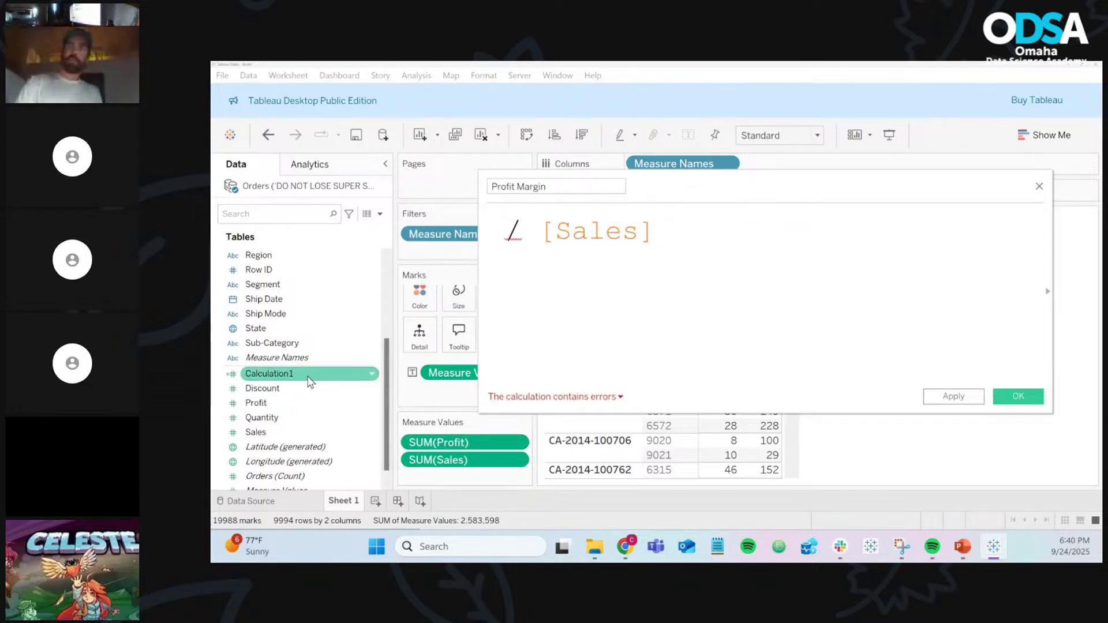
left_click_drag(296, 400, 499, 236)
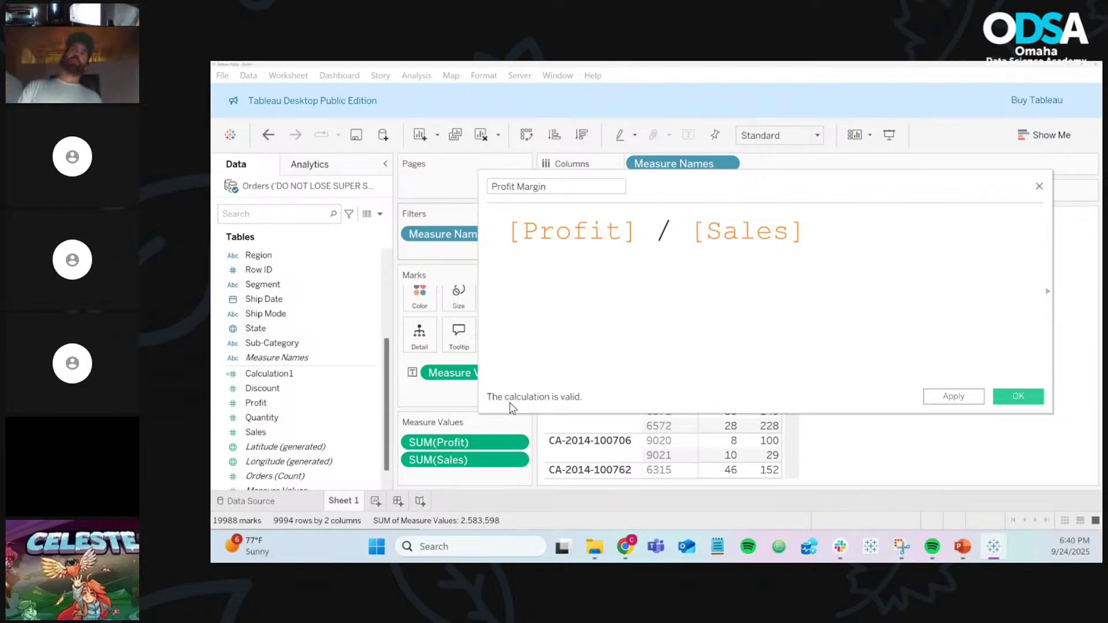
Step: Break the Profit reference to show the error details, then restore the closing bracket
key("BackSpace")
key("BackSpace")
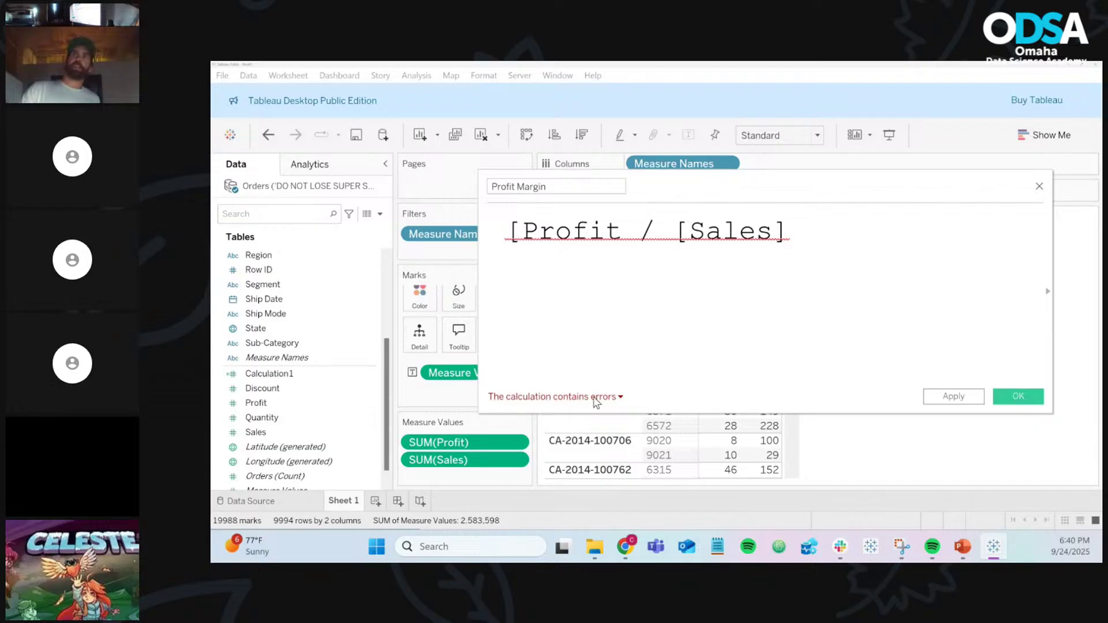
left_click(619, 398)
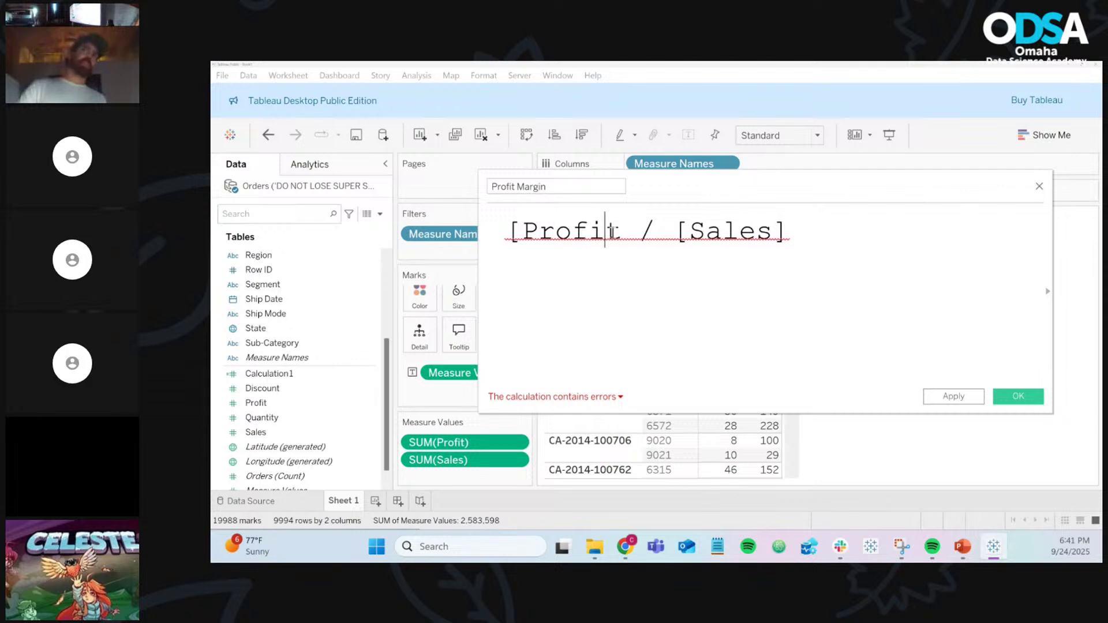
mouse_move(620, 231)
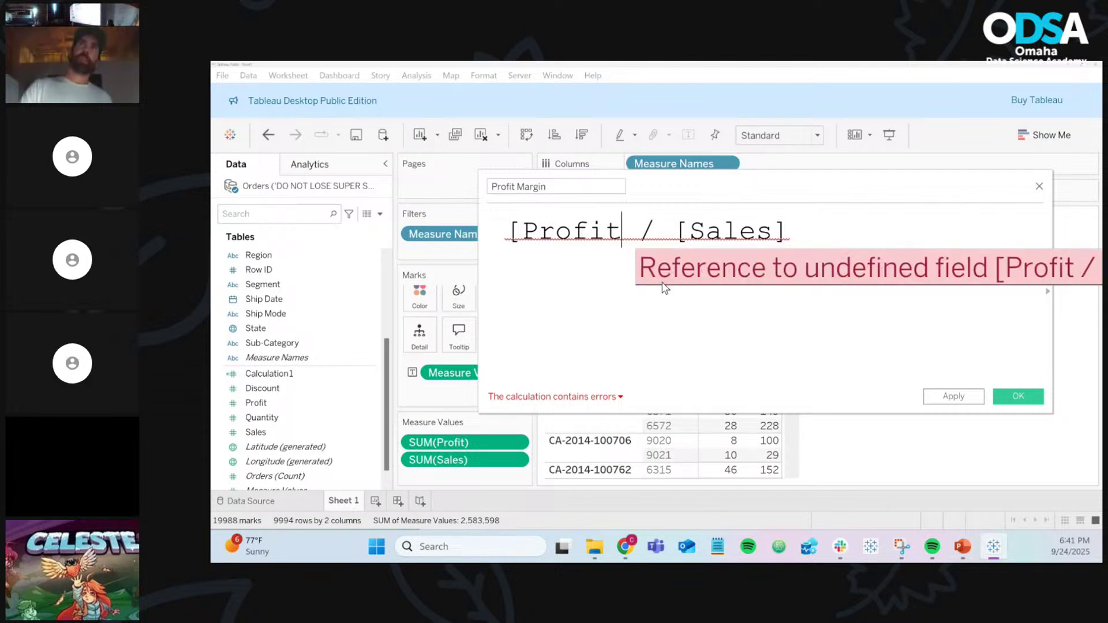
type("]")
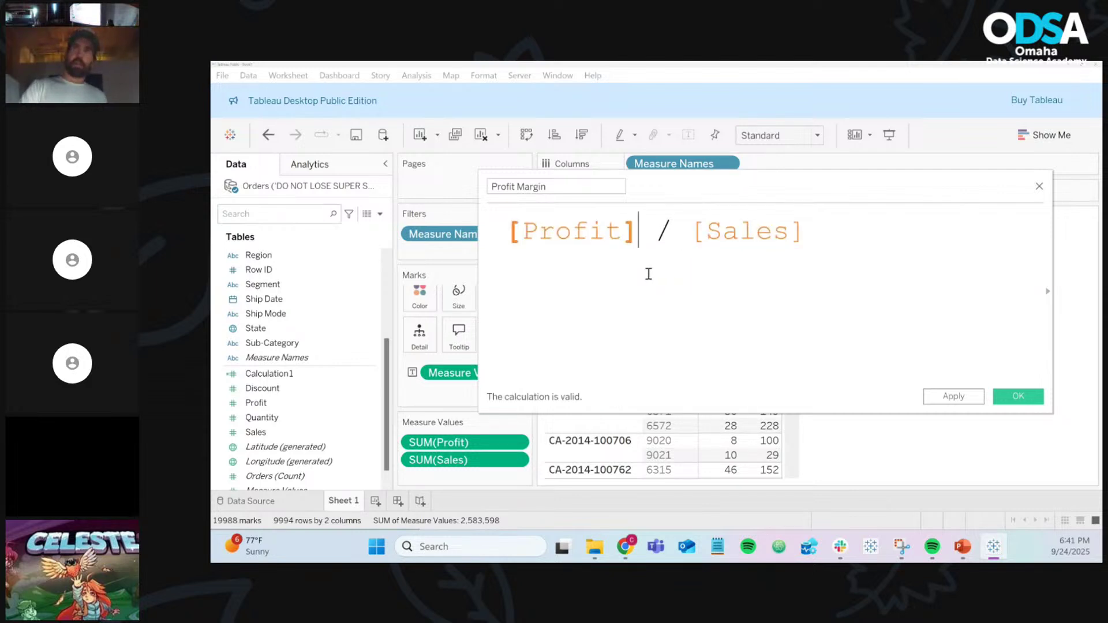
left_click(564, 183)
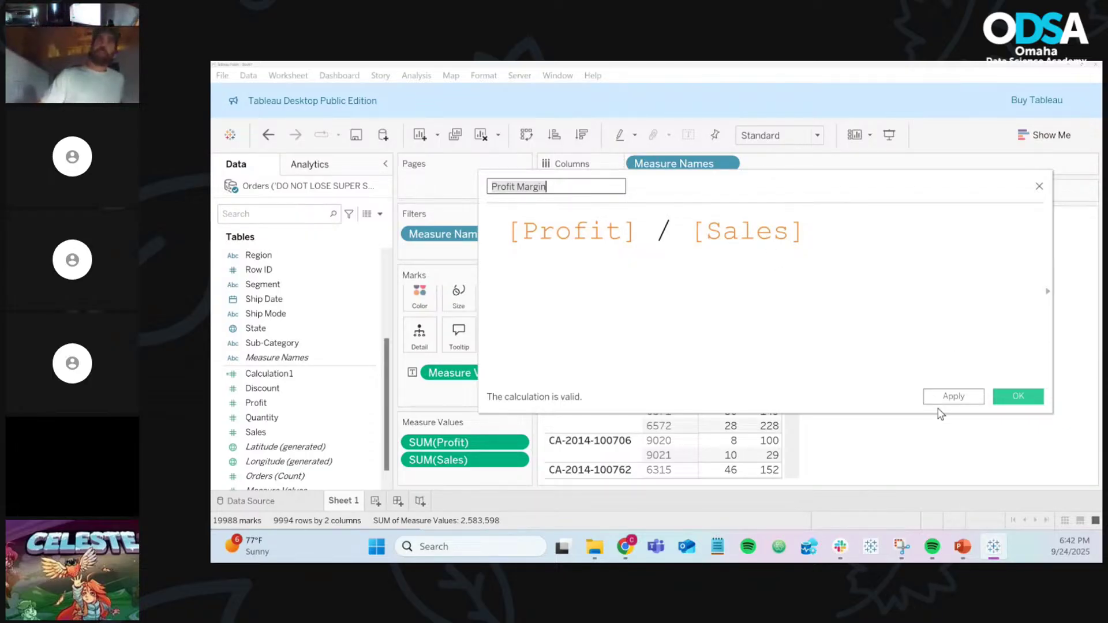
Step: Save the Profit Margin calculated field so it appears among the measures
left_click(1027, 394)
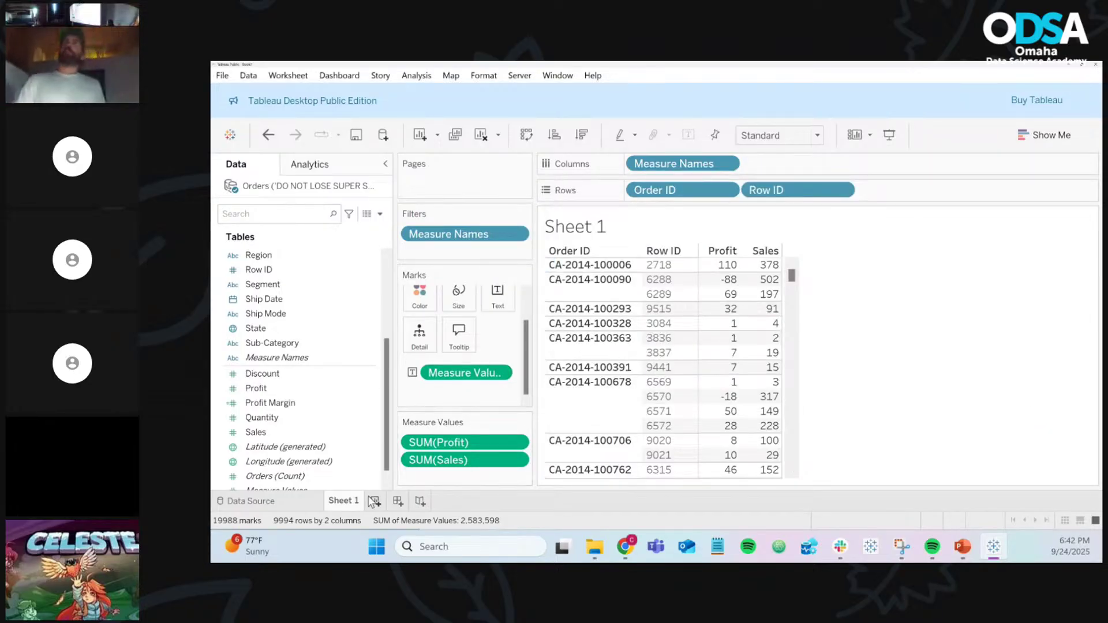
Step: Open the Orders data source preview and enlarge the data grid to show more columns
left_click(291, 503)
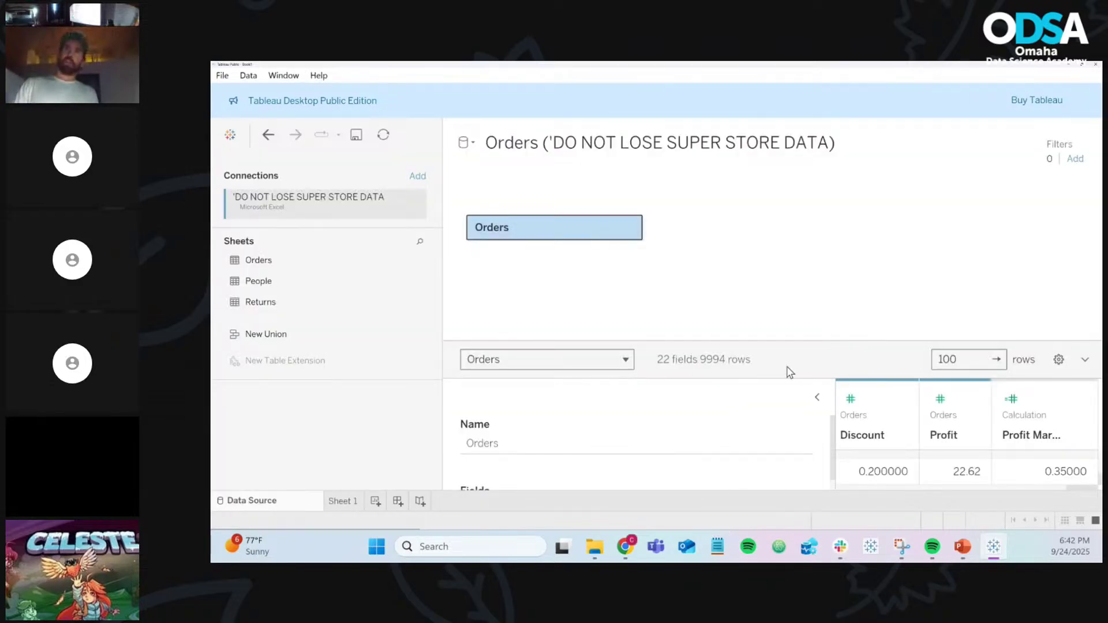
left_click_drag(801, 340, 808, 190)
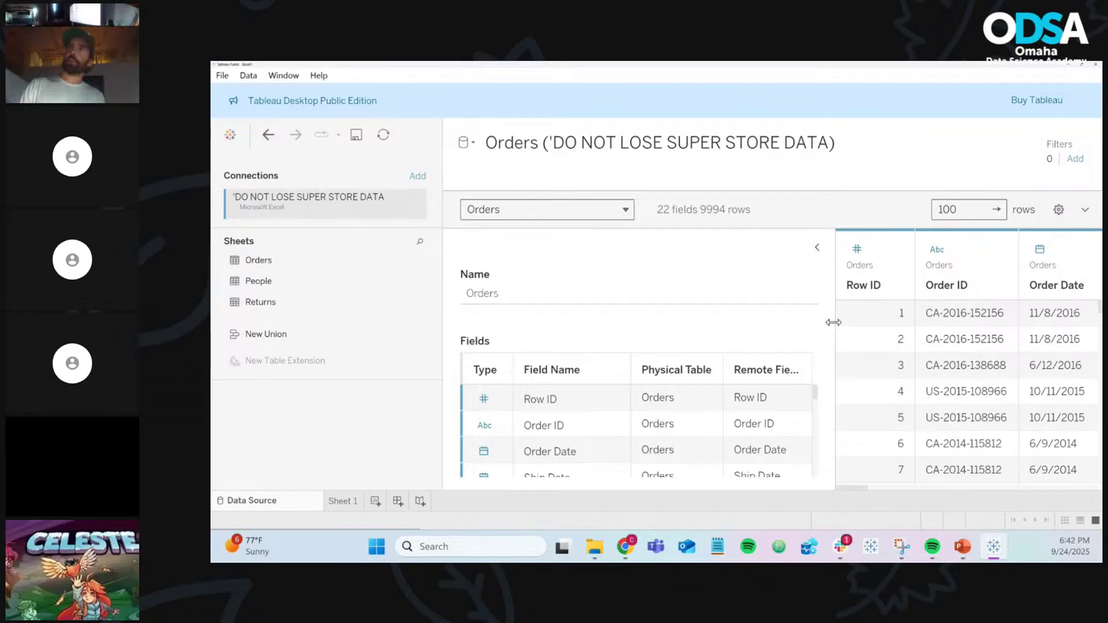
left_click_drag(834, 324, 721, 330)
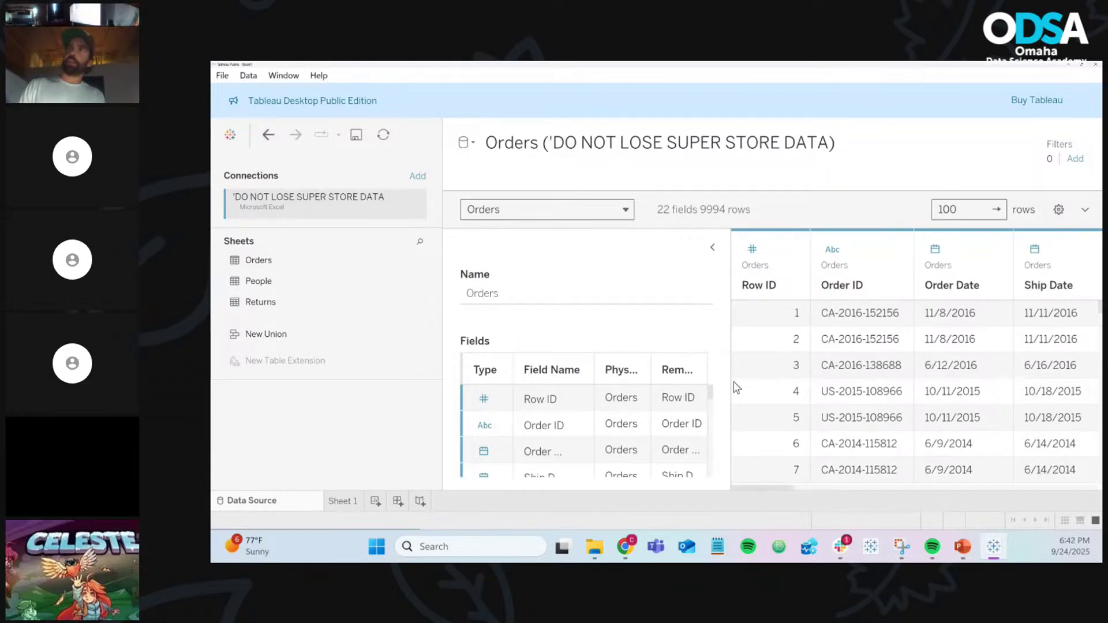
left_click_drag(785, 484, 1064, 504)
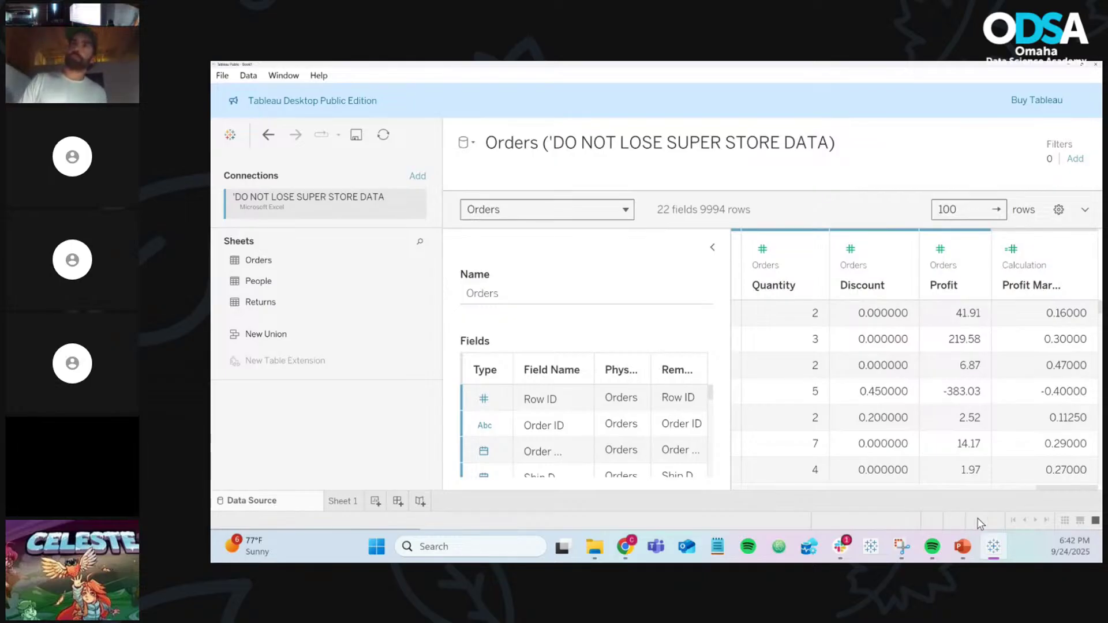
left_click_drag(1045, 488, 1043, 496)
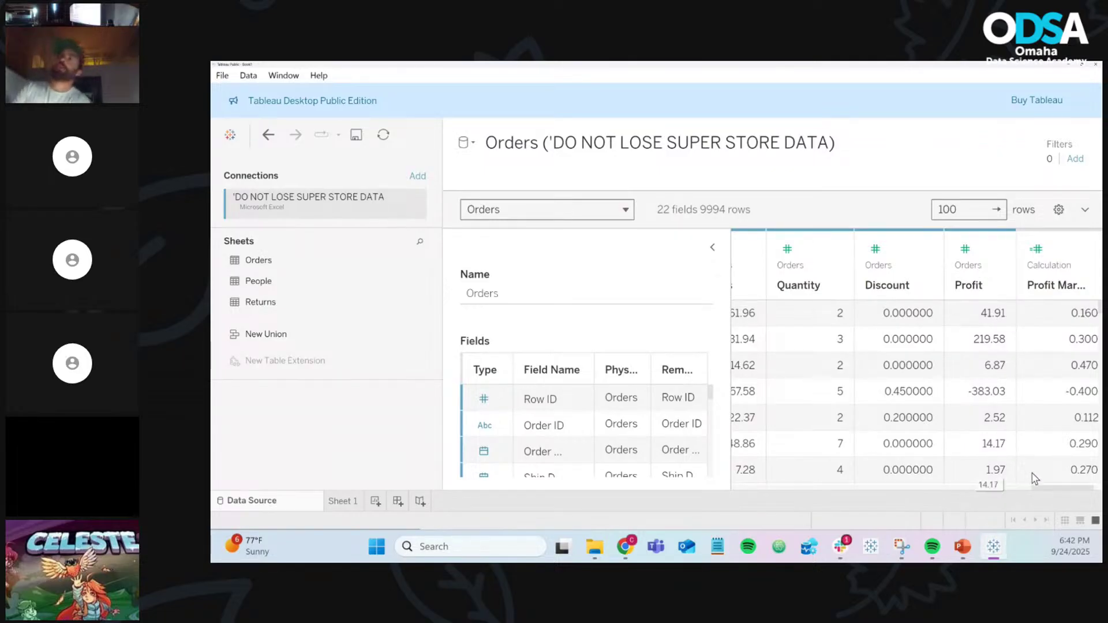
left_click_drag(1039, 488, 1031, 486)
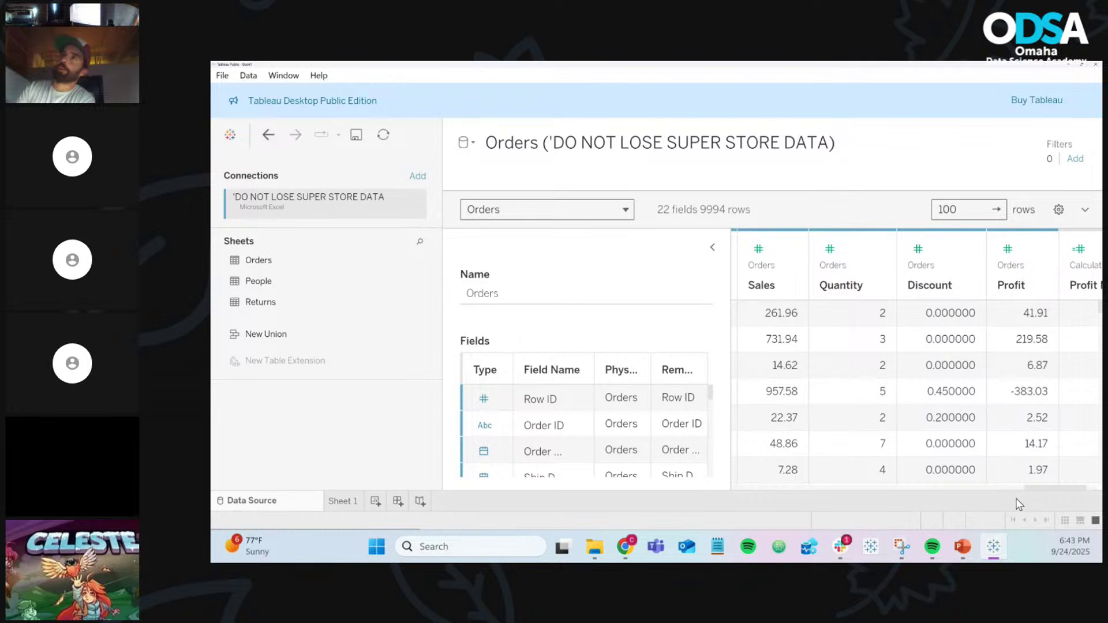
left_click_drag(1039, 495, 1046, 495)
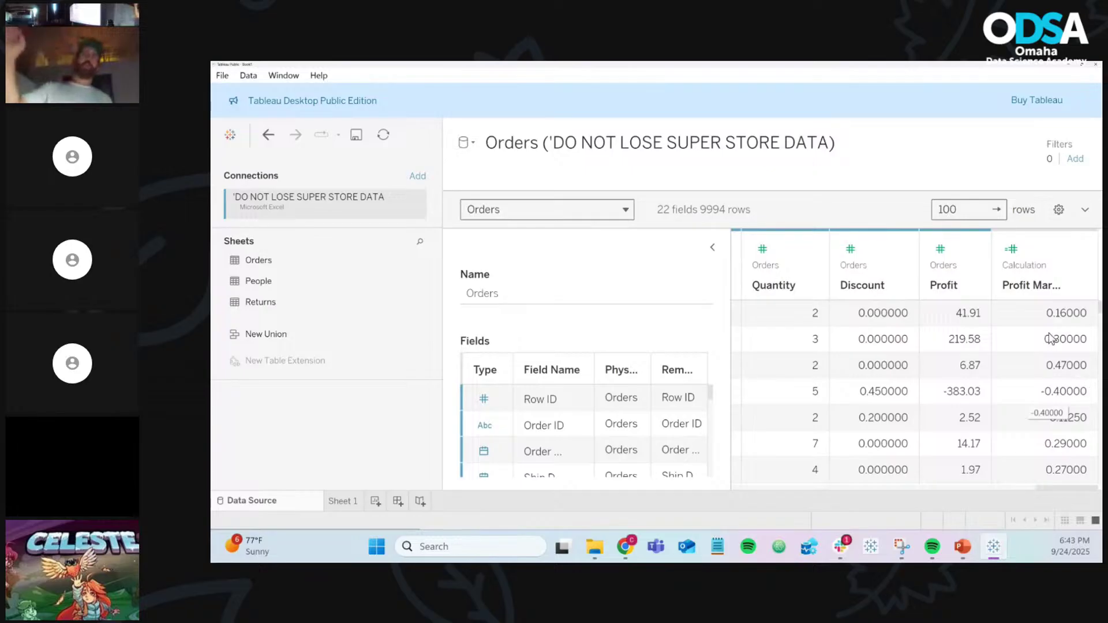
Step: Scroll through the Orders rows to inspect Profit Margin values, then go back to Sheet 1
scroll(1053, 341, "down", 4)
scroll(1051, 337, "down", 4)
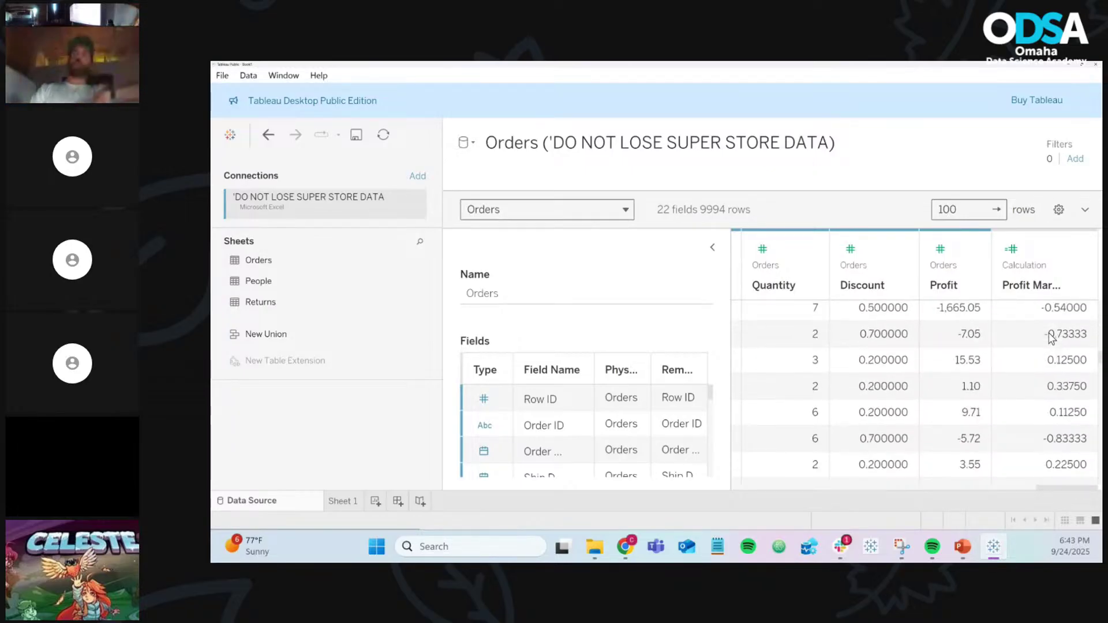
scroll(1051, 338, "up", 4)
scroll(1051, 337, "down", 3)
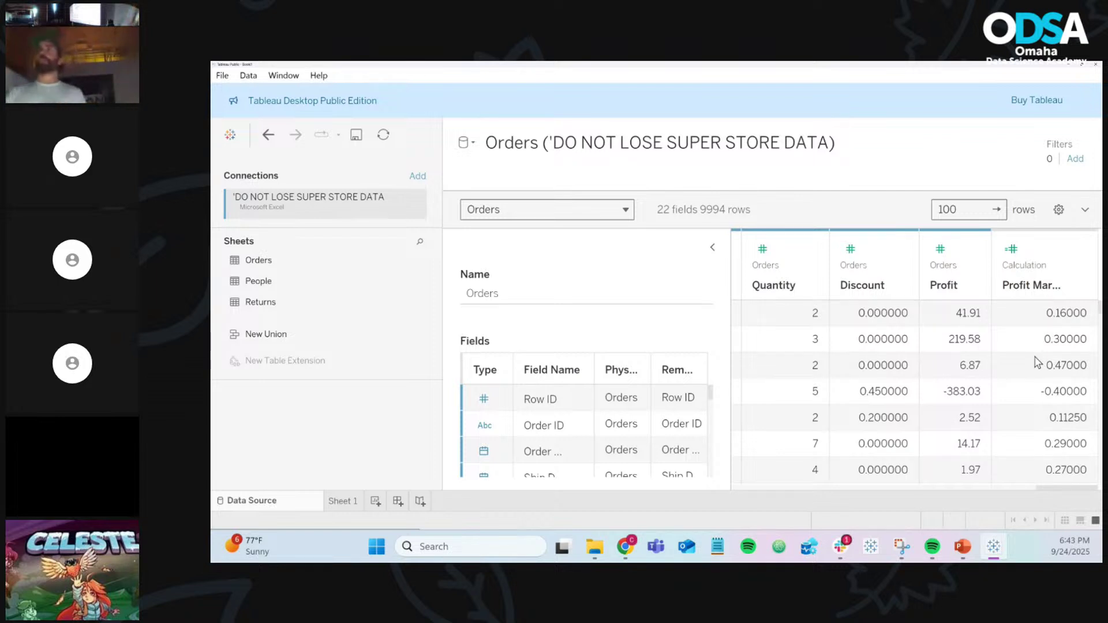
scroll(1036, 361, "down", 1)
scroll(1037, 361, "down", 8)
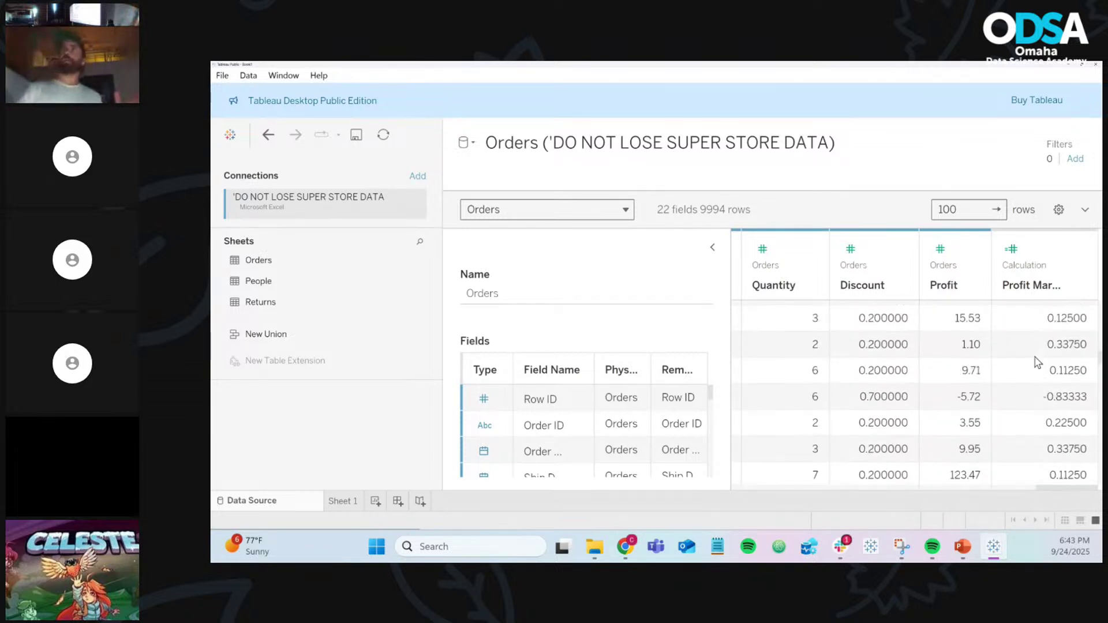
scroll(1036, 361, "down", 6)
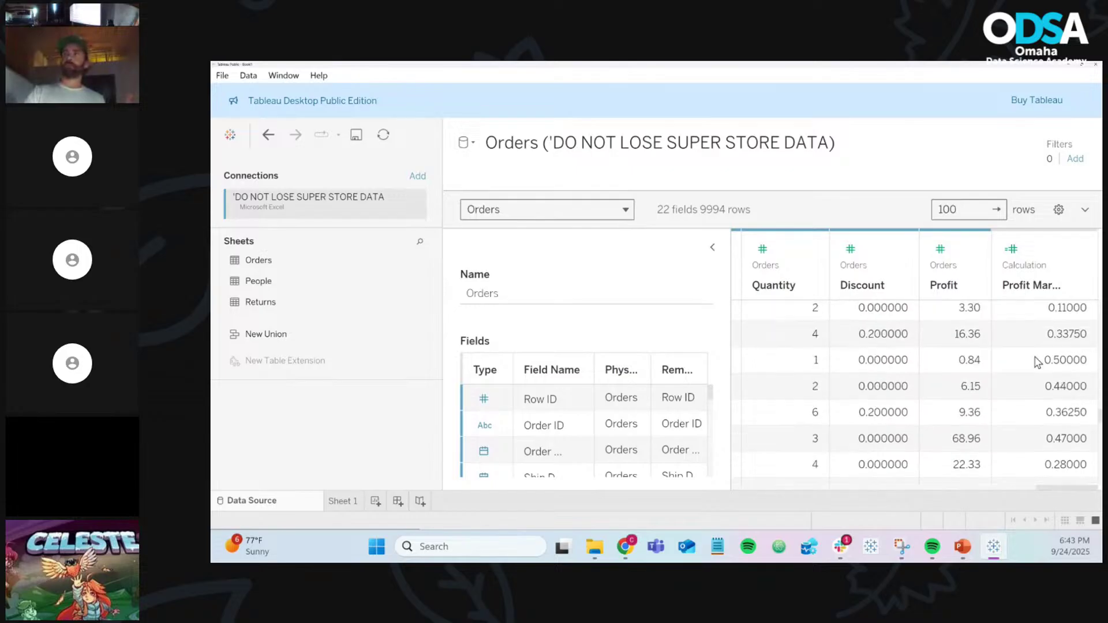
scroll(1036, 361, "down", 1)
scroll(1037, 362, "down", 6)
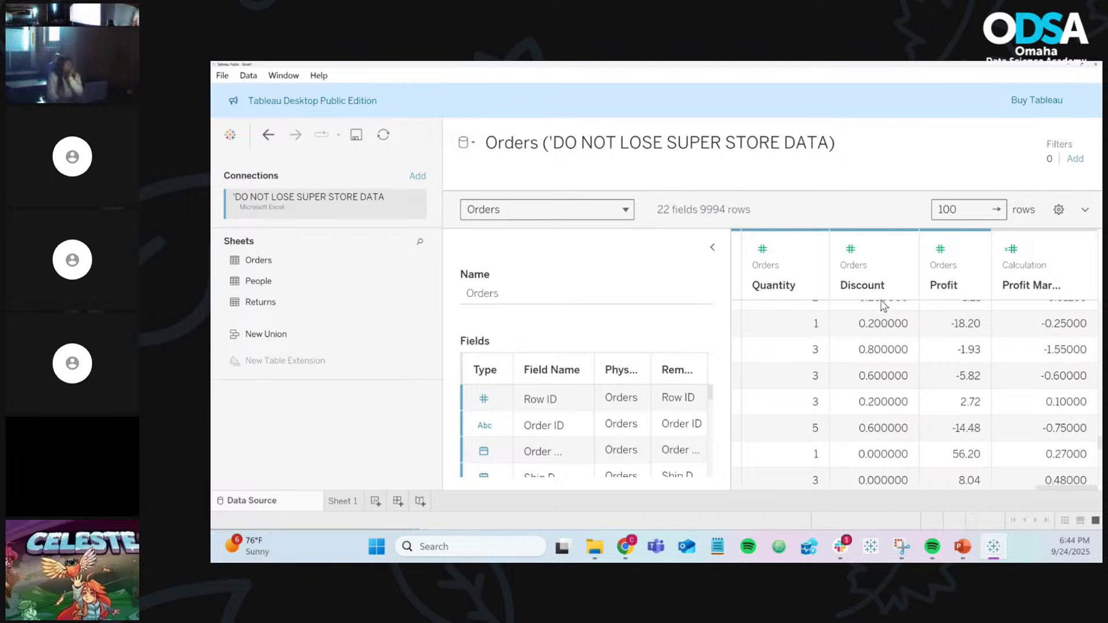
left_click(353, 502)
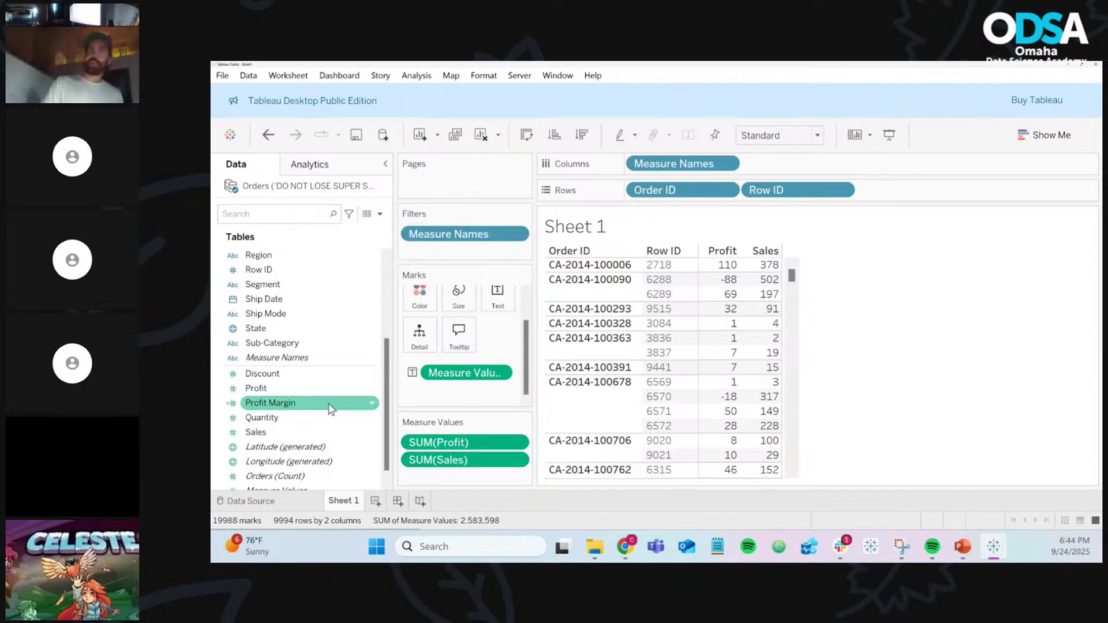
Step: Drop Profit Margin onto Measure Values, adding a SUM(Profit Margin) column beside Profit and Sales
left_click_drag(310, 405, 444, 485)
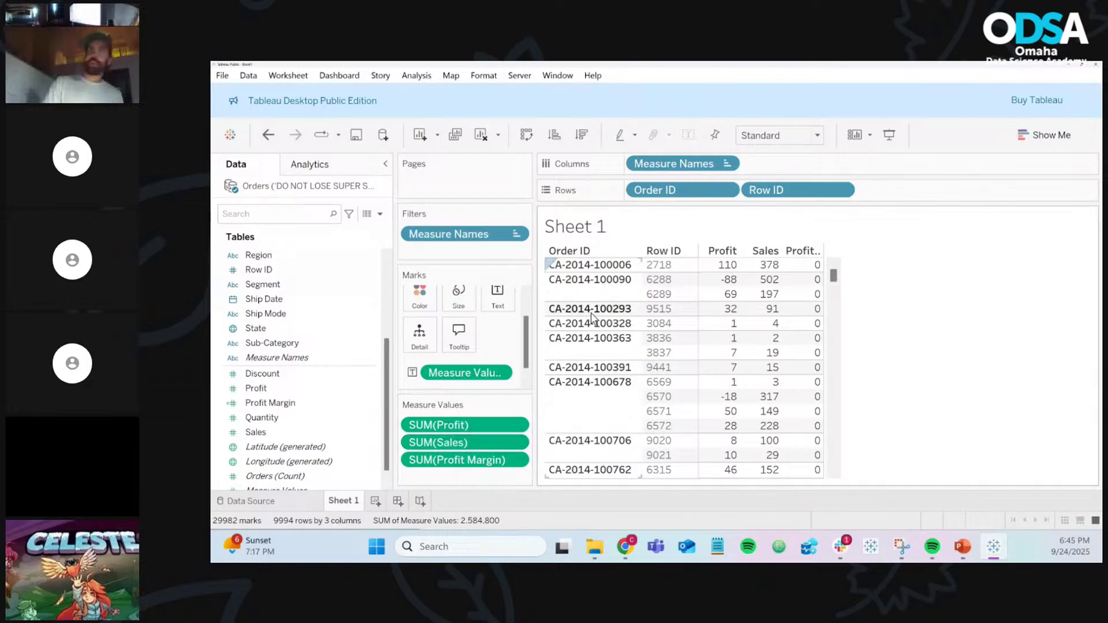
mouse_move(730, 310)
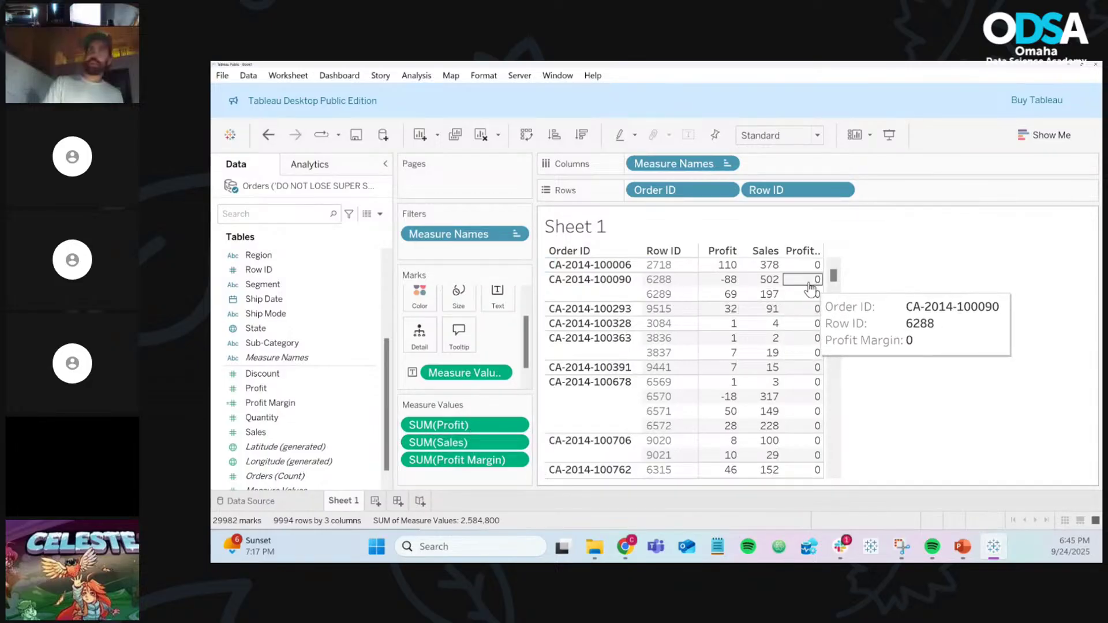
scroll(806, 291, "down", 1)
scroll(811, 283, "down", 2)
mouse_move(813, 384)
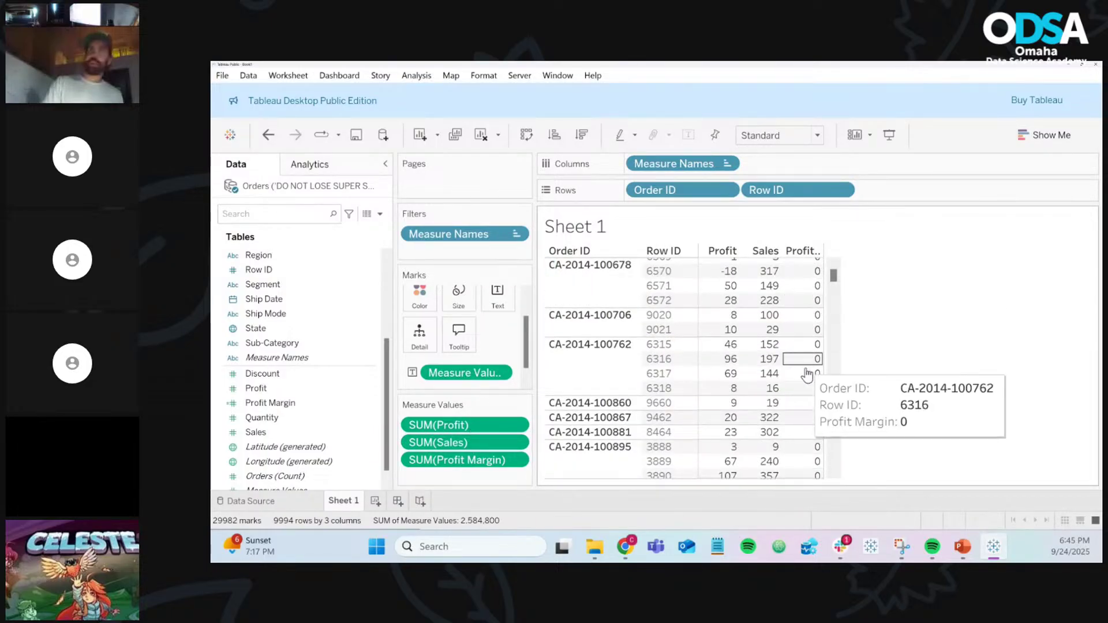
scroll(814, 398, "down", 8)
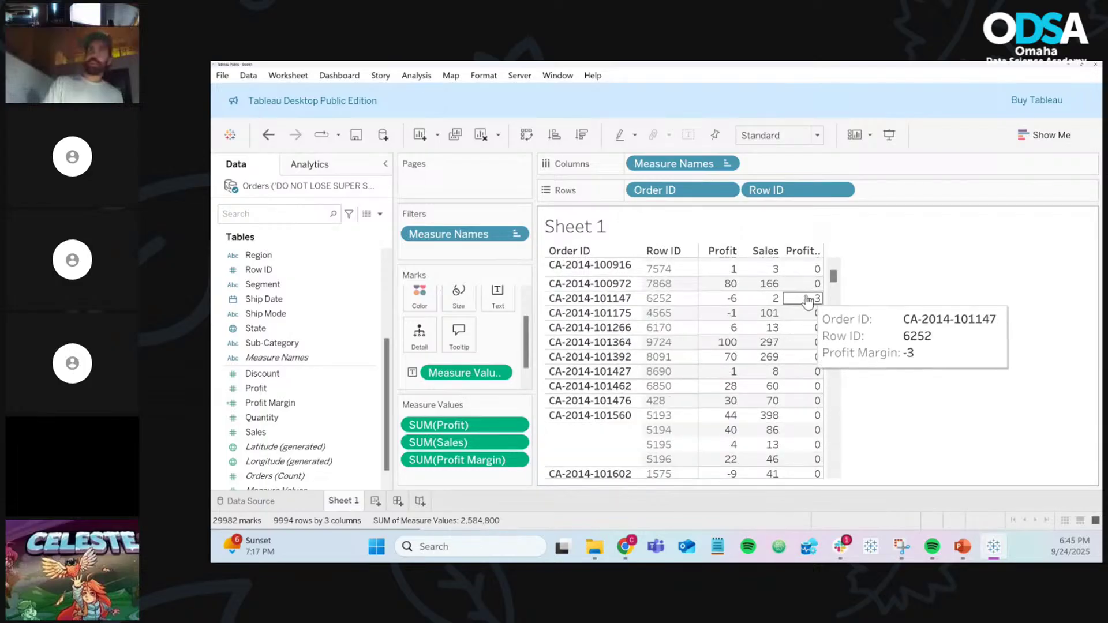
scroll(808, 297, "up", 10)
scroll(806, 301, "up", 2)
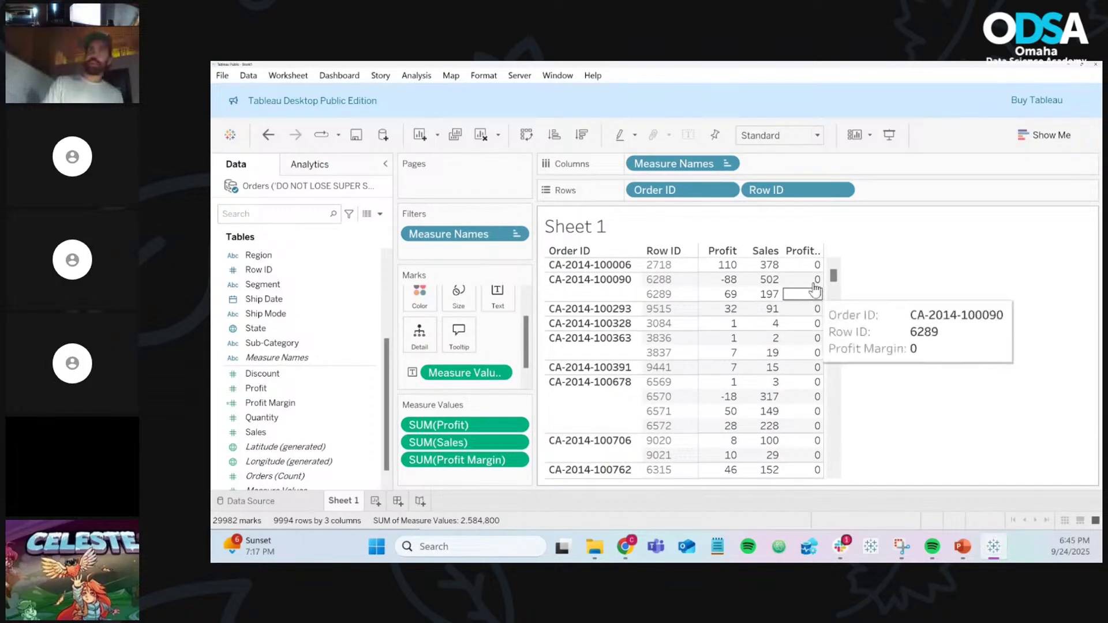
mouse_move(813, 265)
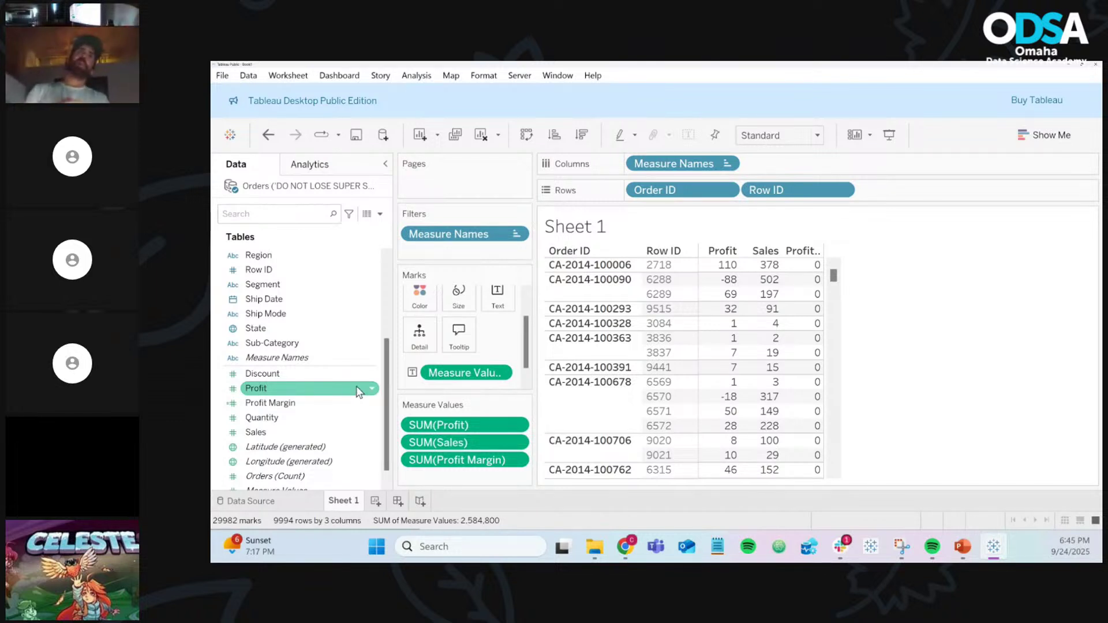
left_click(358, 403)
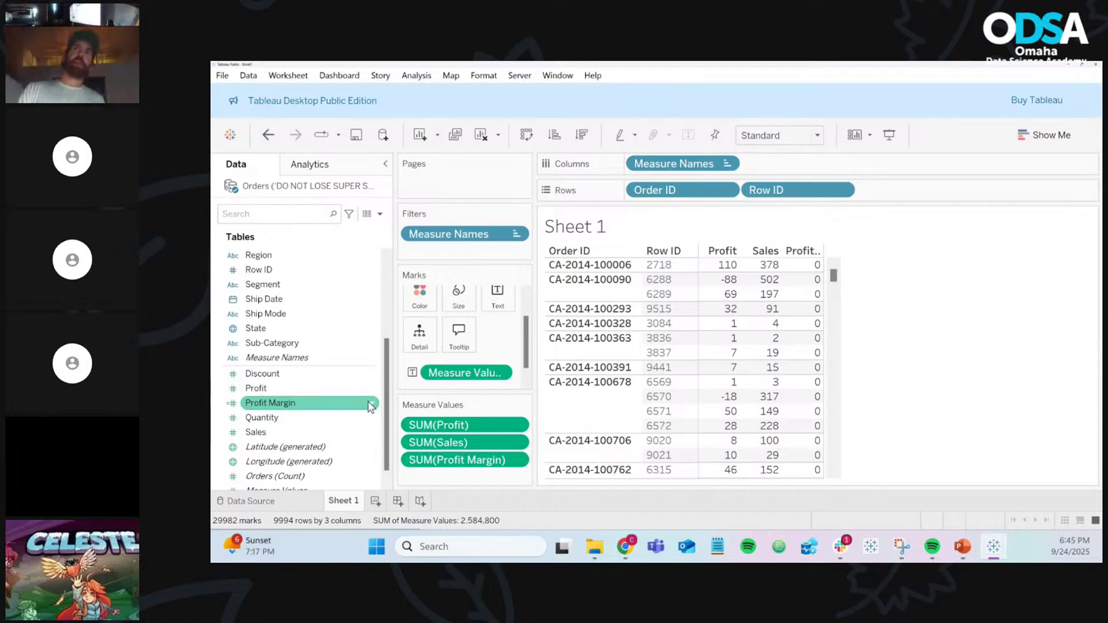
Step: Set Profit Margin's default number format to Percentage with 2 decimal places
left_click(373, 406)
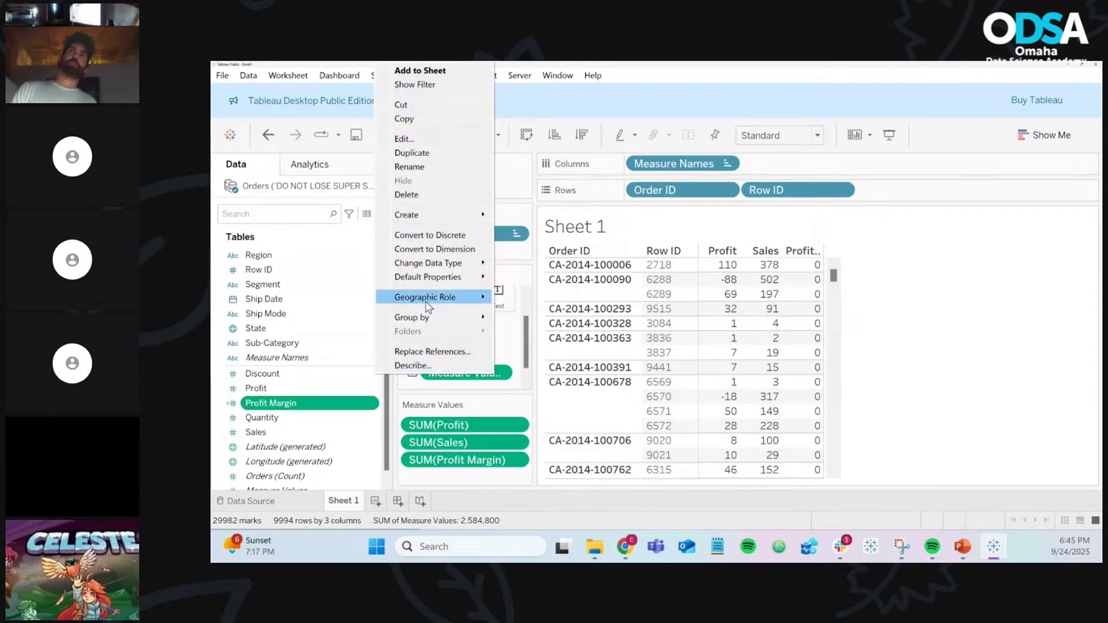
mouse_move(441, 278)
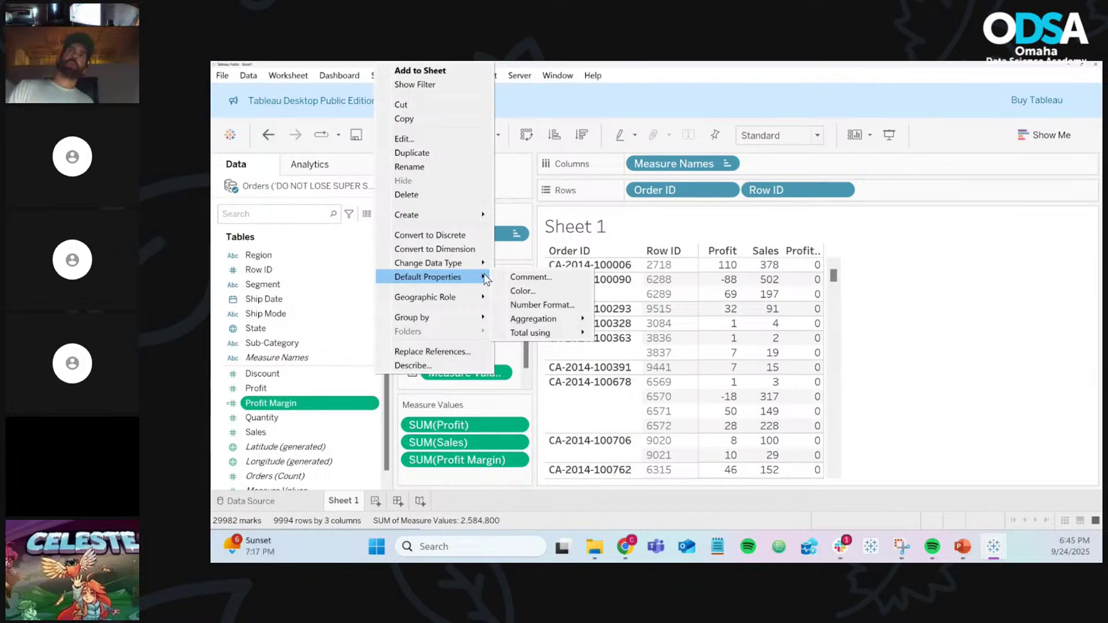
left_click(536, 303)
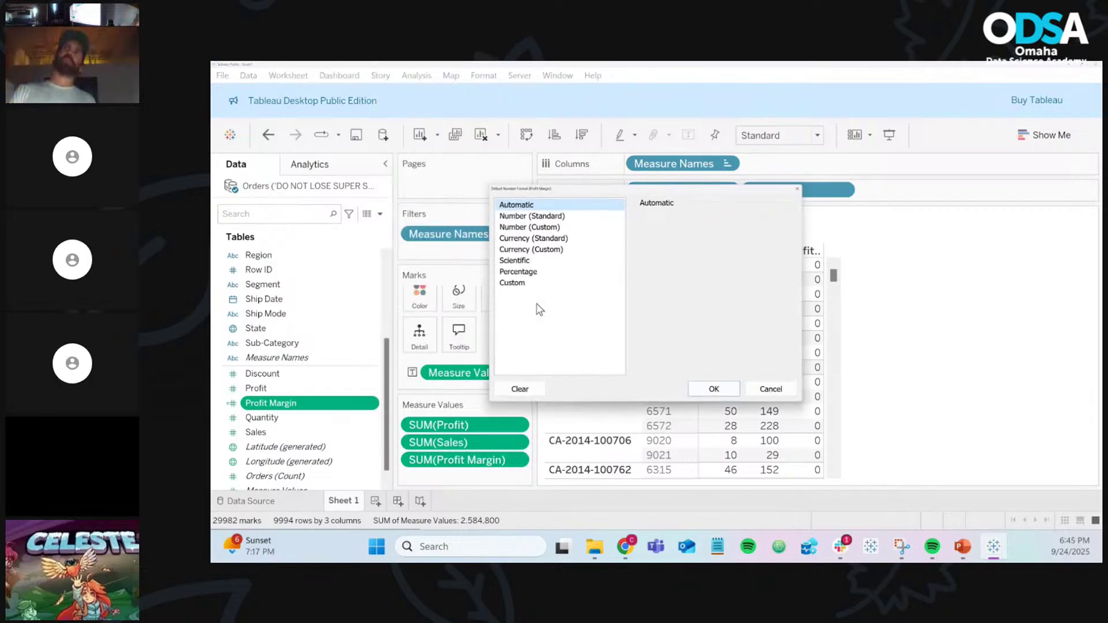
left_click(517, 272)
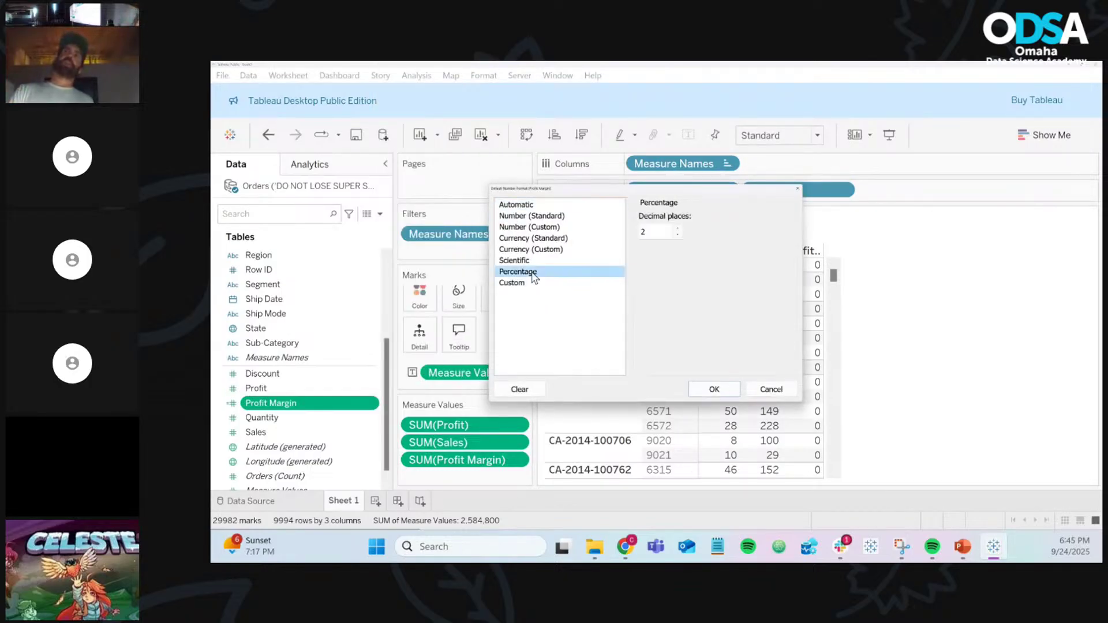
left_click(711, 389)
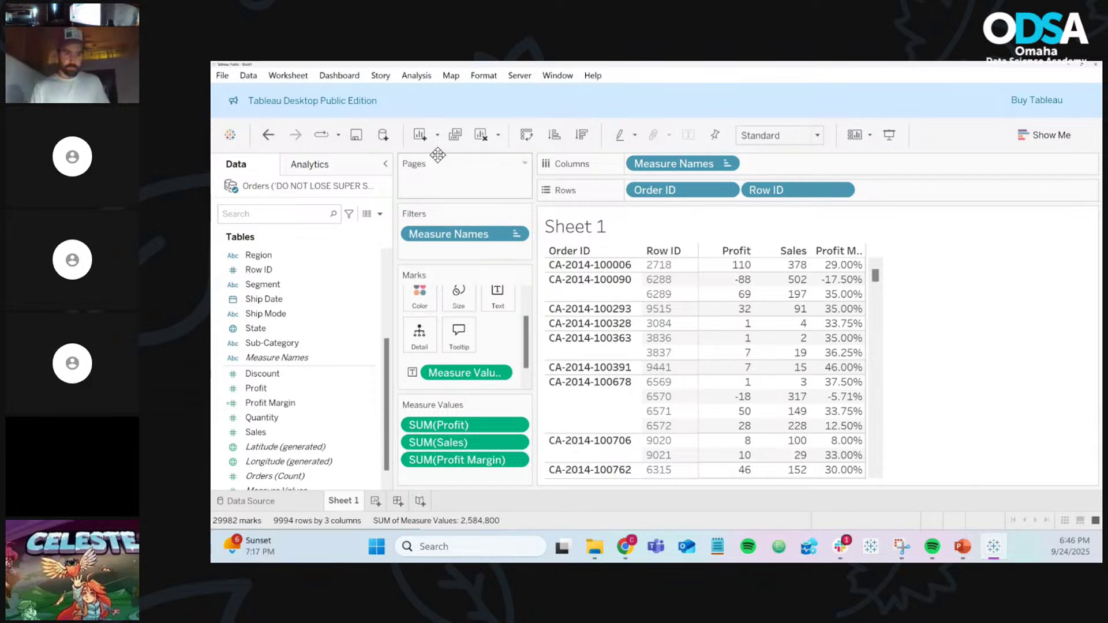
mouse_move(838, 295)
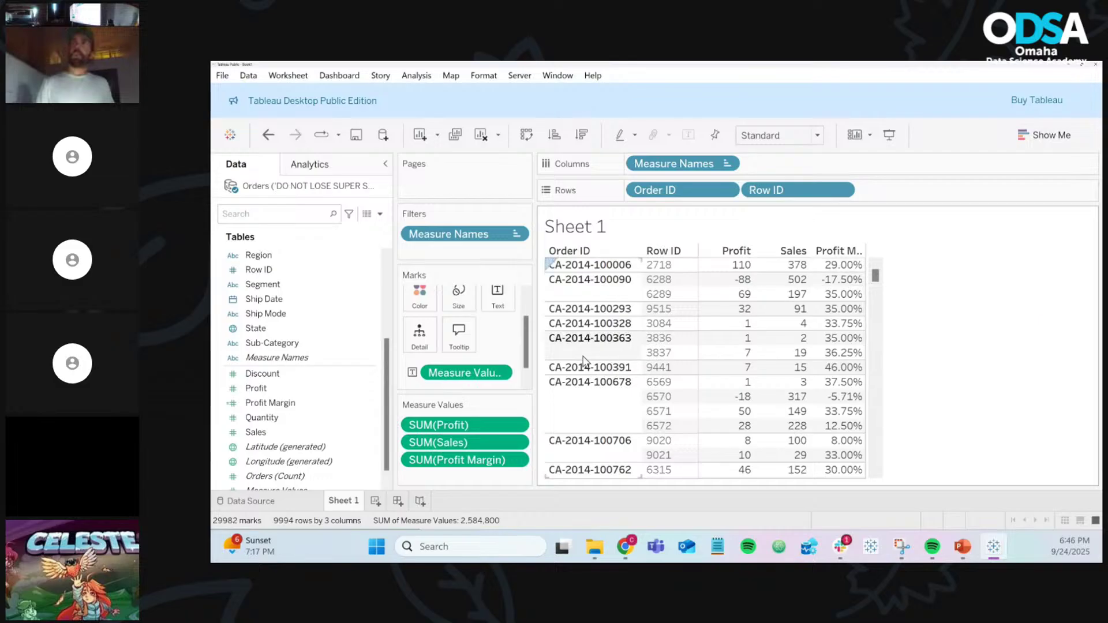
left_click(375, 404)
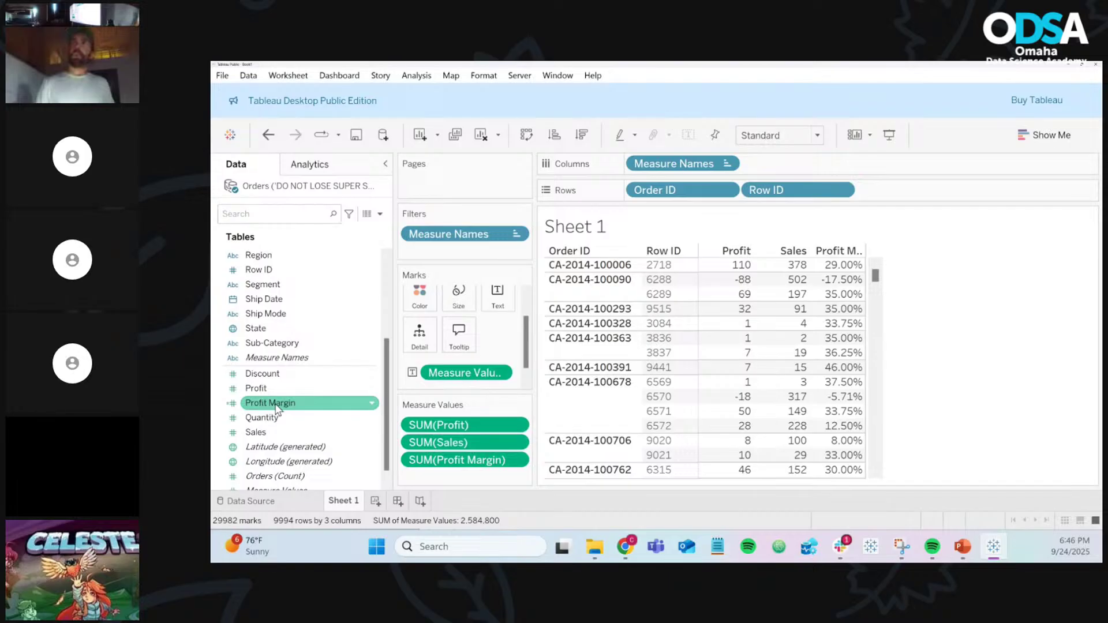
right_click(378, 407)
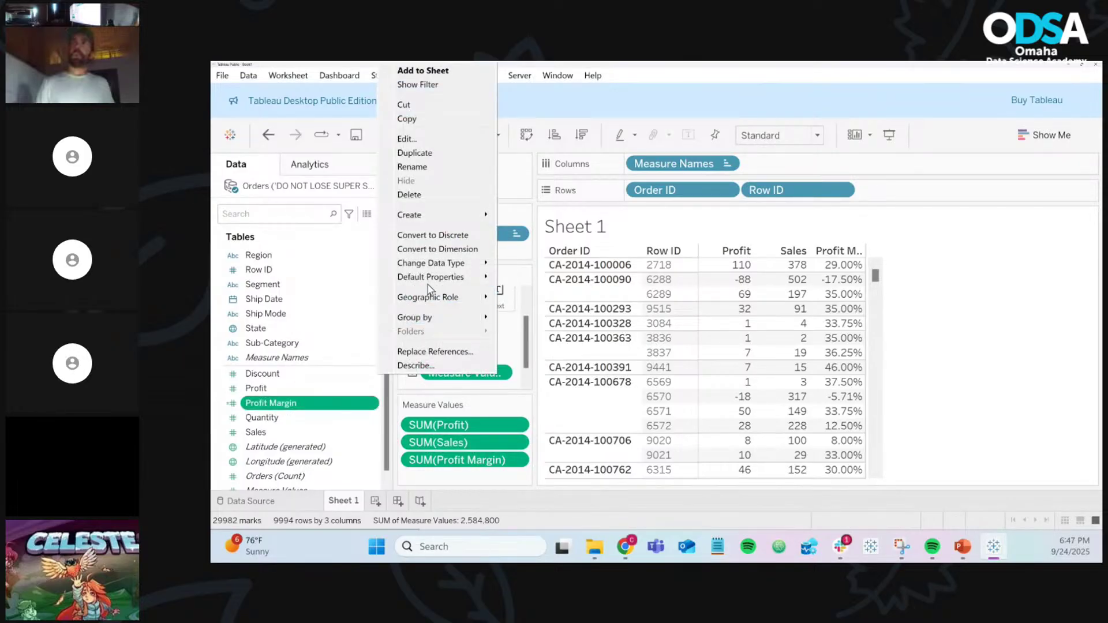
Step: Confirm Profit Margin's default format as 2-decimal Percentage, showing values like 33.75% and -5.71%
mouse_move(445, 278)
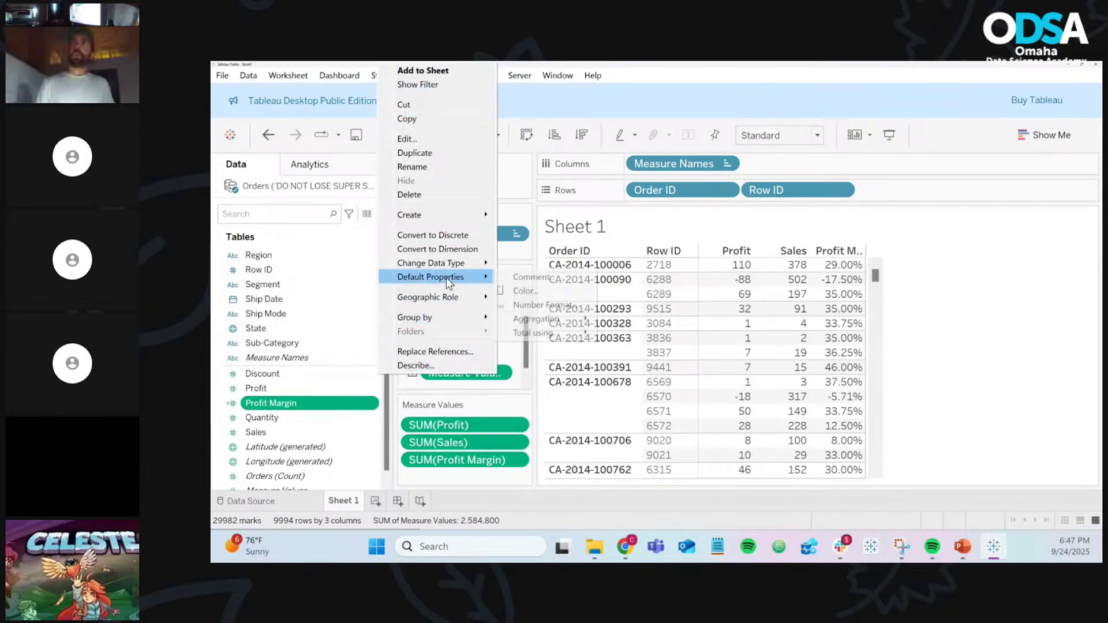
left_click(541, 306)
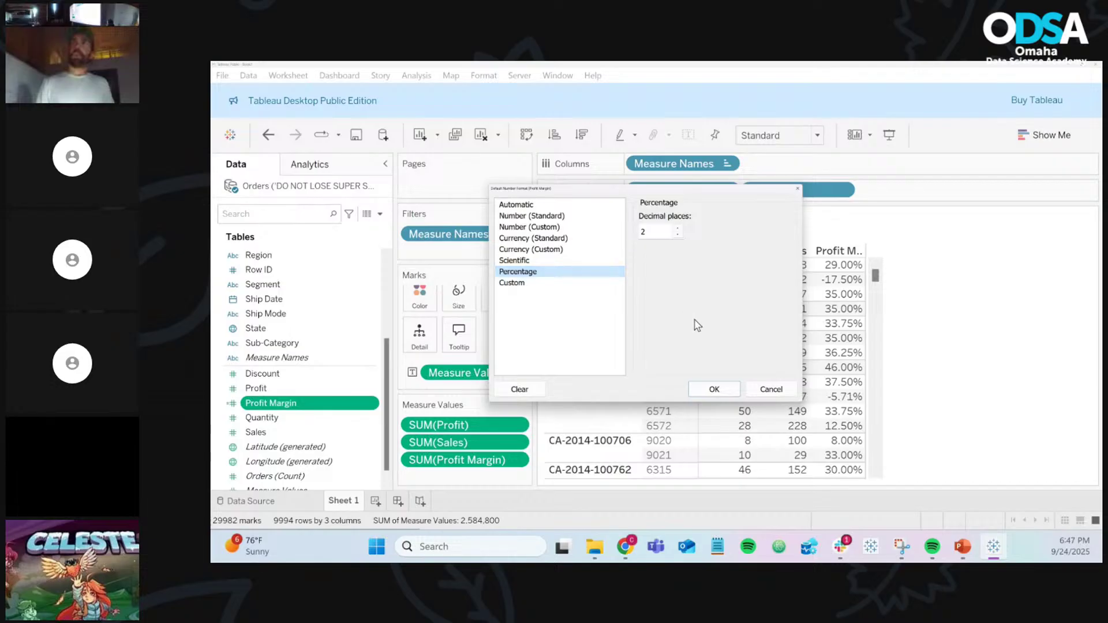
left_click(707, 393)
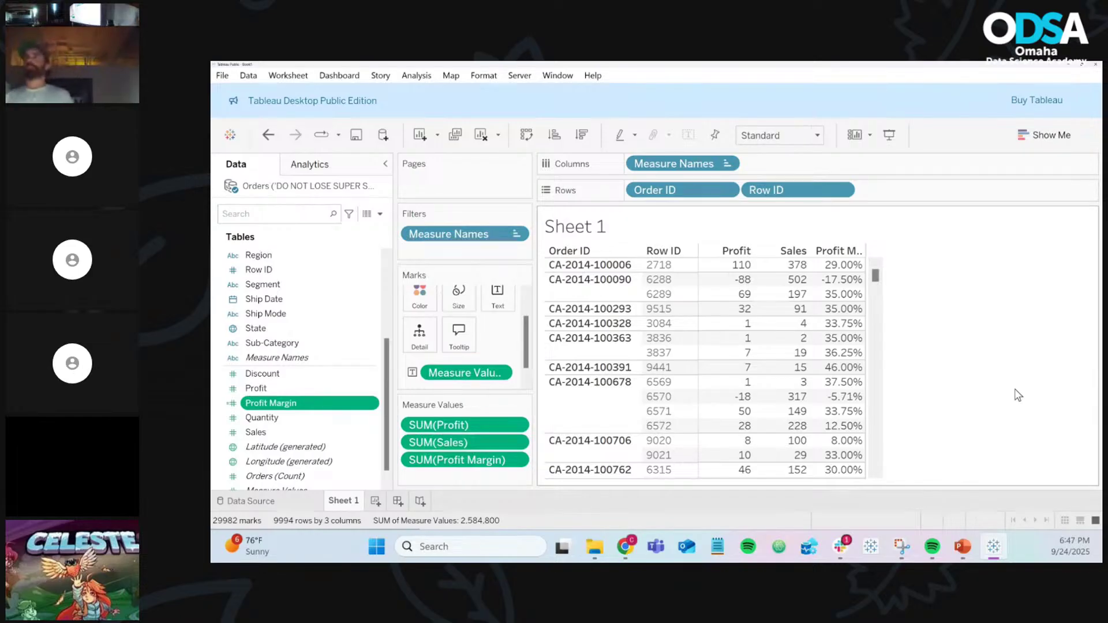
Step: Add a new blank worksheet, Sheet 2, next to Sheet 1
mouse_move(802, 281)
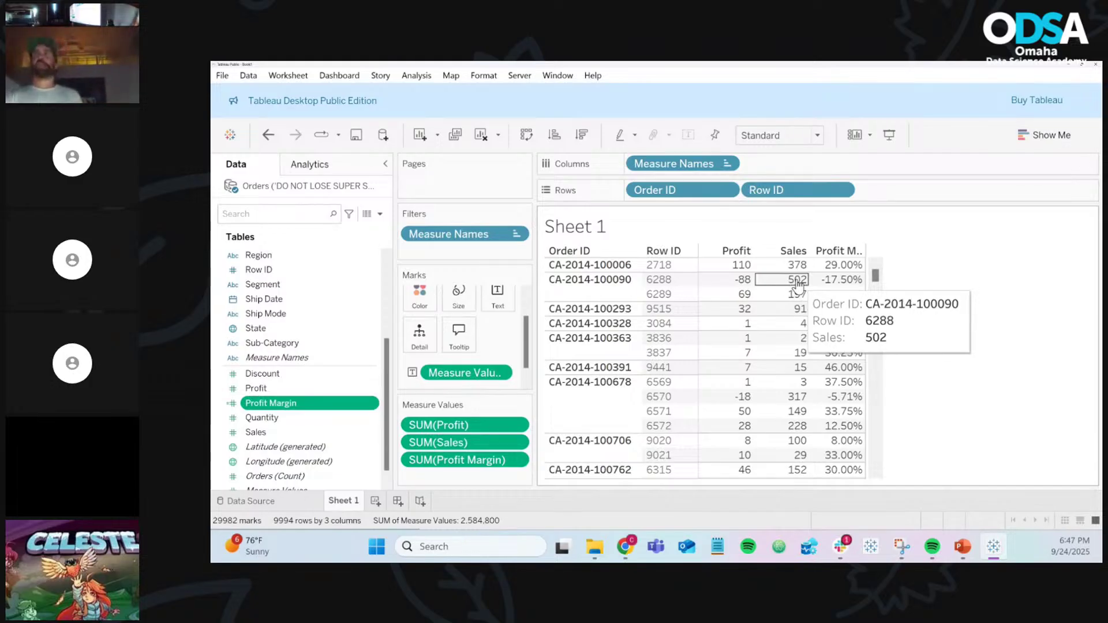
mouse_move(714, 282)
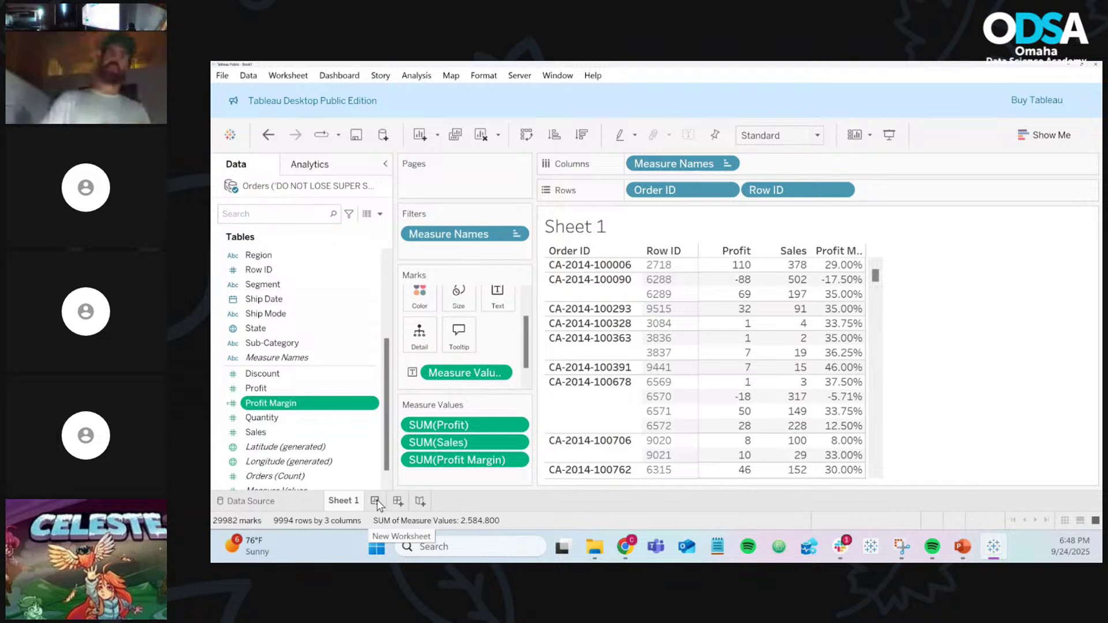
left_click(376, 502)
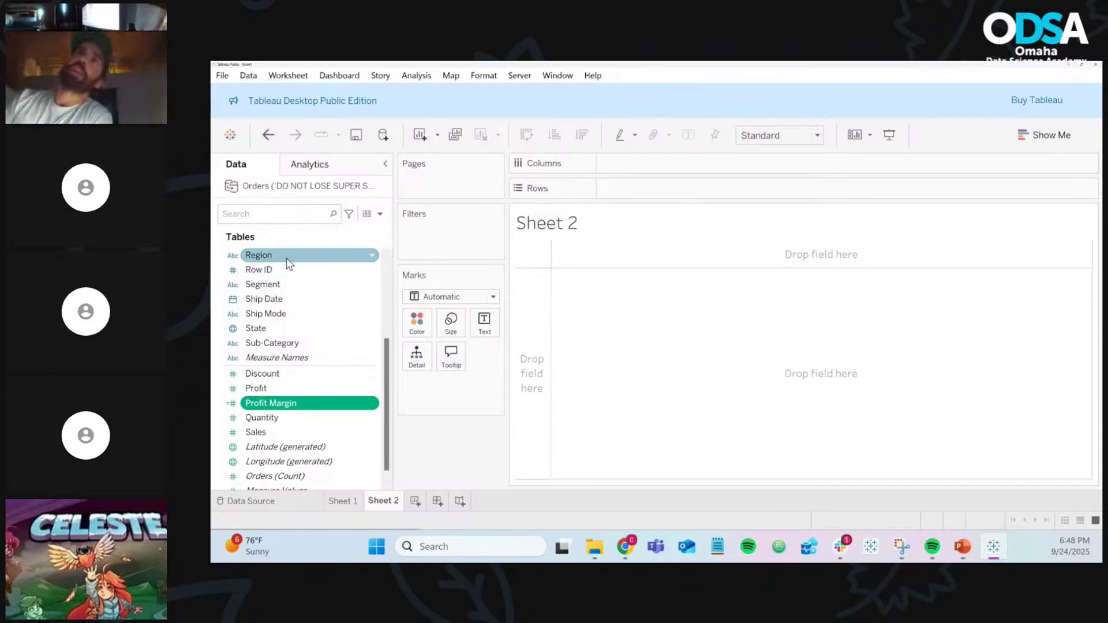
Step: Put Region on Rows and Profit Margin on Text to list summed Profit Margin per region
left_click_drag(288, 264, 646, 193)
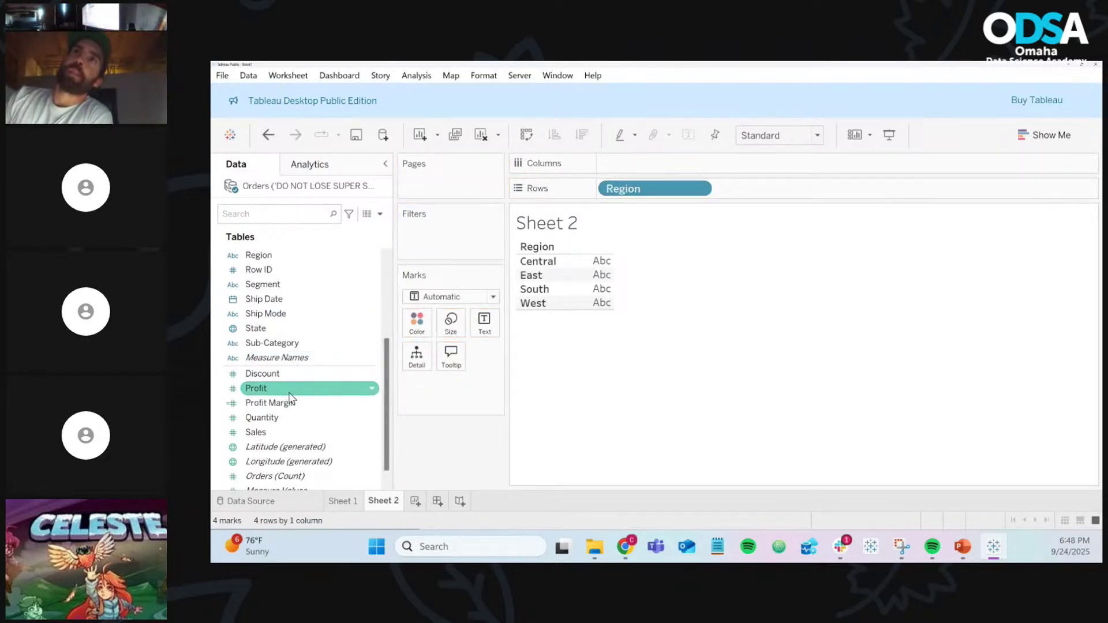
left_click_drag(284, 407, 488, 334)
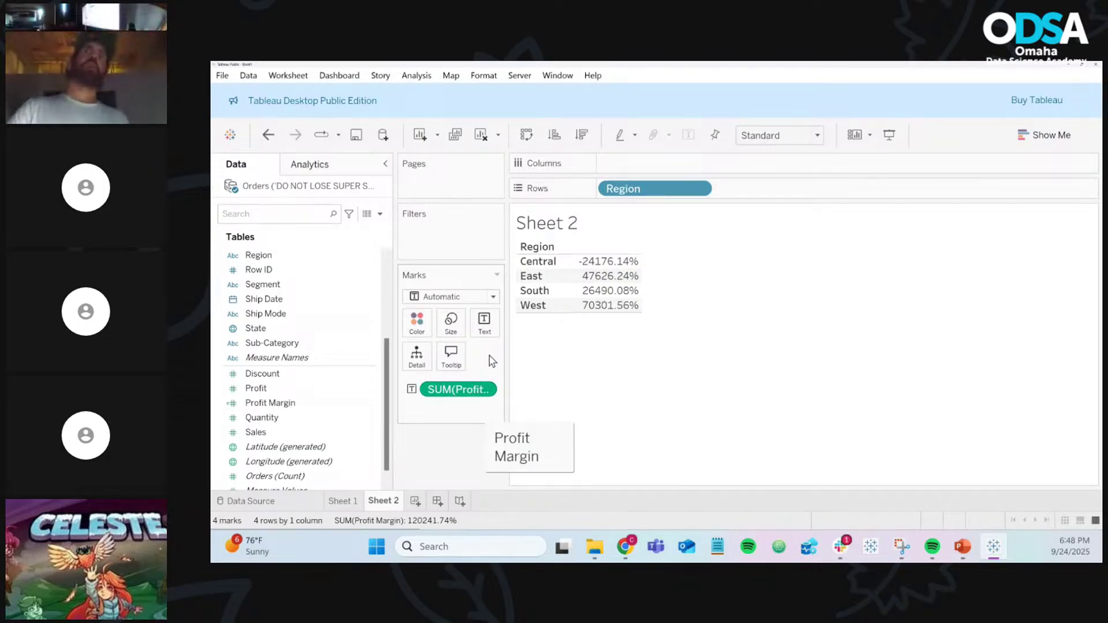
left_click_drag(505, 348, 581, 350)
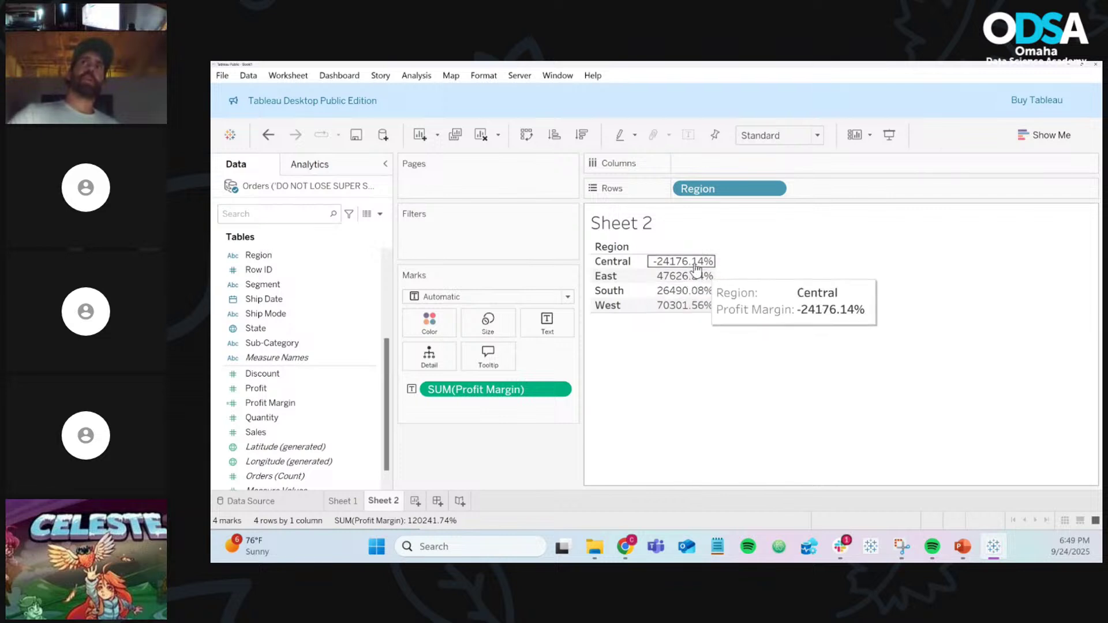
Step: Check that the widened Marks card shows the full SUM(Profit Margin) label
mouse_move(696, 312)
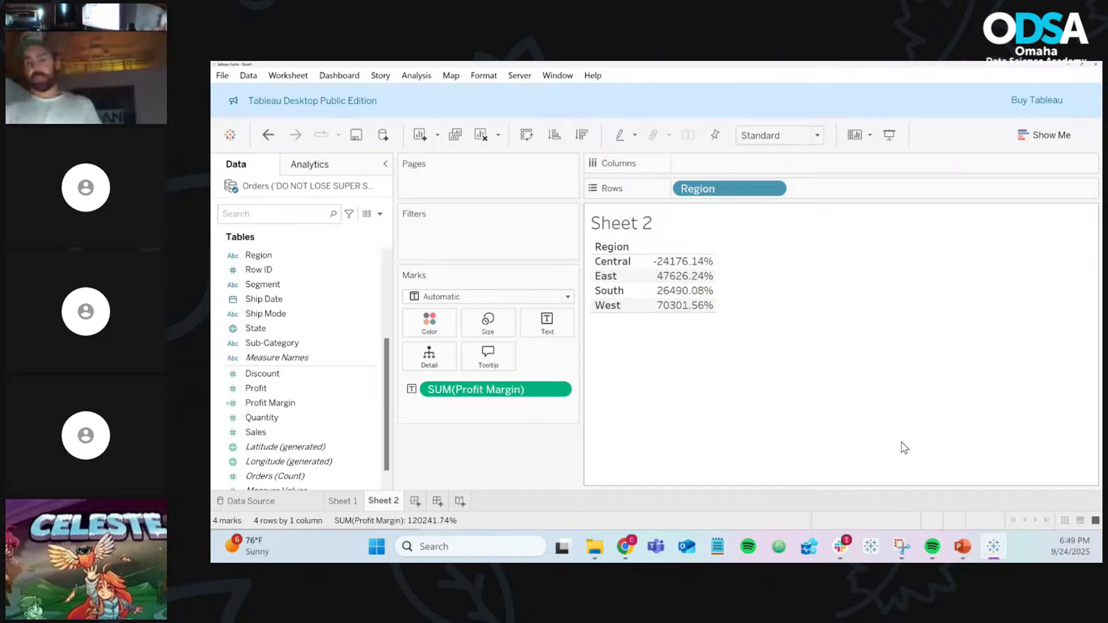
Step: Inspect the row-level Profit and Profit Margin columns in the Orders preview, then return to Sheet 2
left_click(269, 502)
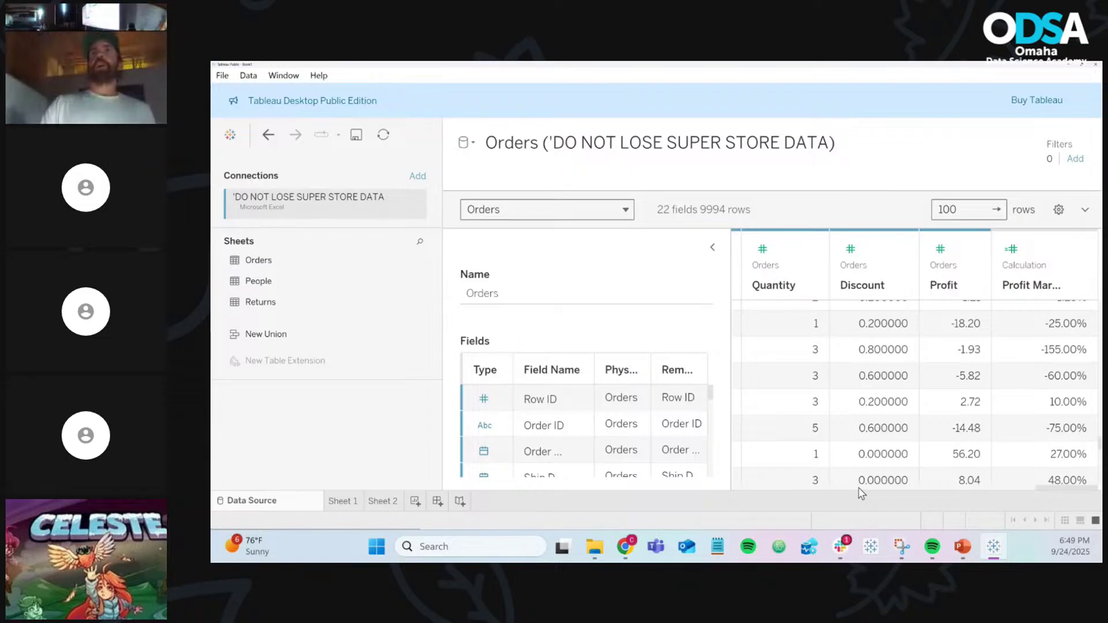
left_click_drag(1070, 488, 983, 488)
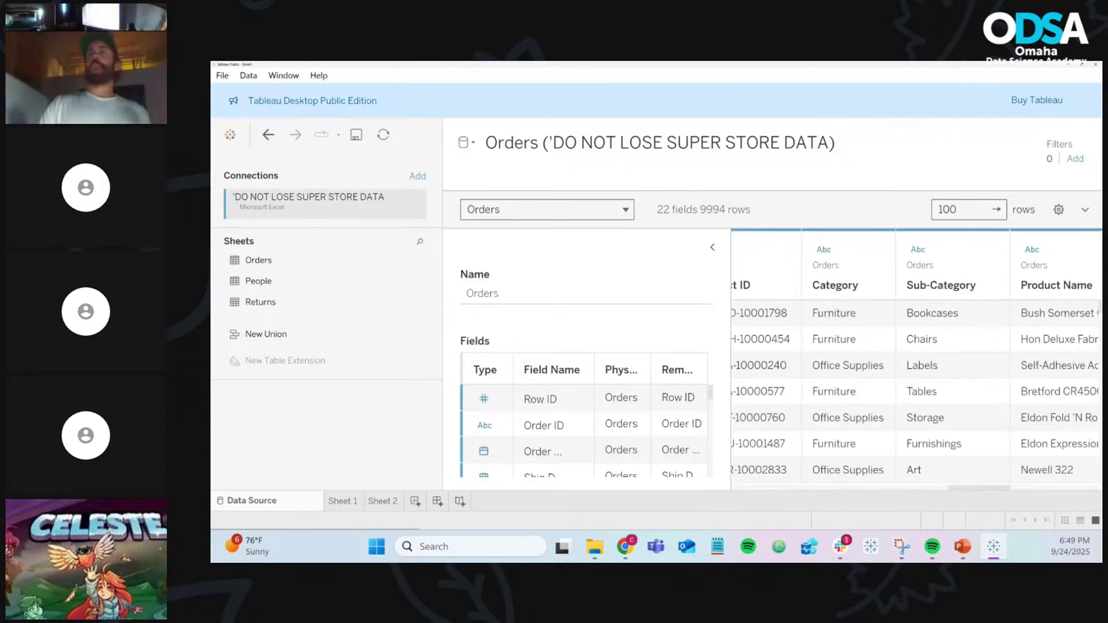
left_click(1062, 490)
left_click(1088, 490)
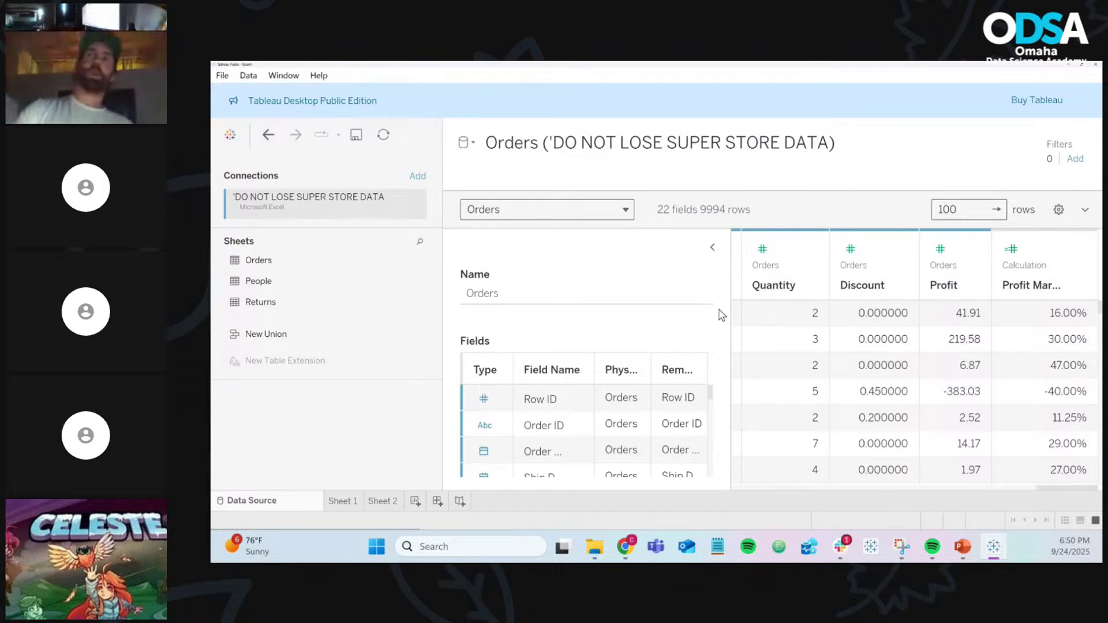
scroll(1072, 350, "down", 5)
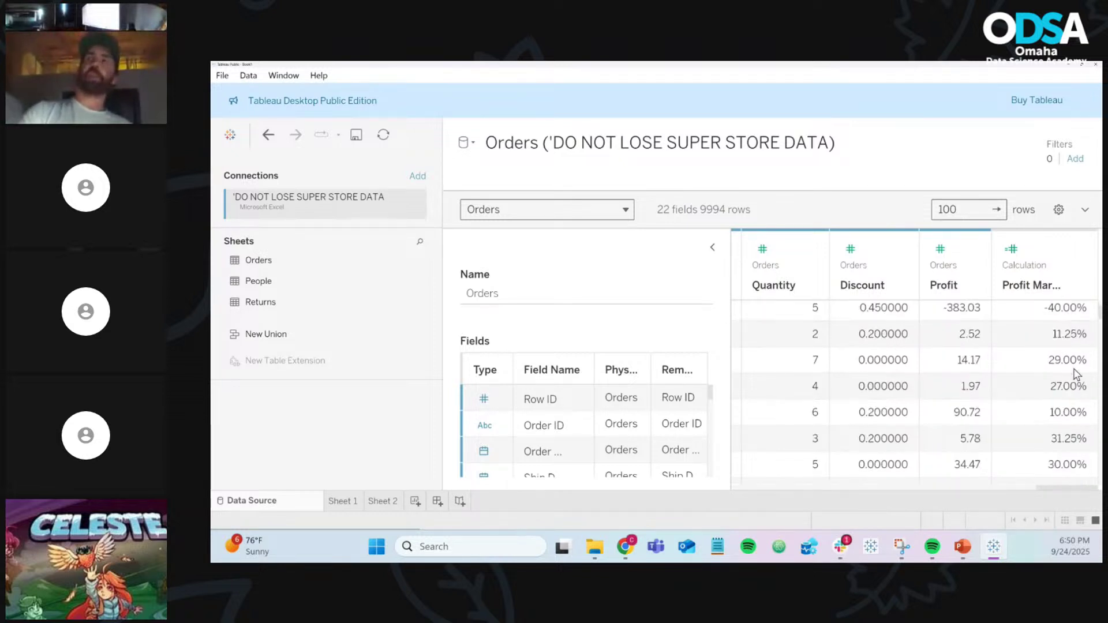
scroll(1076, 374, "up", 1)
scroll(1076, 374, "up", 4)
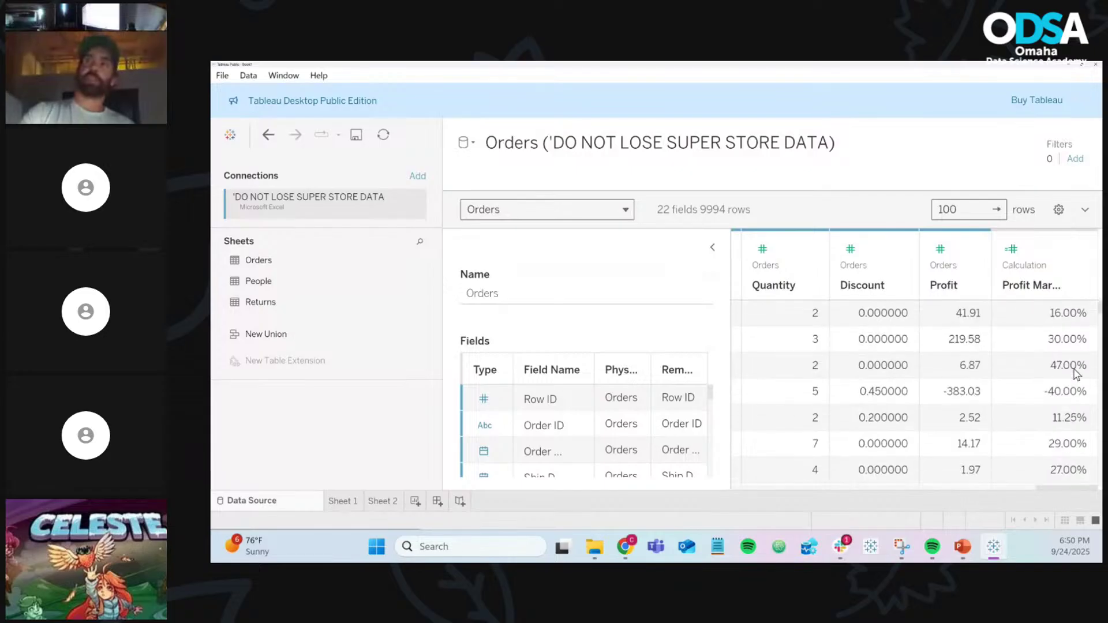
left_click(394, 501)
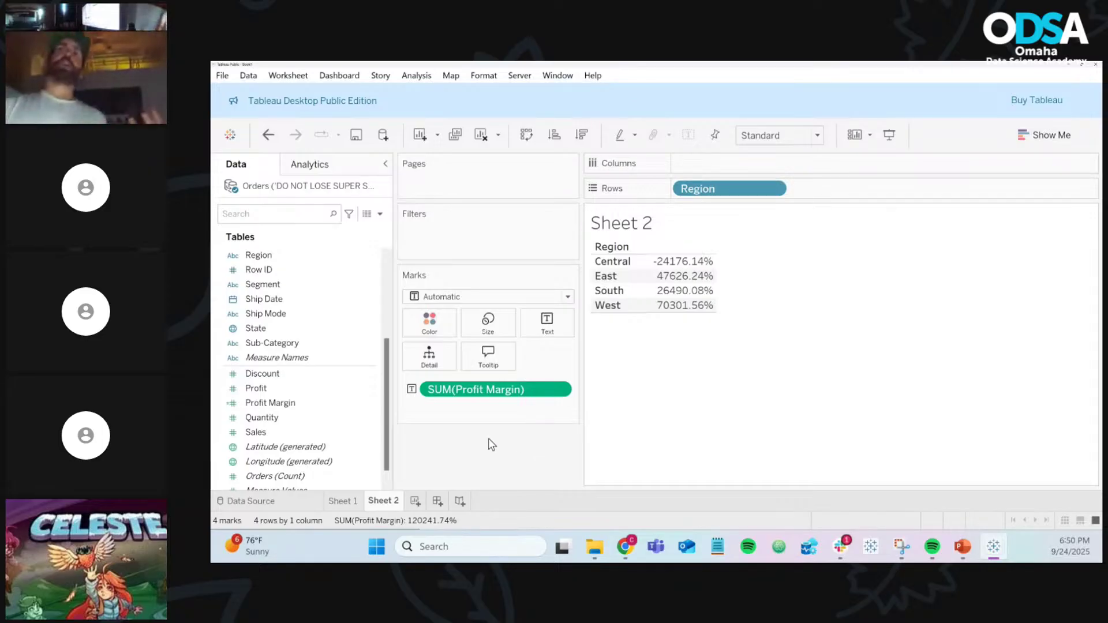
Step: On the Sheet 2 region table, bring up the Data pane menu with Create Calculated Field
scroll(343, 403, "up", 1)
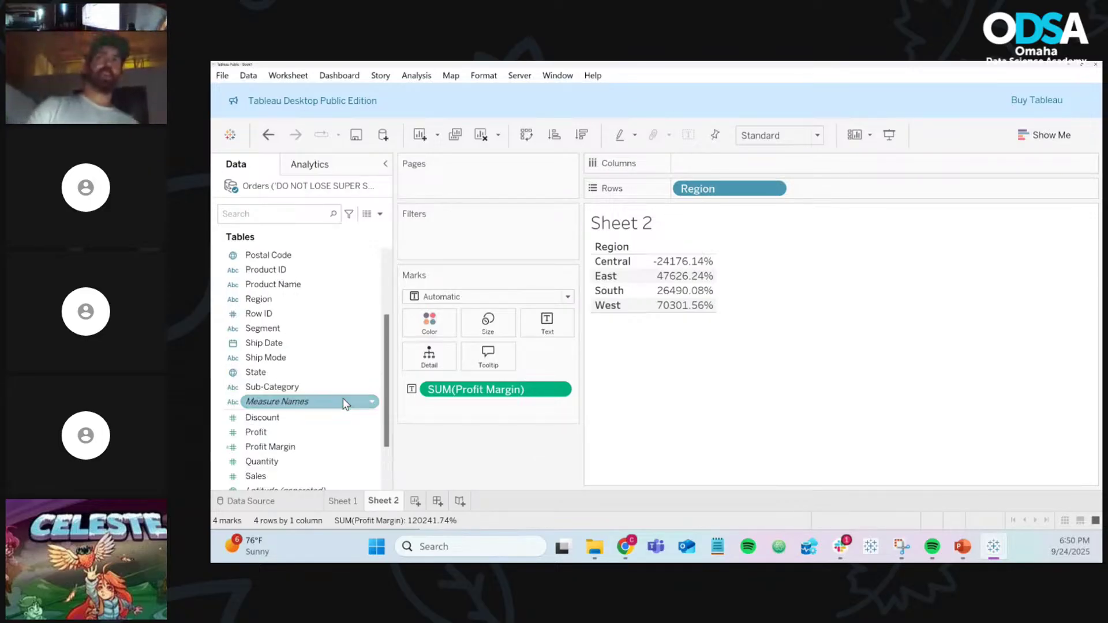
scroll(345, 404, "down", 1)
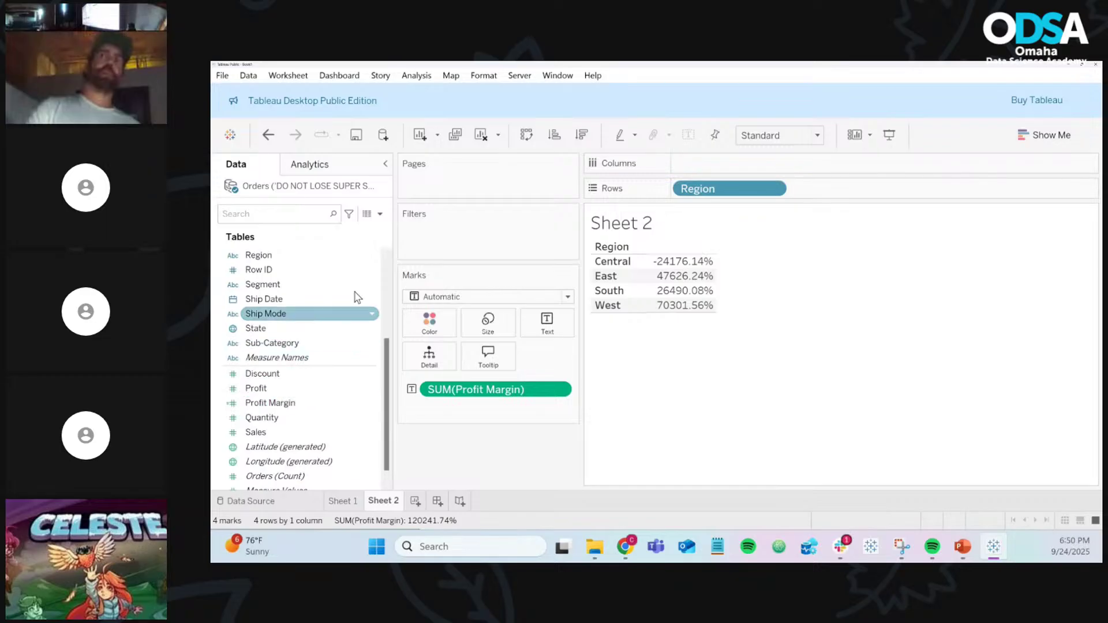
left_click(380, 214)
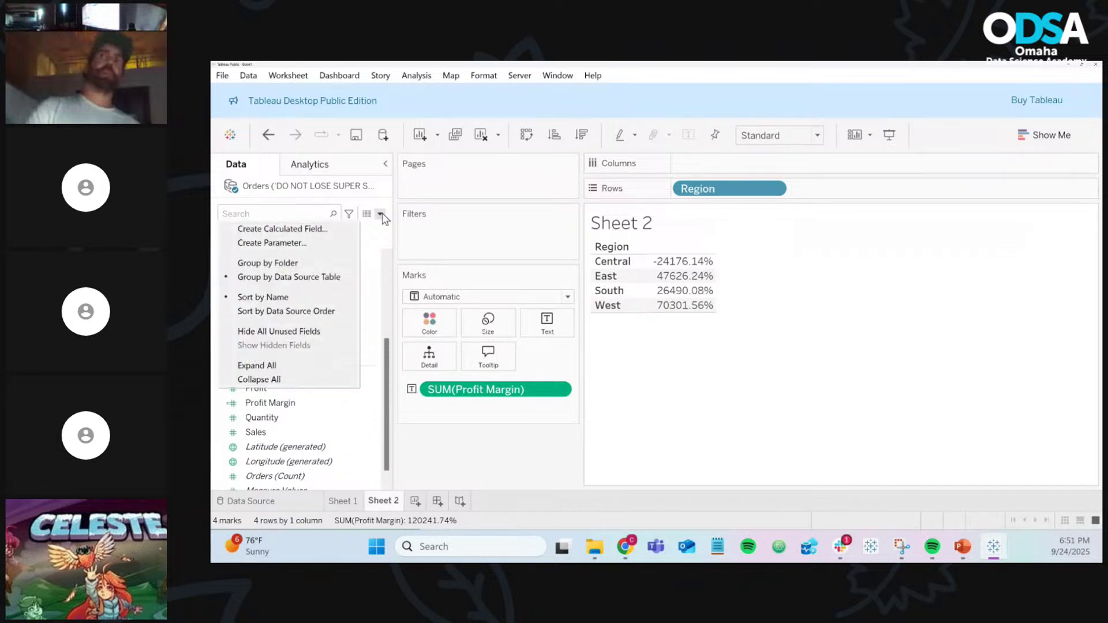
Step: Start a new calculated field and name it Profit Margin Agg
left_click(337, 237)
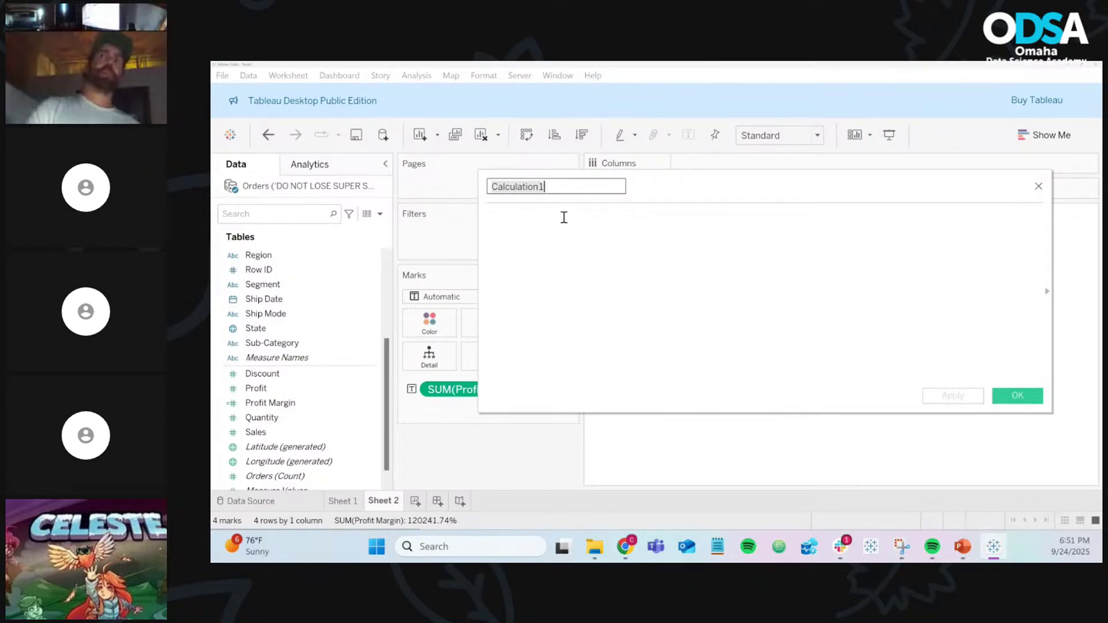
key("ctrl+a")
type("P")
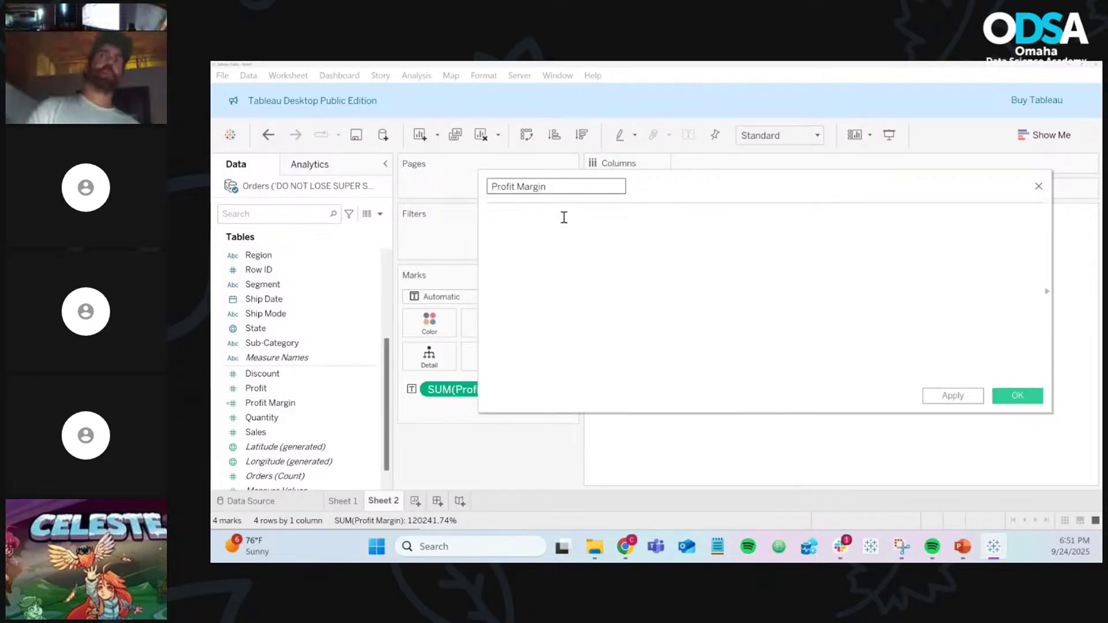
type(" Agg")
Step: Enter the formula SUM([Profit]) / SUM([Sales]) for Profit Margin Agg
left_click(580, 218)
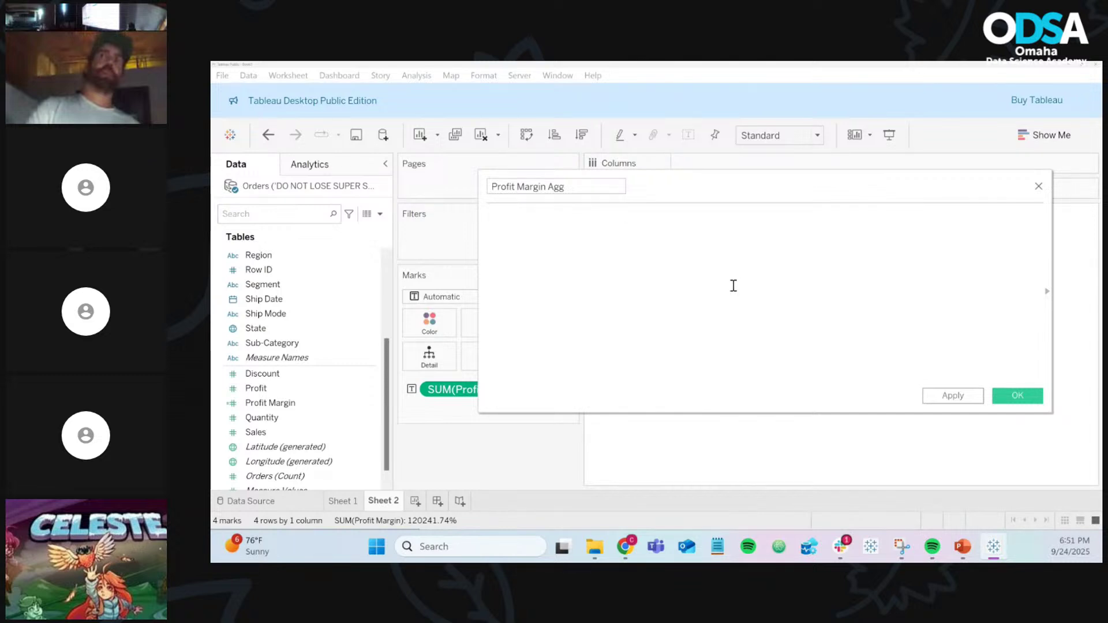
type("sum")
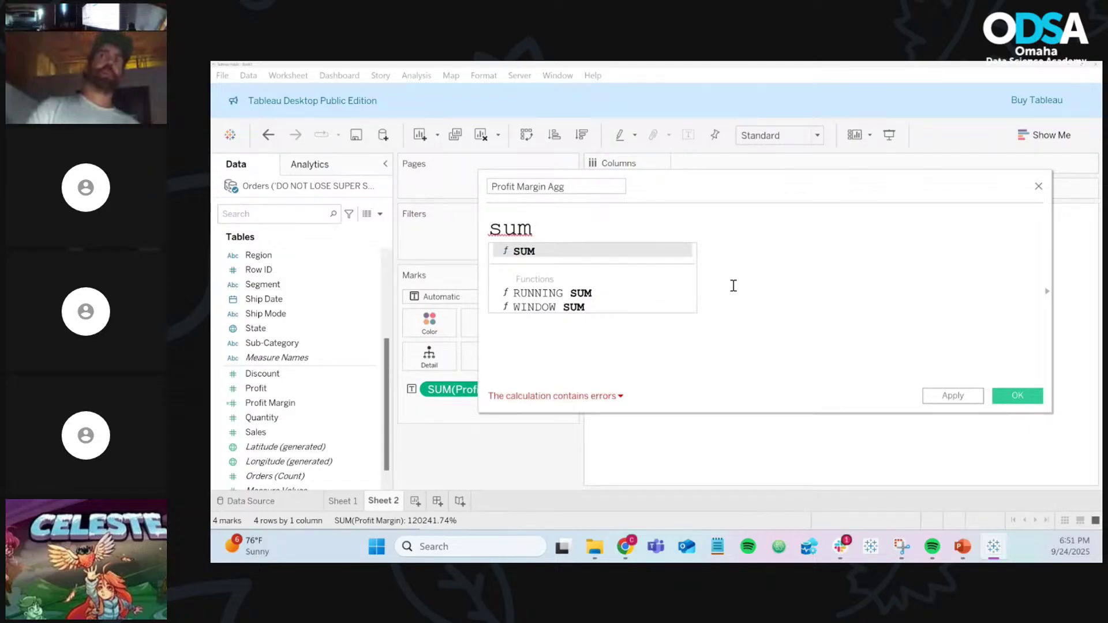
key("Return")
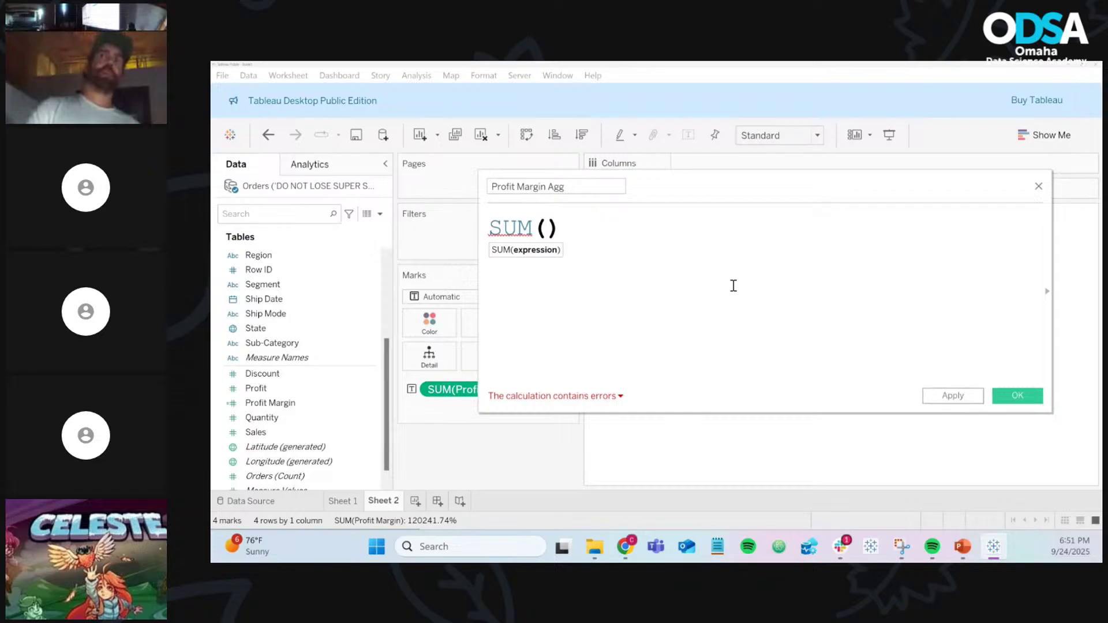
type("pro")
key("Down")
key("Down")
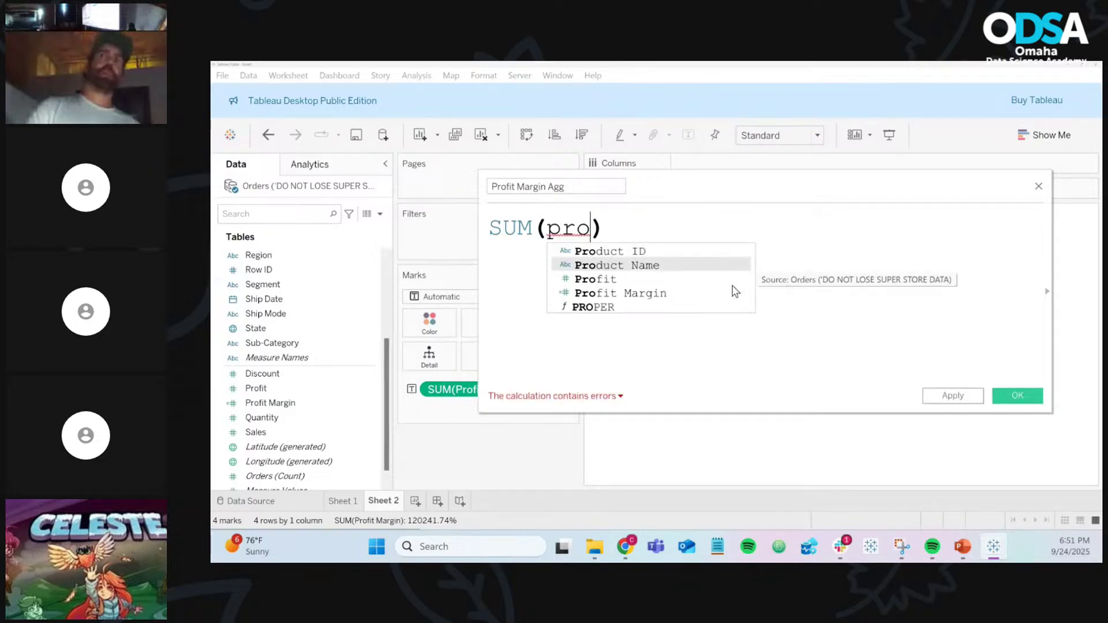
key("Return")
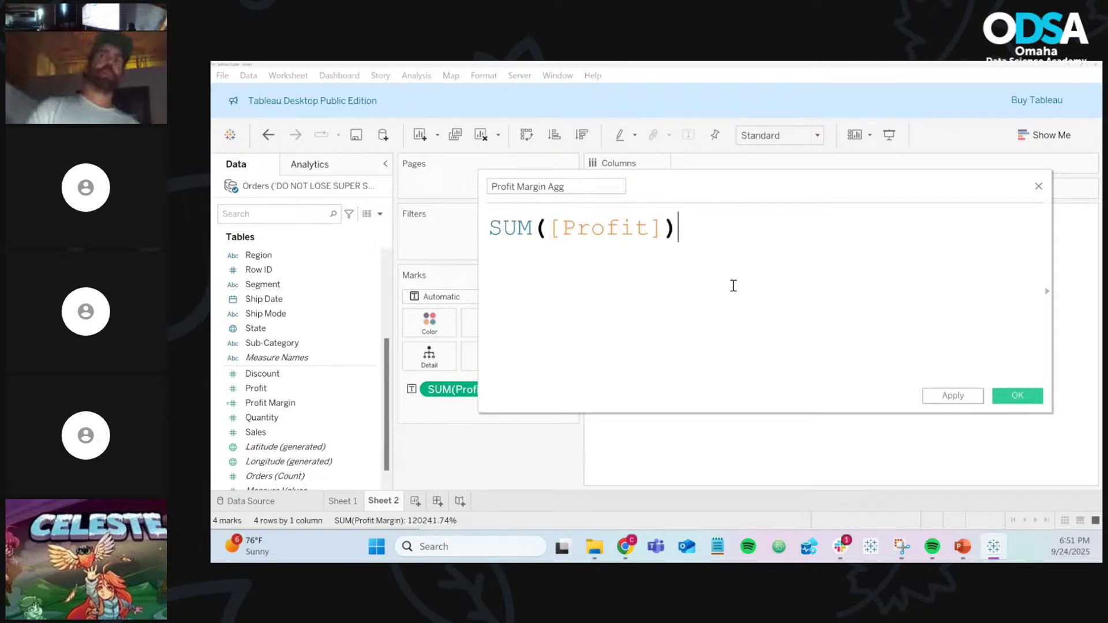
type("/ ")
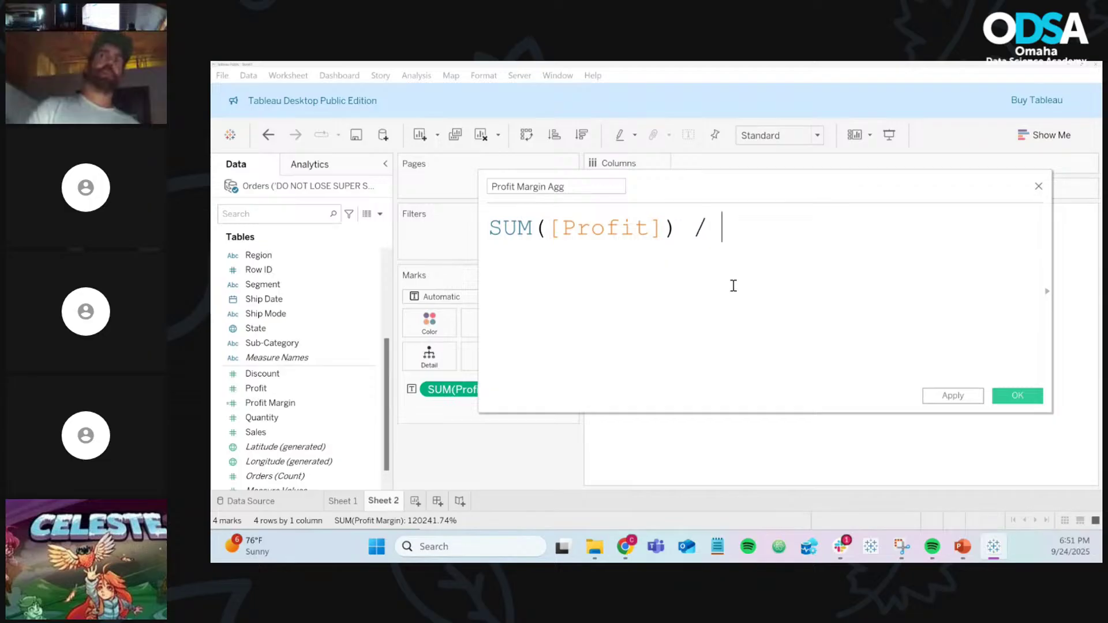
type("SUM")
key("Return")
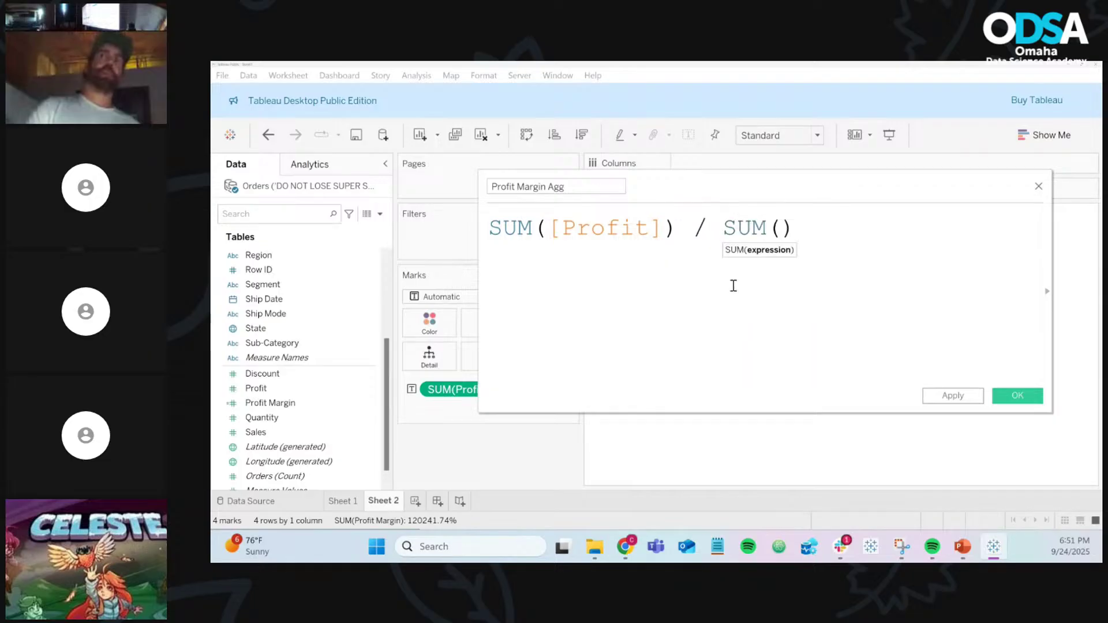
type("pro")
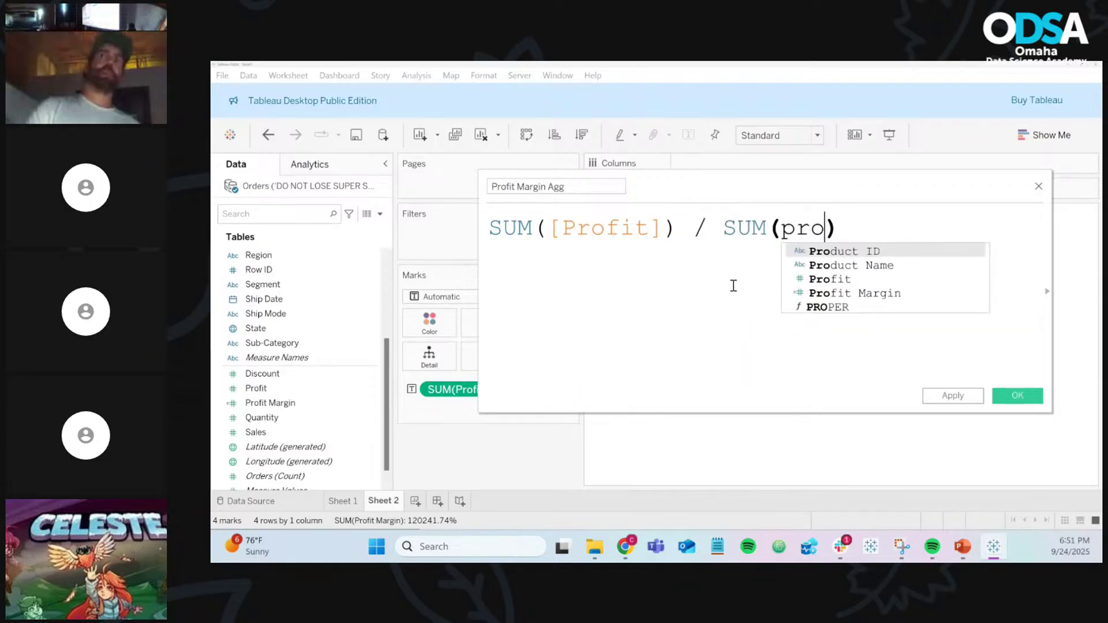
key("BackSpace")
key("BackSpace")
key("BackSpace")
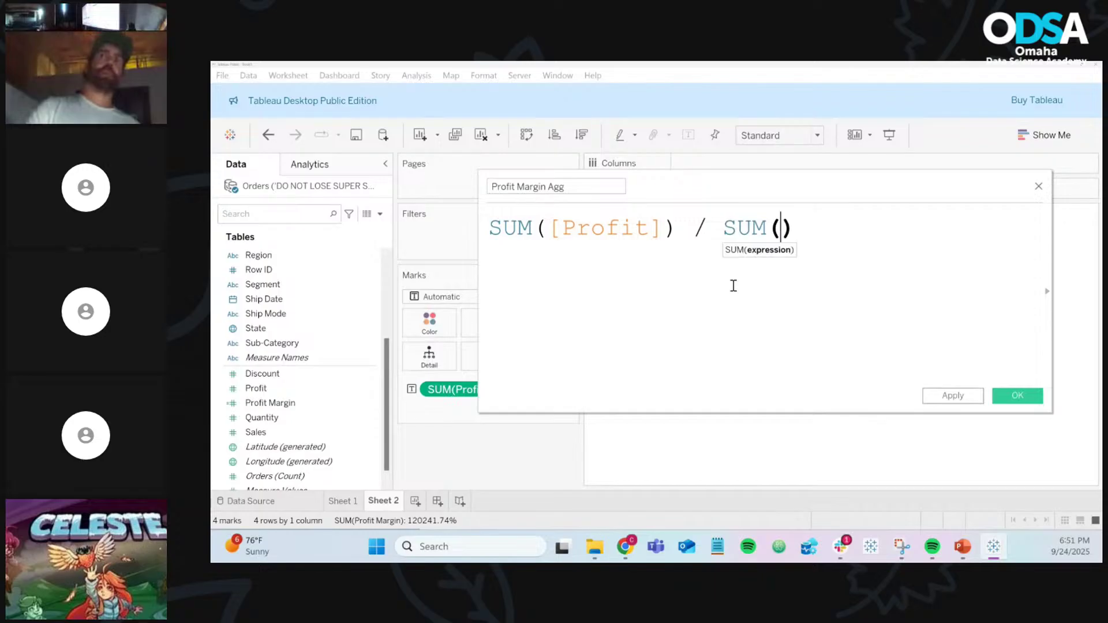
type("sal")
key("Return")
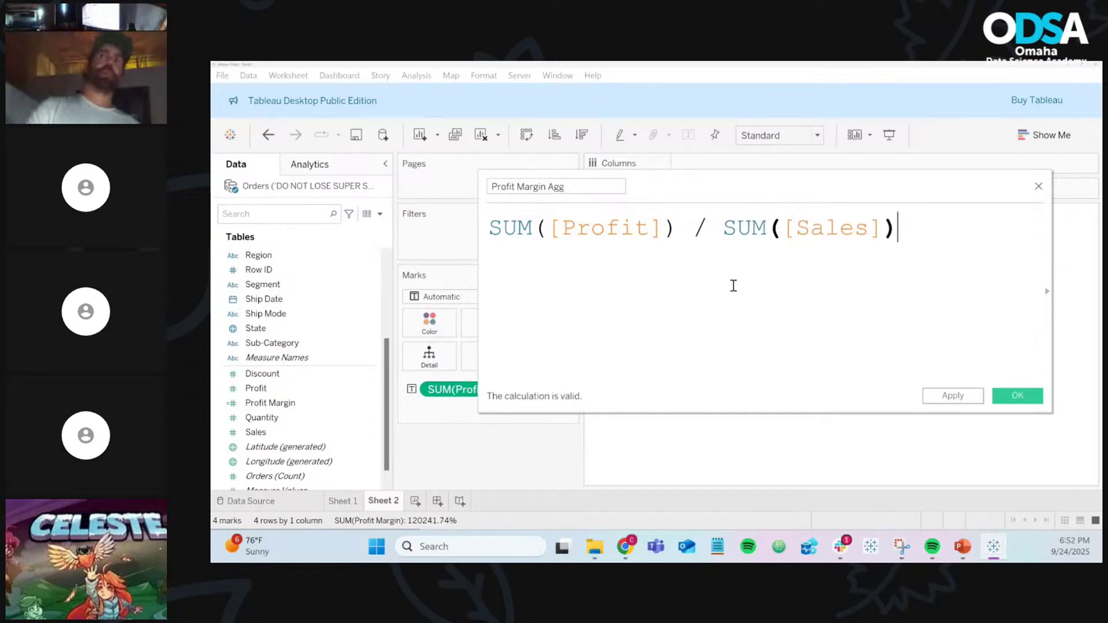
key("Return")
key("Return")
key("Return")
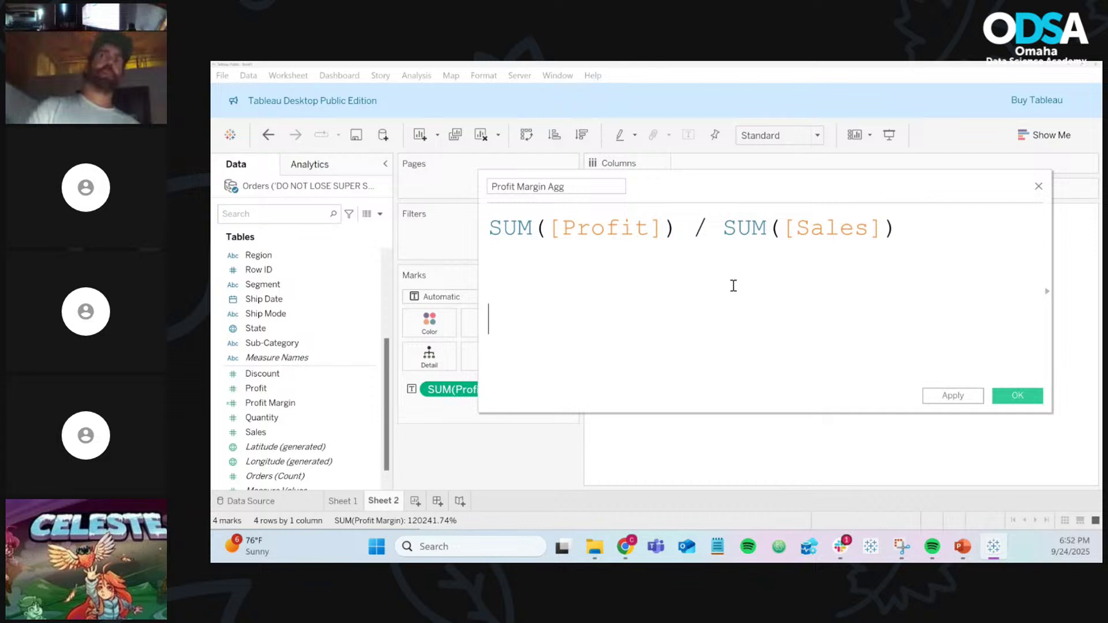
type("prof")
key("Return")
type("/ sale")
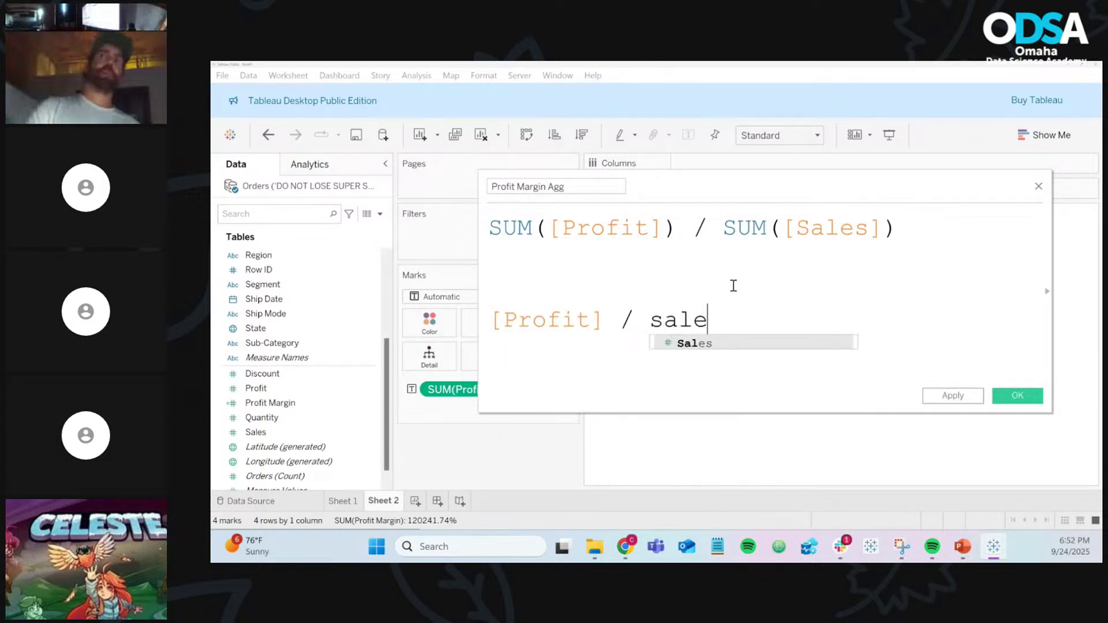
key("Return")
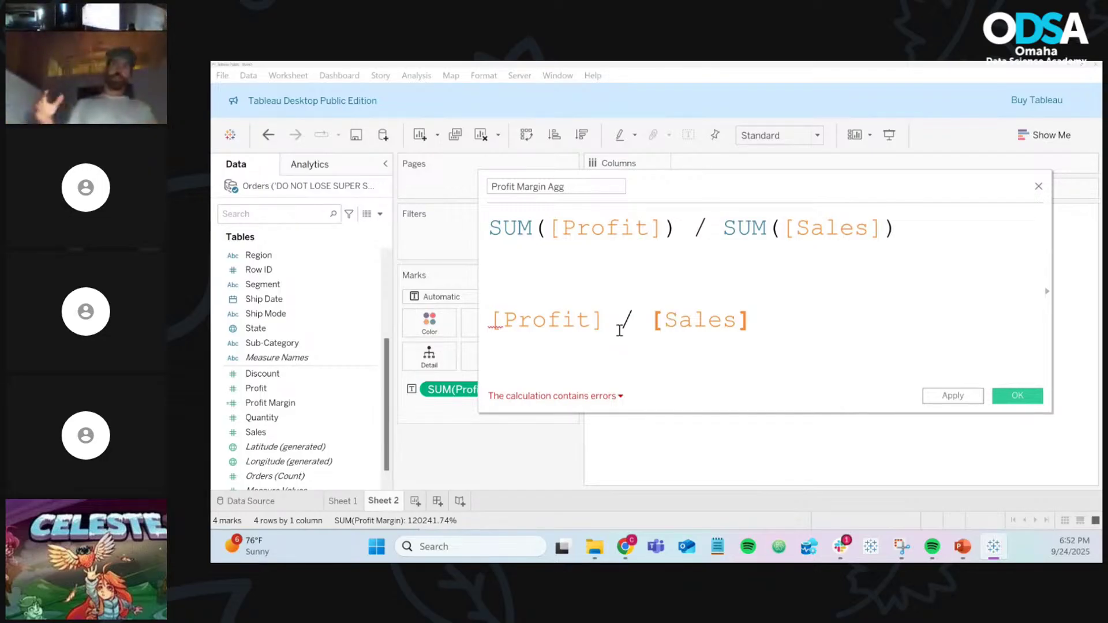
key("BackSpace")
key("BackSpace")
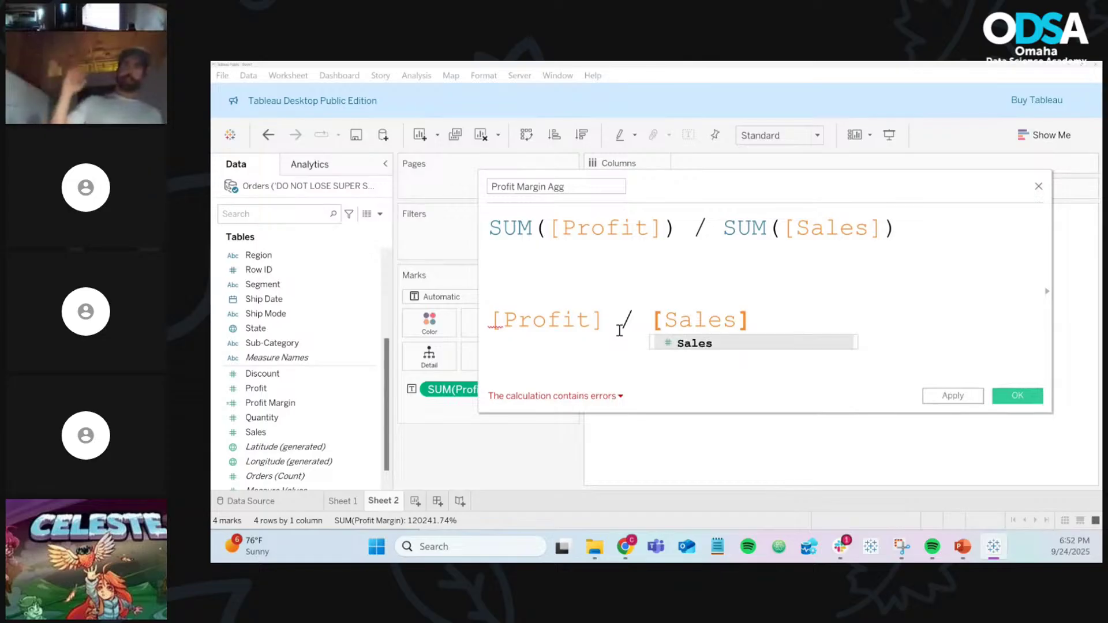
key("BackSpace")
key("BackSpace")
key("BackSpace")
key("BackSpace")
key("BackSpace")
key("BackSpace")
key("BackSpace")
key("BackSpace")
key("BackSpace")
key("BackSpace")
key("BackSpace")
key("BackSpace")
key("BackSpace")
key("BackSpace")
key("BackSpace")
key("BackSpace")
key("BackSpace")
key("BackSpace")
key("BackSpace")
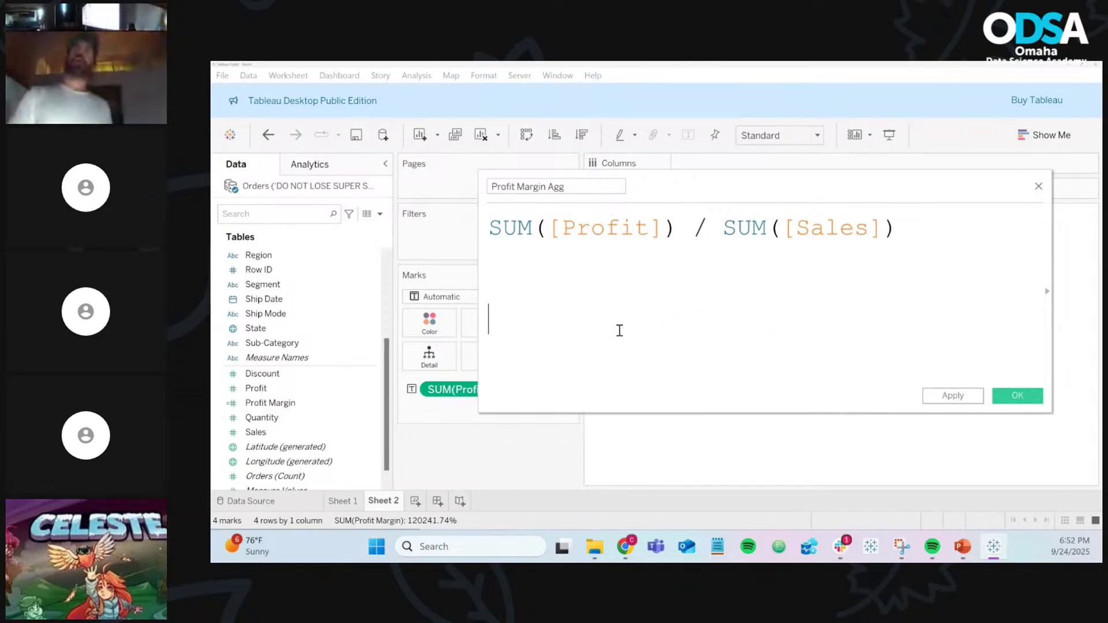
key("BackSpace")
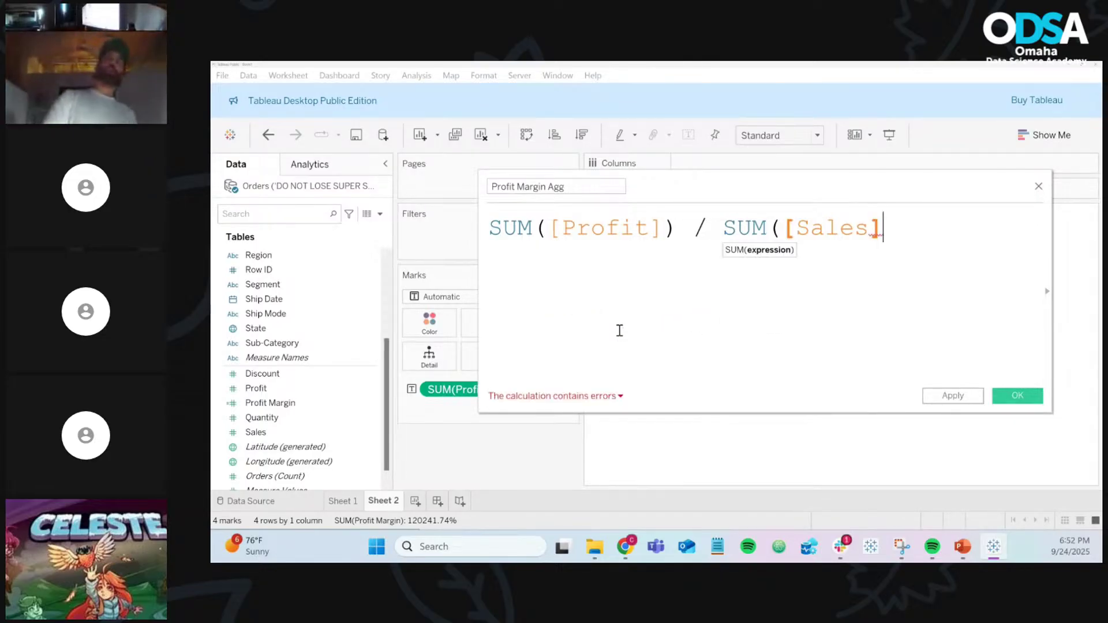
type(")")
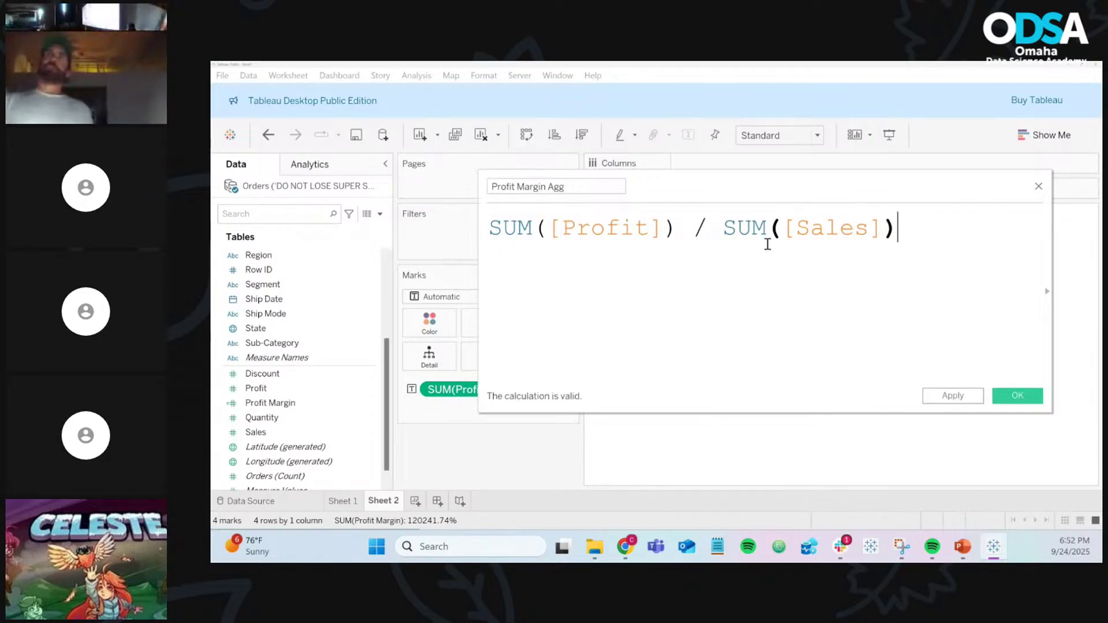
left_click(838, 237)
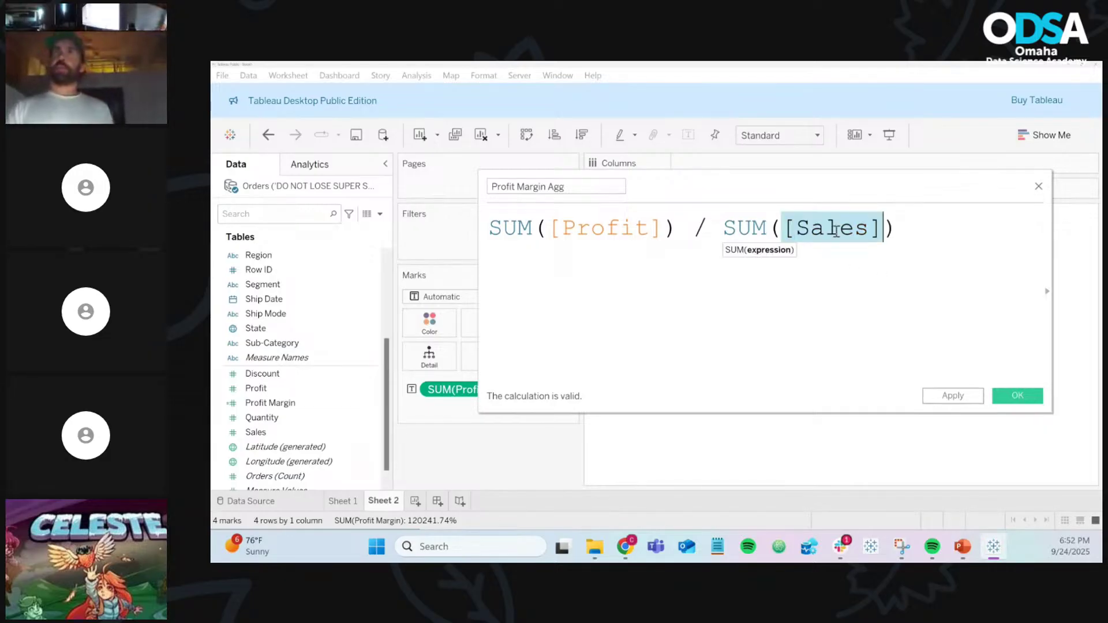
left_click(574, 225)
left_click(735, 280)
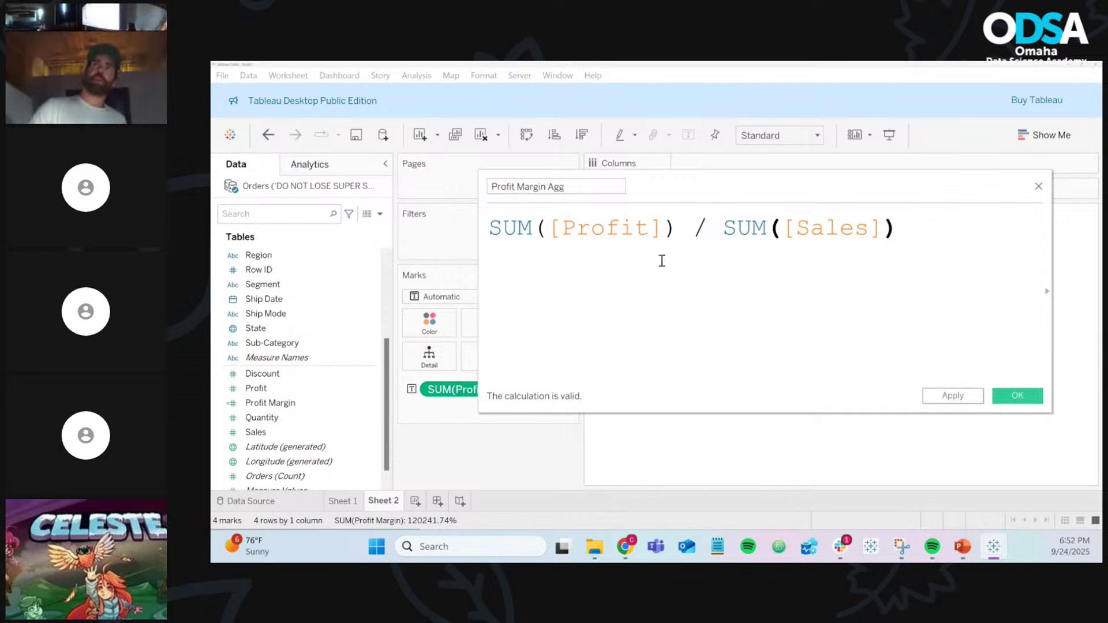
double_click(520, 226)
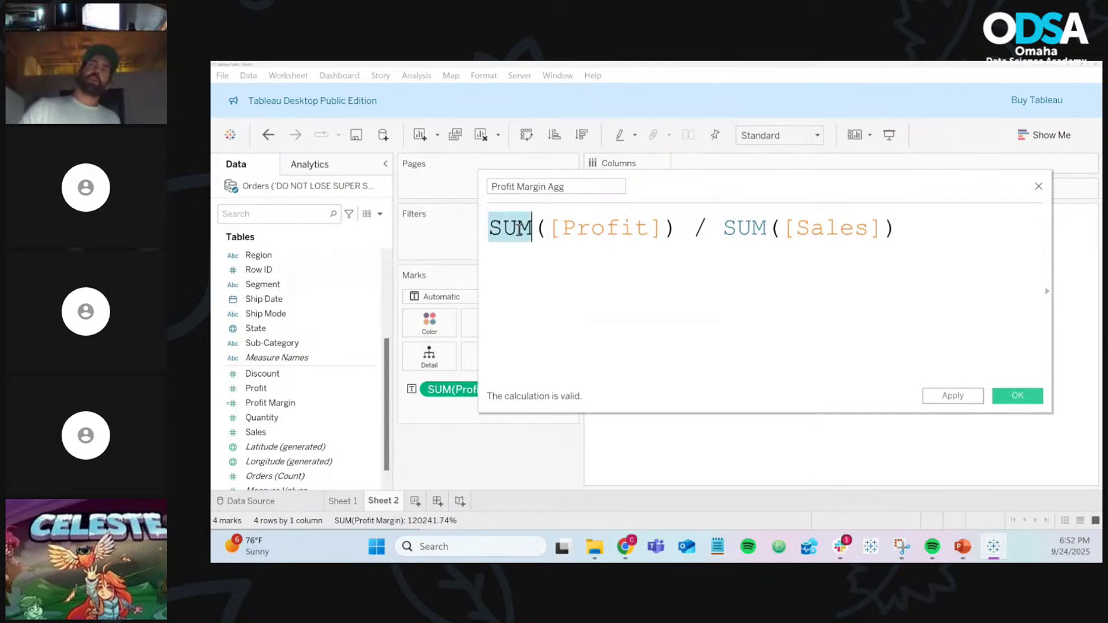
left_click(543, 258)
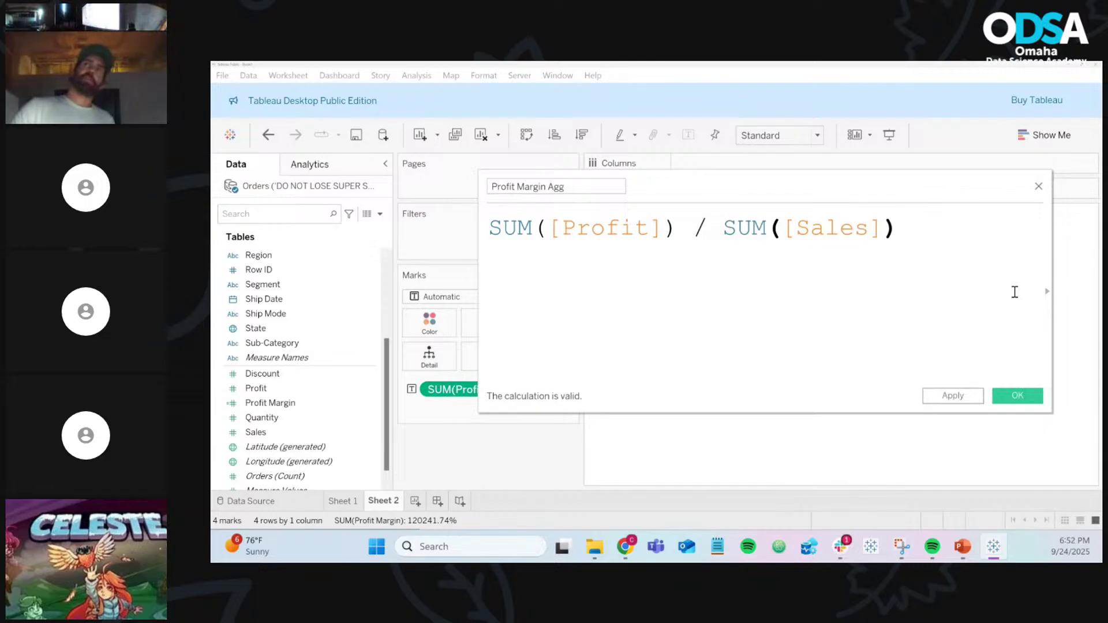
key("Return")
type("sum(")
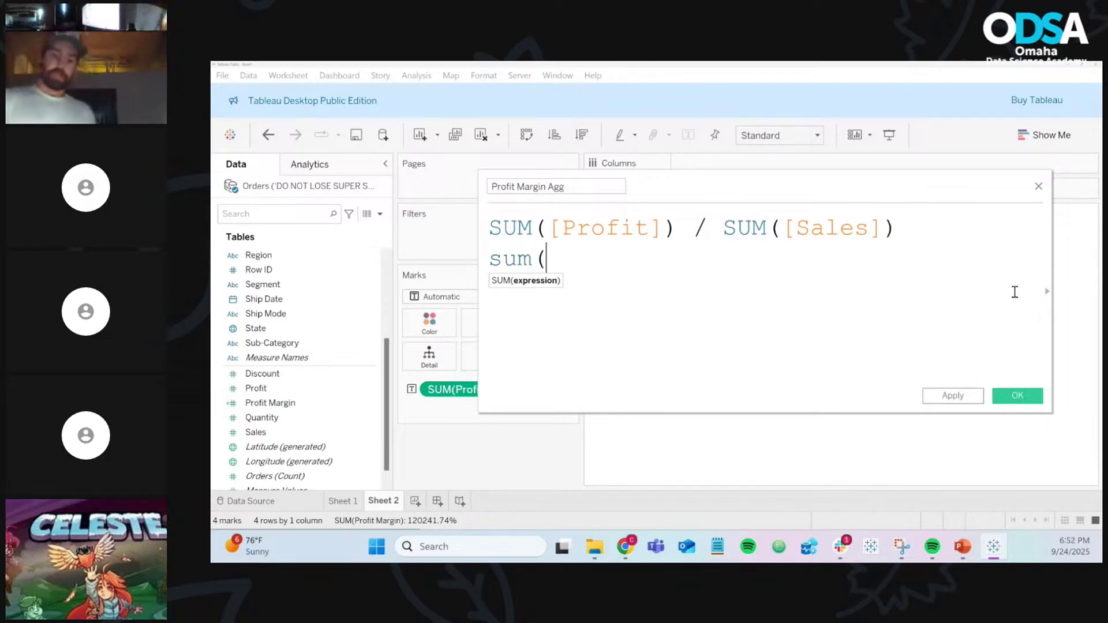
type(")")
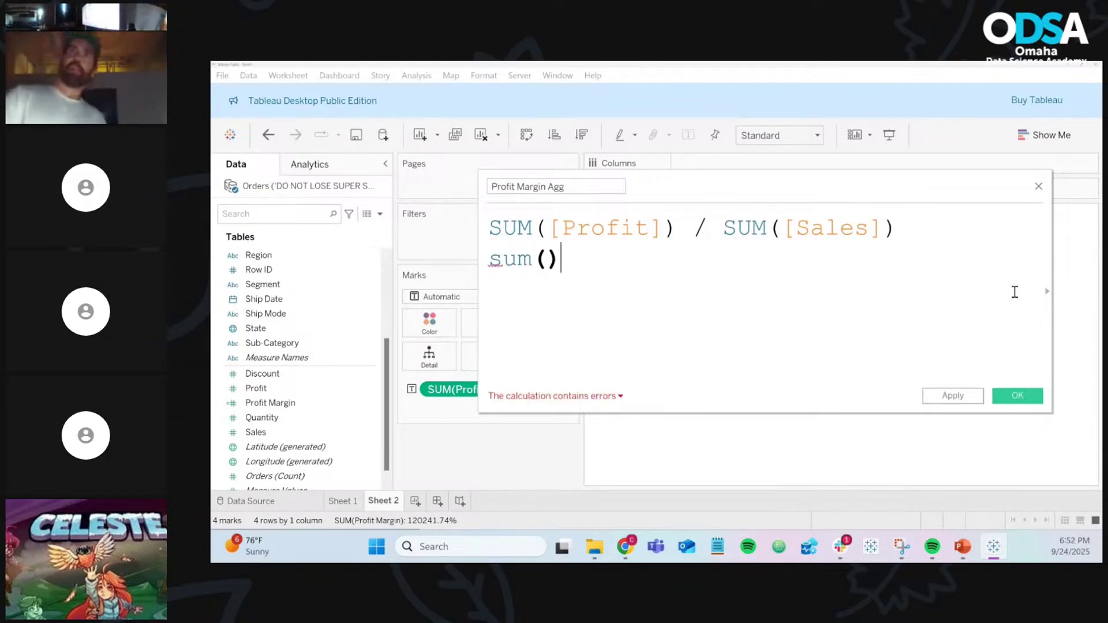
key("Return")
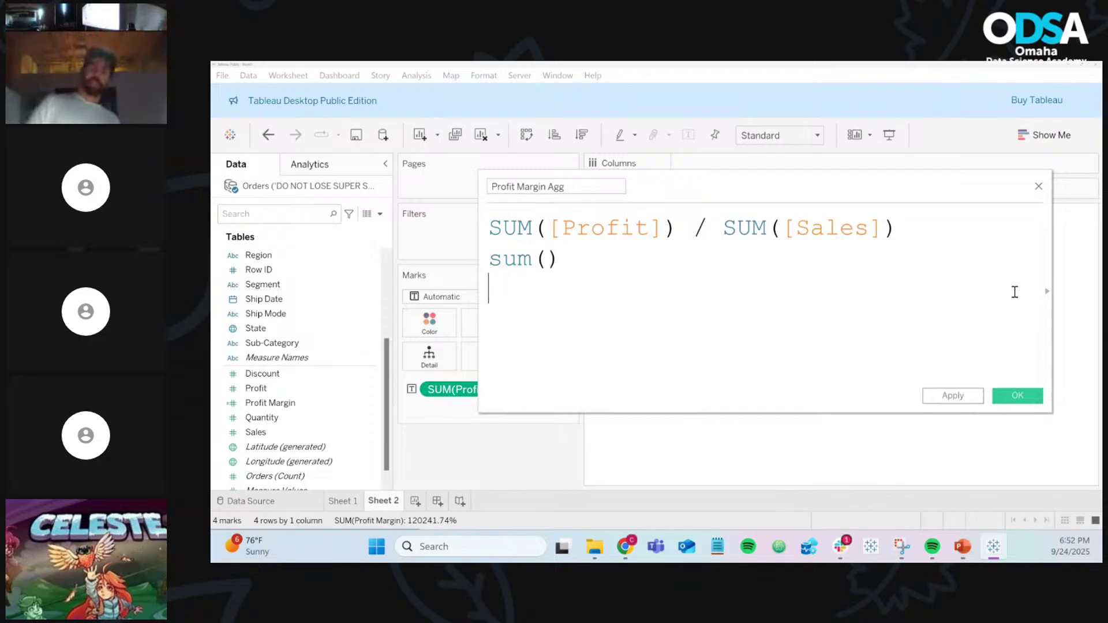
type("SuMM")
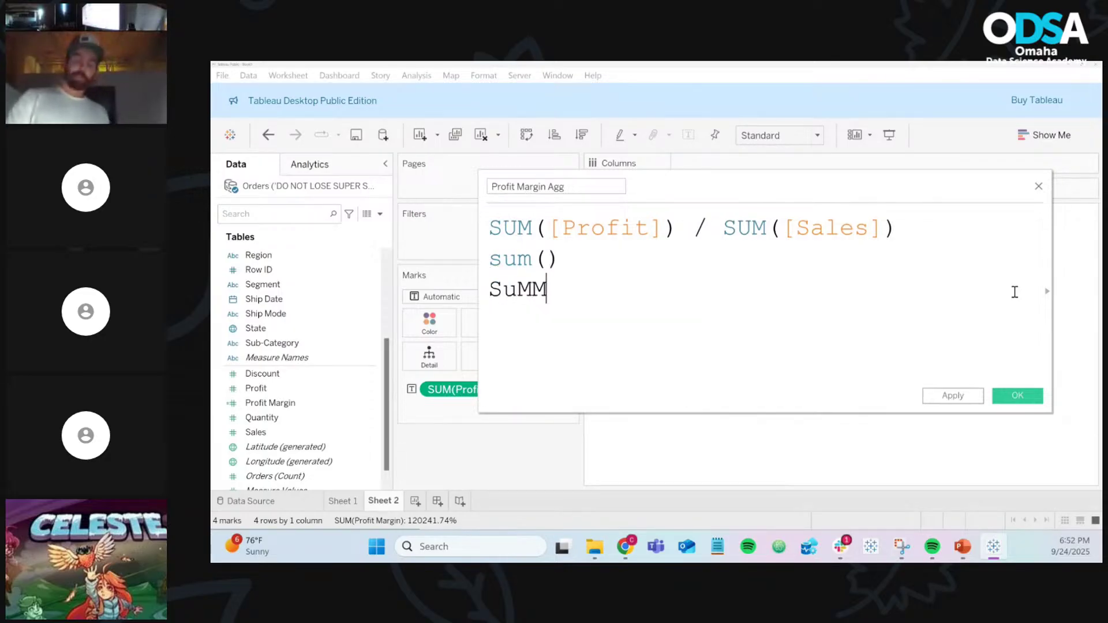
key("BackSpace")
type("(")
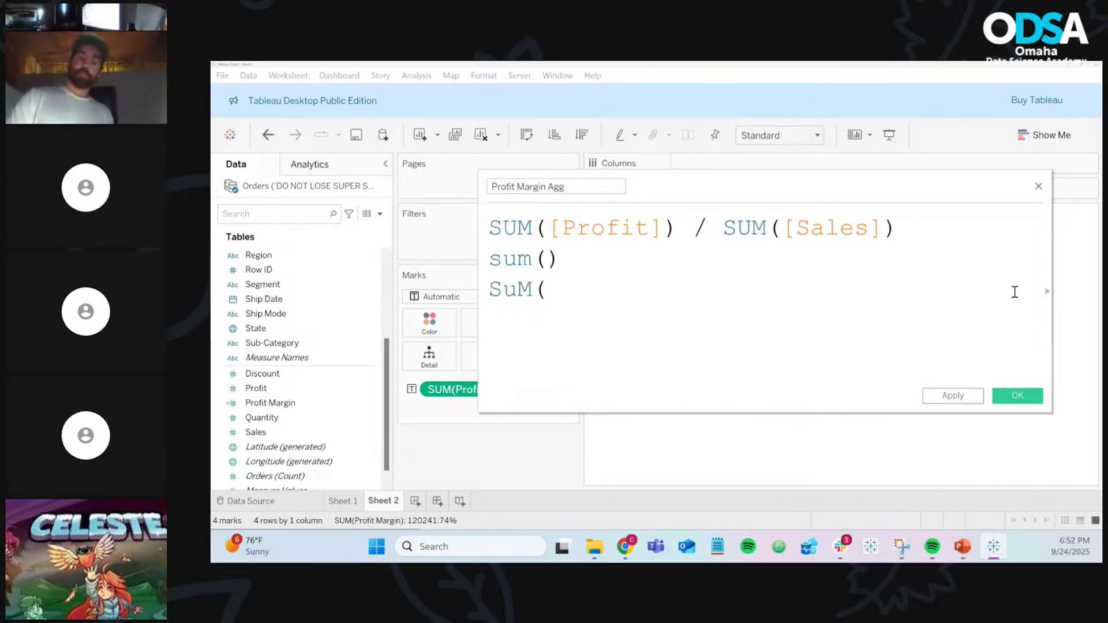
type(")")
key("BackSpace")
key("BackSpace")
key("BackSpace")
key("BackSpace")
key("BackSpace")
key("BackSpace")
key("BackSpace")
key("BackSpace")
key("BackSpace")
key("BackSpace")
key("BackSpace")
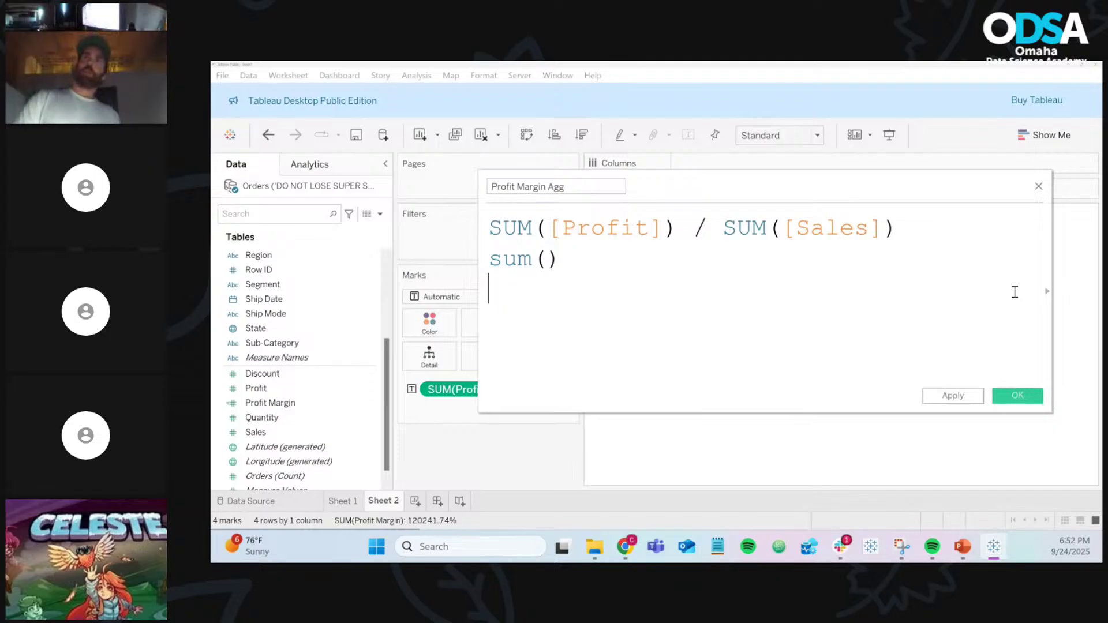
key("BackSpace")
key("BackSpace")
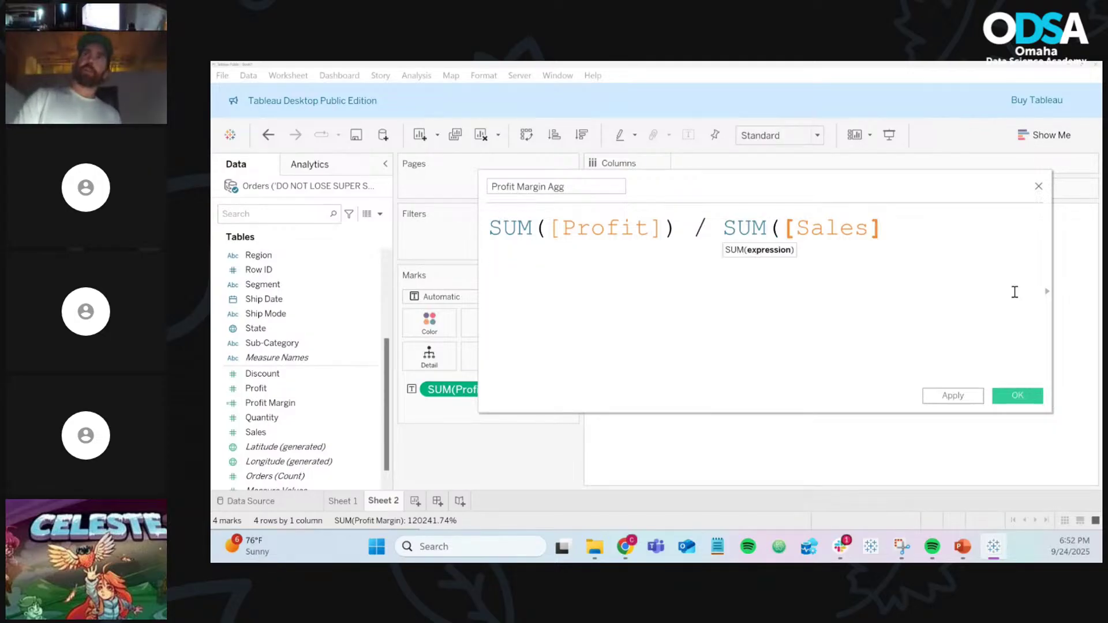
type(")")
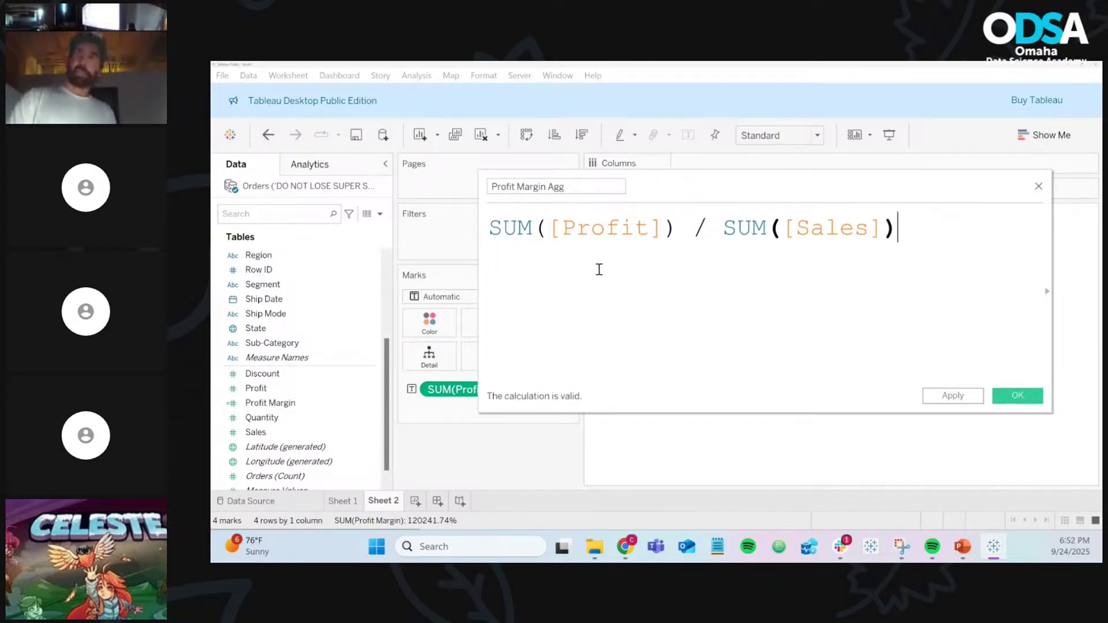
left_click(548, 227)
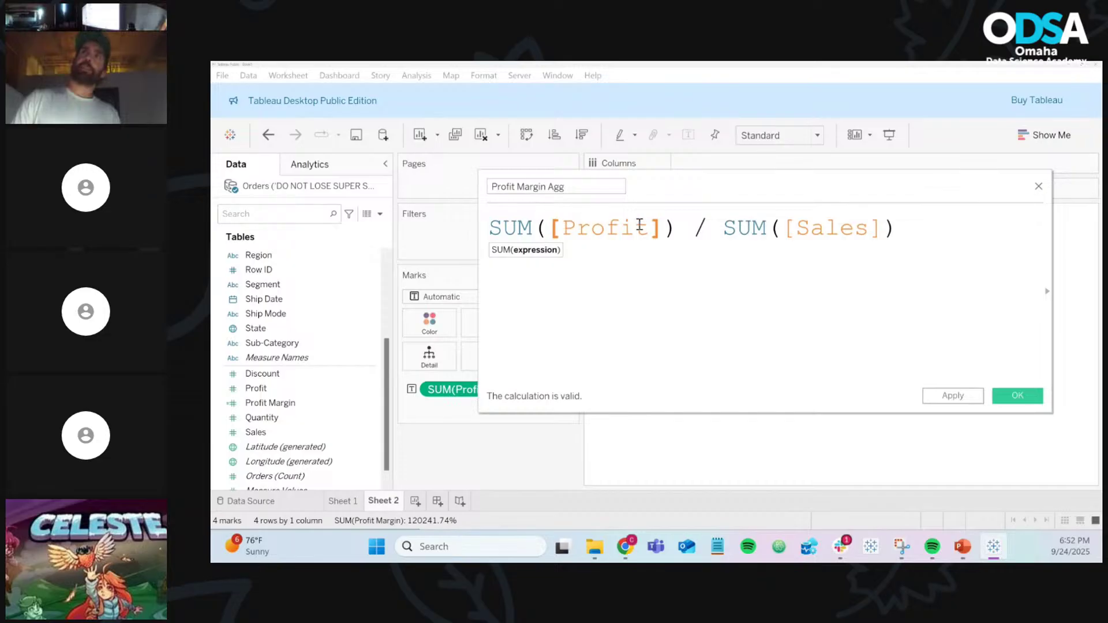
left_click(675, 228)
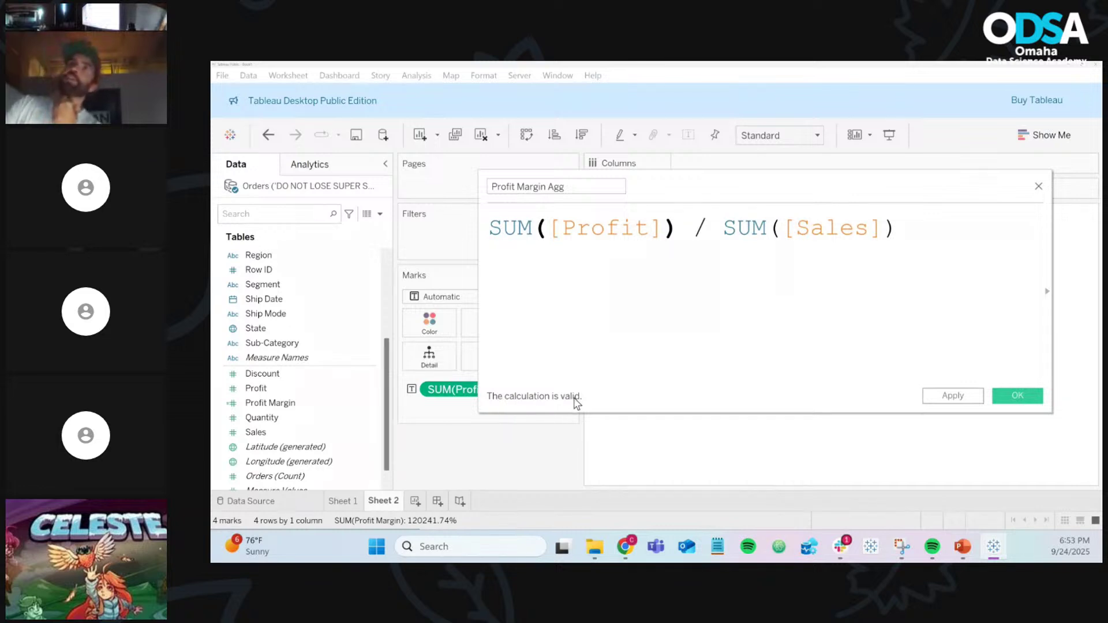
left_click(1017, 395)
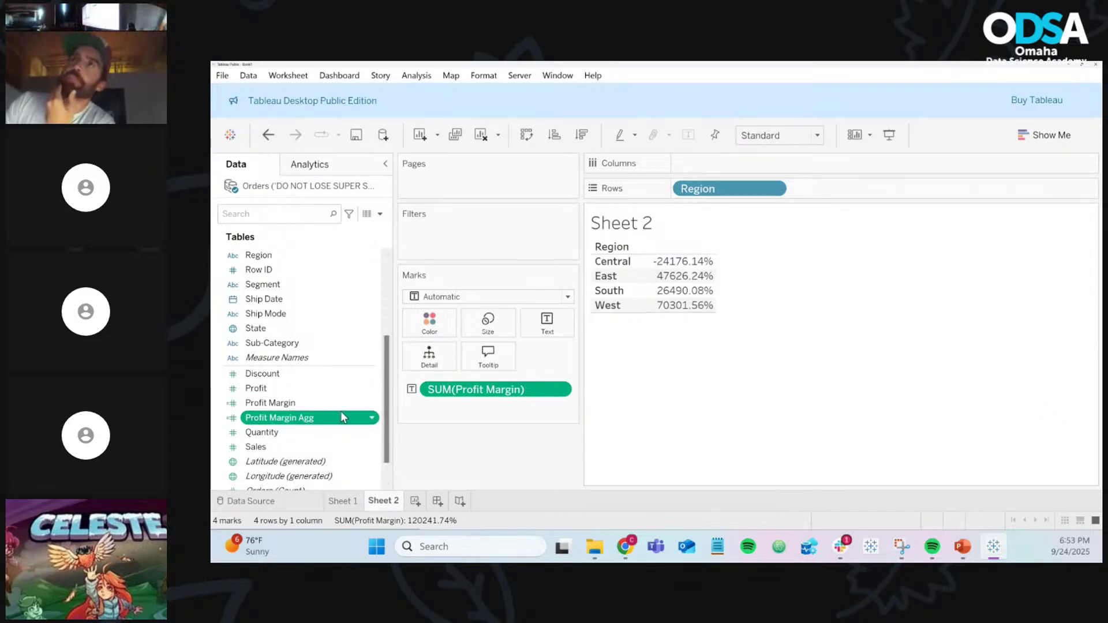
Step: Add Profit Margin Agg to the Text card so each region shows it, e.g. Central 0.07922
left_click_drag(326, 424, 550, 329)
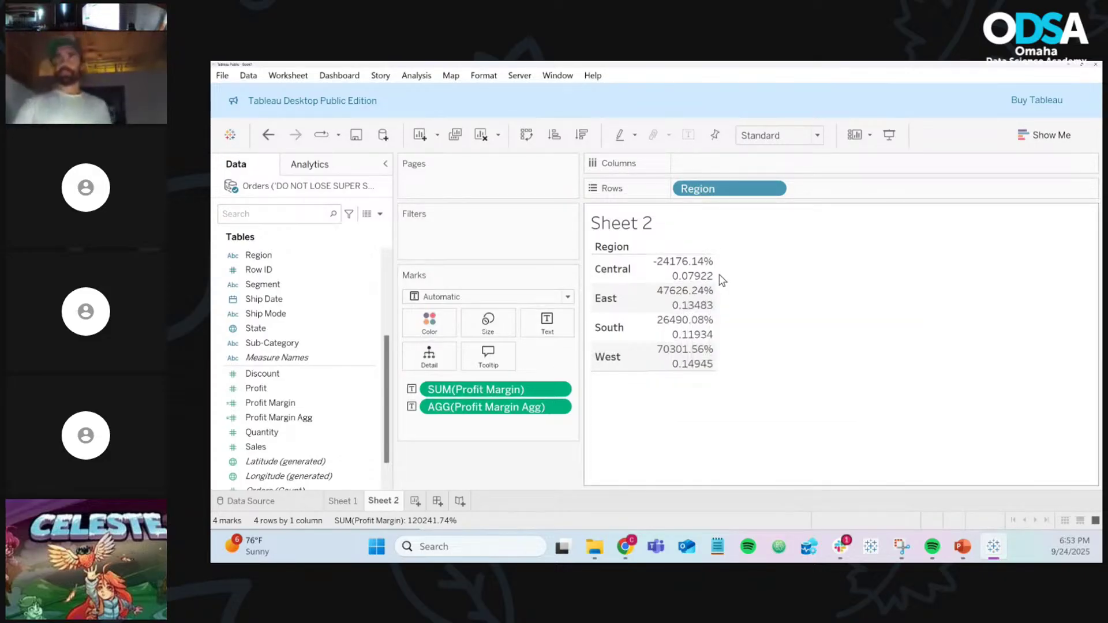
mouse_move(713, 280)
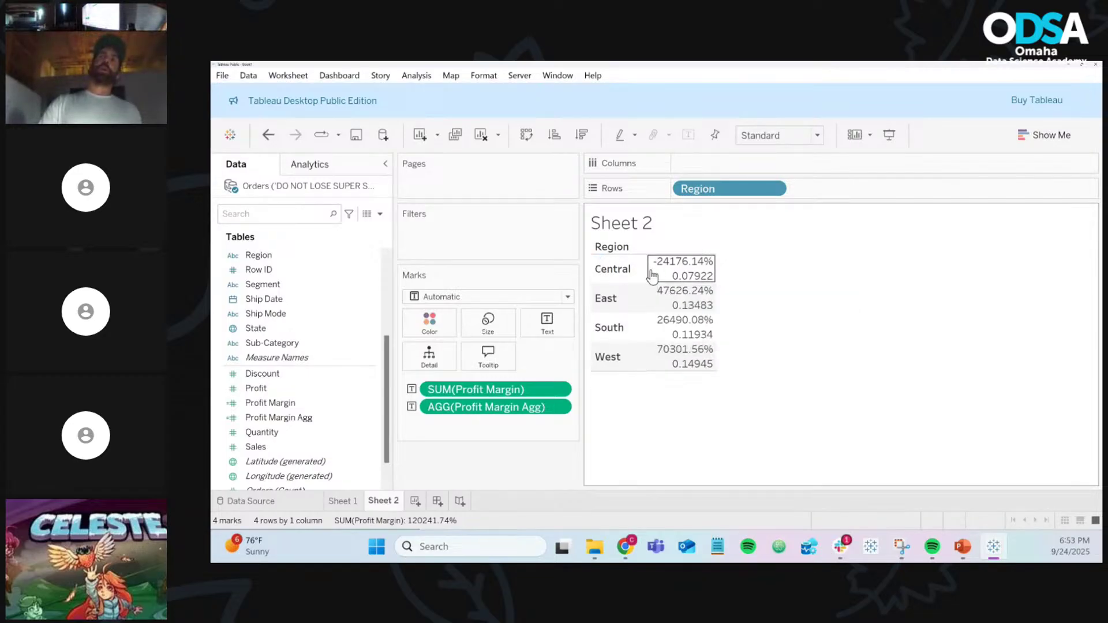
mouse_move(657, 276)
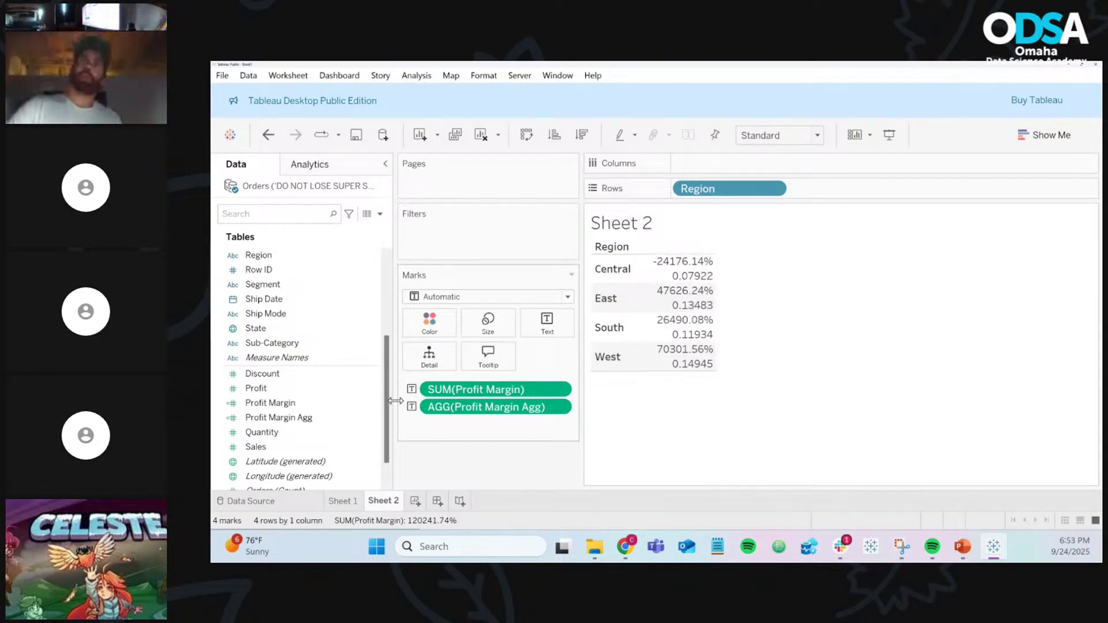
left_click(331, 420)
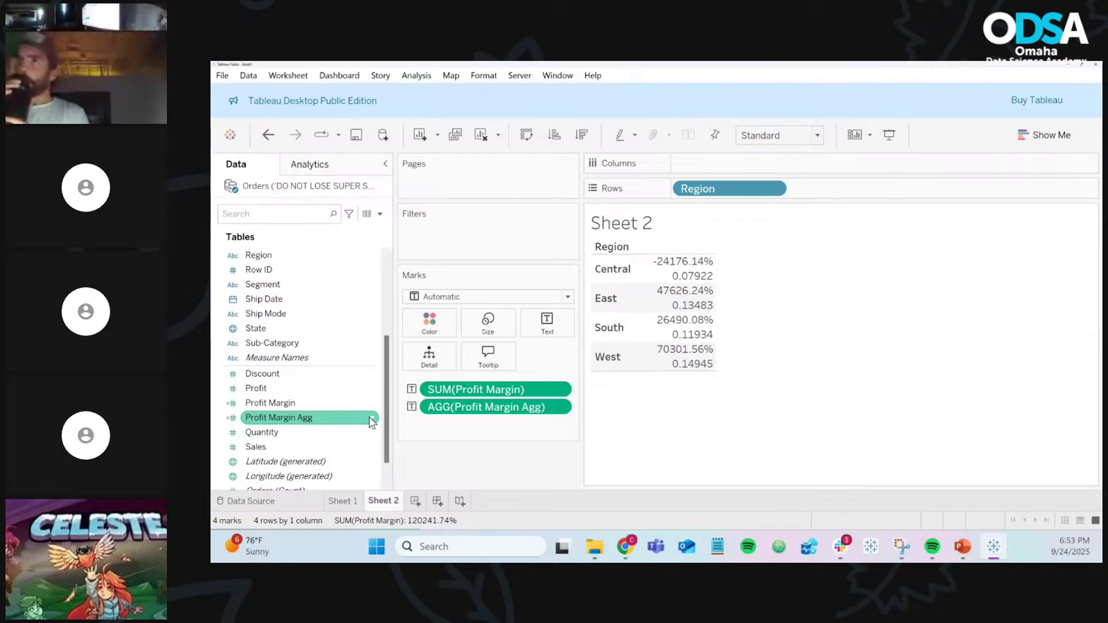
left_click(370, 421)
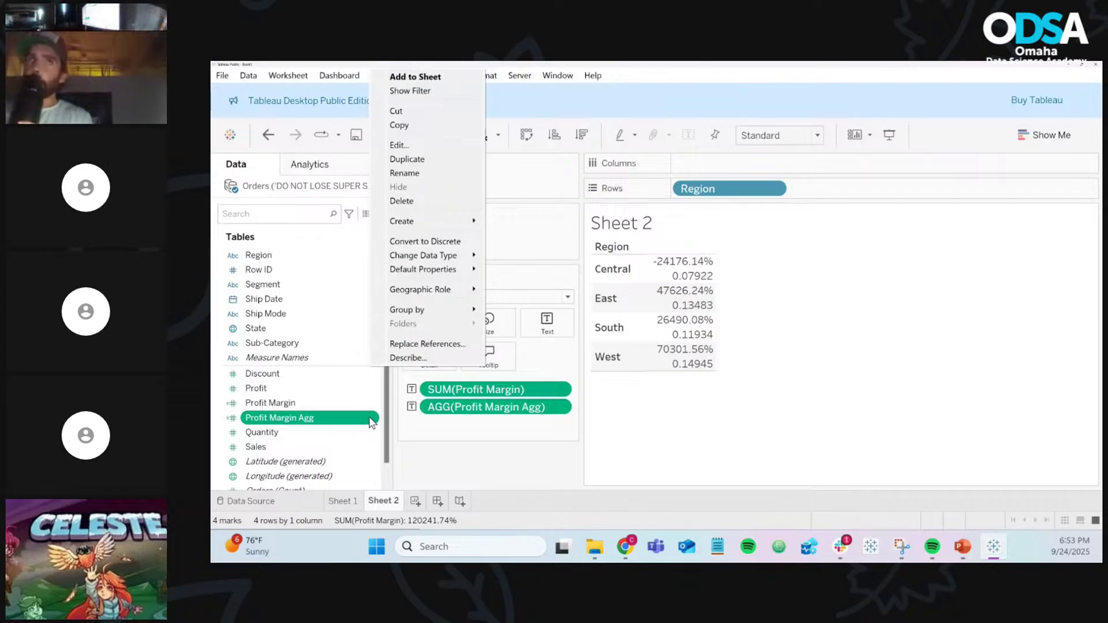
Step: Reopen the Profit Margin Agg calculation, enlarge the formula text, and save it
left_click(445, 148)
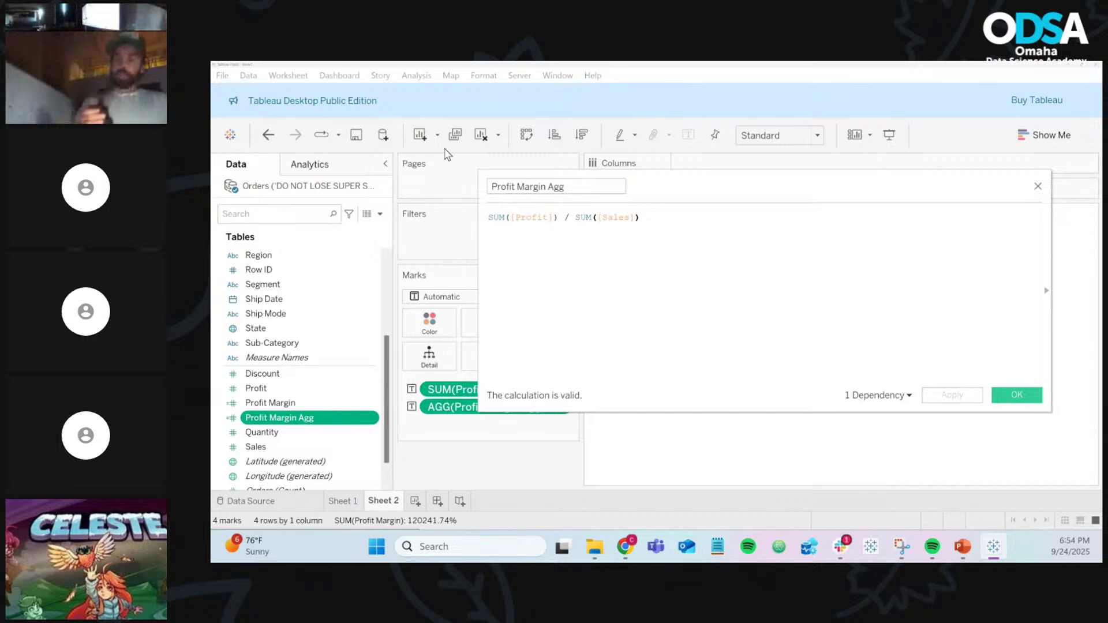
key("ctrl+plus")
key("ctrl+plus")
key("ctrl+plus")
key("ctrl+plus")
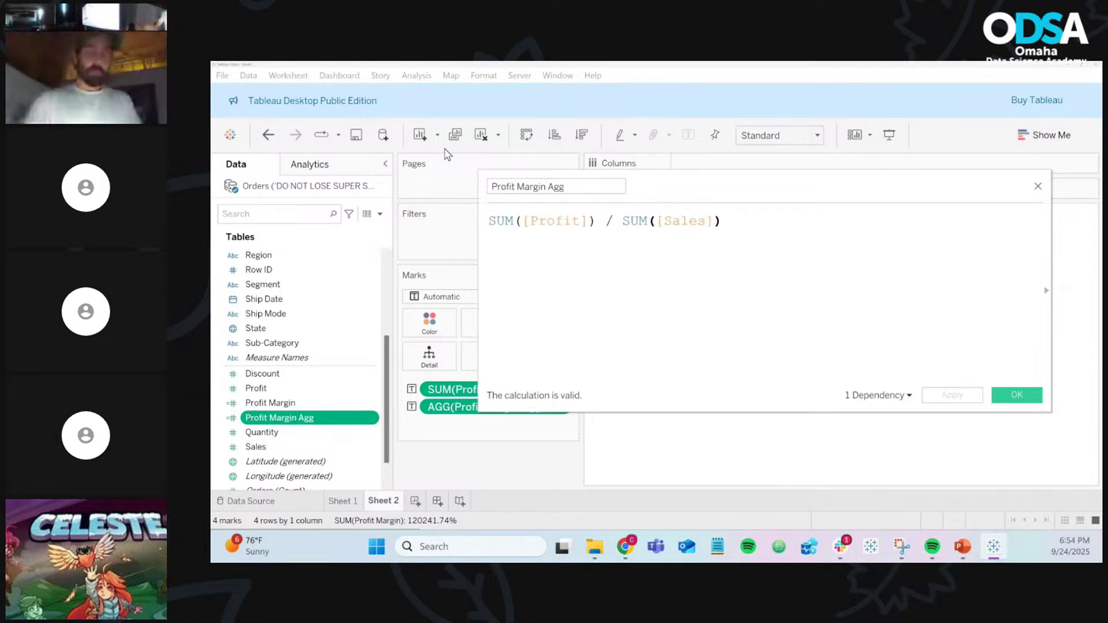
key("ctrl+plus")
key("ctrl+plus")
key("ctrl+plus")
key("ctrl+plus")
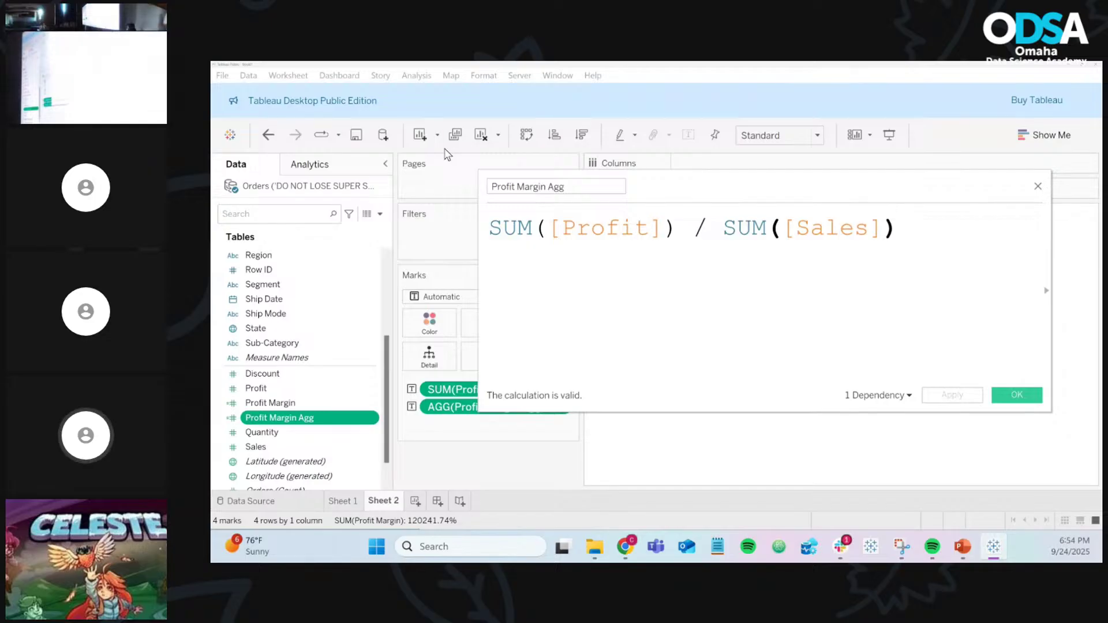
left_click(1024, 397)
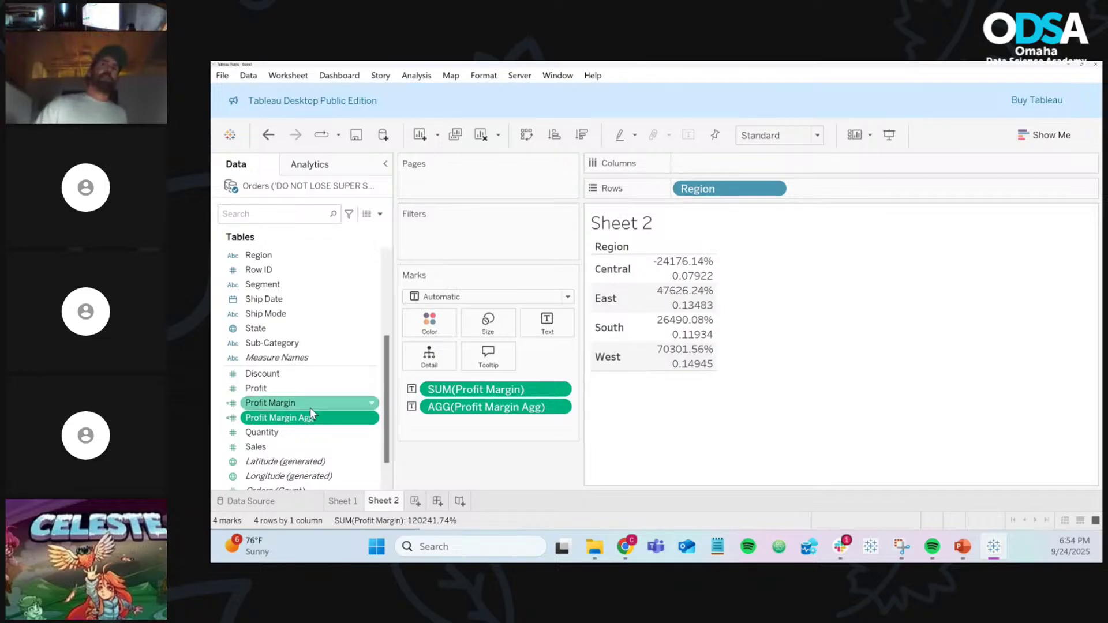
Step: Review the Profit Margin formula [Profit]/[Sales] and close it unchanged
left_click(371, 402)
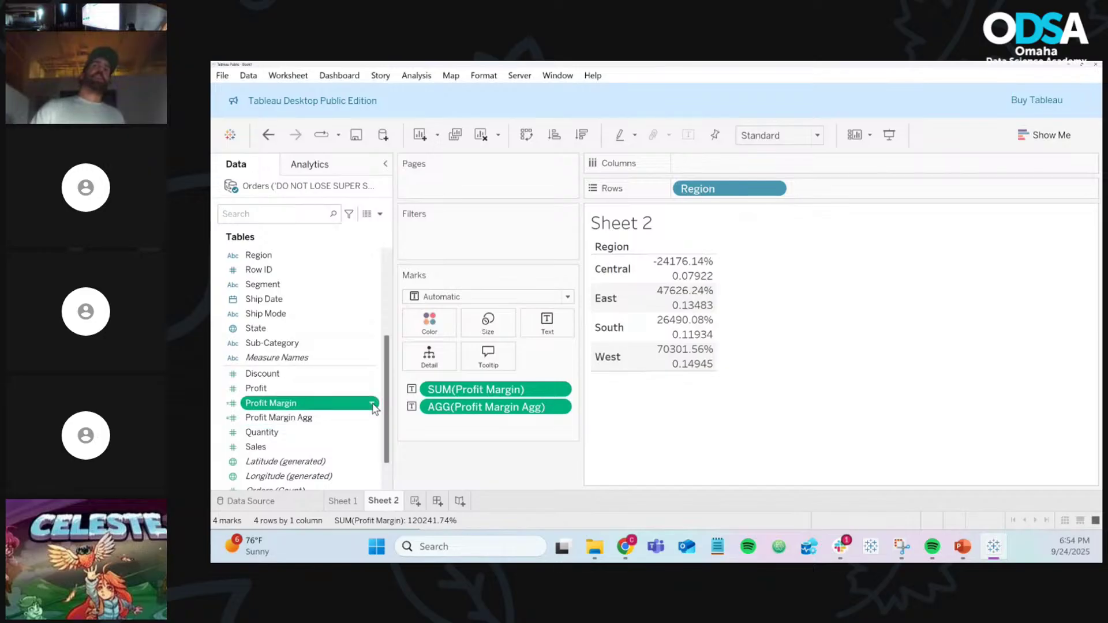
right_click(347, 407)
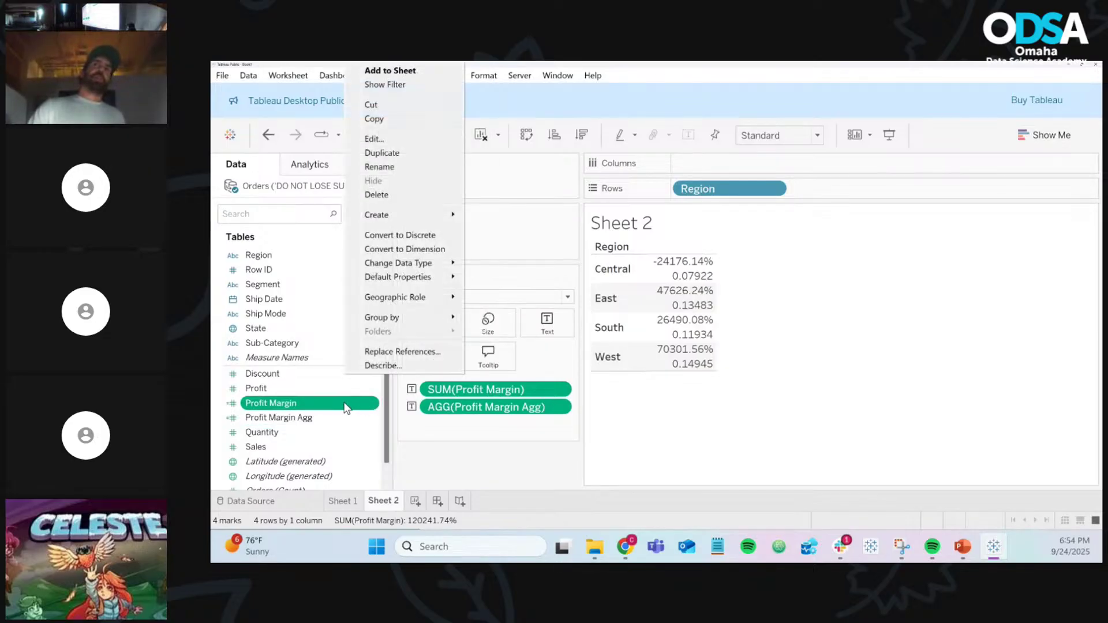
left_click(397, 137)
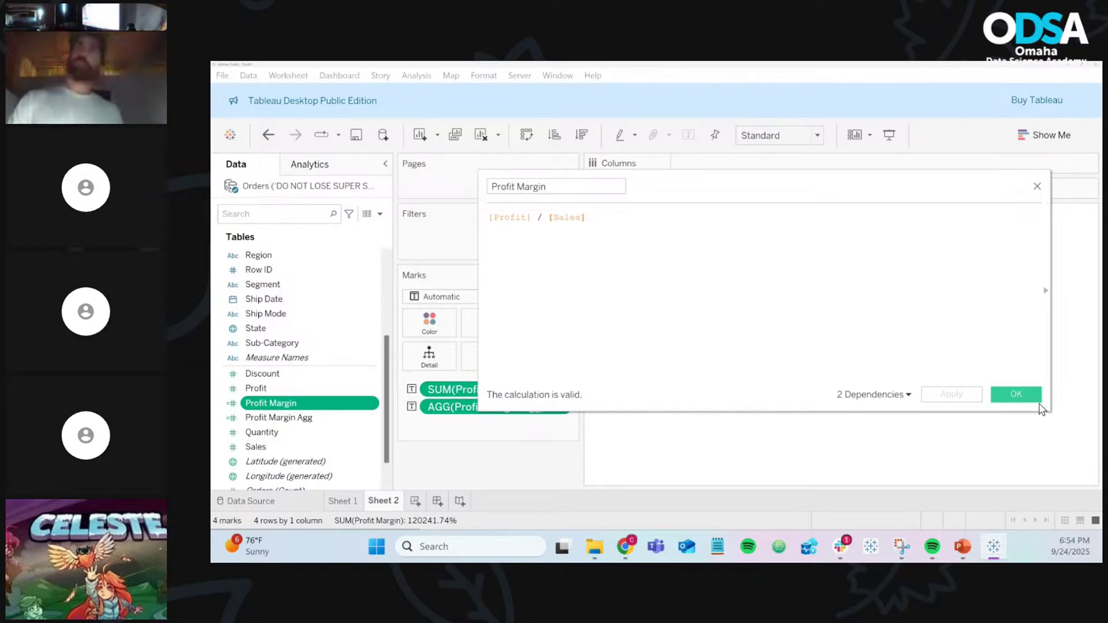
left_click(1031, 397)
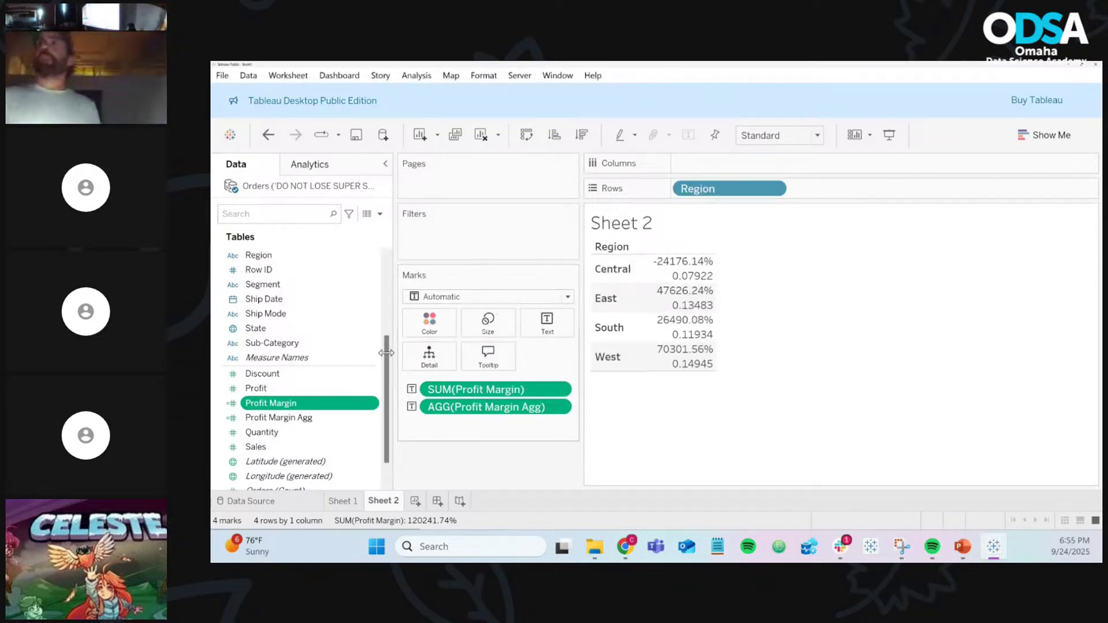
left_click(373, 420)
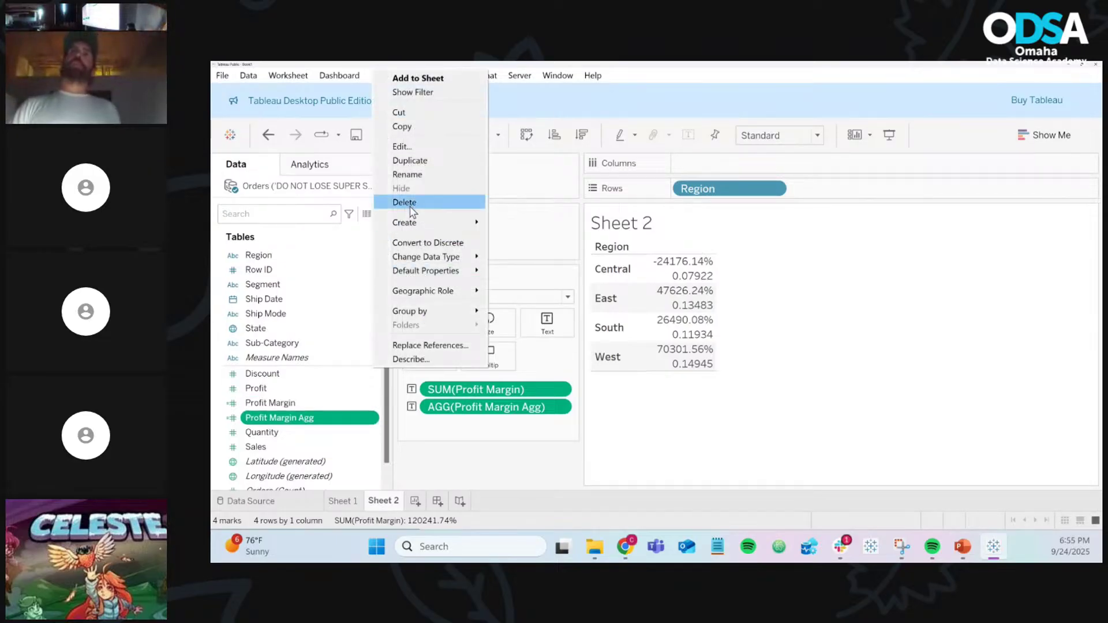
Step: Set Profit Margin Agg's default number format to Percentage with 2 decimal places
mouse_move(445, 273)
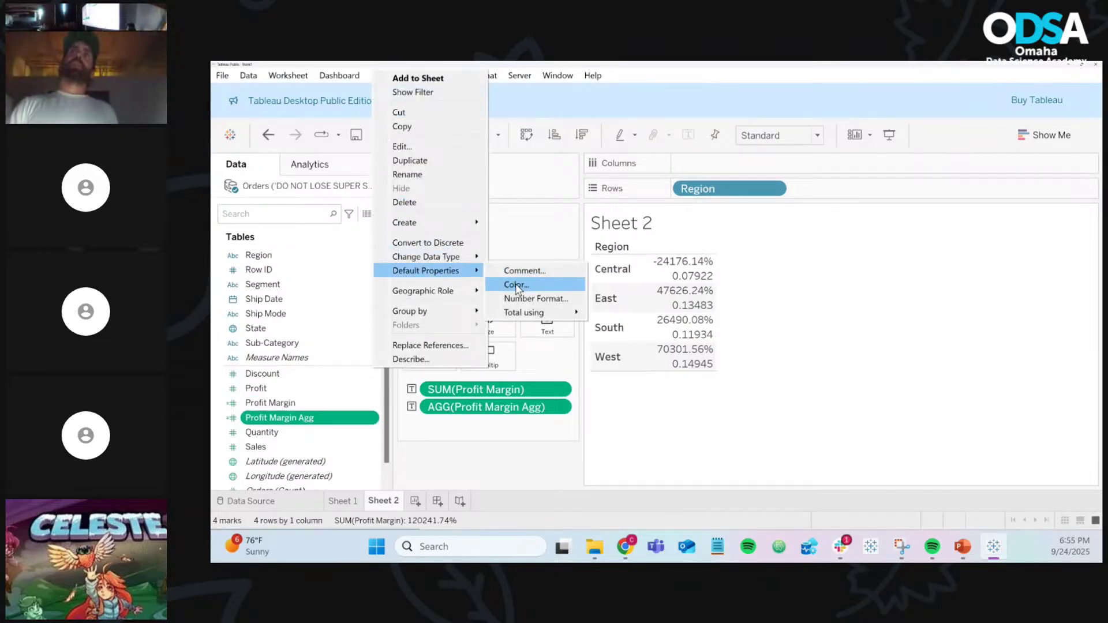
left_click(530, 299)
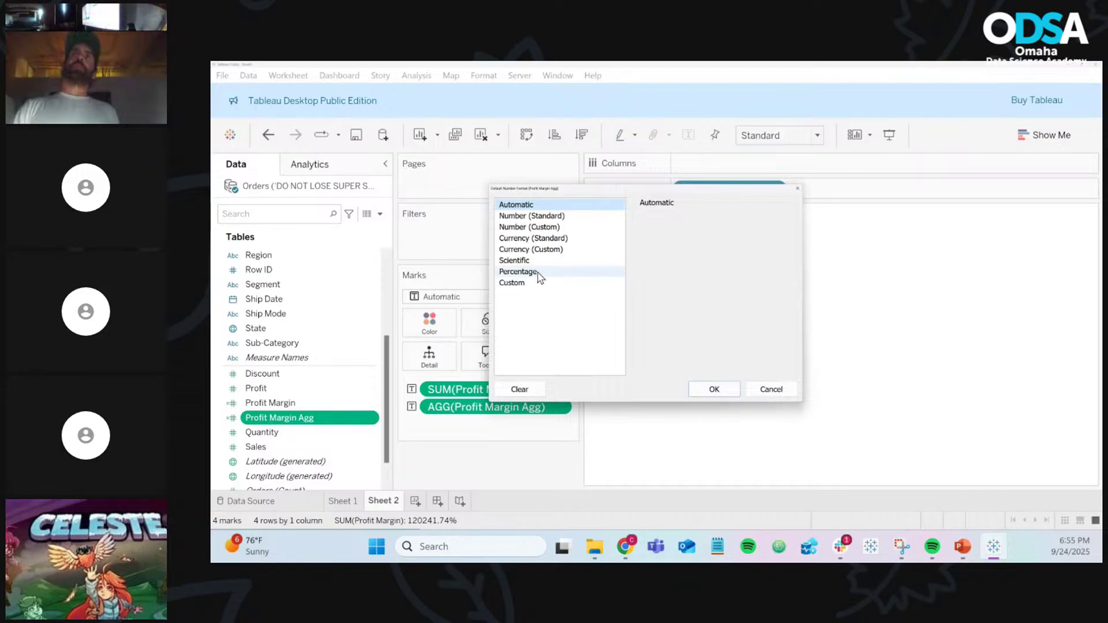
left_click(540, 272)
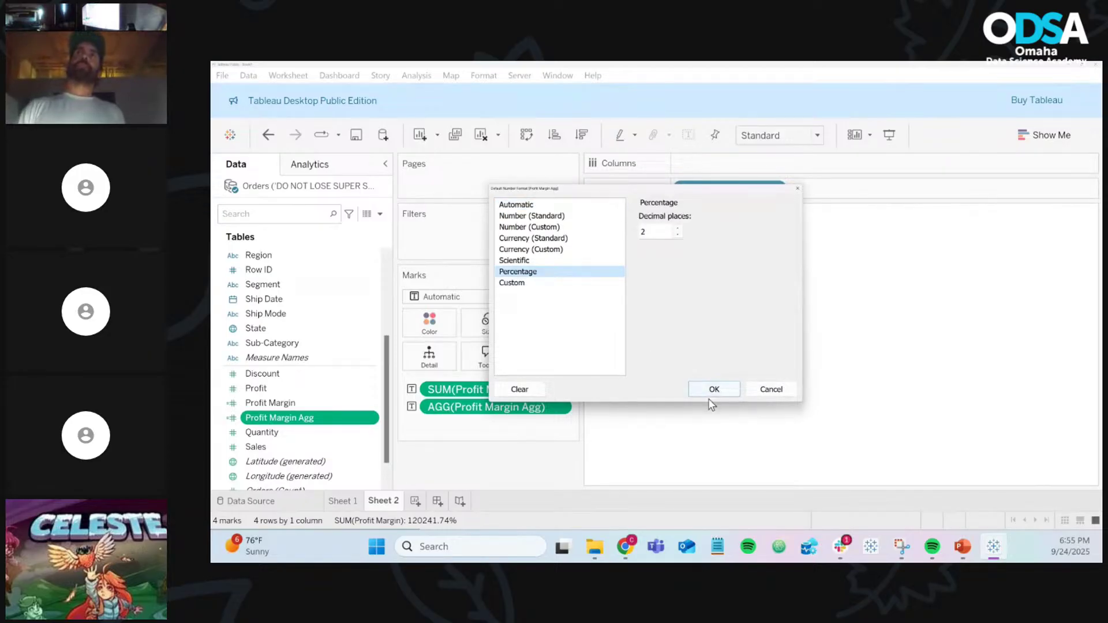
left_click(714, 390)
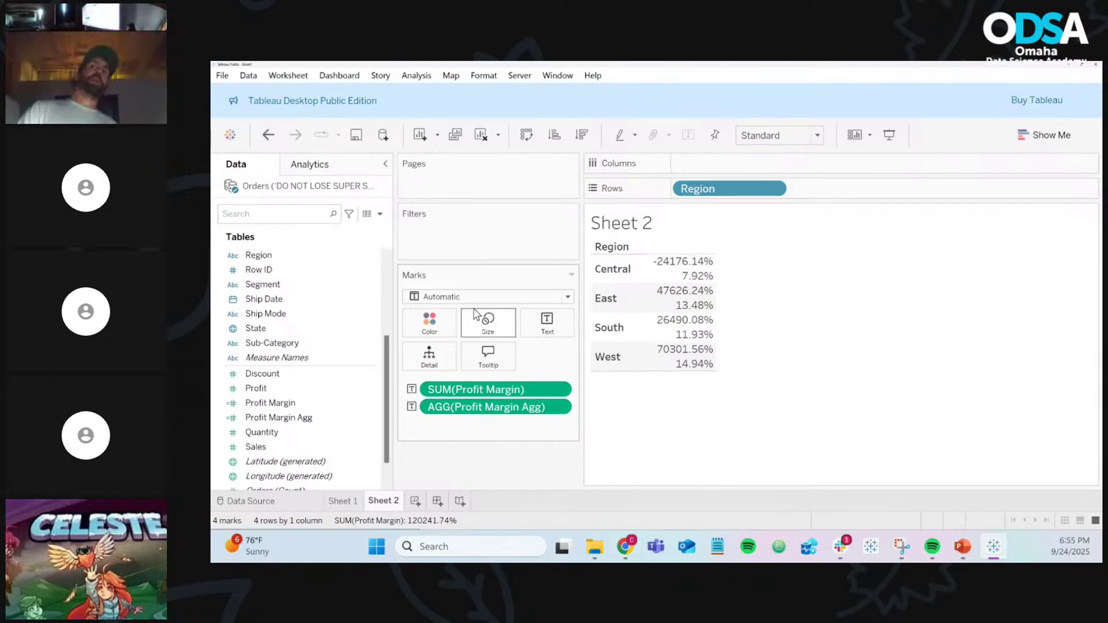
Step: Replace Region on Rows with Ship Mode, then remove Ship Mode again
left_click_drag(690, 189, 493, 465)
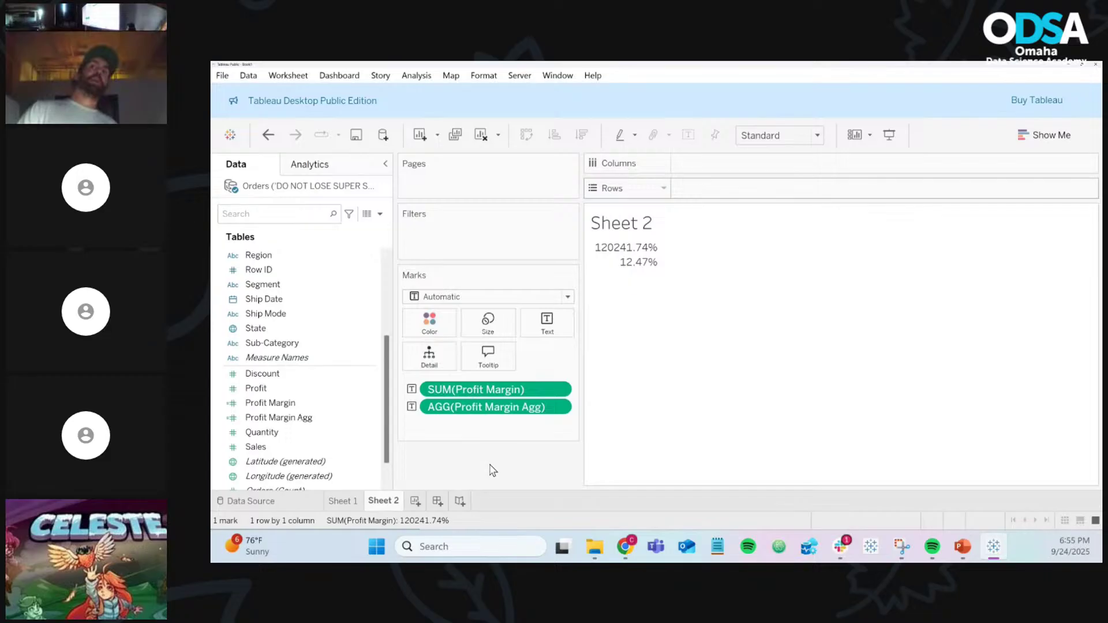
mouse_move(640, 271)
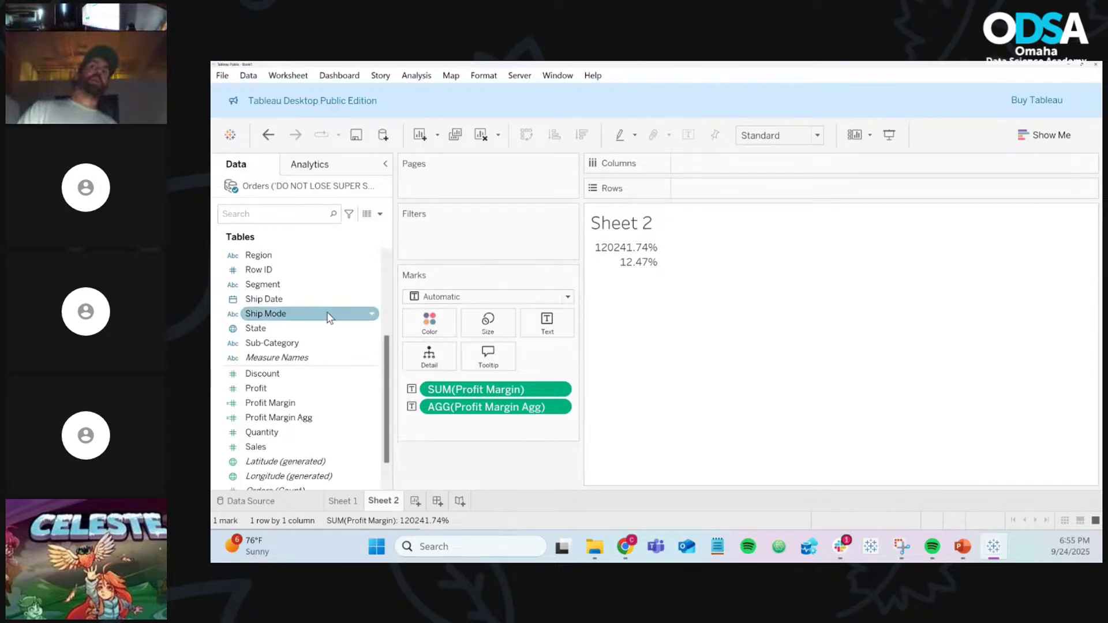
left_click_drag(317, 315, 774, 190)
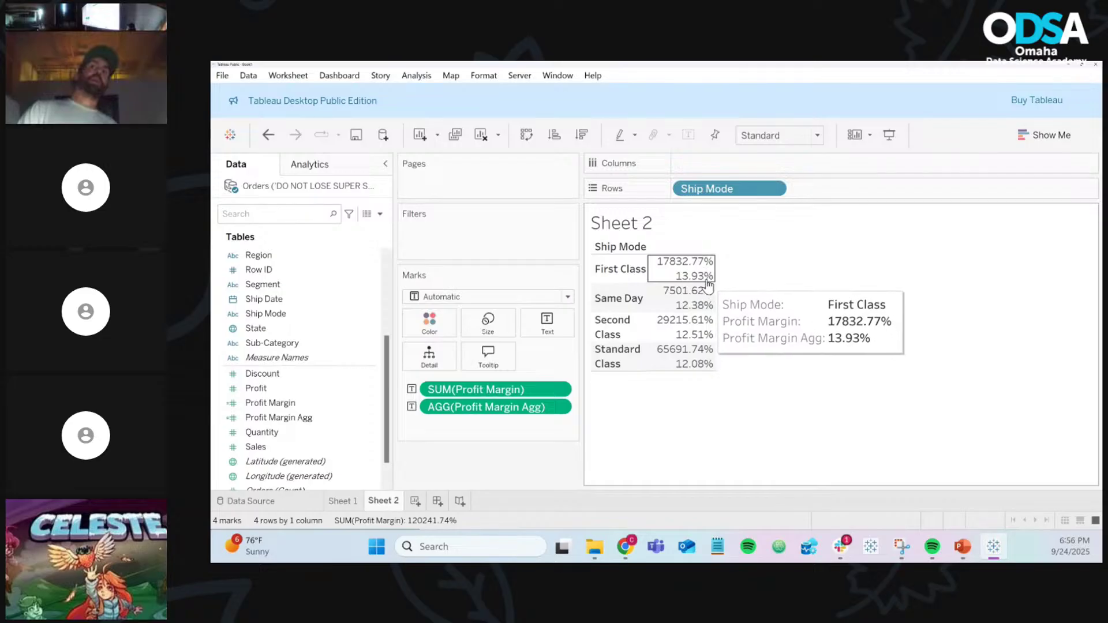
left_click_drag(719, 188, 436, 455)
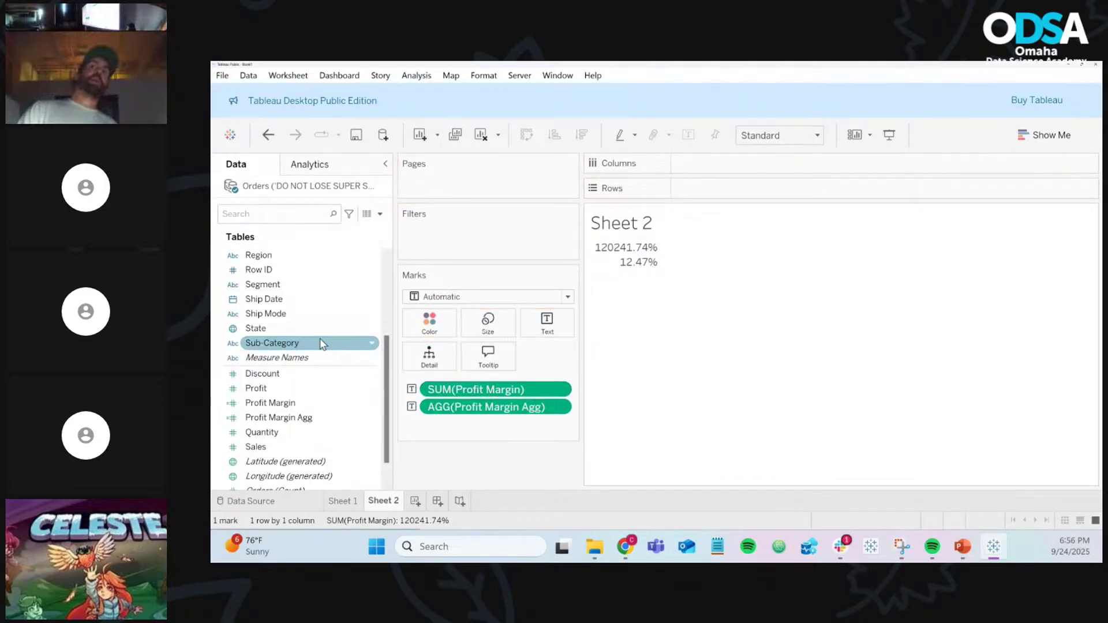
Step: Break the table down by State, then remove it to leave the 120241.74% and 12.47% totals
left_click_drag(296, 327, 705, 192)
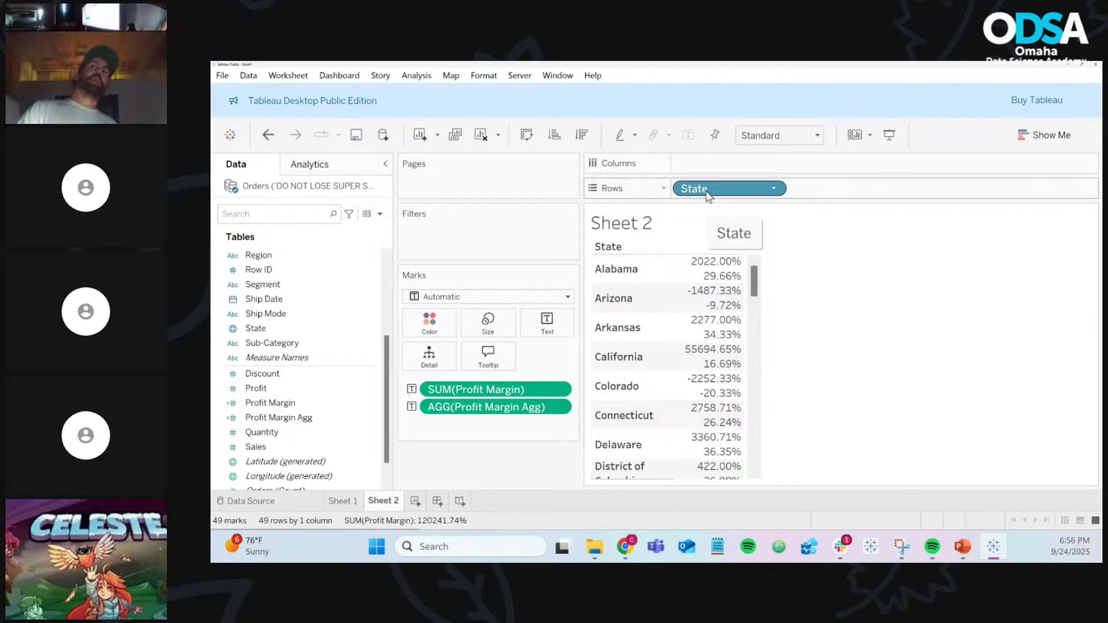
left_click_drag(707, 193, 521, 473)
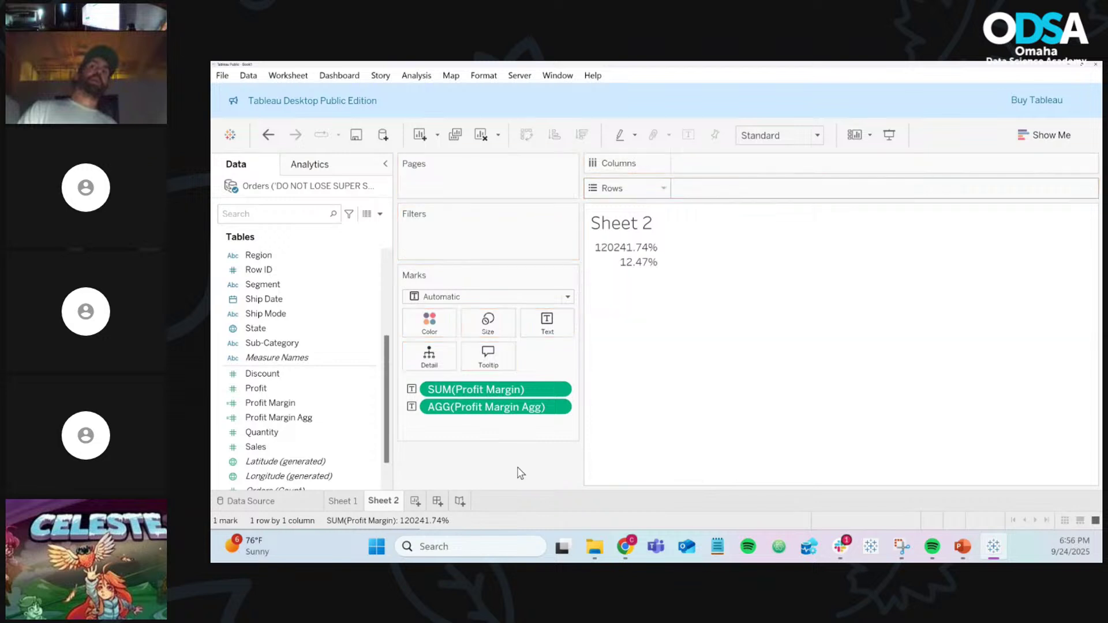
left_click(338, 501)
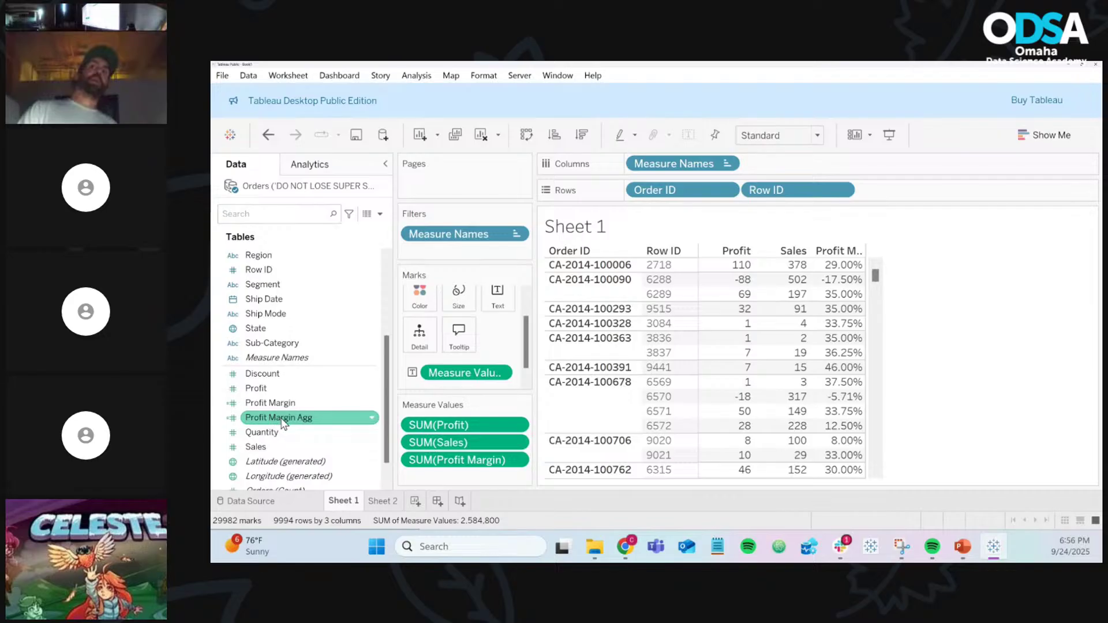
Step: Add Profit Margin Agg to Measure Values in Sheet 1's order table beside Profit Margin
left_click_drag(284, 422, 432, 485)
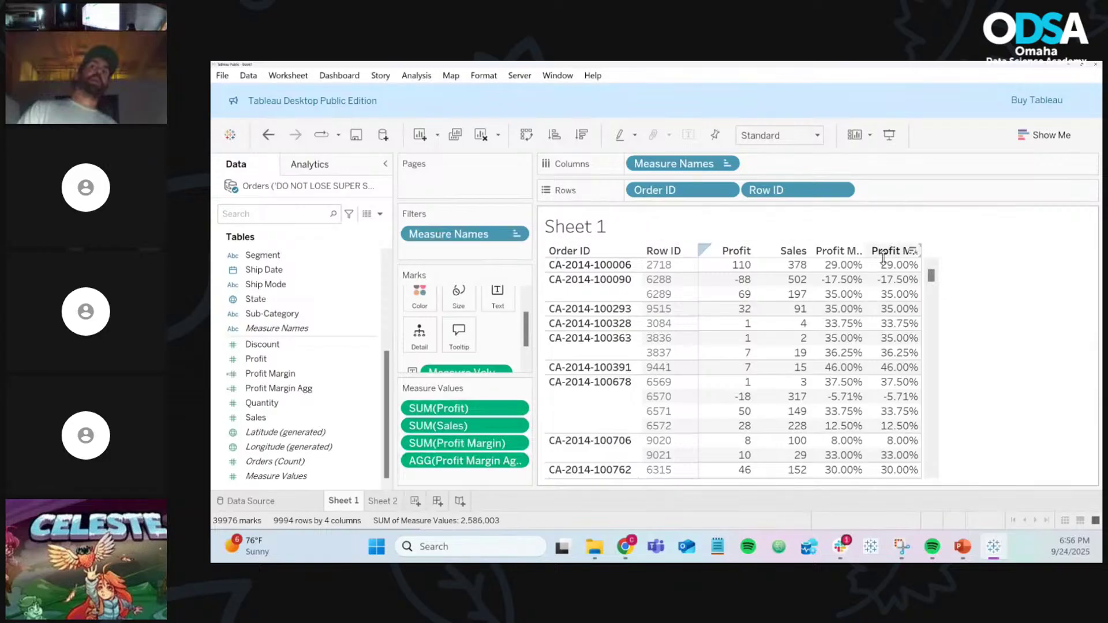
mouse_move(896, 266)
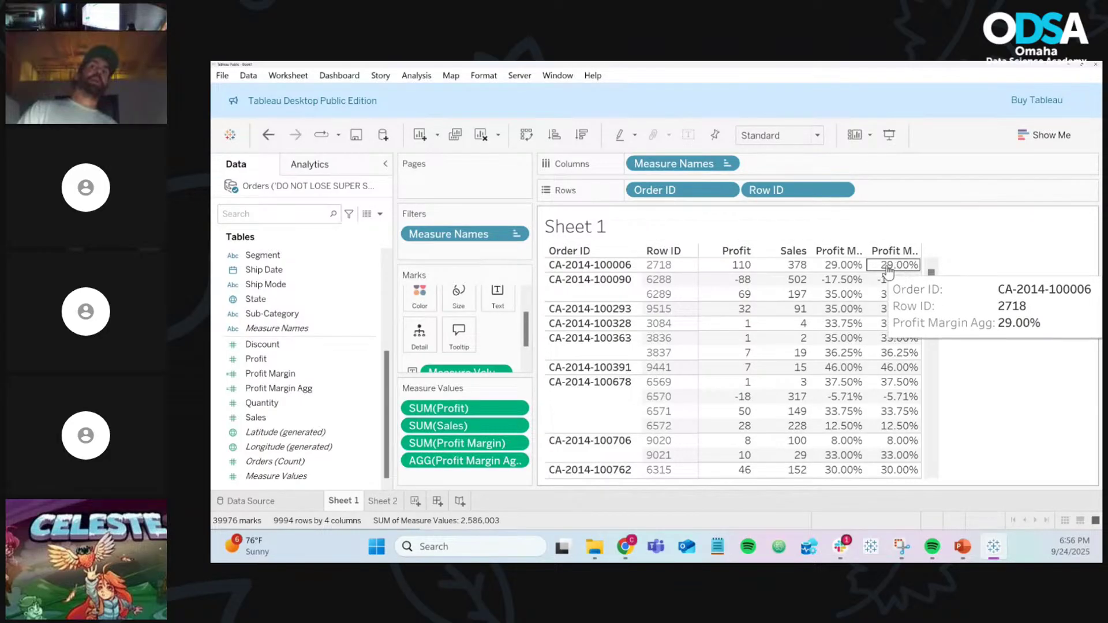
mouse_move(833, 269)
mouse_move(930, 281)
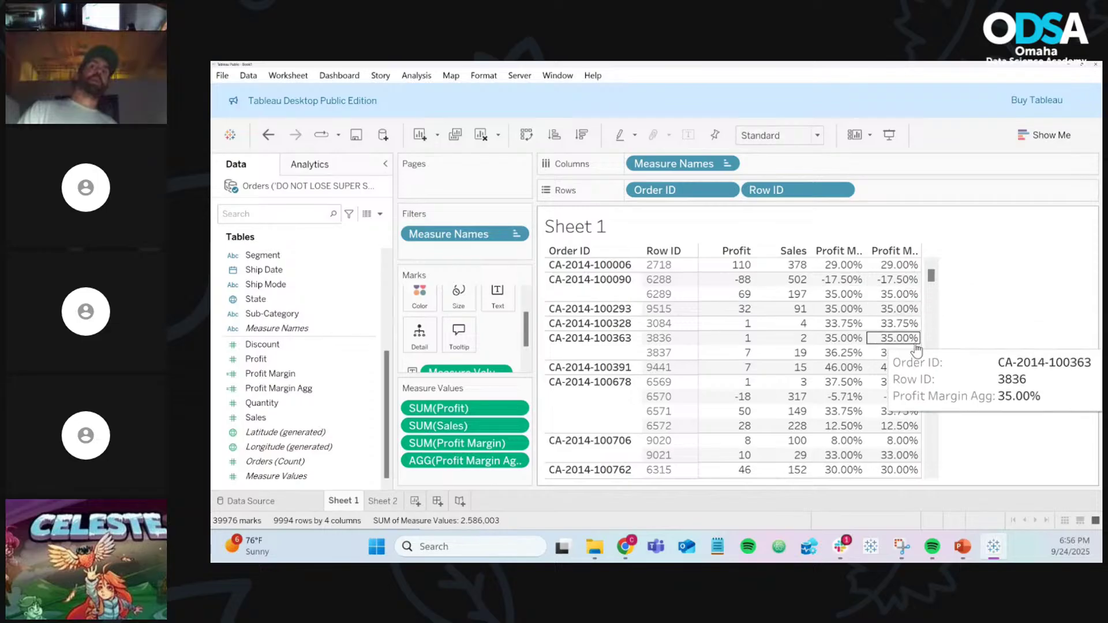
mouse_move(844, 287)
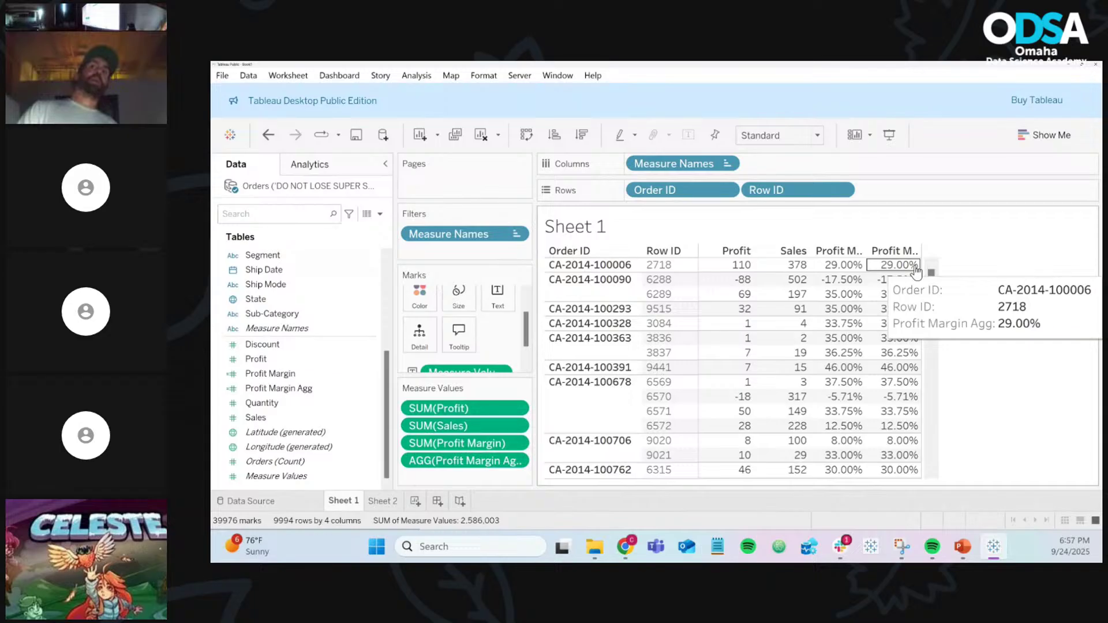
mouse_move(877, 299)
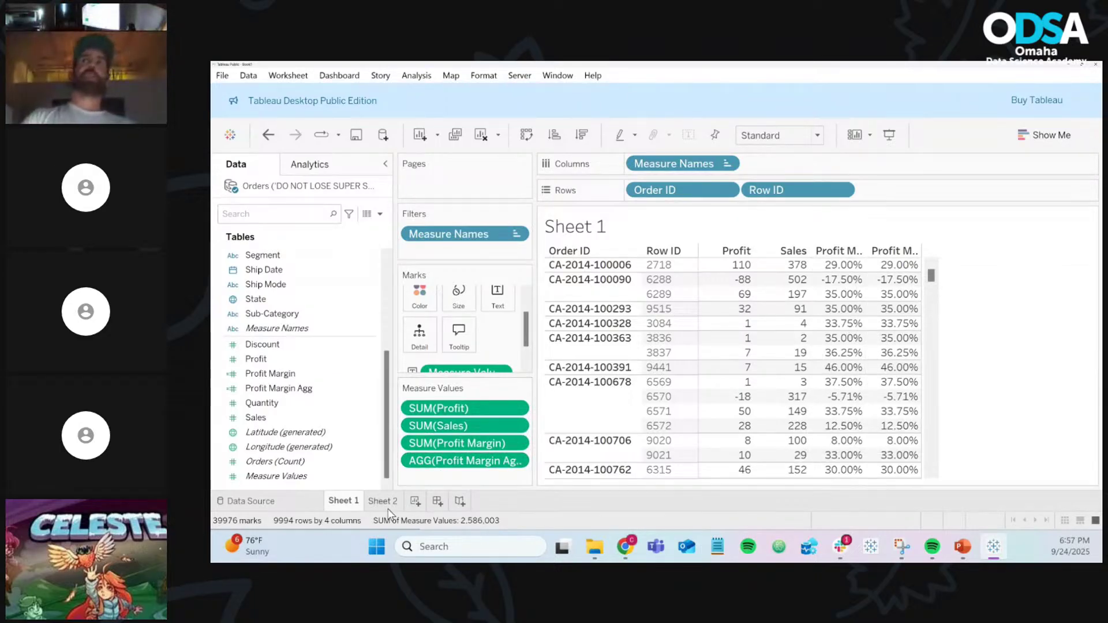
left_click(286, 499)
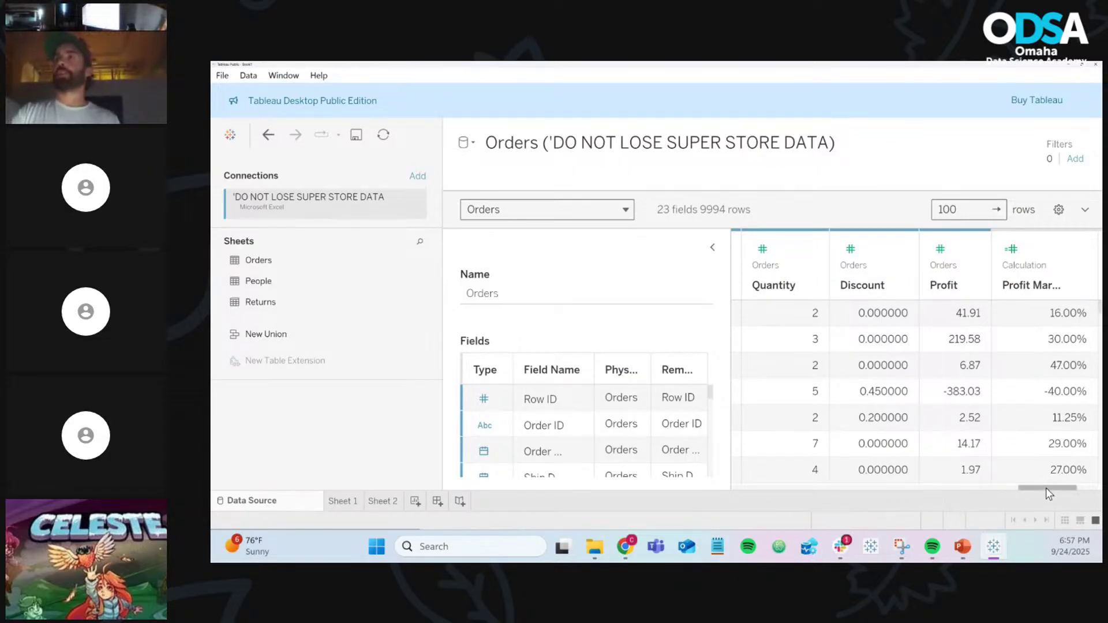
Step: Scroll the Orders data grid right to reveal the calculated Profit Margin column
left_click_drag(1047, 494, 1098, 497)
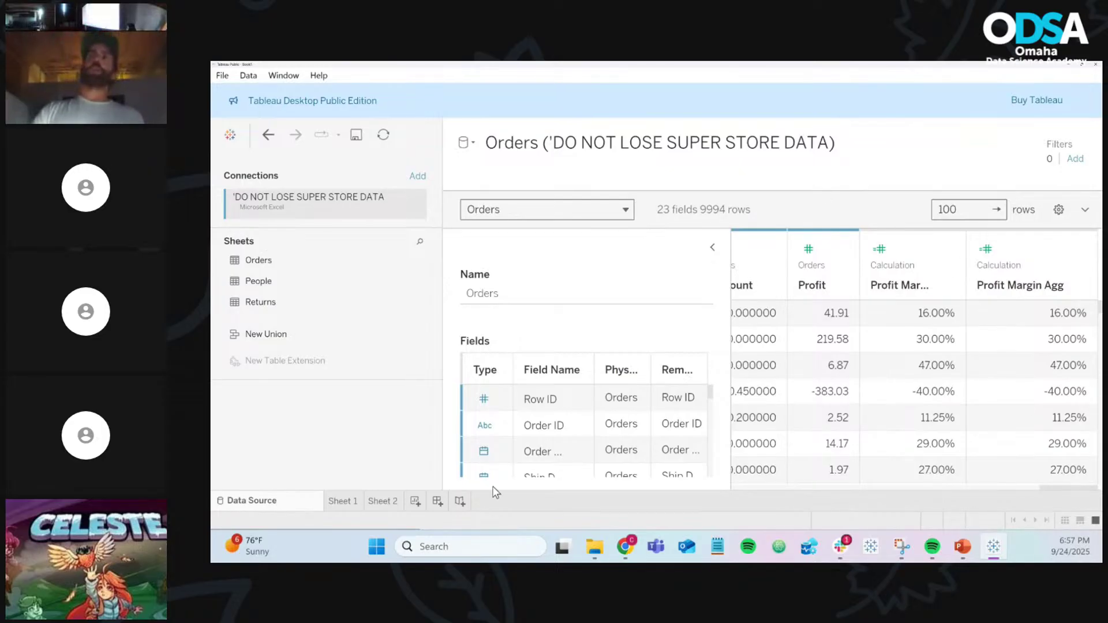
Step: Put Segment on Sheet 2's Rows to split margins into Consumer, Corporate and Home Office
left_click(377, 501)
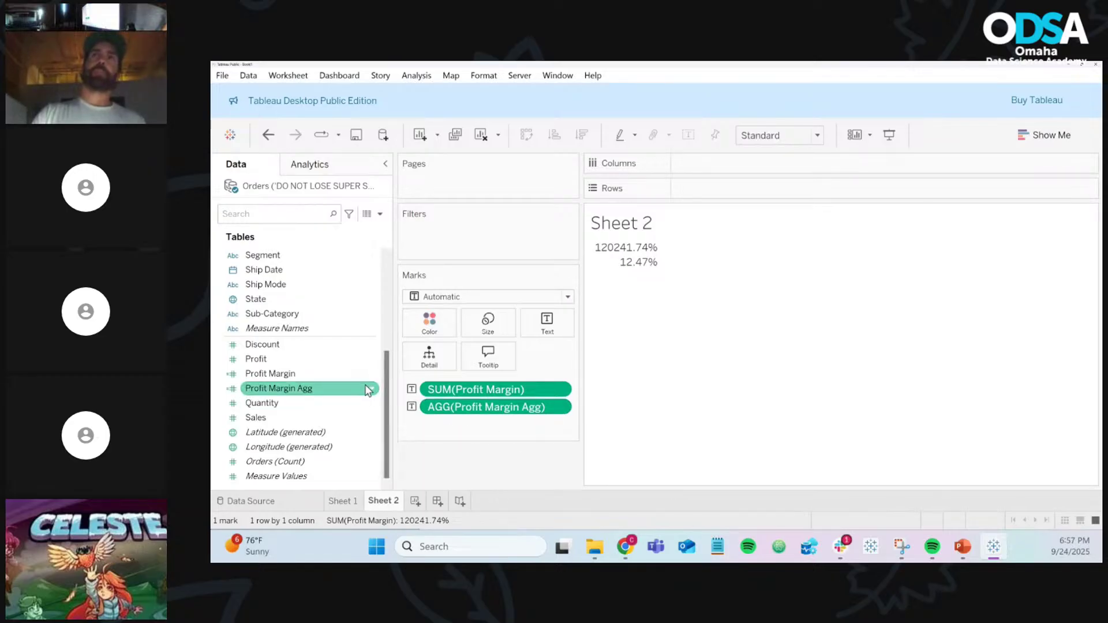
scroll(314, 287, "up", 1)
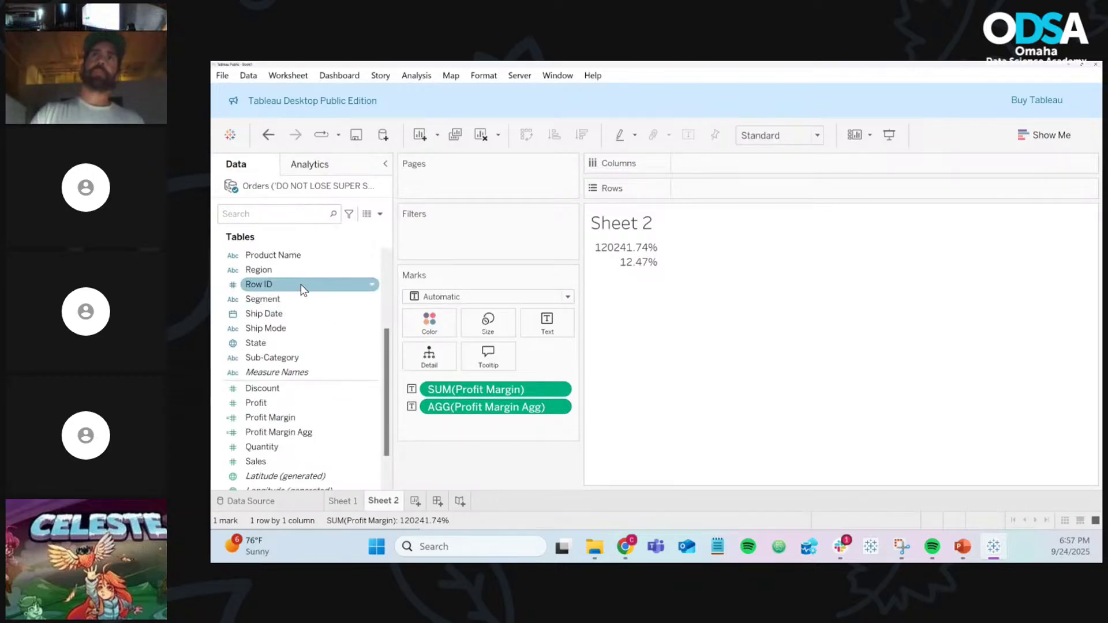
left_click_drag(300, 299, 696, 195)
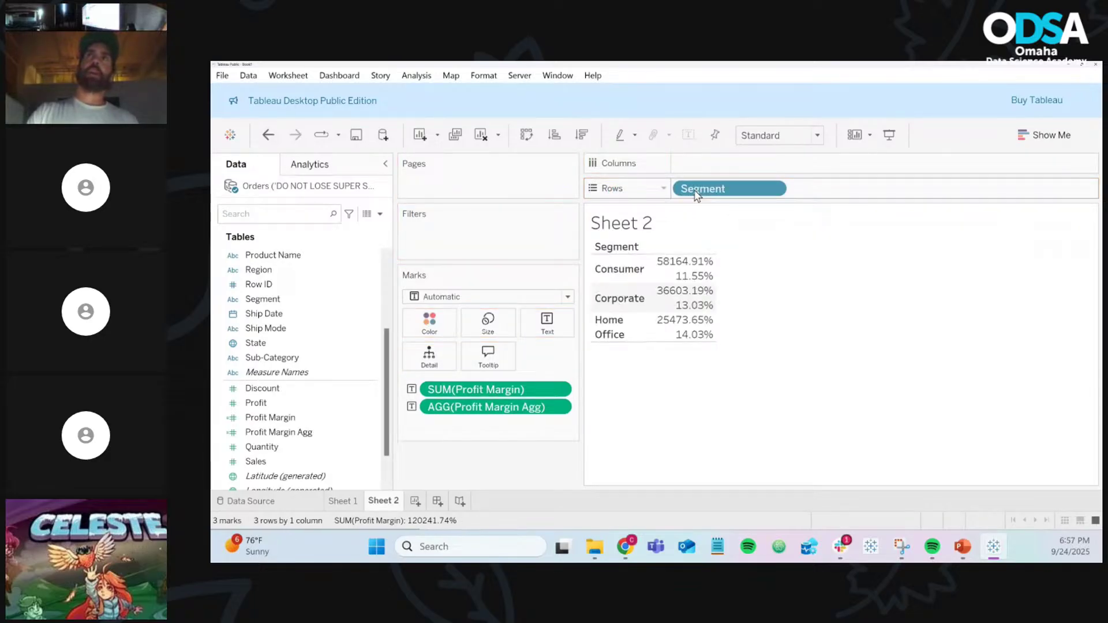
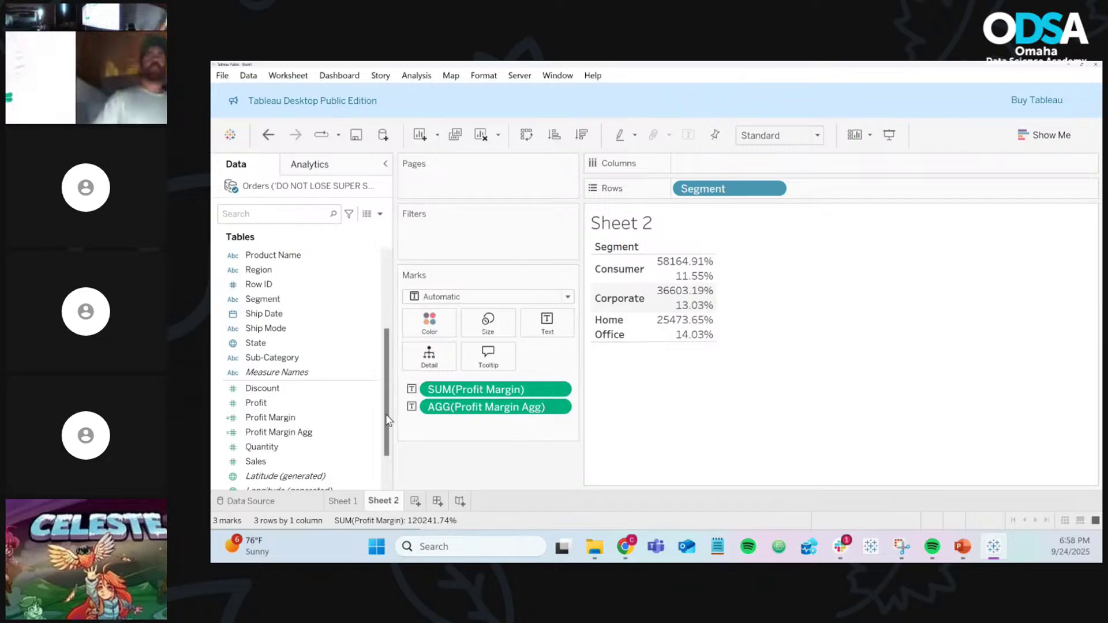
Step: Inspect the Profit Margin calculation, [Profit] / [Sales], and close it unchanged
left_click(370, 420)
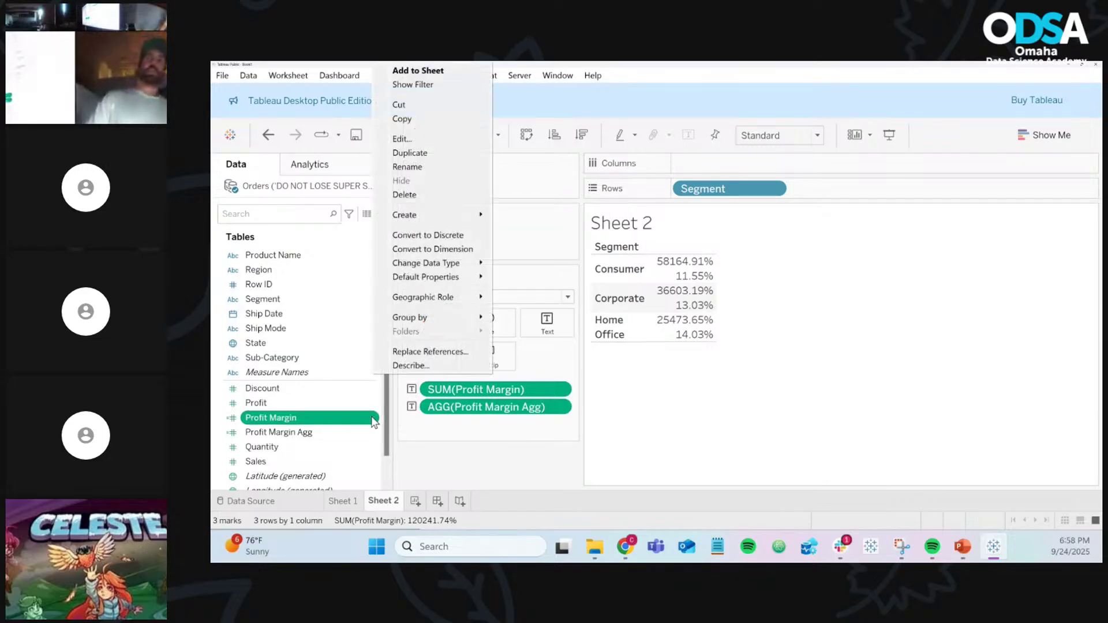
left_click(401, 138)
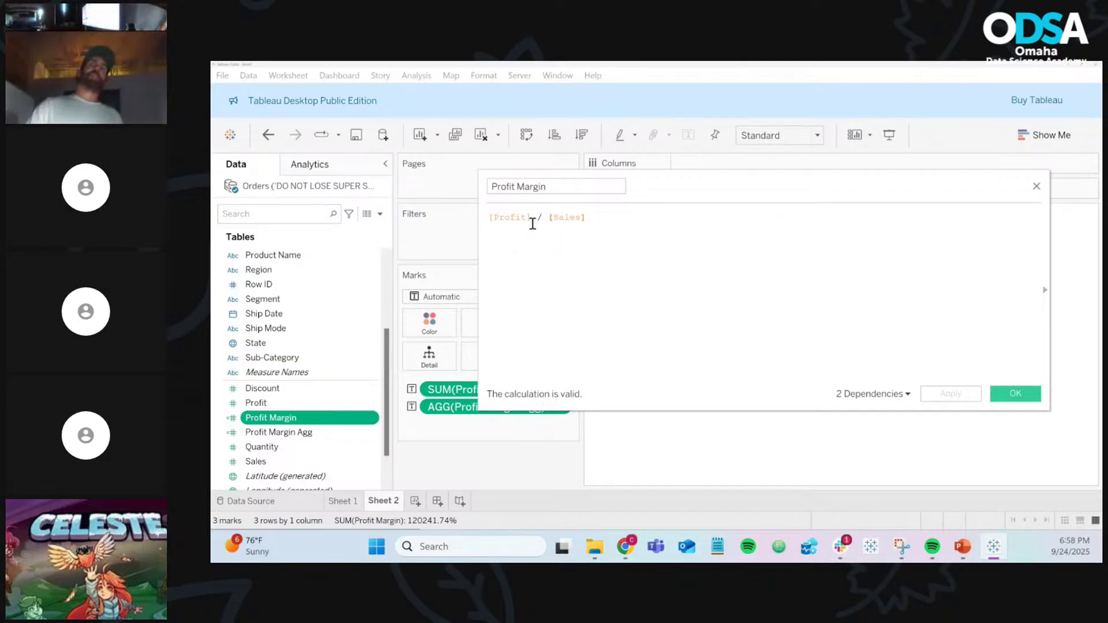
double_click(514, 219)
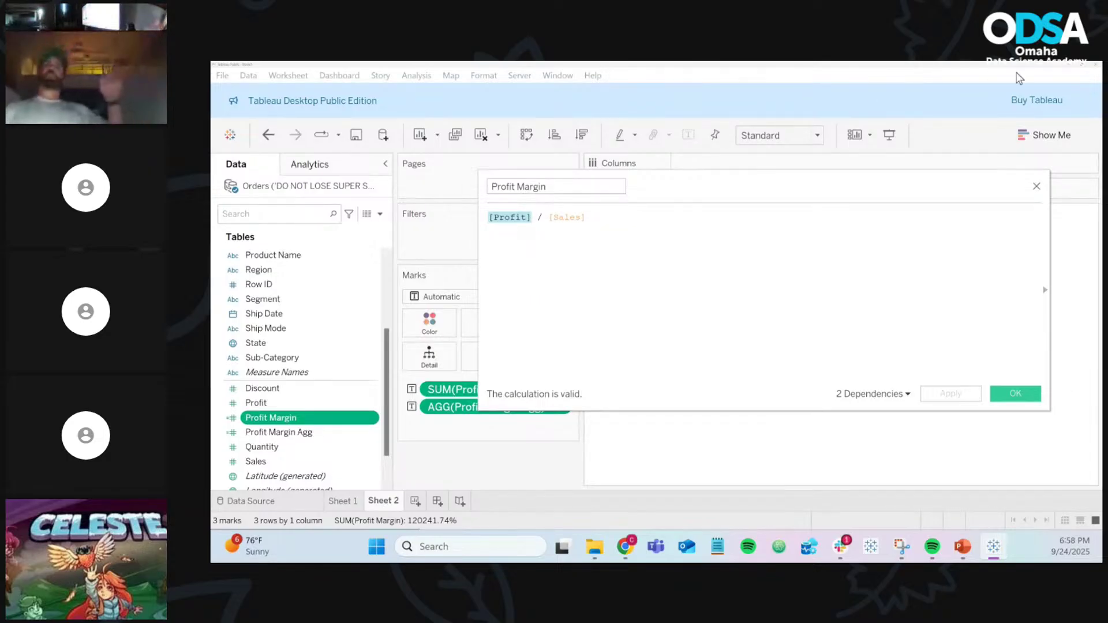
left_click(1036, 187)
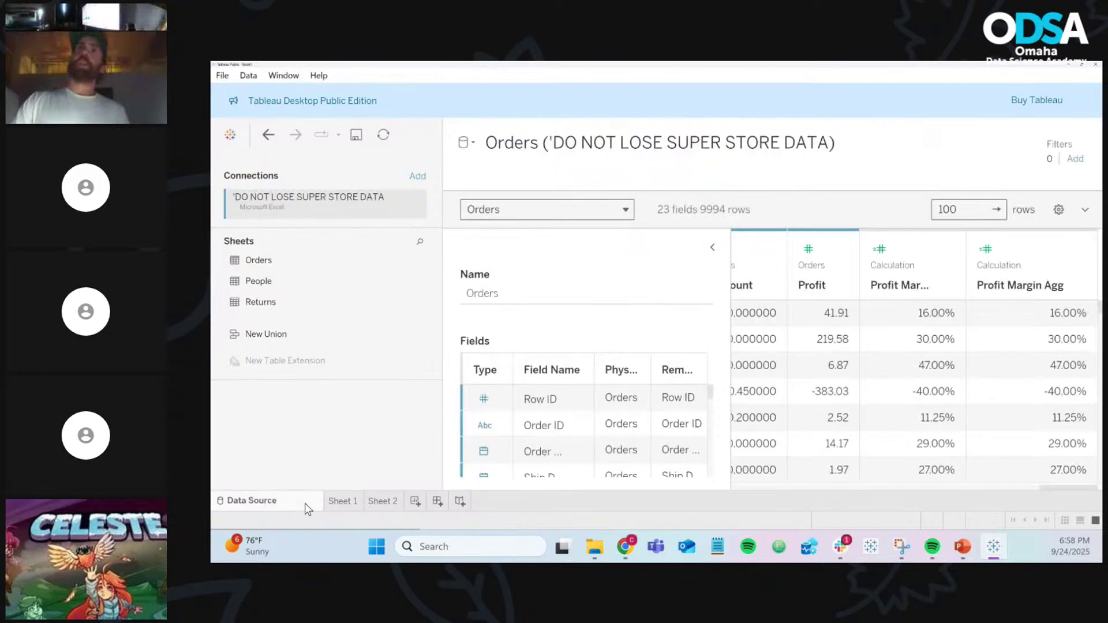
Step: View the Orders data source, then return to Sheet 2 and read the segment mark tooltips
left_click(306, 501)
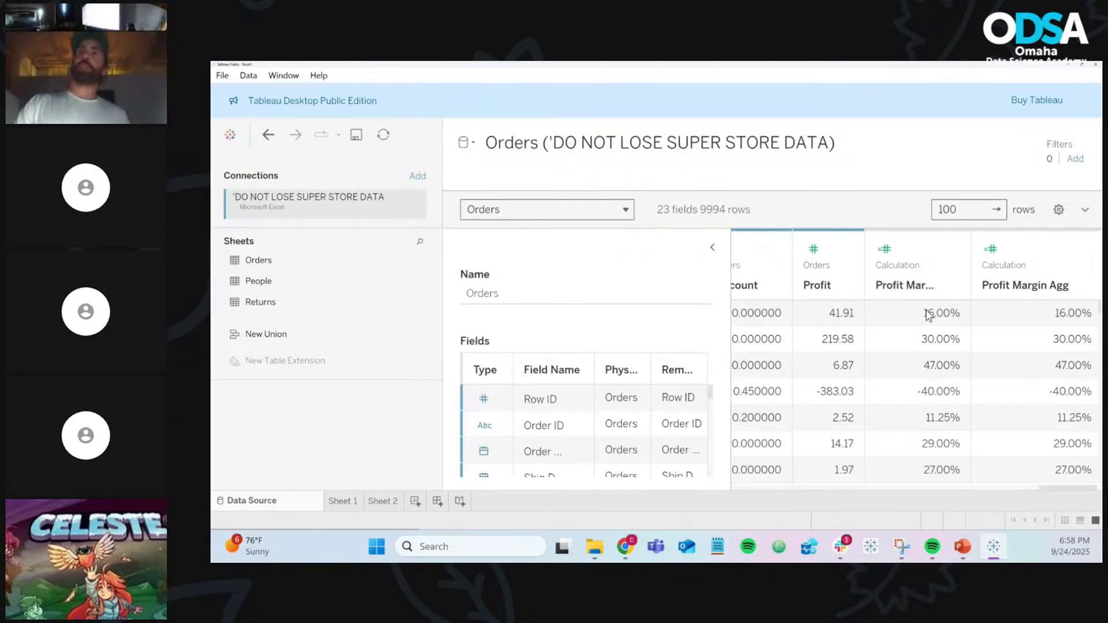
left_click(382, 501)
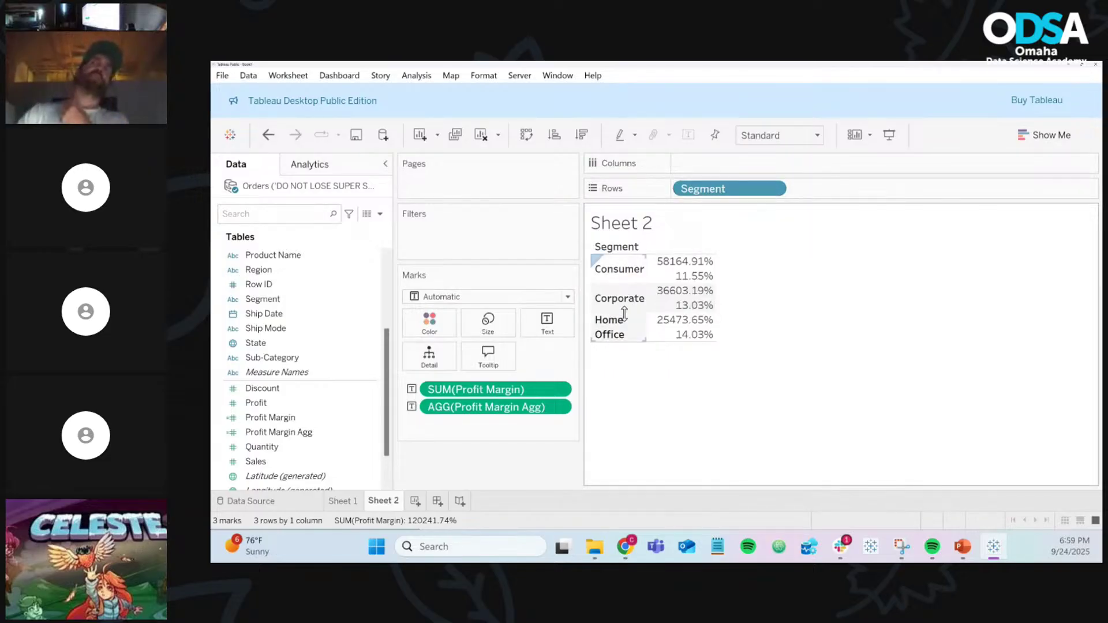
mouse_move(704, 271)
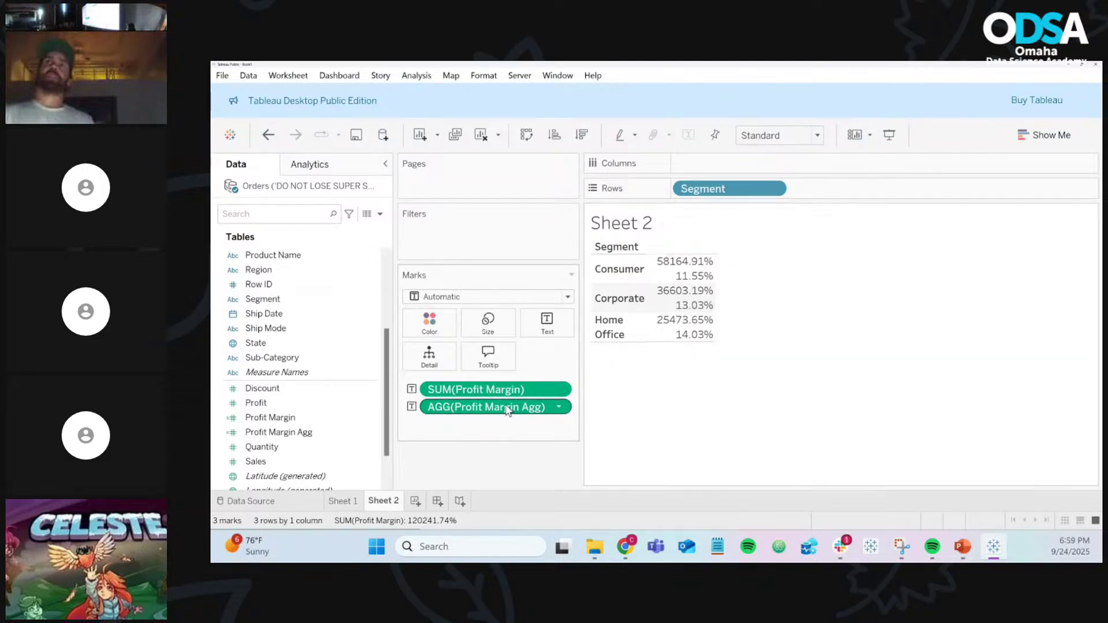
left_click(373, 433)
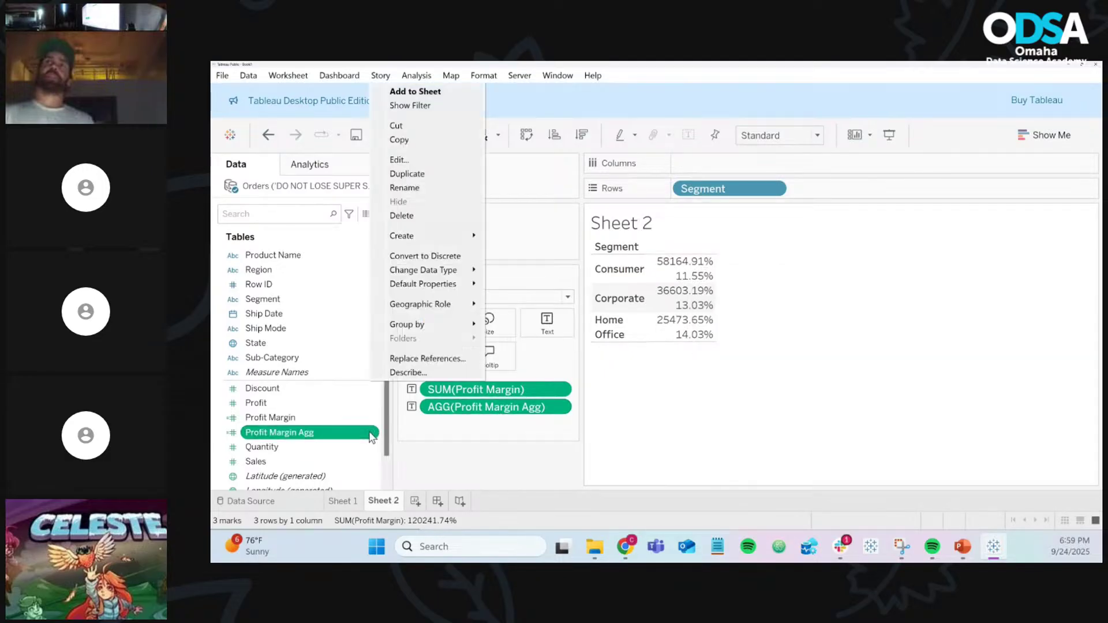
left_click(415, 161)
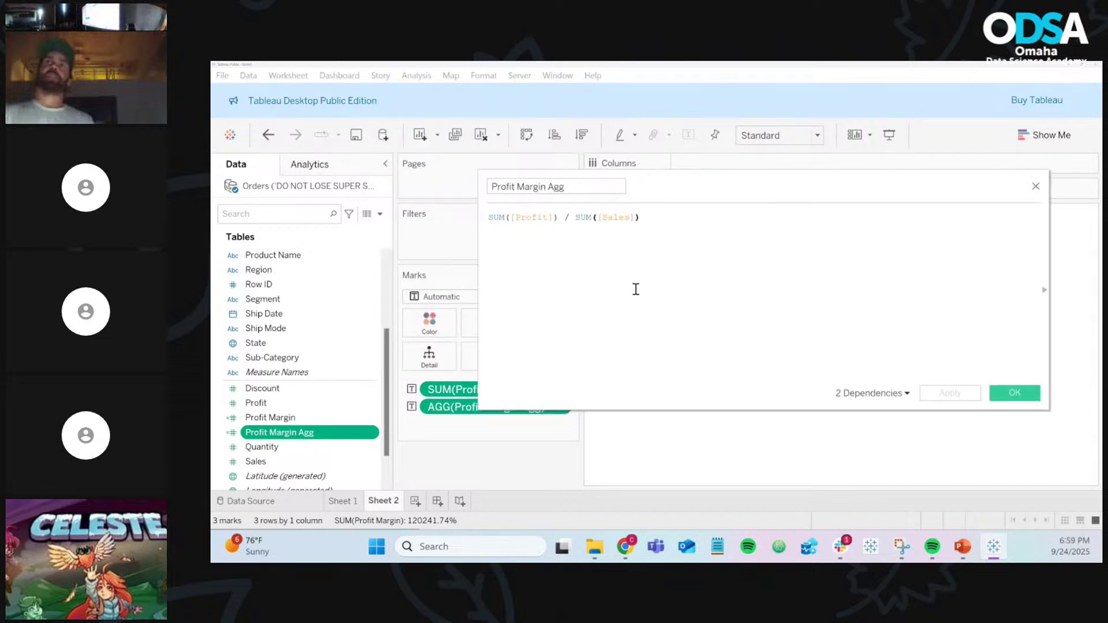
scroll(635, 288, "up", 5)
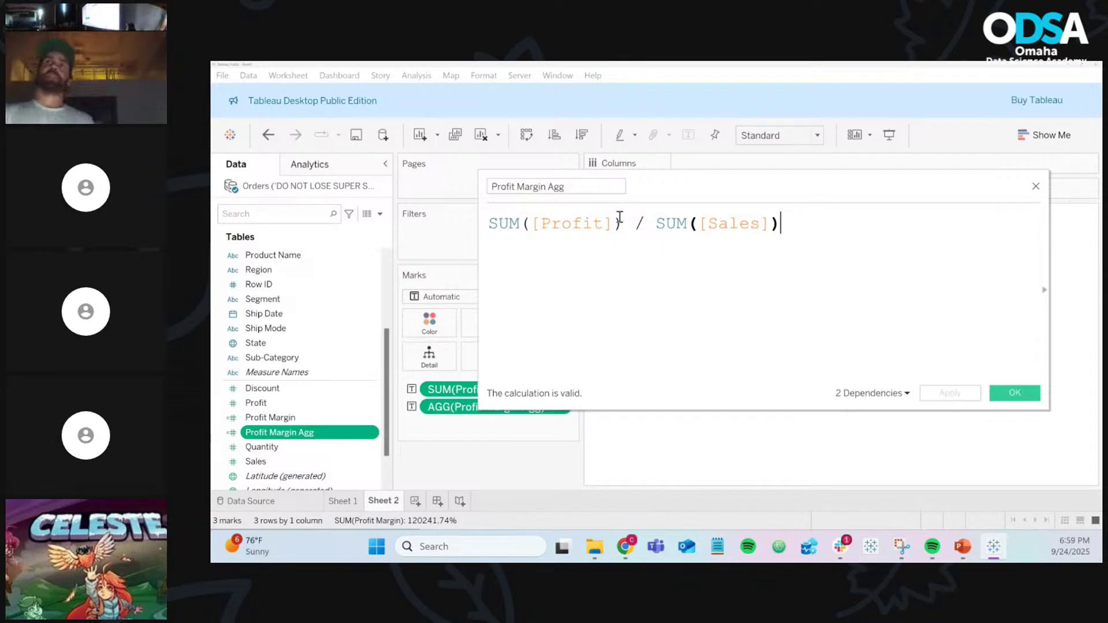
left_click_drag(621, 223, 478, 230)
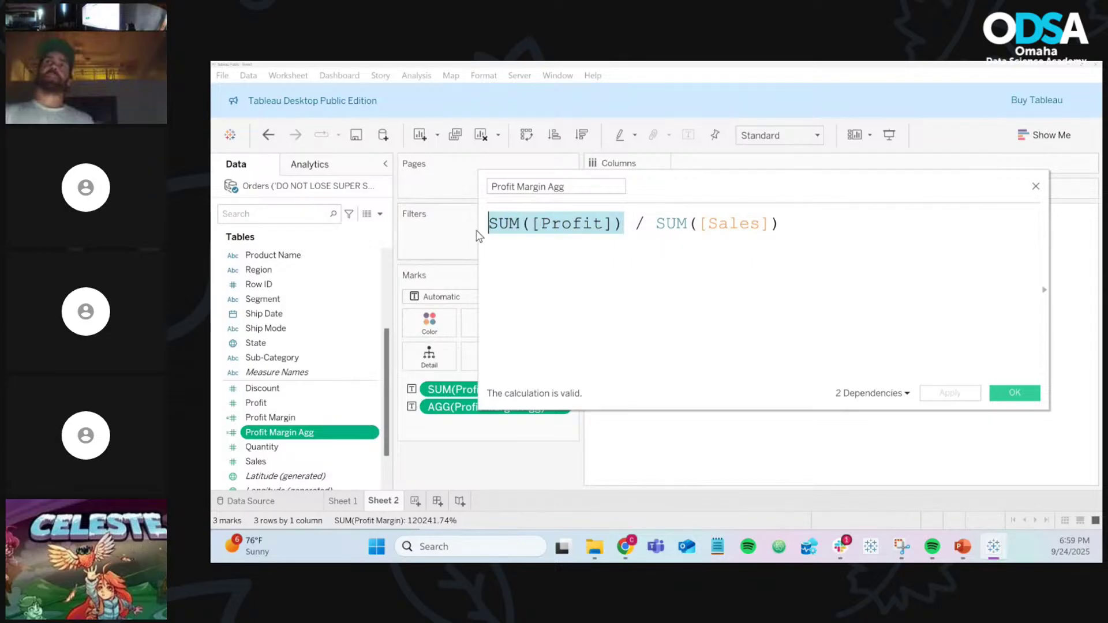
left_click_drag(656, 223, 788, 222)
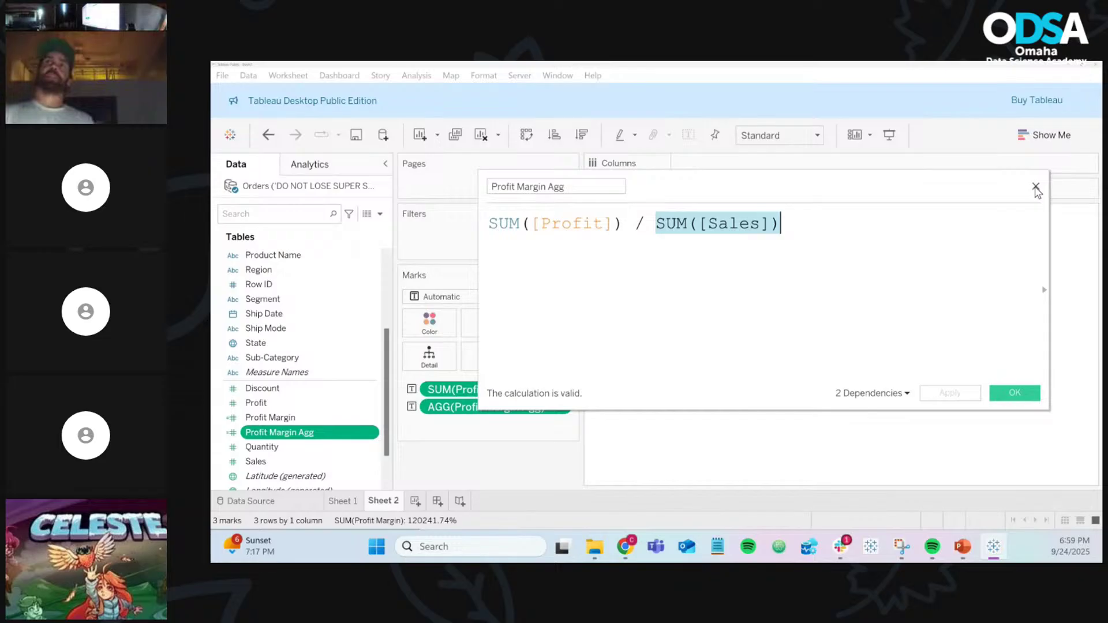
left_click(1036, 189)
mouse_move(708, 278)
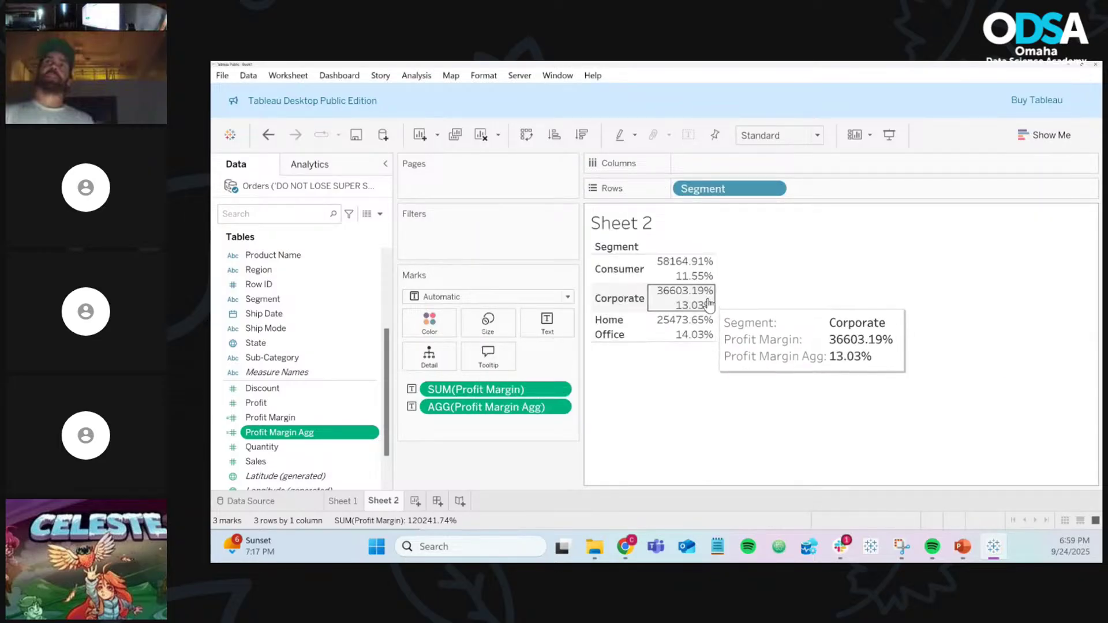
mouse_move(714, 340)
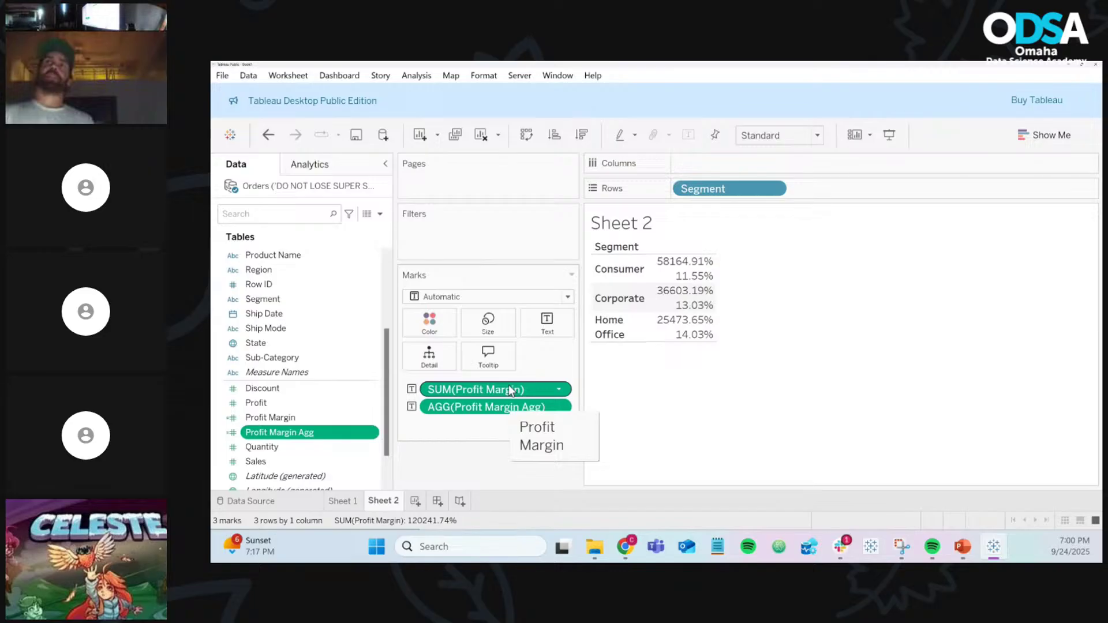
right_click(374, 417)
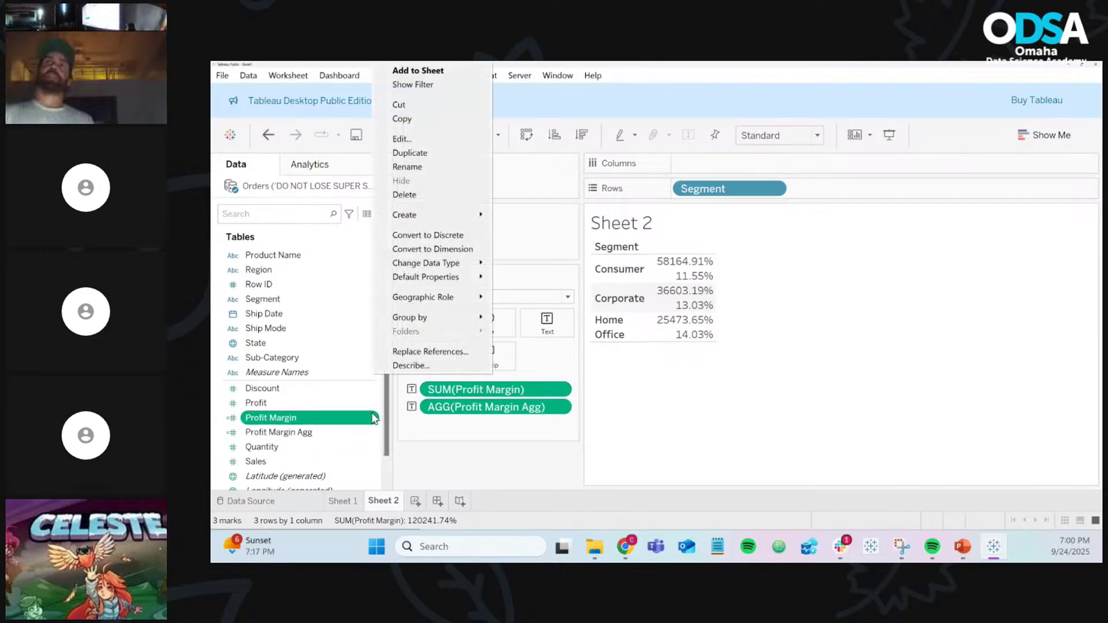
left_click(414, 138)
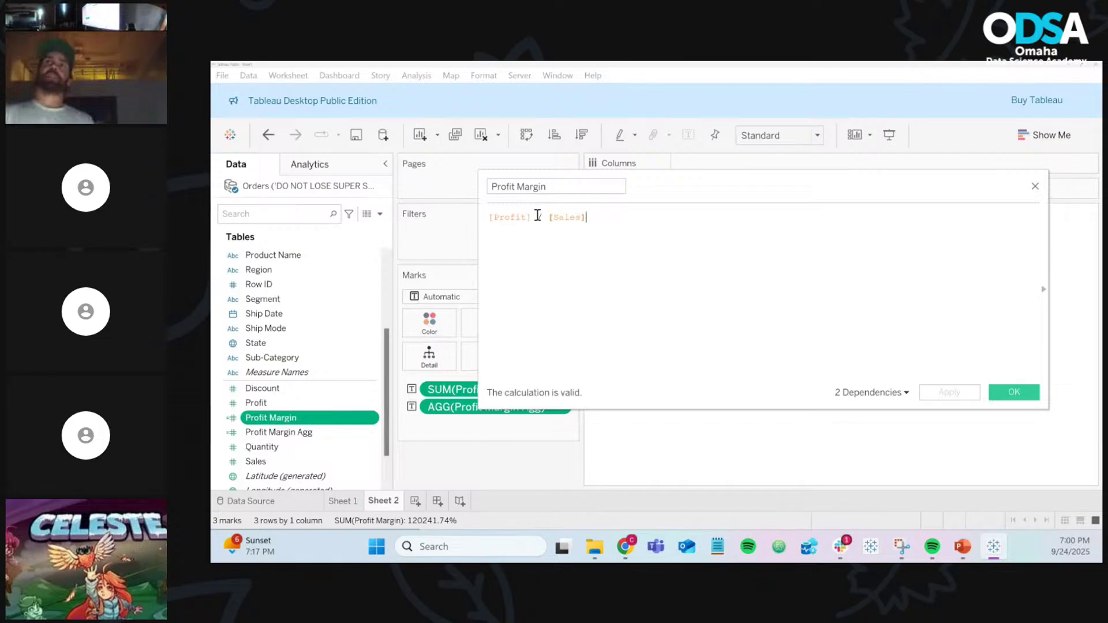
scroll(537, 216, "up", 6, "ctrl")
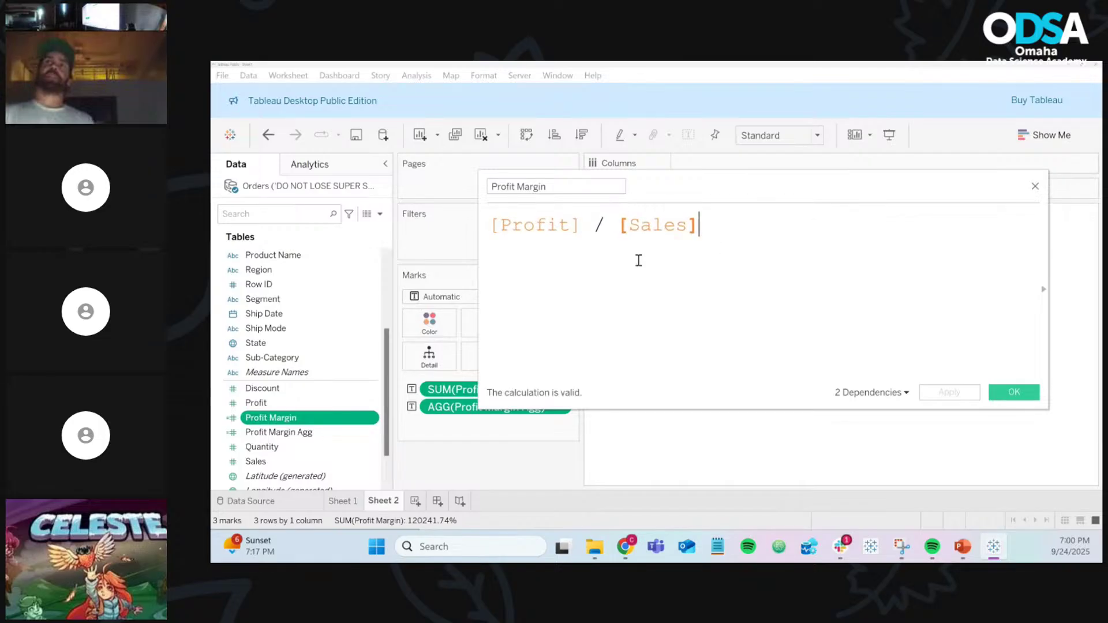
double_click(541, 229)
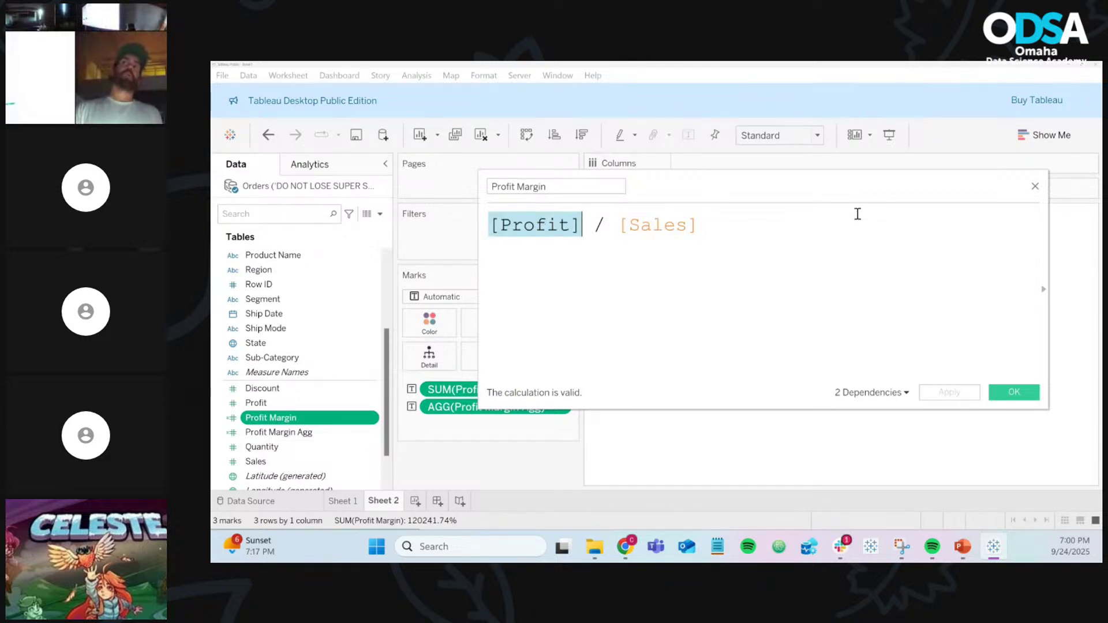
left_click(1034, 186)
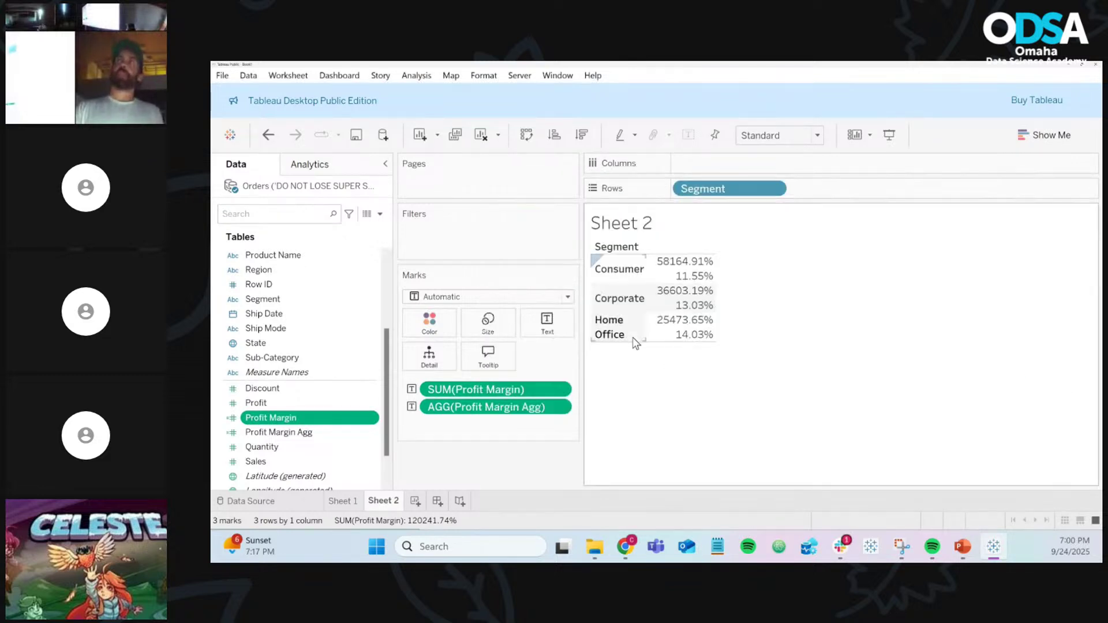
left_click(374, 432)
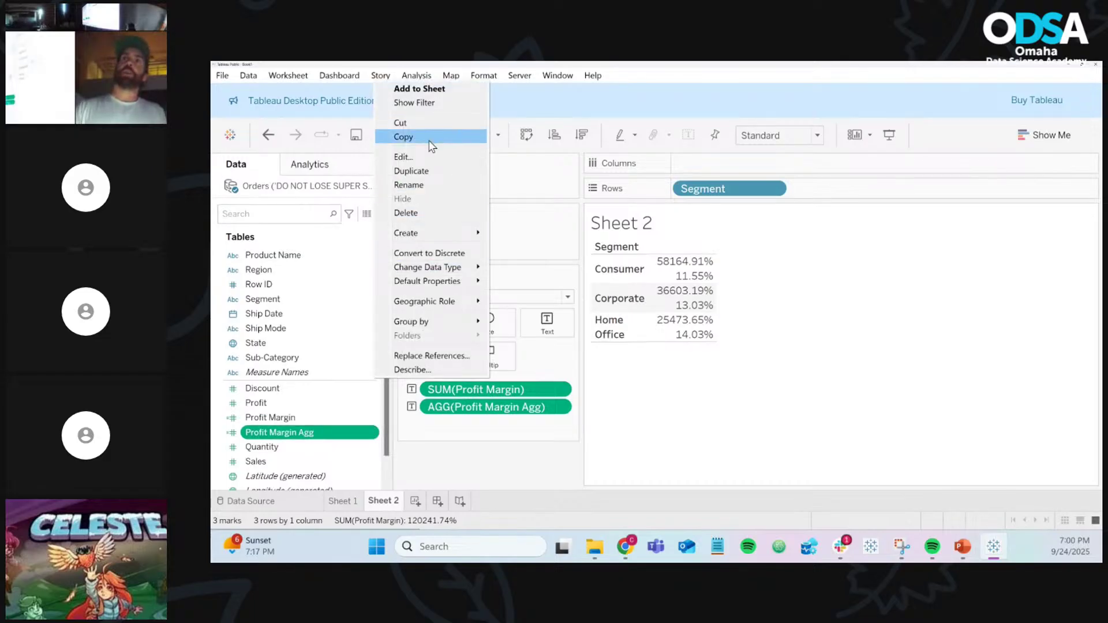
left_click(430, 157)
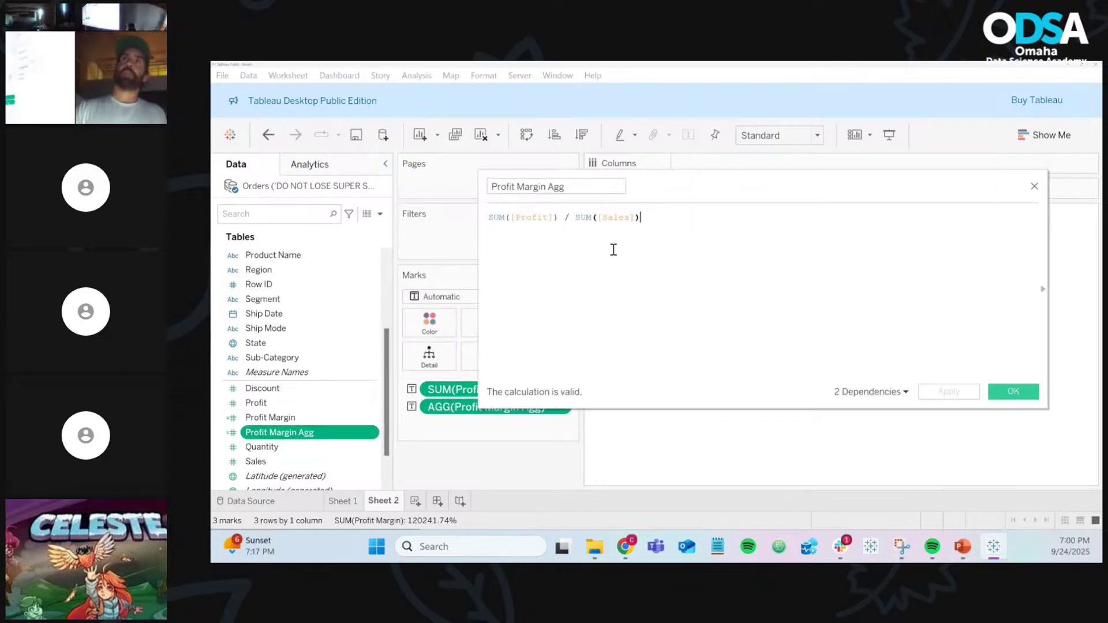
scroll(611, 248, "up", 4)
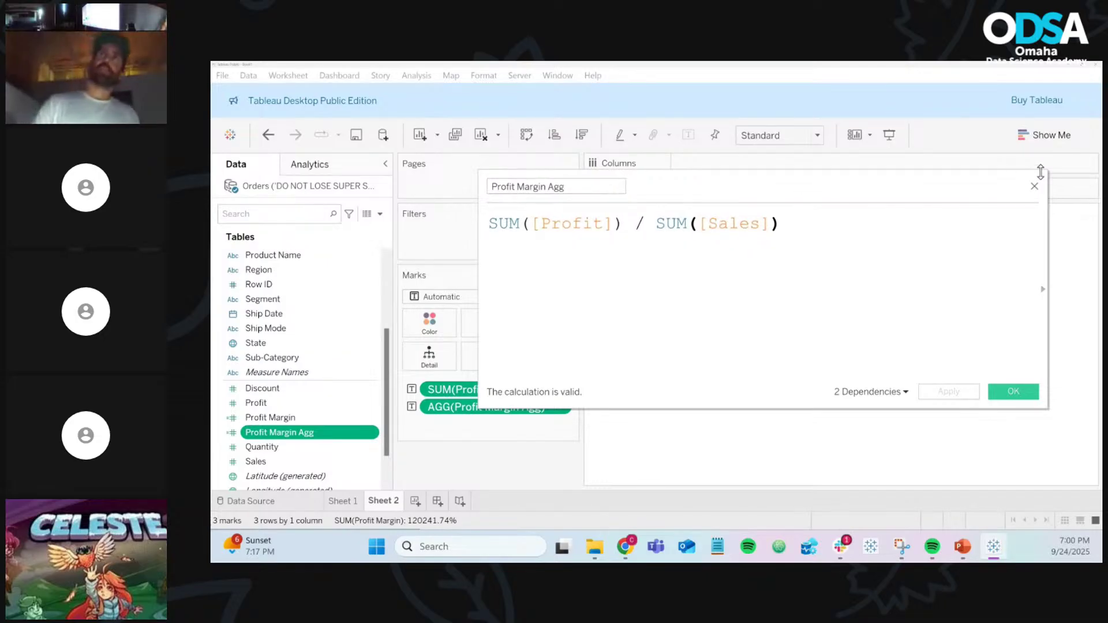
left_click(1036, 190)
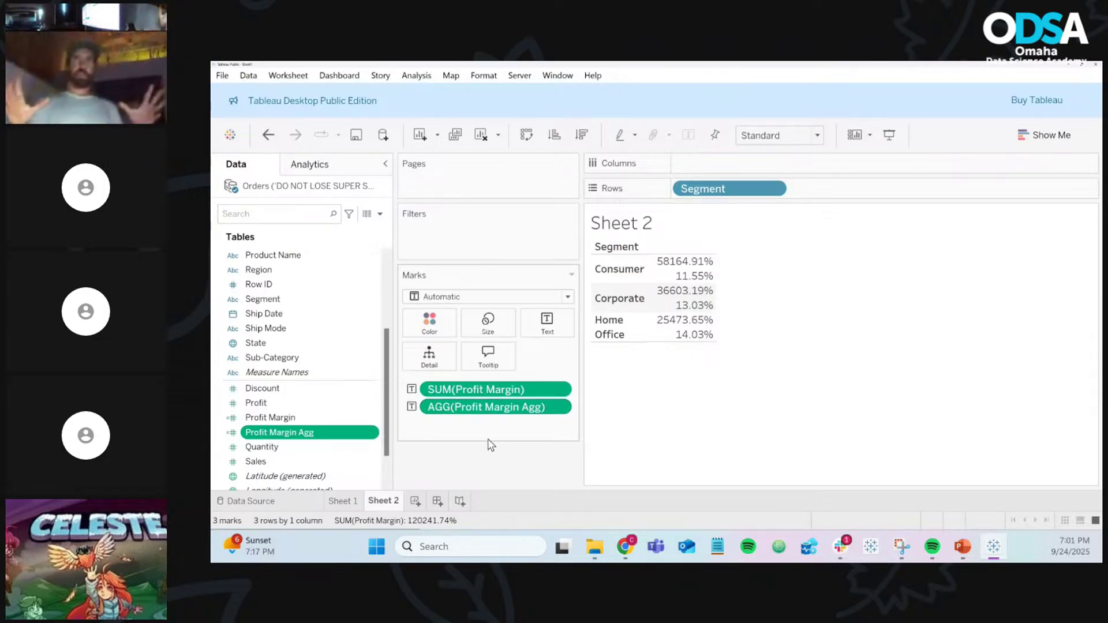
left_click(415, 500)
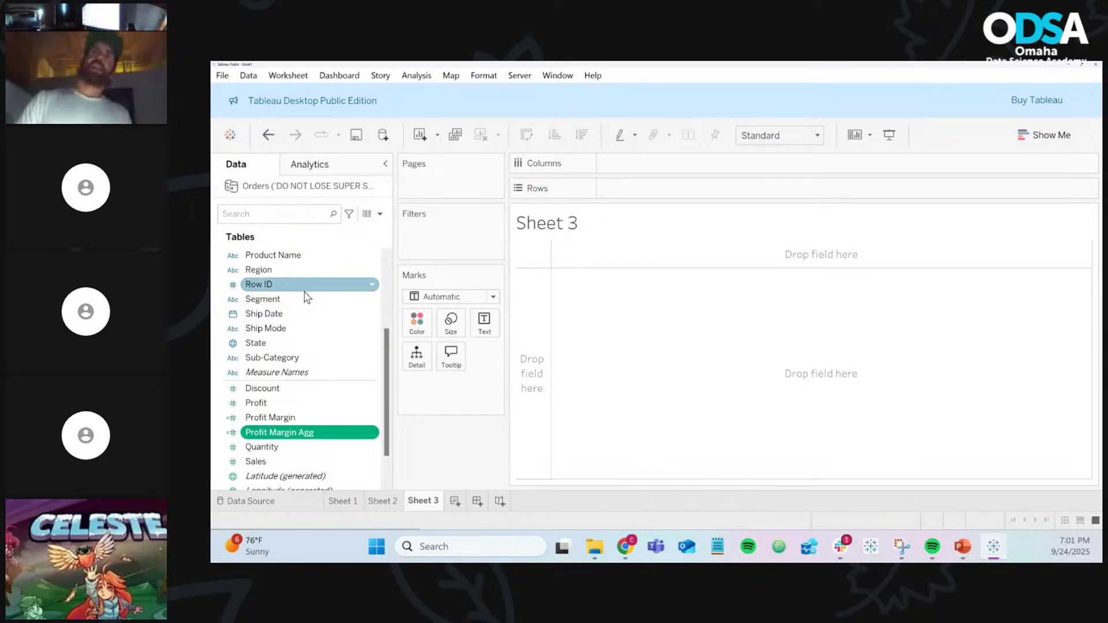
Step: Put Sub-Category on Rows and SUM(Sales) on Columns to form horizontal bars
scroll(304, 297, "up", 1)
scroll(304, 300, "up", 1)
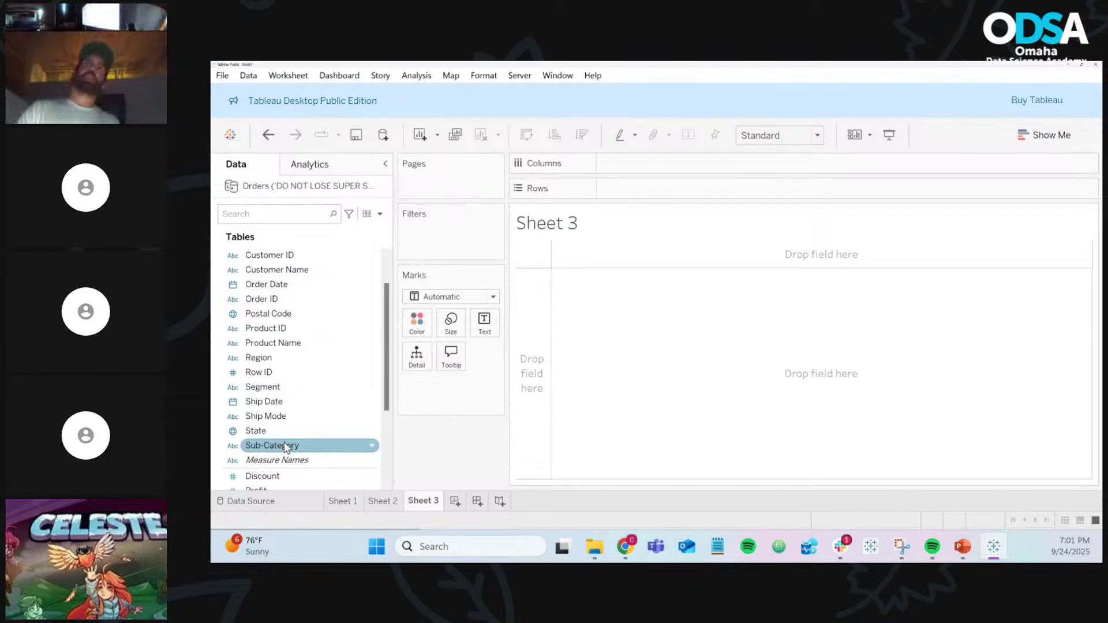
left_click_drag(286, 448, 650, 188)
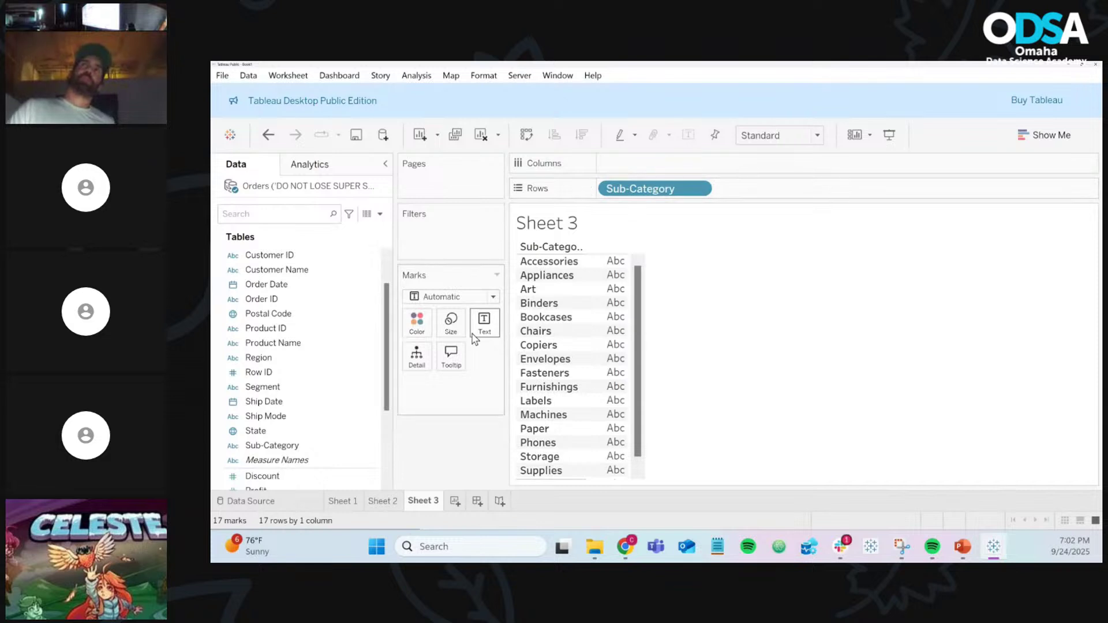
scroll(294, 398, "down", 3)
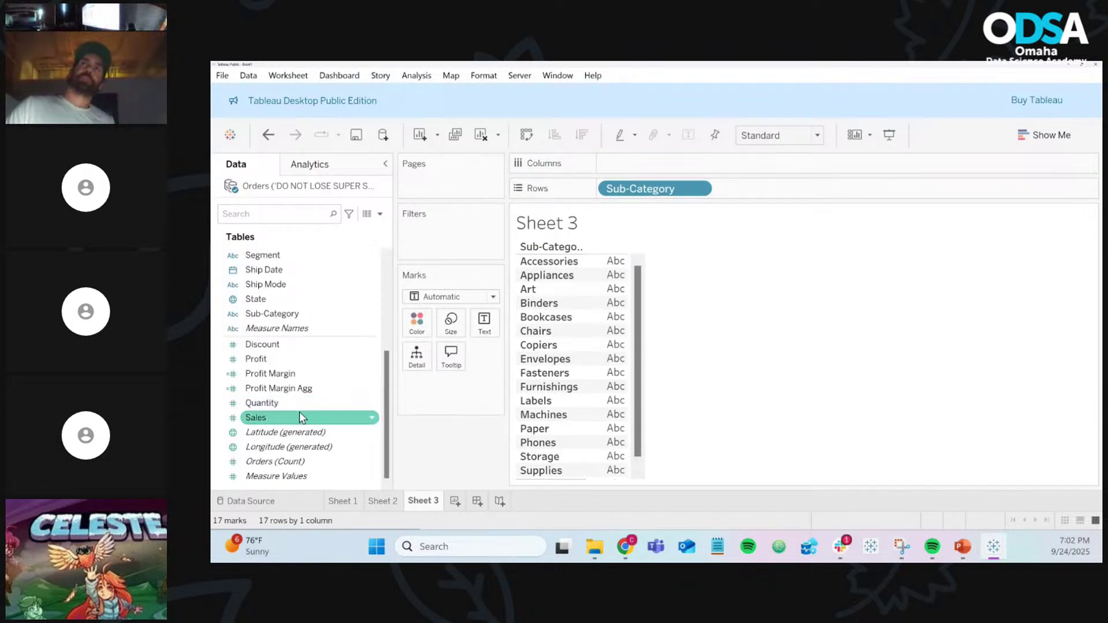
left_click_drag(287, 418, 639, 165)
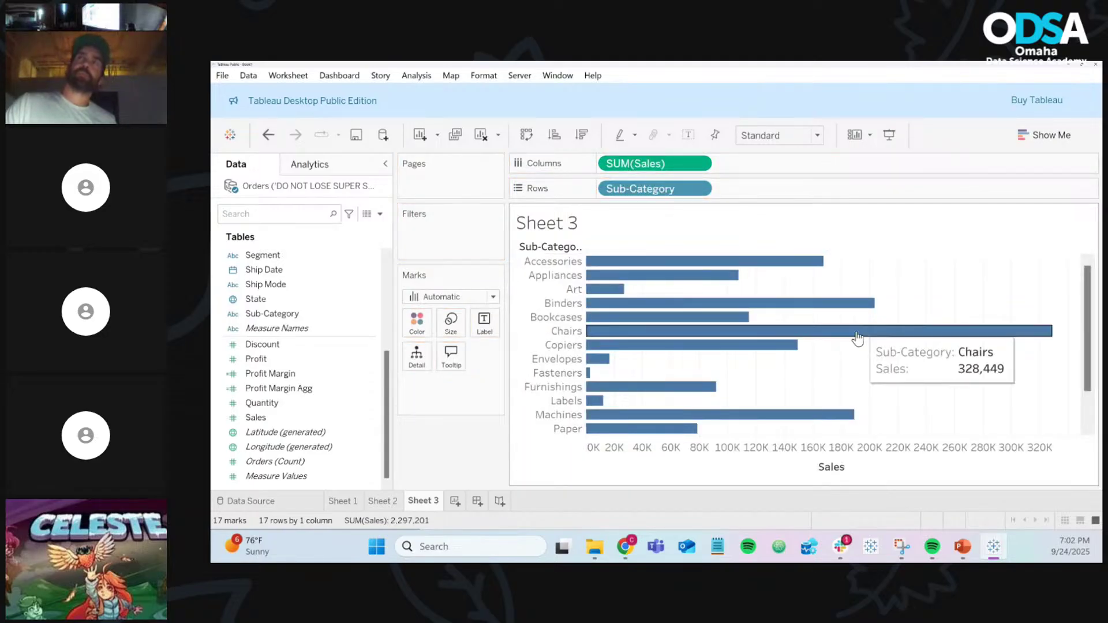
scroll(950, 393, "down", 3)
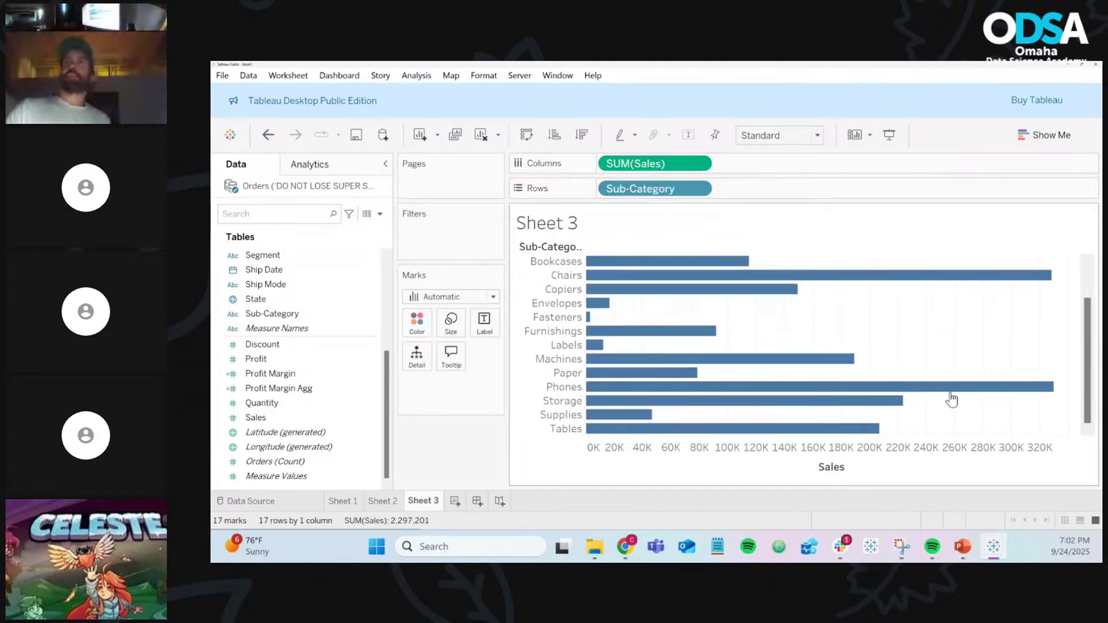
scroll(950, 394, "up", 3)
scroll(950, 394, "down", 3)
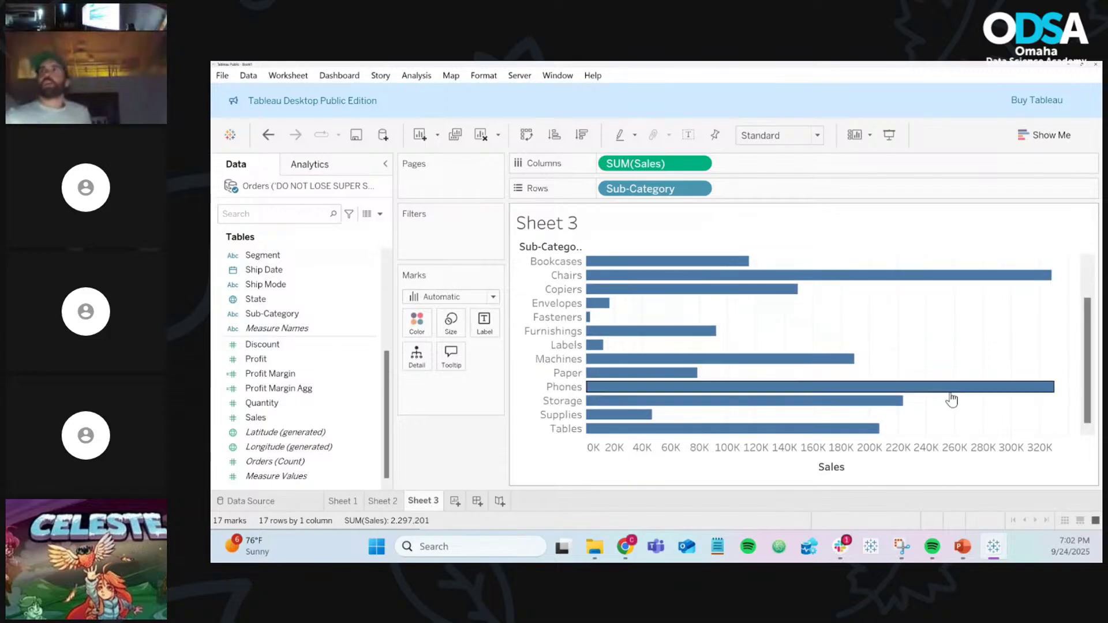
left_click(815, 136)
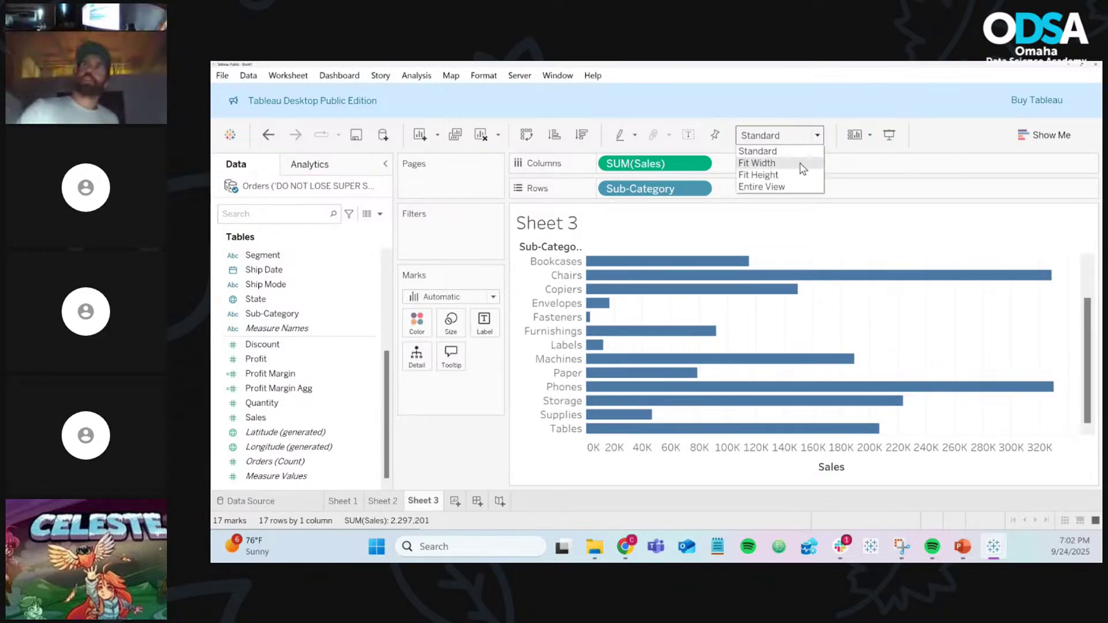
left_click(788, 195)
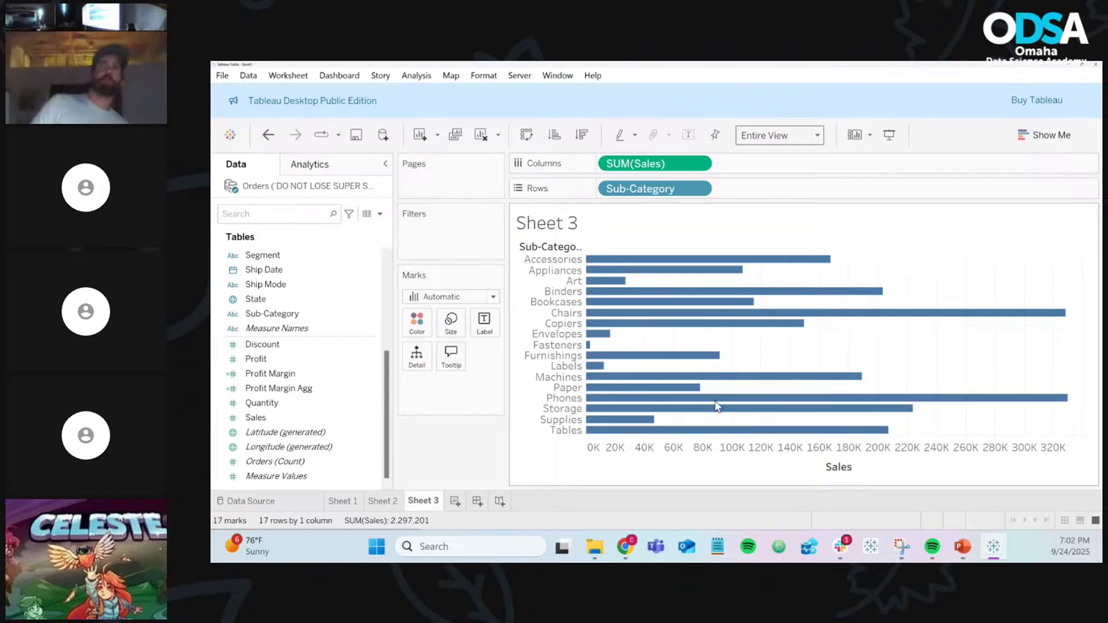
mouse_move(667, 390)
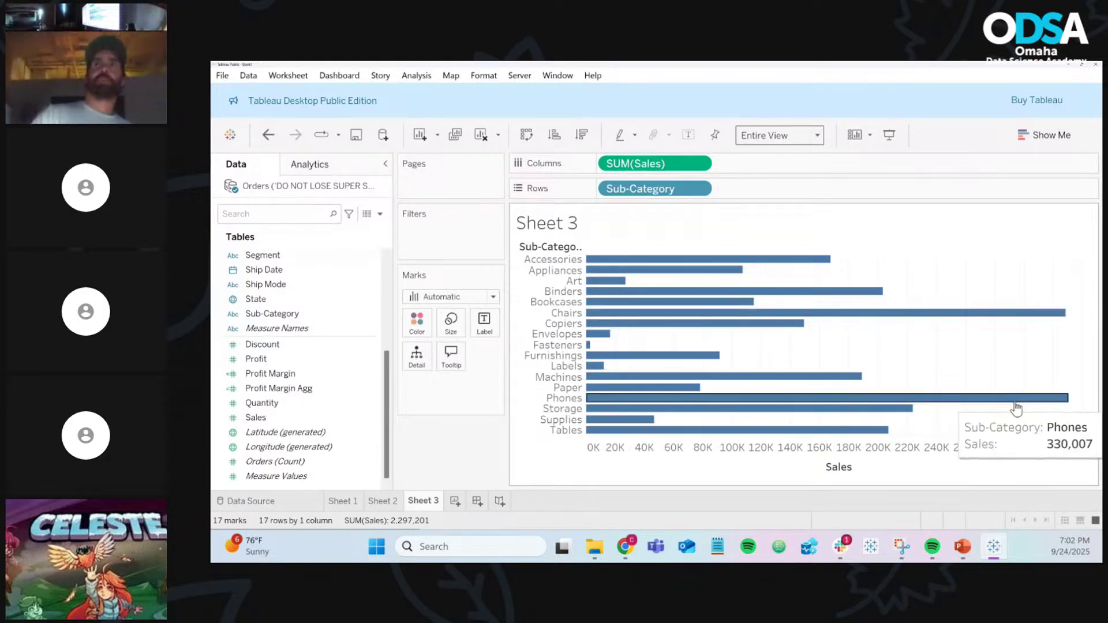
mouse_move(588, 343)
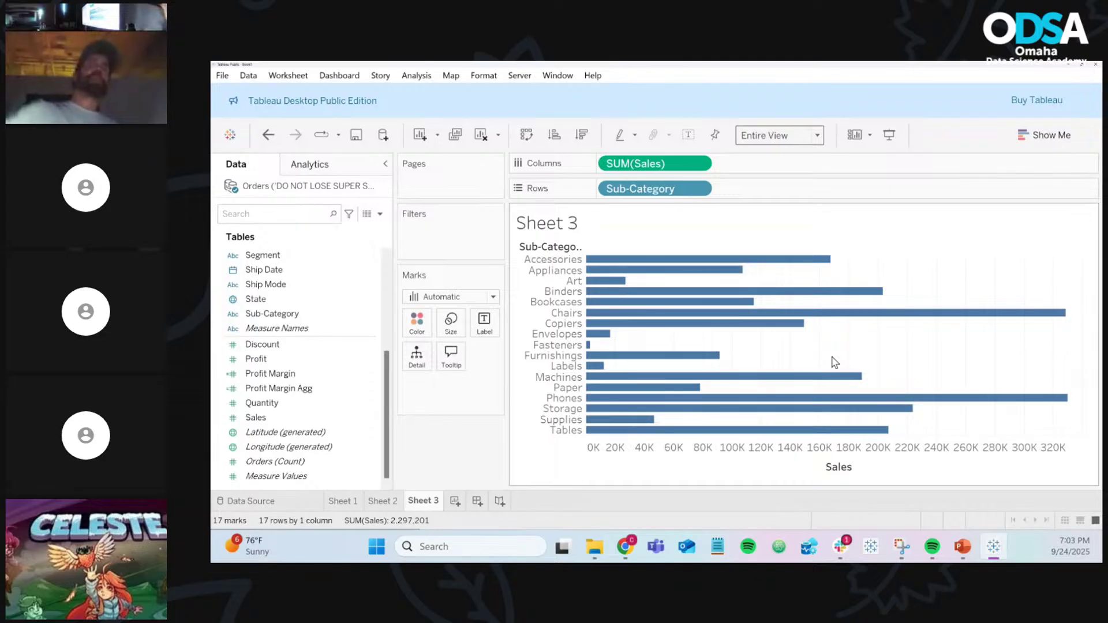
mouse_move(699, 384)
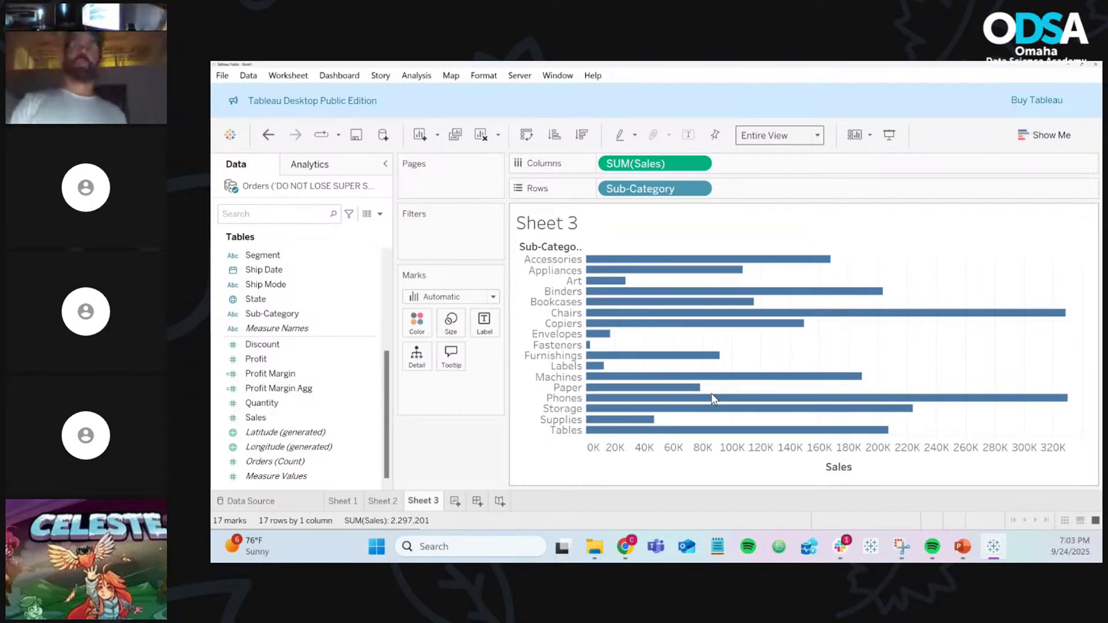
Step: Colour the Sales bars by Sub-Category, adding a sub-category legend
left_click(684, 388)
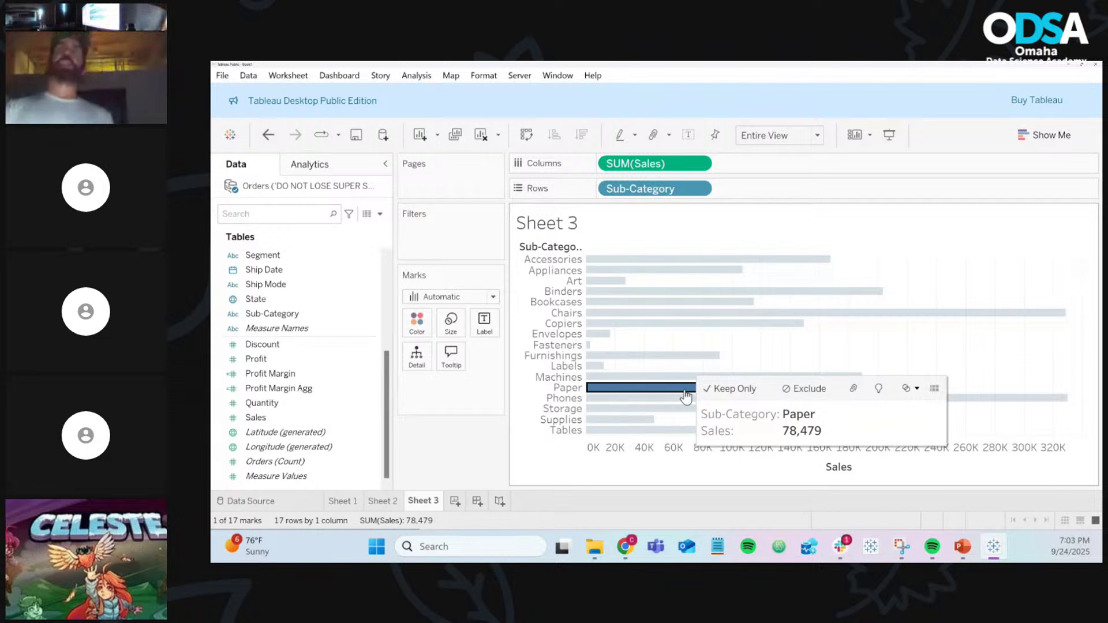
left_click(684, 392)
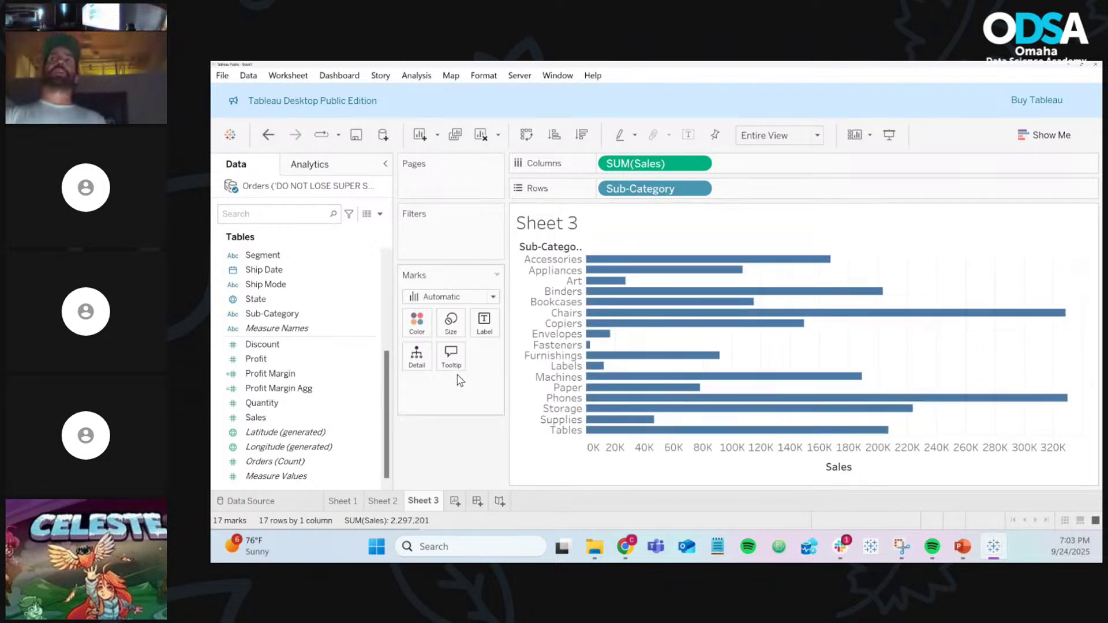
scroll(340, 355, "up", 4)
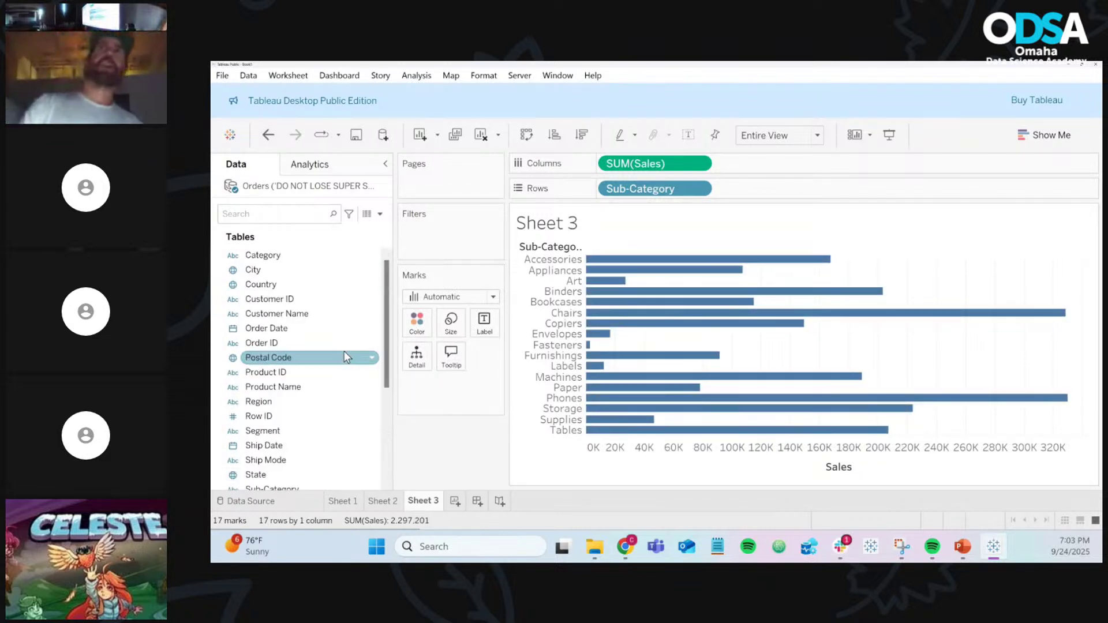
scroll(345, 358, "down", 1)
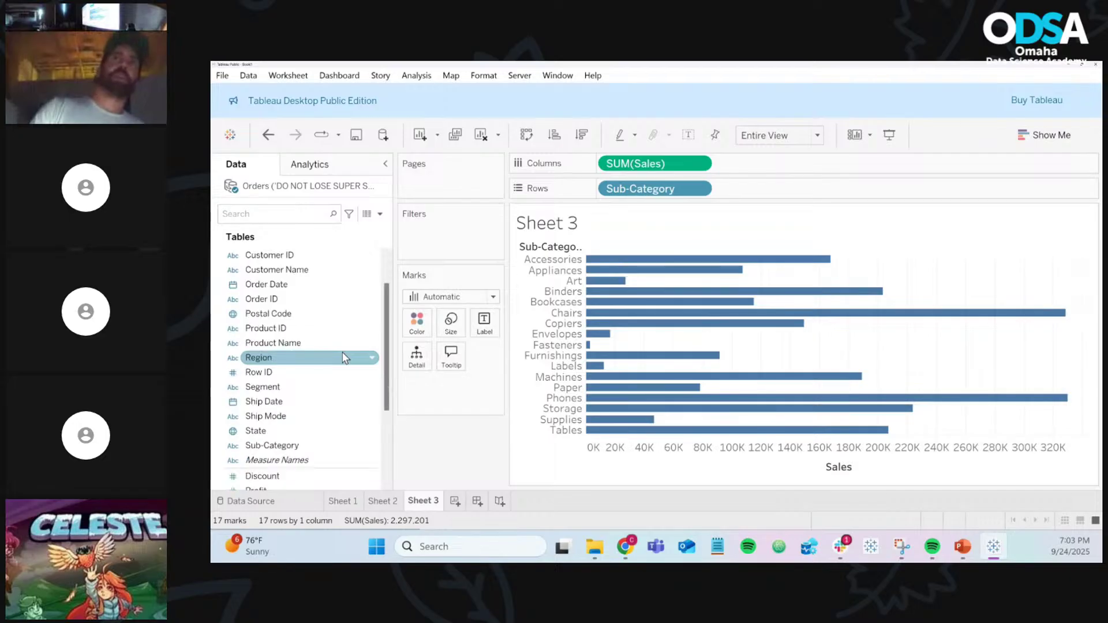
left_click(297, 448)
left_click_drag(296, 448, 415, 328)
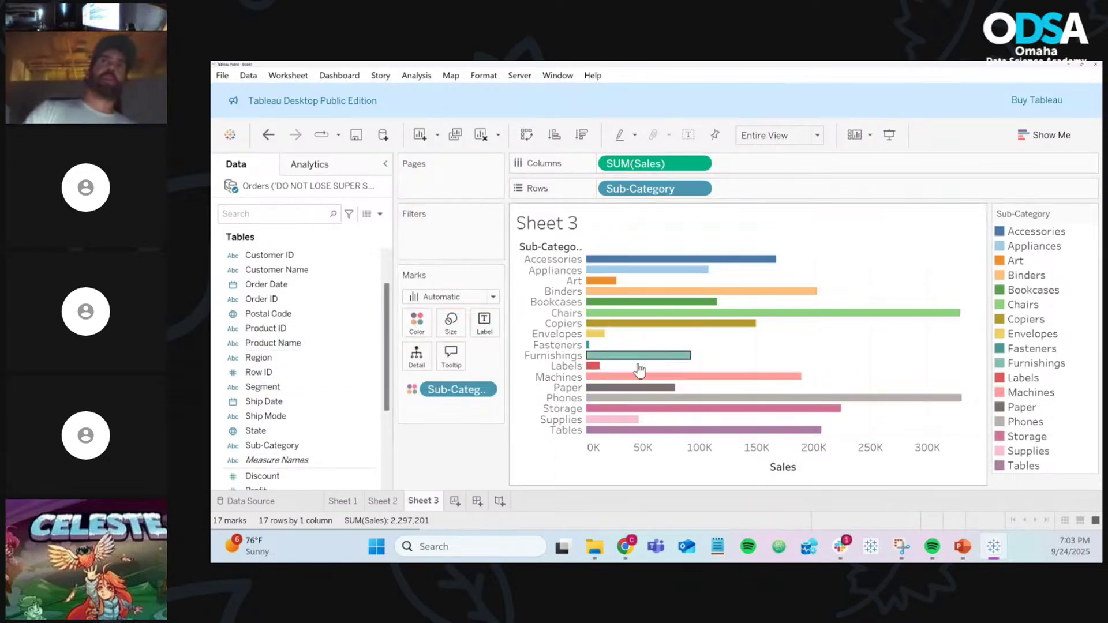
Step: Try dark blue for Appliances and Art in Edit Colors, cancel, then remove the Sub-Category colouring
mouse_move(659, 381)
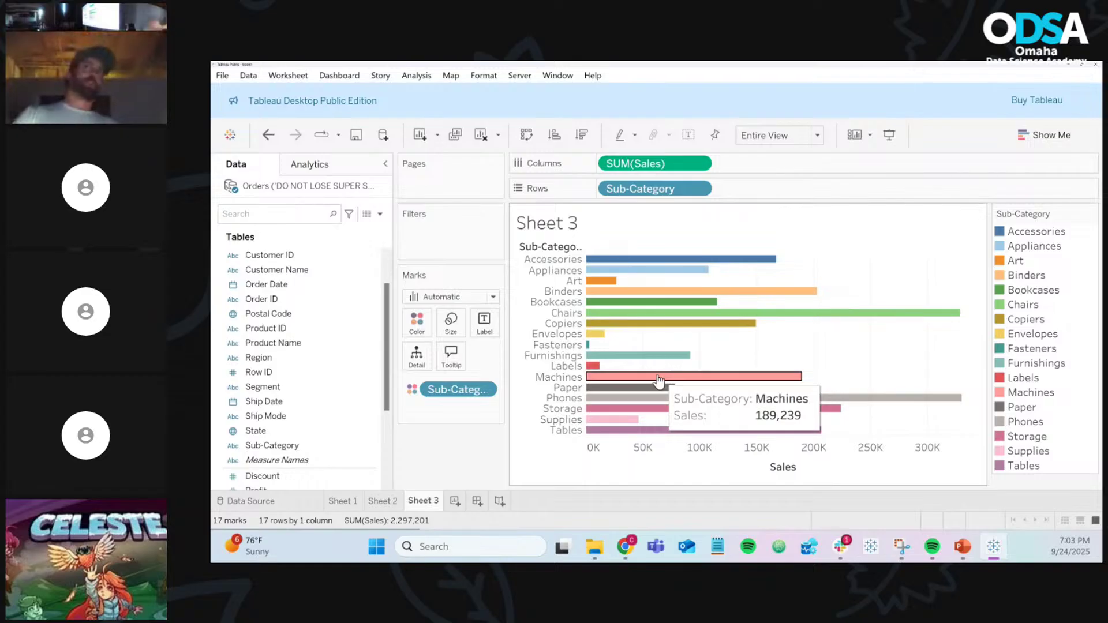
left_click(406, 332)
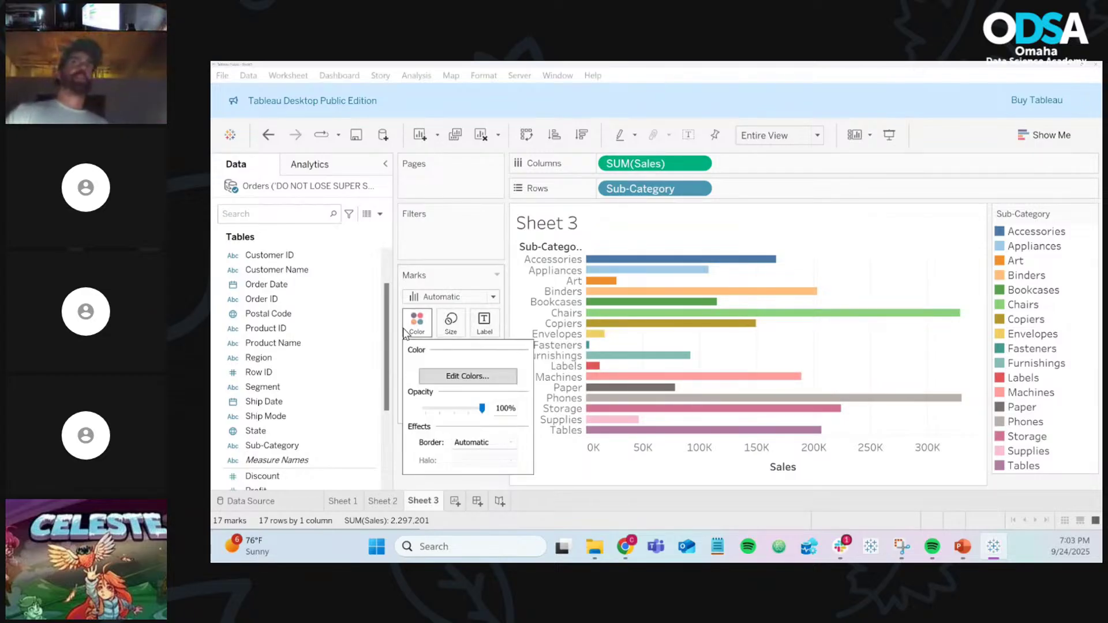
left_click(461, 378)
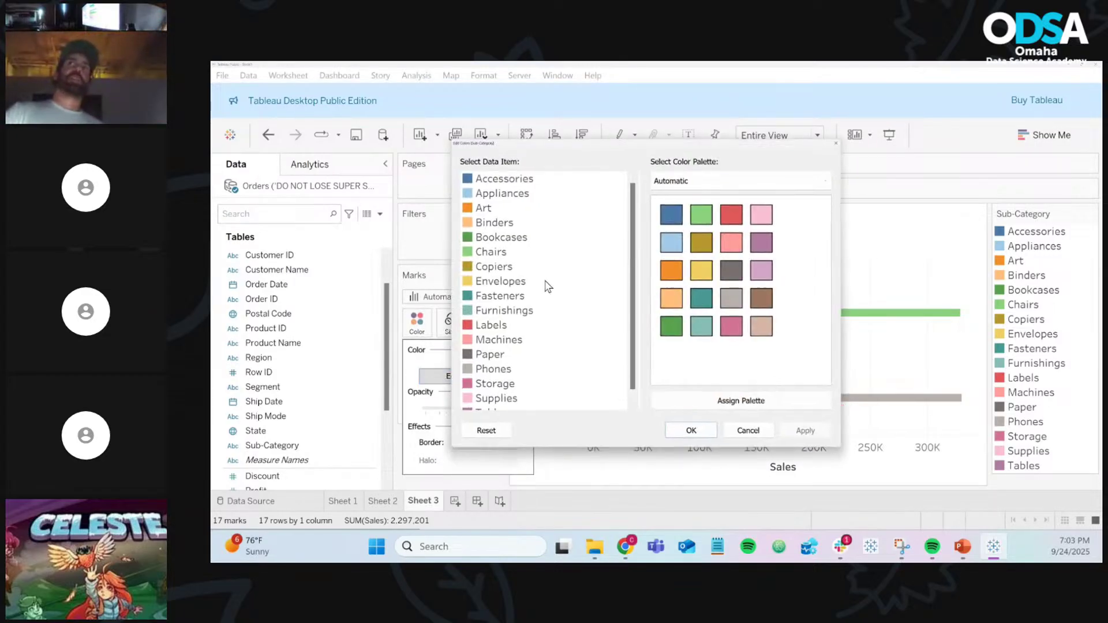
left_click(514, 194)
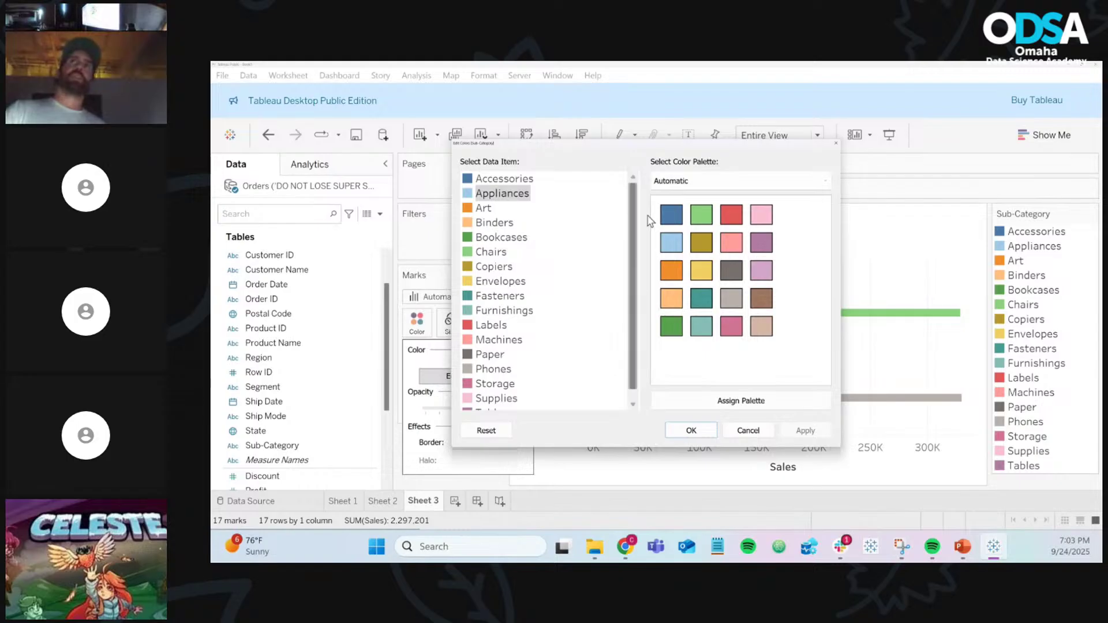
left_click(671, 214)
left_click(485, 209)
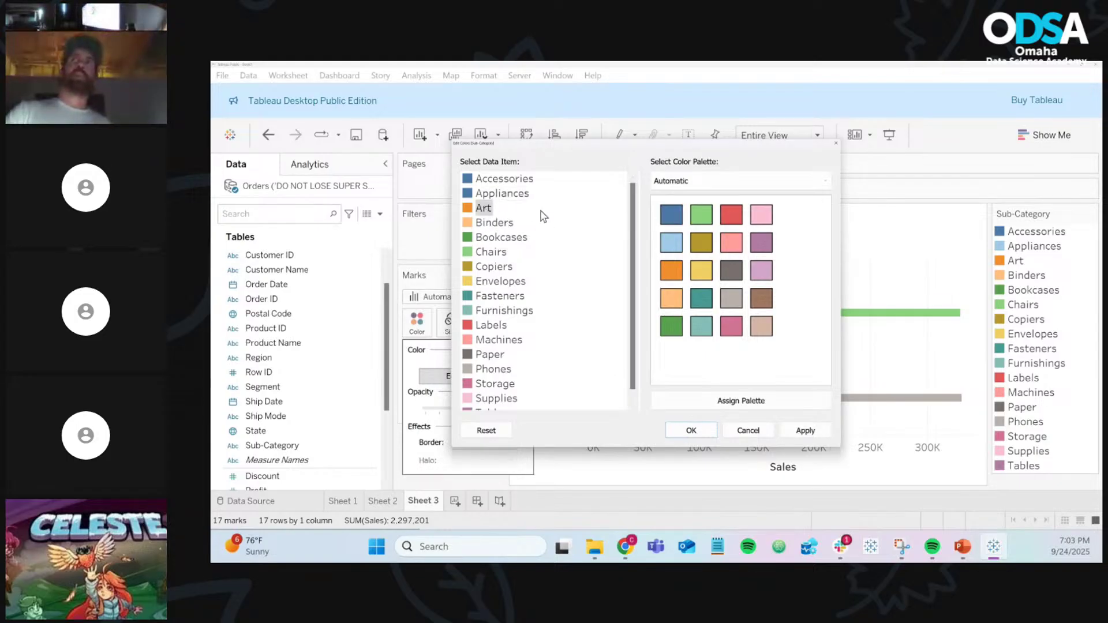
left_click(671, 214)
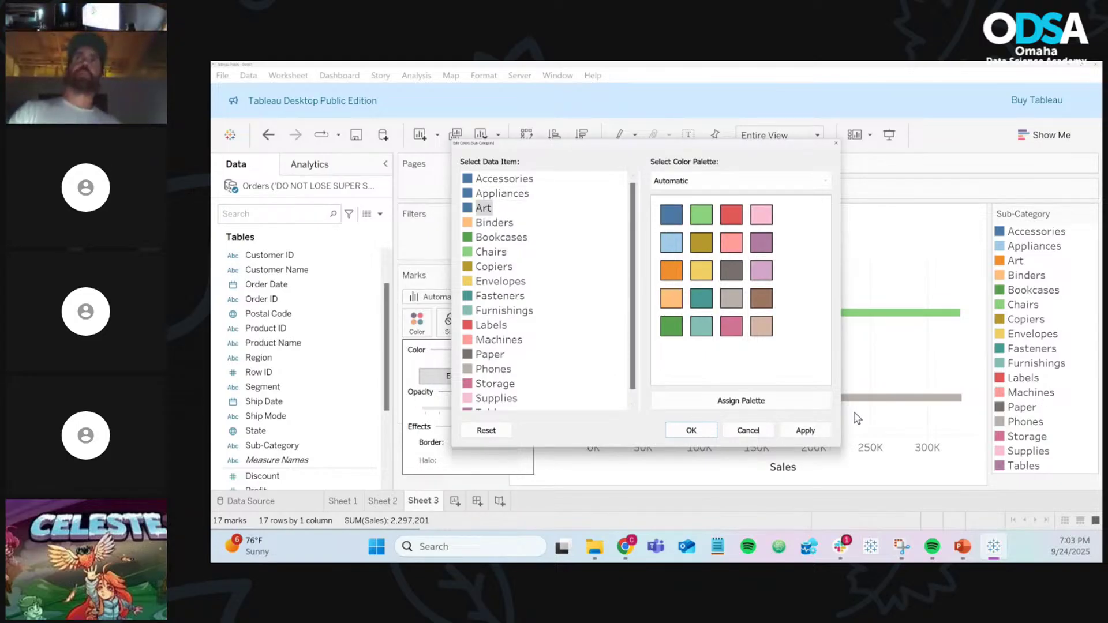
left_click(762, 433)
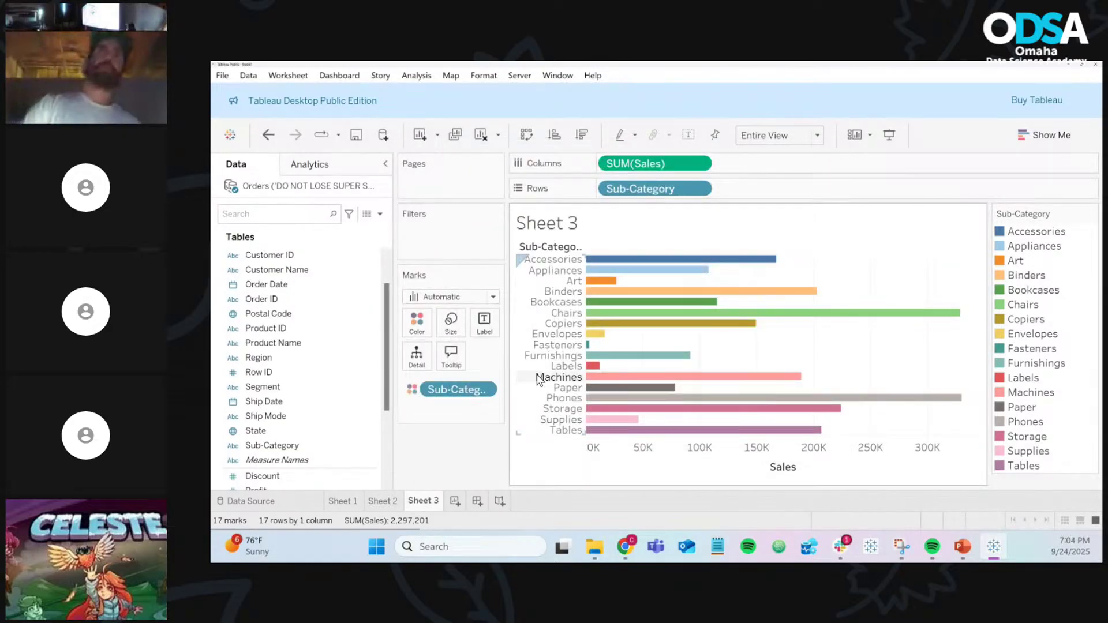
left_click_drag(456, 390, 460, 447)
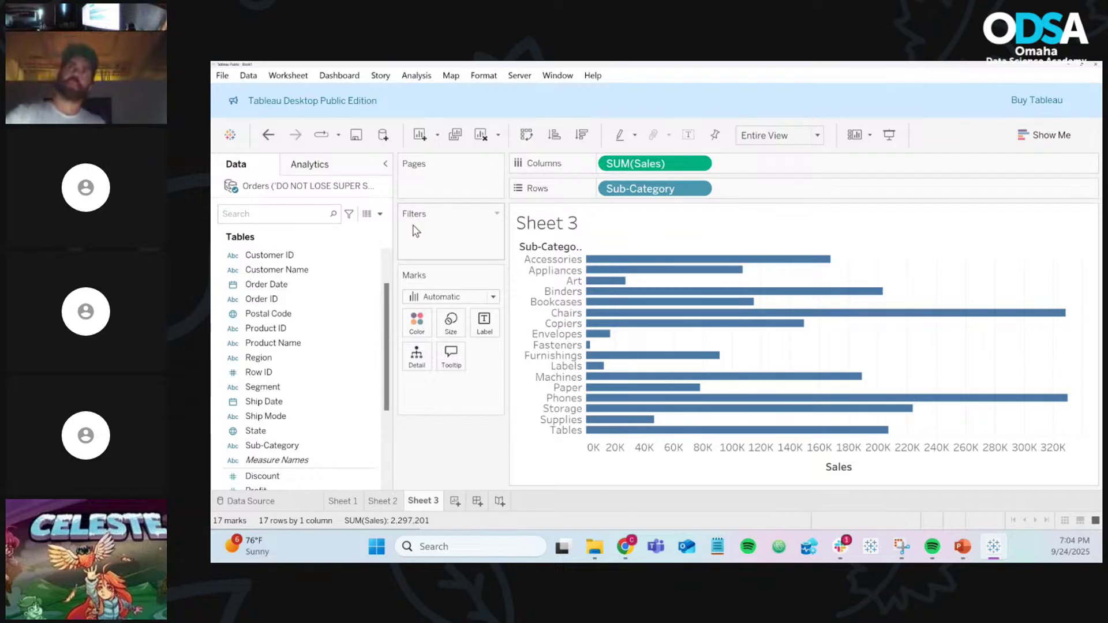
Step: Create a new calculated field, Calculation1, and begin its formula with "if"
left_click(380, 214)
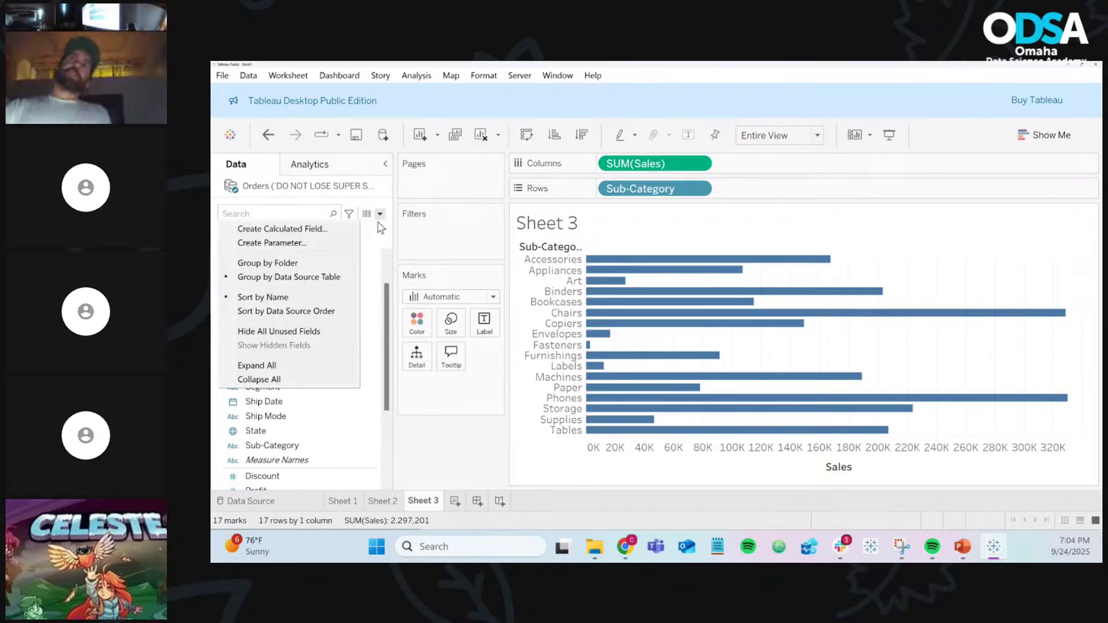
left_click(343, 230)
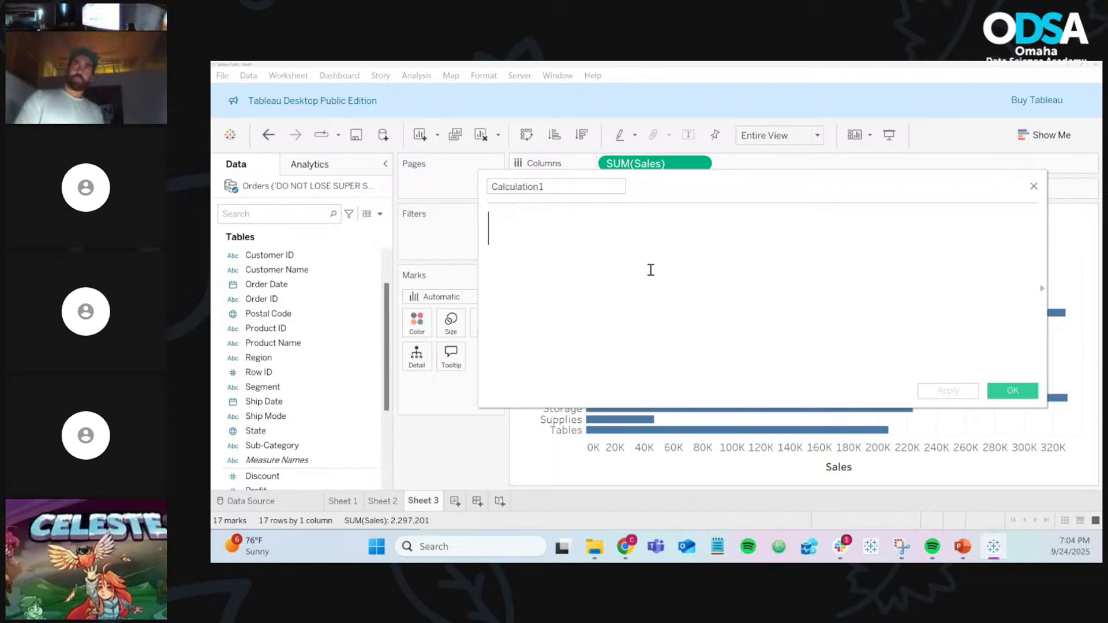
type("if")
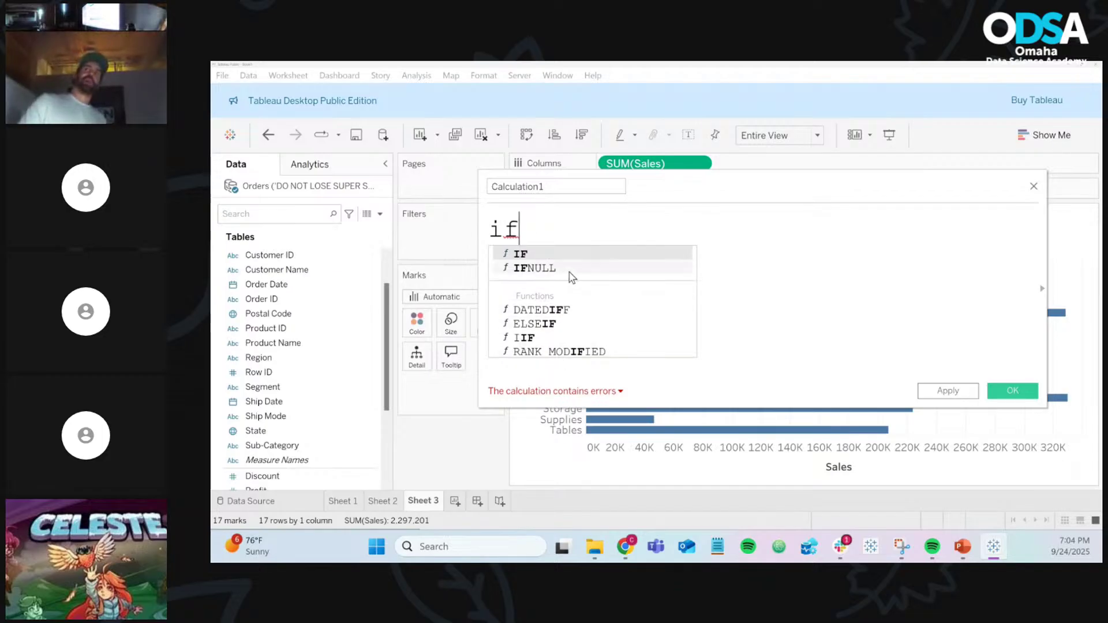
Step: Insert the IF keyword from the formula autocomplete suggestions
left_click(576, 254)
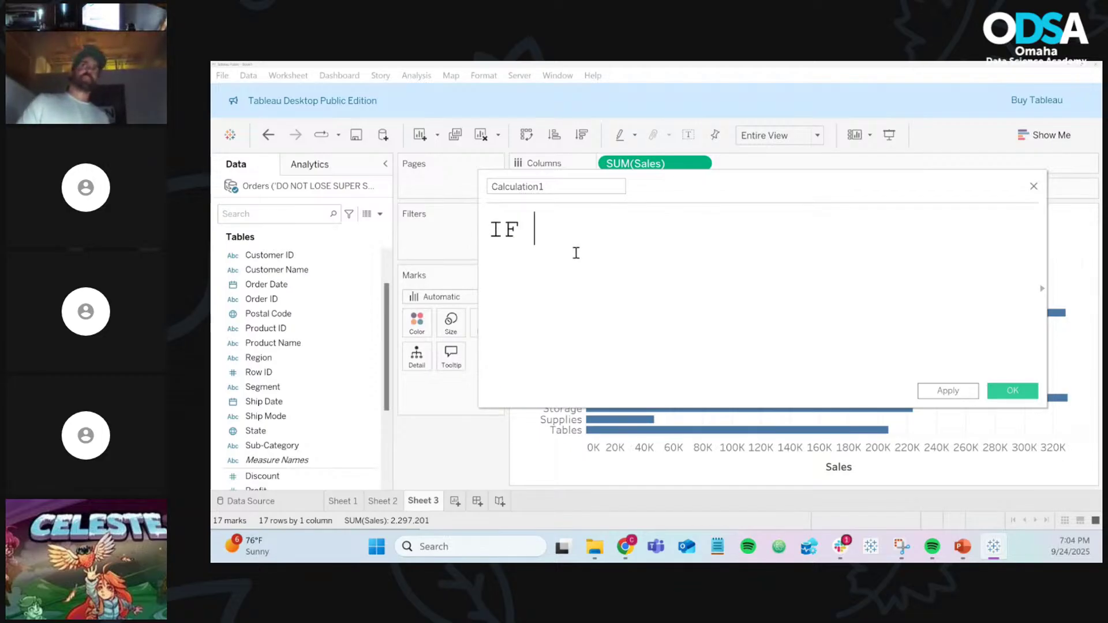
type("if")
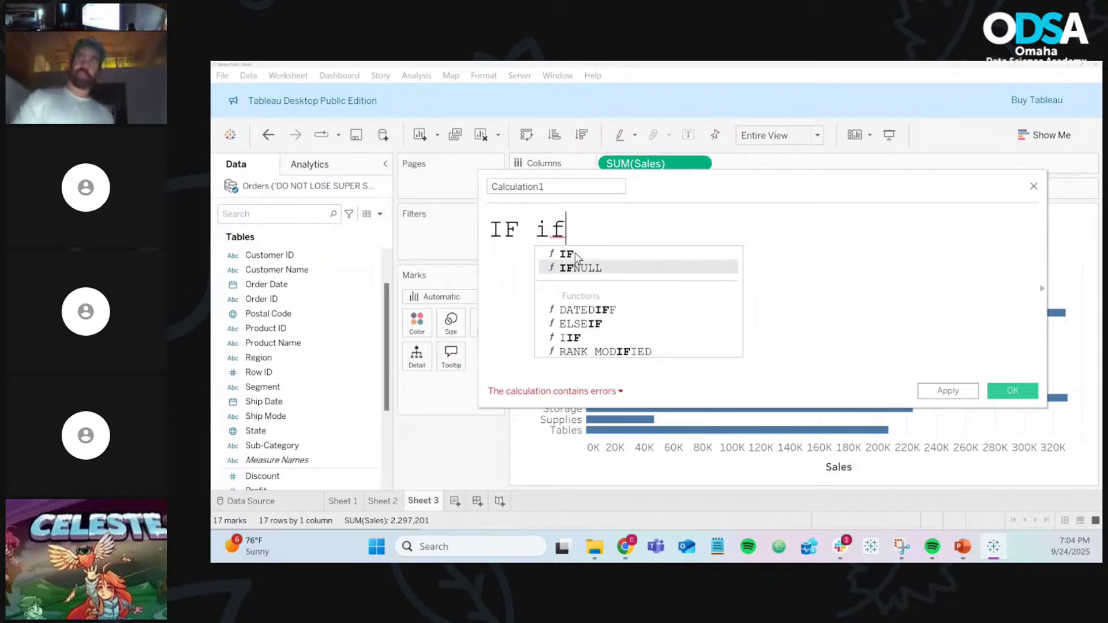
key("Down")
key("Down")
key("Down")
key("Up")
key("Up")
key("Up")
key("Up")
key("Up")
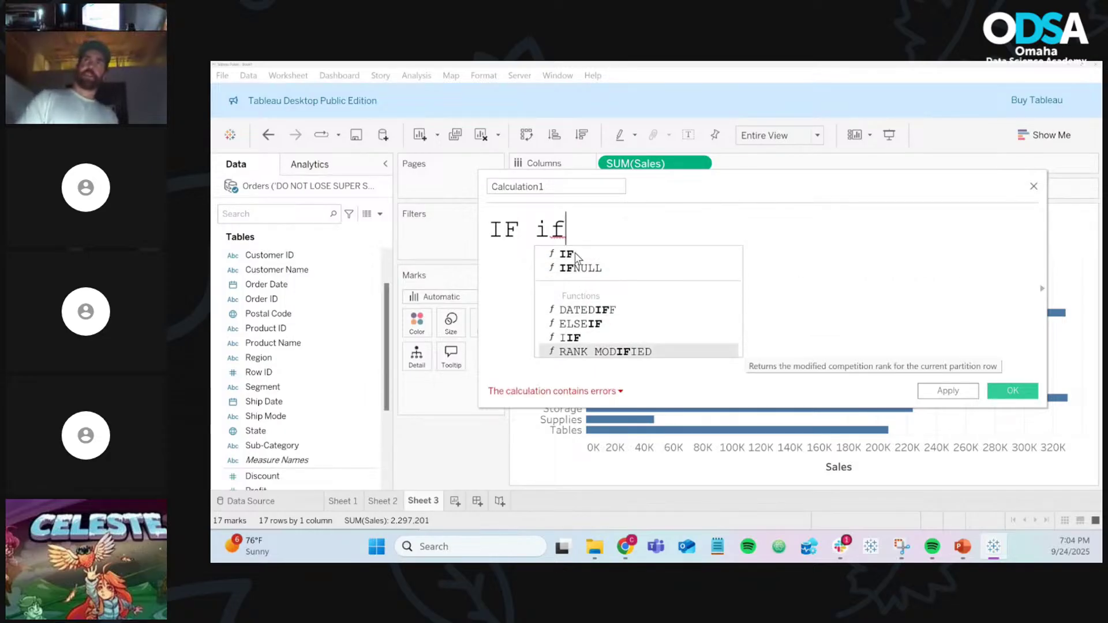
left_click(576, 254)
type("if")
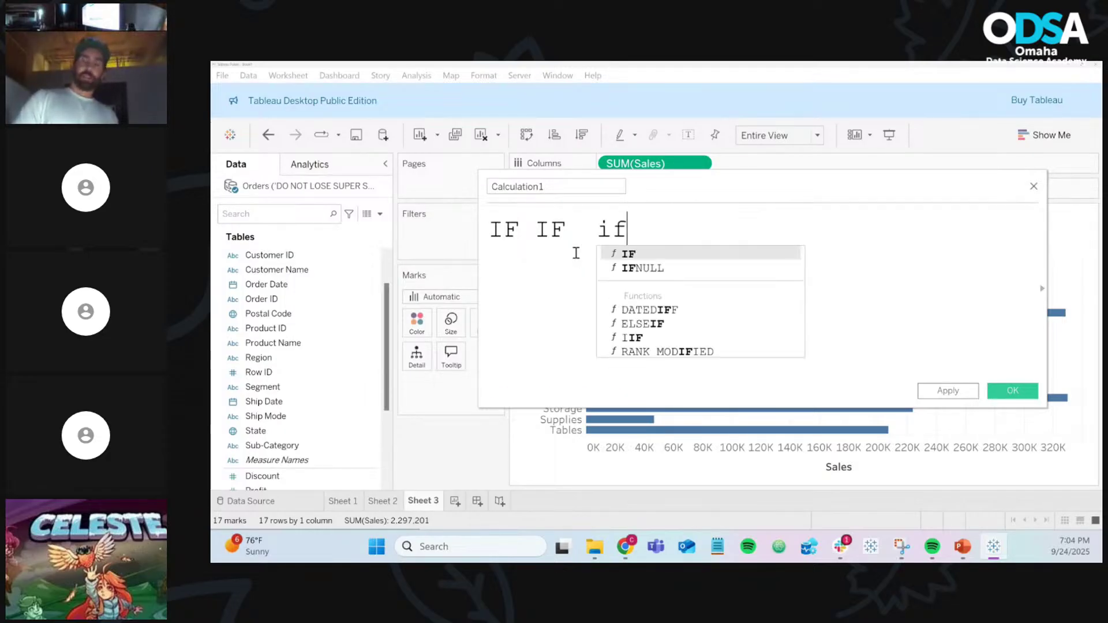
key("Return")
Step: Delete the duplicate IFs and typos so the formula holds a single IF
key("BackSpace")
key("BackSpace")
key("BackSpace")
key("BackSpace")
key("BackSpace")
key("BackSpace")
key("BackSpace")
key("BackSpace")
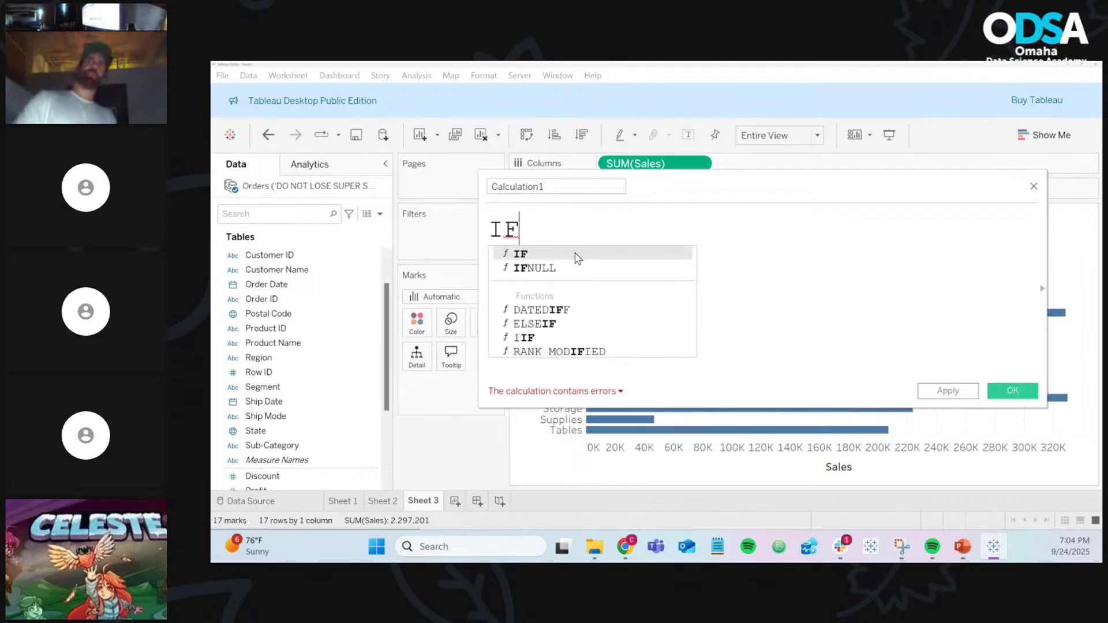
left_click(575, 254)
type("IDF")
key("BackSpace")
key("BackSpace")
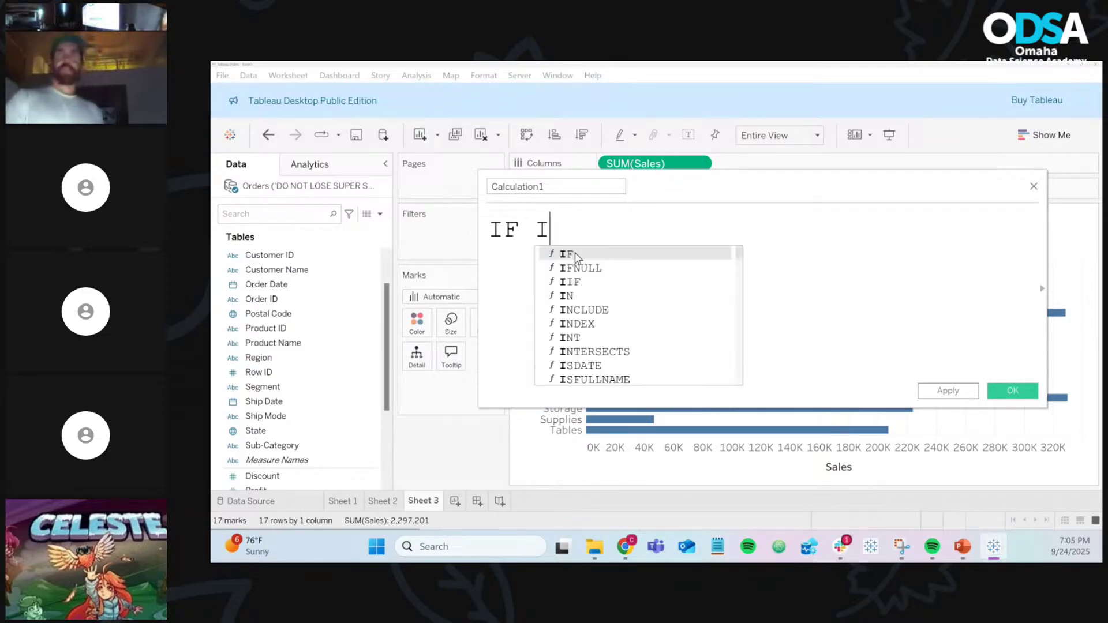
type("F")
key("BackSpace")
key("BackSpace")
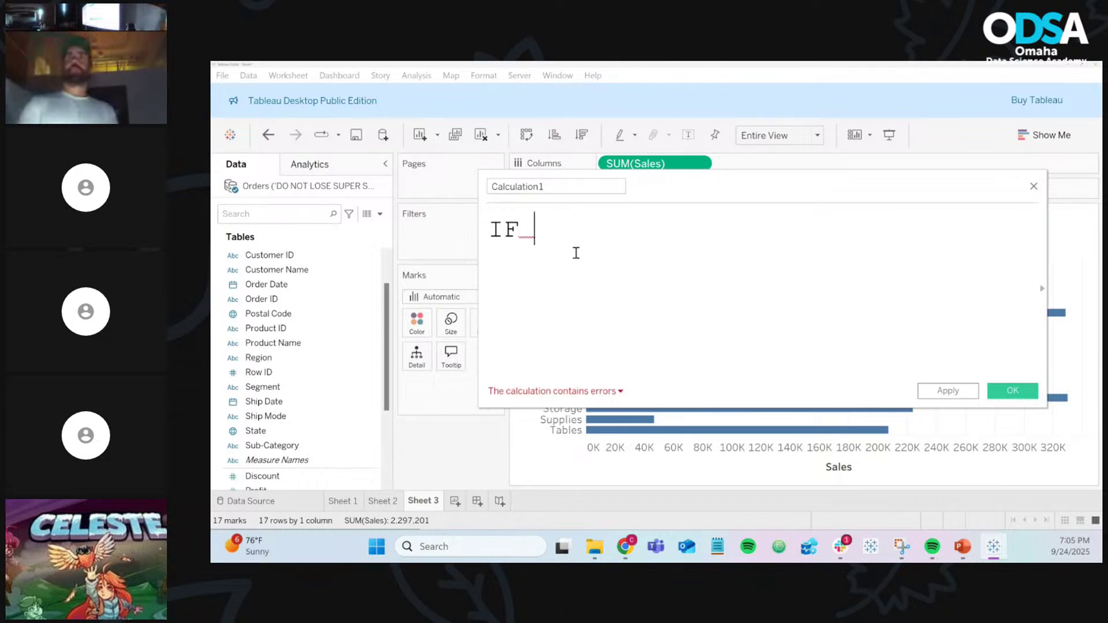
key("BackSpace")
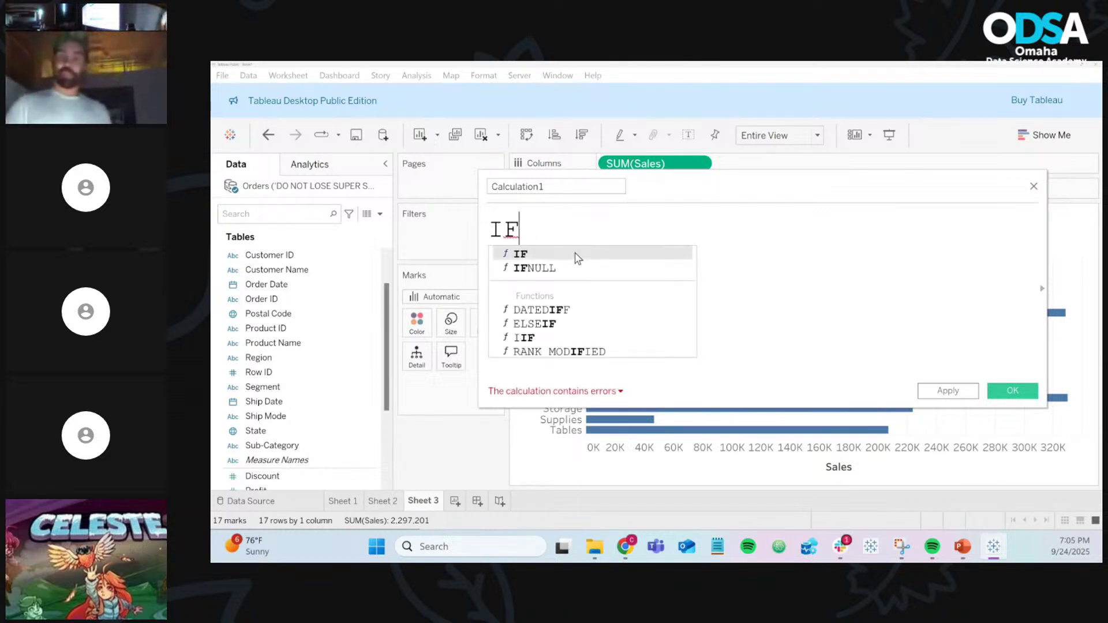
left_click(576, 254)
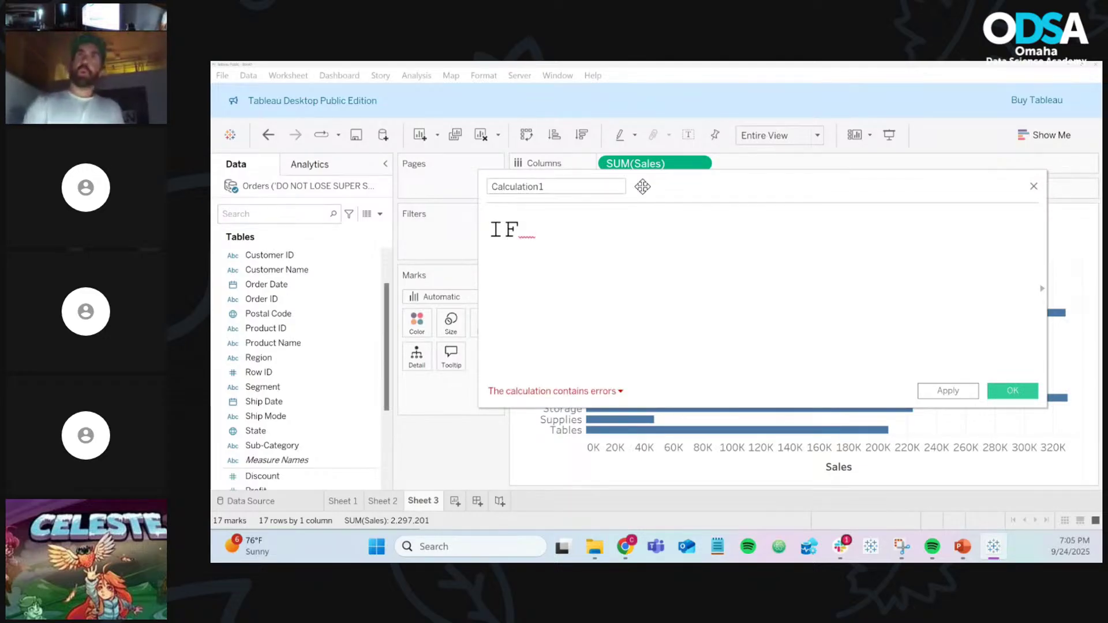
Step: Extend the formula to IF [Sub-Category] = "Paper" THEN, moving the editor fully into view
left_click_drag(676, 185, 794, 224)
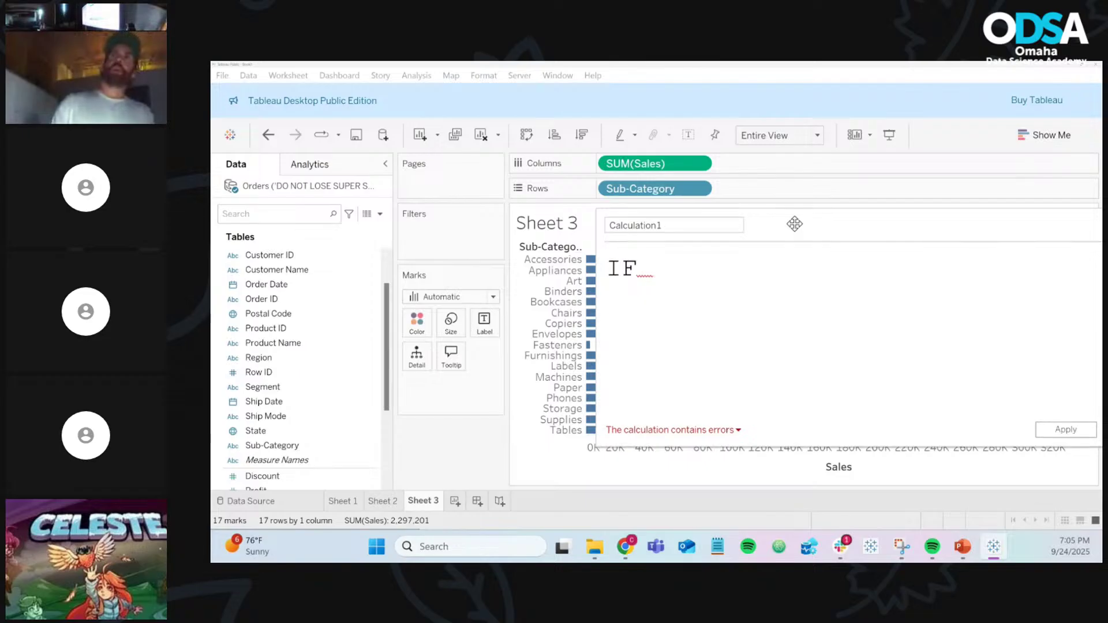
type("sub")
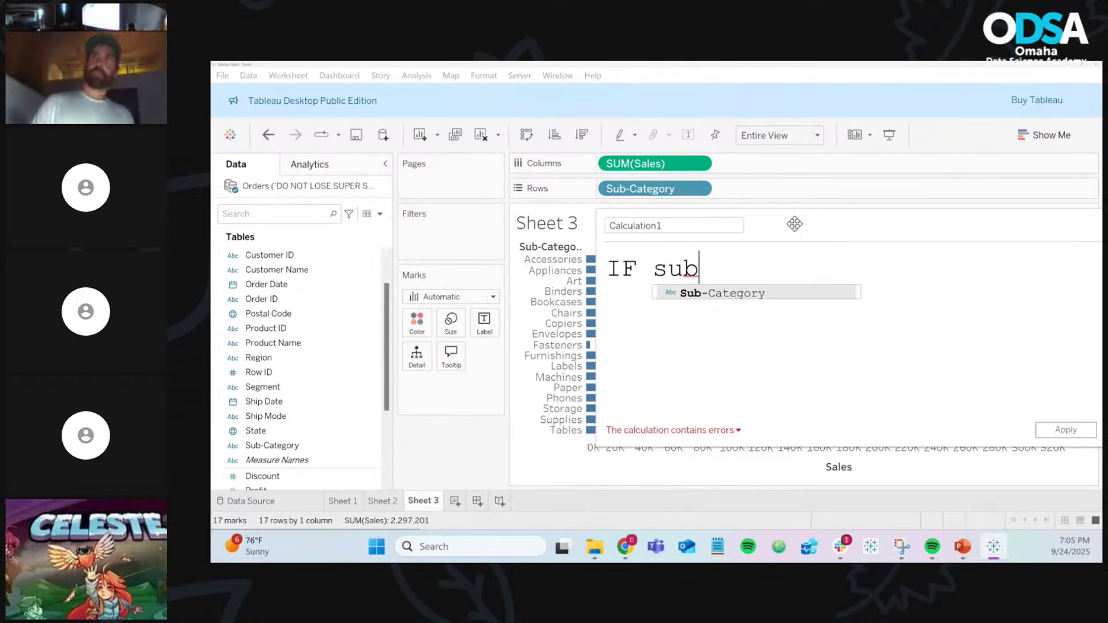
key("Return")
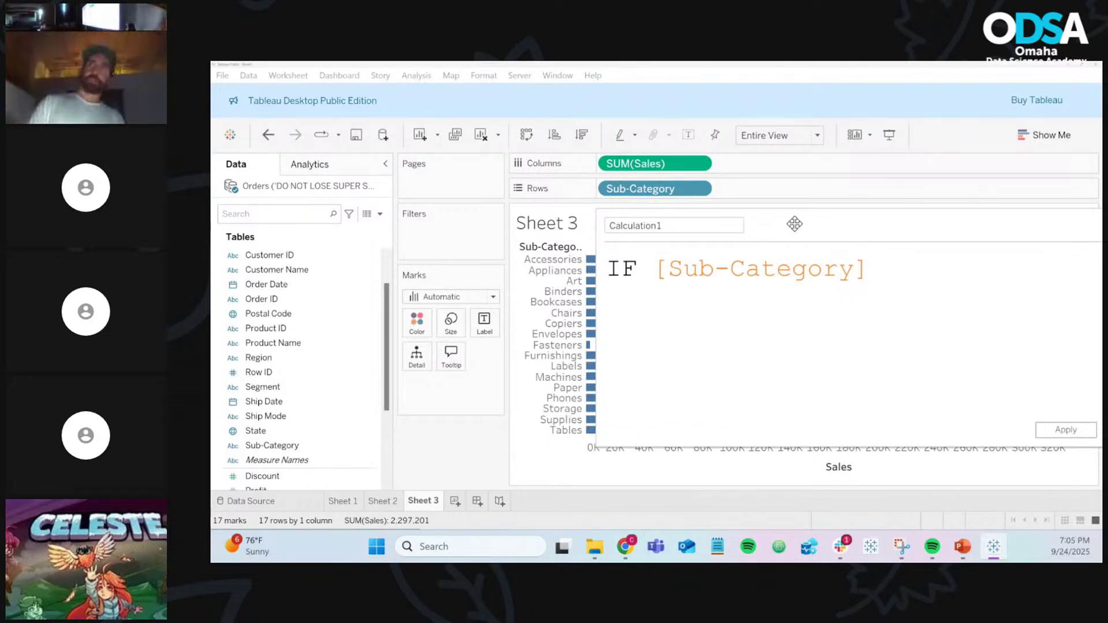
type("=")
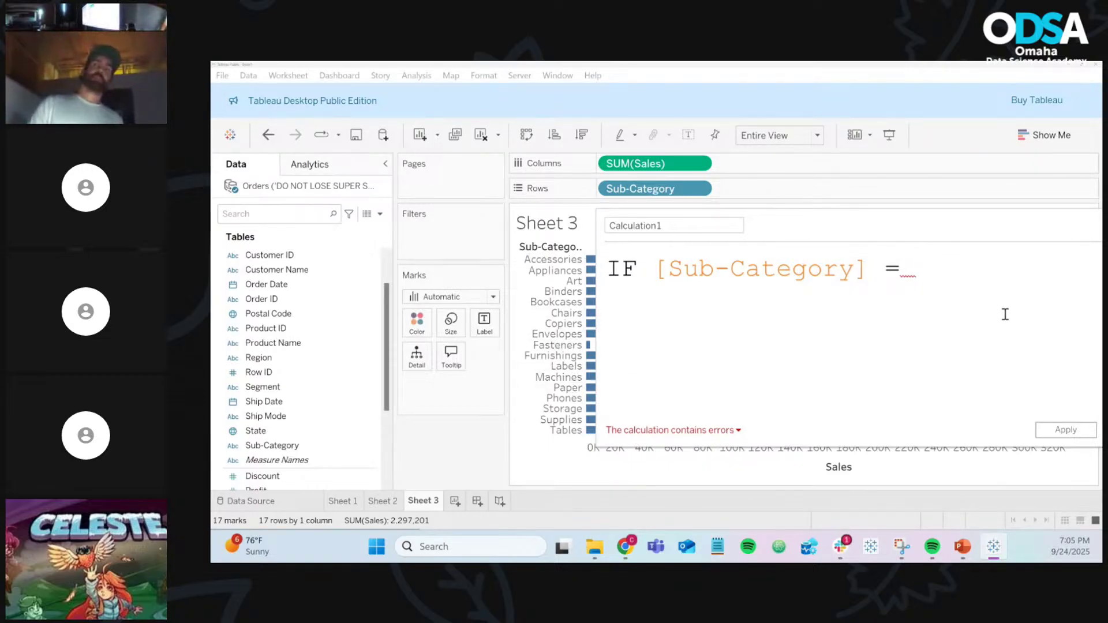
type("\"")
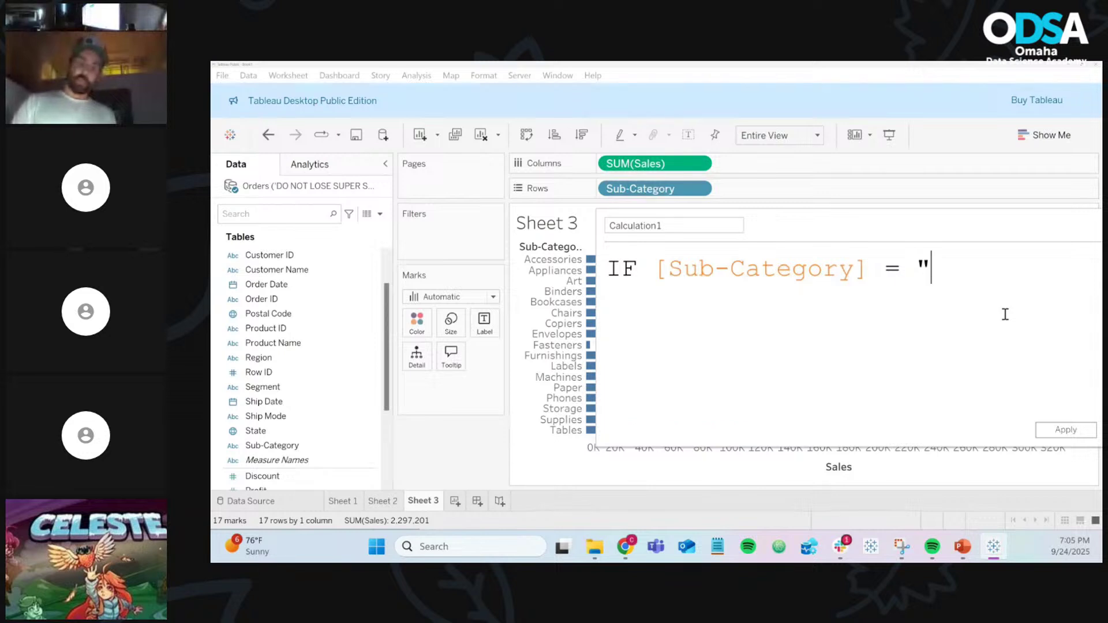
type("Paper\"")
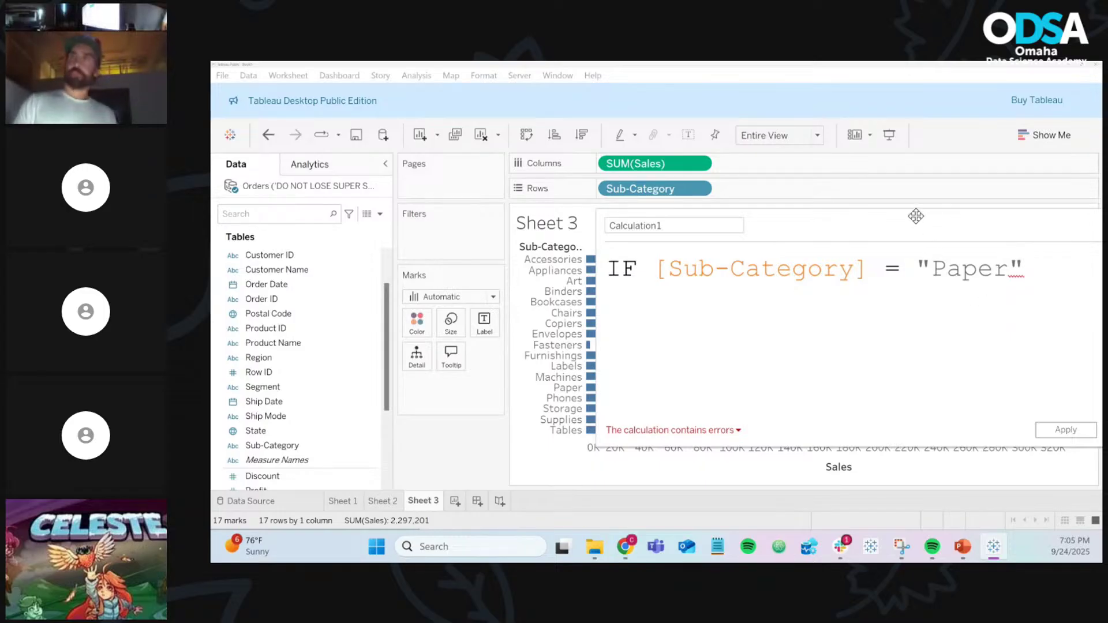
left_click_drag(918, 222, 712, 212)
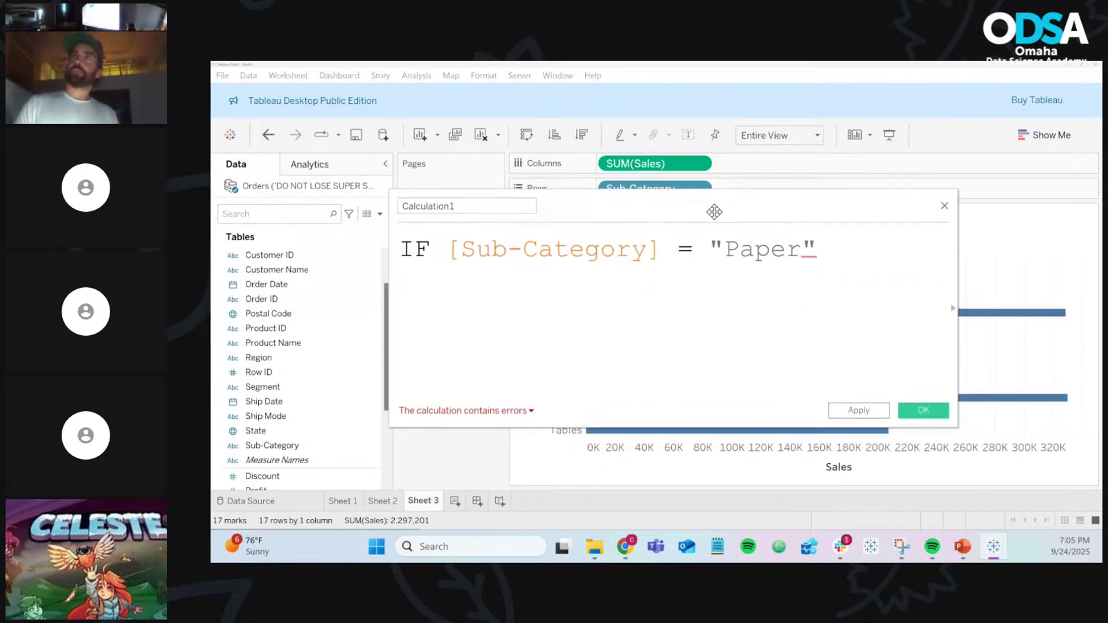
type("THE")
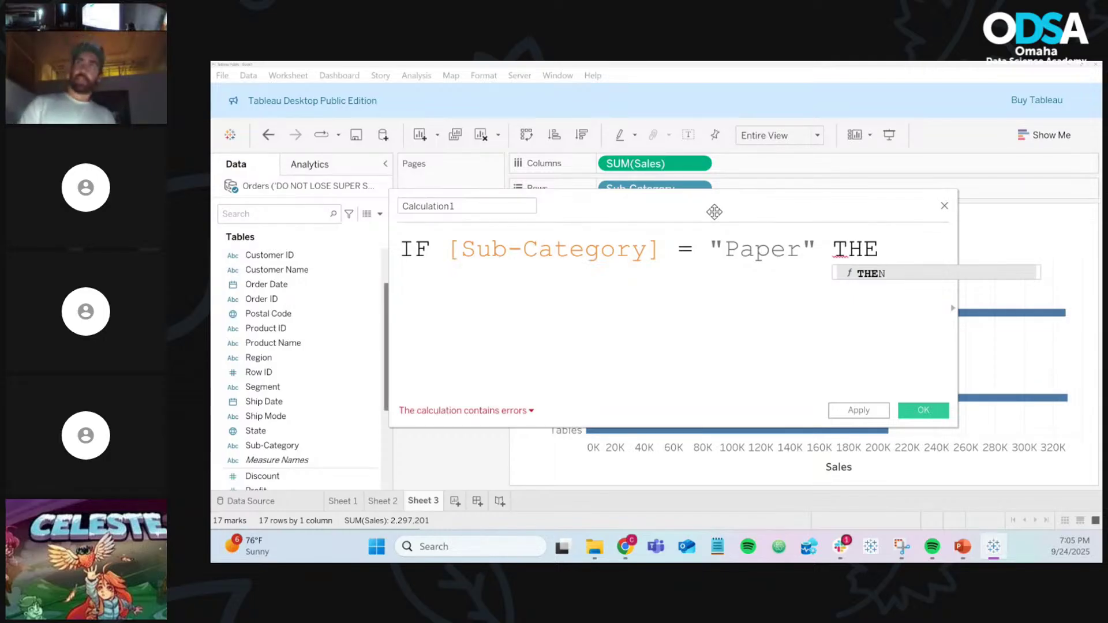
type("N")
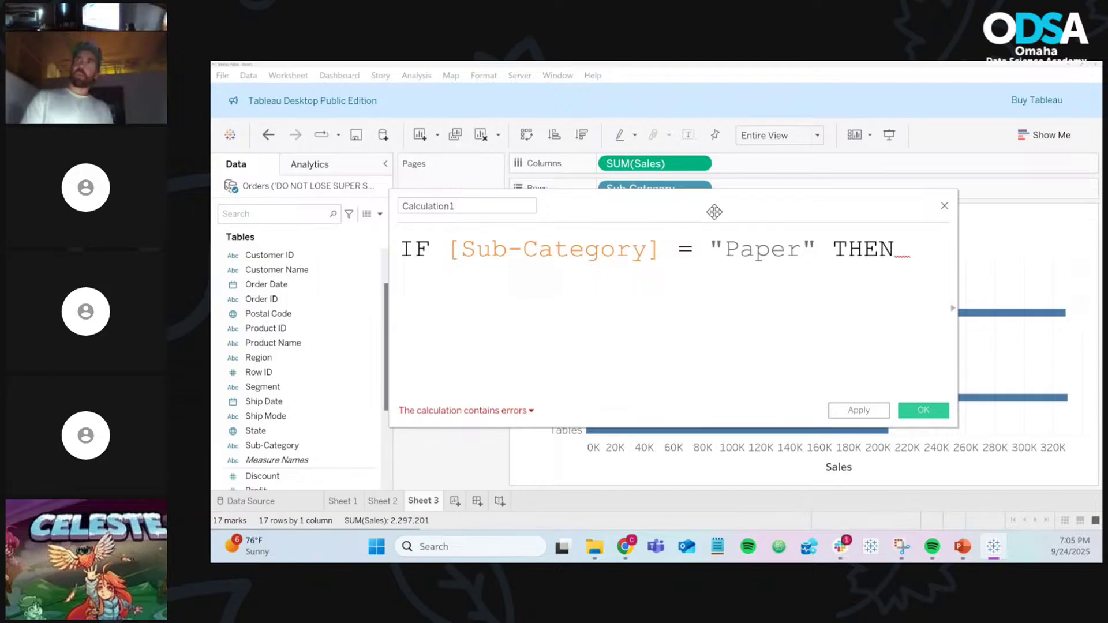
type(" \"")
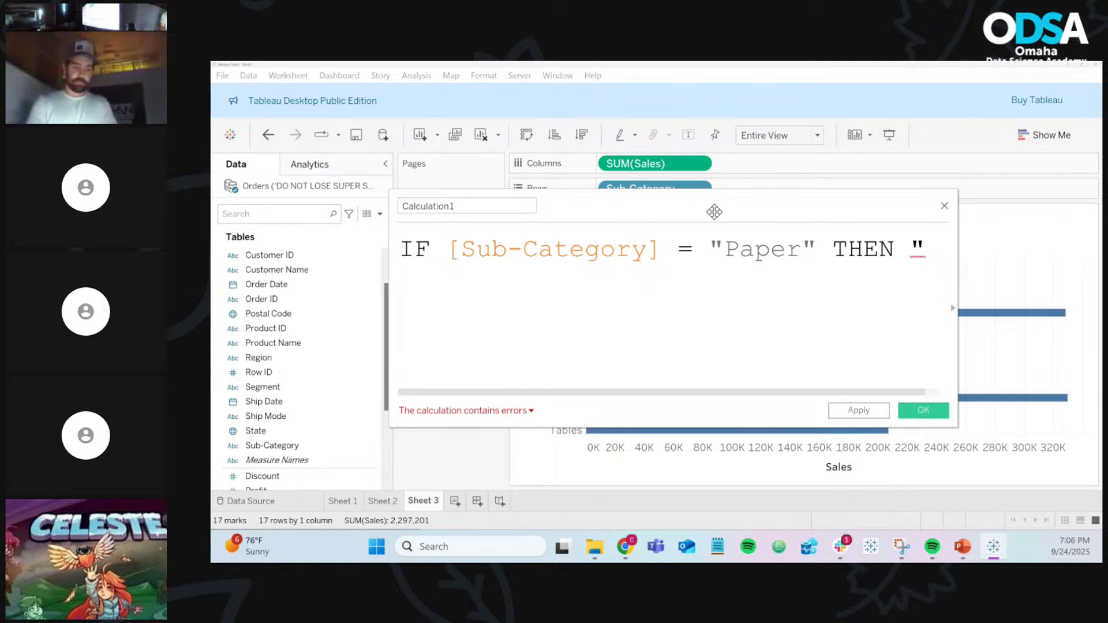
Step: Add the "Highlight" result and ELSE after THEN, correcting the typos
type("HIghligh")
key("BackSpace")
key("BackSpace")
key("BackSpace")
key("BackSpace")
key("BackSpace")
key("BackSpace")
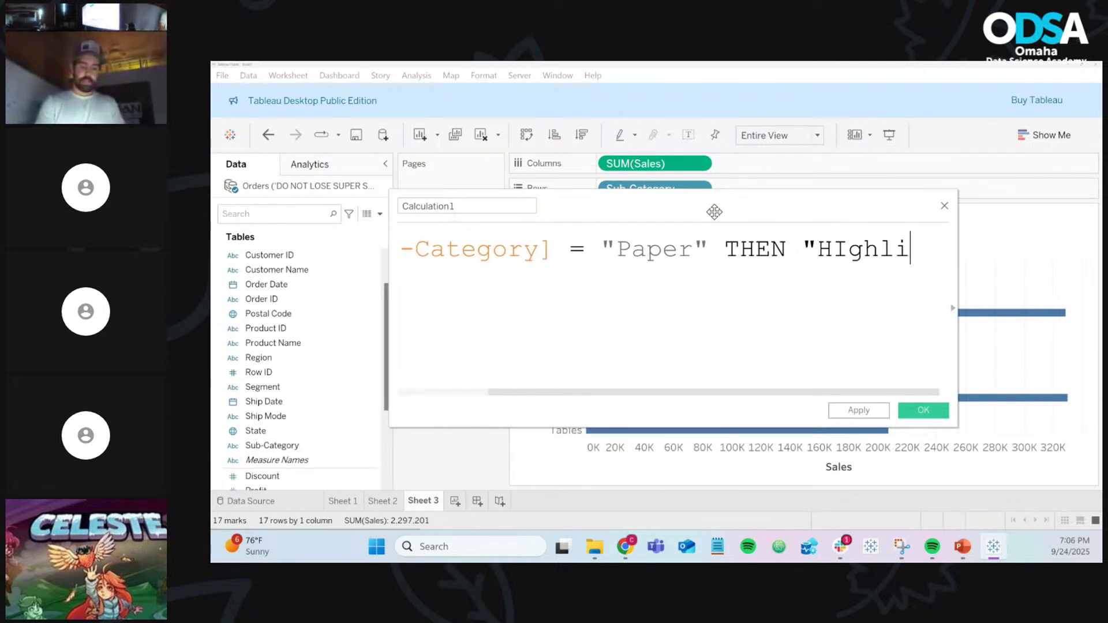
key("BackSpace")
type("ighlight")
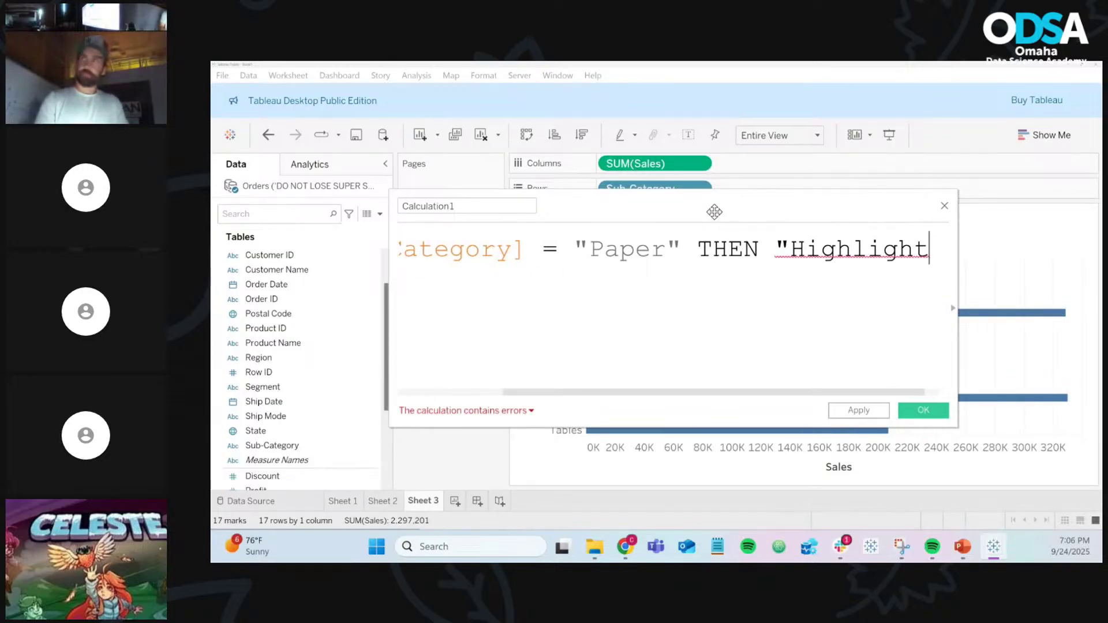
type("'")
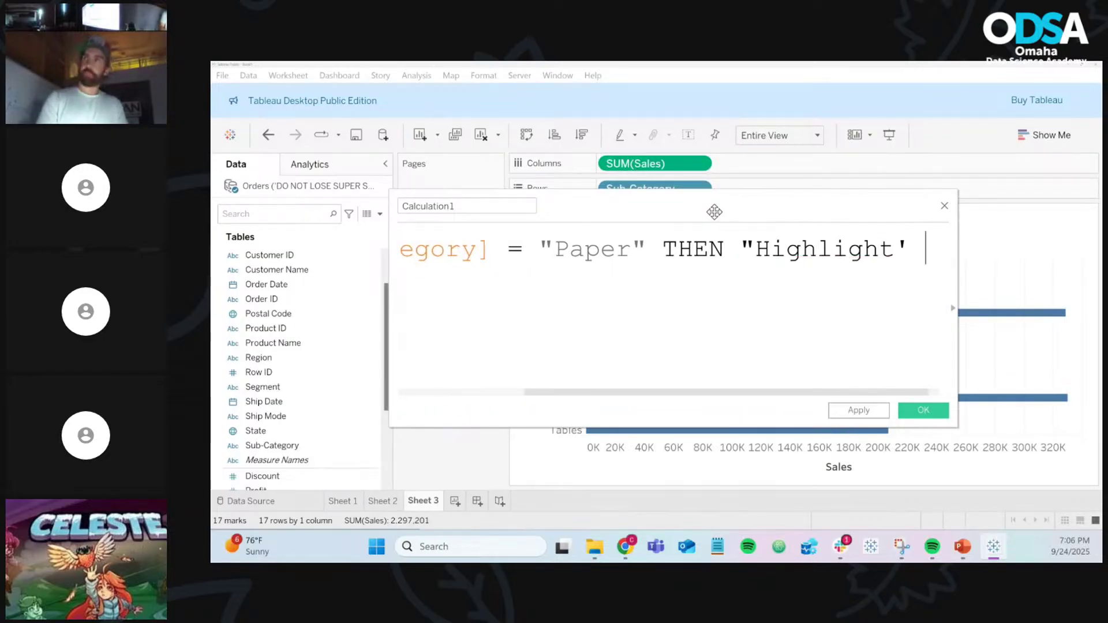
type(" T")
key("BackSpace")
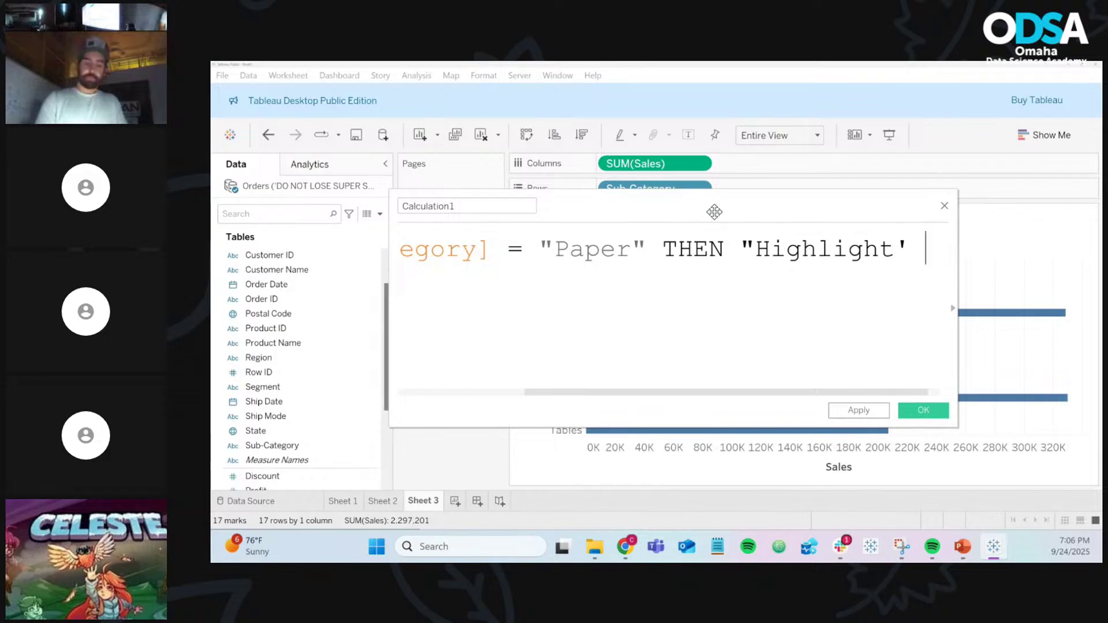
type("ELSE")
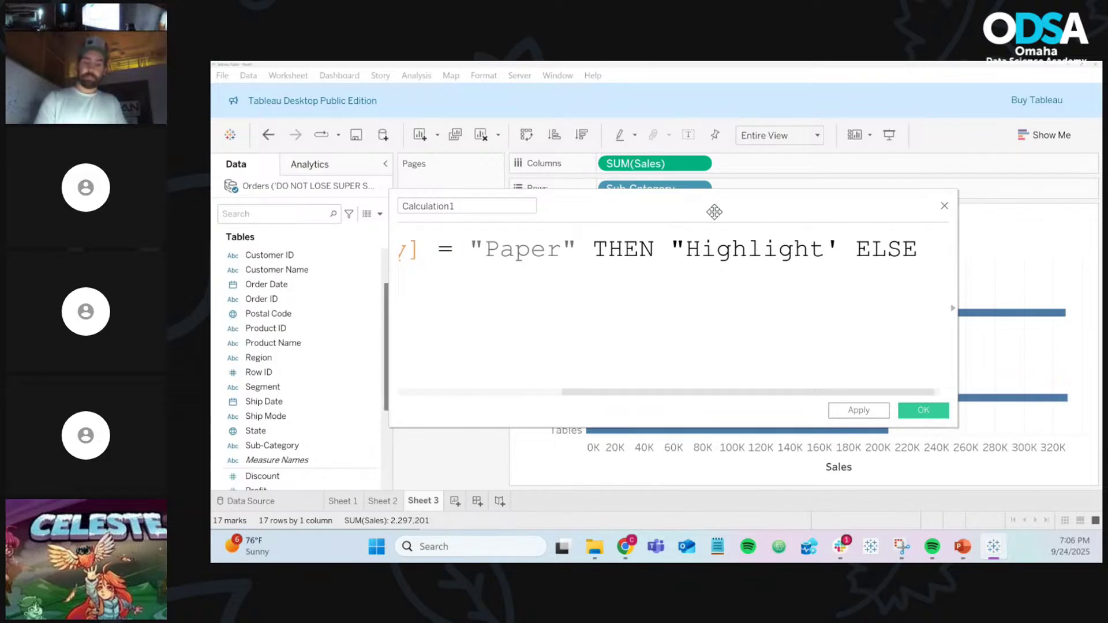
scroll(714, 212, "down", 2)
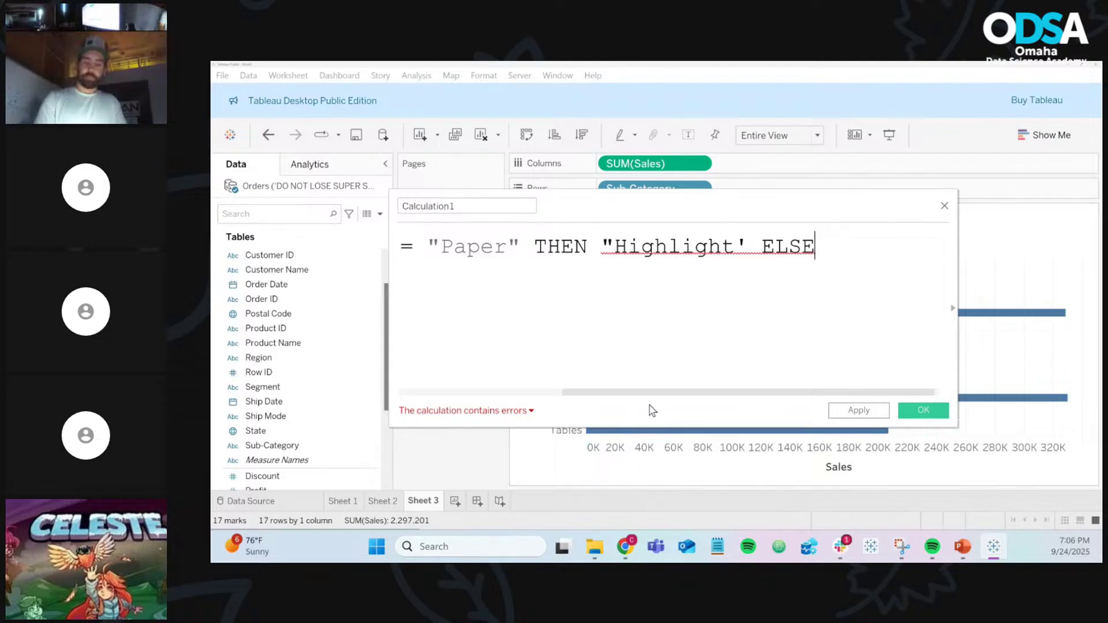
left_click_drag(630, 398, 454, 396)
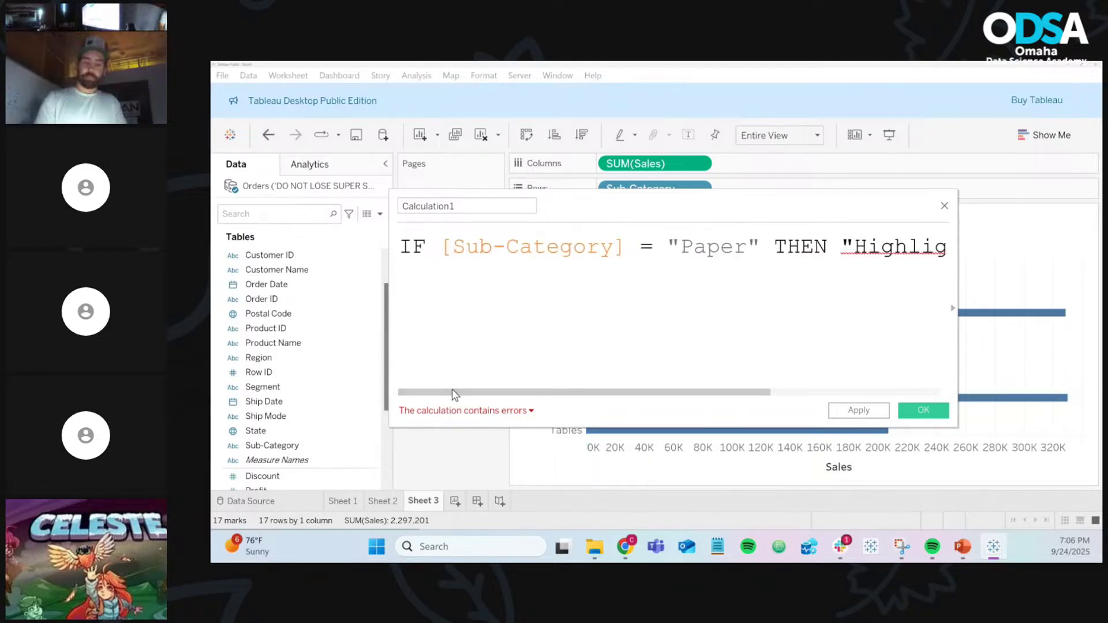
Step: Fix Highlight's closing quote and finish with ELSE "Other" and END on separate lines
left_click(774, 248)
key("Return")
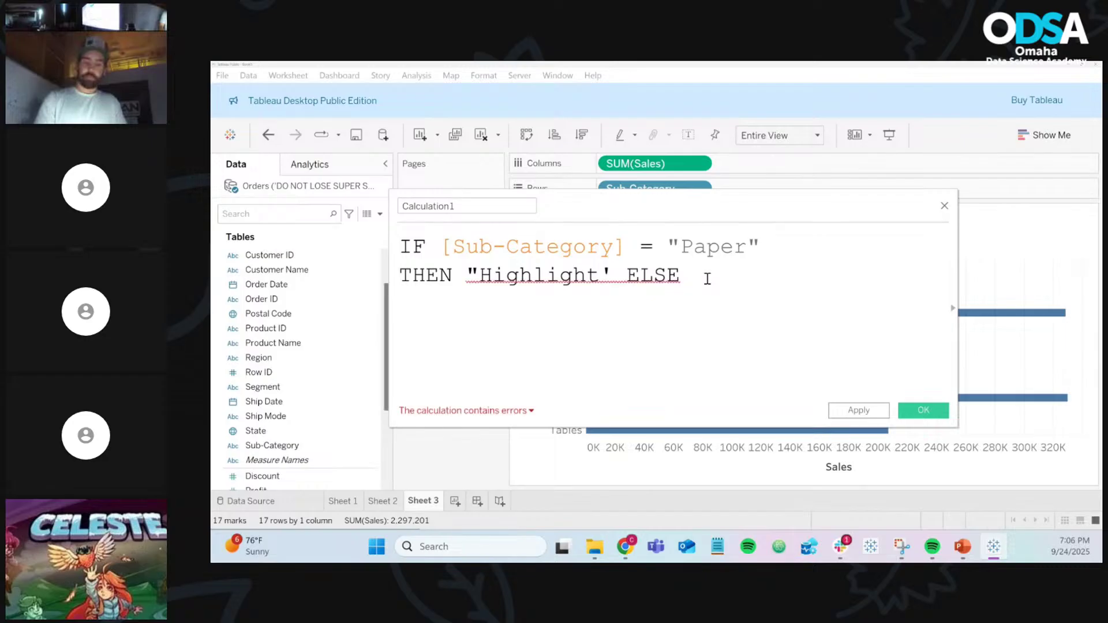
left_click(610, 275)
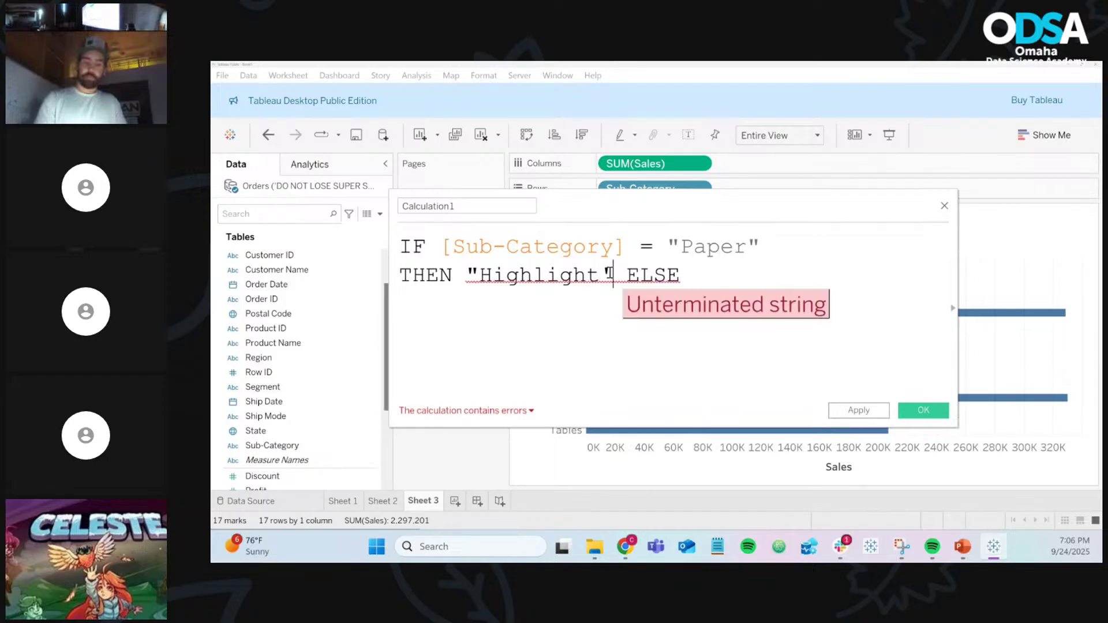
key("BackSpace")
type("\"")
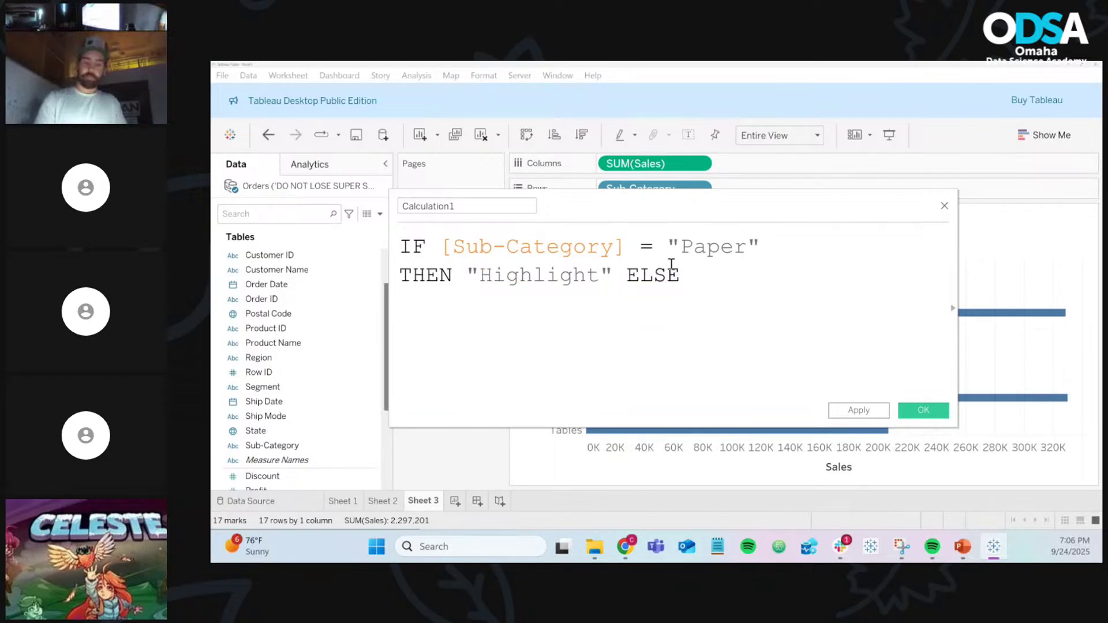
left_click(721, 284)
type("\"Other\"")
key("Return")
type("END")
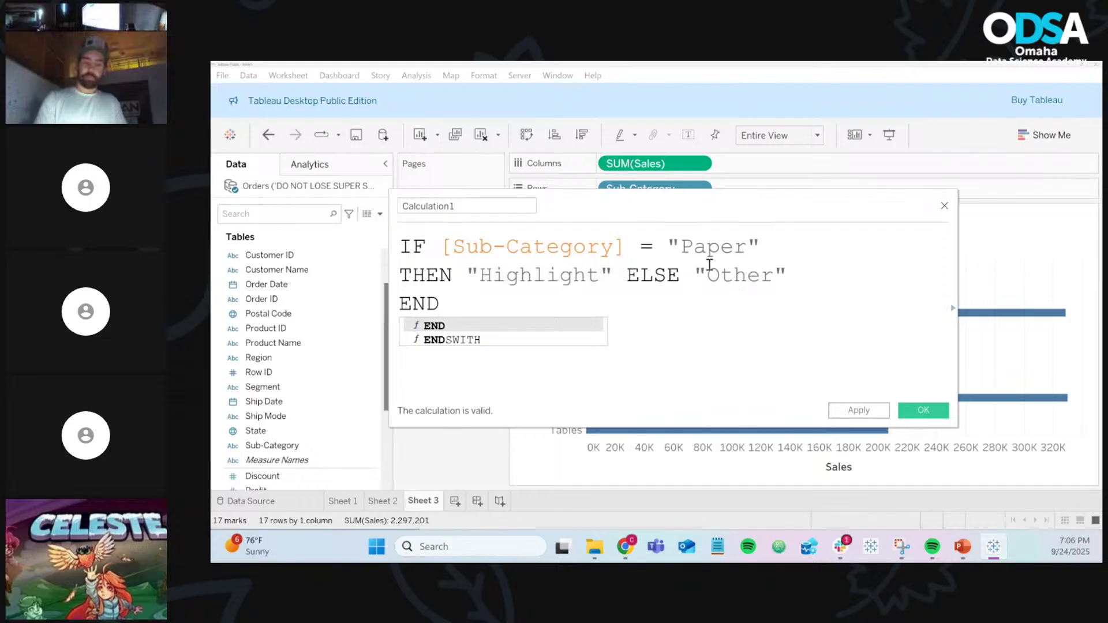
left_click(406, 282)
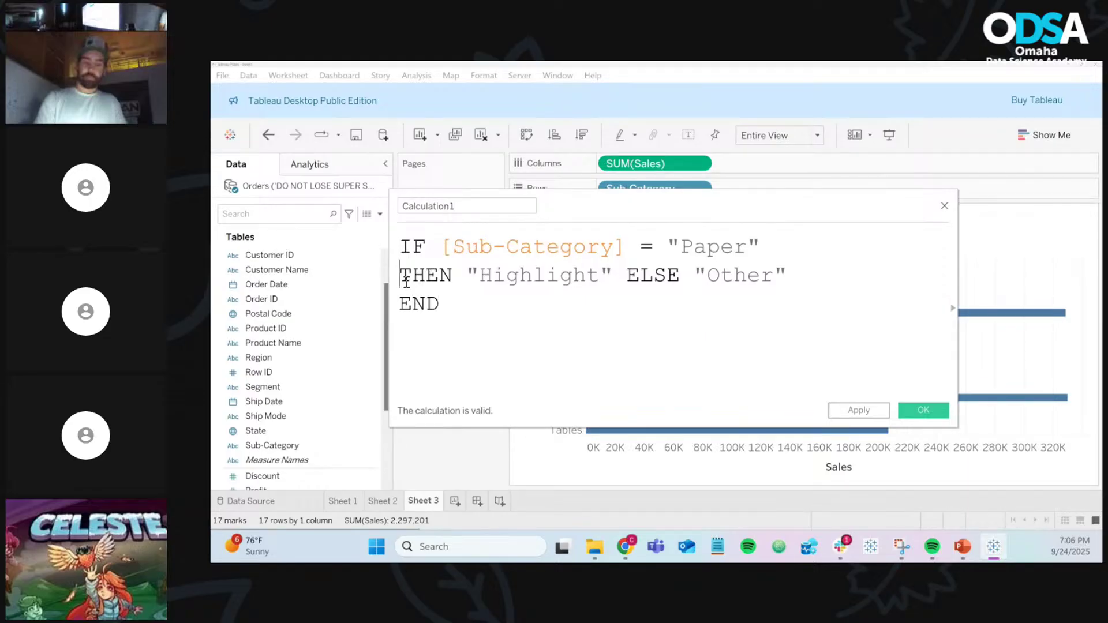
Step: Rejoin THEN onto the IF line, widen the editor, and put ELSE "Other" on its own line
key("BackSpace")
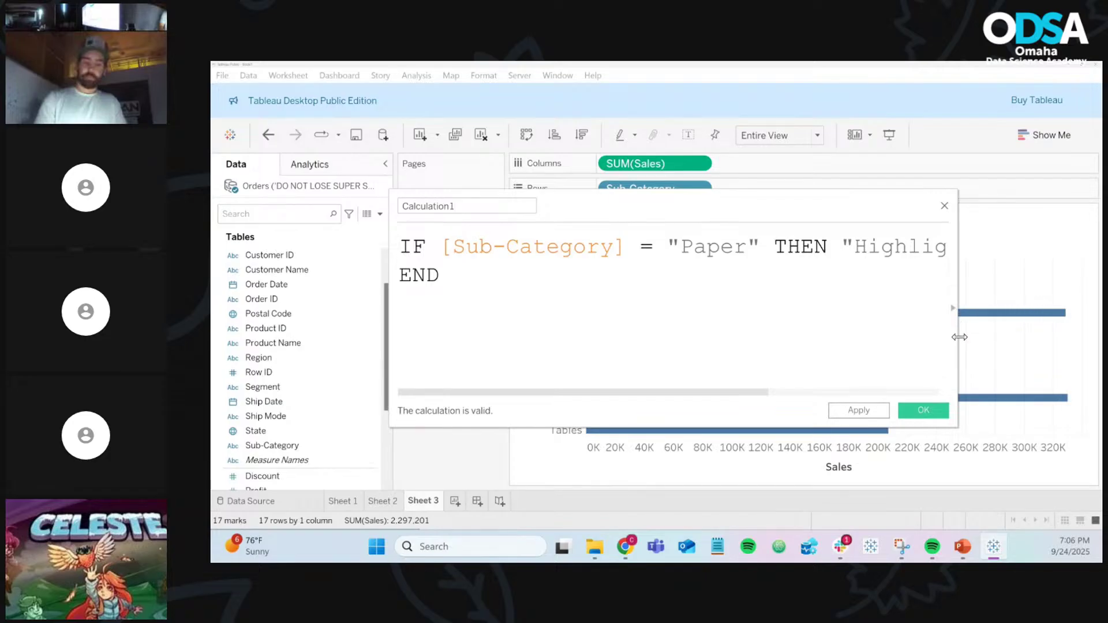
left_click_drag(959, 337, 1097, 335)
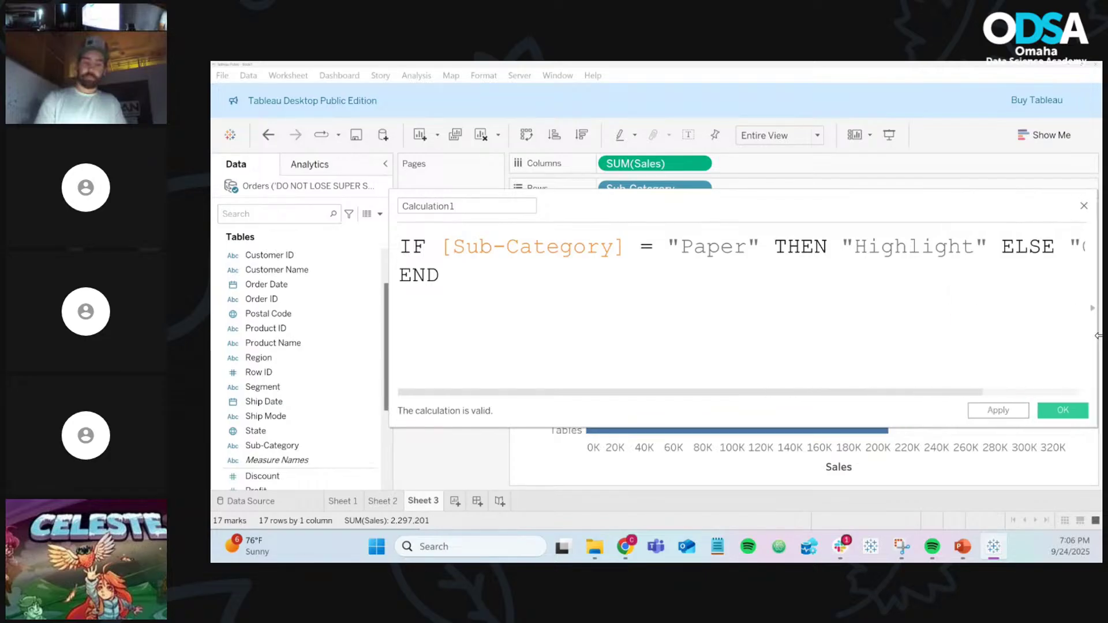
left_click(1004, 248)
key("Return")
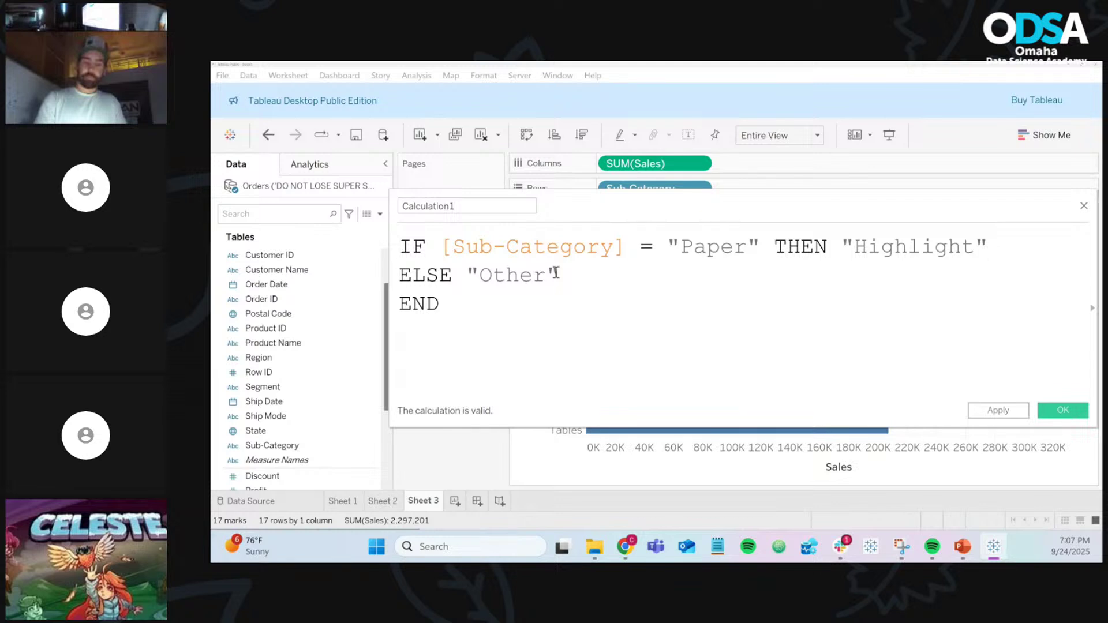
Step: Move the editor beside the chart and highlight IF, the Paper condition, THEN and Highlight
double_click(408, 250)
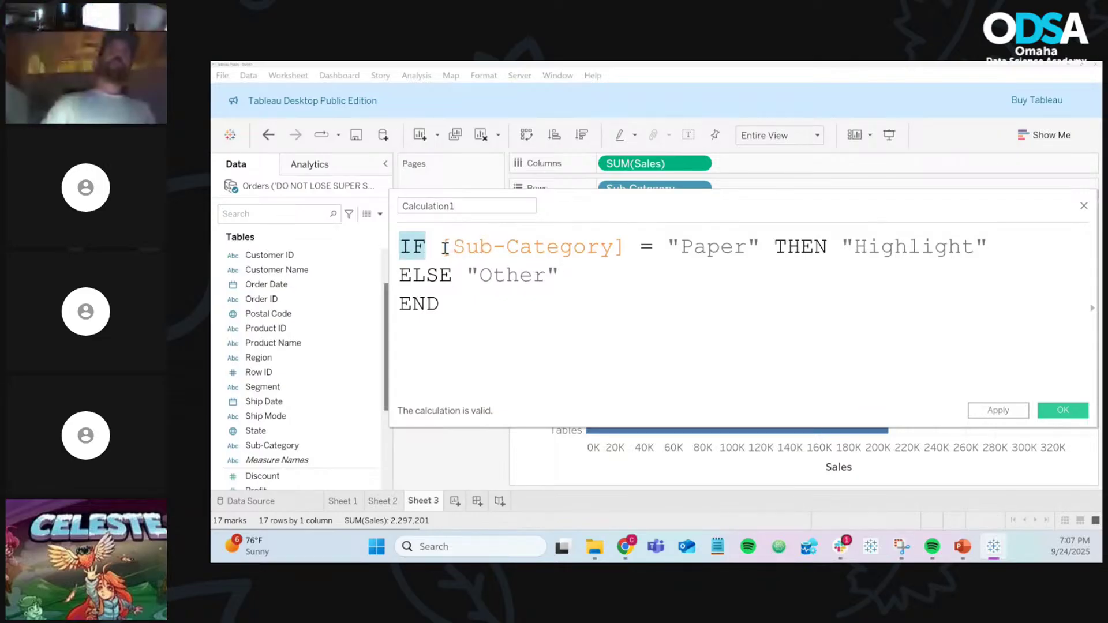
left_click_drag(442, 248, 761, 253)
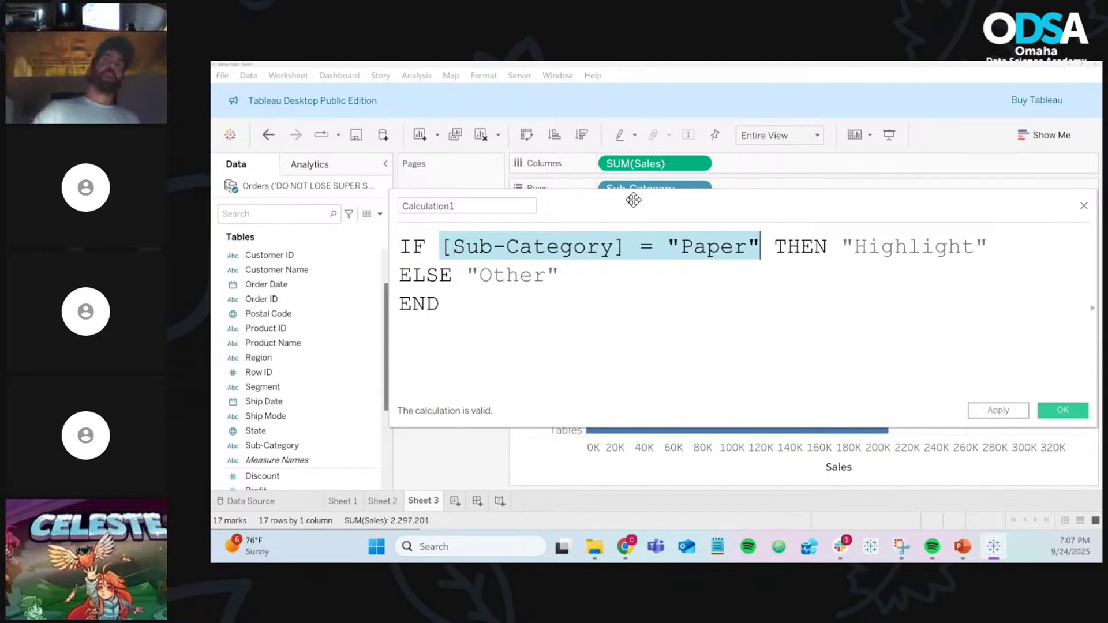
left_click_drag(634, 200, 876, 183)
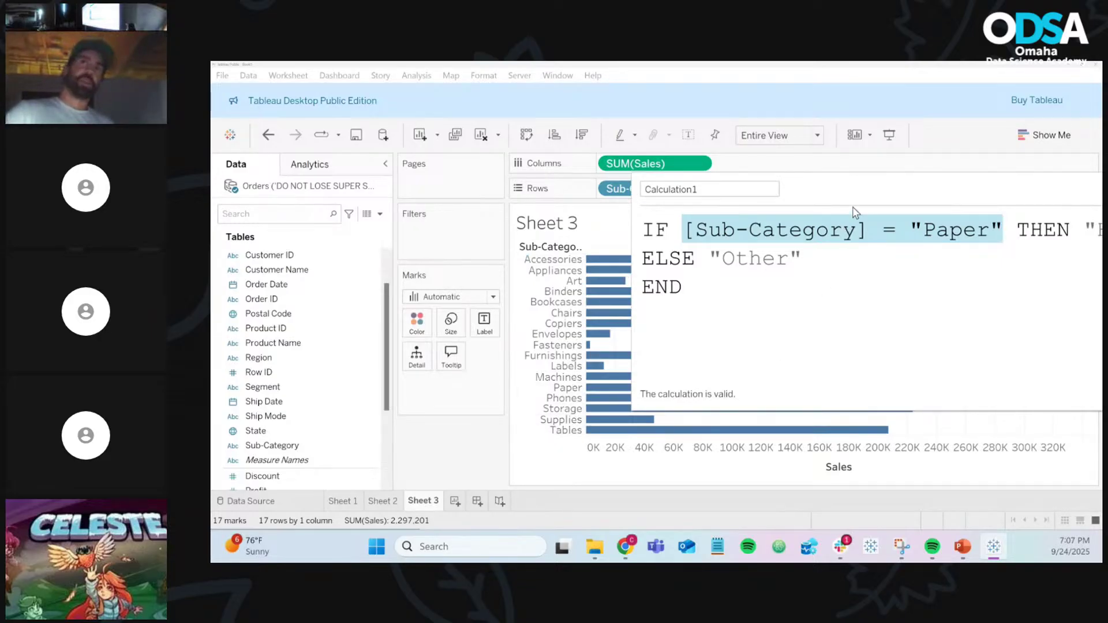
left_click_drag(843, 181, 657, 137)
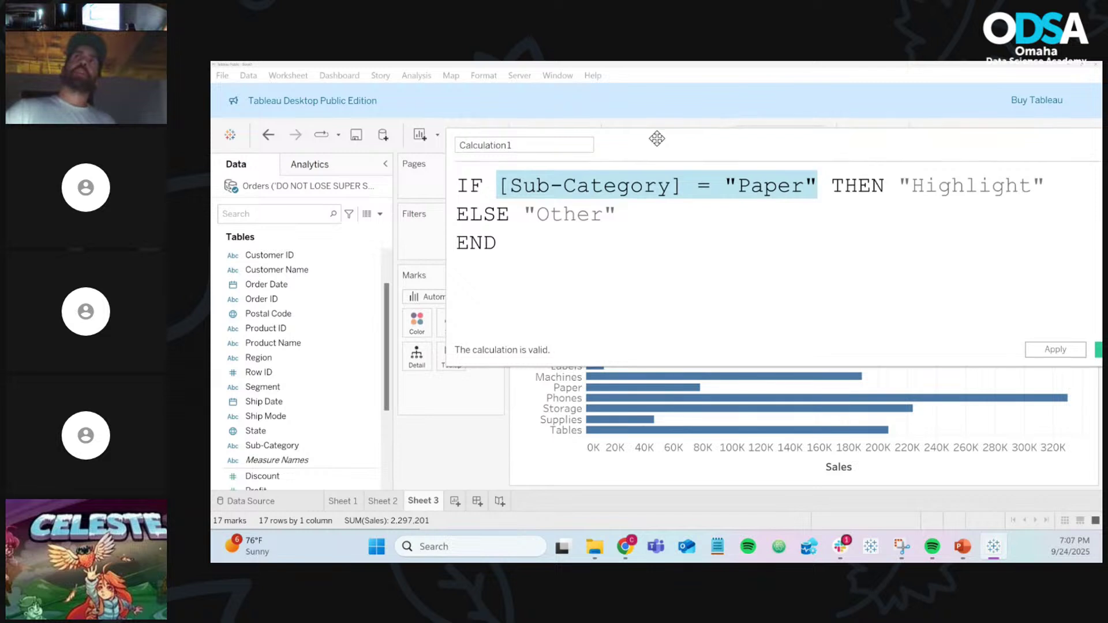
mouse_move(612, 403)
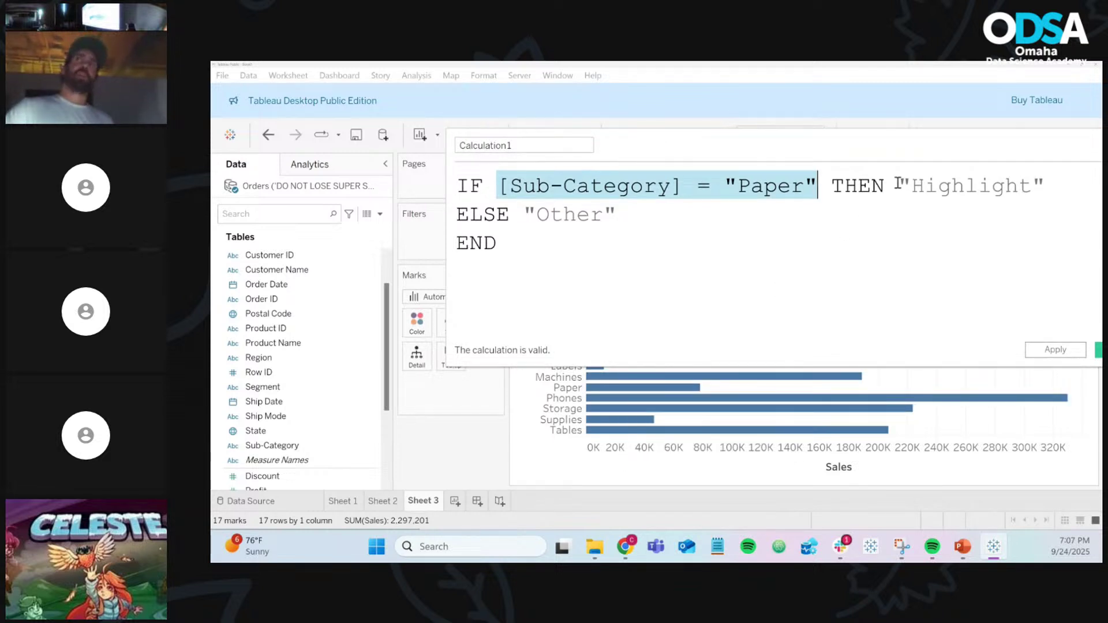
double_click(857, 186)
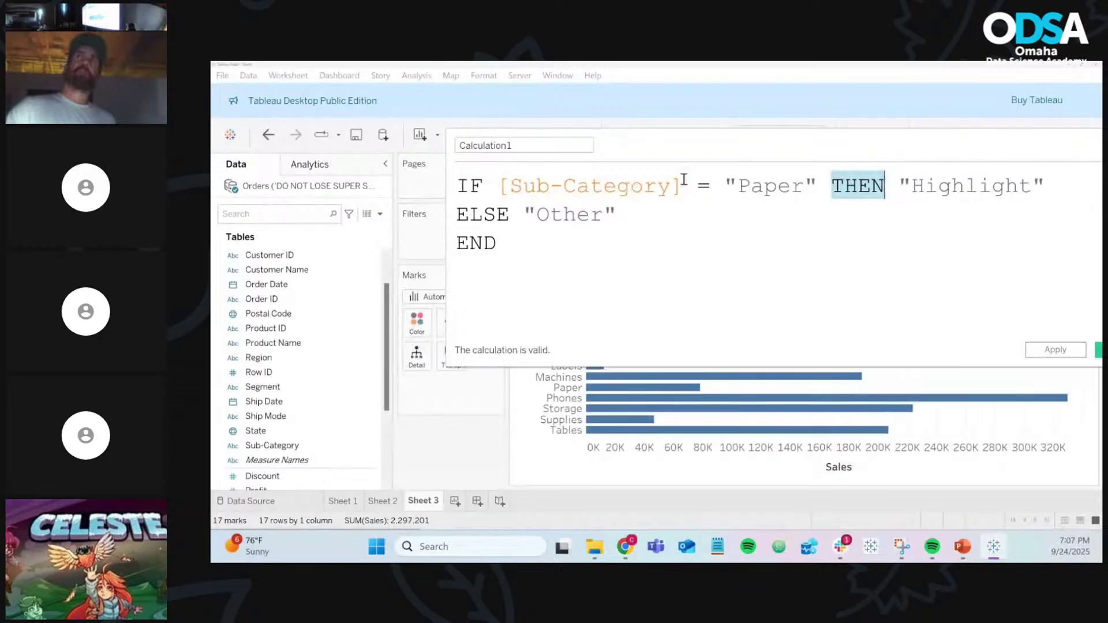
left_click_drag(900, 186, 1044, 187)
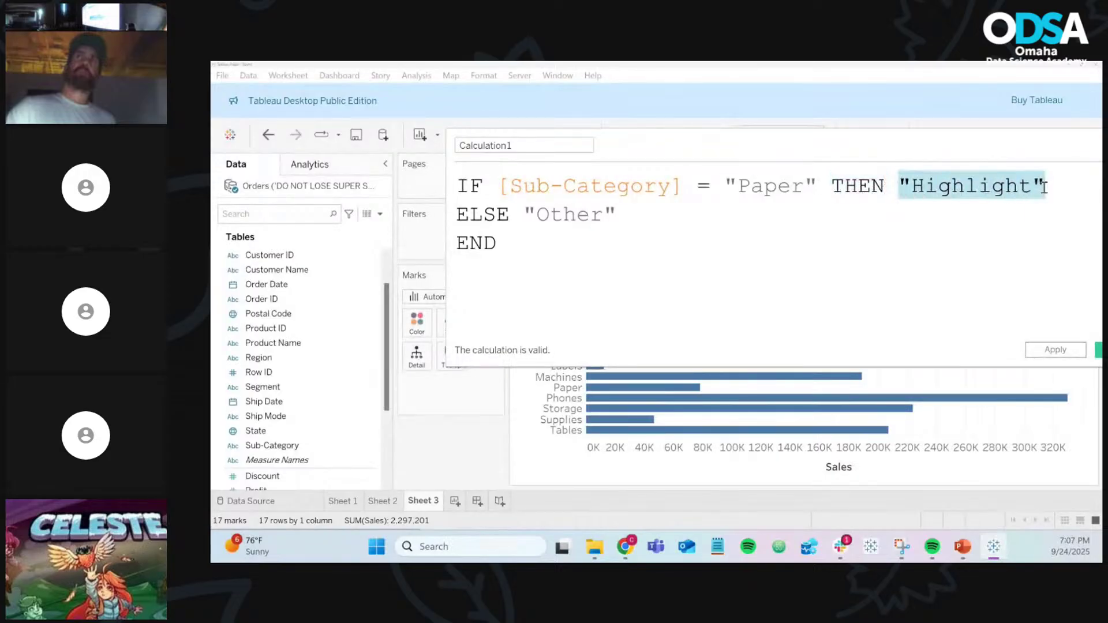
double_click(1002, 191)
Step: Replace the test text inside the THEN quotes with "Highlight", making the calculation valid again
type("asdf")
key("BackSpace")
key("BackSpace")
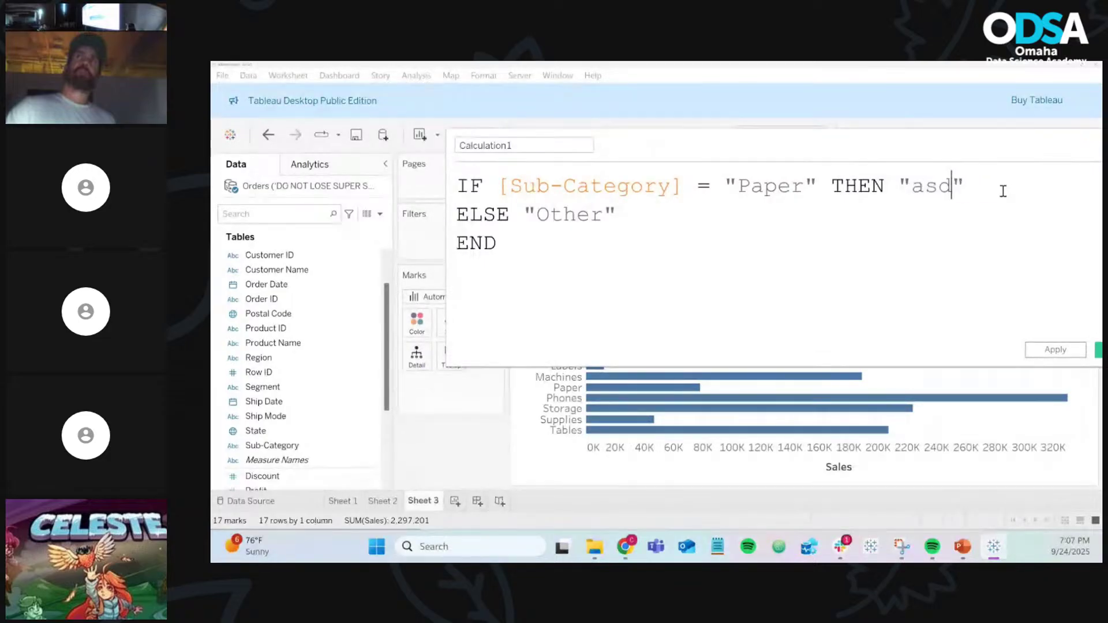
key("BackSpace")
key("BackSpace")
type("Pape")
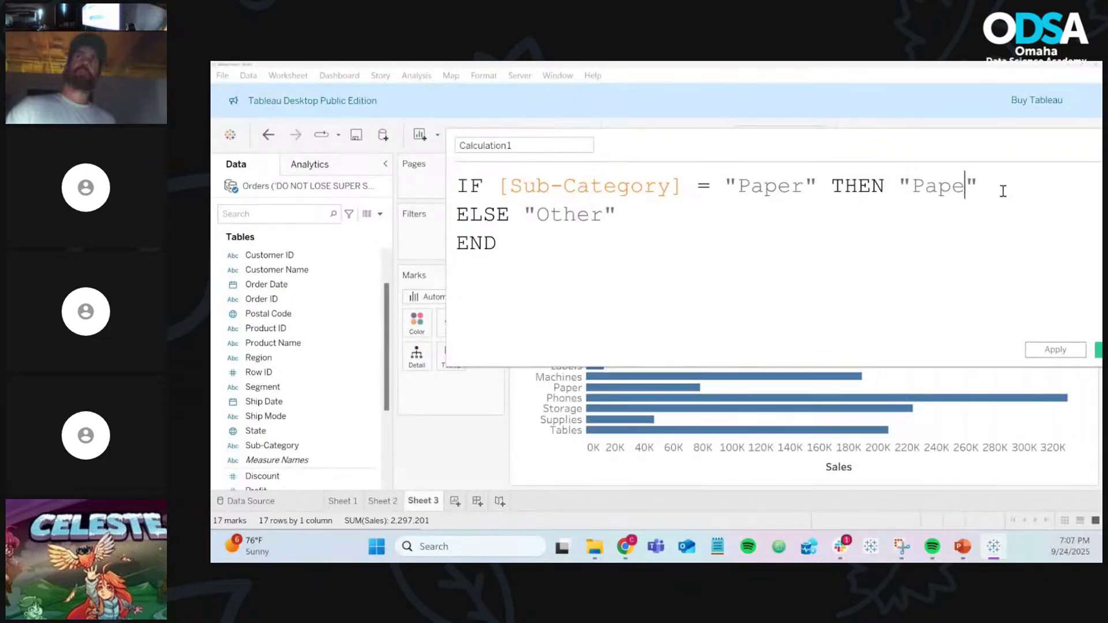
key("BackSpace")
key("BackSpace")
key("BackSpace")
key("BackSpace")
type("111112312")
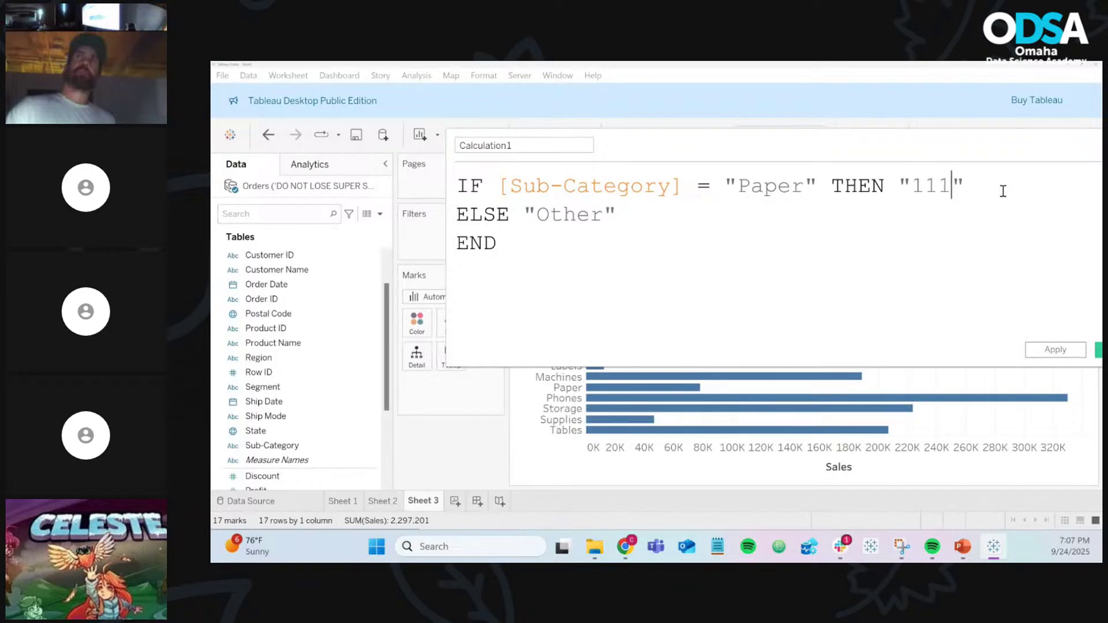
key("BackSpace")
key("BackSpace")
key("BackSpace")
key("BackSpace")
key("BackSpace")
key("BackSpace")
key("BackSpace")
key("BackSpace")
key("BackSpace")
key("BackSpace")
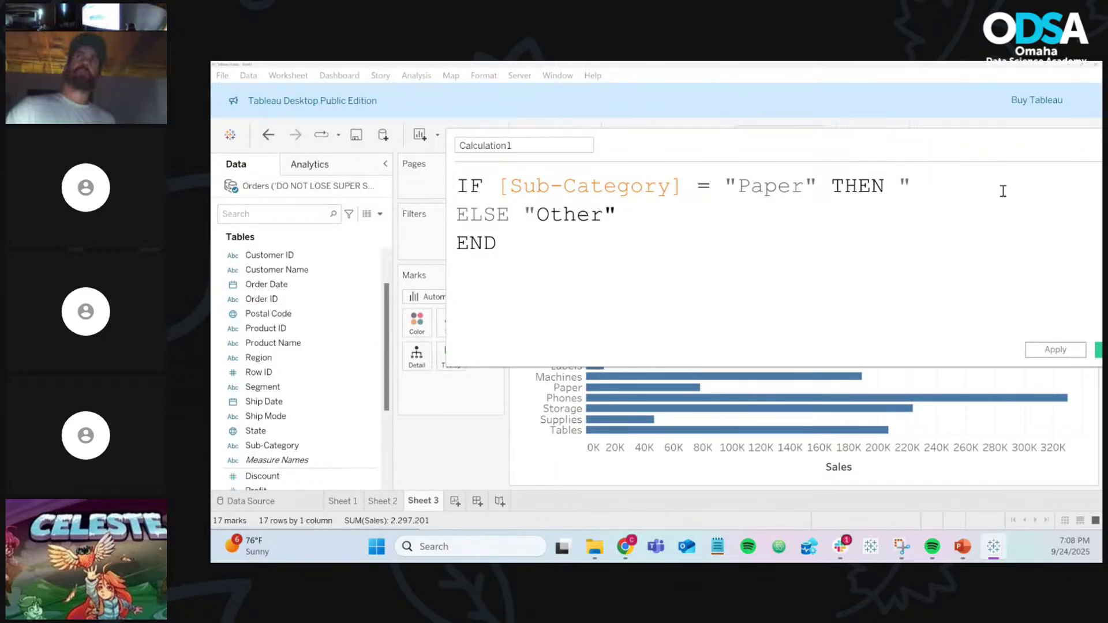
type("\"")
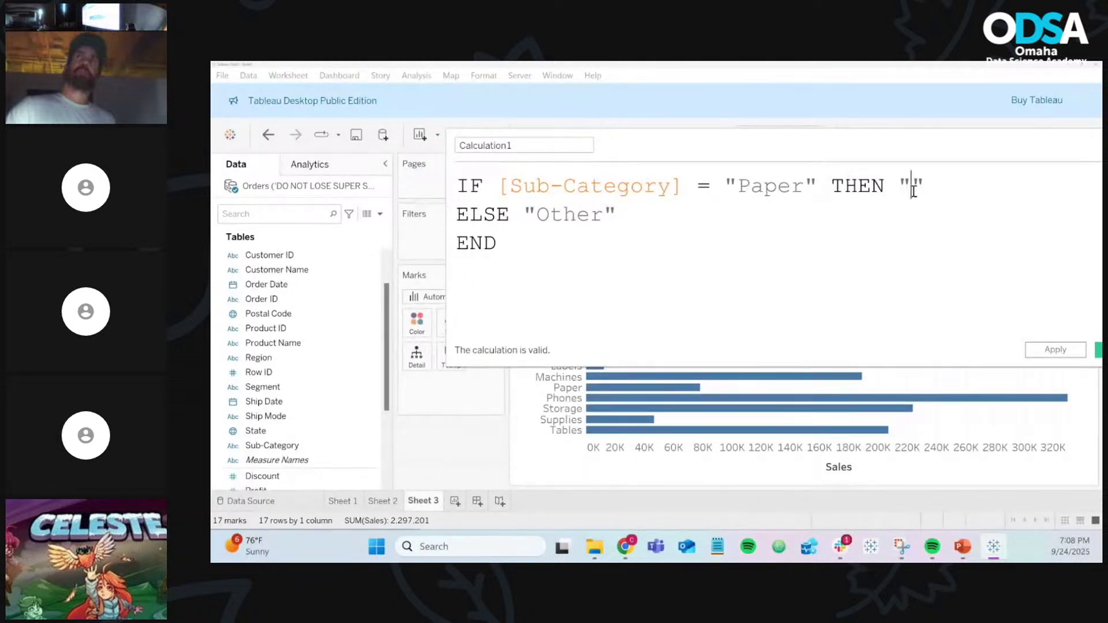
type("Highlight")
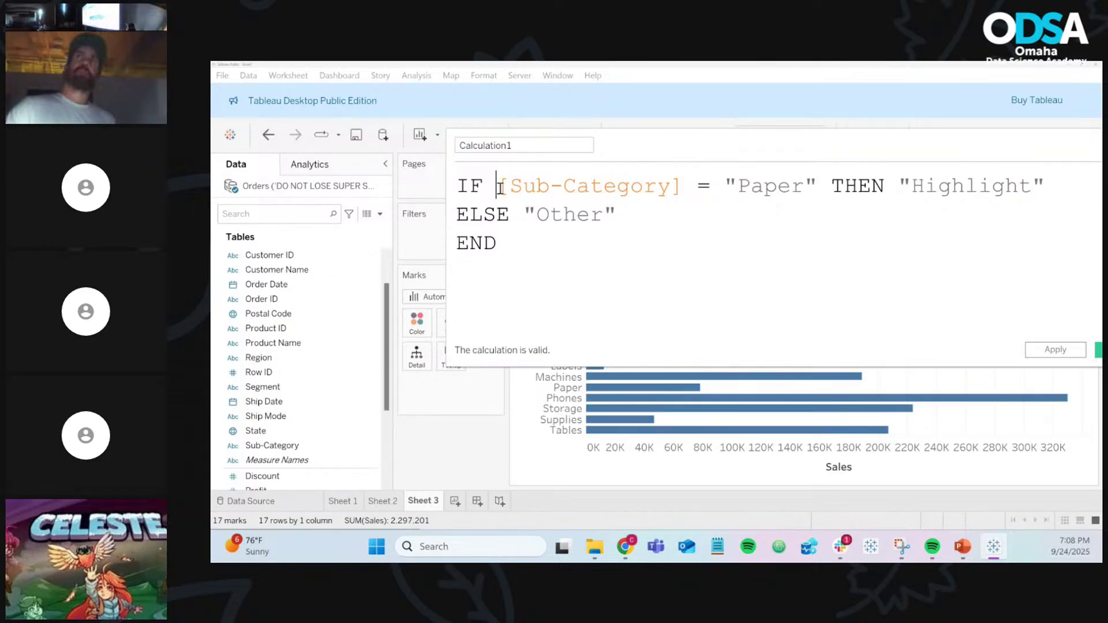
left_click_drag(497, 186, 821, 192)
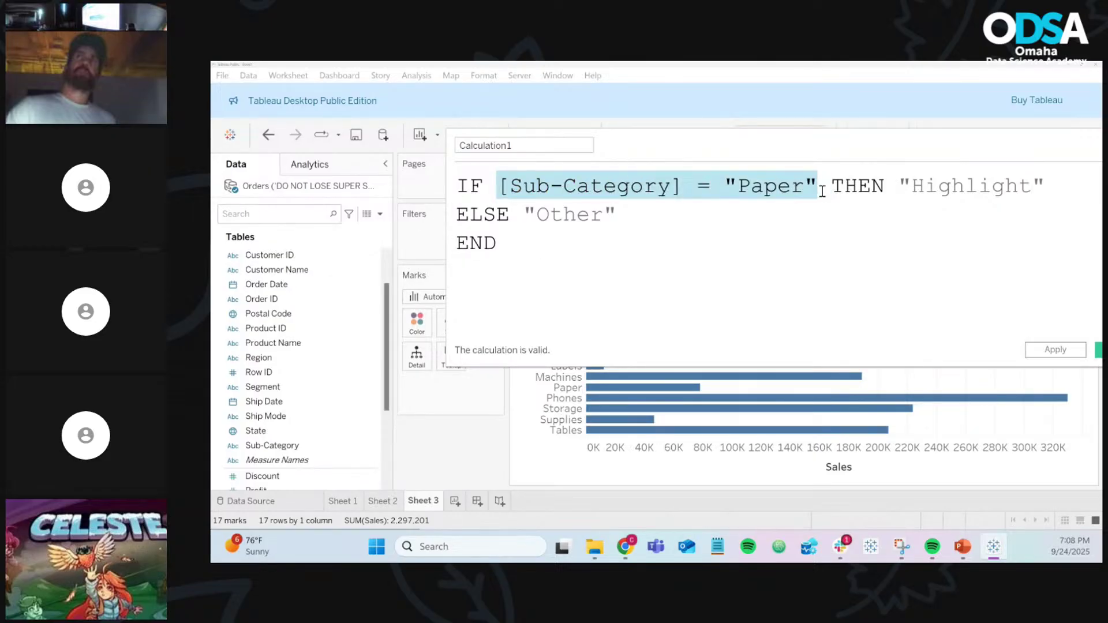
left_click_drag(786, 146, 782, 122)
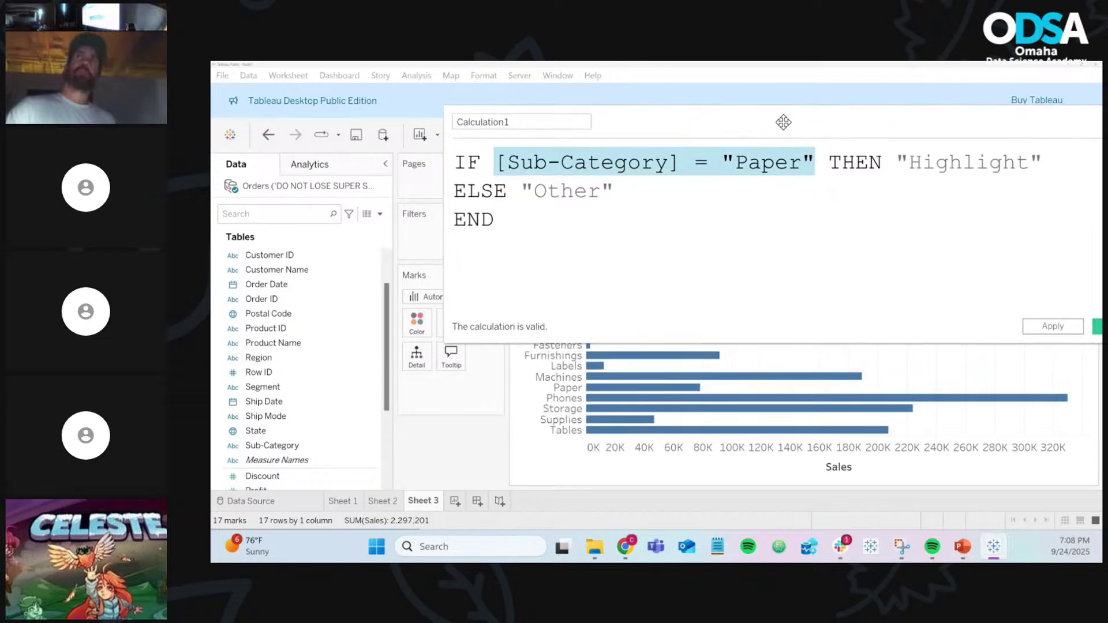
double_click(559, 190)
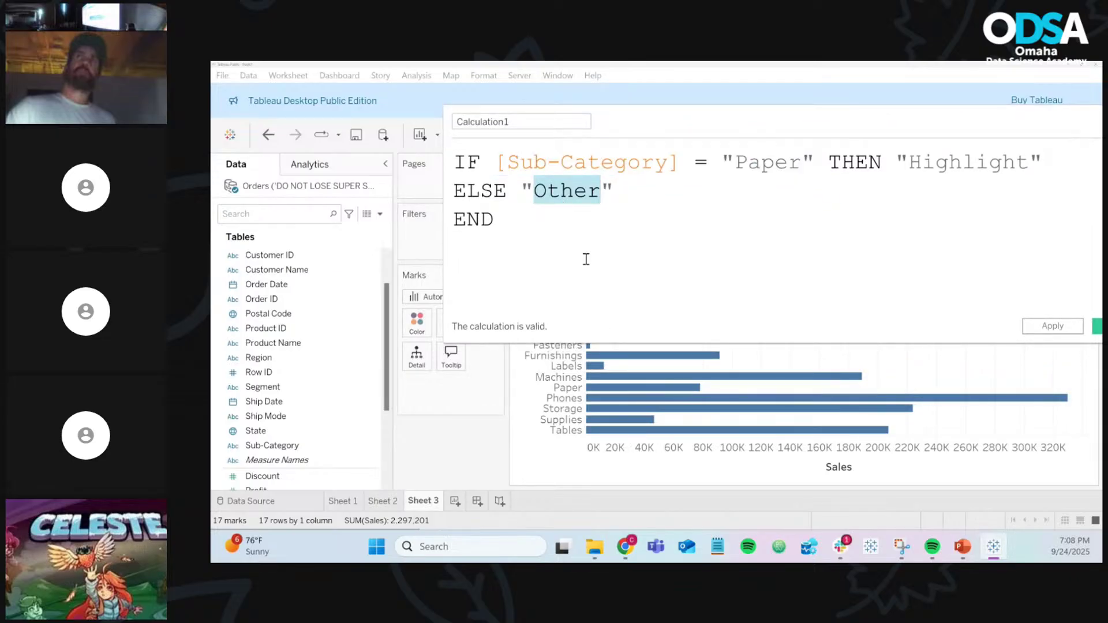
left_click_drag(690, 122, 847, 135)
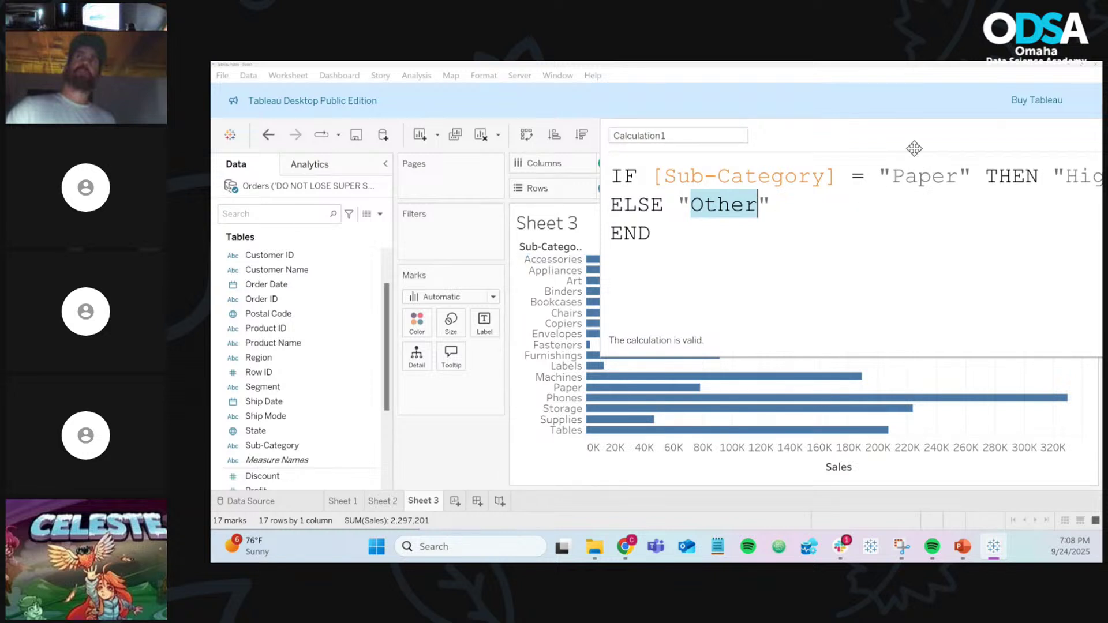
left_click_drag(912, 133, 731, 126)
left_click_drag(805, 170, 1018, 170)
left_click_drag(468, 170, 764, 171)
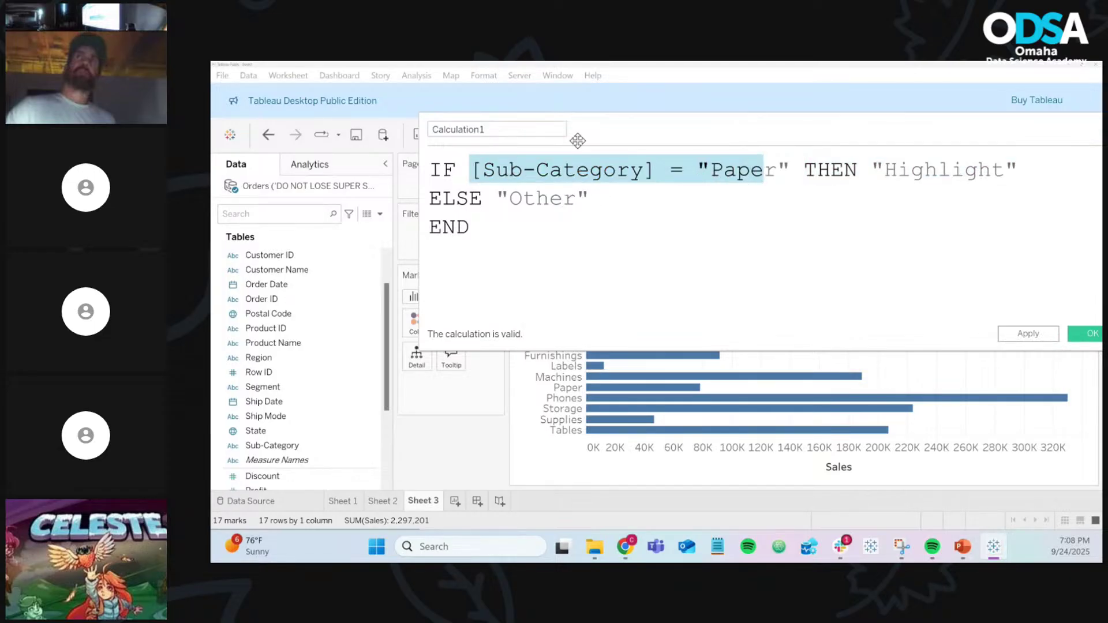
left_click_drag(606, 122, 794, 123)
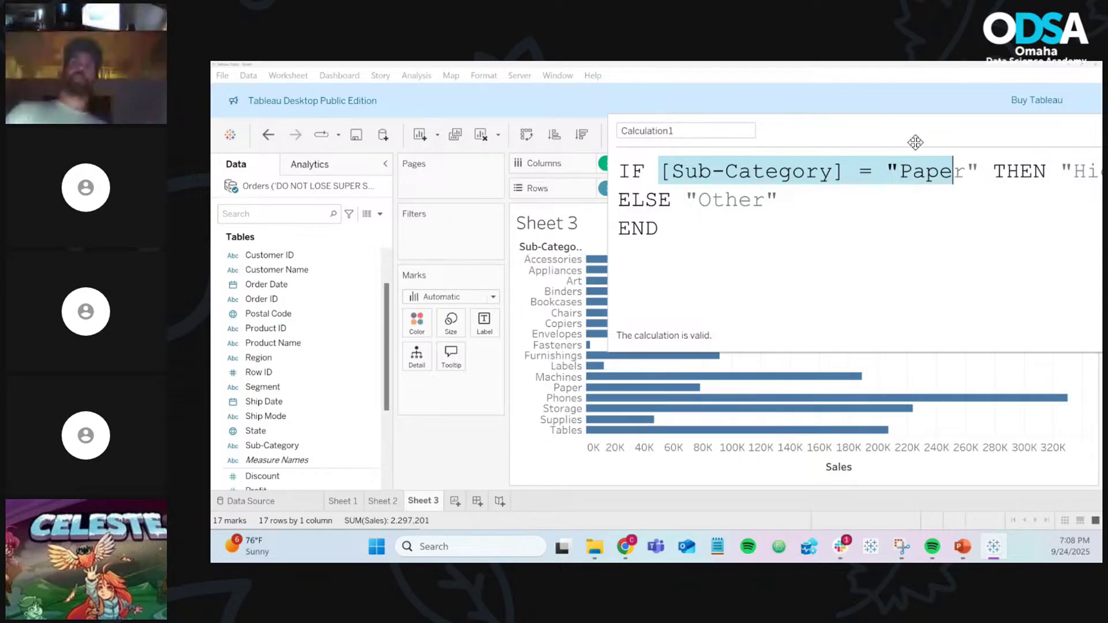
left_click_drag(915, 119, 689, 121)
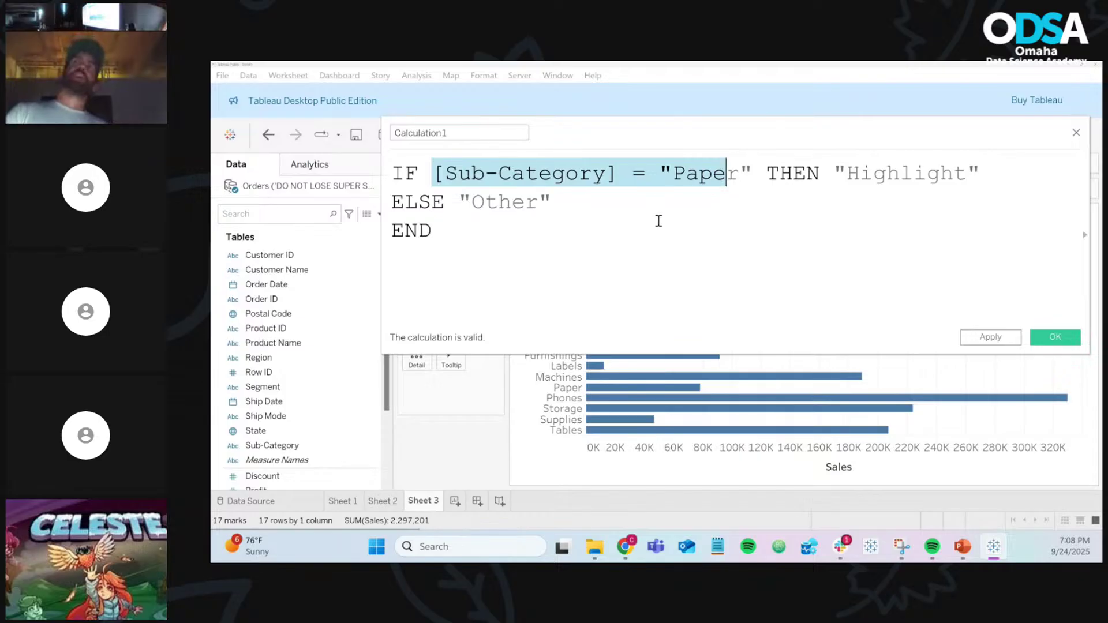
left_click(670, 208)
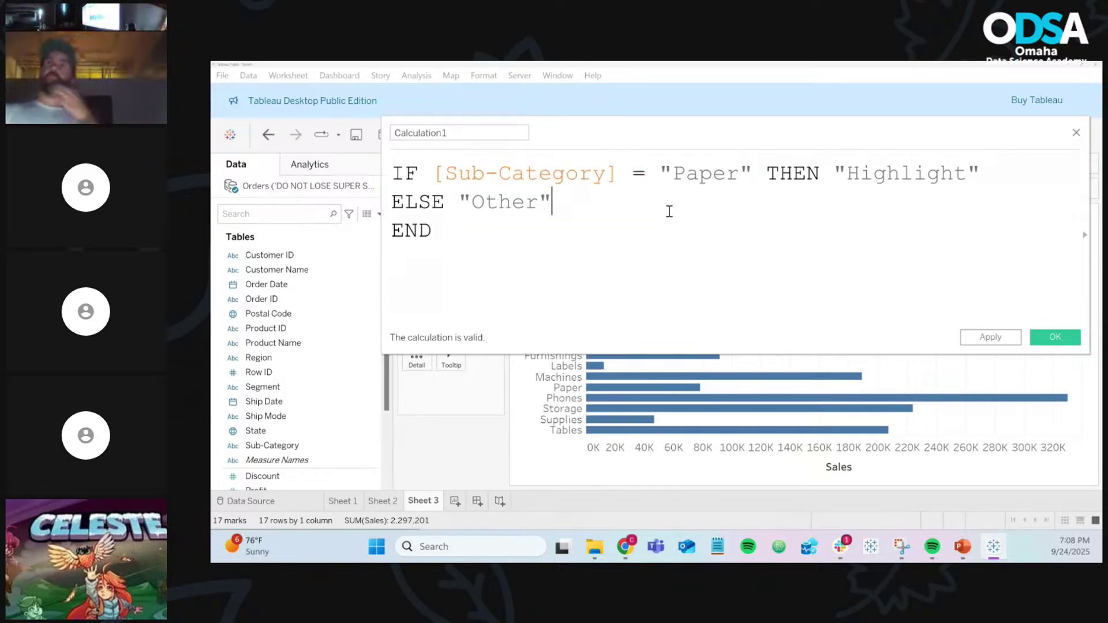
left_click(641, 239)
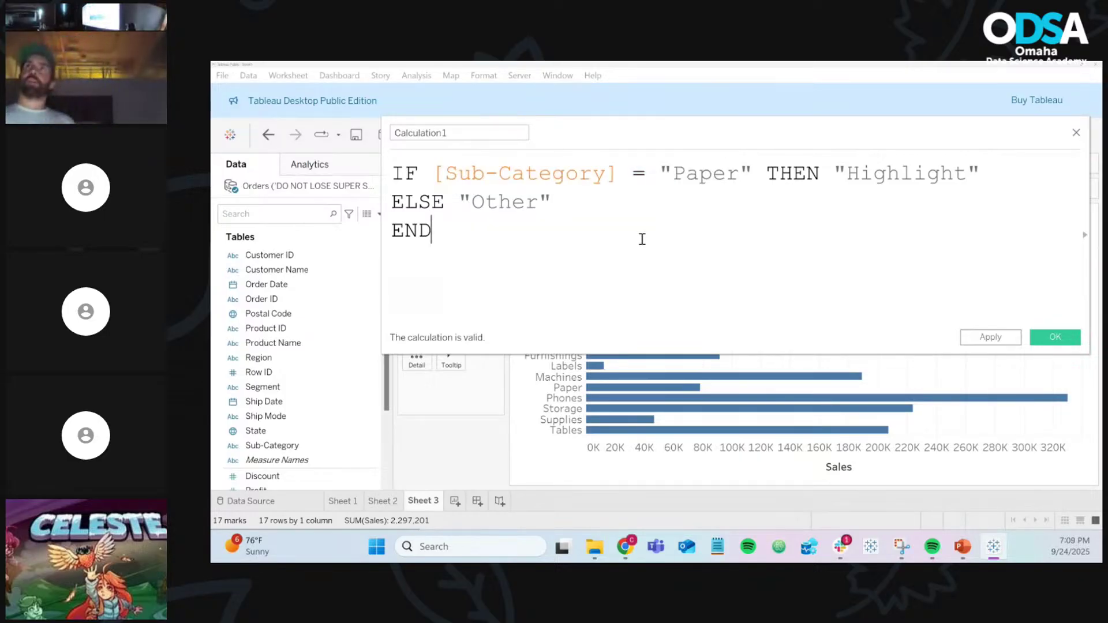
scroll(641, 239, "up", 2)
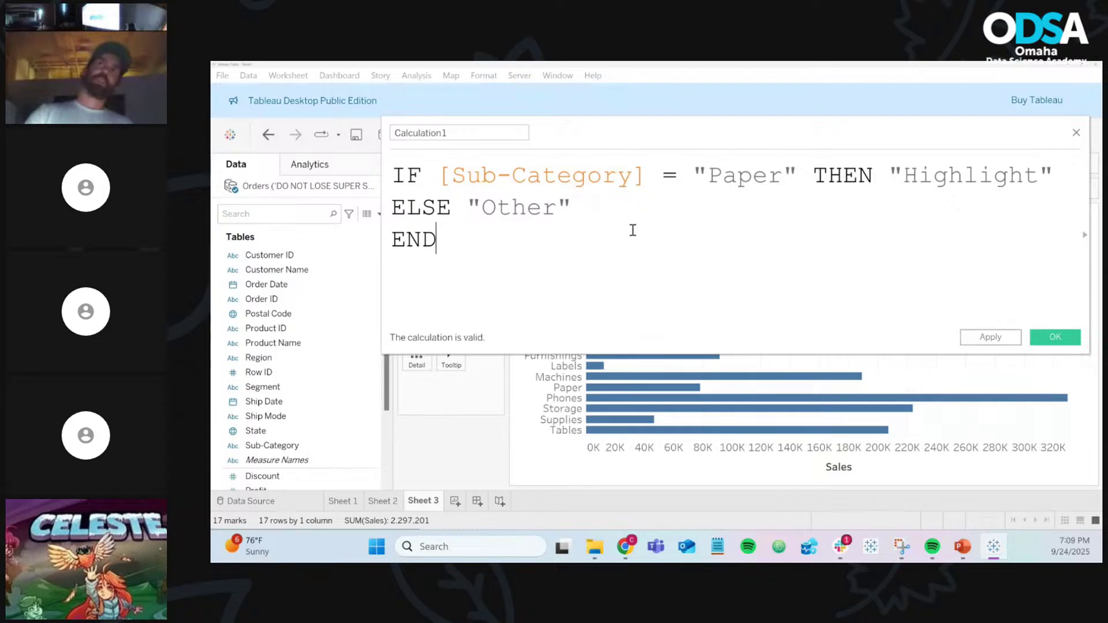
left_click(501, 132)
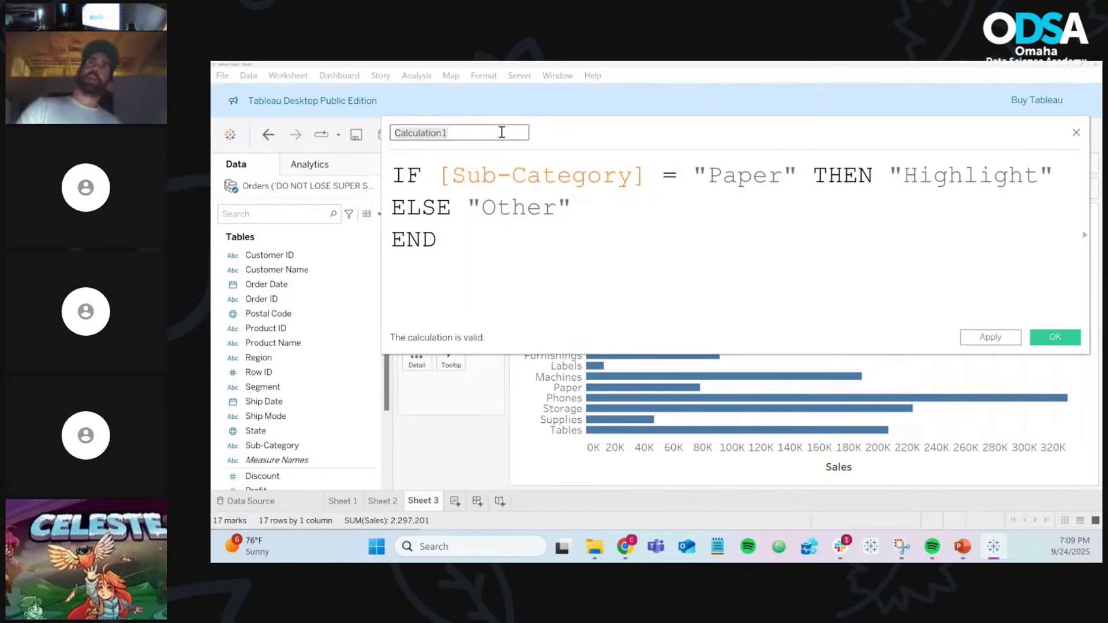
Step: Name the new calculated field 'Paper Highlight' and save it to the Orders fields
type("Paper ")
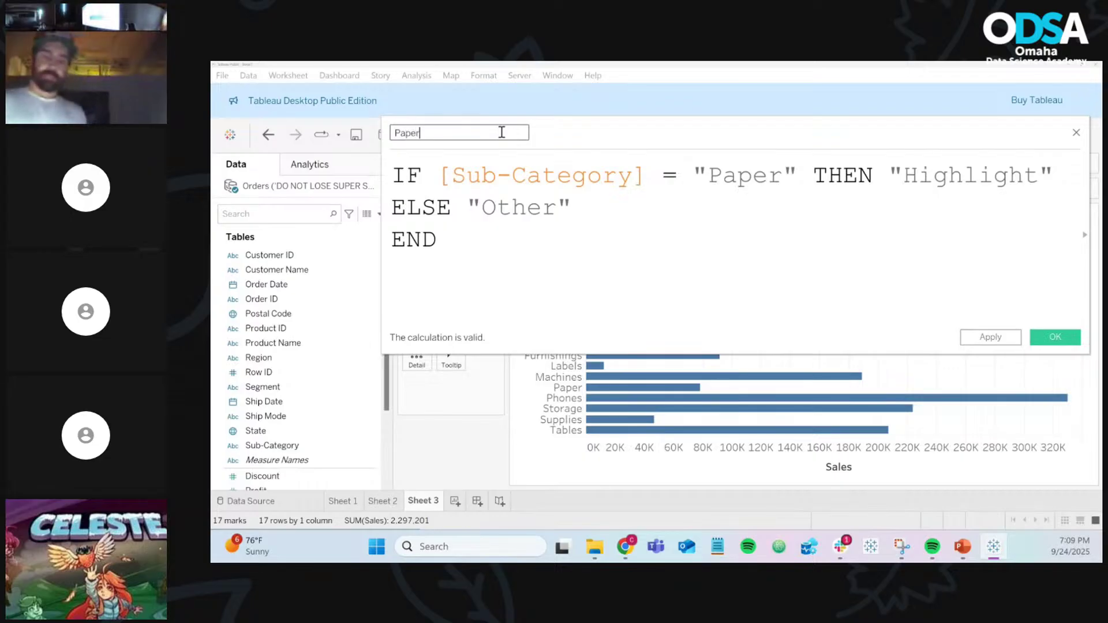
type("Highlight")
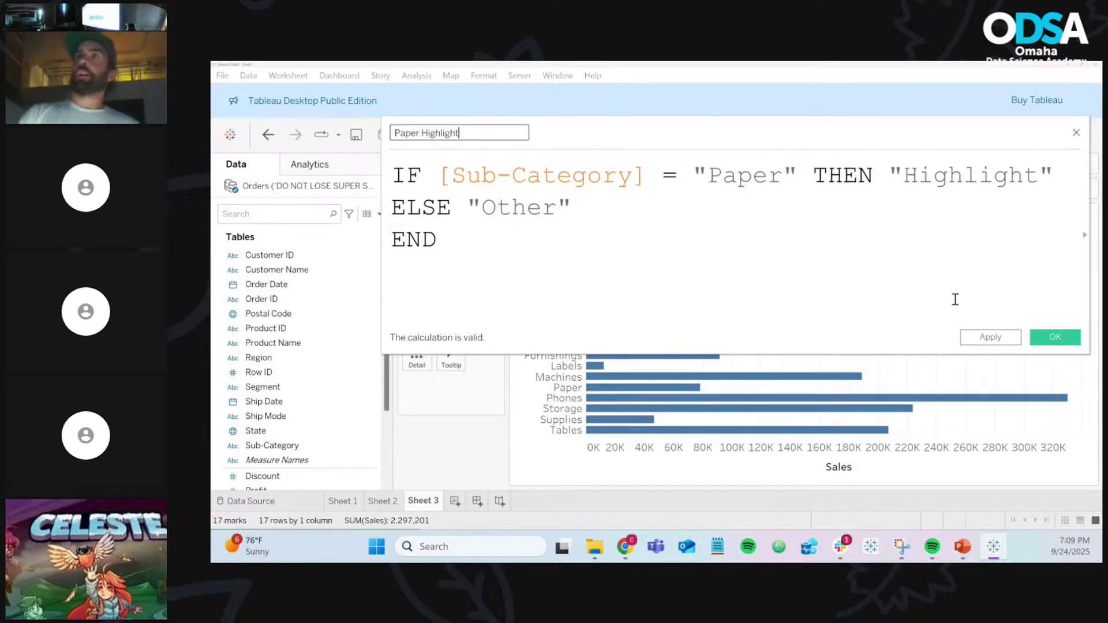
left_click(1059, 346)
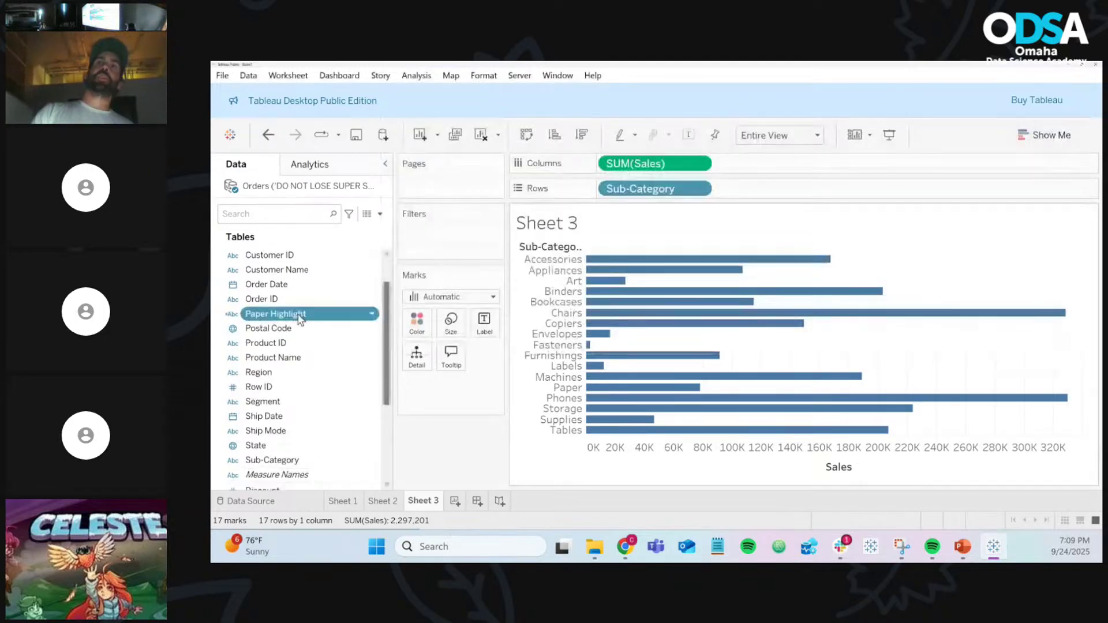
left_click(301, 508)
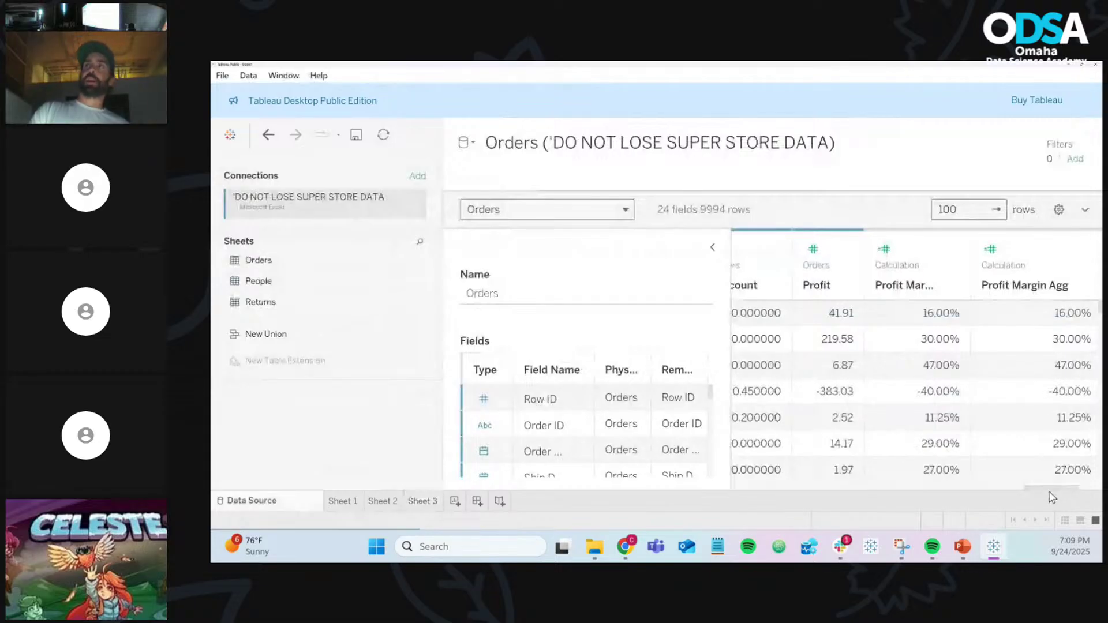
scroll(1051, 497, "right", 3)
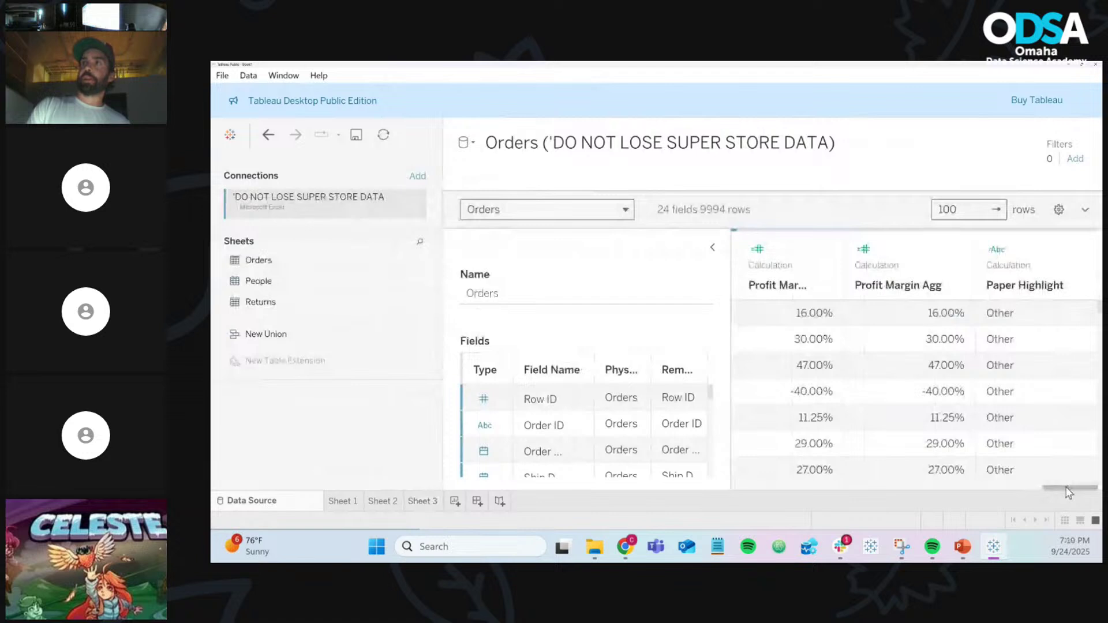
left_click_drag(1068, 492, 964, 486)
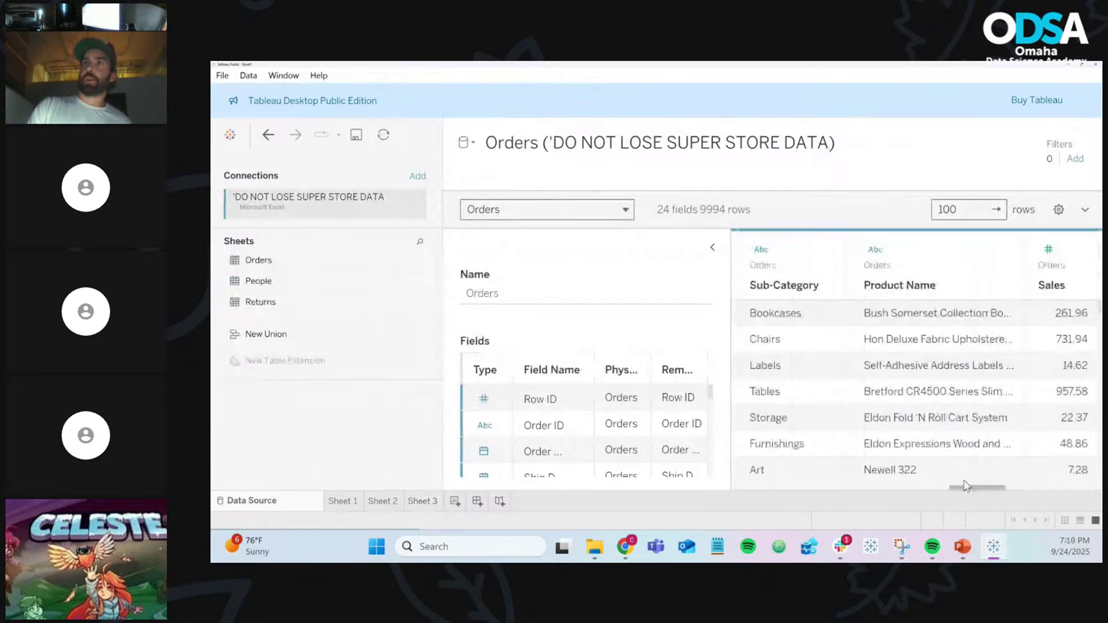
scroll(964, 349, "down", 1)
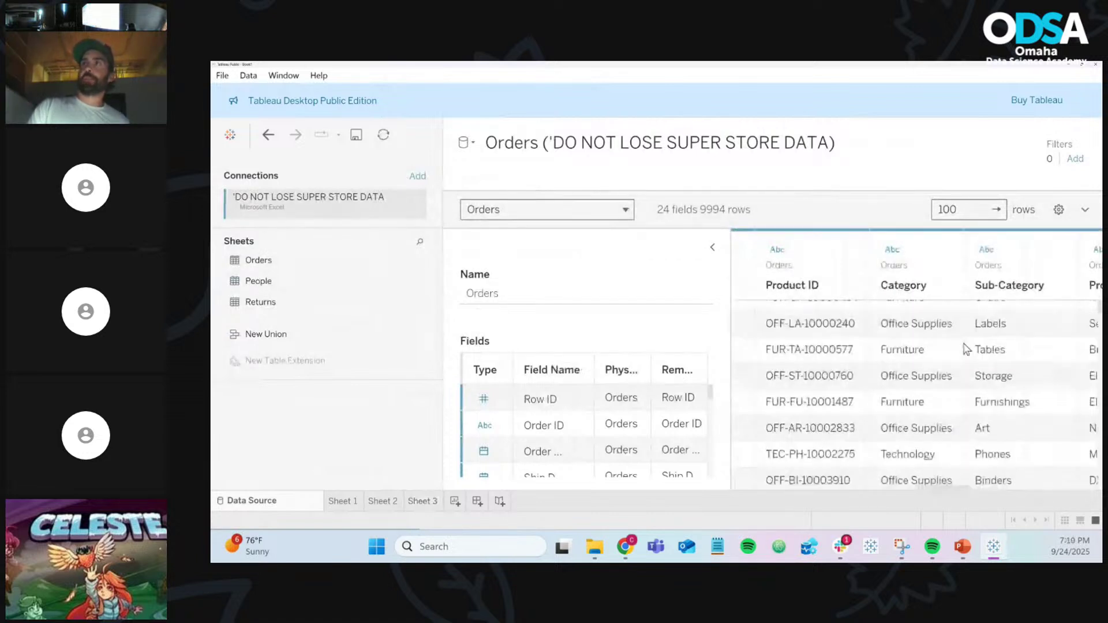
scroll(965, 349, "down", 3)
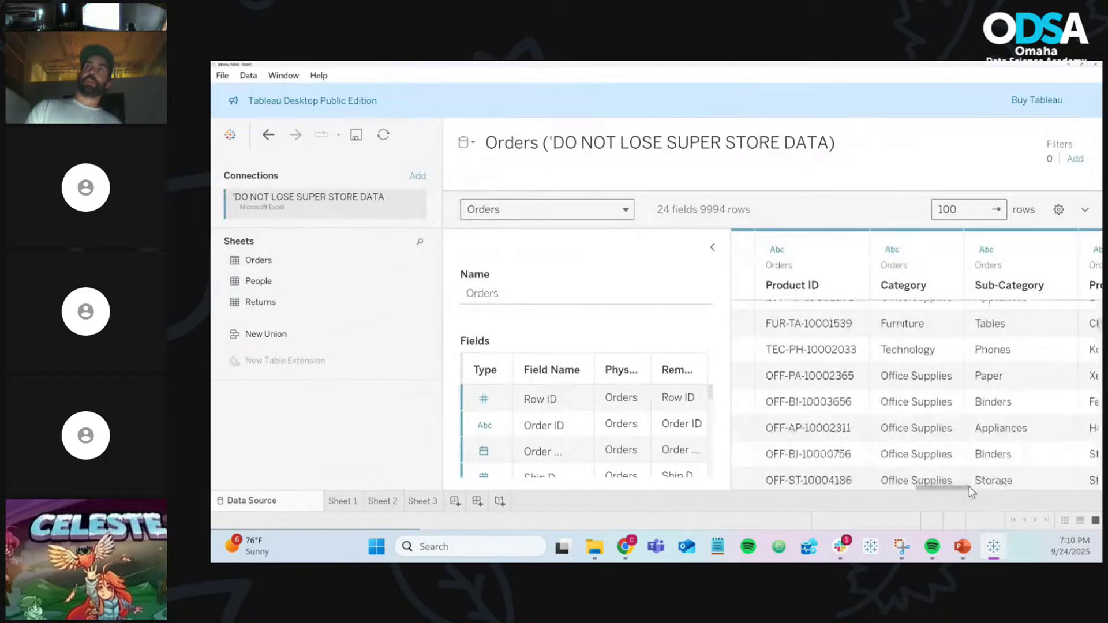
left_click_drag(969, 487, 1093, 487)
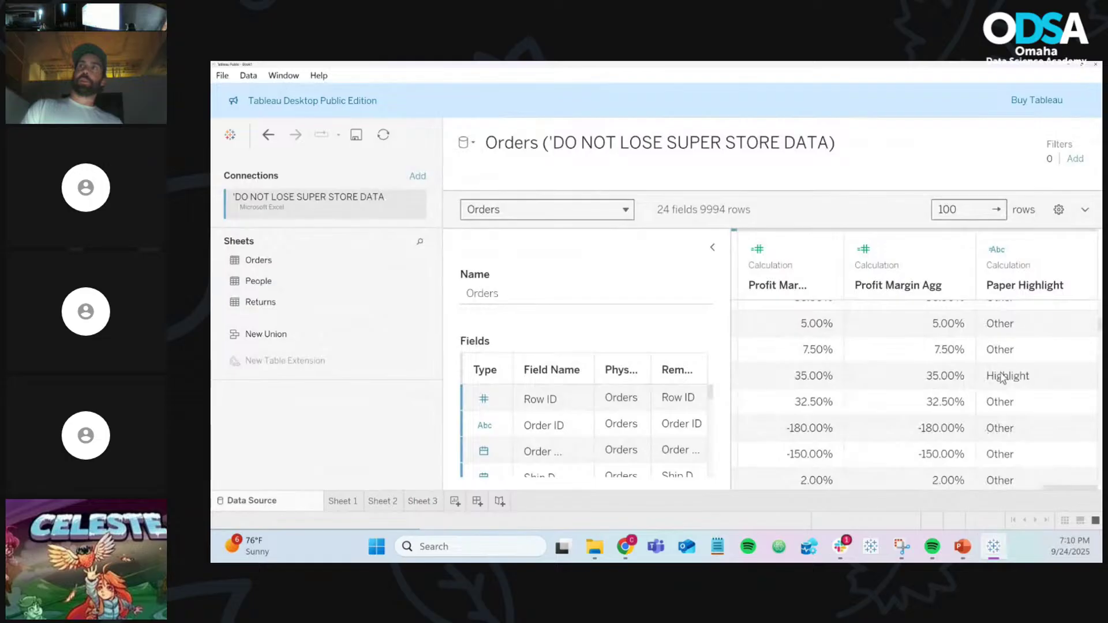
scroll(1002, 377, "down", 1)
scroll(1002, 377, "down", 3)
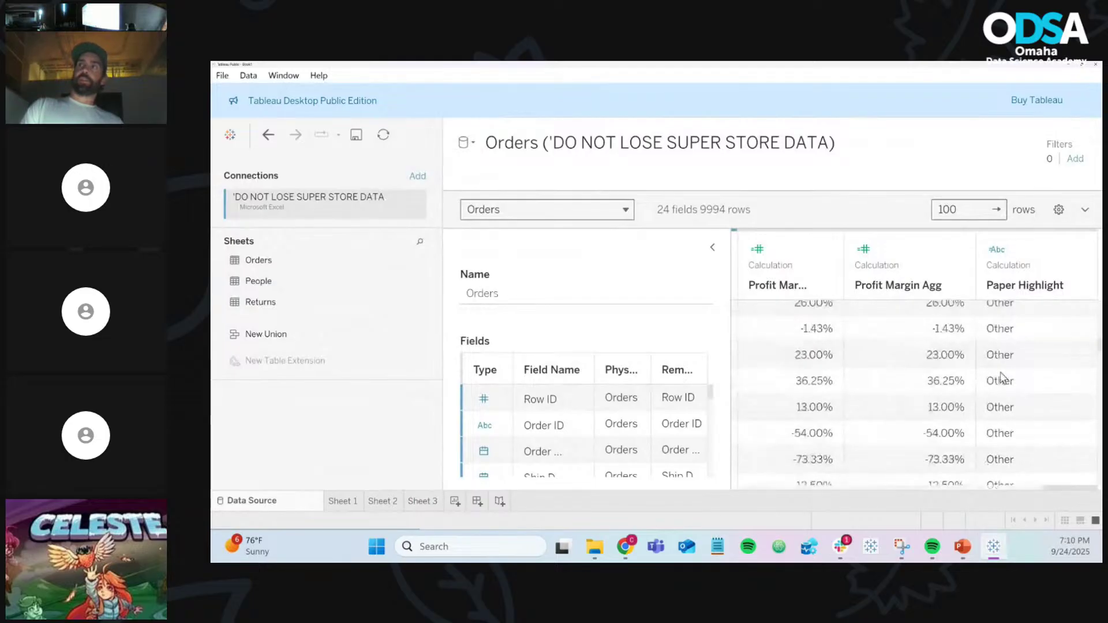
scroll(1002, 377, "down", 2)
scroll(1002, 377, "down", 1)
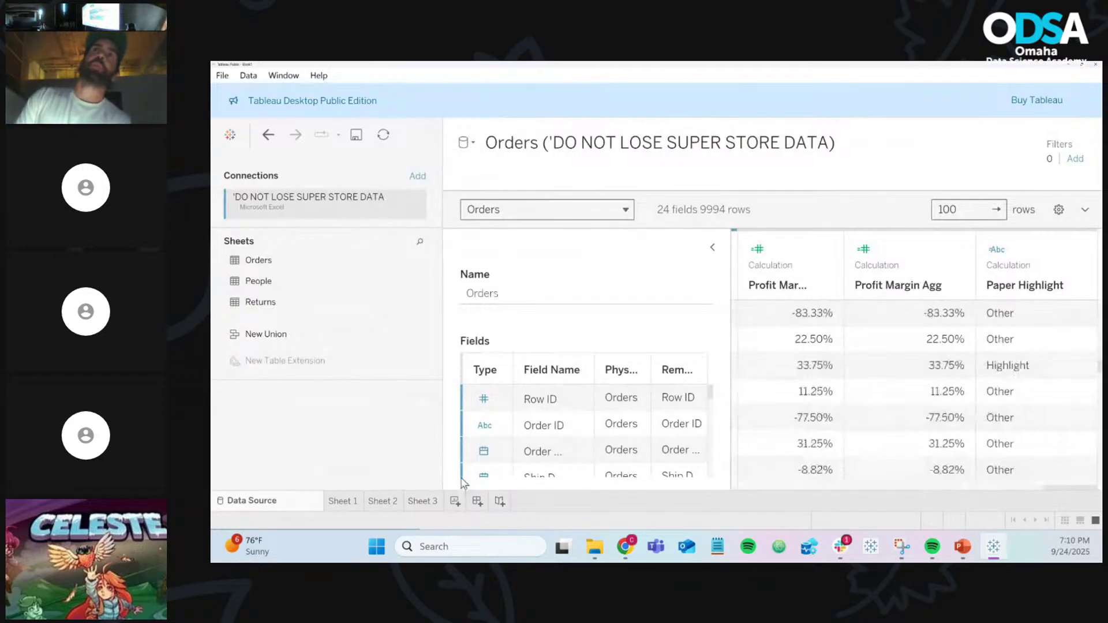
left_click(423, 501)
left_click(262, 344)
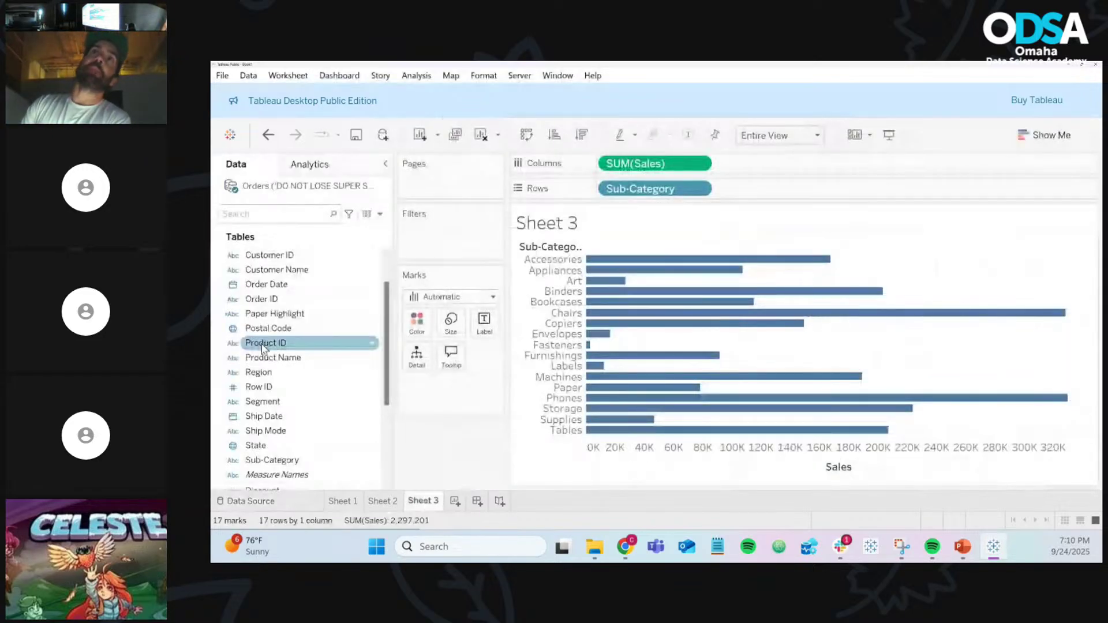
Step: Colour Sheet 3's bars by Paper Highlight so Paper stands apart from other sub-categories
left_click(241, 312)
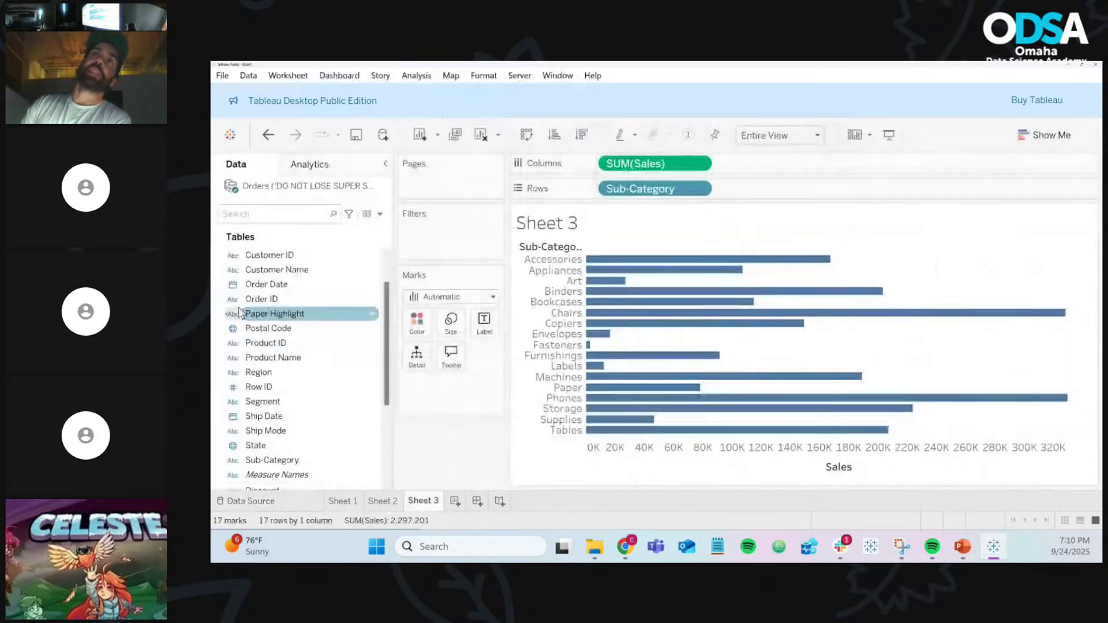
left_click(277, 318)
left_click_drag(277, 319, 428, 326)
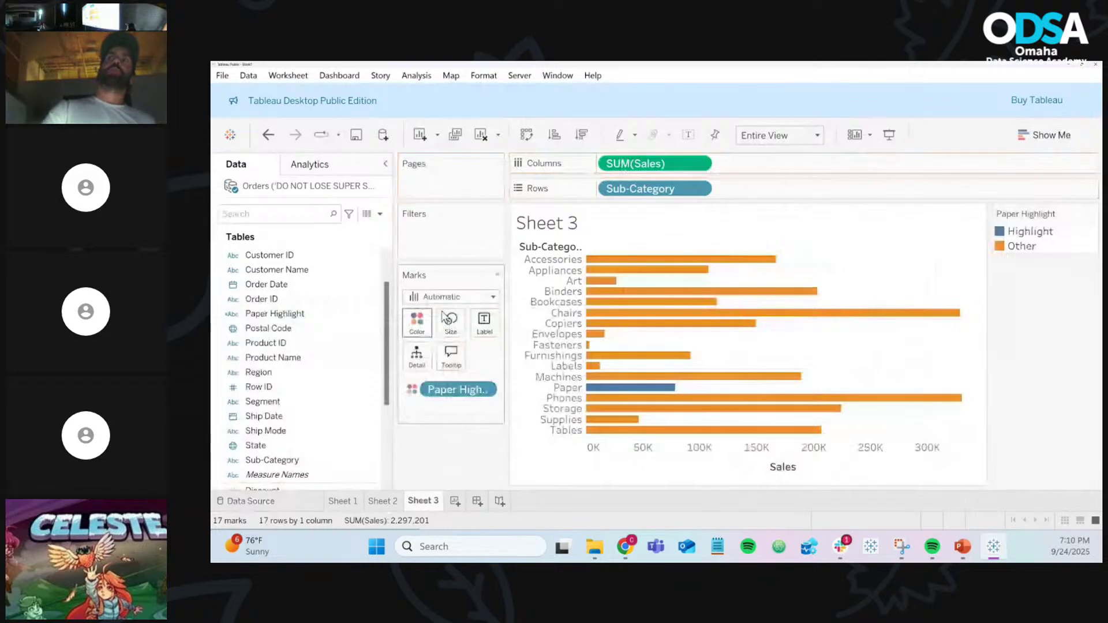
mouse_move(670, 279)
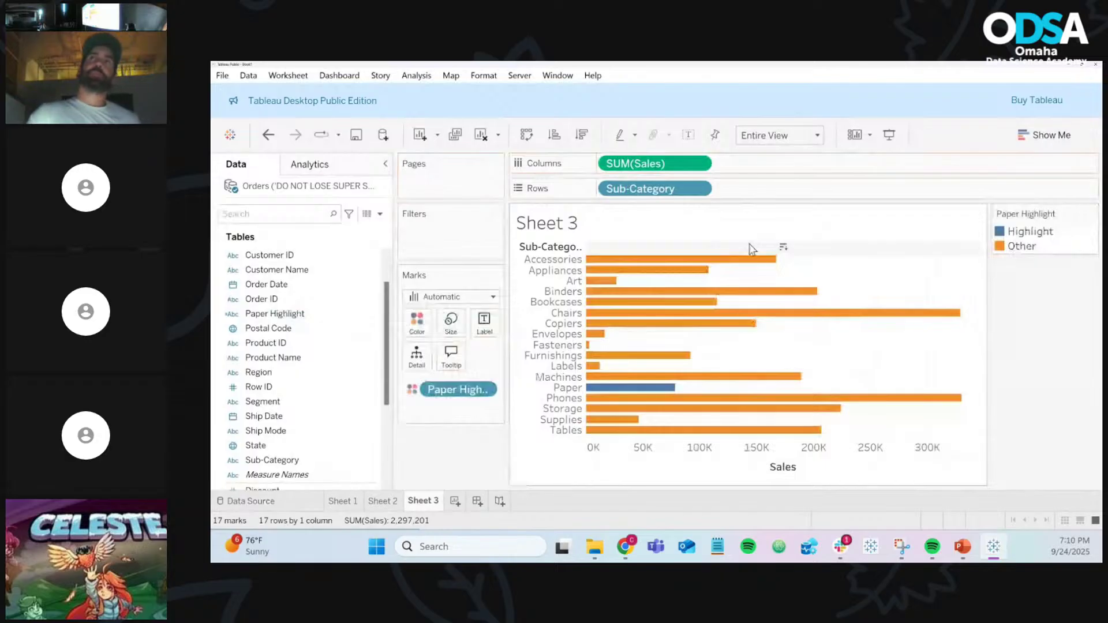
mouse_move(617, 304)
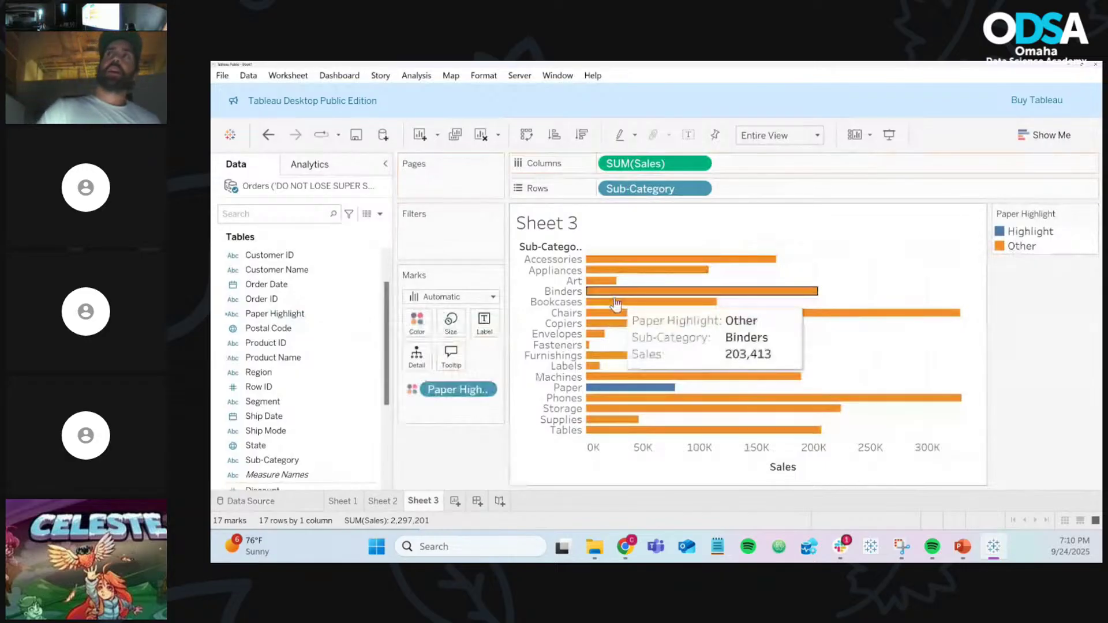
mouse_move(614, 393)
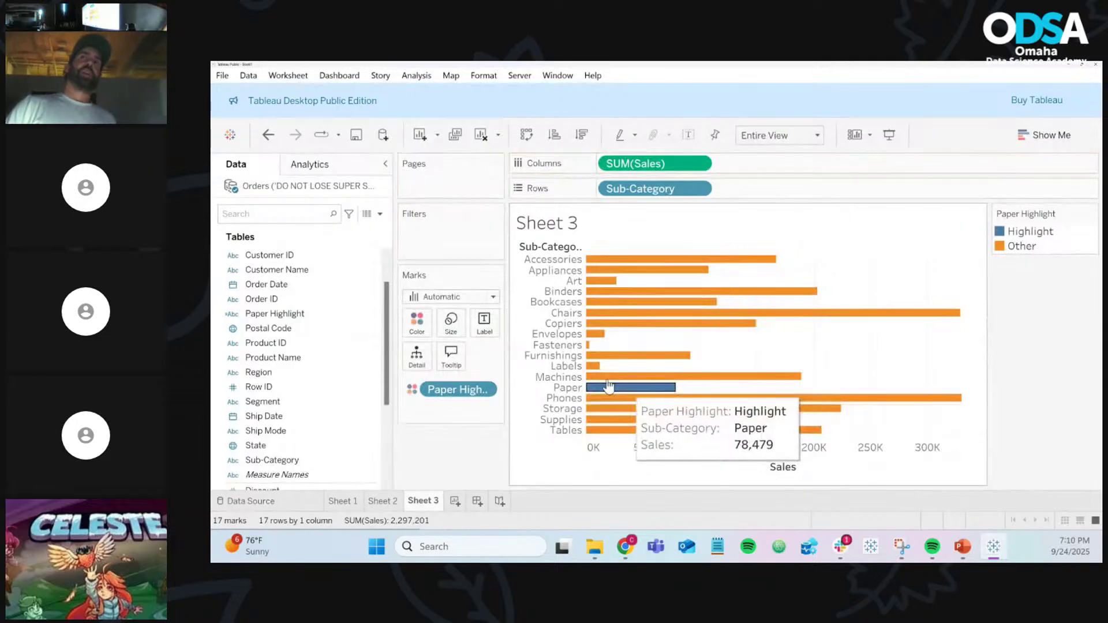
left_click(416, 323)
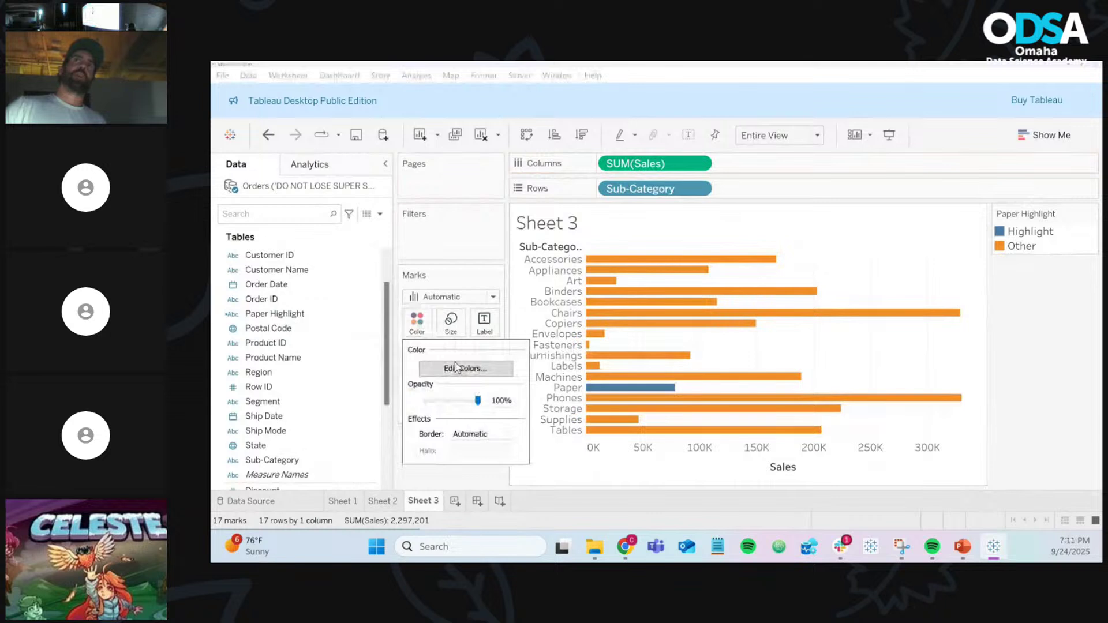
Step: Assign grey to the Other group and green to the Highlight group
left_click(456, 367)
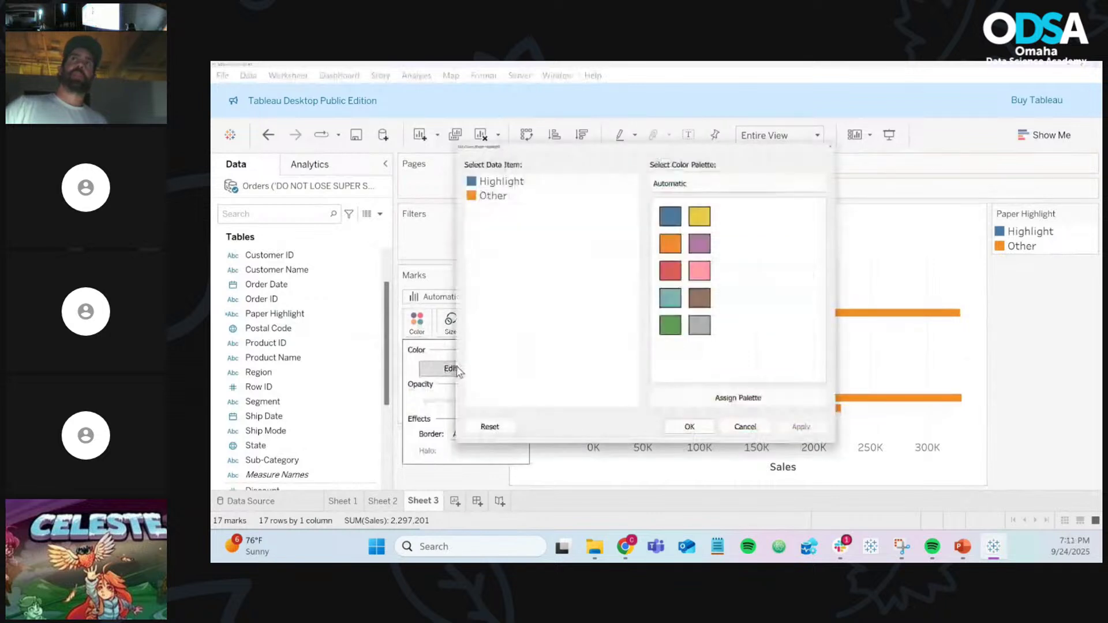
left_click(490, 194)
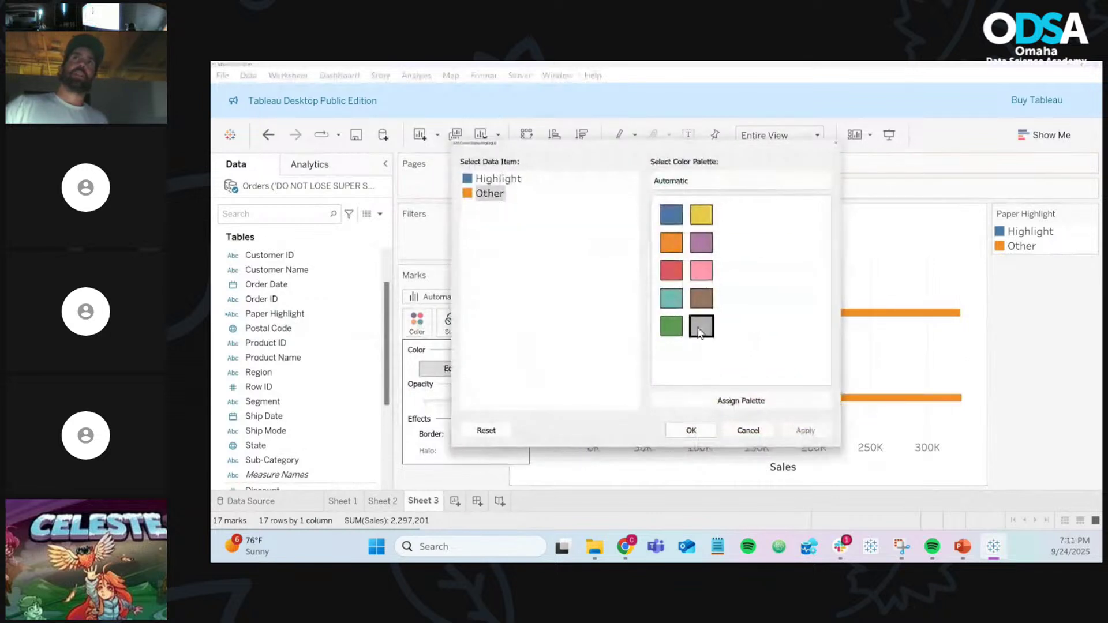
left_click(699, 332)
left_click(507, 178)
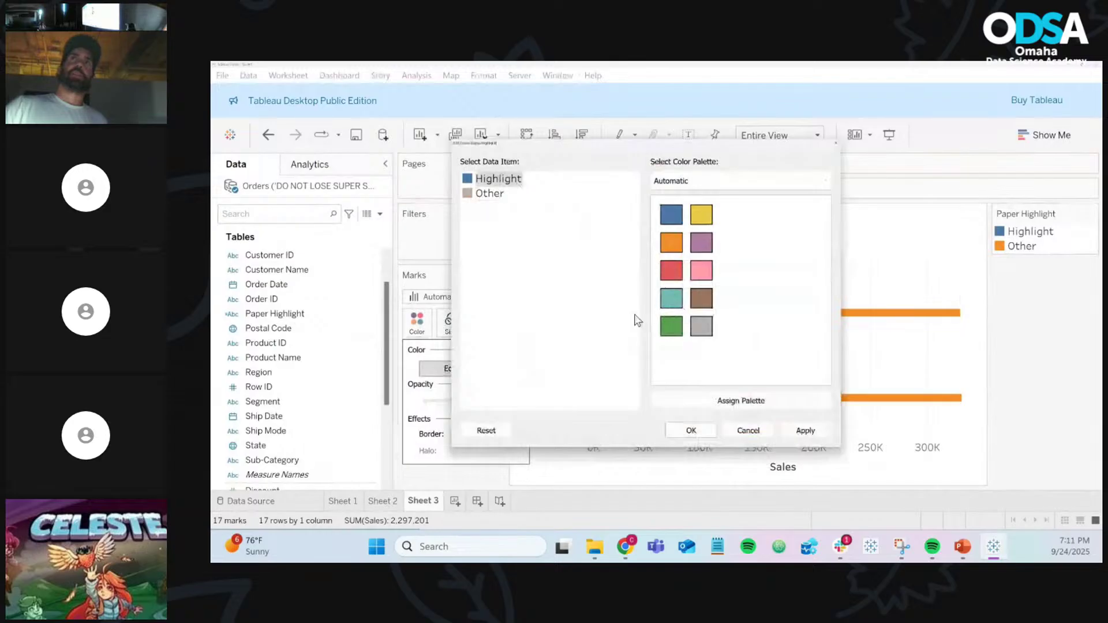
left_click(671, 327)
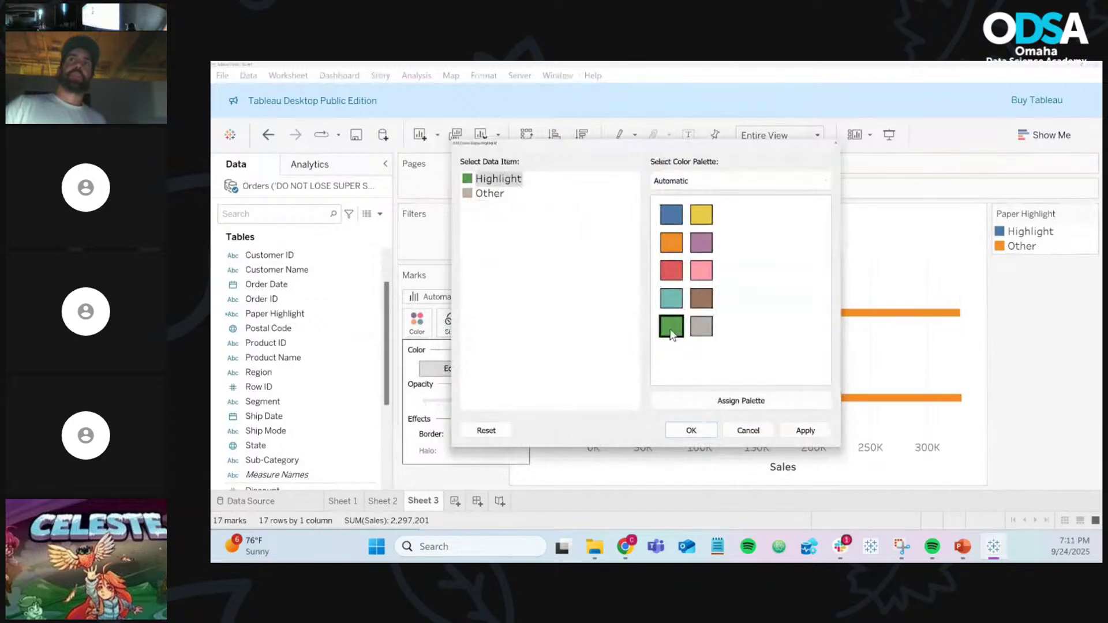
left_click(692, 431)
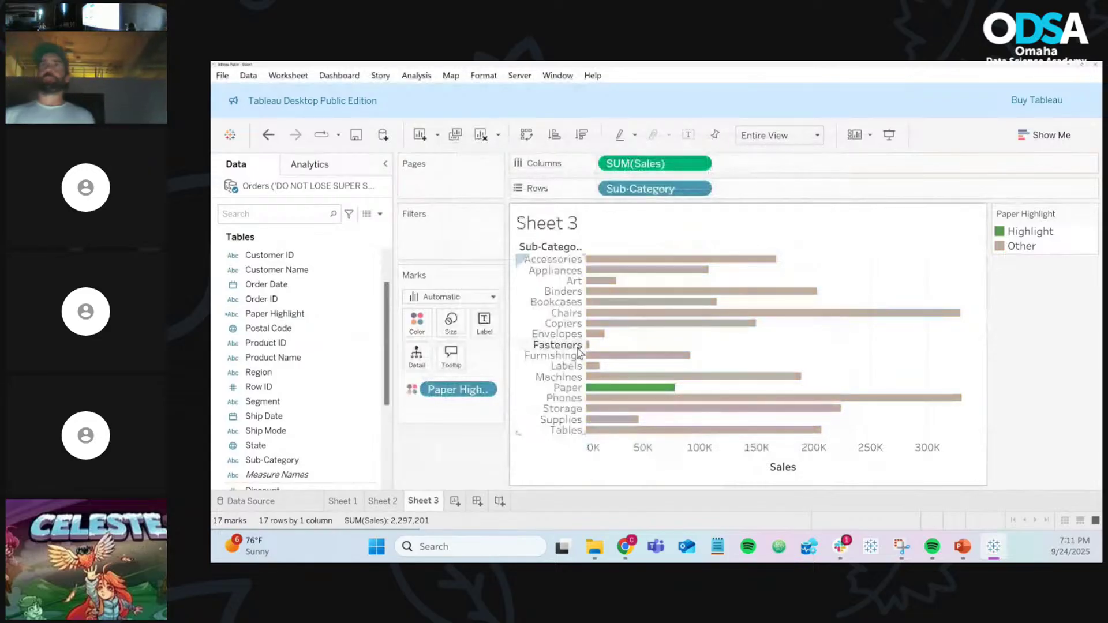
mouse_move(644, 396)
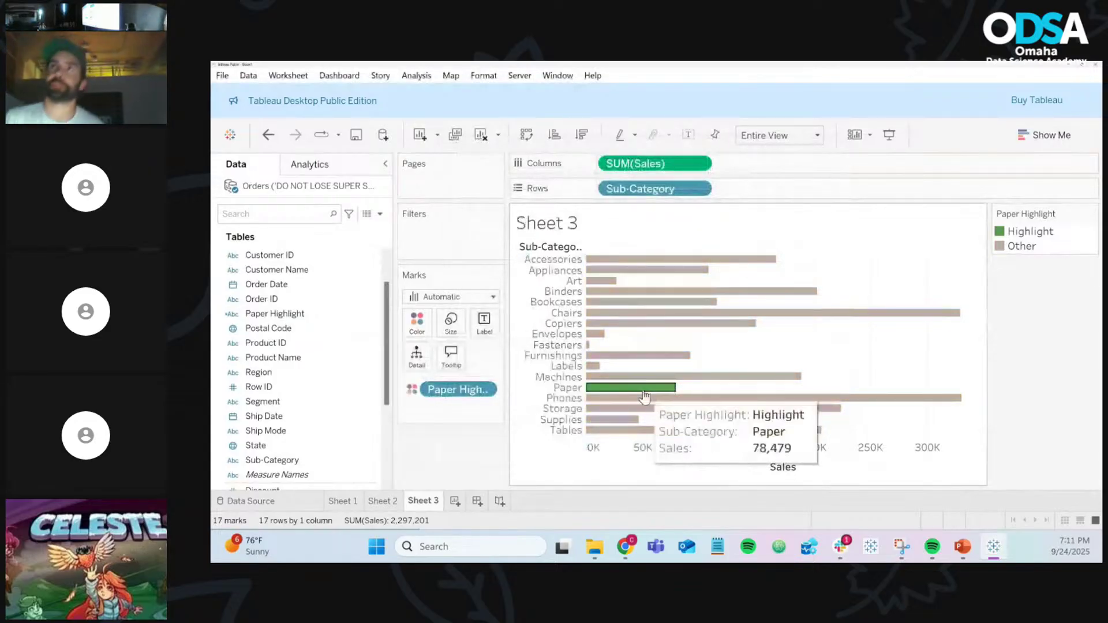
mouse_move(777, 398)
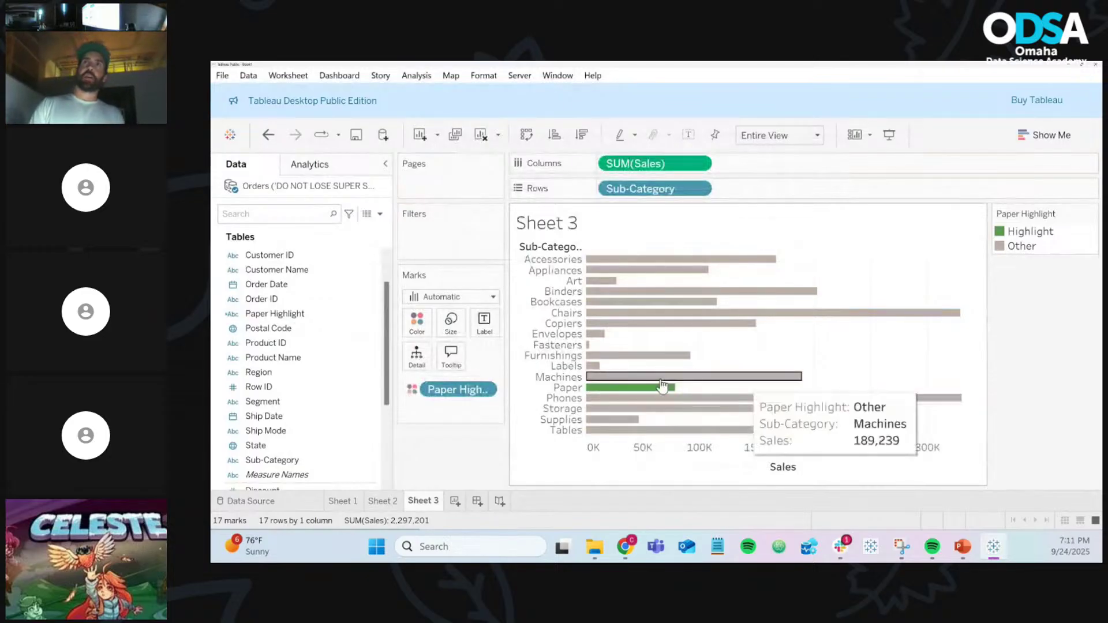
mouse_move(568, 432)
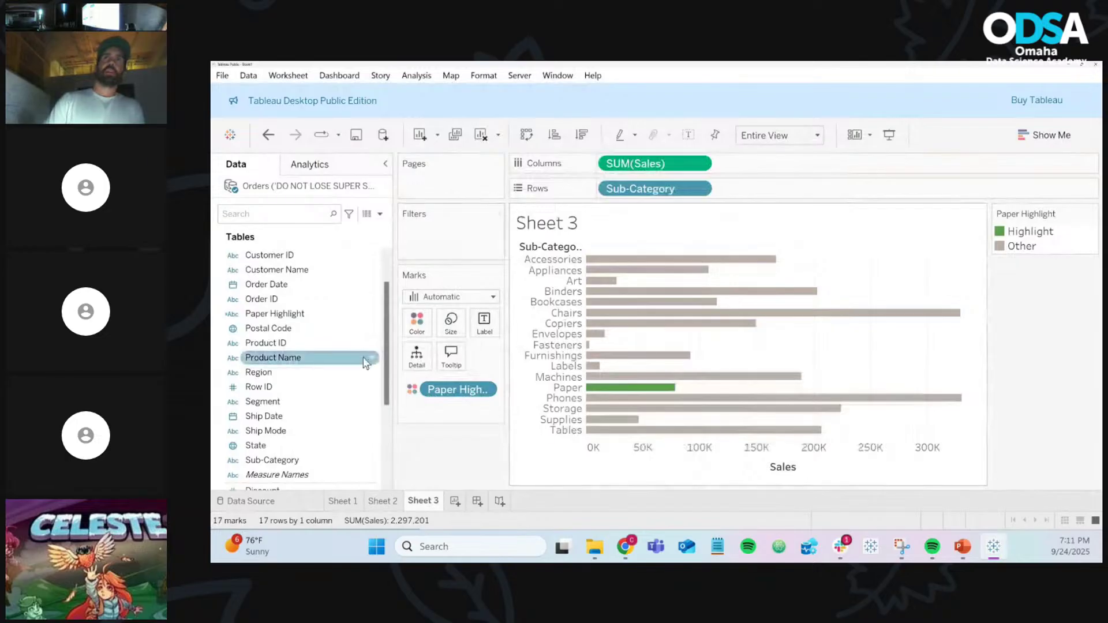
scroll(345, 403, "down", 1)
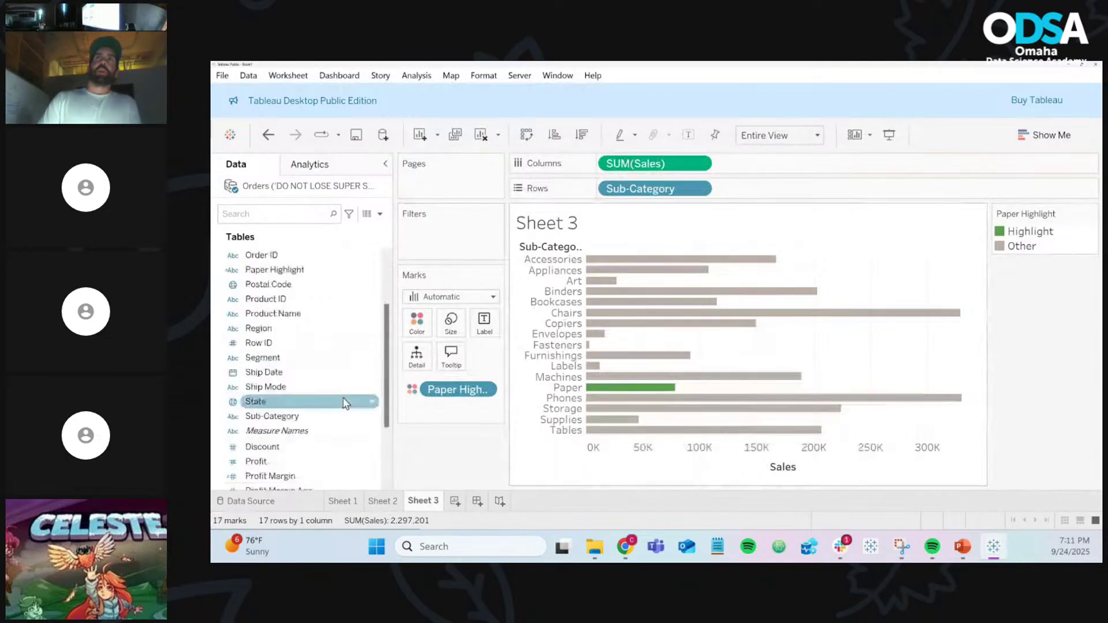
scroll(345, 402, "up", 2)
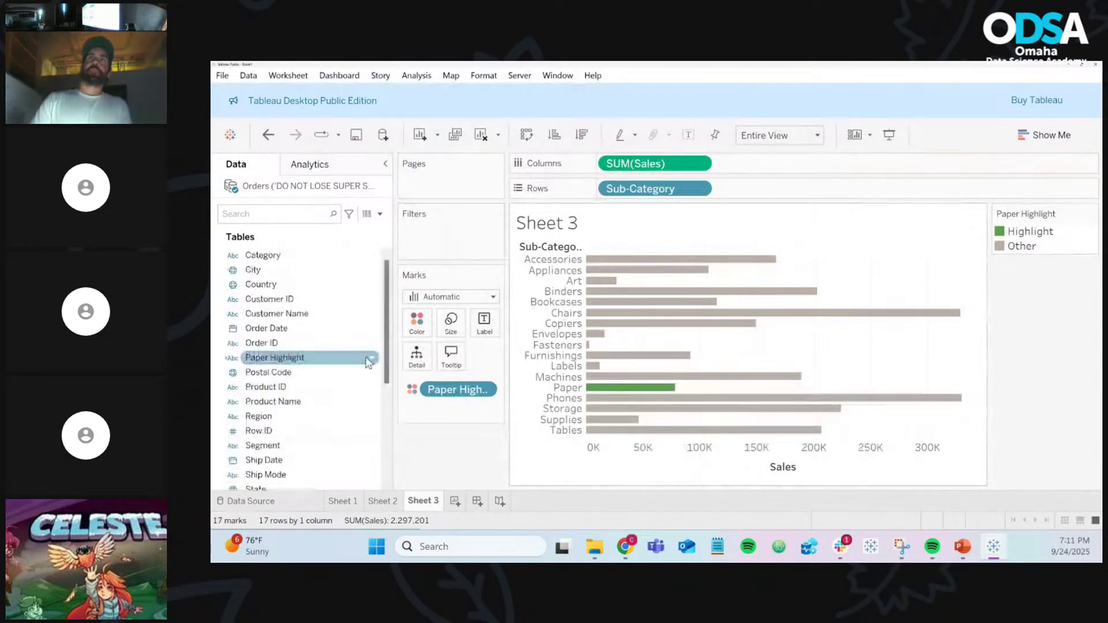
left_click(369, 361)
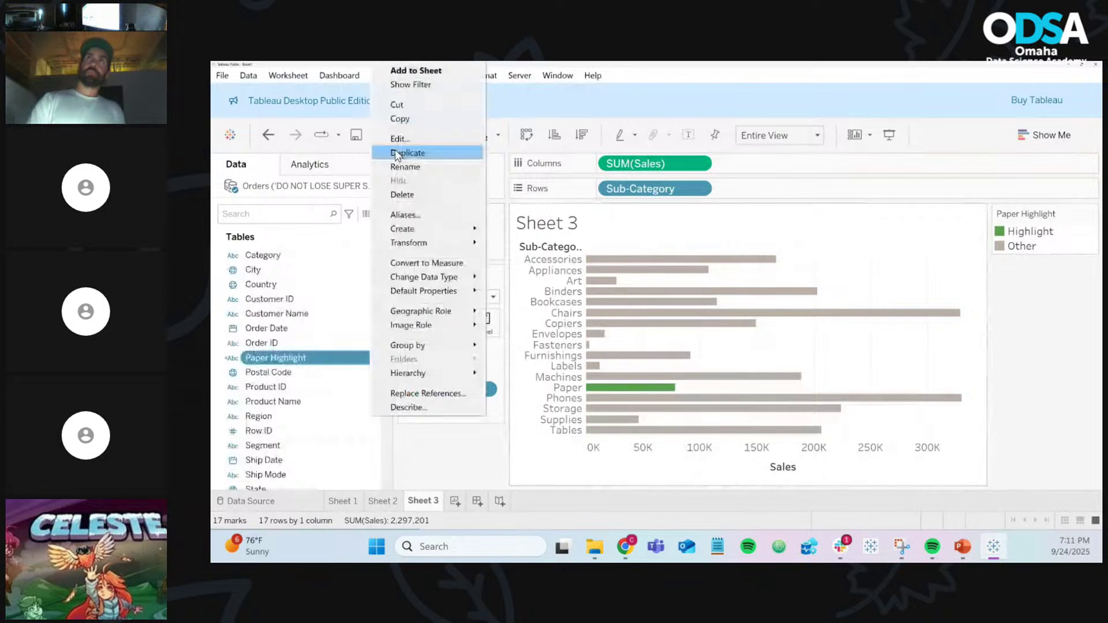
left_click(399, 138)
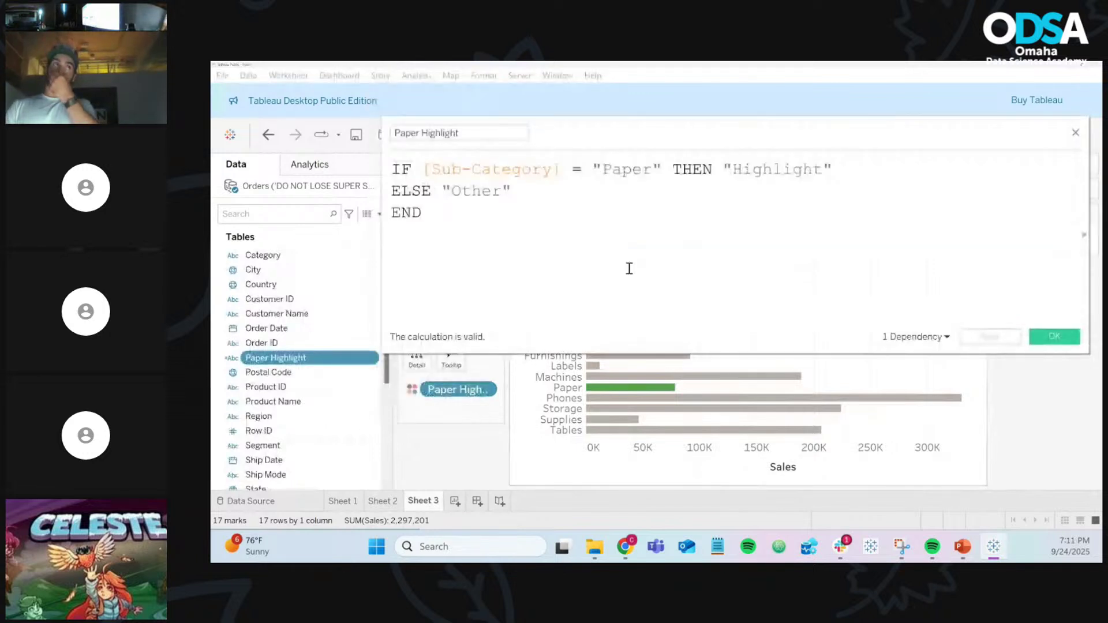
scroll(629, 268, "up", 1)
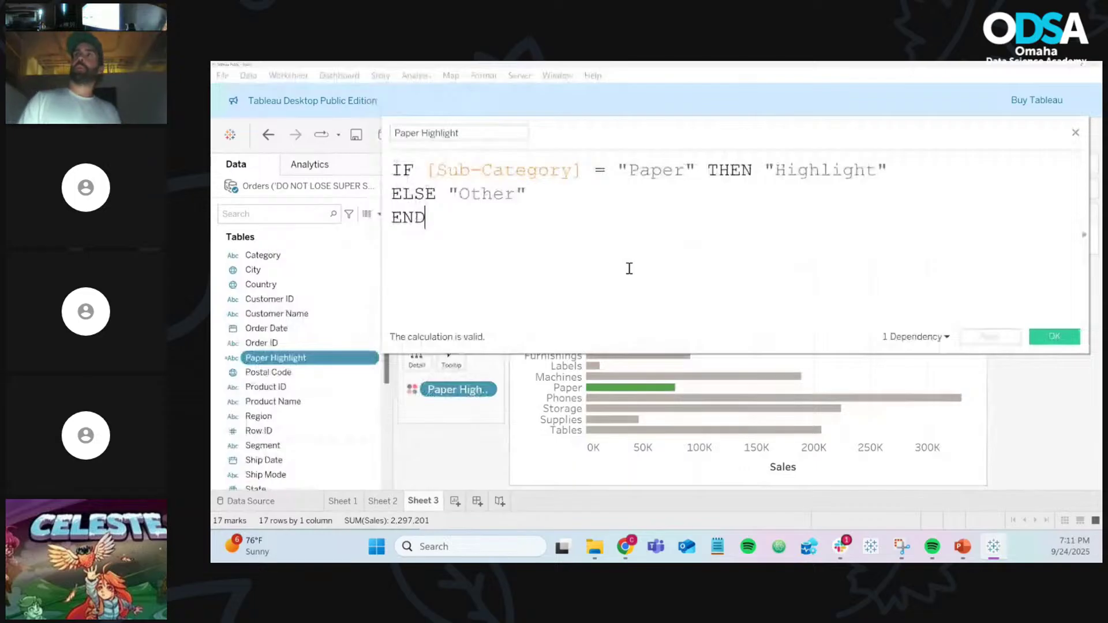
left_click(1054, 337)
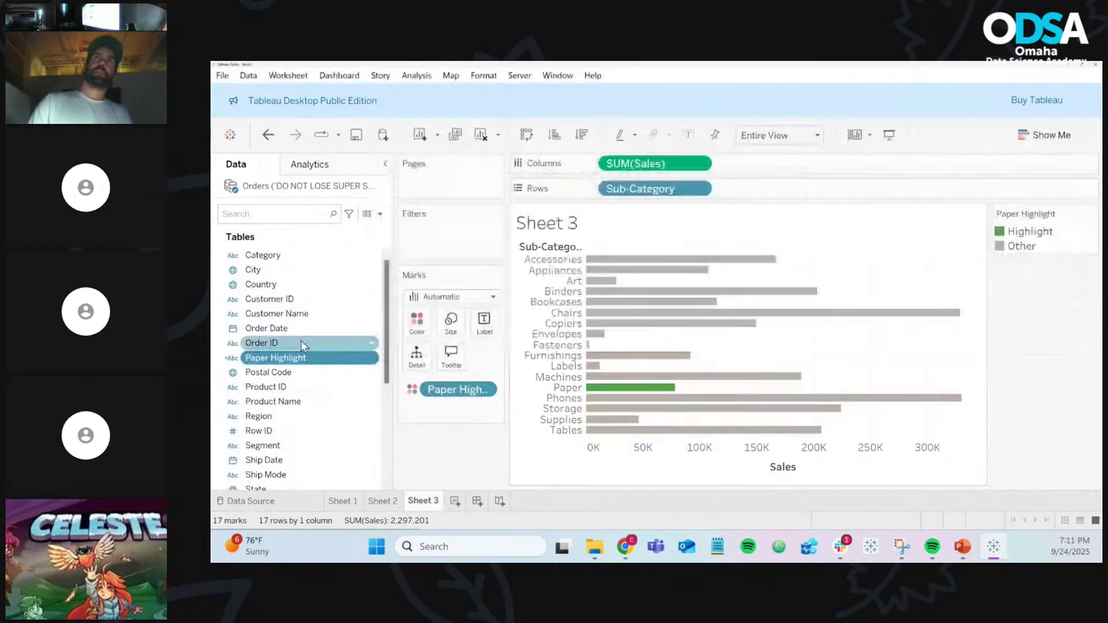
right_click(356, 363)
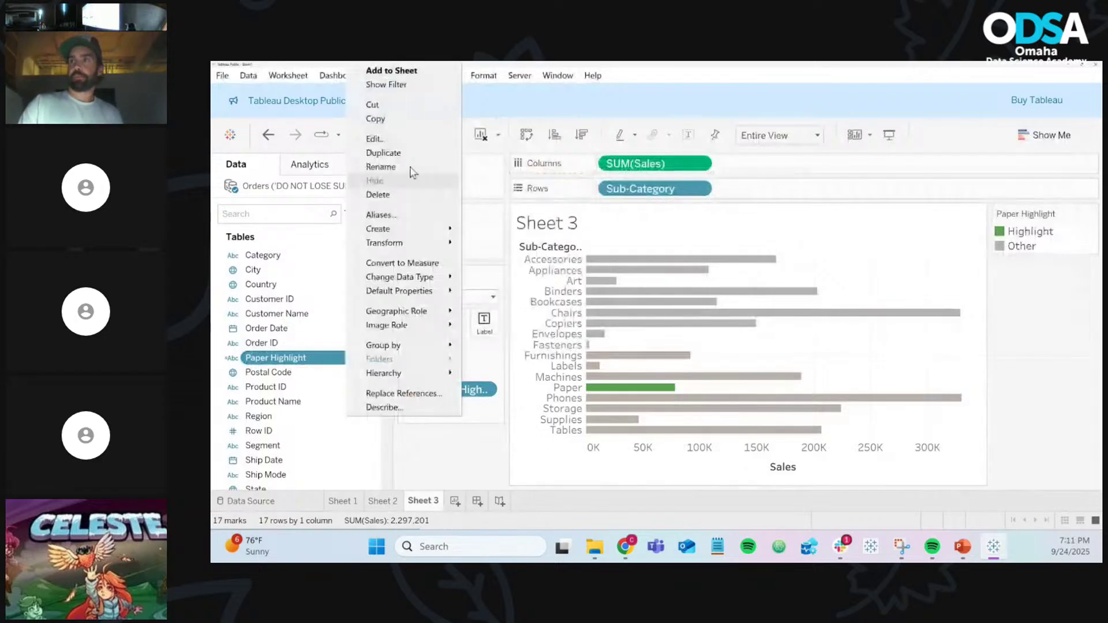
left_click(375, 138)
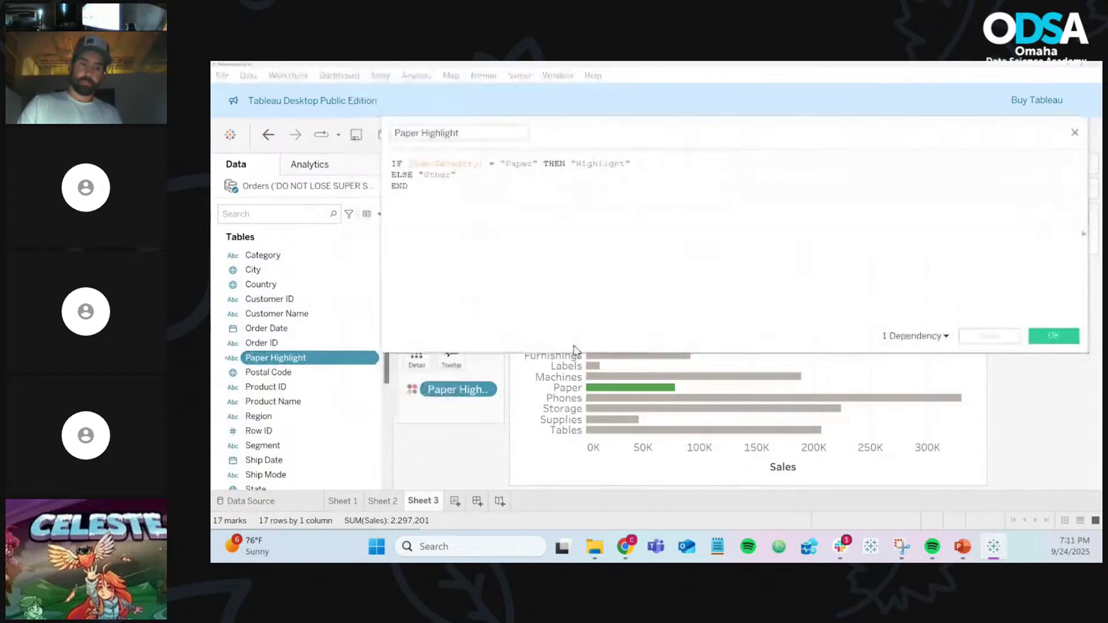
left_click(962, 548)
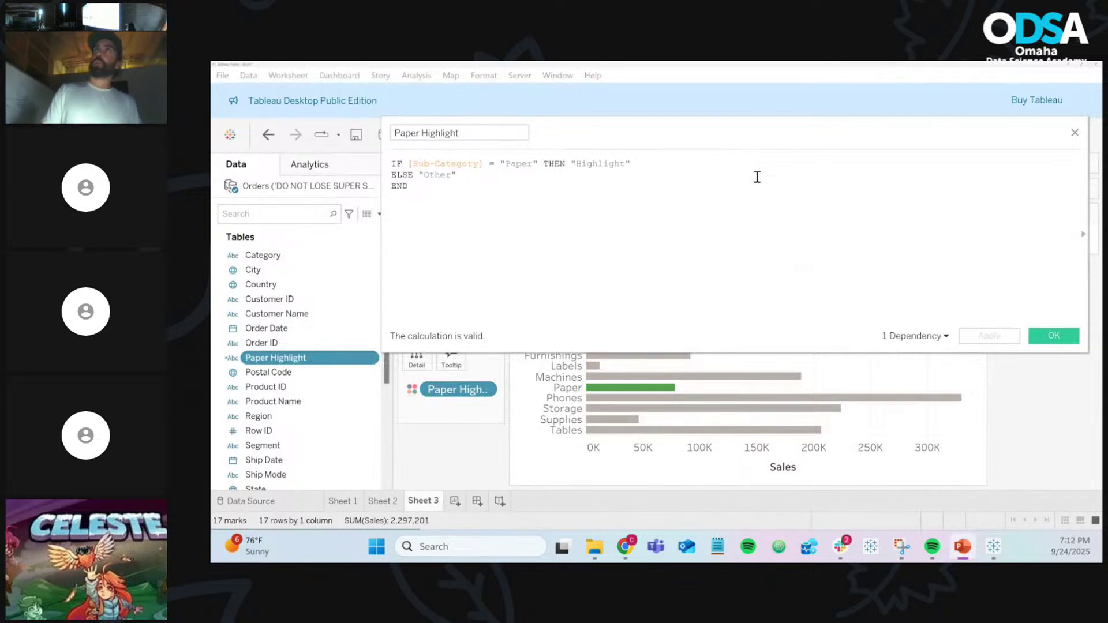
left_click(1074, 134)
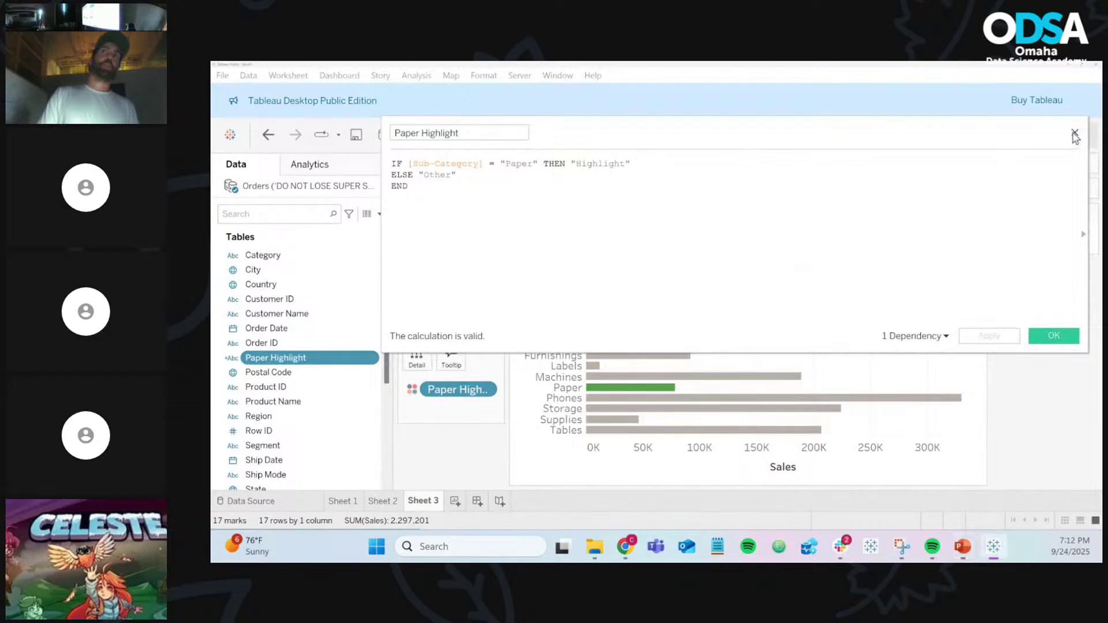
left_click(1074, 134)
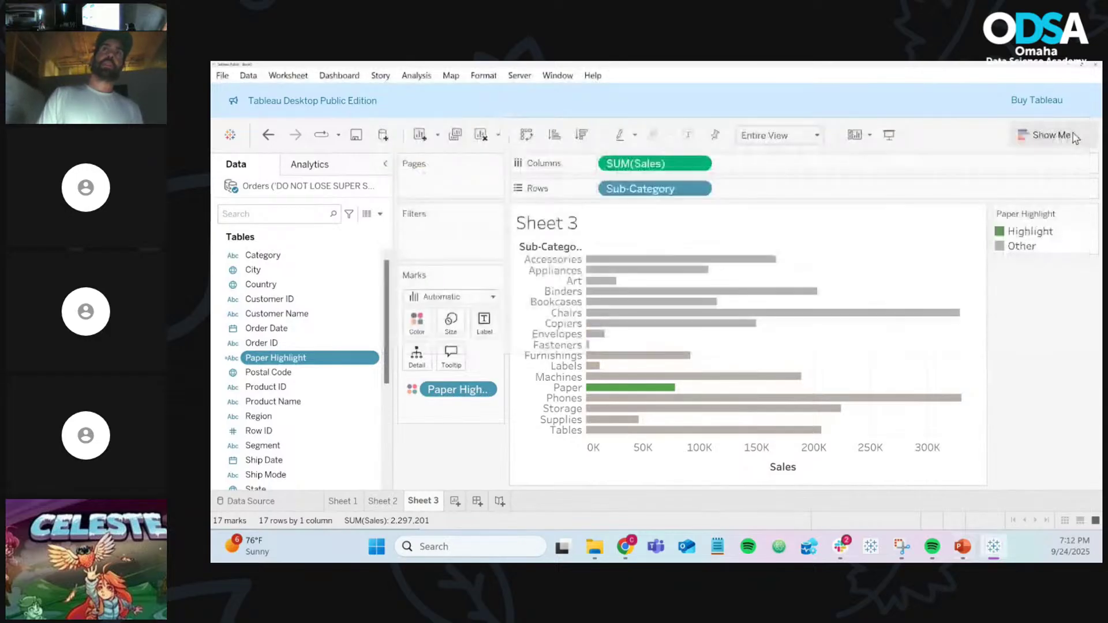
Step: Edit Paper Highlight to also test OR [Sub-Category] = "Tables"
right_click(368, 357)
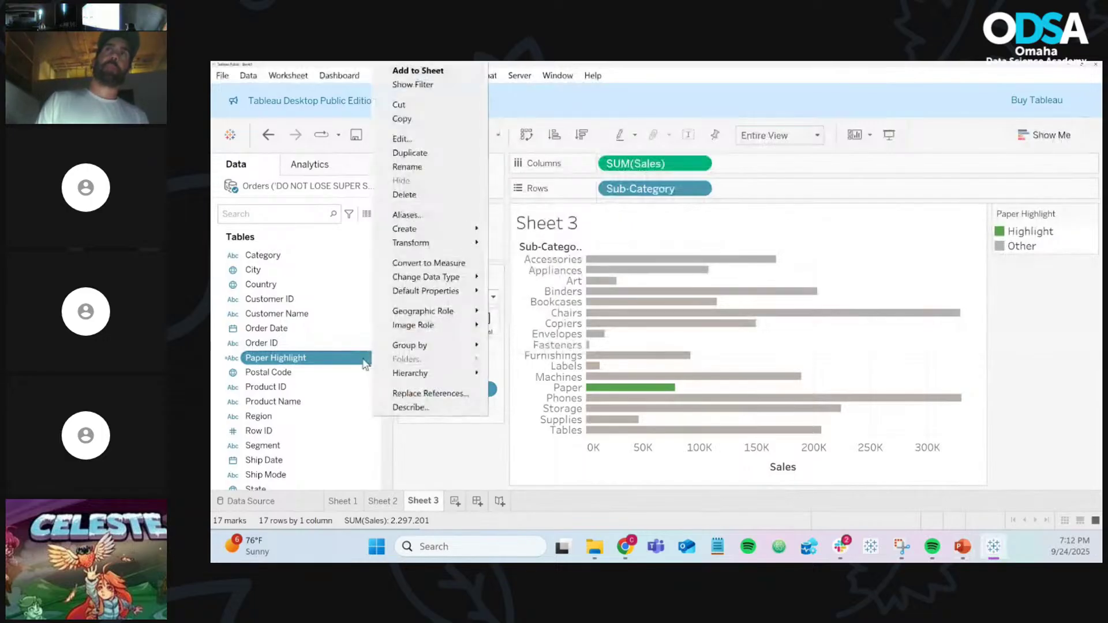
left_click(437, 150)
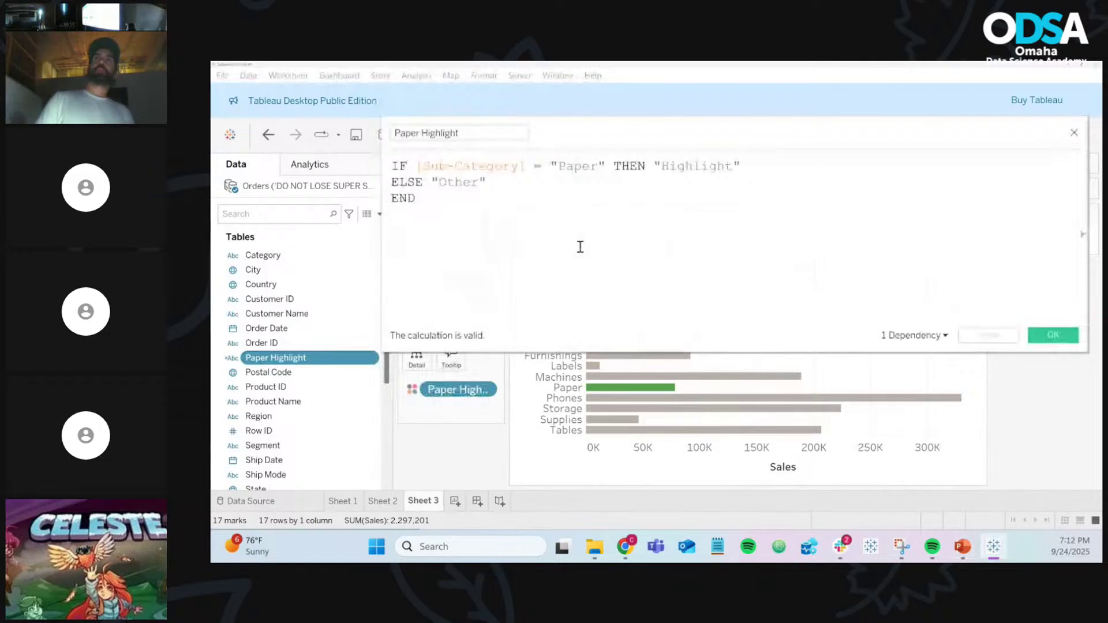
scroll(580, 247, "up", 2)
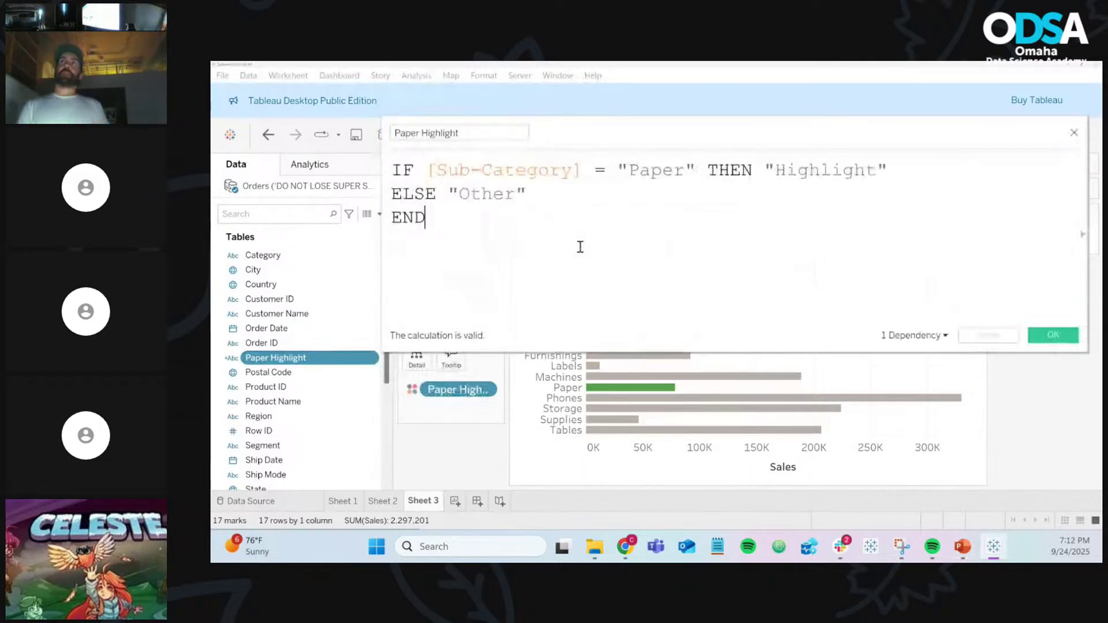
scroll(580, 247, "up", 1)
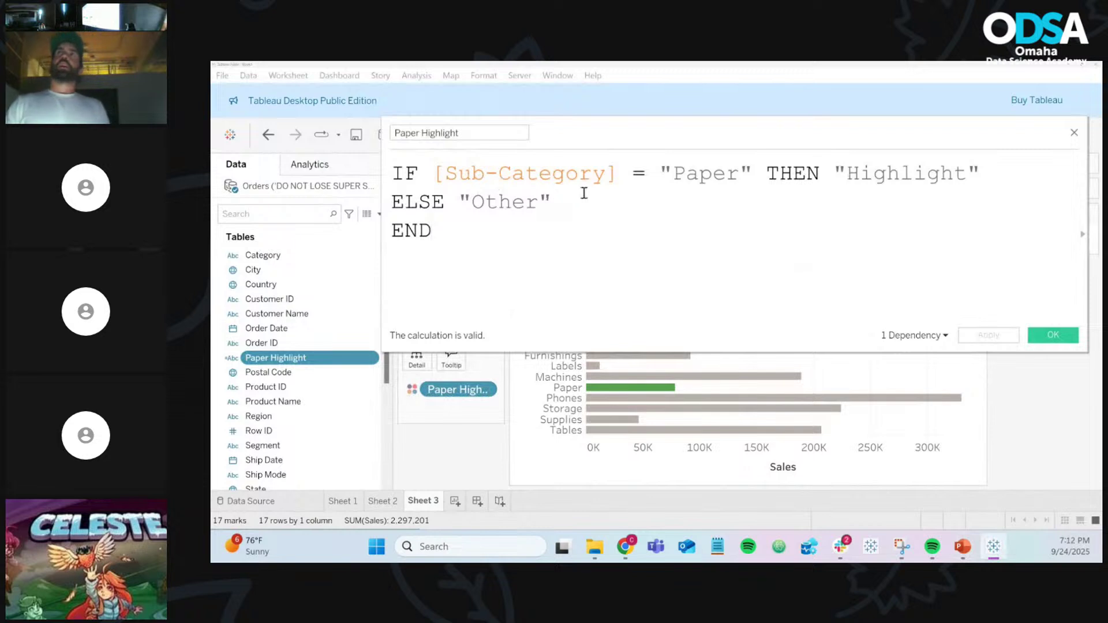
left_click(752, 173)
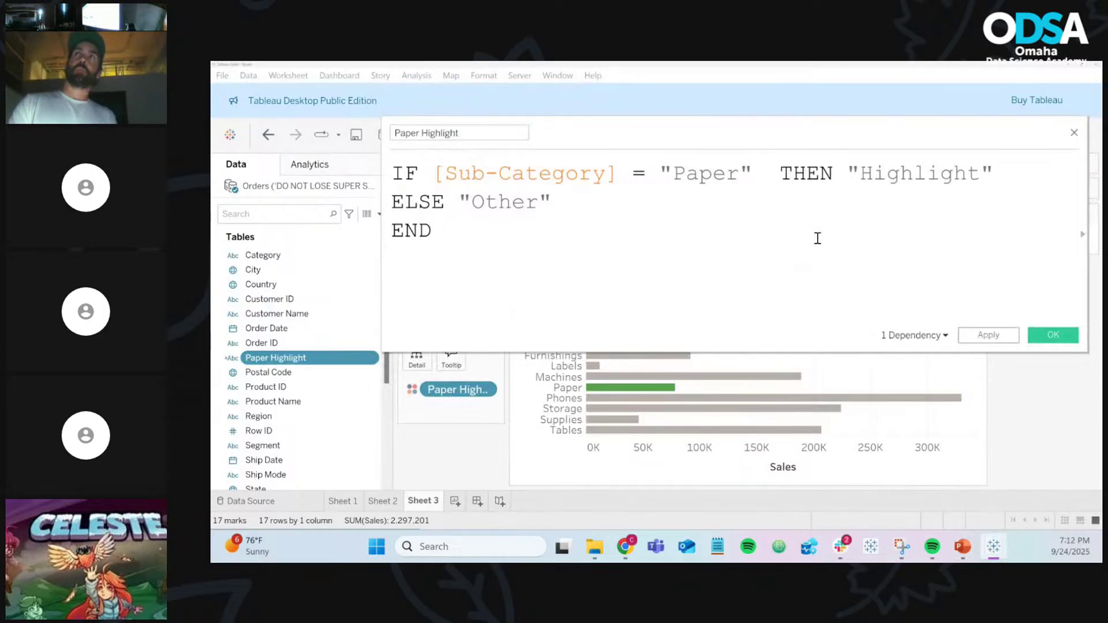
type("OR ")
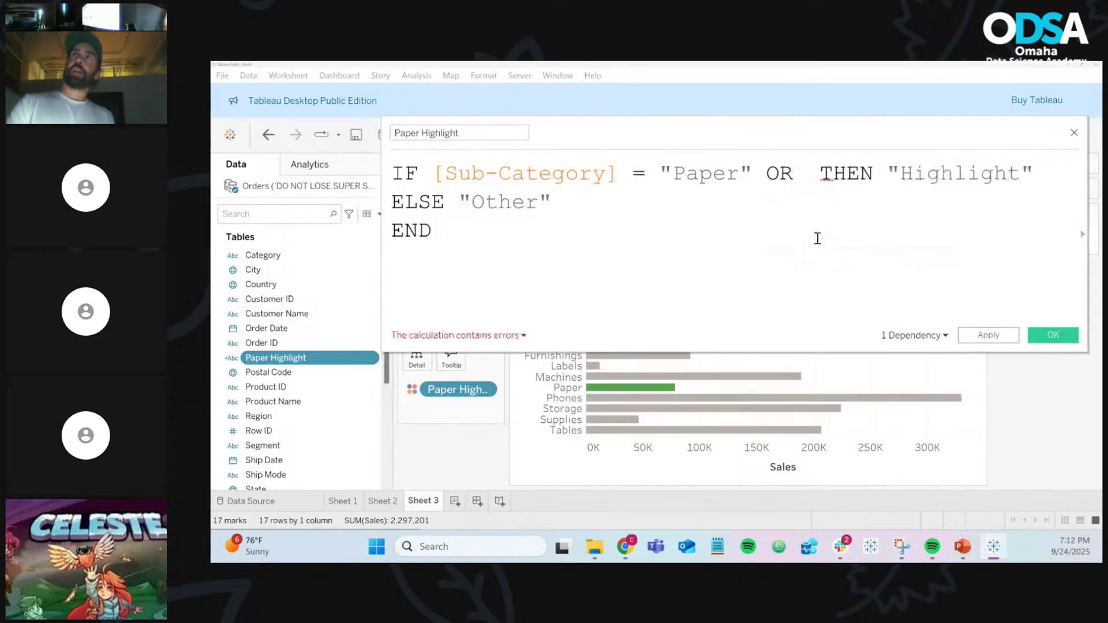
type("[Sub-Category]")
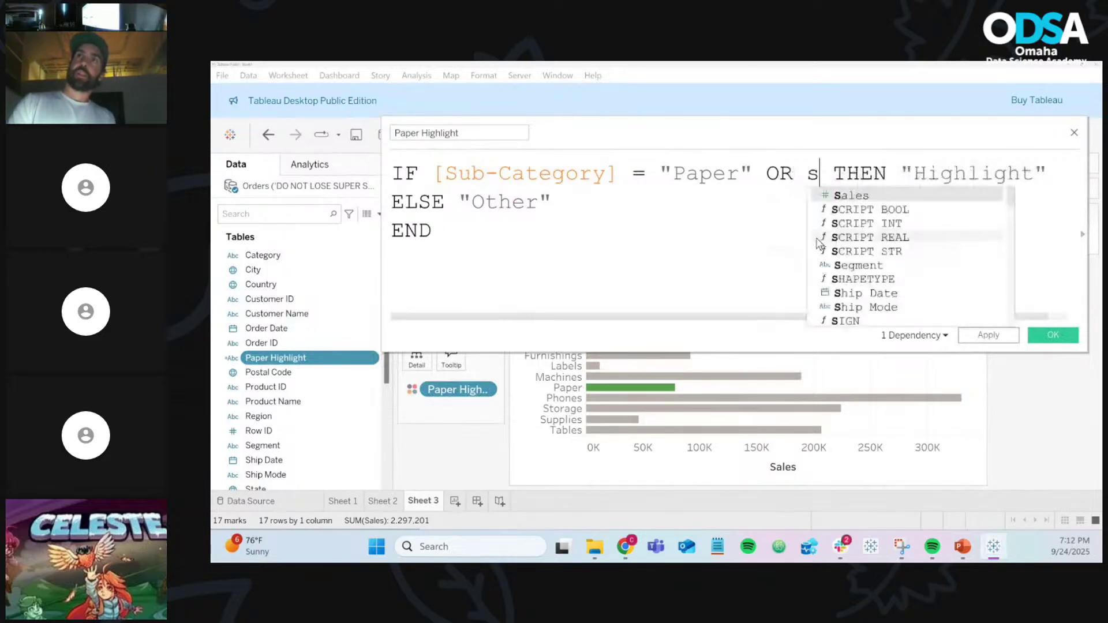
key("Return")
type("=  ")
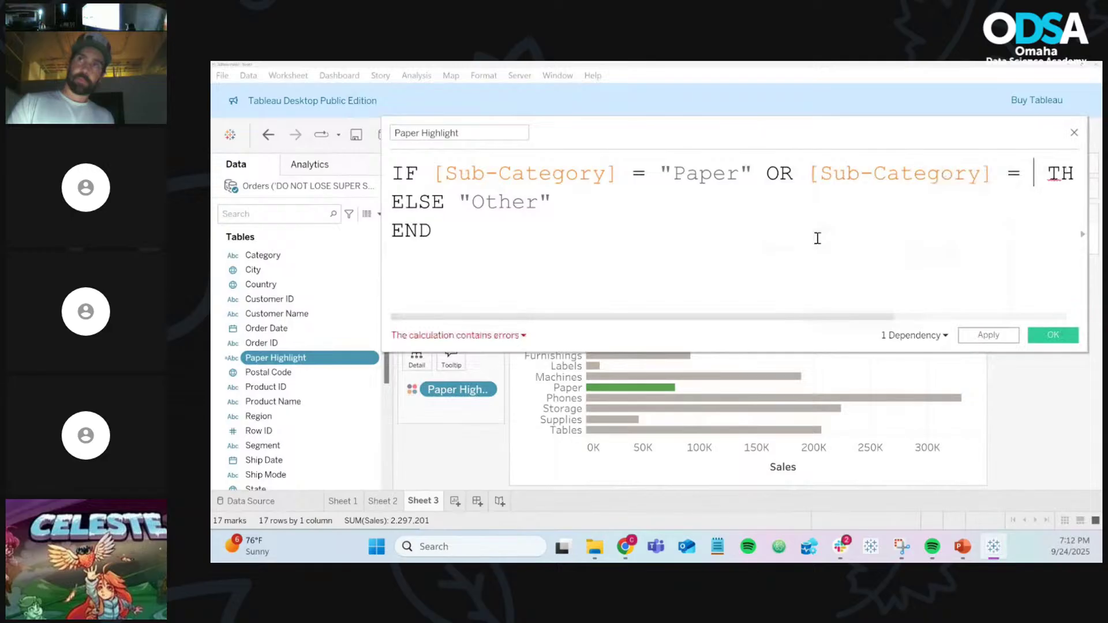
type("T")
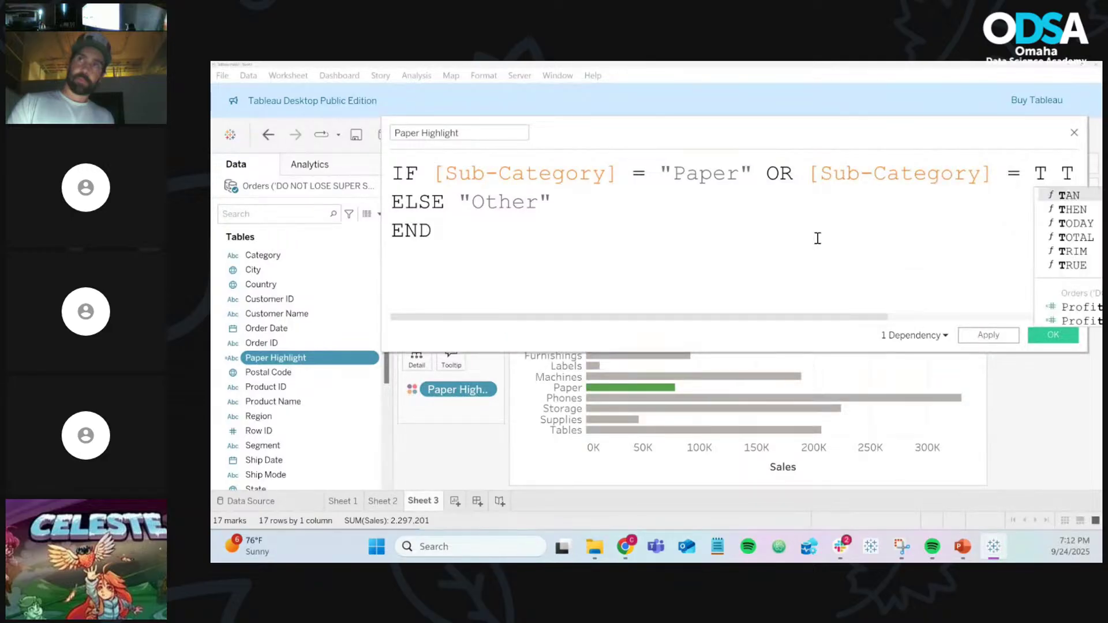
key("BackSpace")
type("\"T")
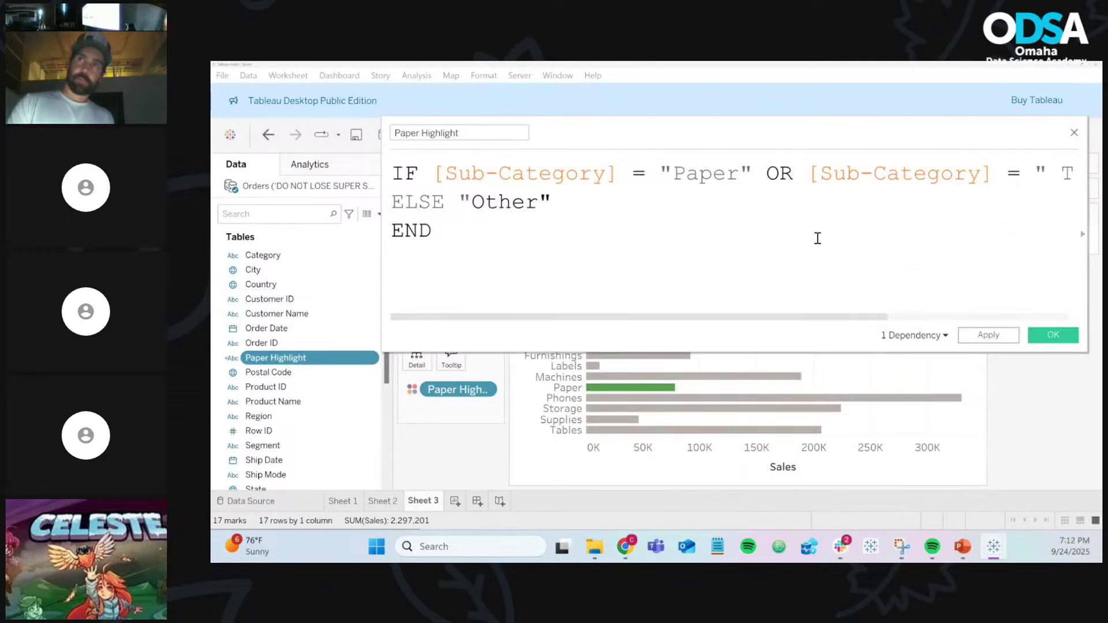
type("ables")
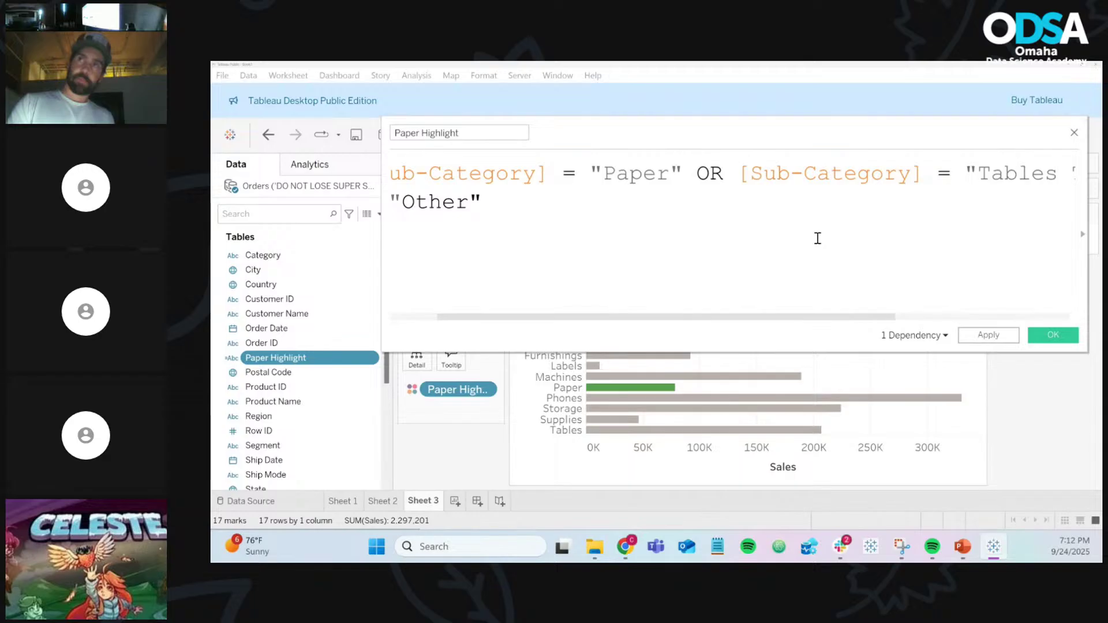
type("\"")
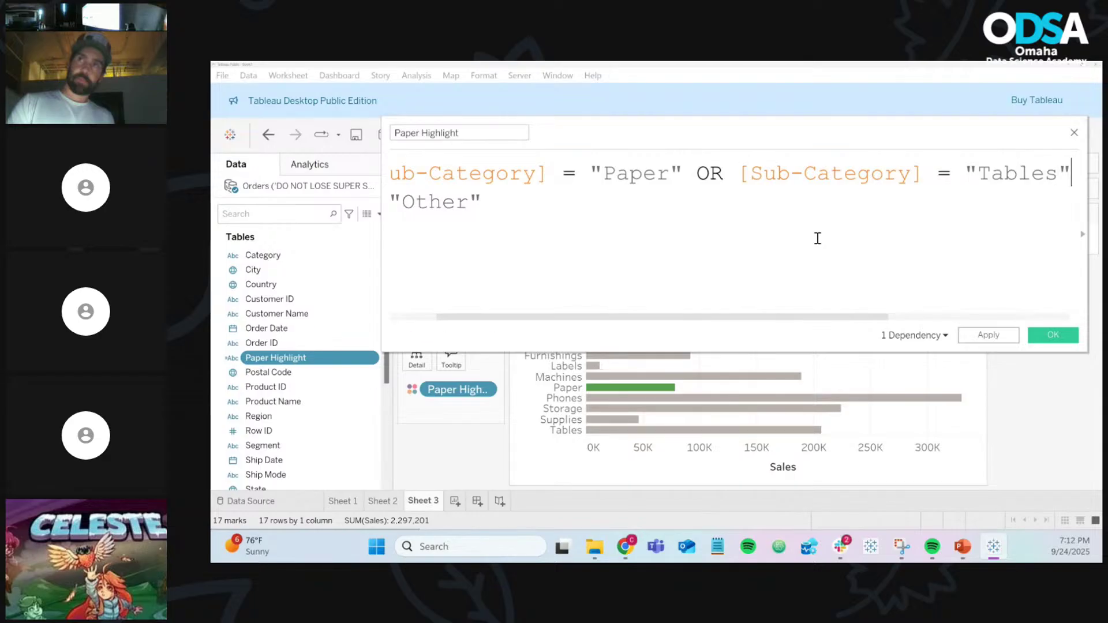
Step: Put THEN "Highlight" on its own line with no leading space
key("Return")
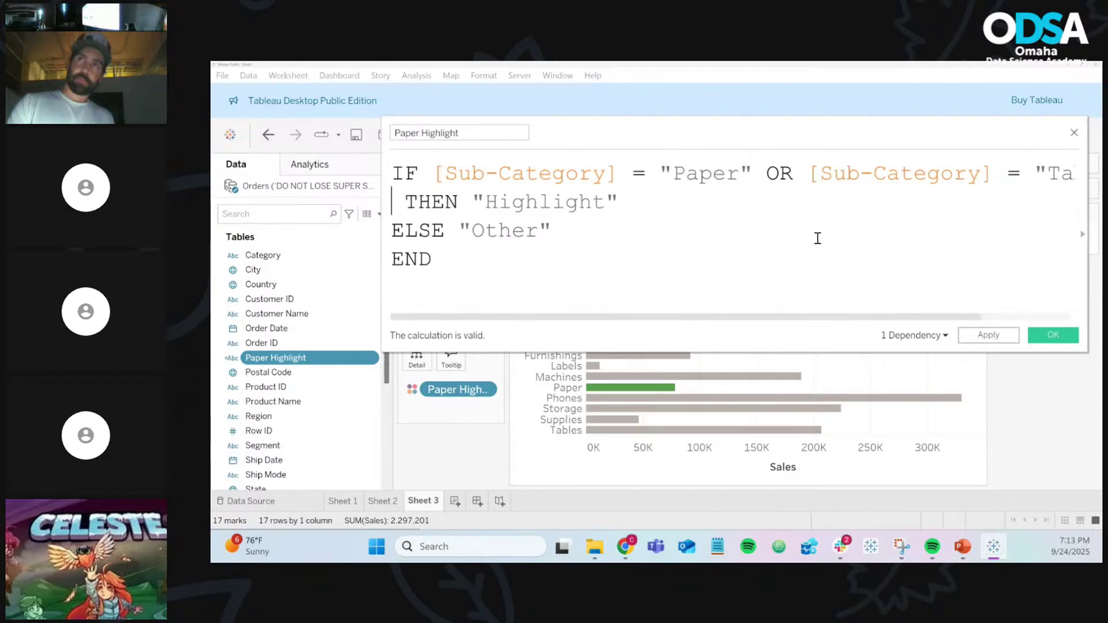
key("Right")
key("BackSpace")
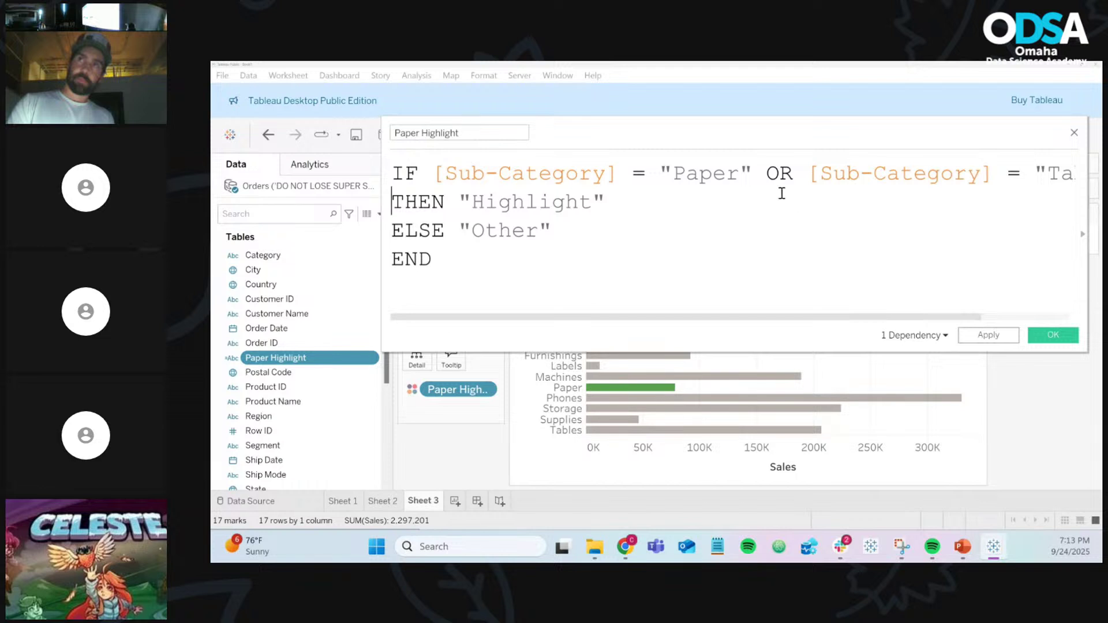
left_click(763, 173)
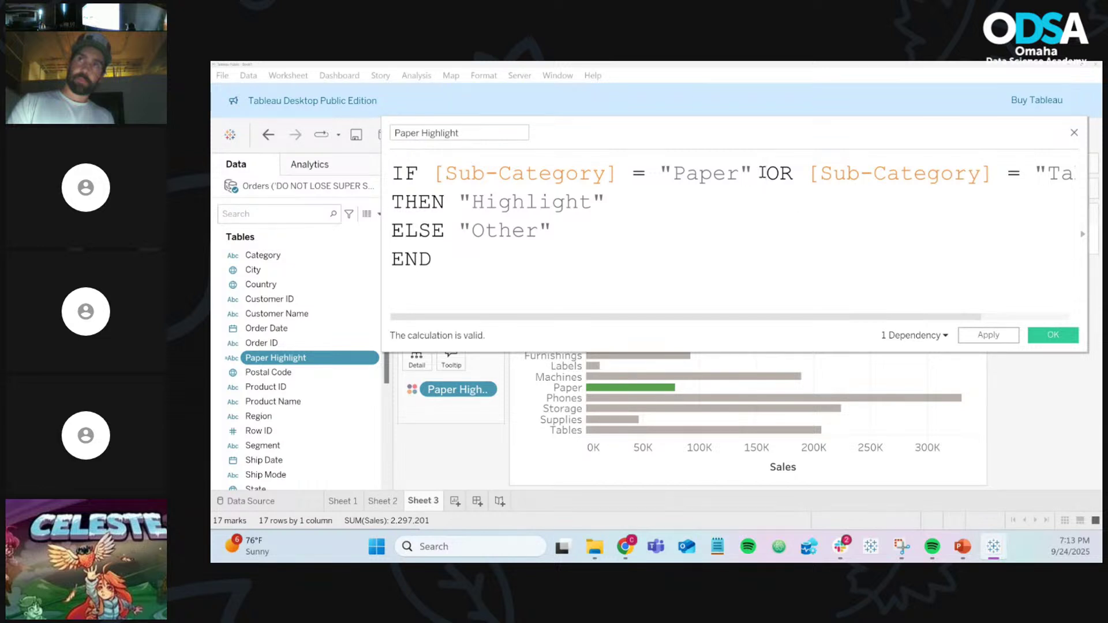
Step: Move the OR [Sub-Category] = "Tables" condition onto its own line and reposition the editor
key("Return")
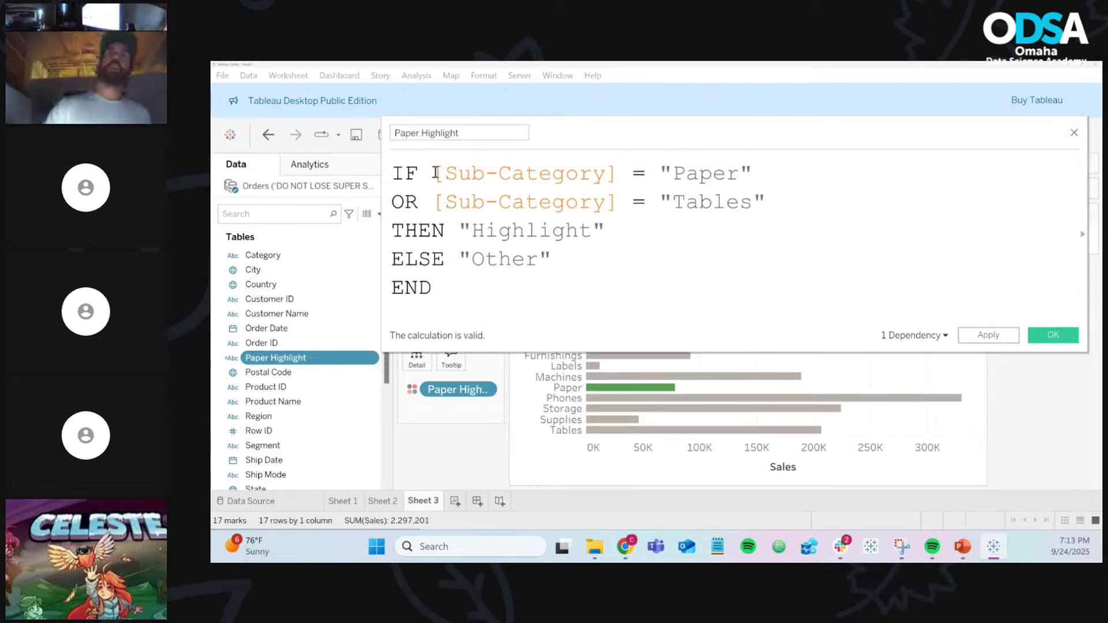
double_click(406, 173)
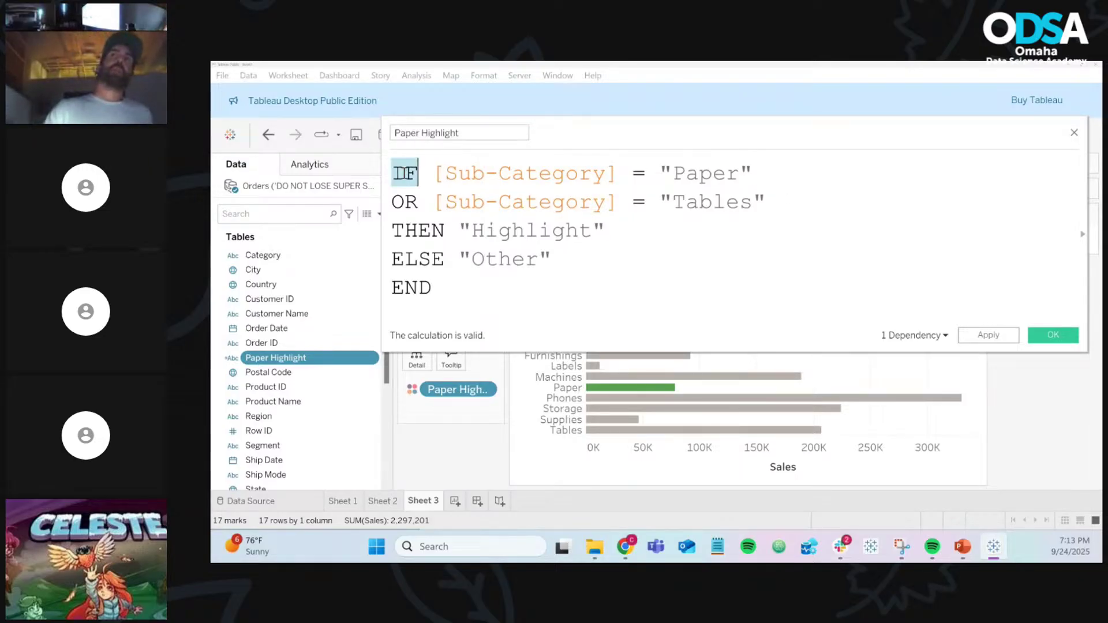
left_click(534, 200)
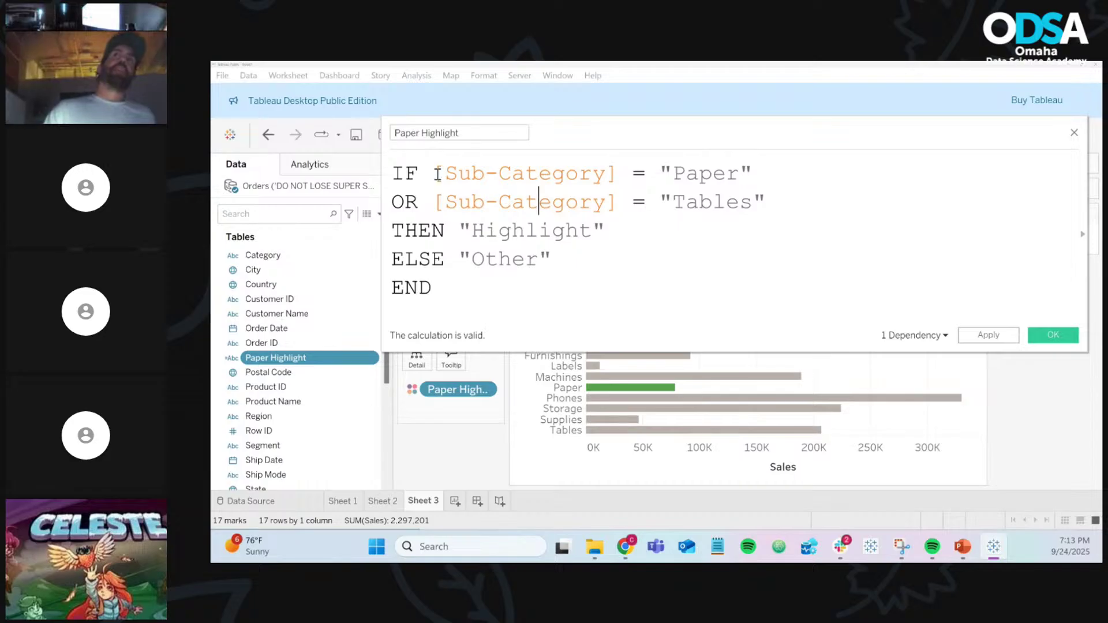
left_click_drag(434, 173, 772, 191)
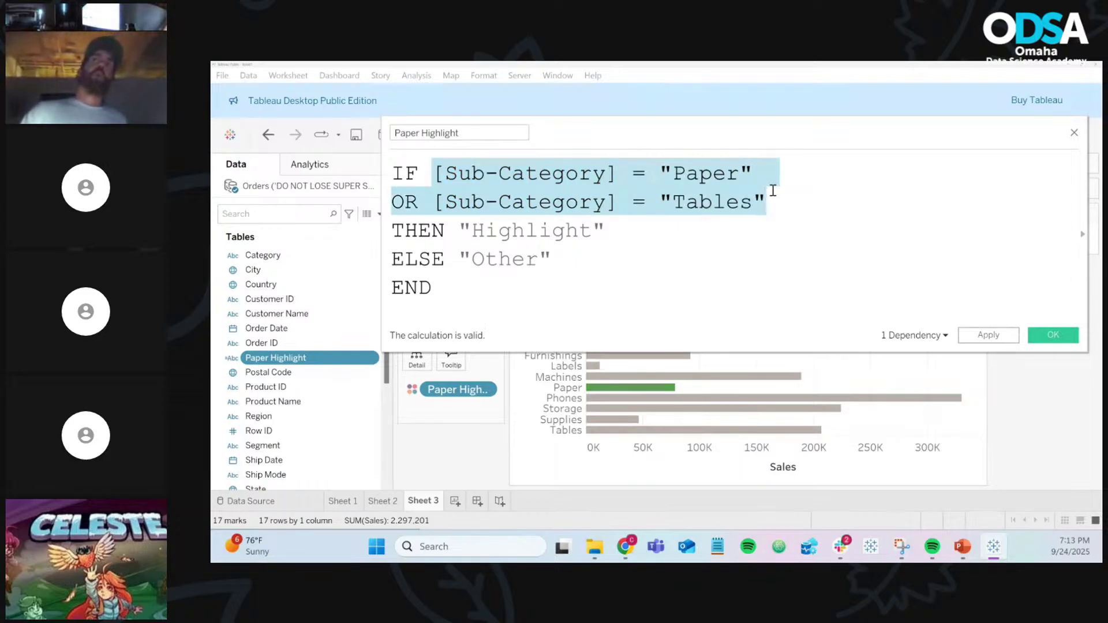
left_click(827, 230)
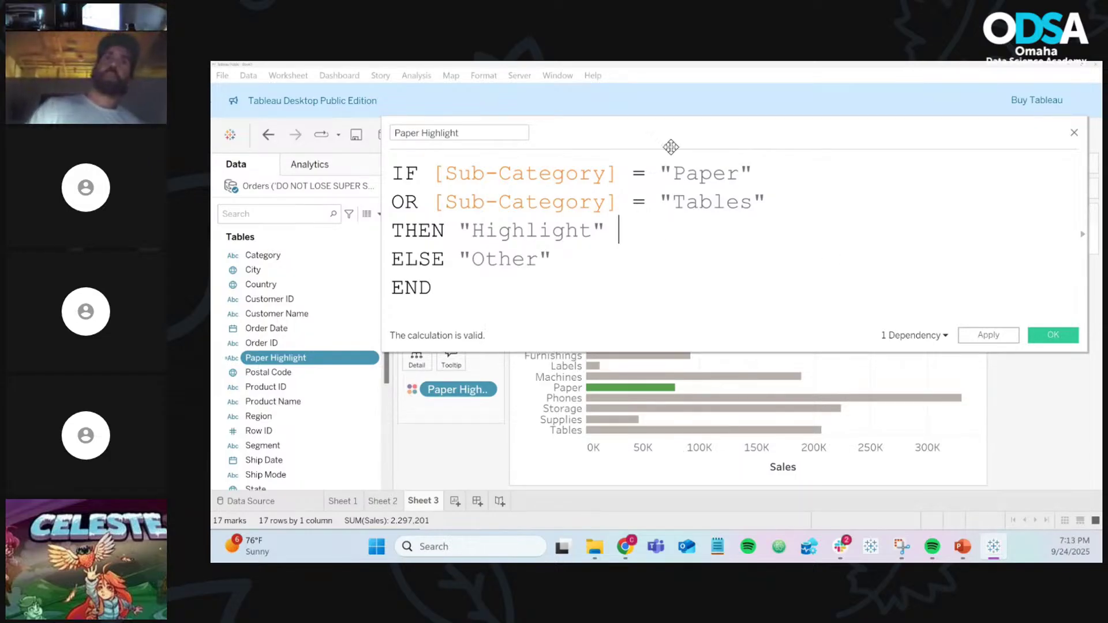
left_click_drag(670, 141, 637, 129)
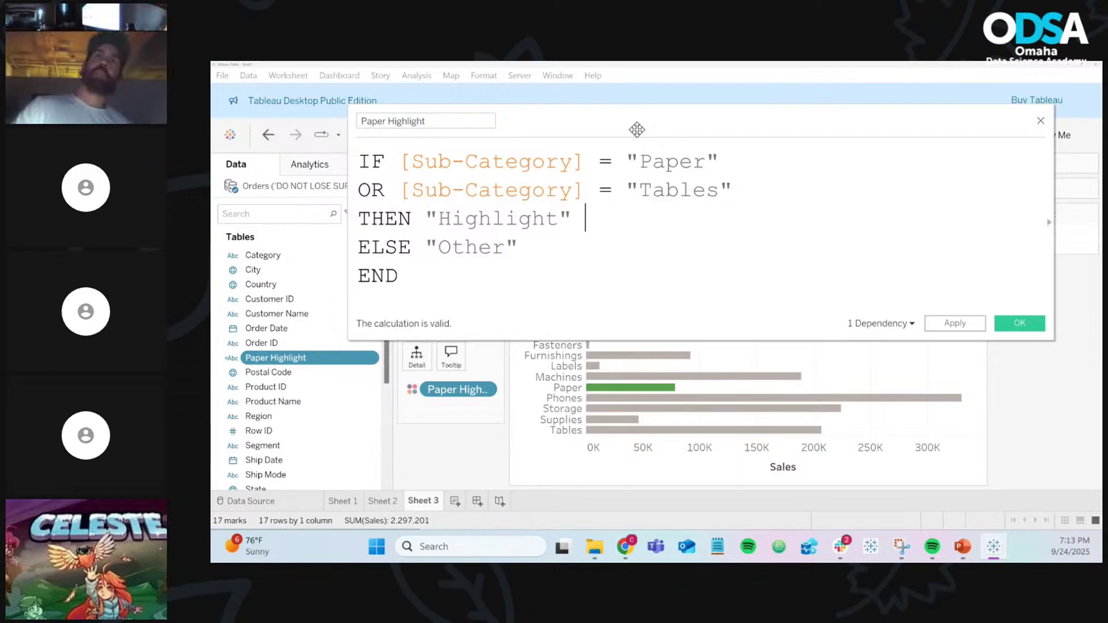
Step: Apply the revised formula and check that Tables and Paper bars are both green
left_click(955, 324)
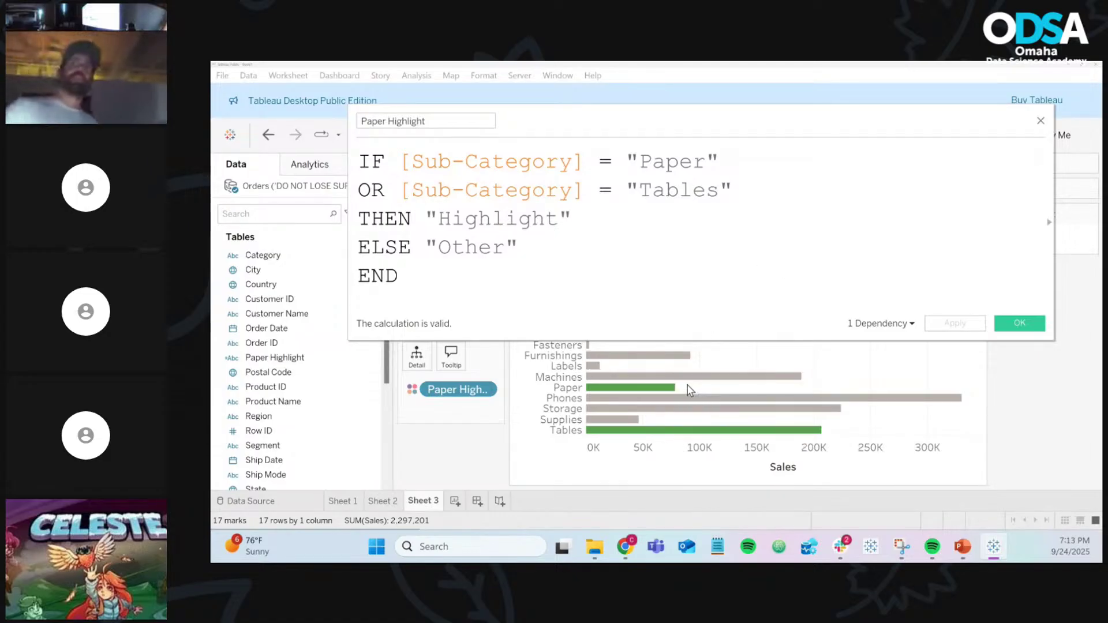
mouse_move(658, 388)
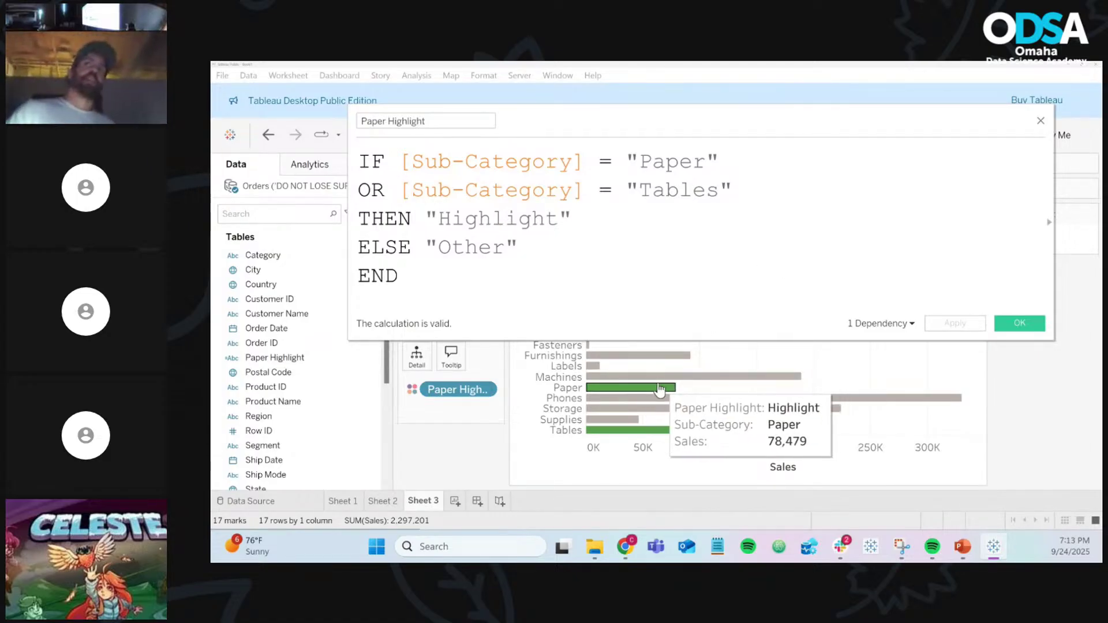
mouse_move(655, 432)
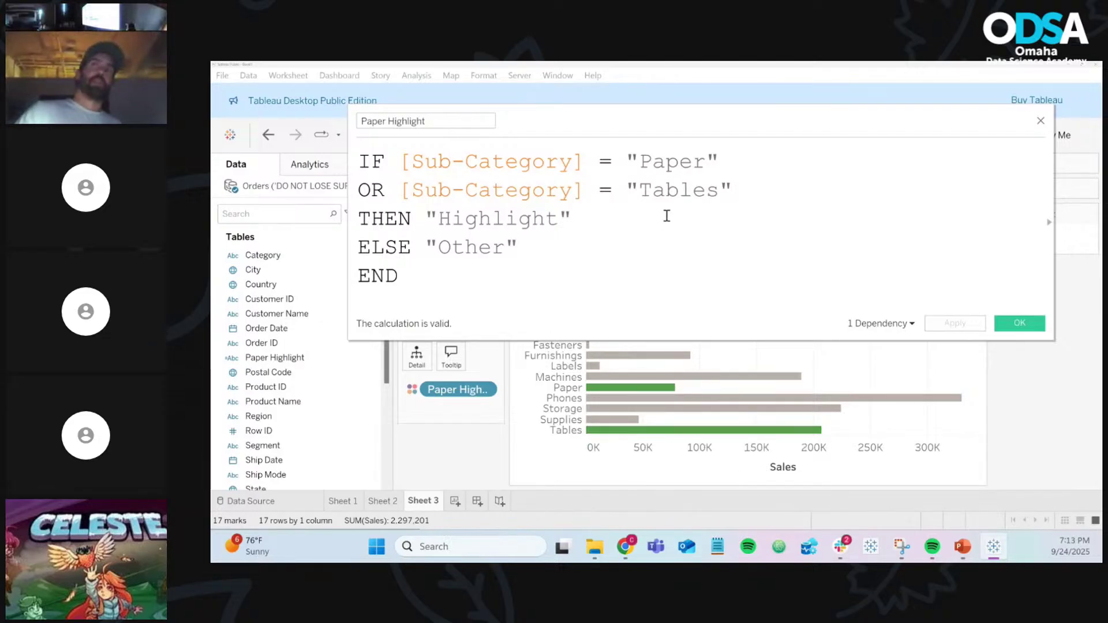
left_click_drag(627, 158, 767, 188)
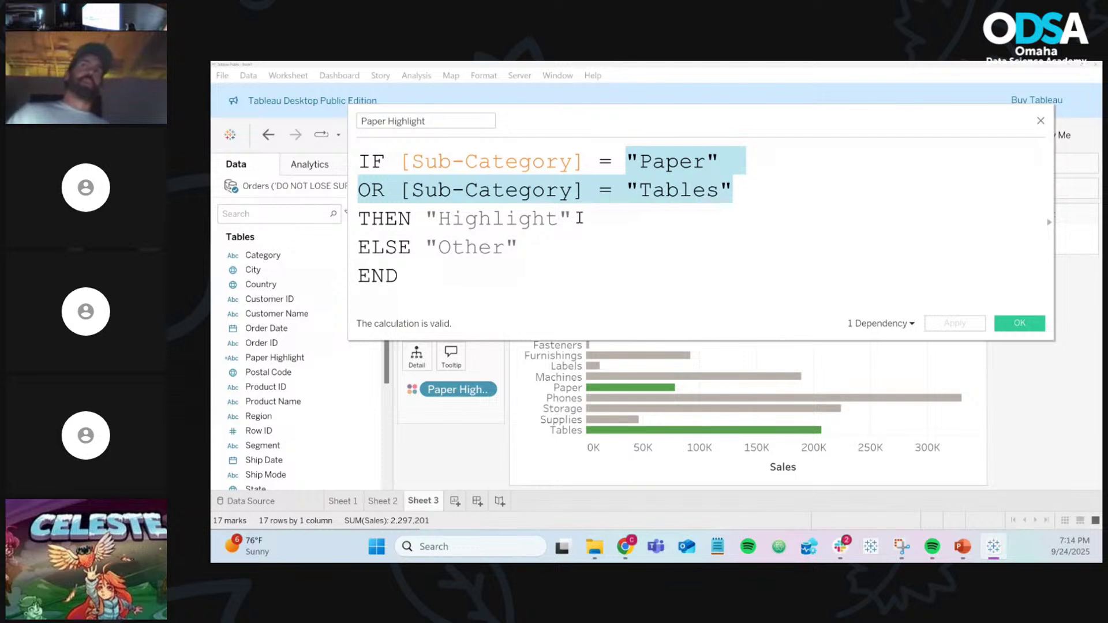
left_click_drag(580, 218, 358, 219)
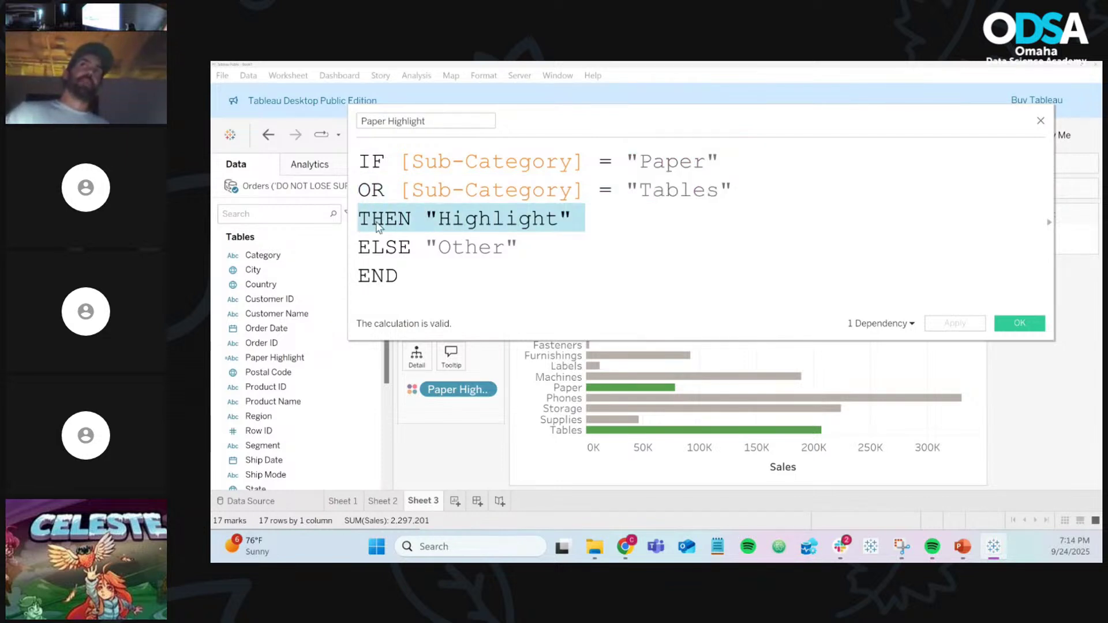
left_click(701, 224)
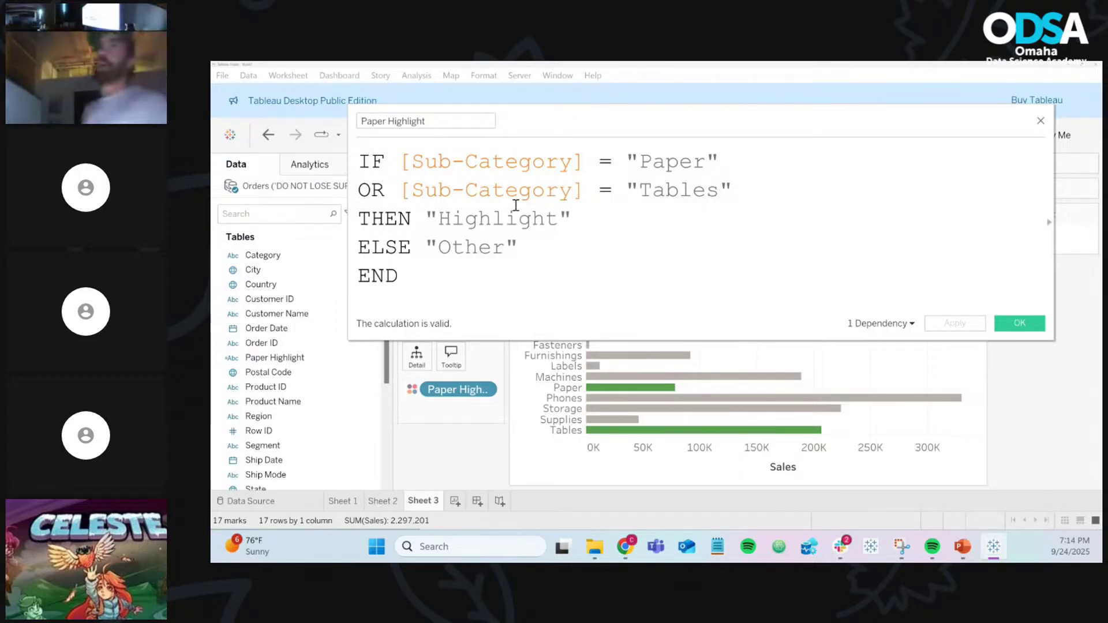
double_click(666, 190)
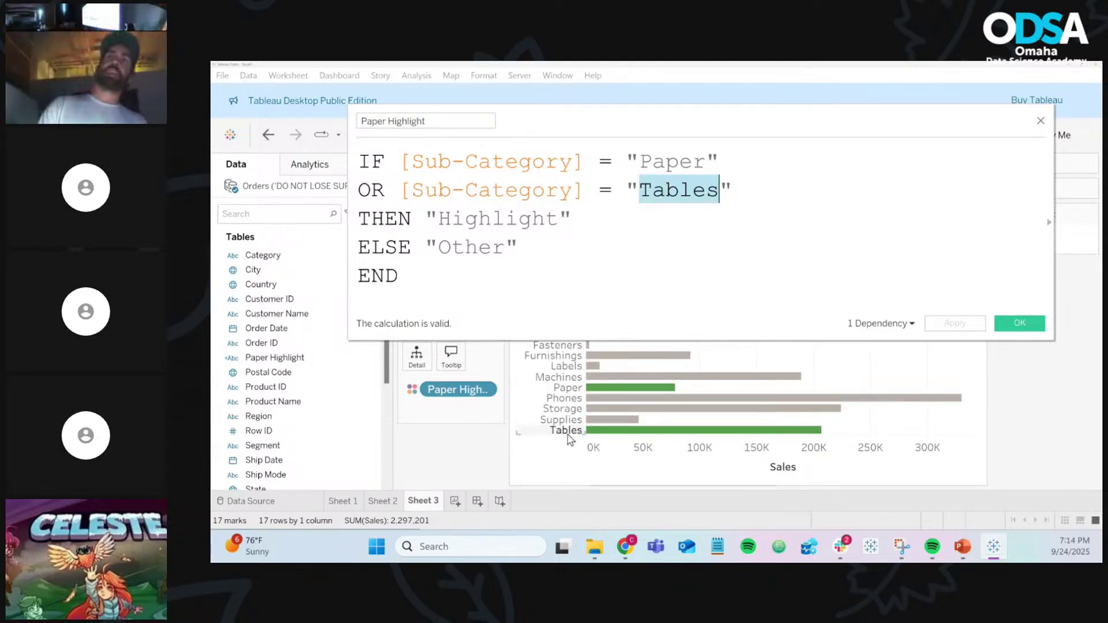
left_click(644, 195)
left_click(718, 192)
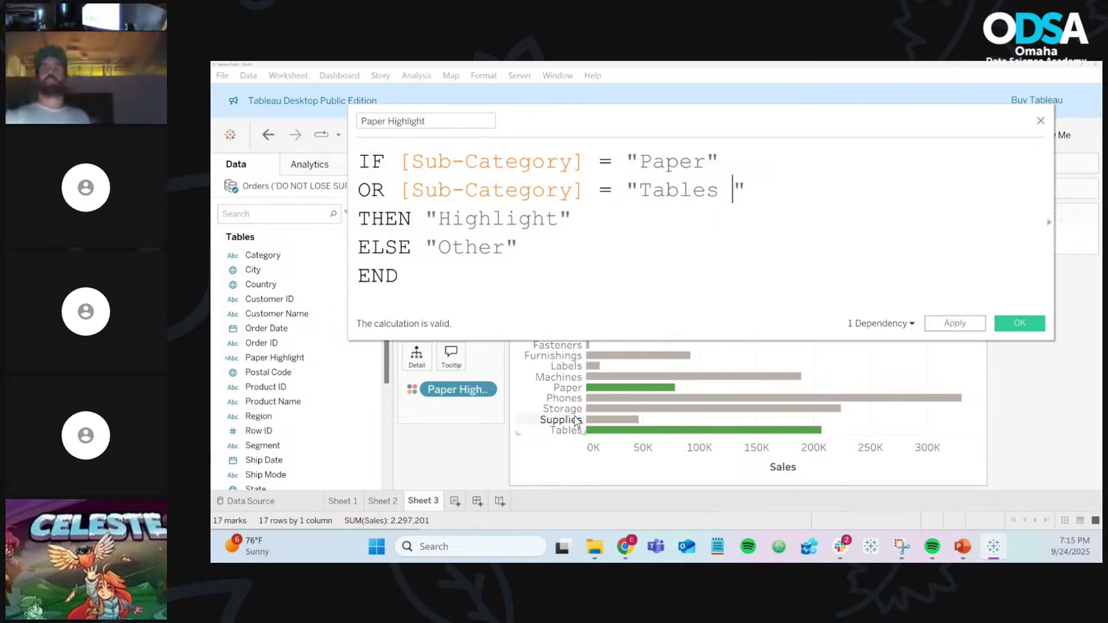
mouse_move(676, 414)
key("BackSpace")
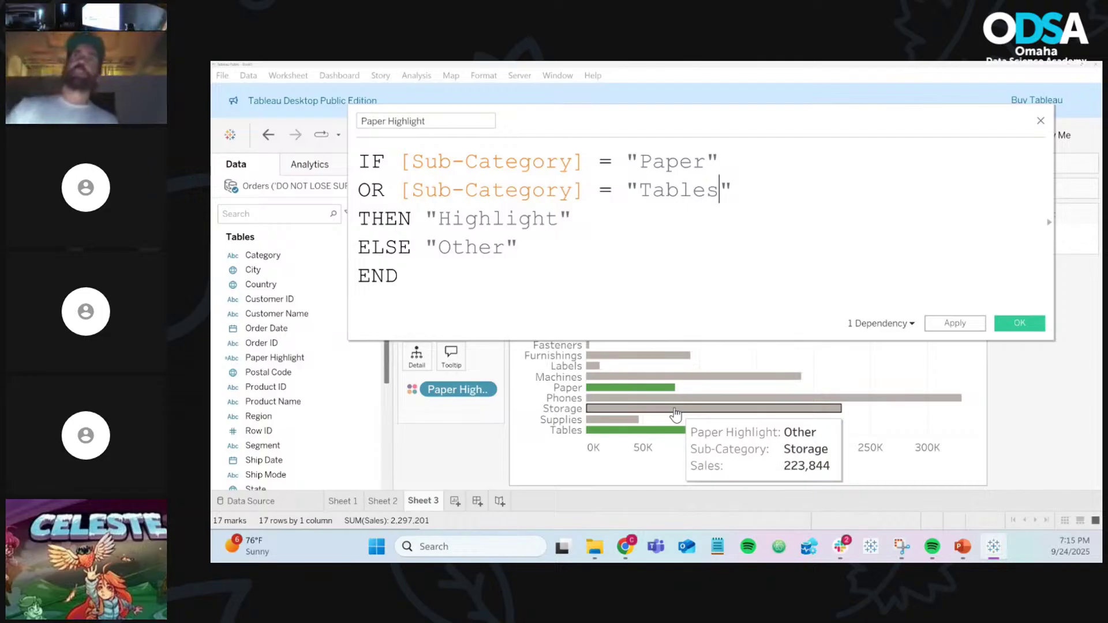
key("Left")
key("Left")
key("Left")
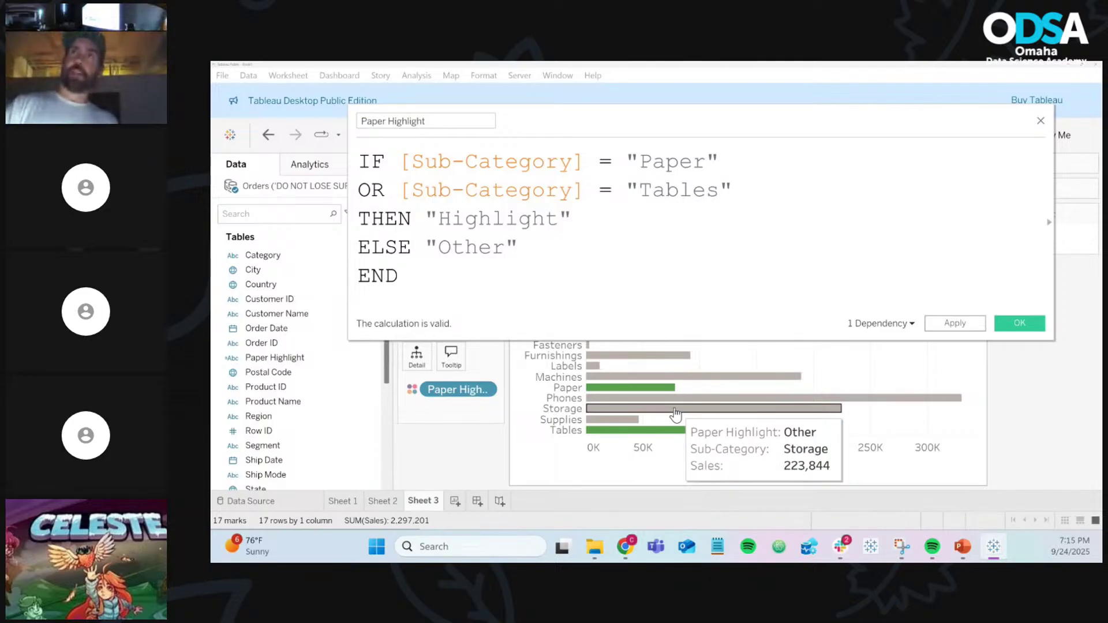
key("BackSpace")
type("t")
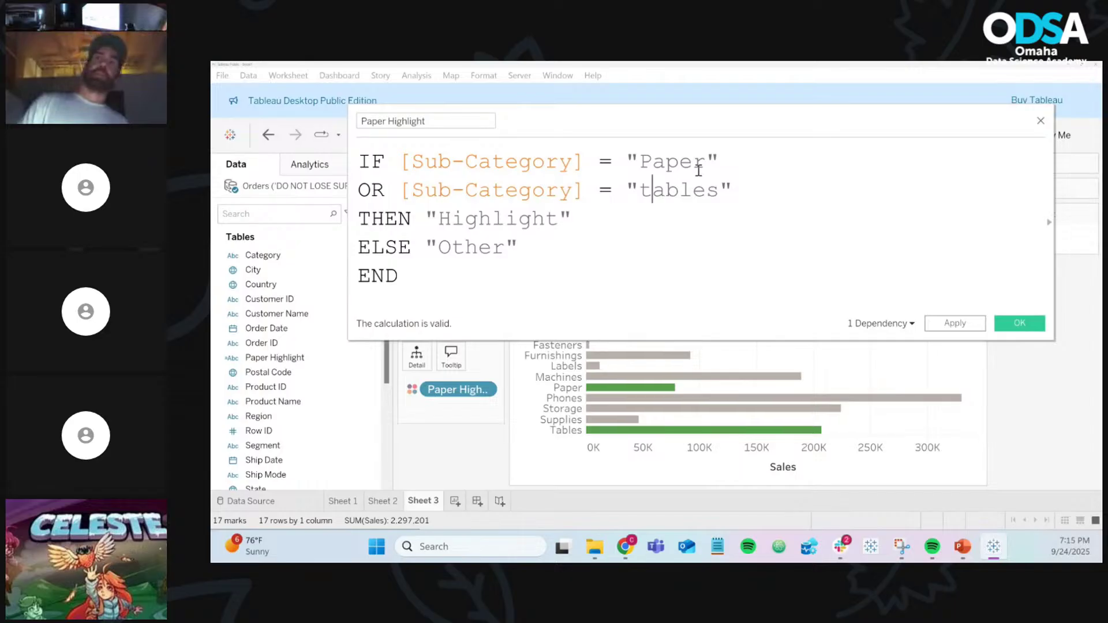
left_click(681, 190)
double_click(681, 191)
left_click(594, 398)
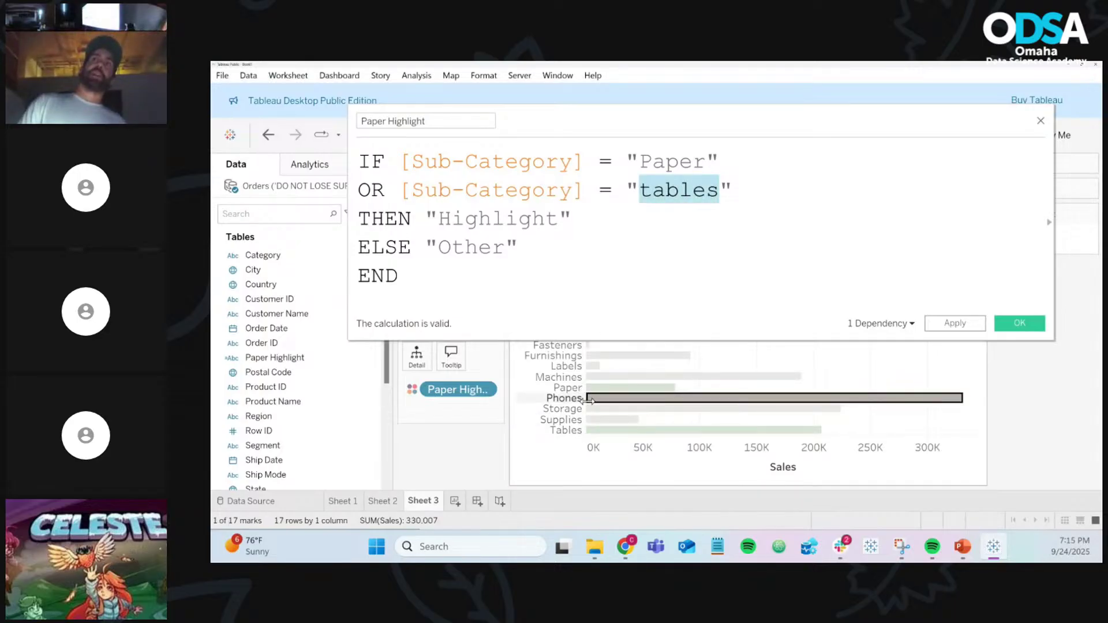
left_click(596, 398)
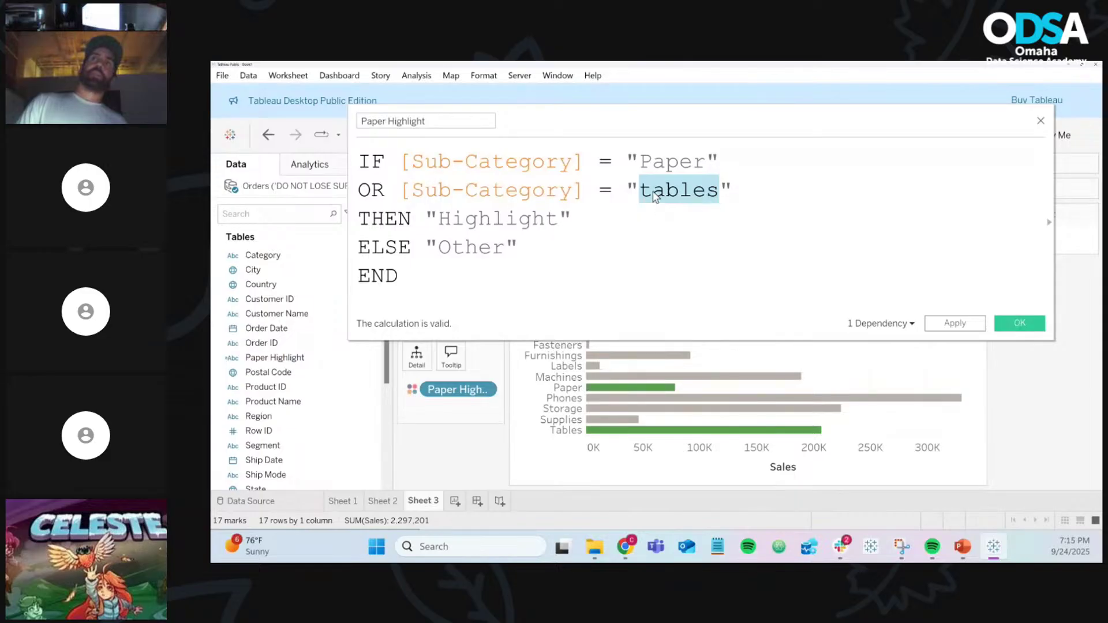
left_click(652, 189)
key("BackSpace")
type("T")
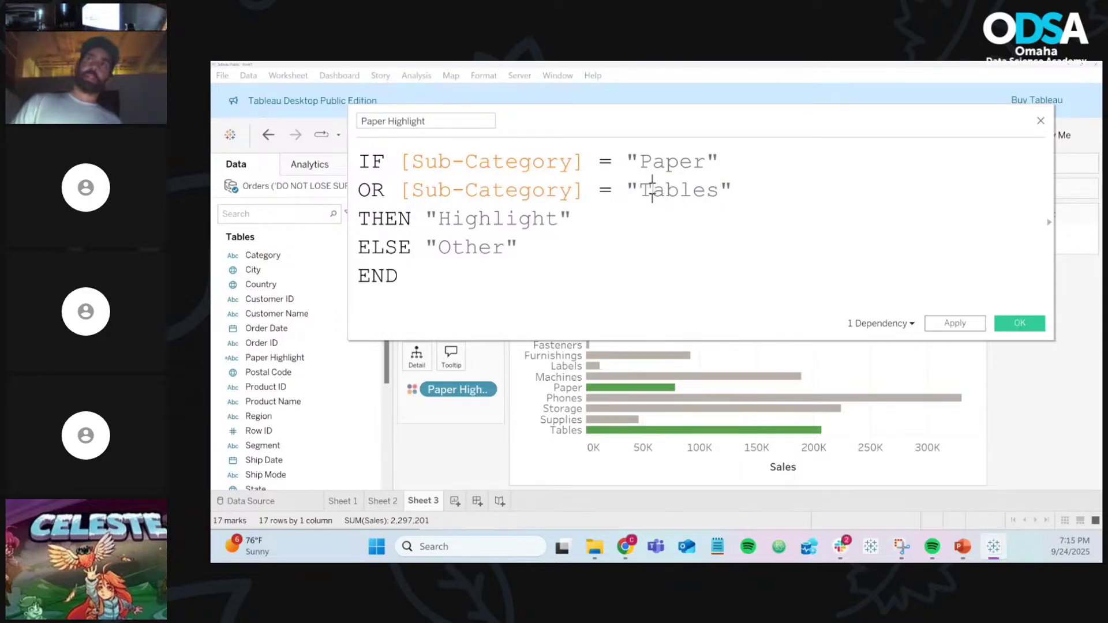
left_click(729, 192)
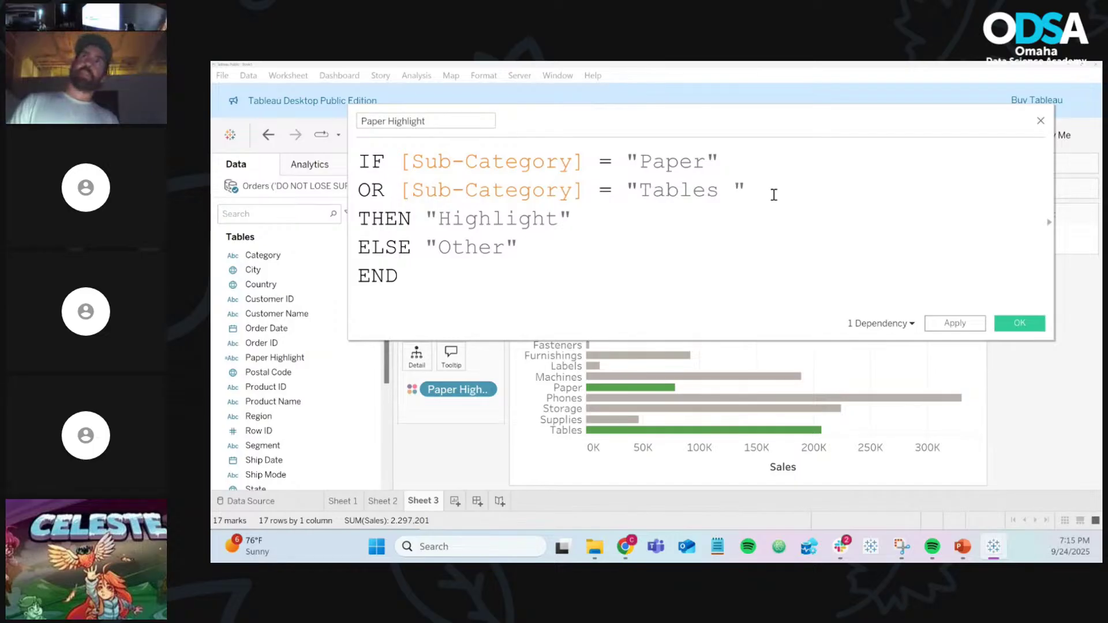
key("BackSpace")
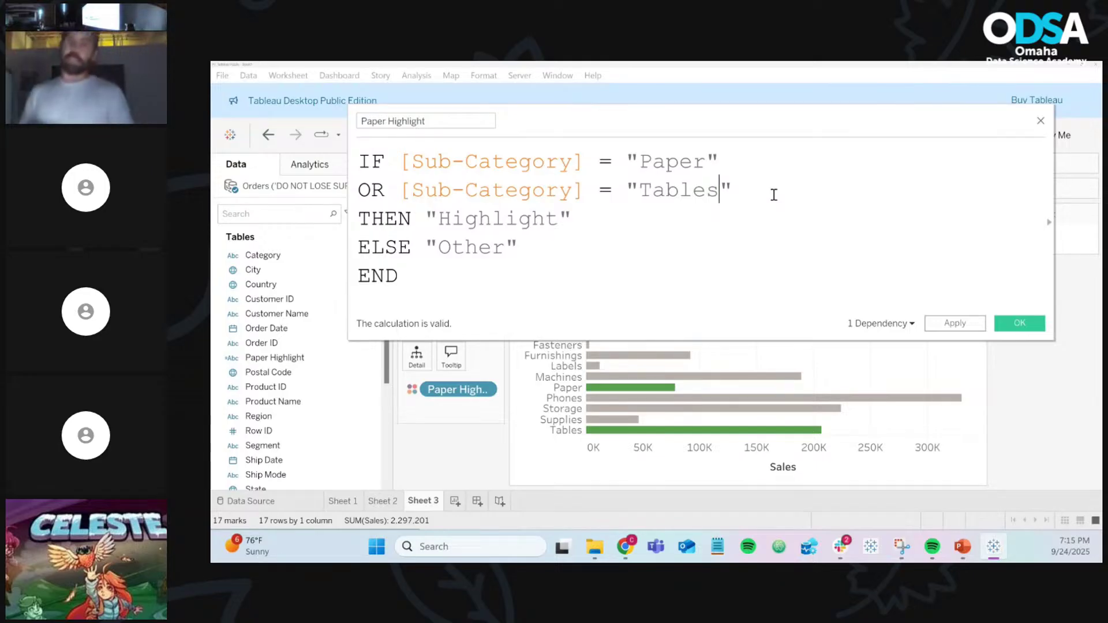
key("ctrl+a")
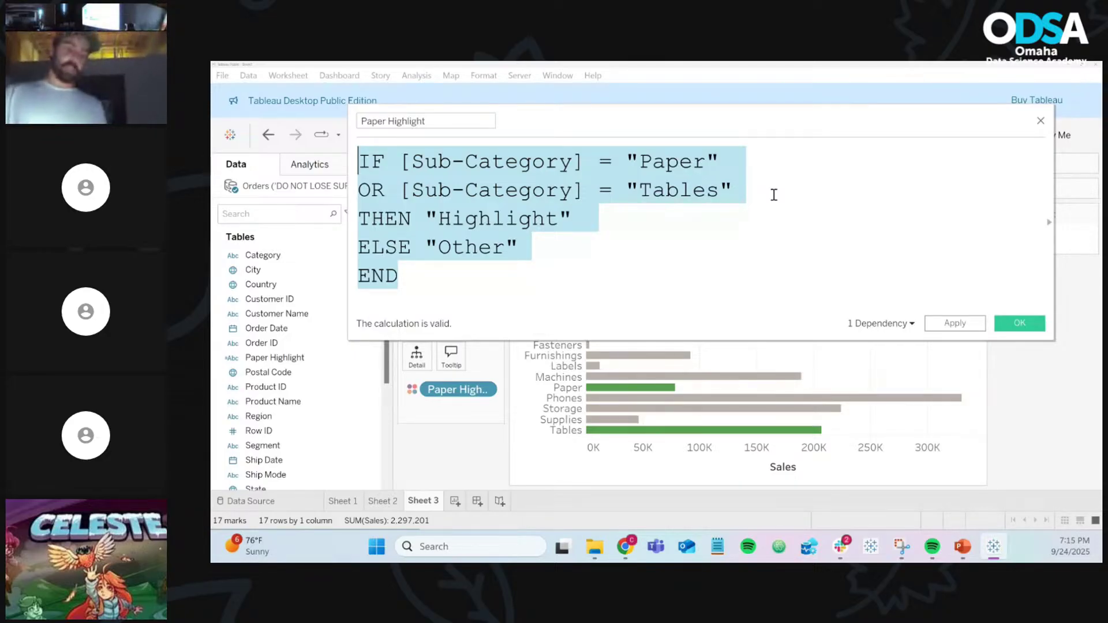
left_click(773, 194)
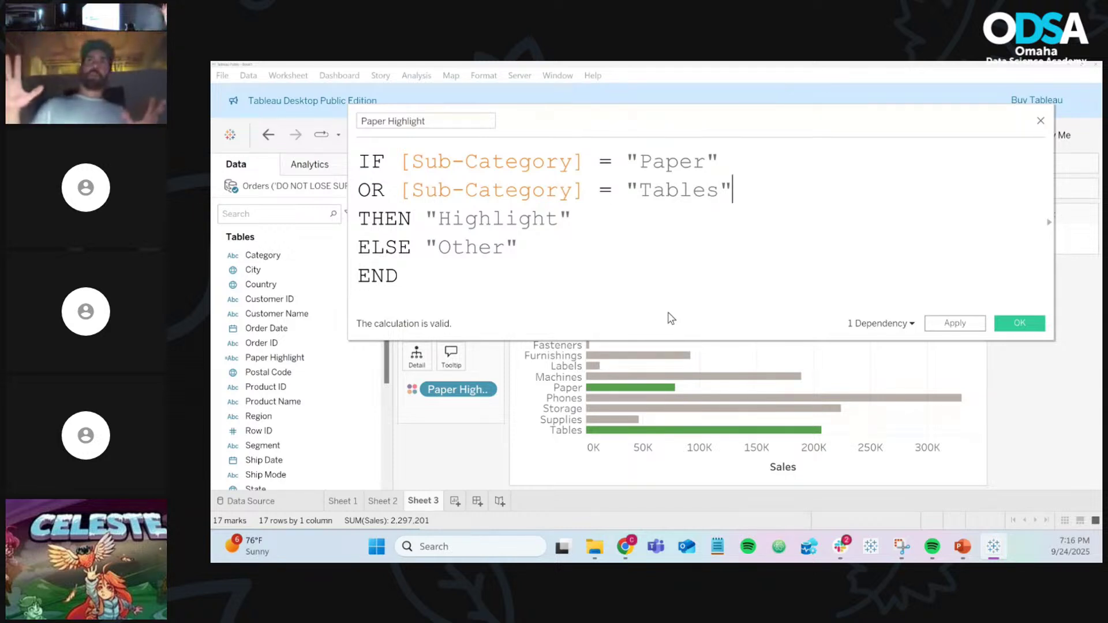
left_click(360, 187)
scroll(360, 188, "down", 2)
scroll(360, 186, "down", 1)
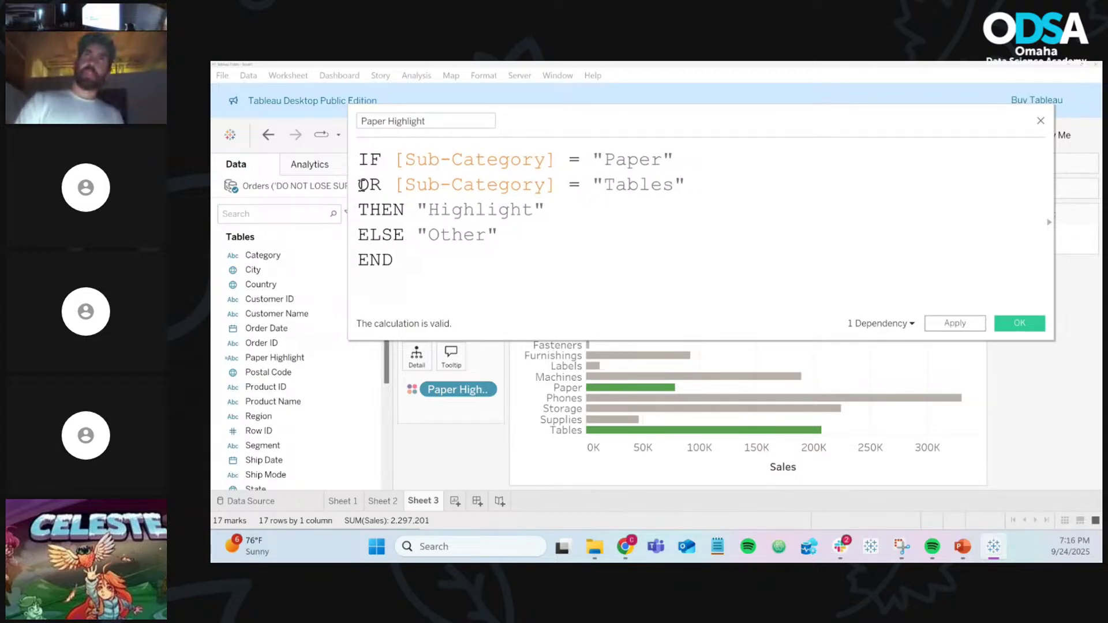
key("BackSpace")
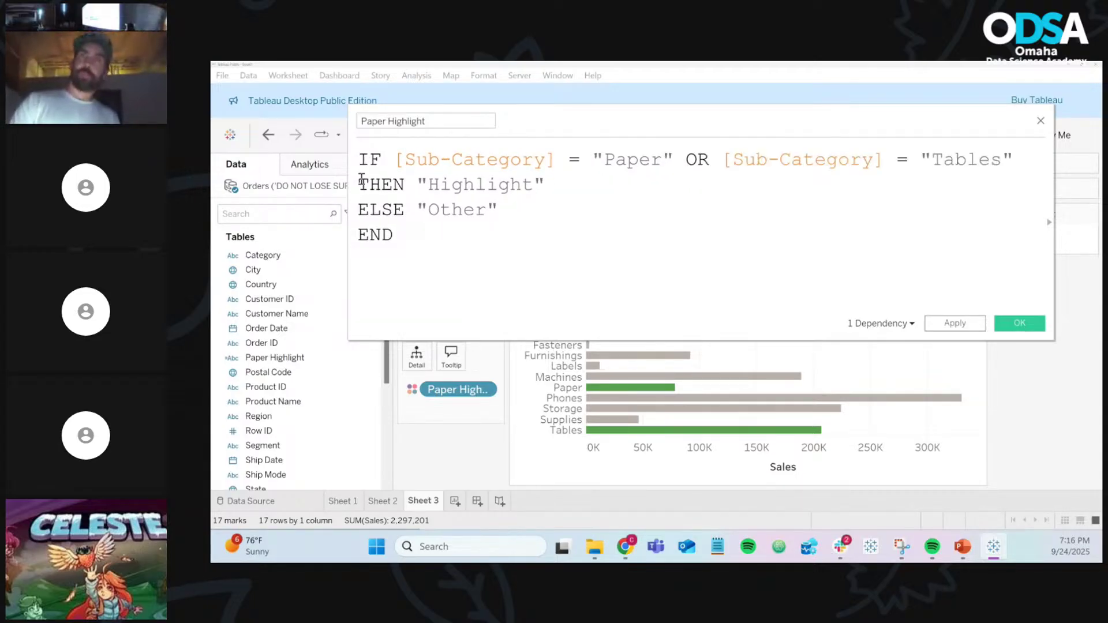
left_click(396, 158)
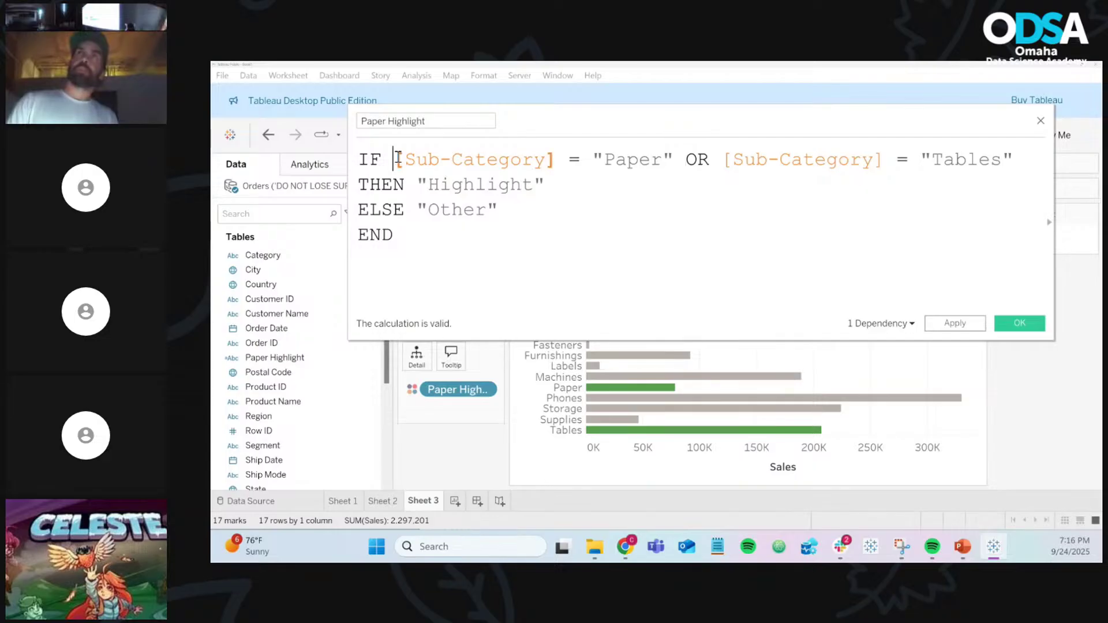
key("Return")
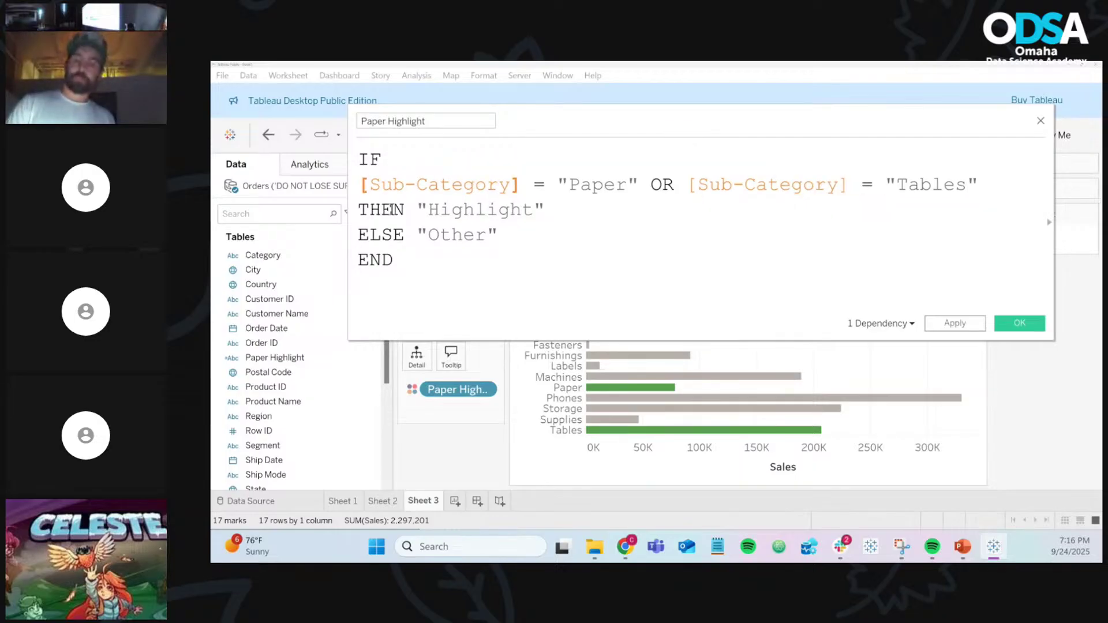
left_click(360, 210)
key("BackSpace")
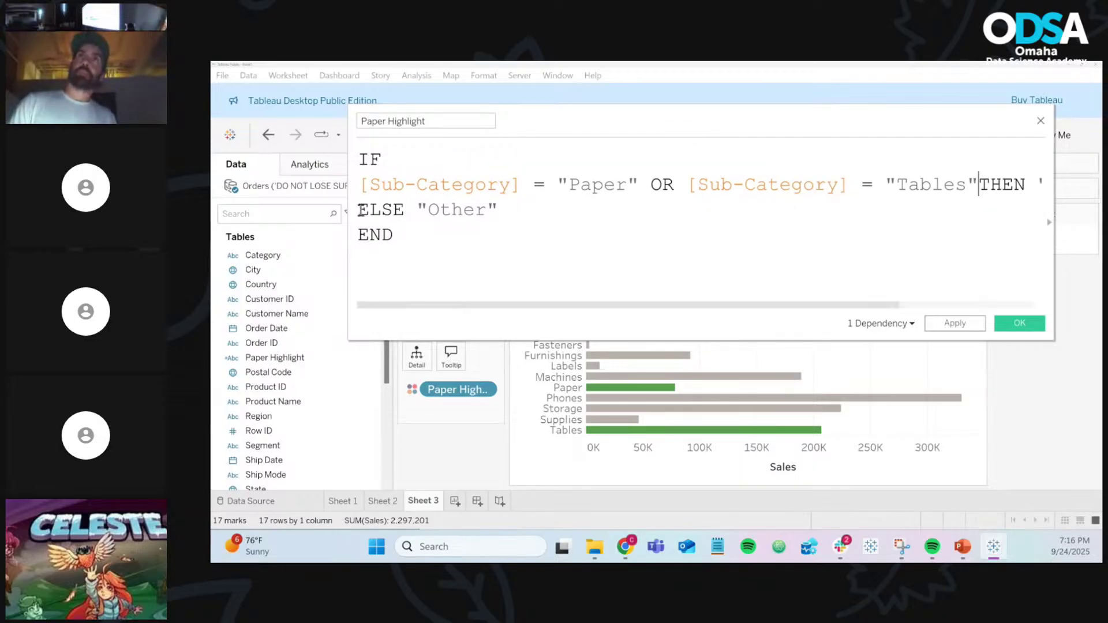
scroll(360, 211, "down", 4)
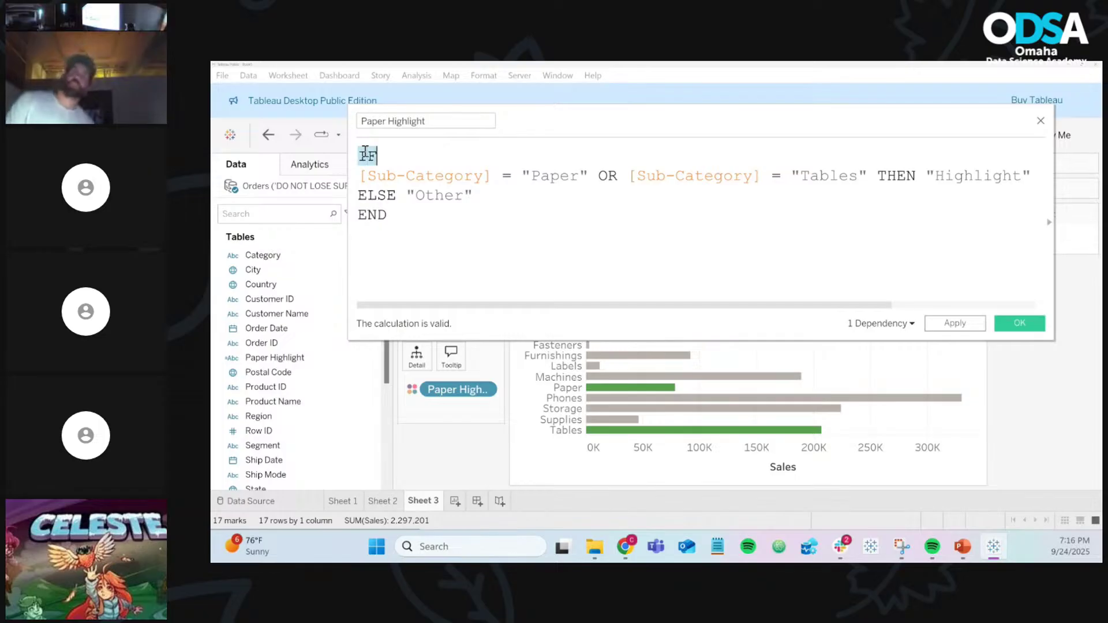
left_click(412, 161)
left_click_drag(376, 177, 1046, 180)
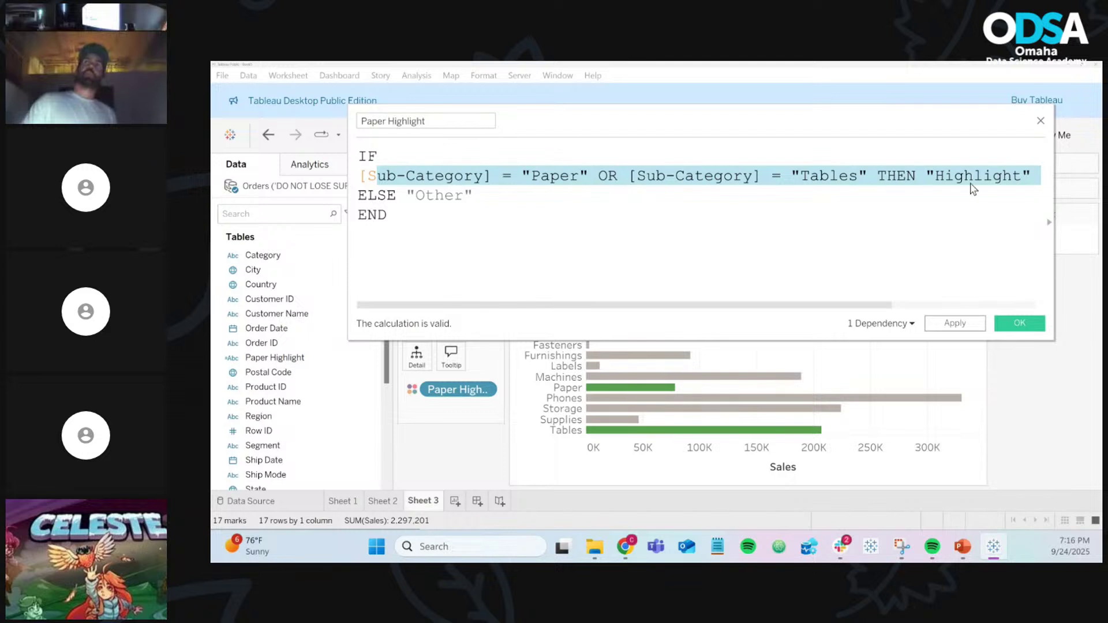
left_click(463, 184)
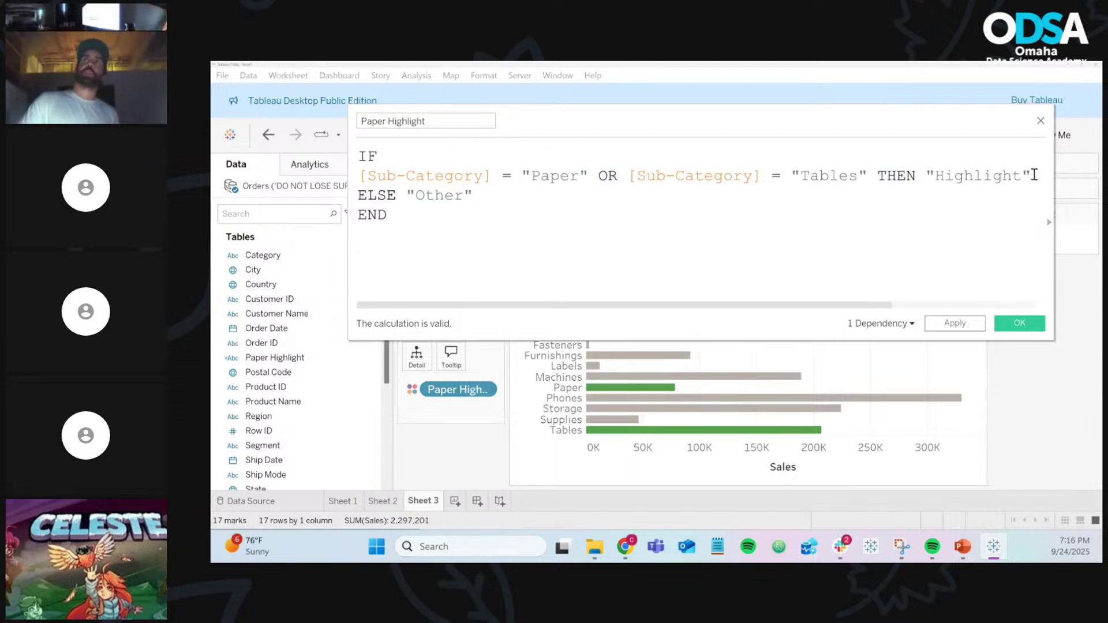
left_click_drag(1033, 176, 351, 180)
left_click(445, 196)
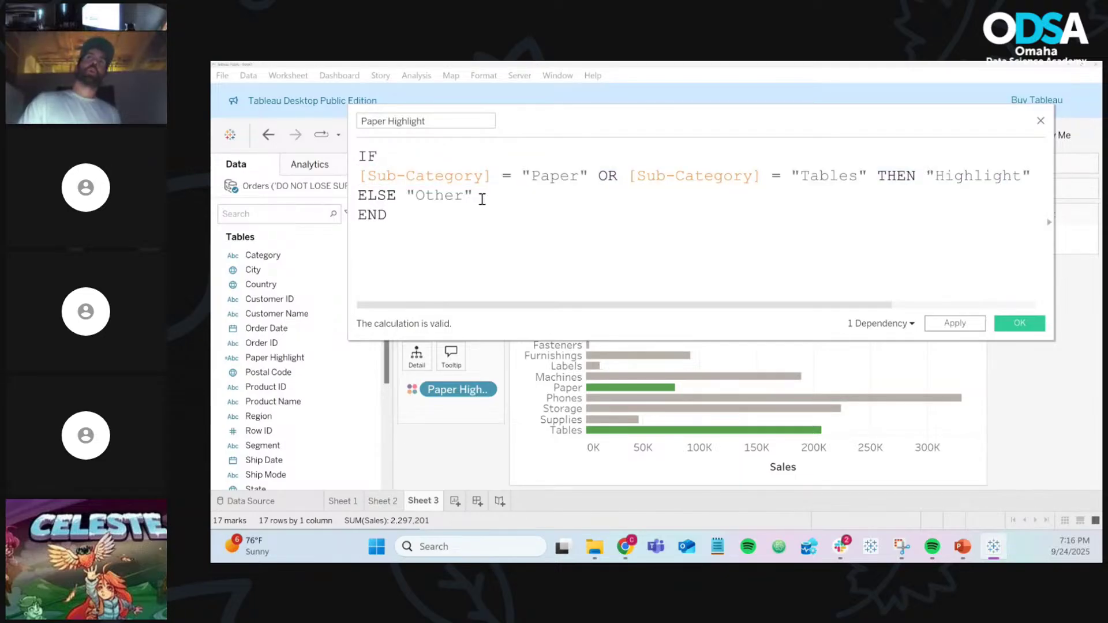
left_click_drag(480, 196, 349, 198)
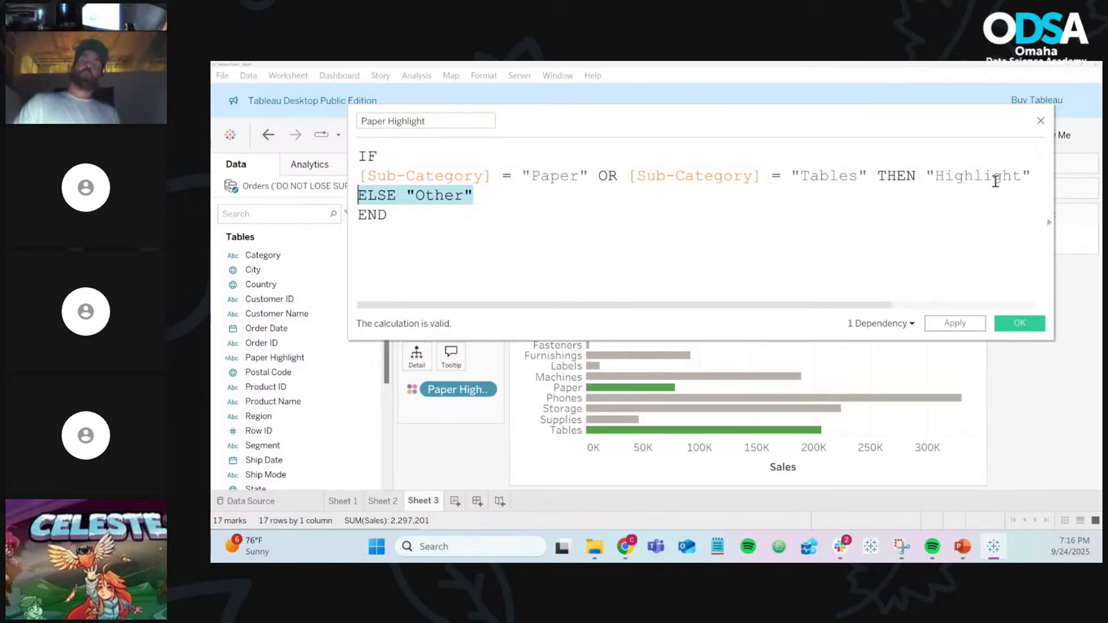
left_click(1029, 173)
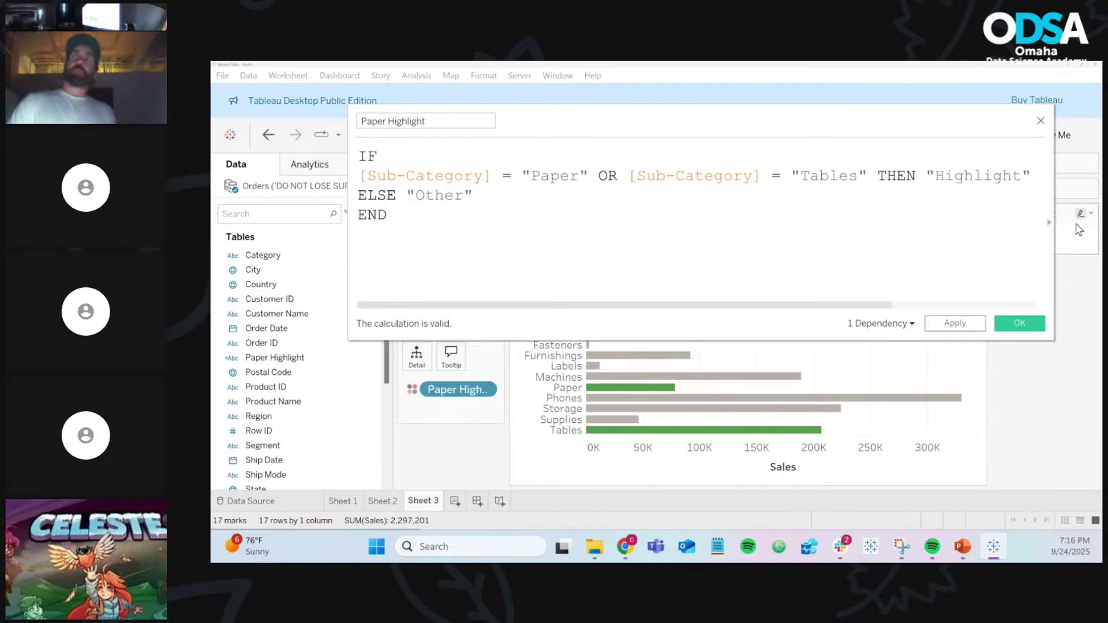
Step: Start a new ELSEIF line below the first condition
key("Return")
type("e")
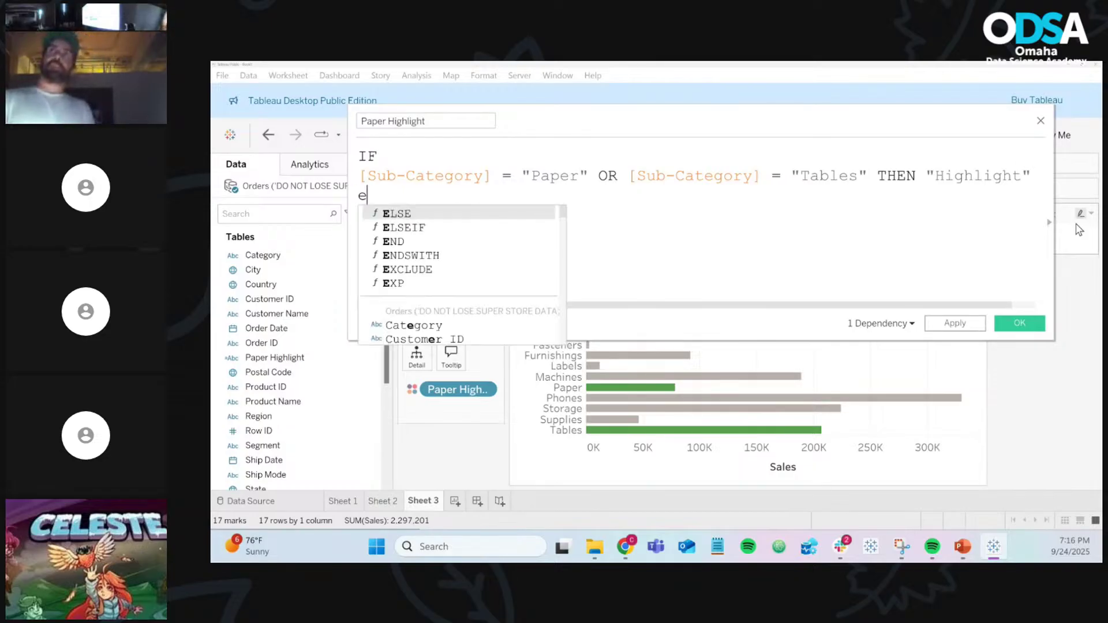
type("l")
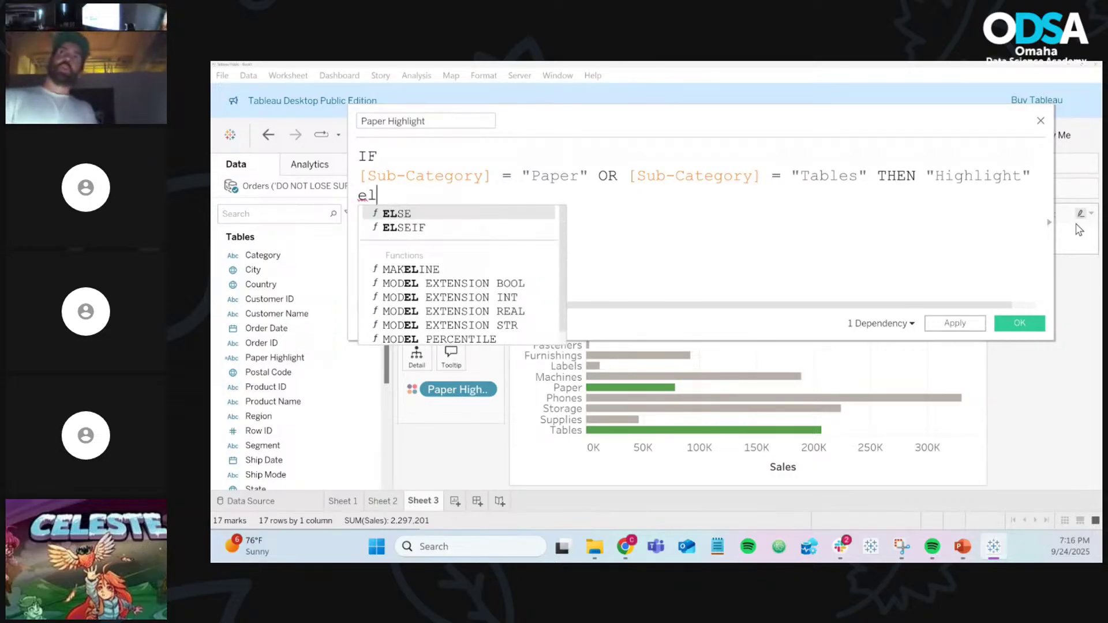
key("Down")
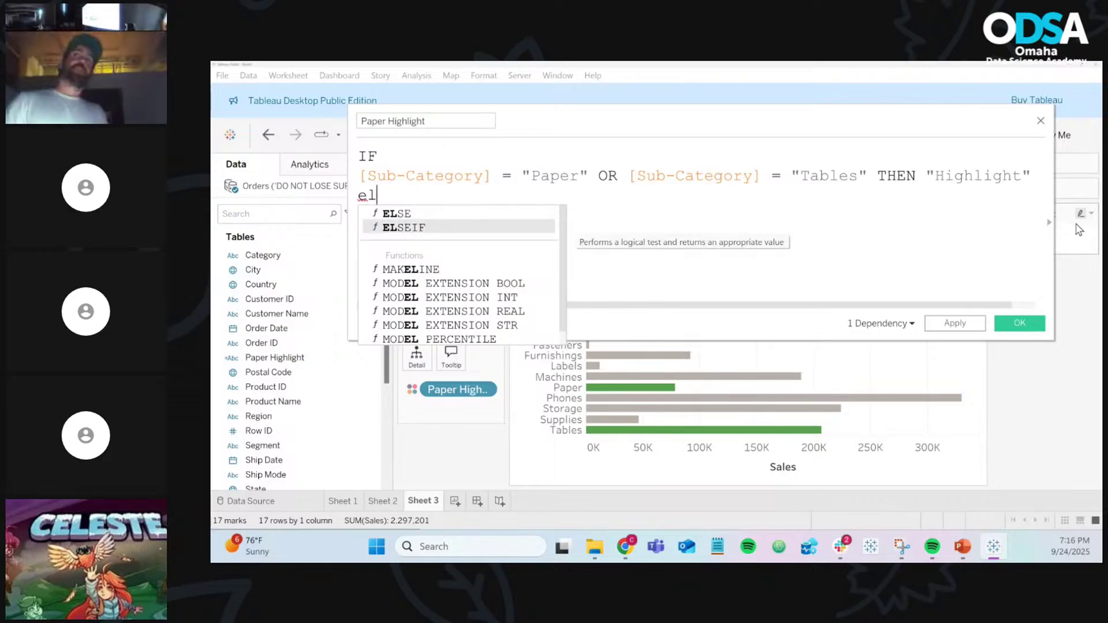
key("Return")
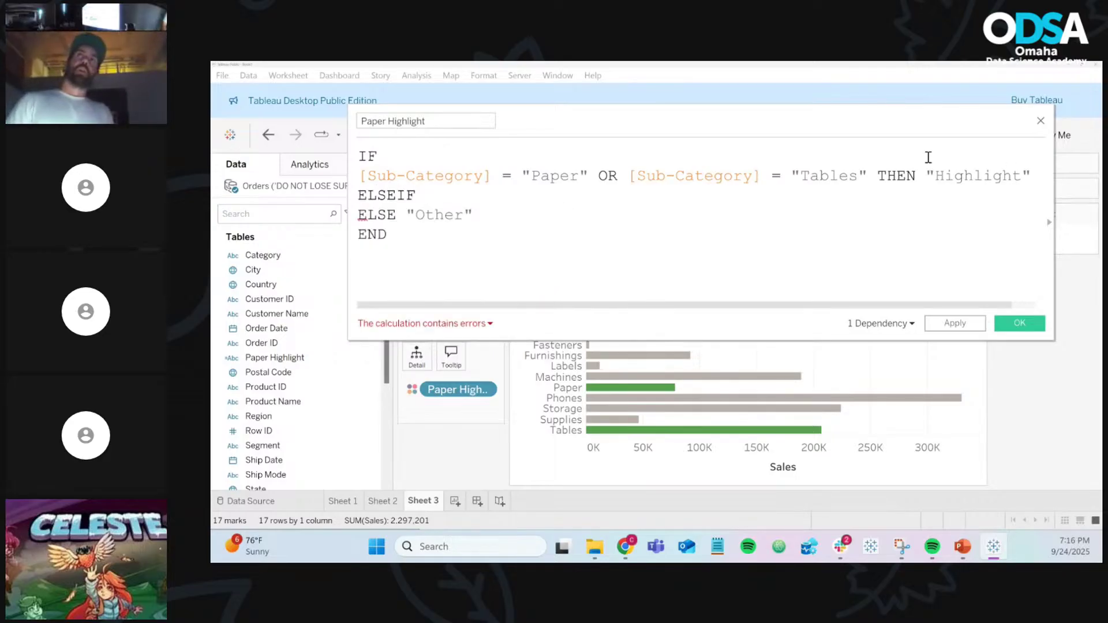
left_click_drag(454, 176, 1025, 178)
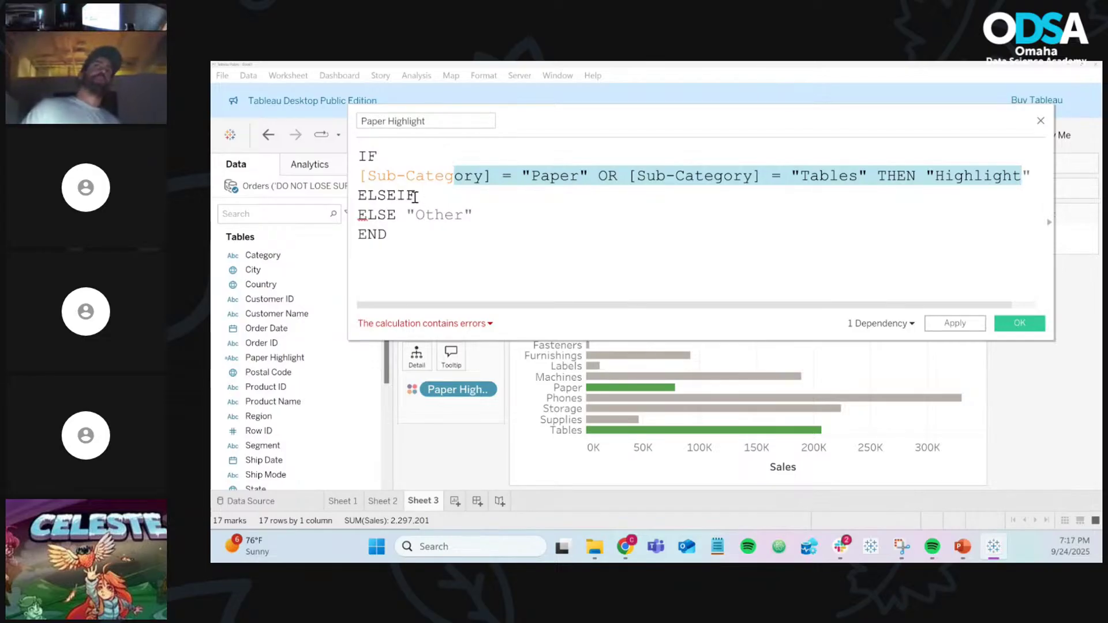
left_click(404, 194)
left_click_drag(398, 195, 421, 195)
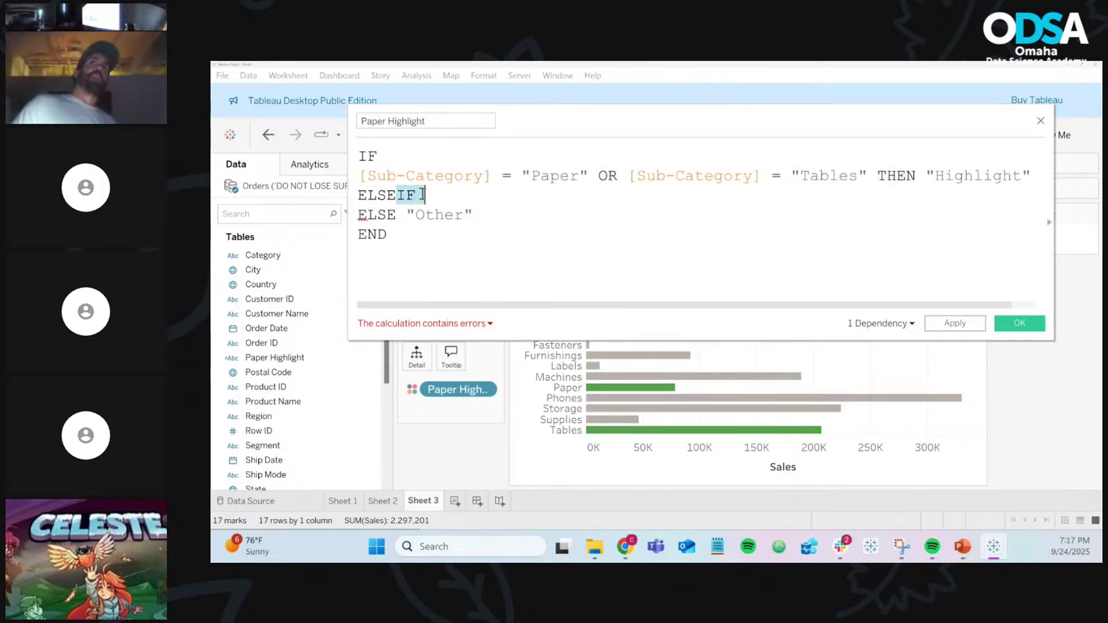
left_click(475, 195)
key("BackSpace")
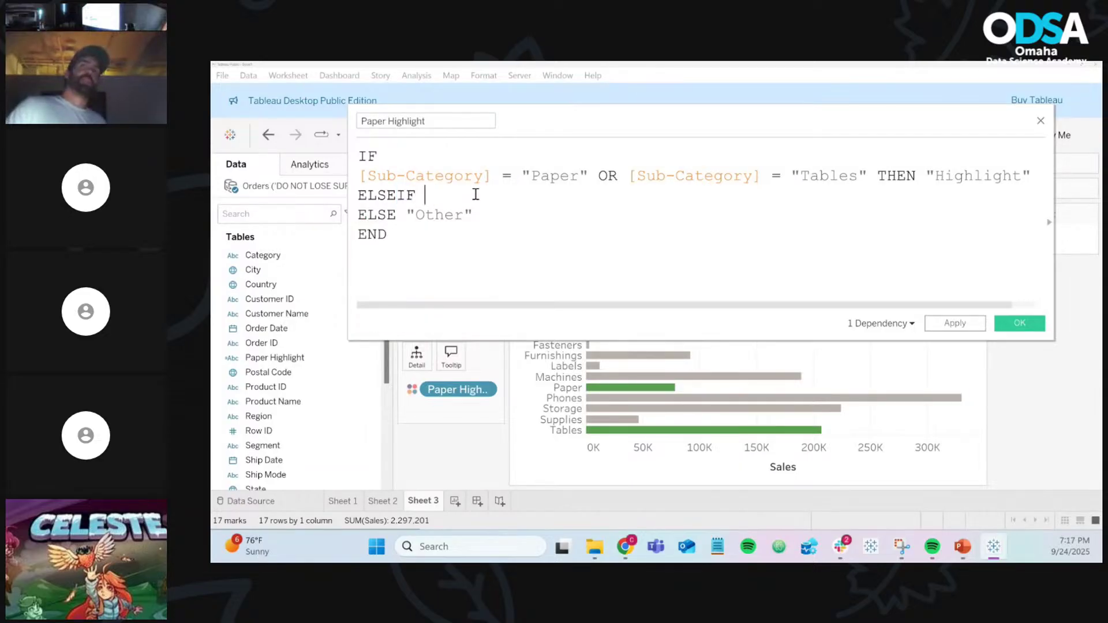
Step: Complete the branch as [Sub-Category] = "Phones" THEN "Highlight 2"
type("sub")
key("Return")
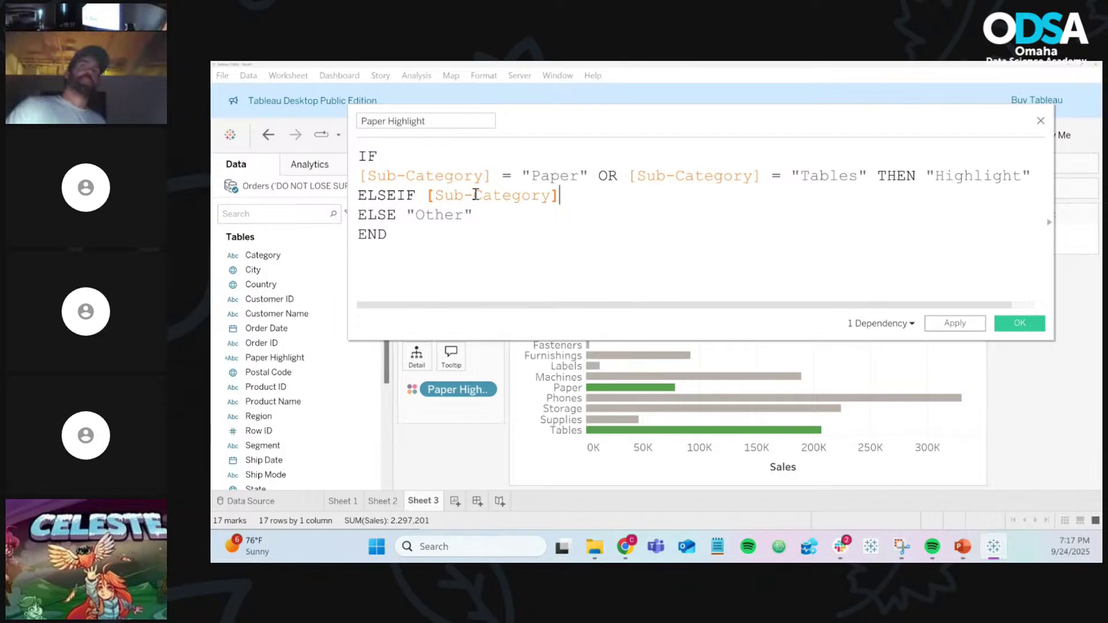
type("=")
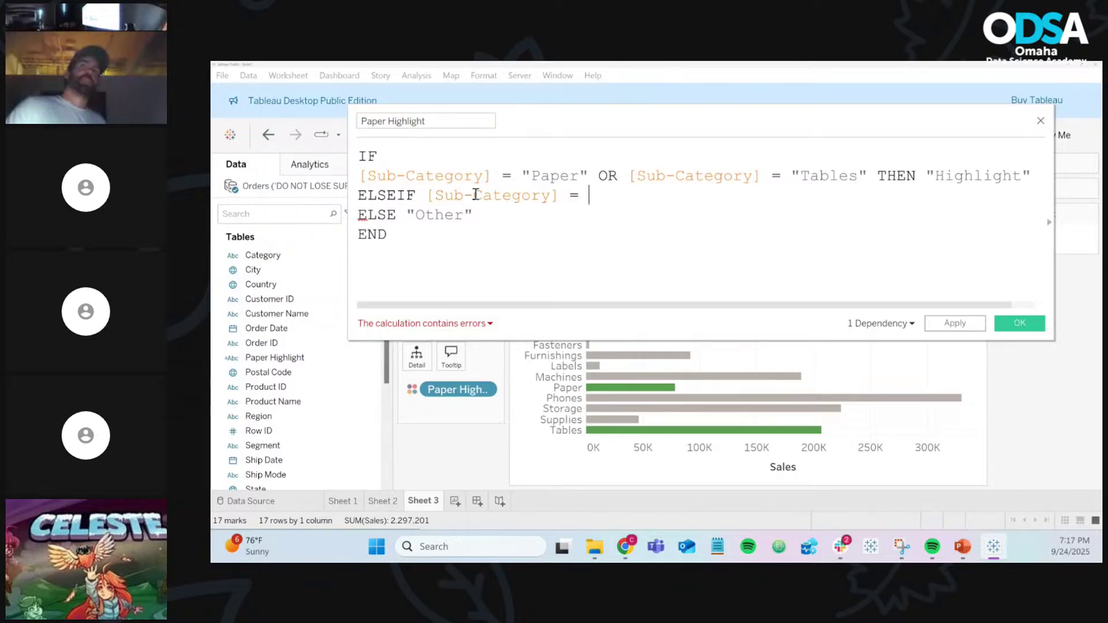
type("\"")
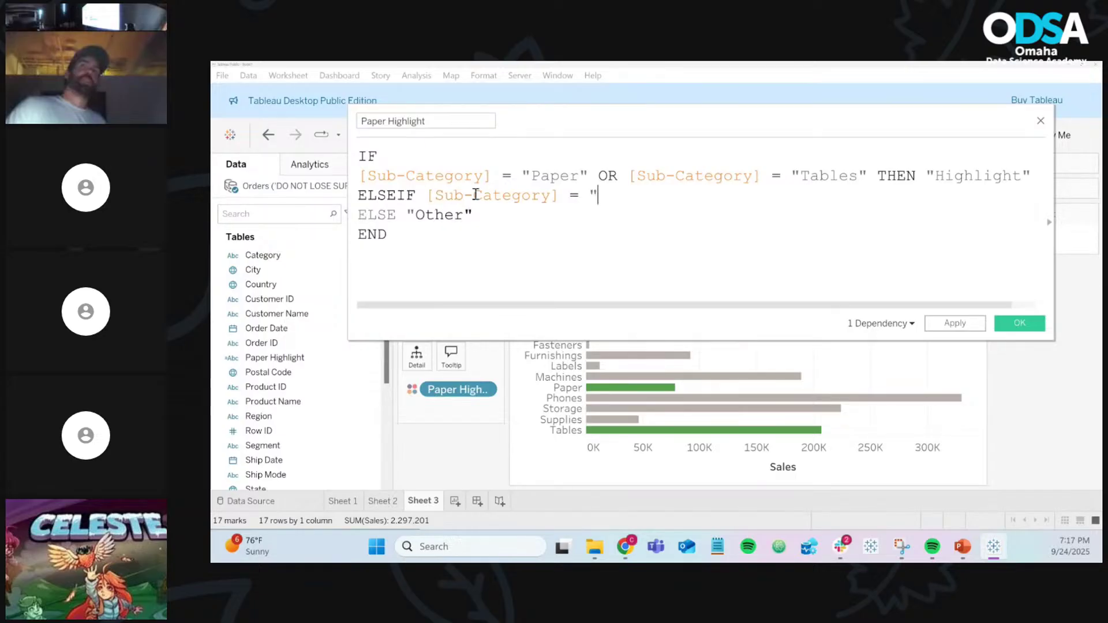
type("Phones\" TH")
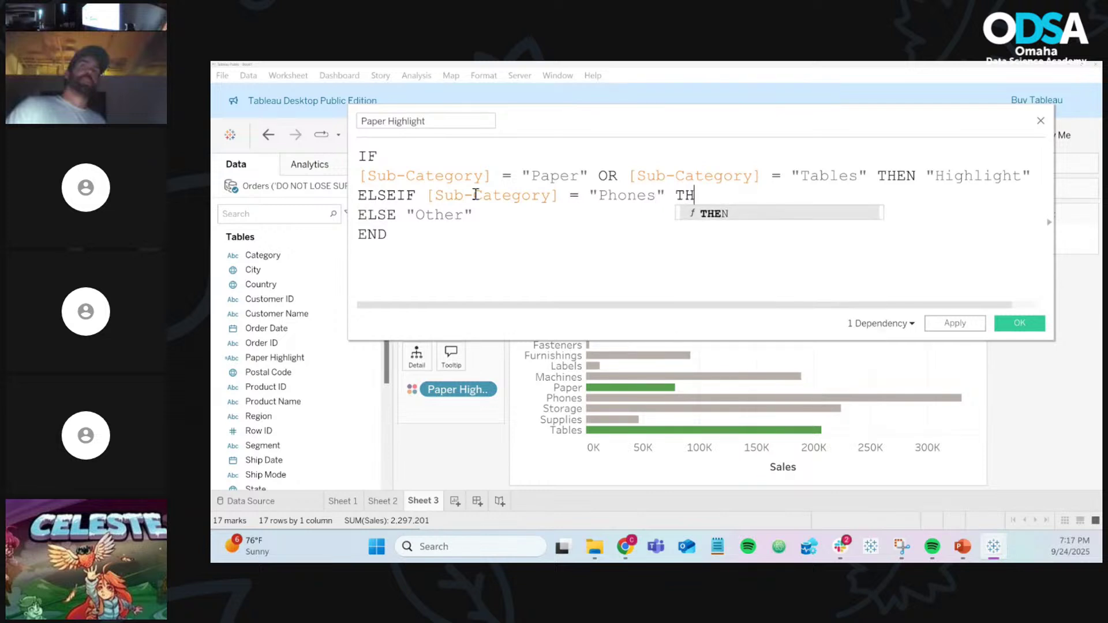
type("EN \"")
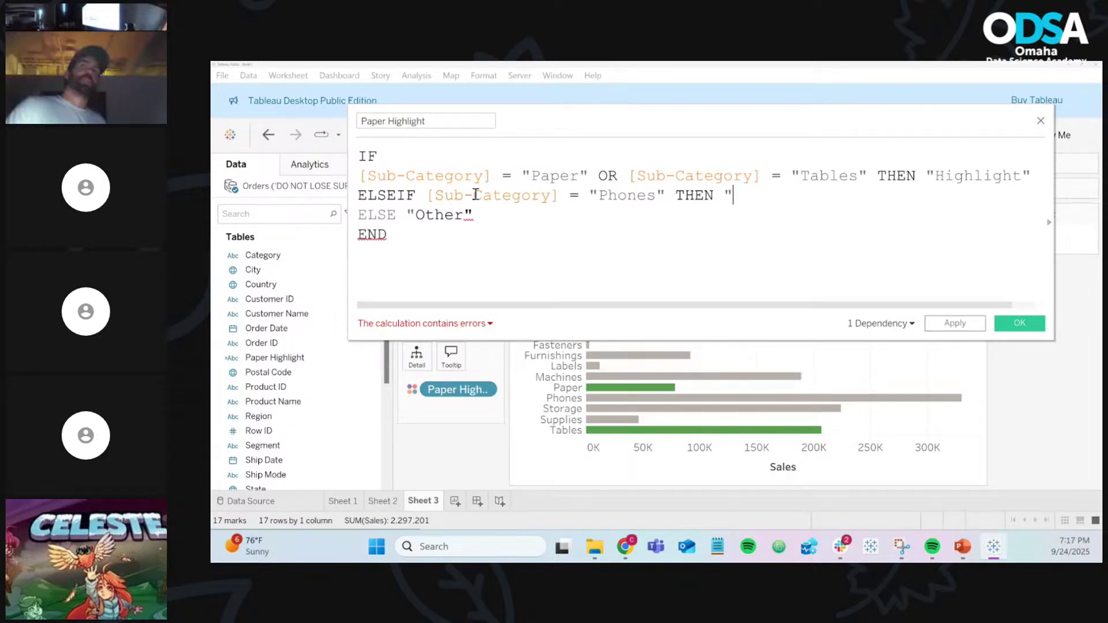
type("Highlight")
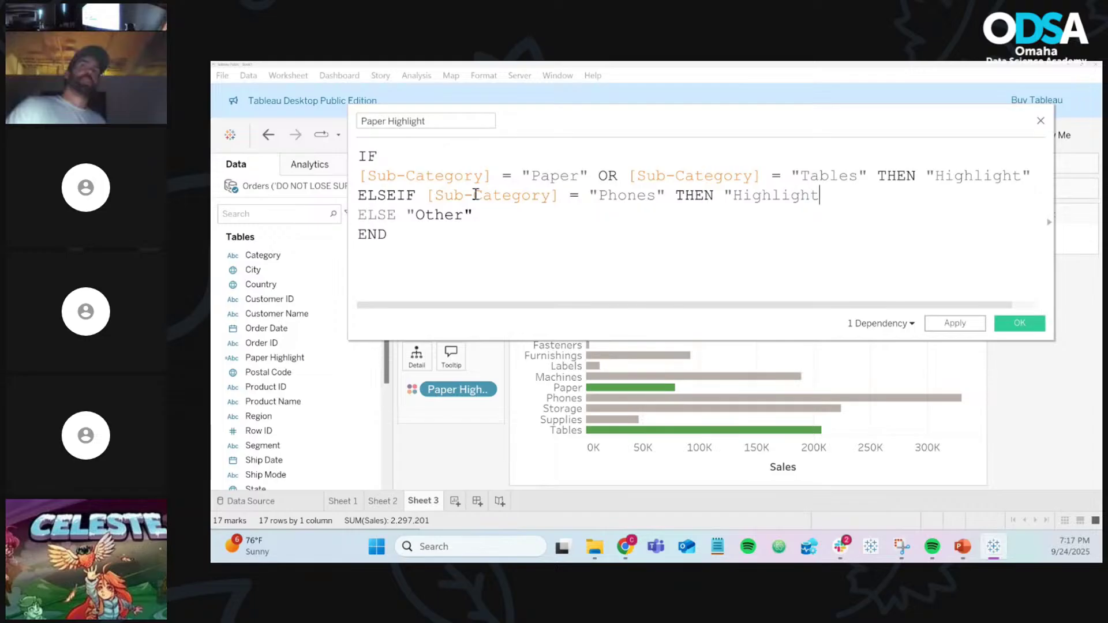
type(" 2\"")
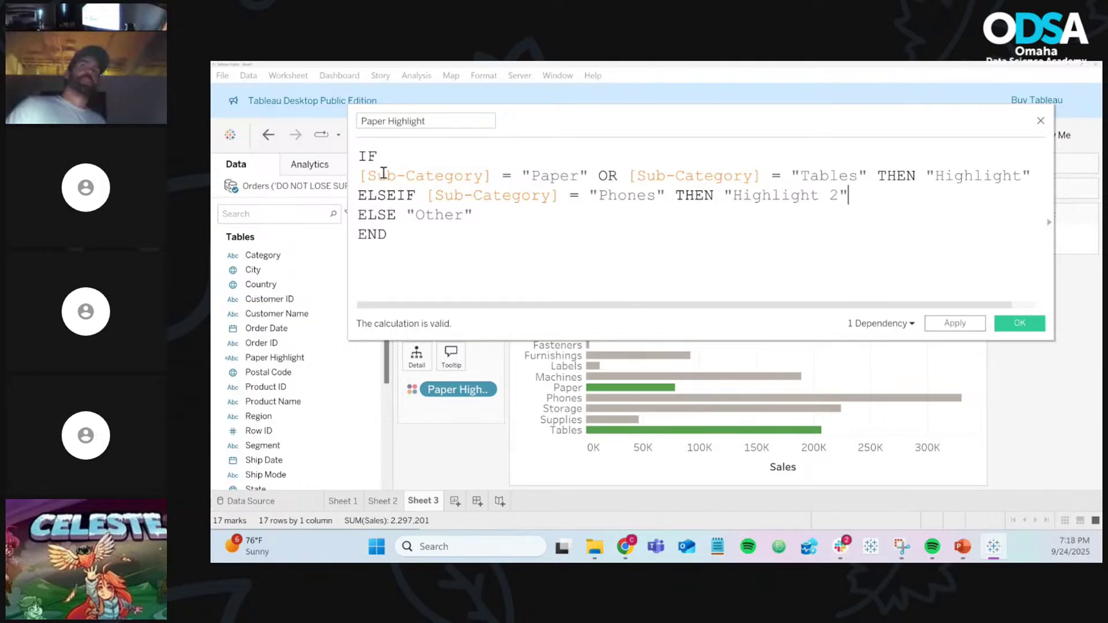
left_click_drag(390, 175, 1013, 178)
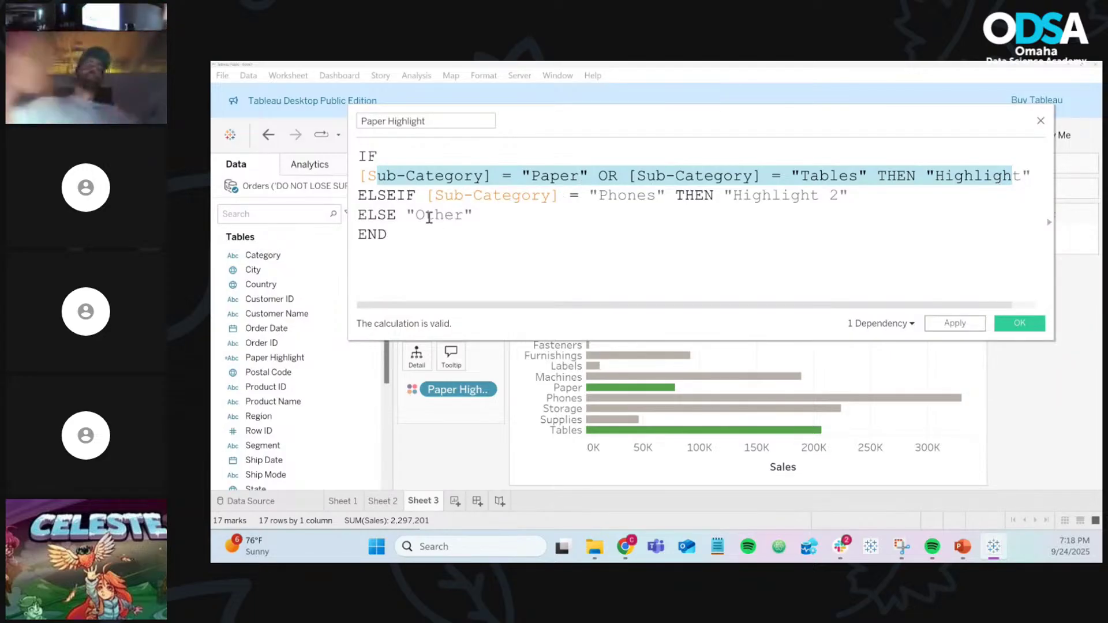
key("shift+Left")
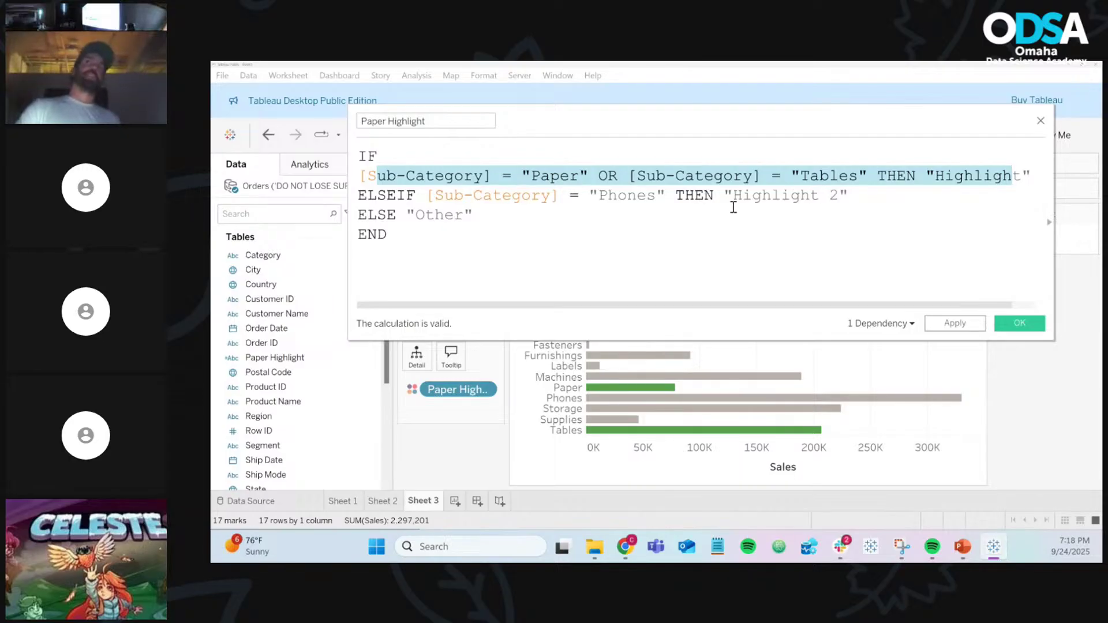
left_click(467, 179)
left_click_drag(483, 176, 684, 196)
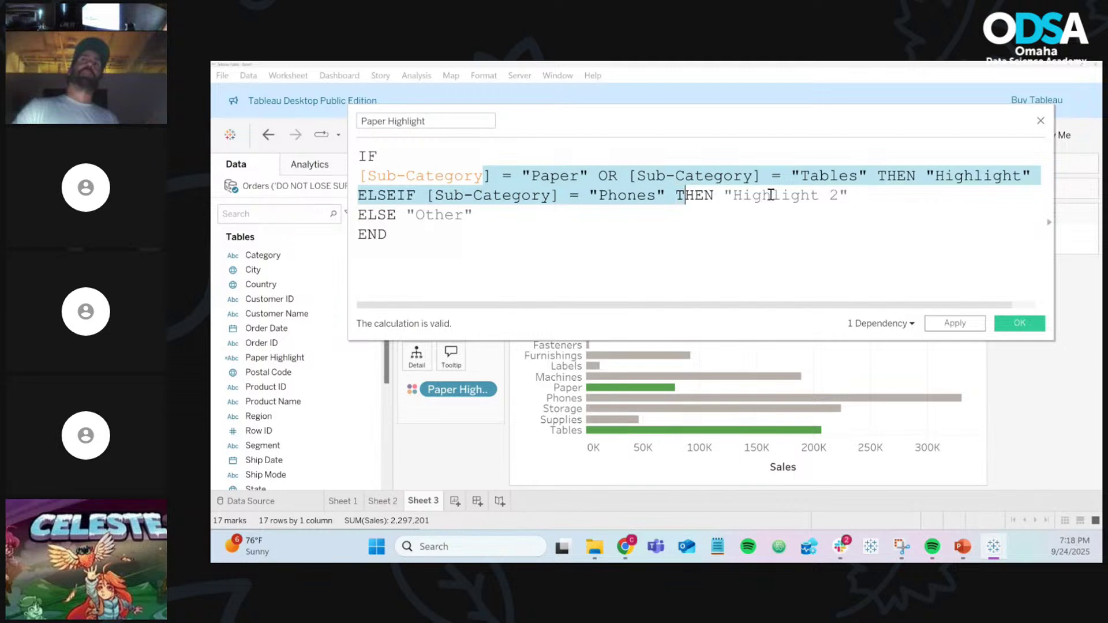
left_click_drag(771, 195, 875, 197)
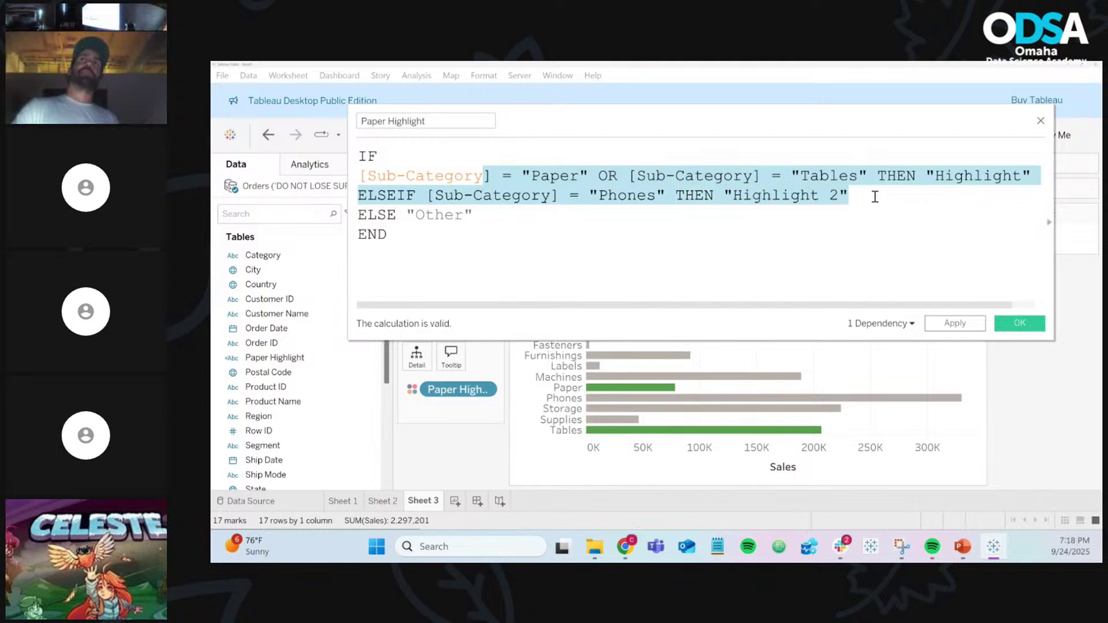
left_click(824, 180)
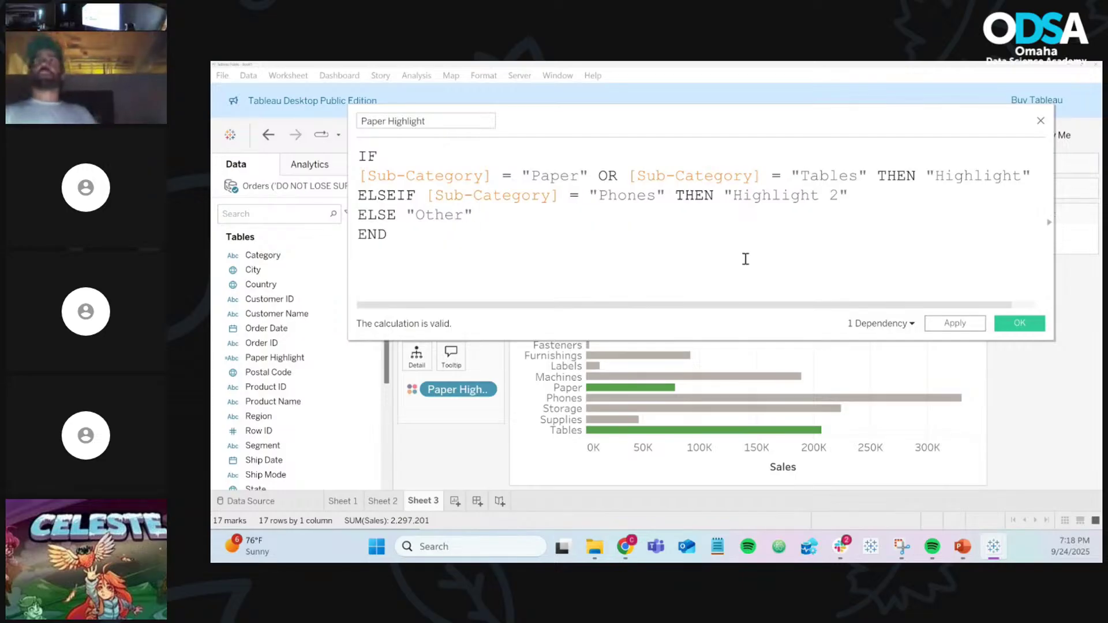
Step: Save the calculation so Phones turns orange as Highlight 2, then check the Paper bar
left_click(1017, 326)
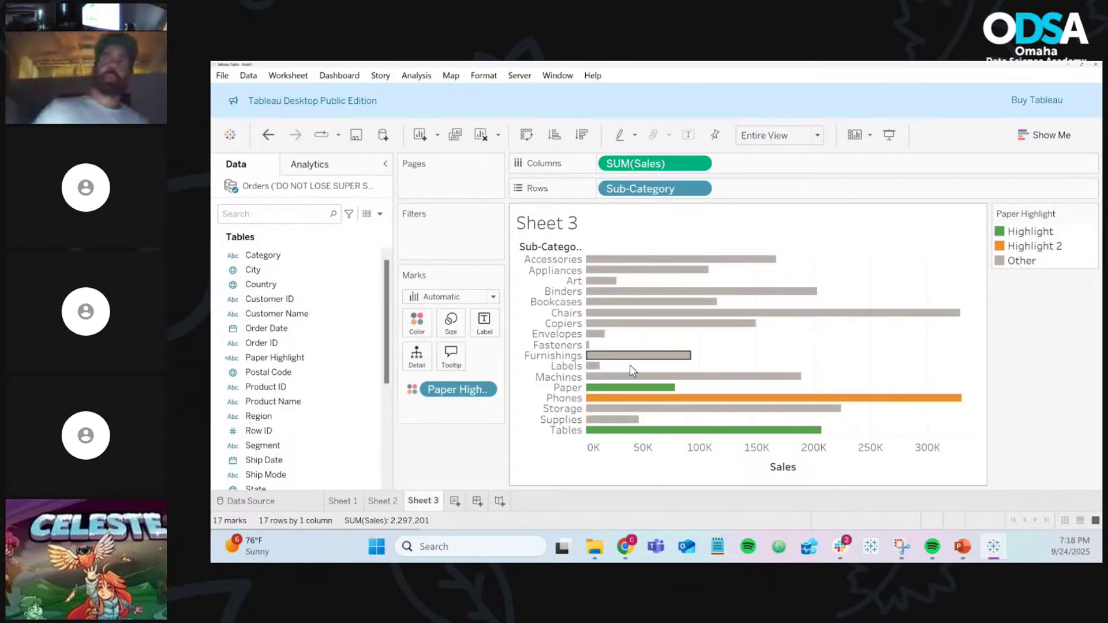
mouse_move(631, 393)
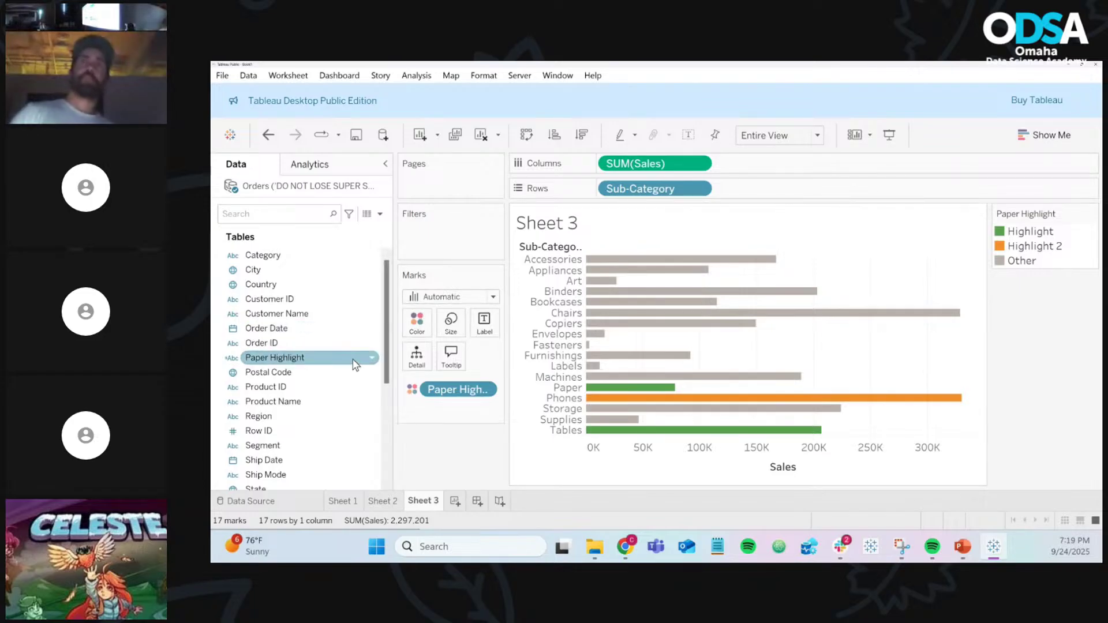
Step: Open Paper Highlight's editor to review its IF / ELSEIF "Highlight 2" / ELSE "Other" formula
left_click(372, 358)
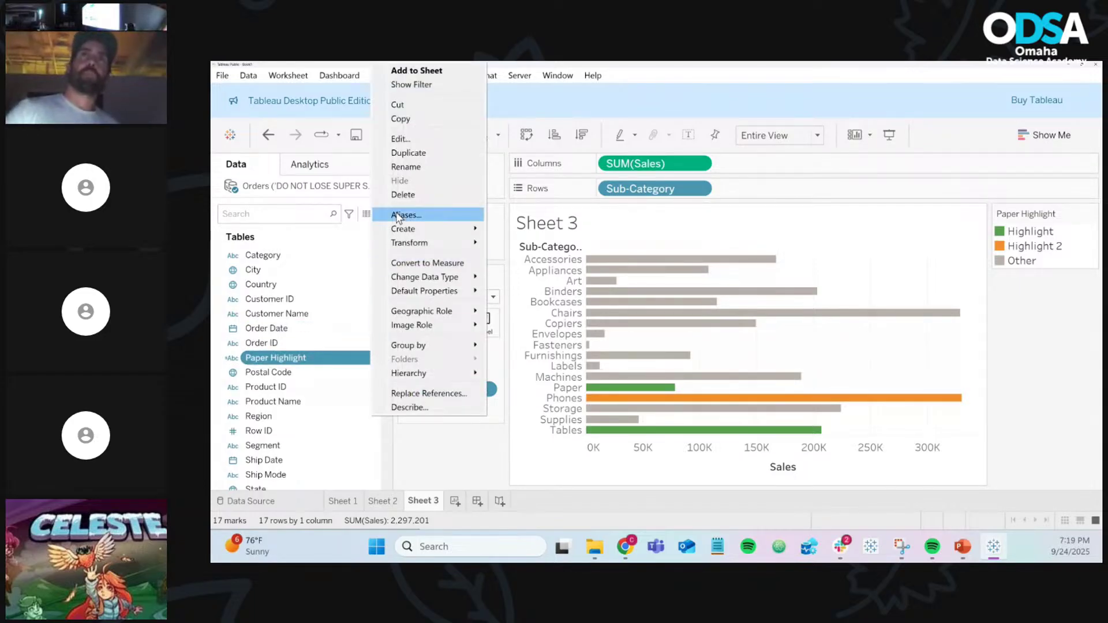
left_click(404, 139)
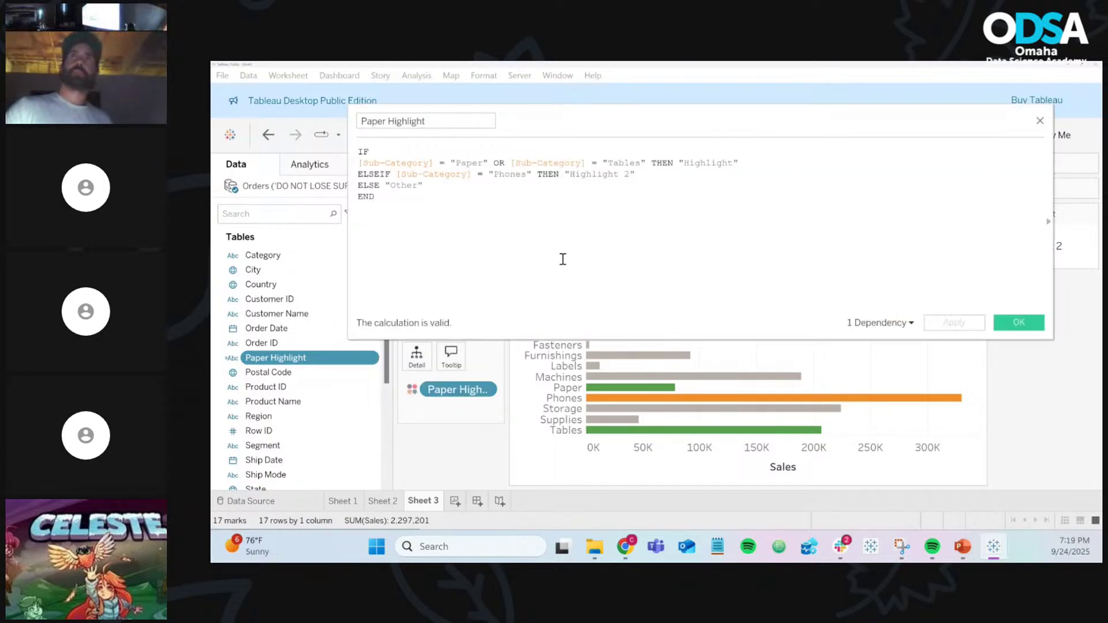
scroll(563, 259, "up", 5)
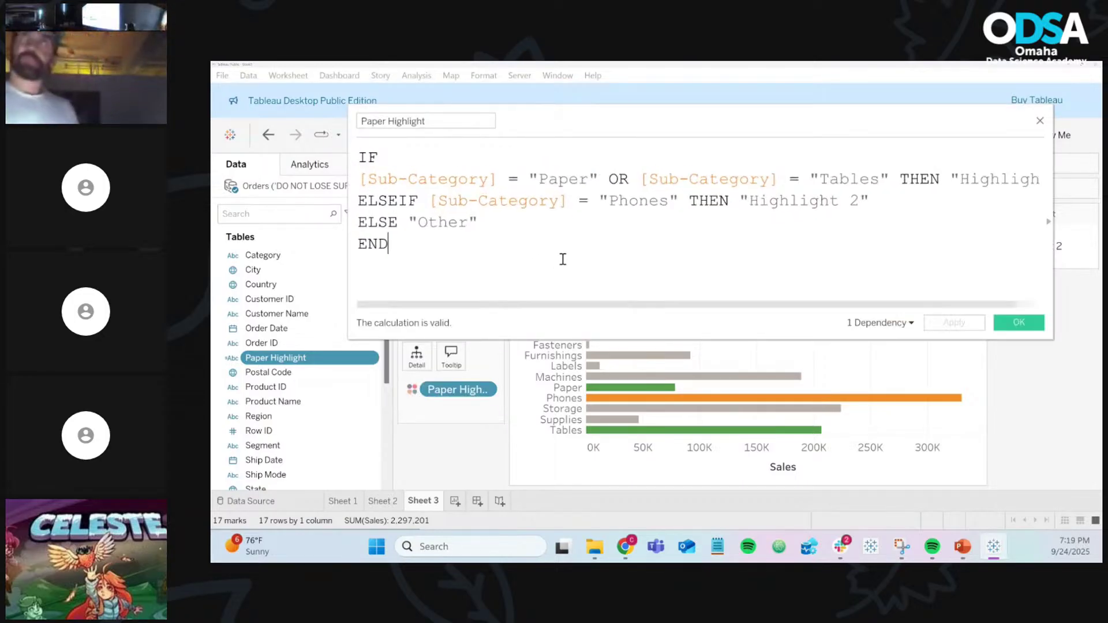
scroll(563, 259, "down", 2)
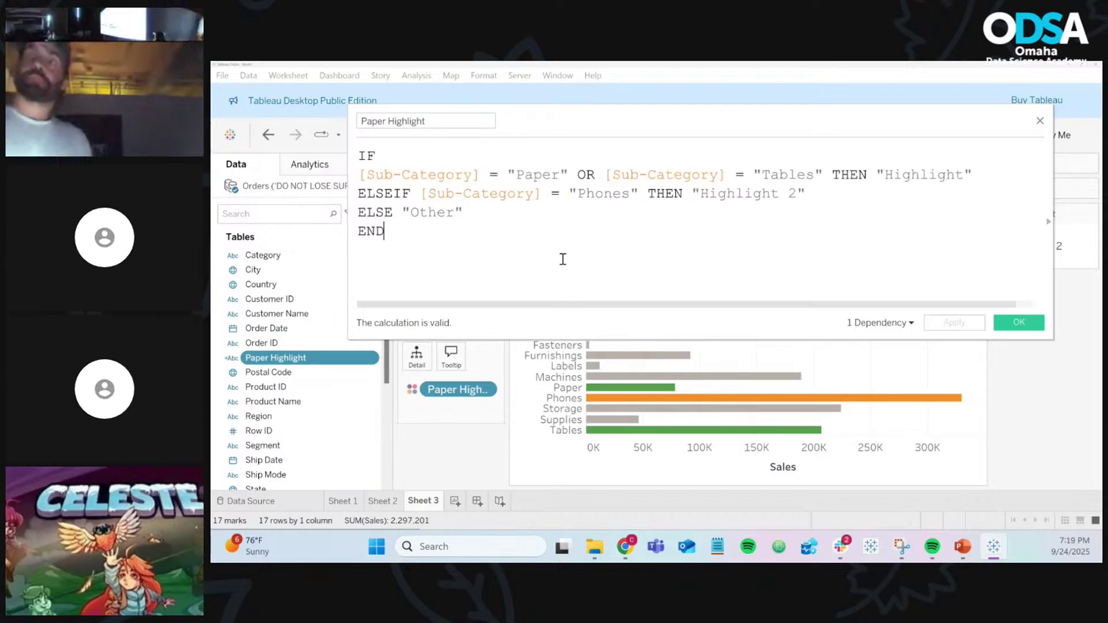
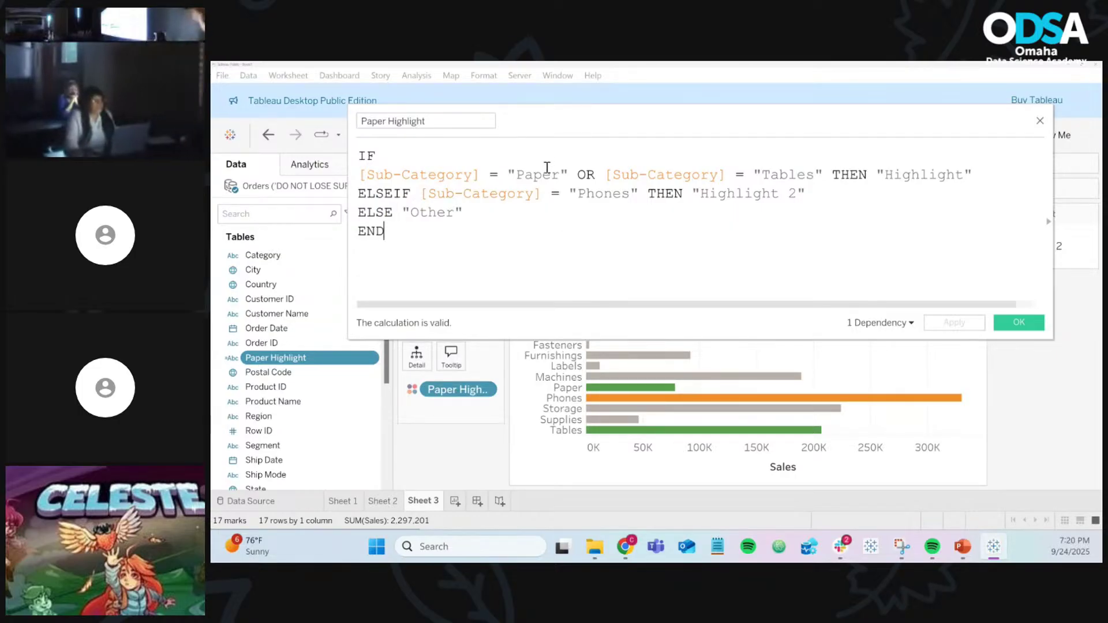
Step: Close the Paper Highlight calculation and start a new blank Sheet 4
double_click(906, 175)
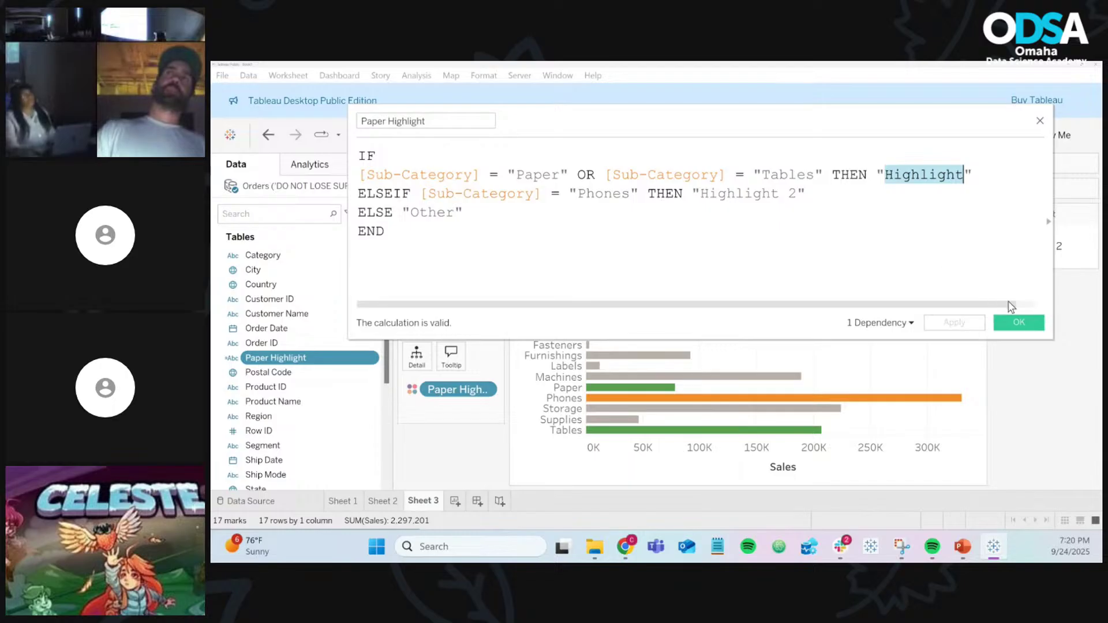
left_click(1037, 327)
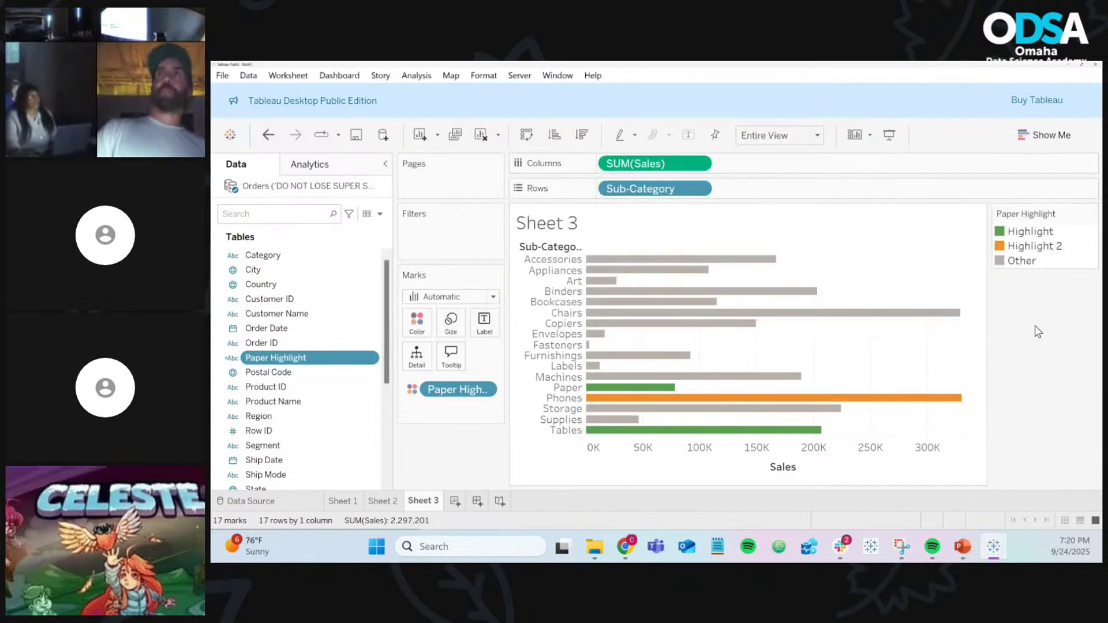
left_click(454, 503)
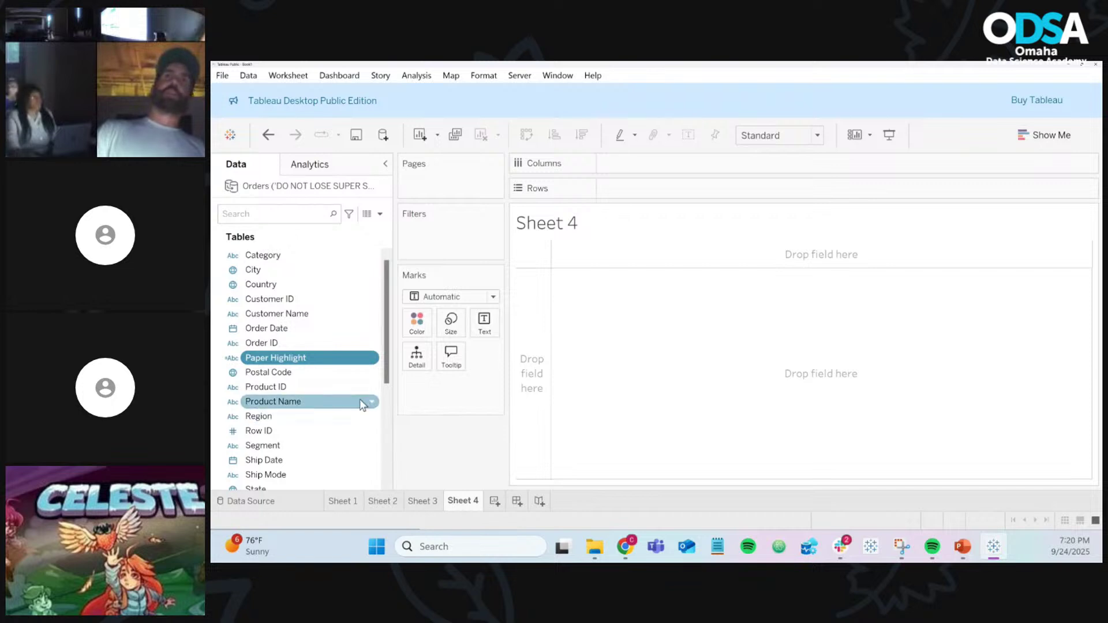
Step: Chart SUM(Profit) by Sub-Category as horizontal bars, showing Bookcases, Supplies and Tables negative
scroll(271, 450, "down", 1)
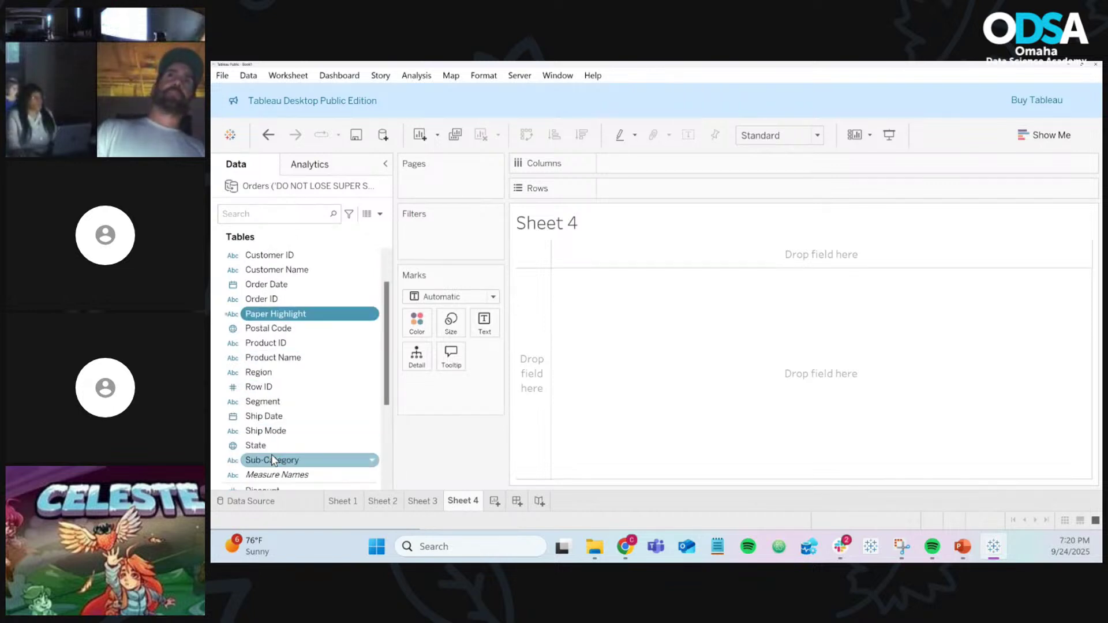
left_click_drag(272, 459, 630, 194)
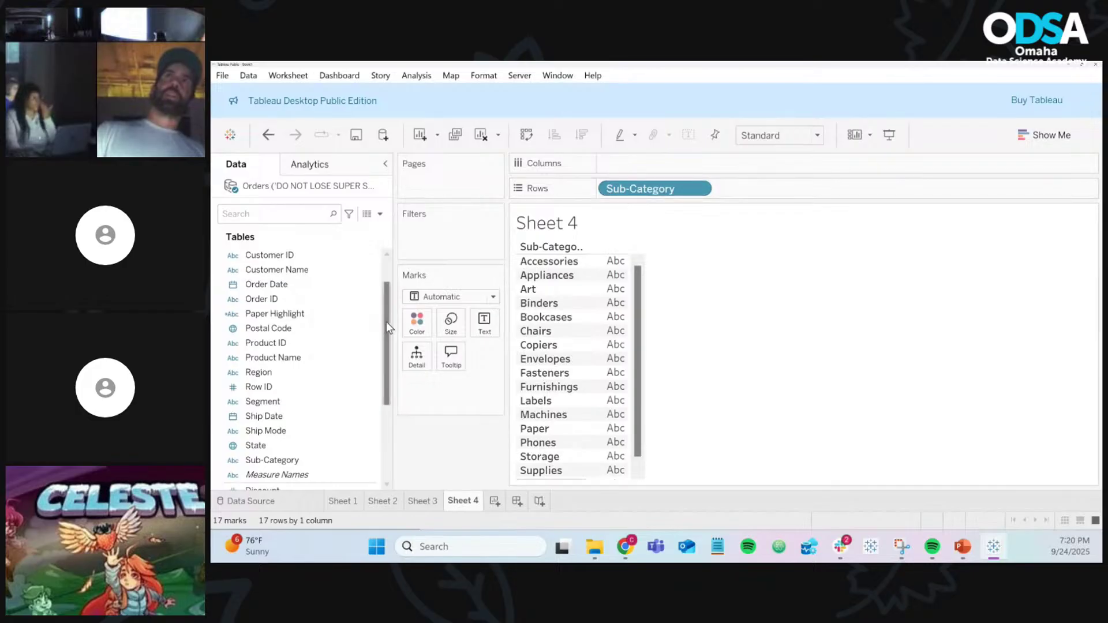
scroll(349, 346, "down", 2)
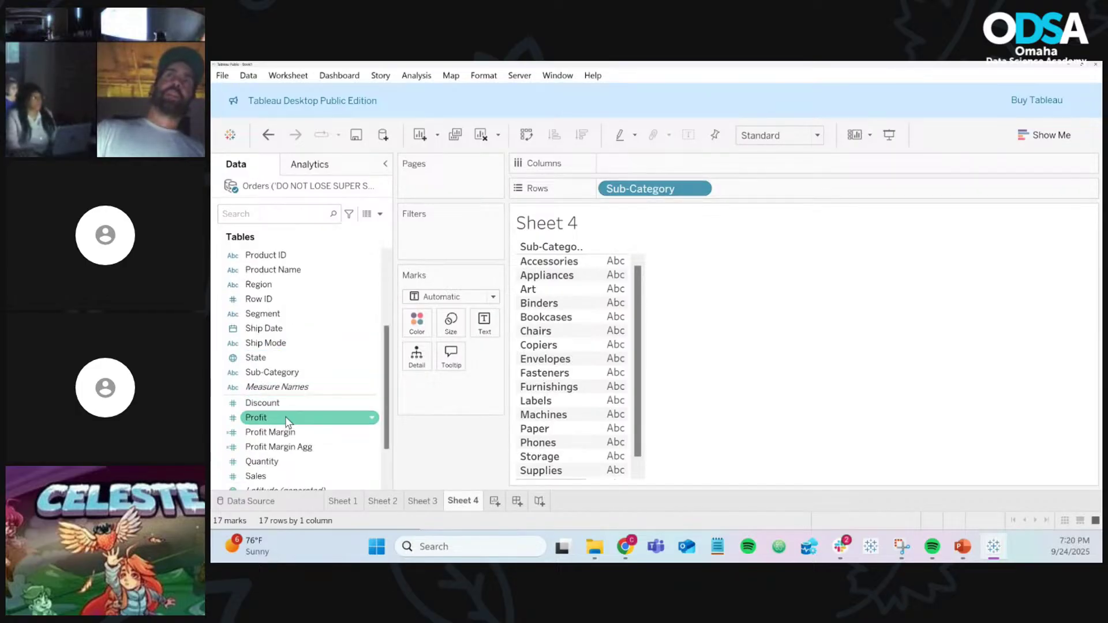
left_click_drag(284, 419, 664, 167)
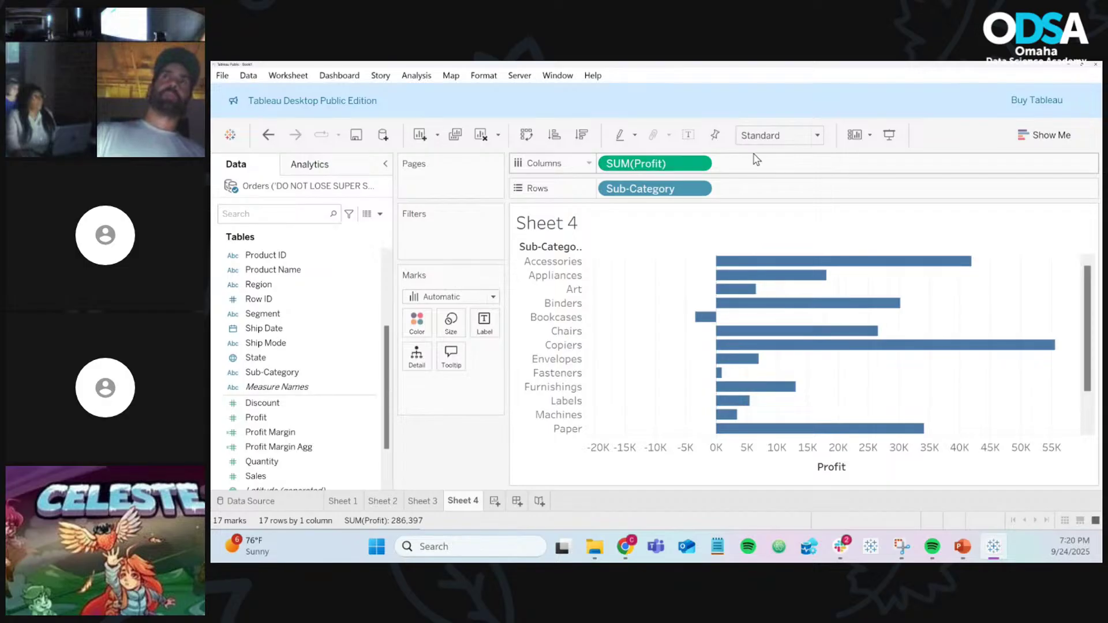
scroll(801, 335, "down", 2)
scroll(801, 334, "up", 2)
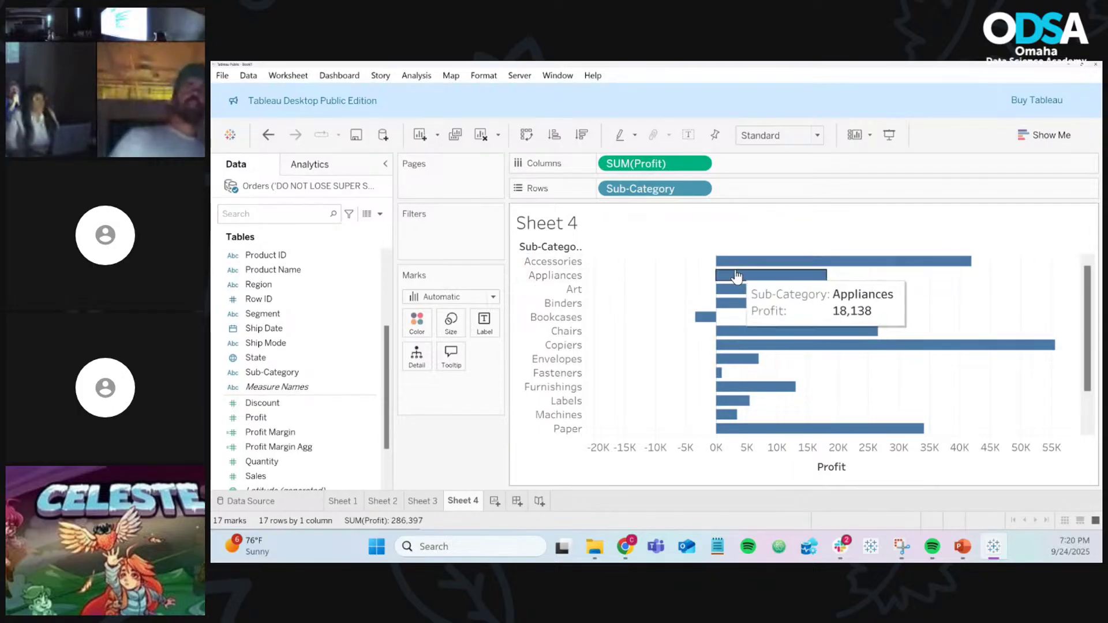
mouse_move(742, 267)
scroll(746, 366, "down", 3)
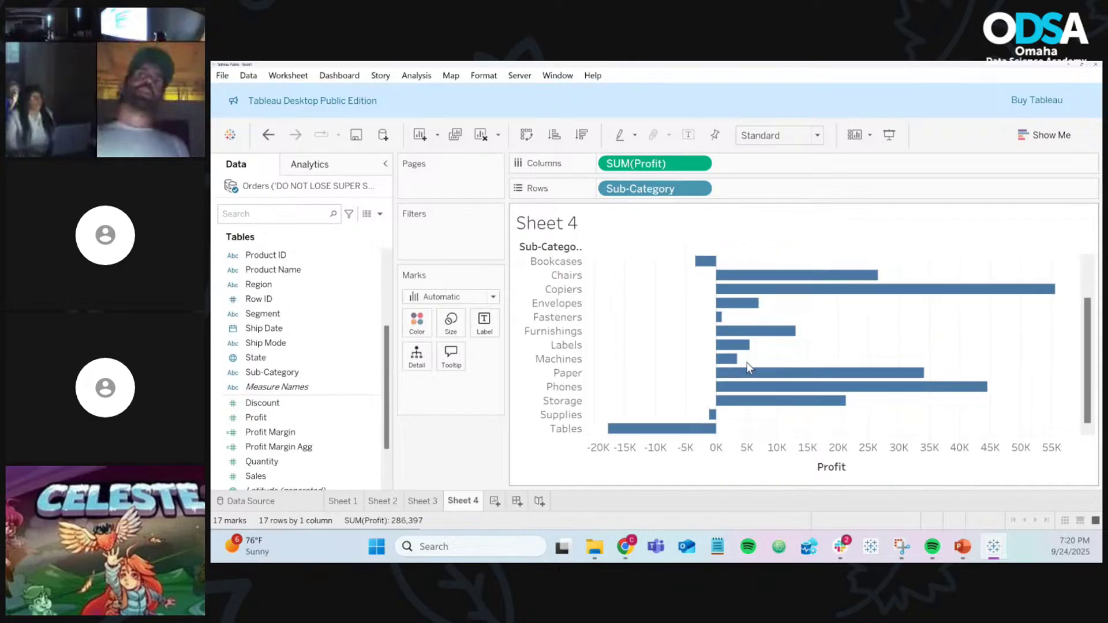
scroll(747, 366, "up", 3)
scroll(748, 368, "down", 2)
scroll(747, 368, "up", 3)
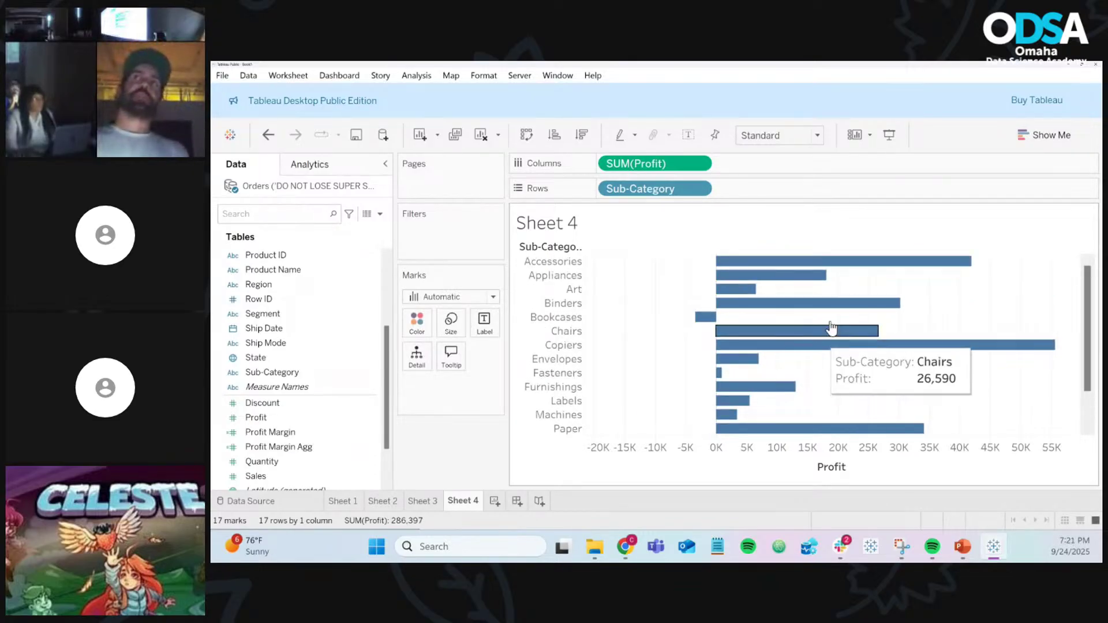
mouse_move(832, 269)
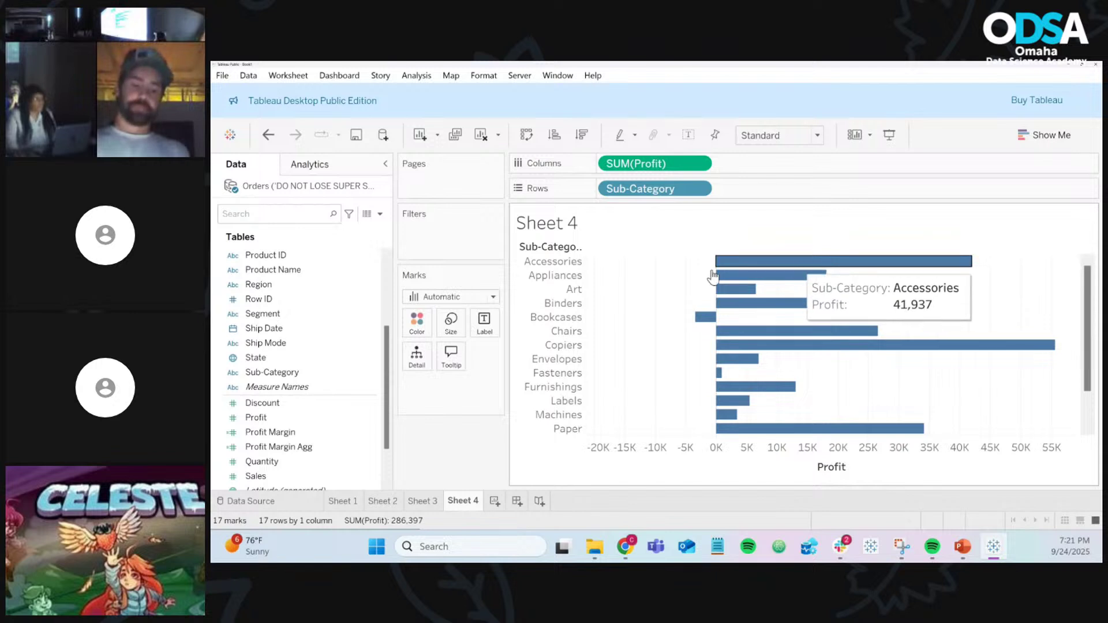
left_click(380, 214)
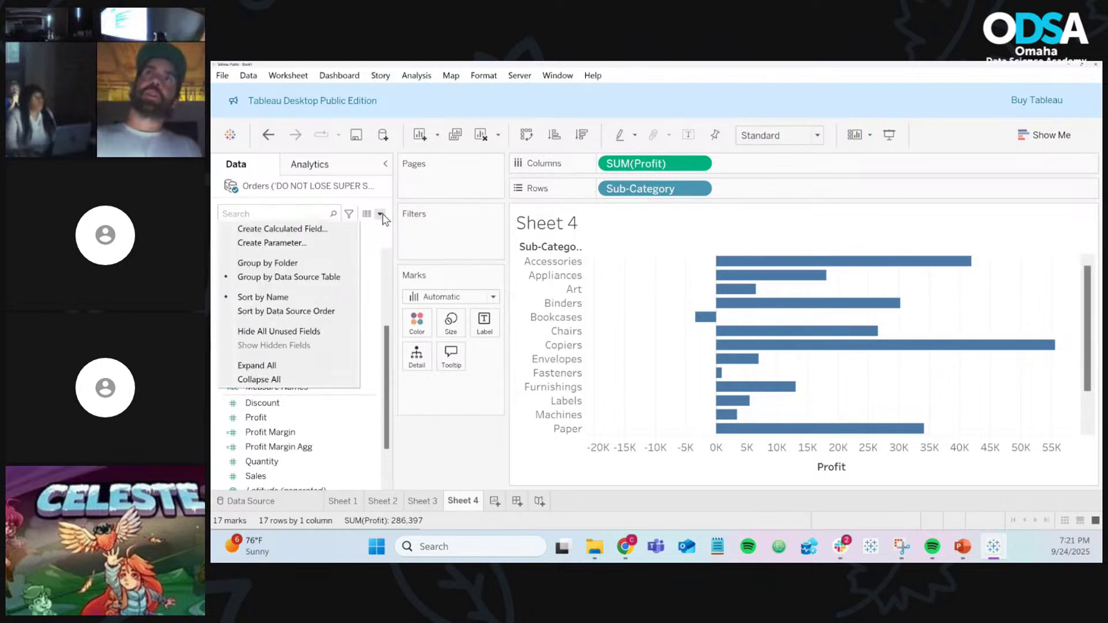
Step: Create a new calculated field named Positive Profit and begin its formula with IF
left_click(346, 224)
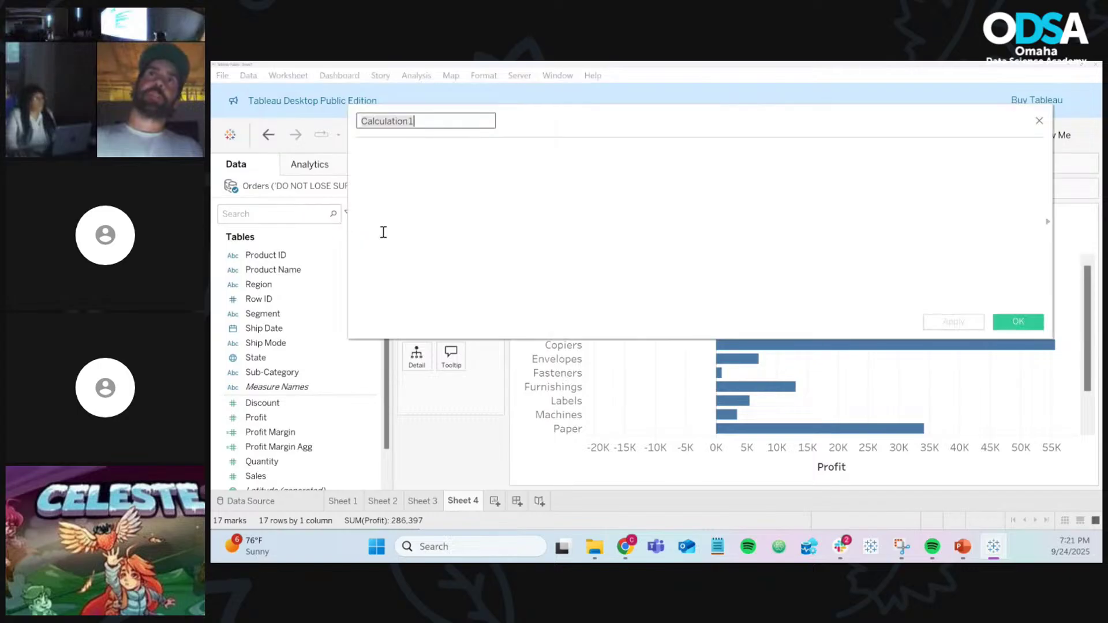
left_click_drag(571, 126, 608, 282)
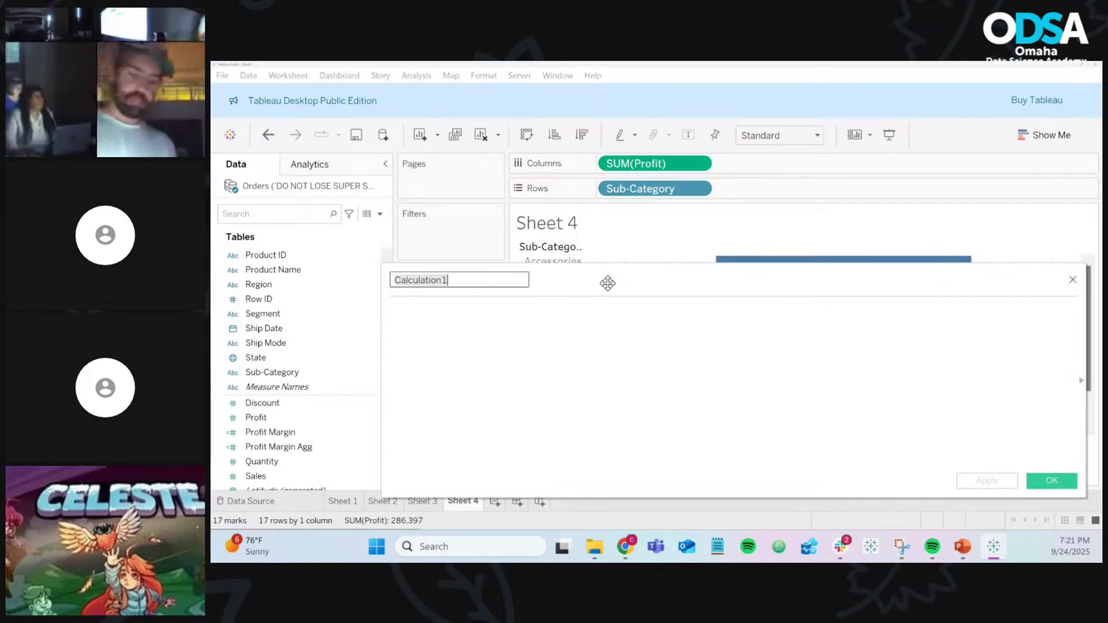
type("Positive Profit")
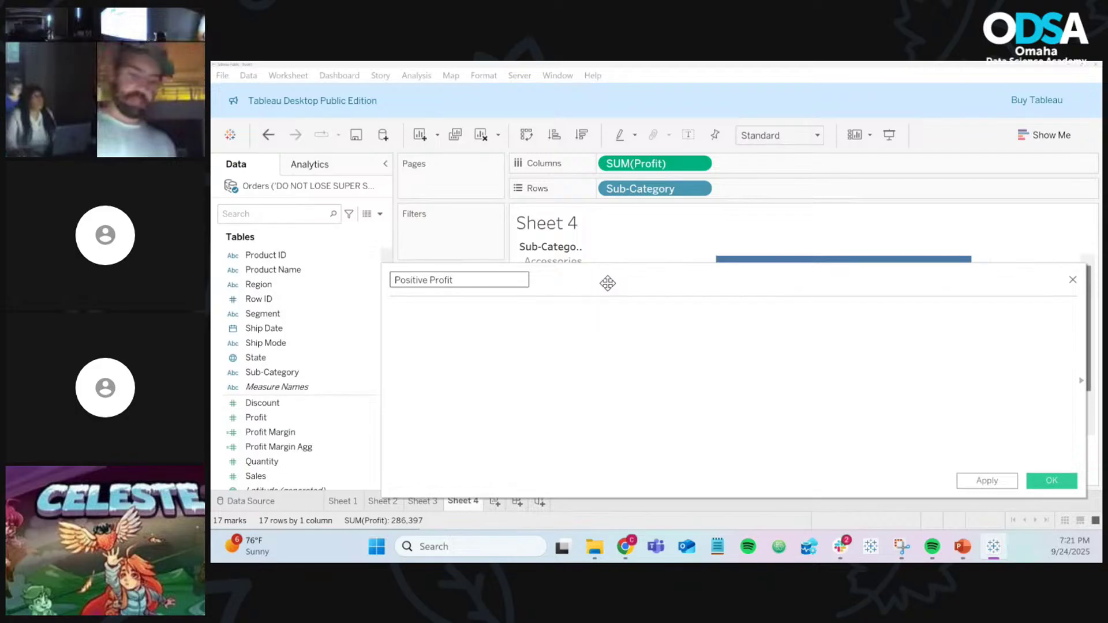
left_click(607, 328)
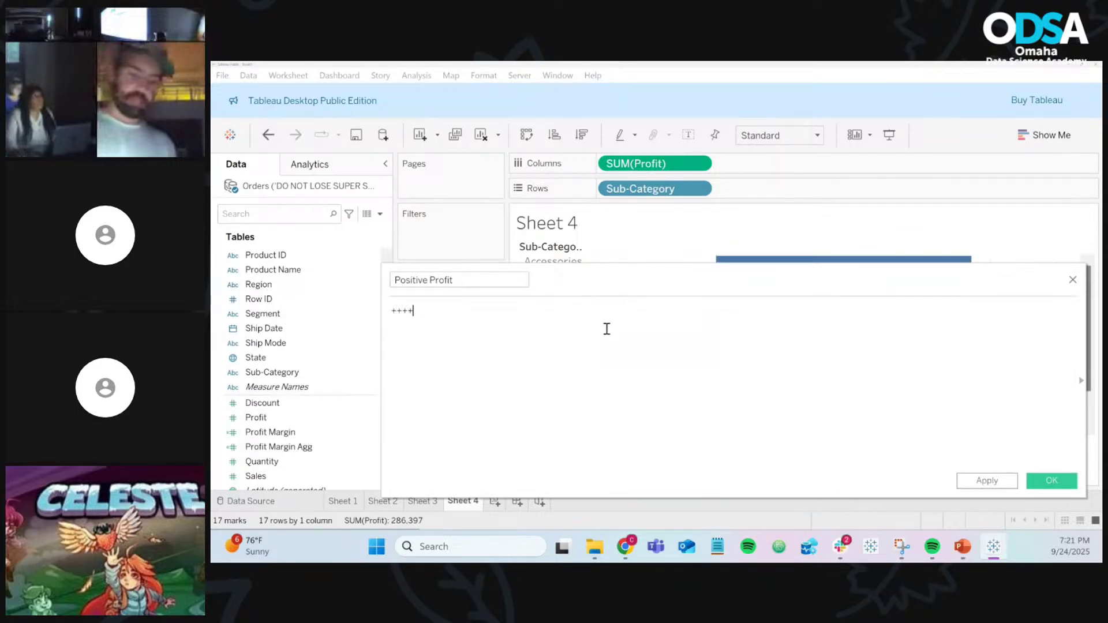
key("BackSpace")
key("BackSpace")
type("if")
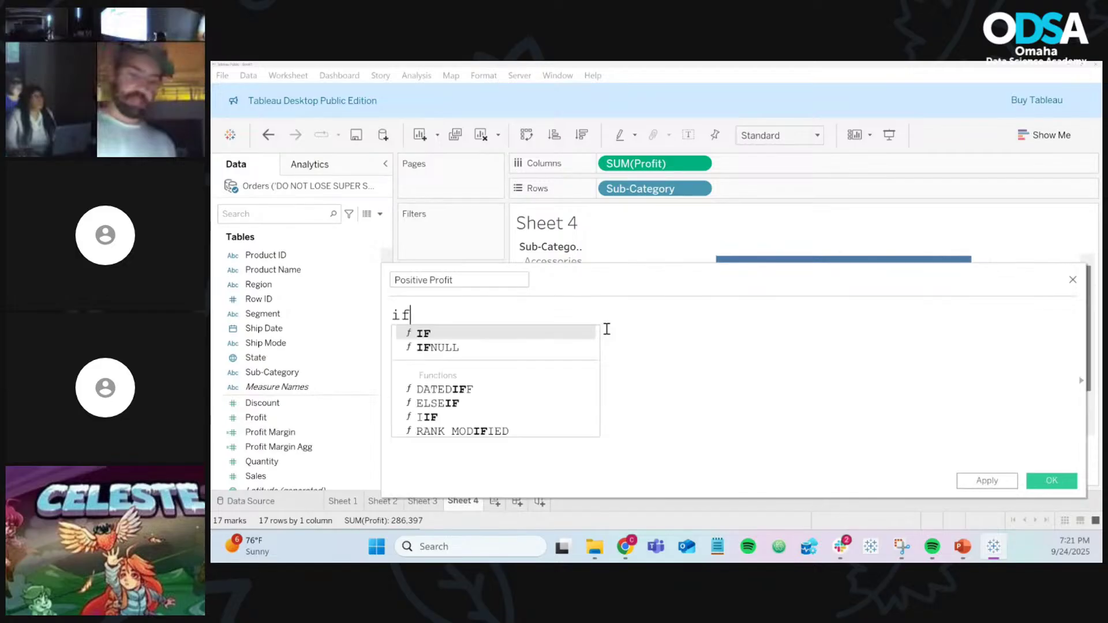
key("Return")
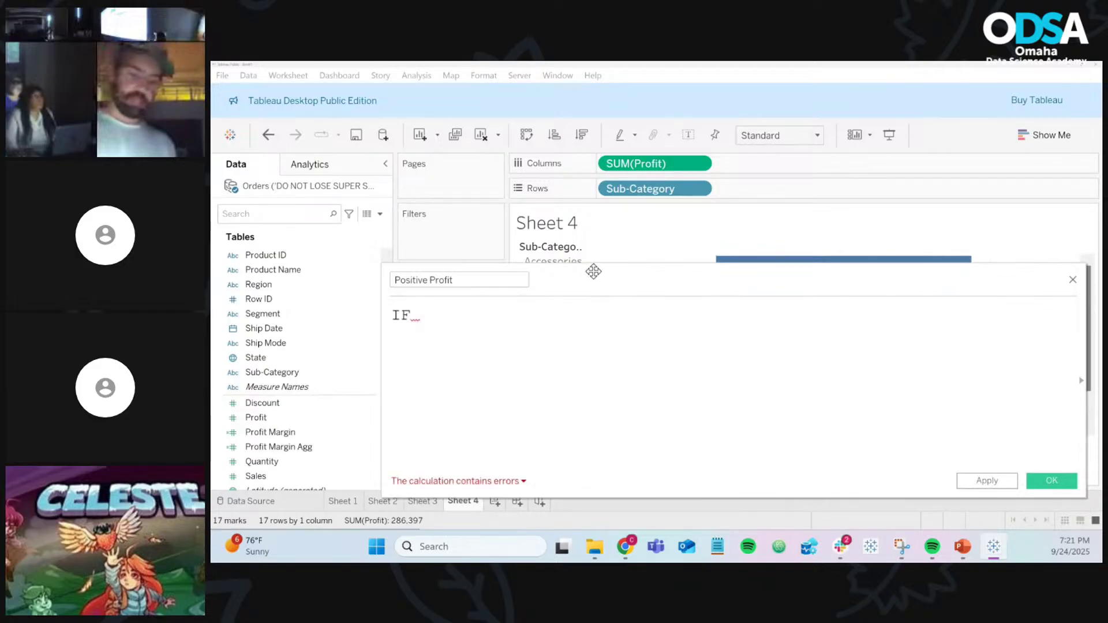
Step: Remove the Sub-Category reference that autocomplete inserted after IF
left_click_drag(596, 275, 672, 394)
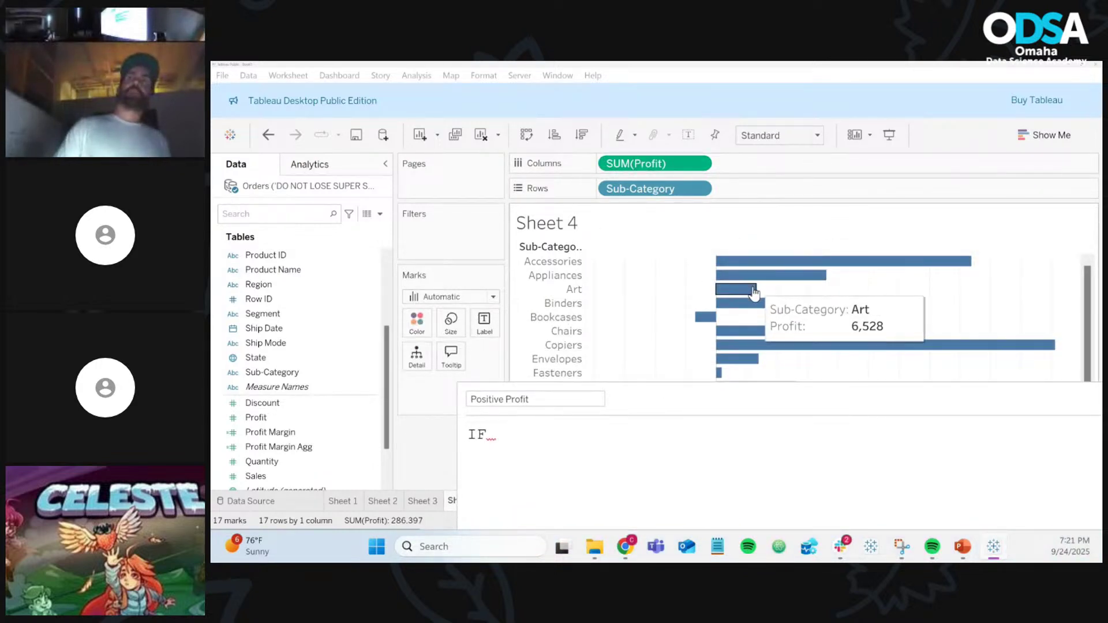
left_click_drag(670, 411, 595, 272)
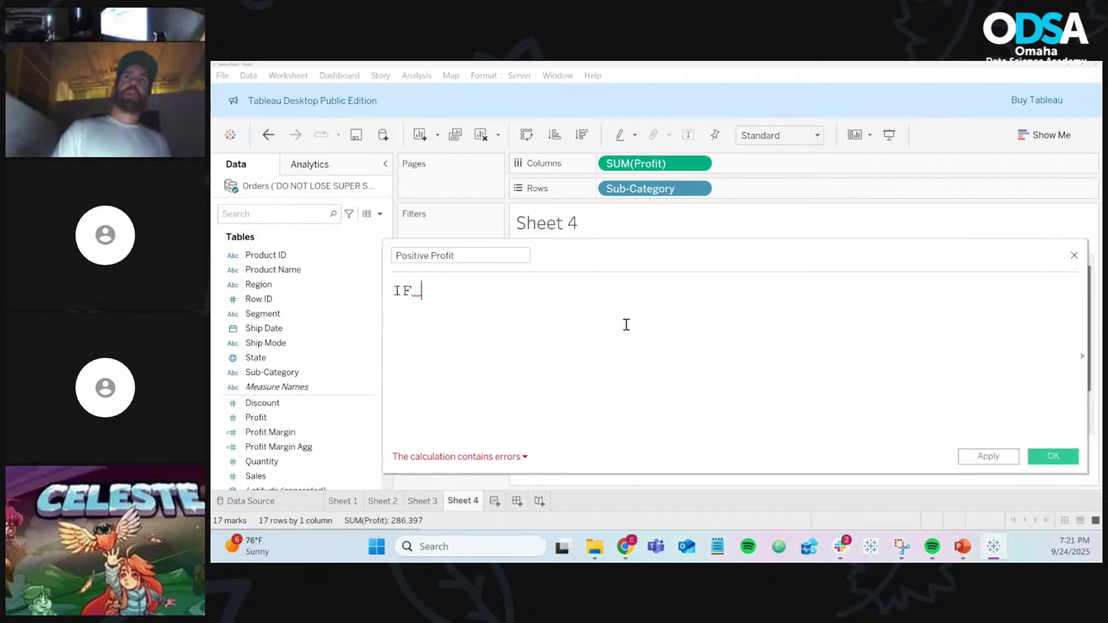
type("subv")
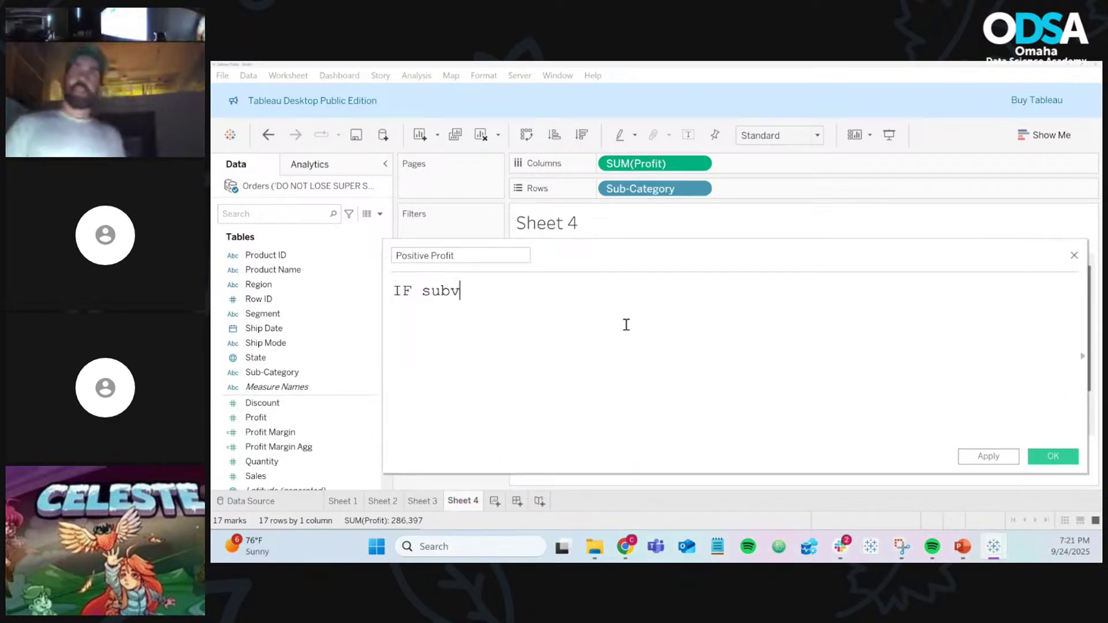
key("BackSpace")
key("Return")
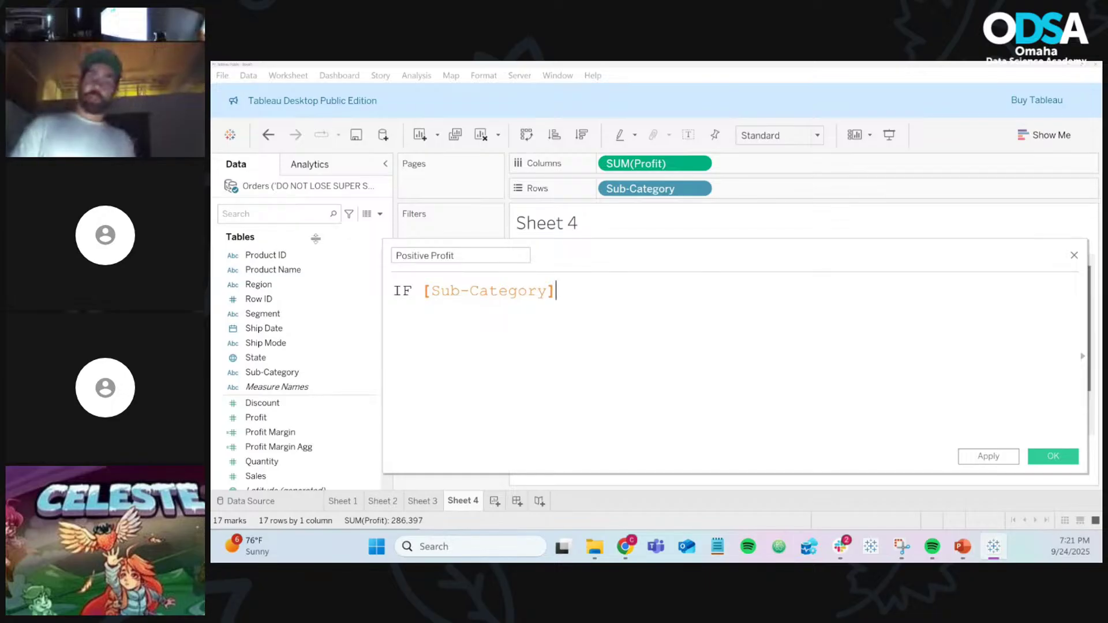
left_click(300, 284)
scroll(300, 295, "up", 3)
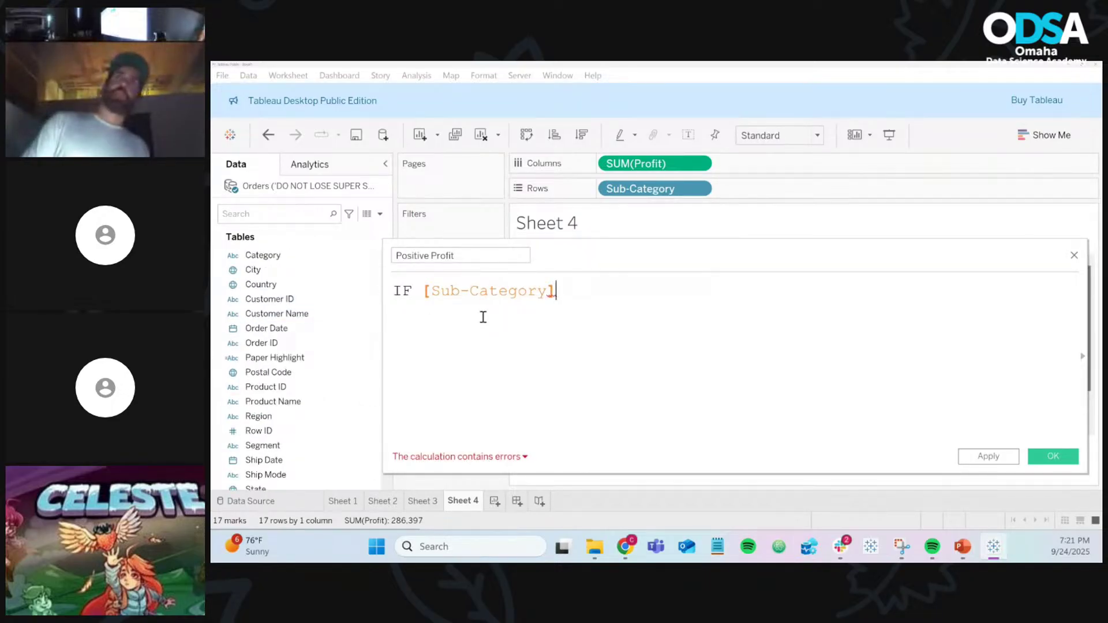
left_click_drag(547, 293, 424, 295)
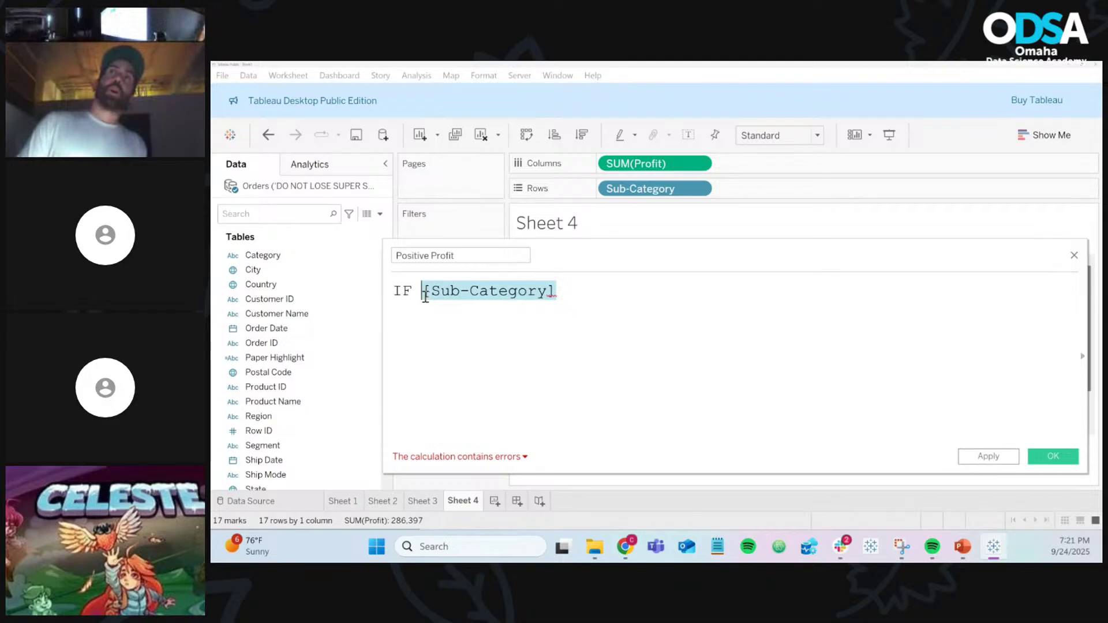
key("BackSpace")
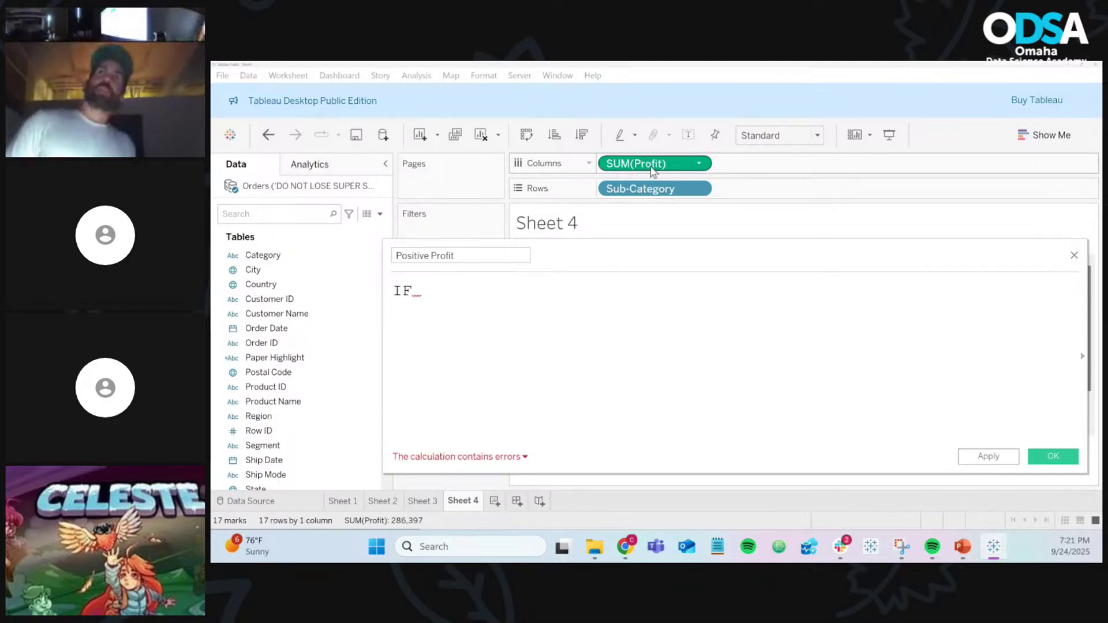
Step: Enter the condition SUM([Profit]) > 0 THEN "Positive", clearing leftover autocomplete text
type("S")
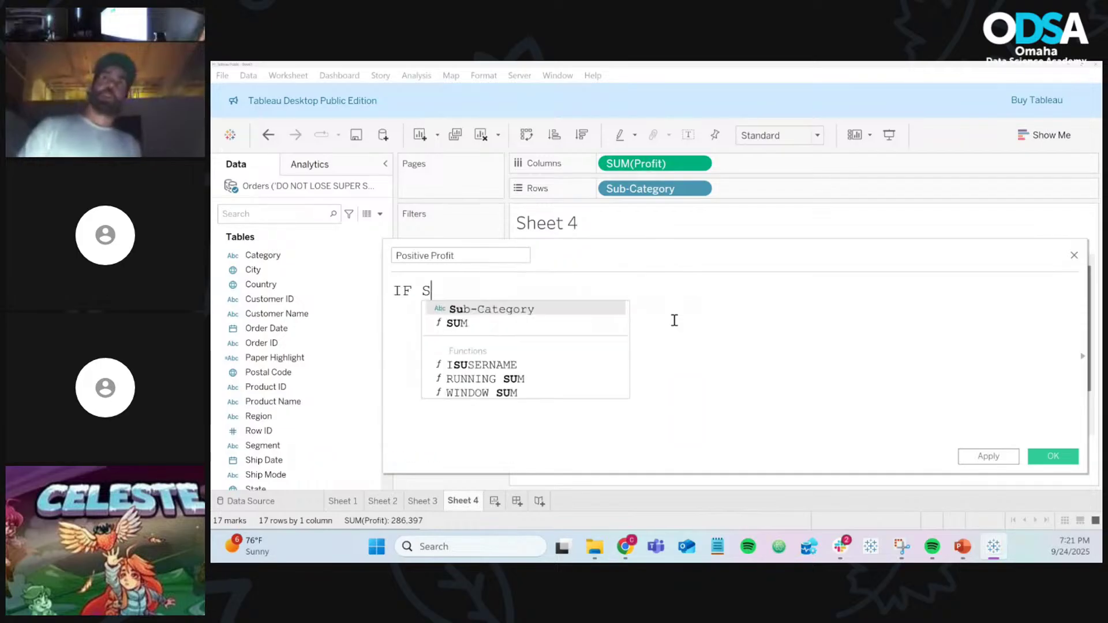
type("UM(pro")
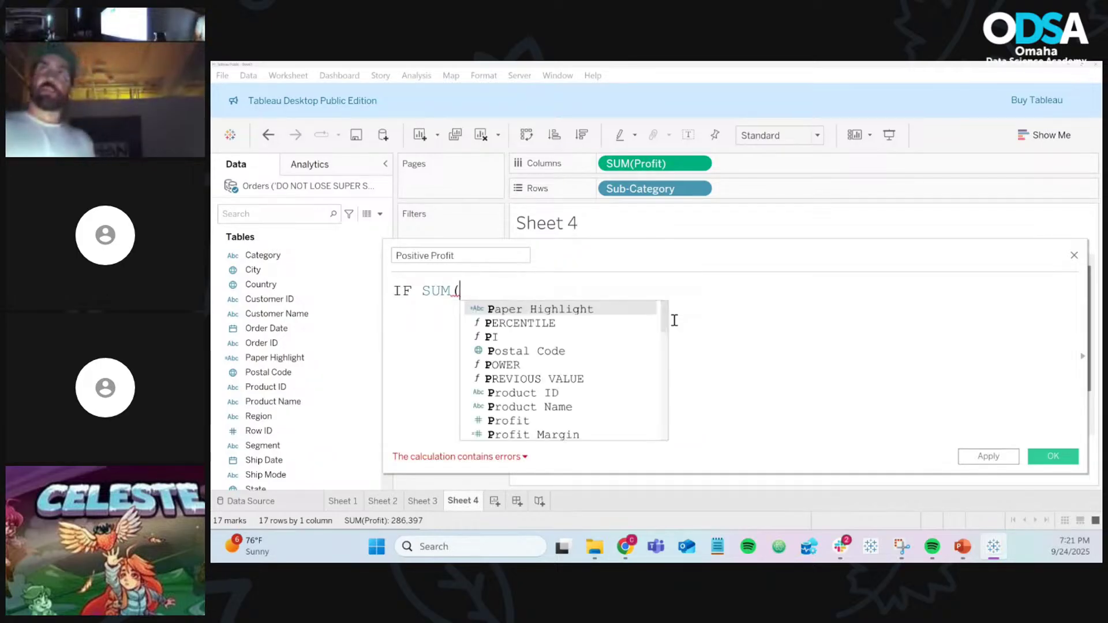
key("Down")
key("Down")
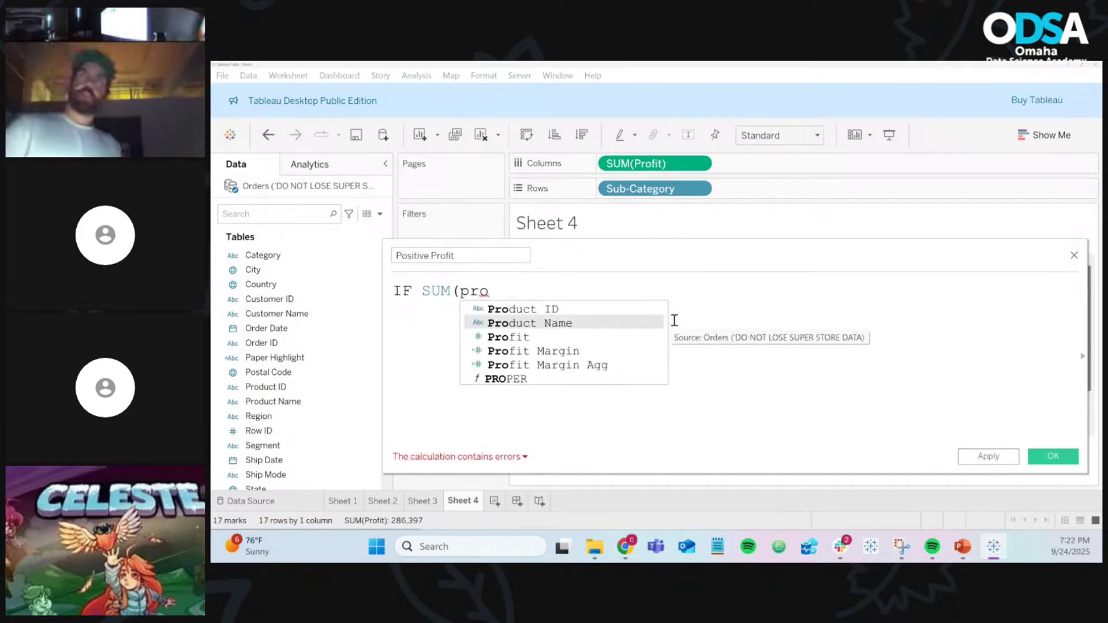
key("Return")
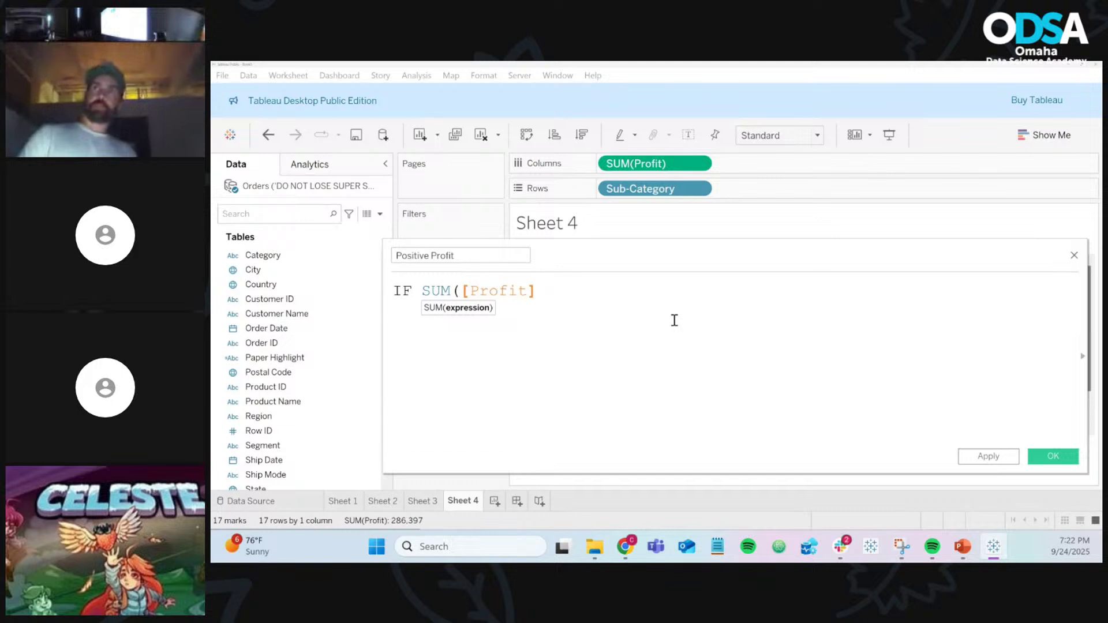
type(")")
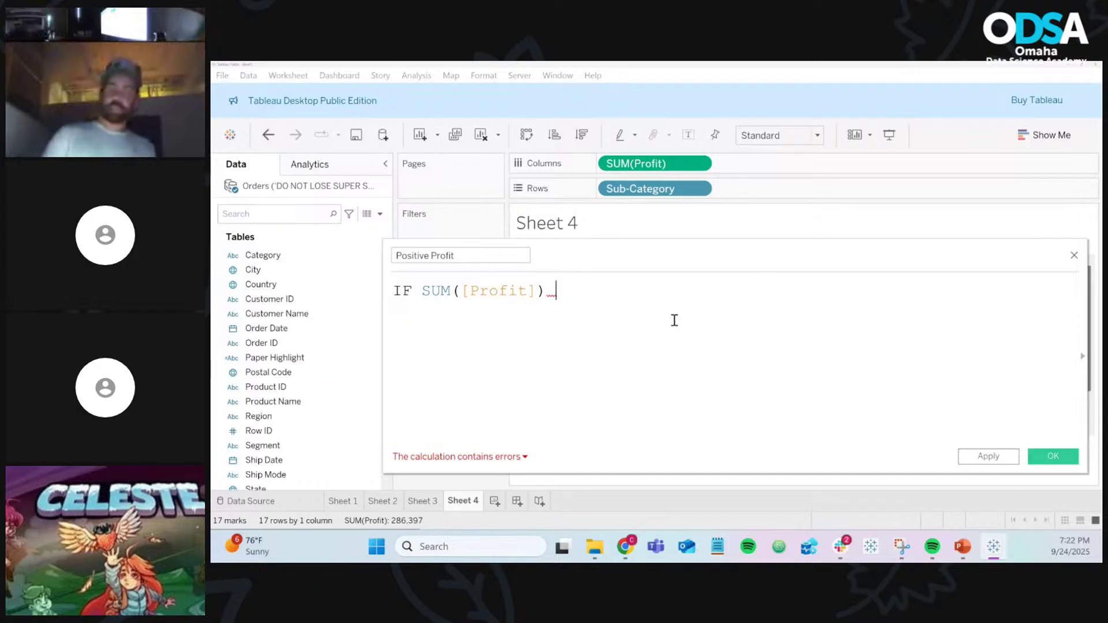
type(" s")
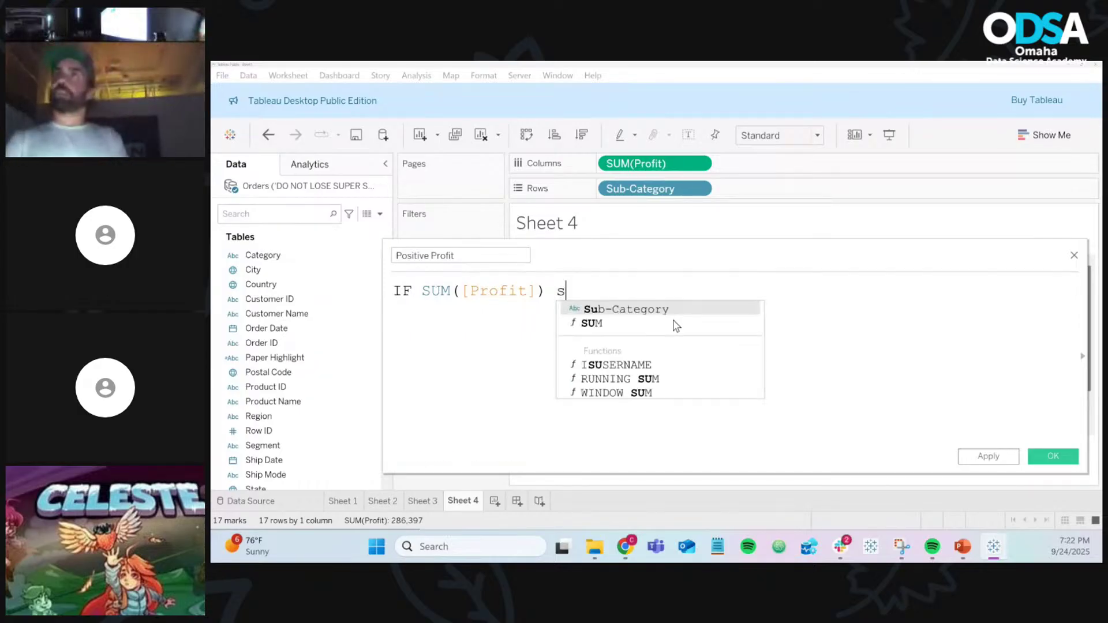
type("u")
key("Down")
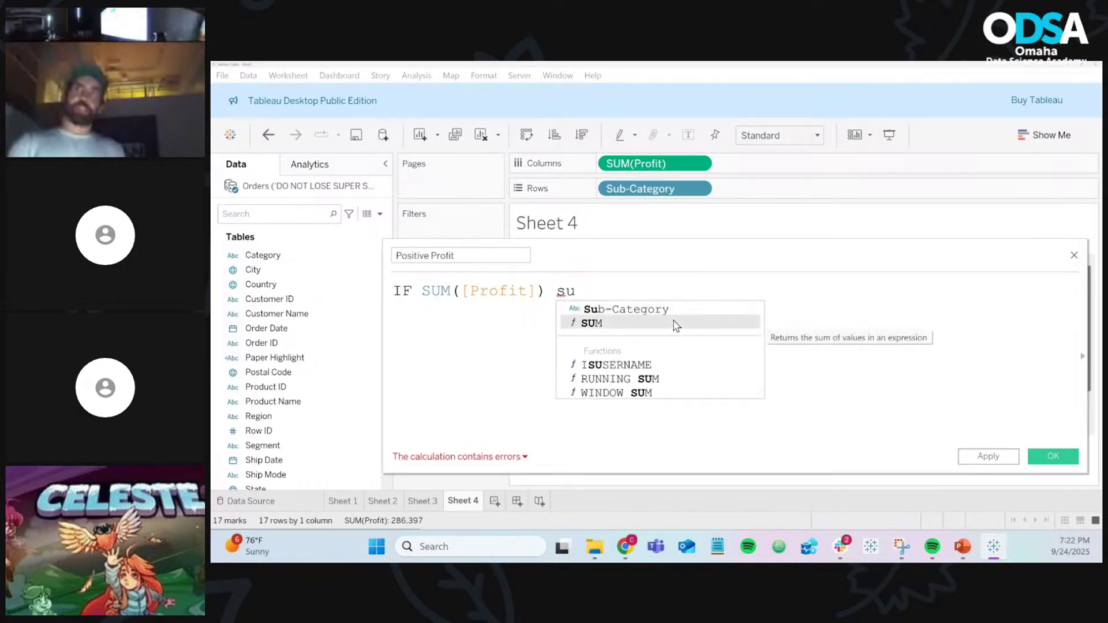
key("Return")
key("BackSpace")
key("BackSpace")
key("BackSpace")
key("BackSpace")
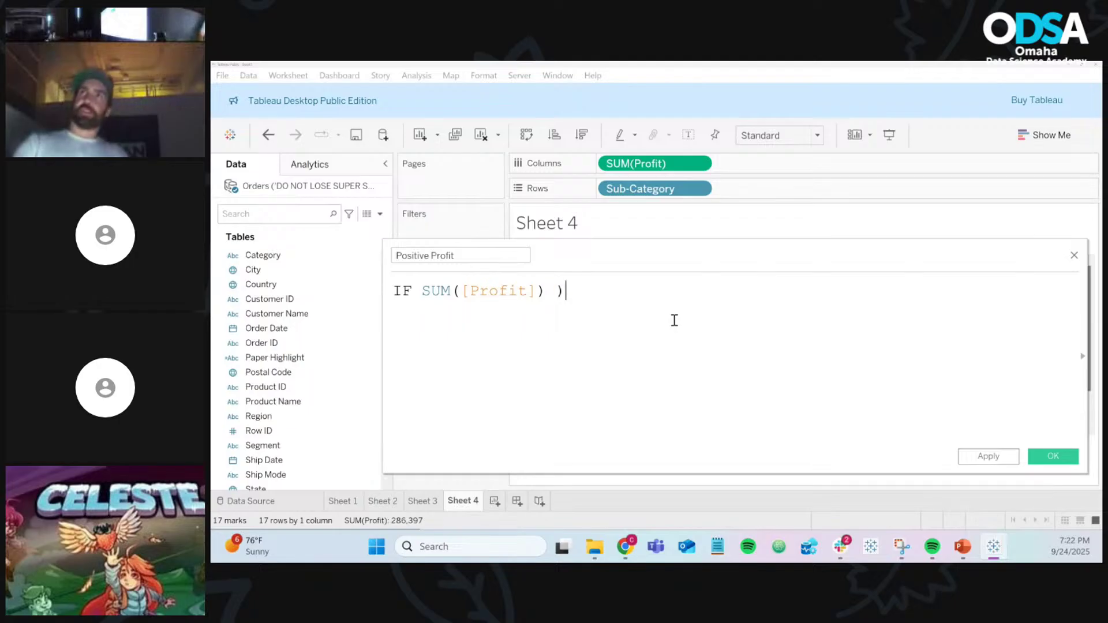
key("BackSpace")
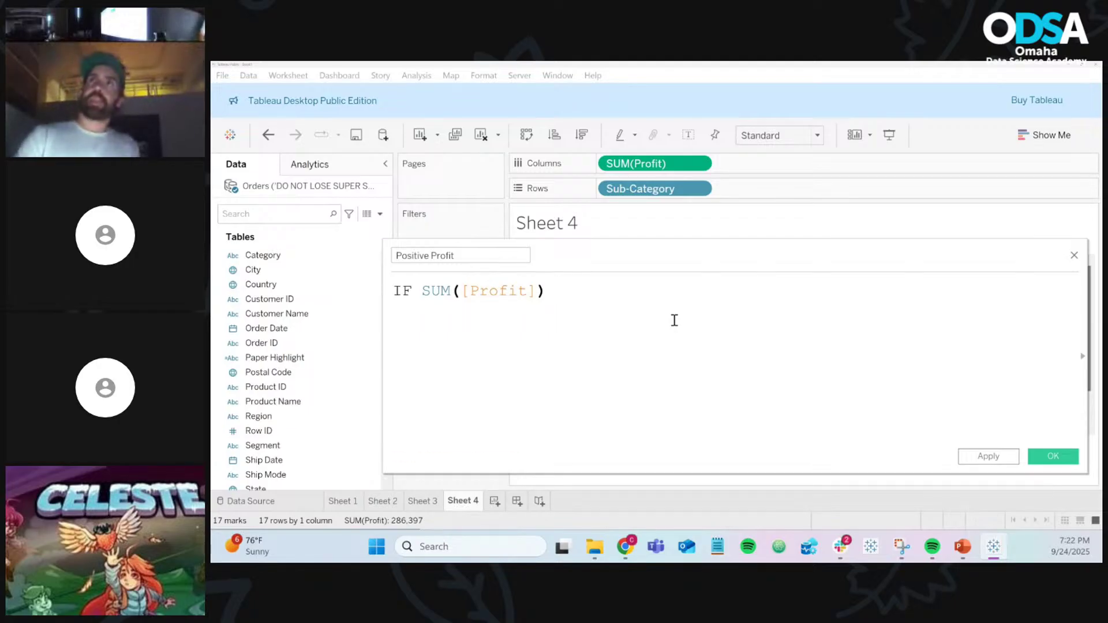
type("> ")
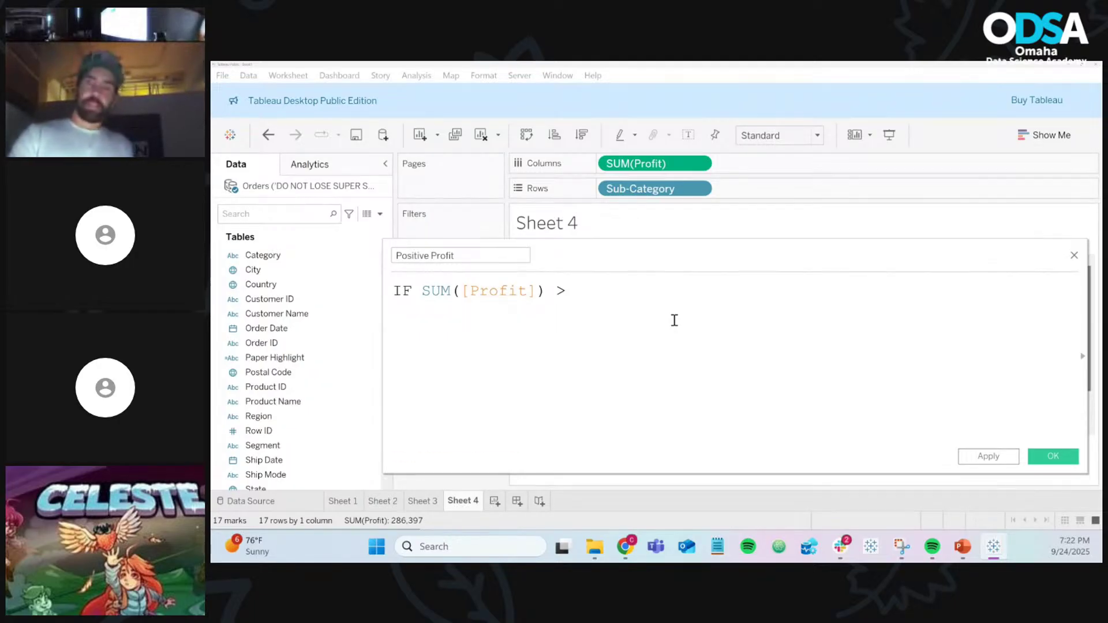
type("0")
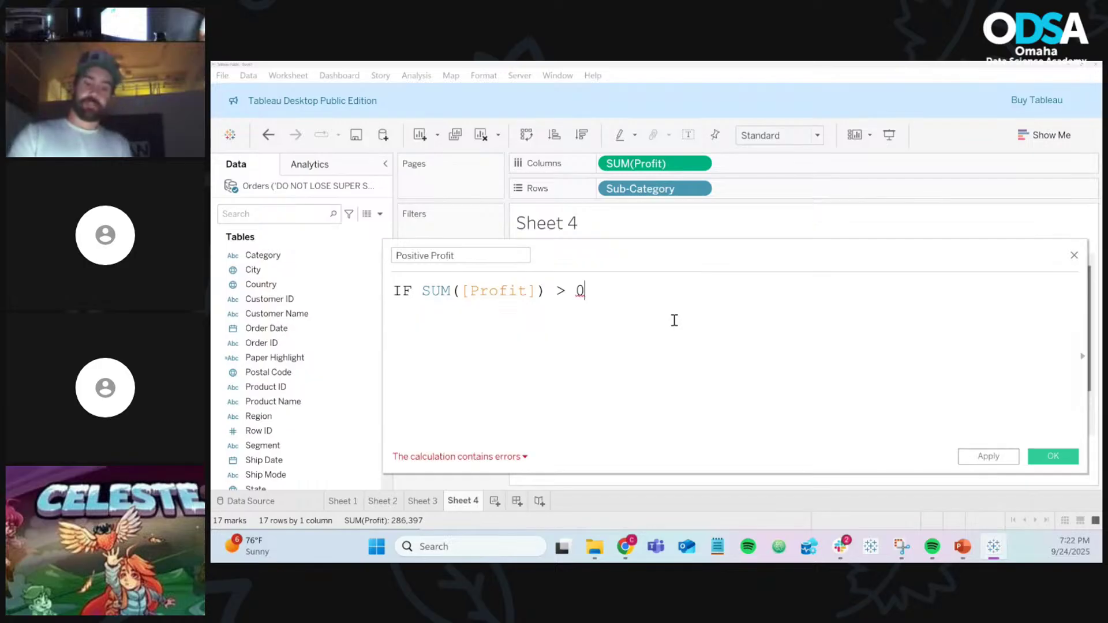
type(" THEN")
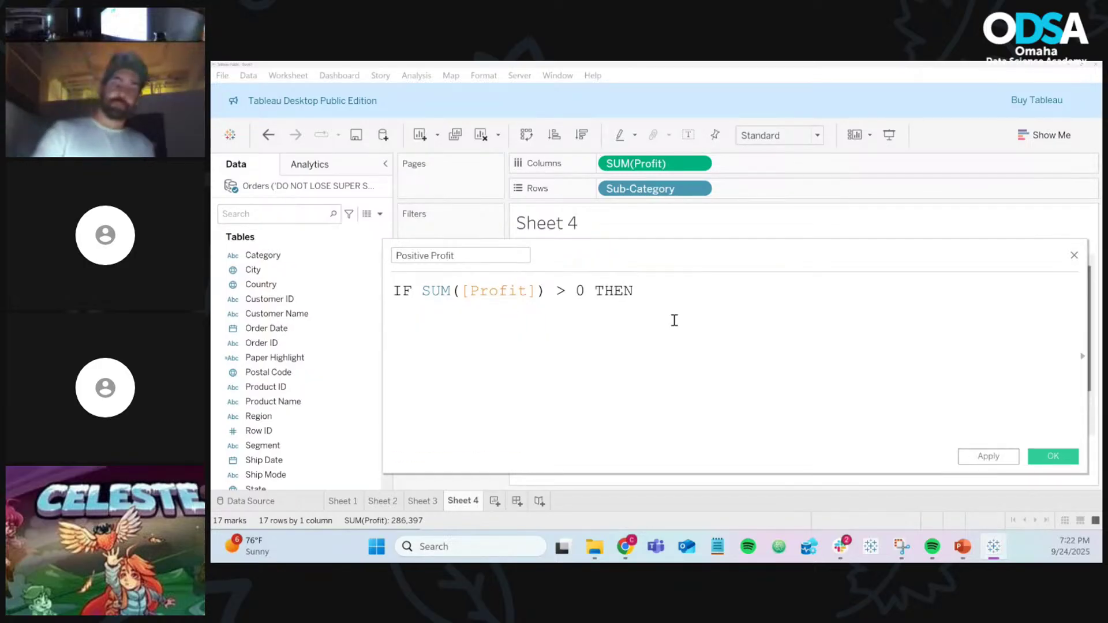
type(" \"")
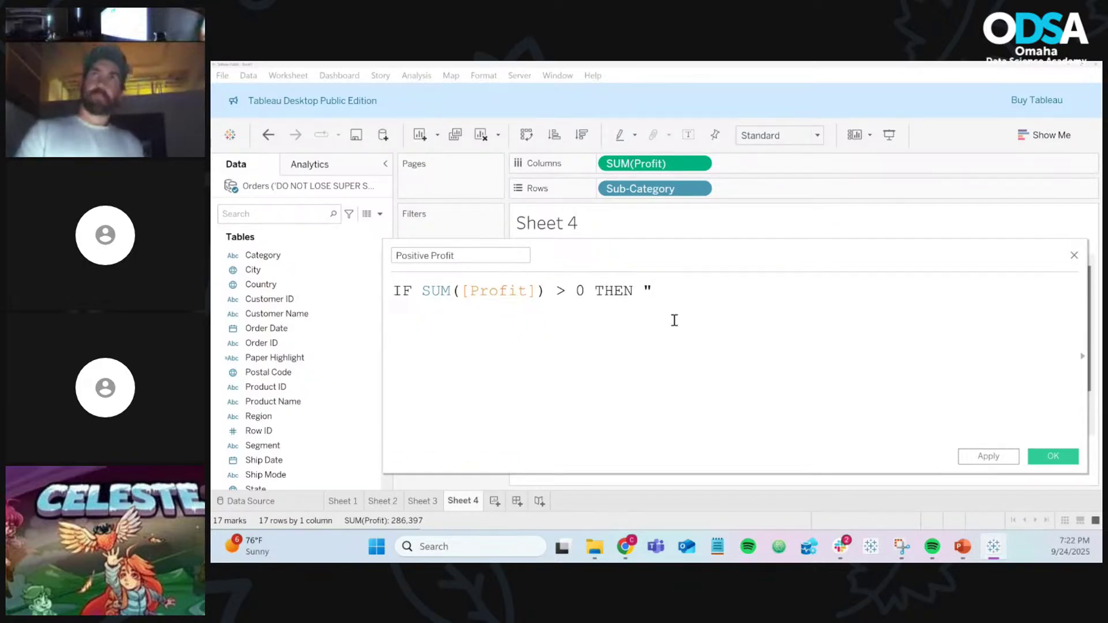
type("Poso")
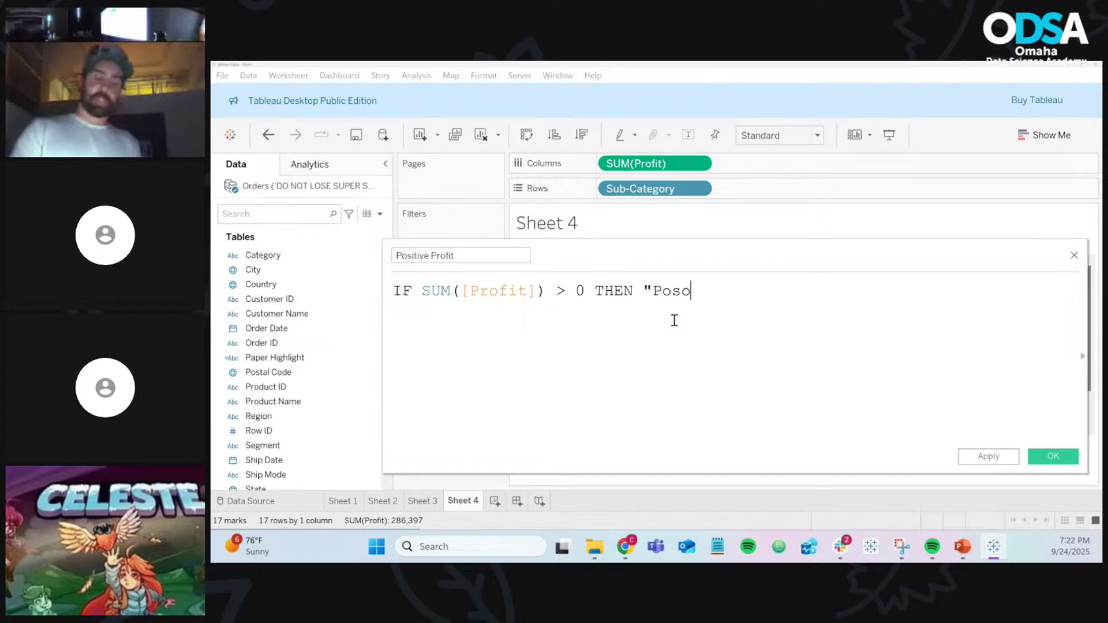
key("BackSpace")
type("itive")
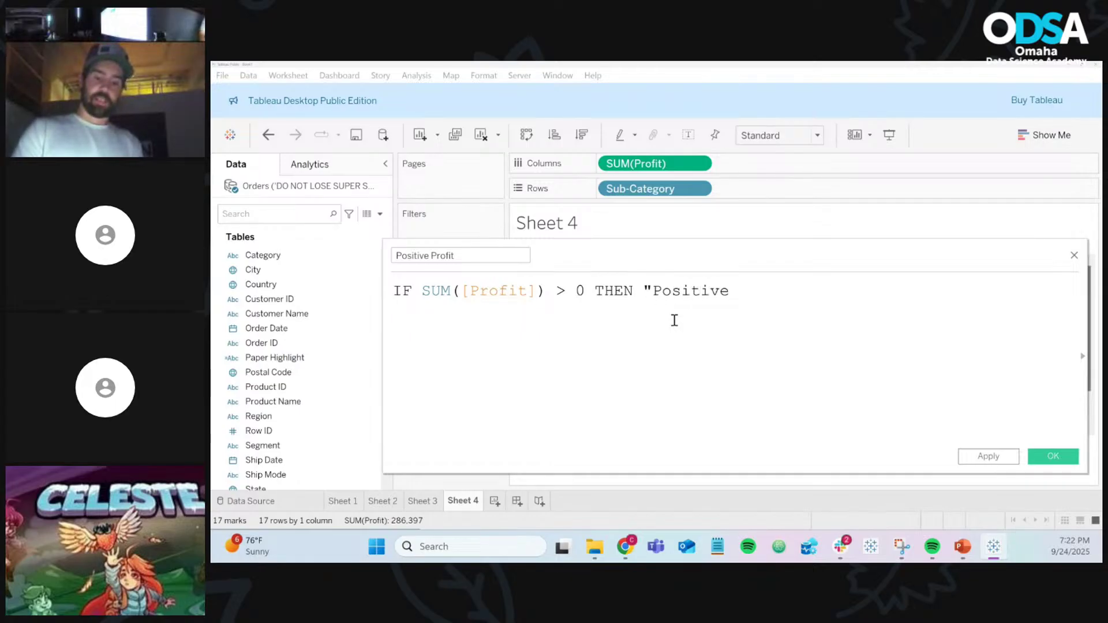
type("\"")
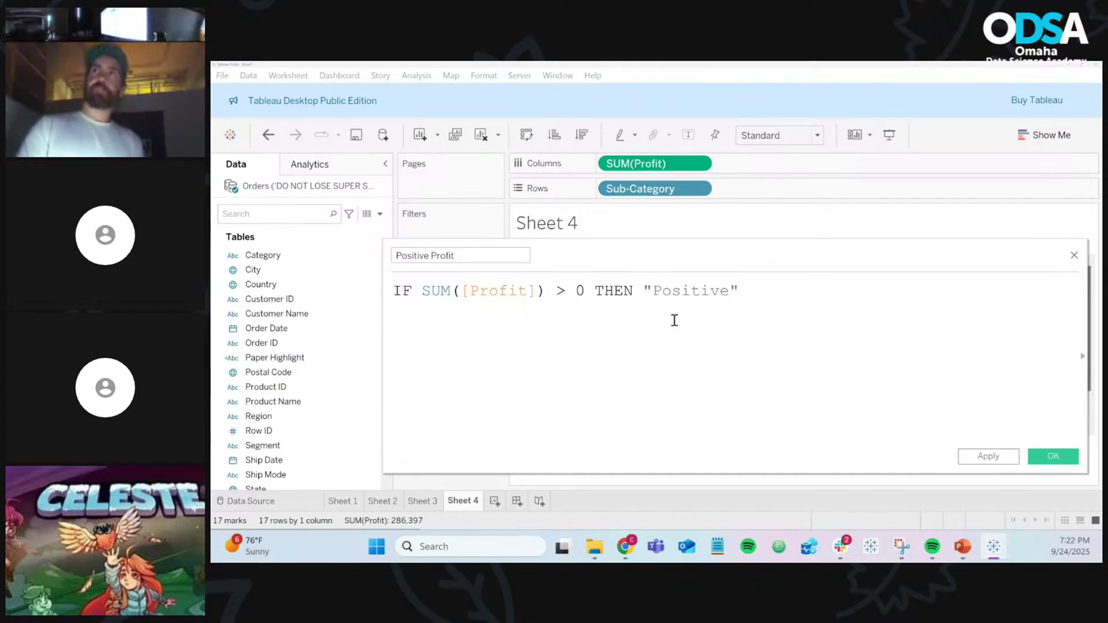
Step: Add the ELSE "Negative" line and close the formula with END
key("Return")
type("ELSE")
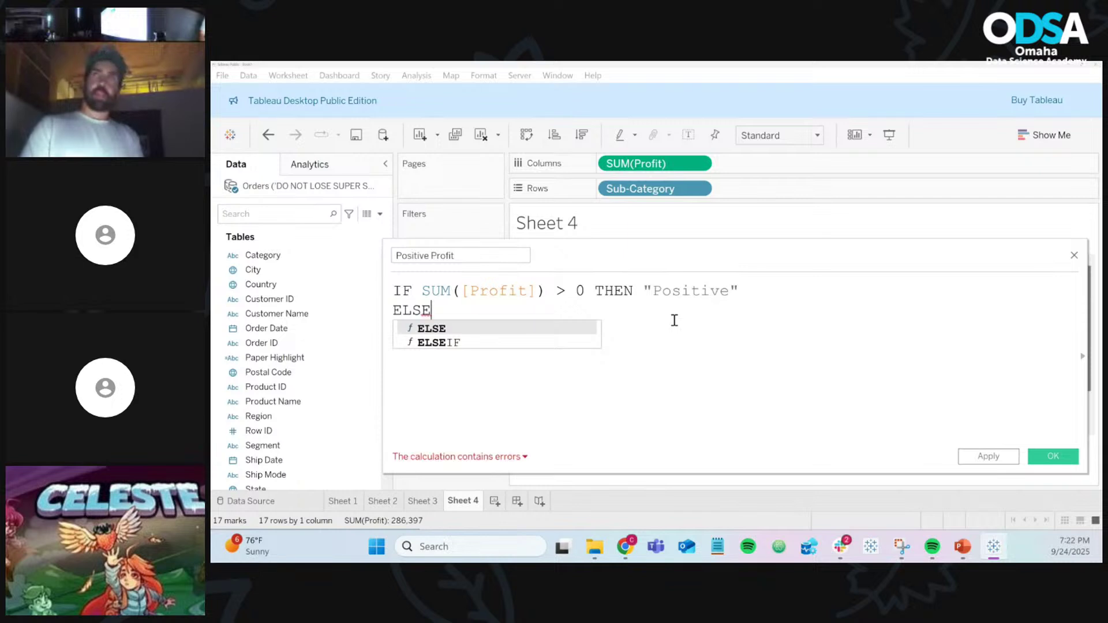
key("BackSpace")
key("BackSpace")
key("BackSpace")
key("BackSpace")
key("BackSpace")
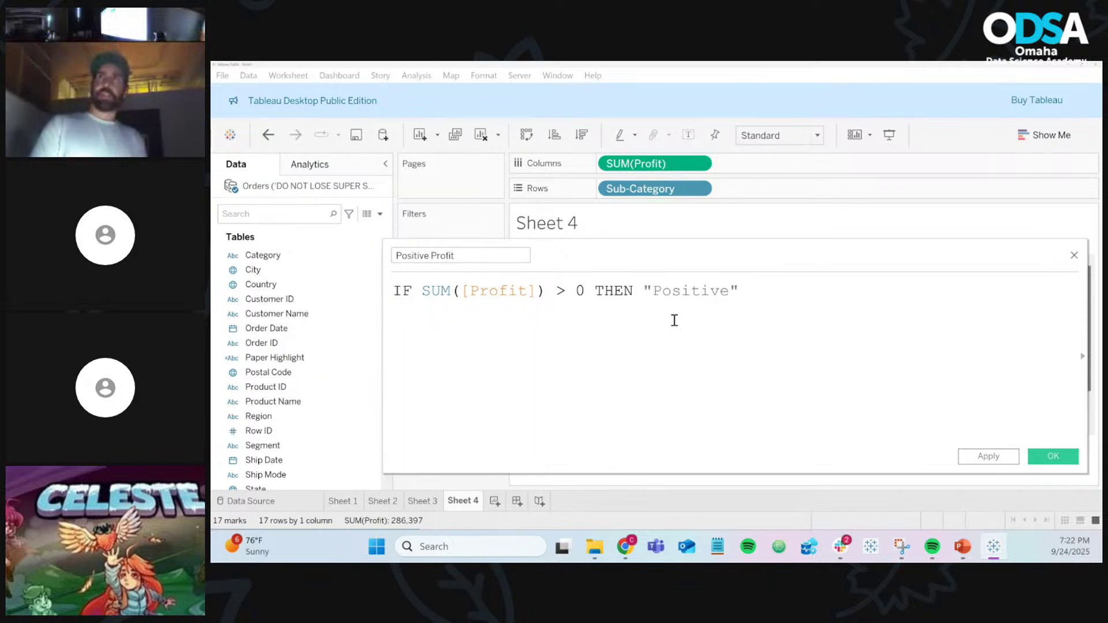
type("else")
key("Return")
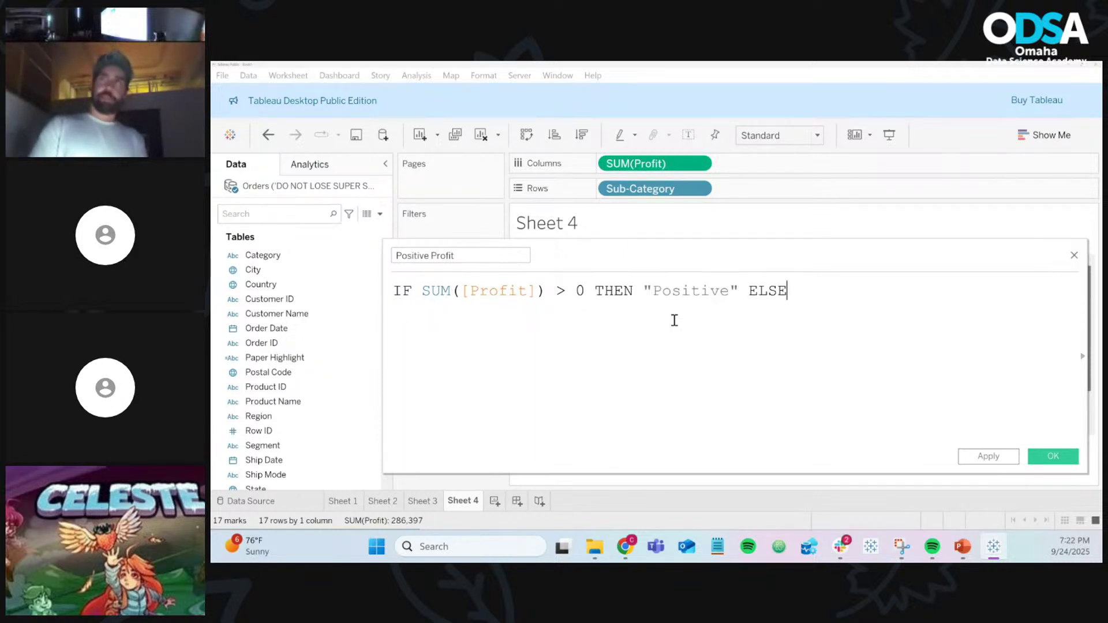
key("BackSpace")
key("BackSpace")
key("BackSpace")
key("BackSpace")
key("Return")
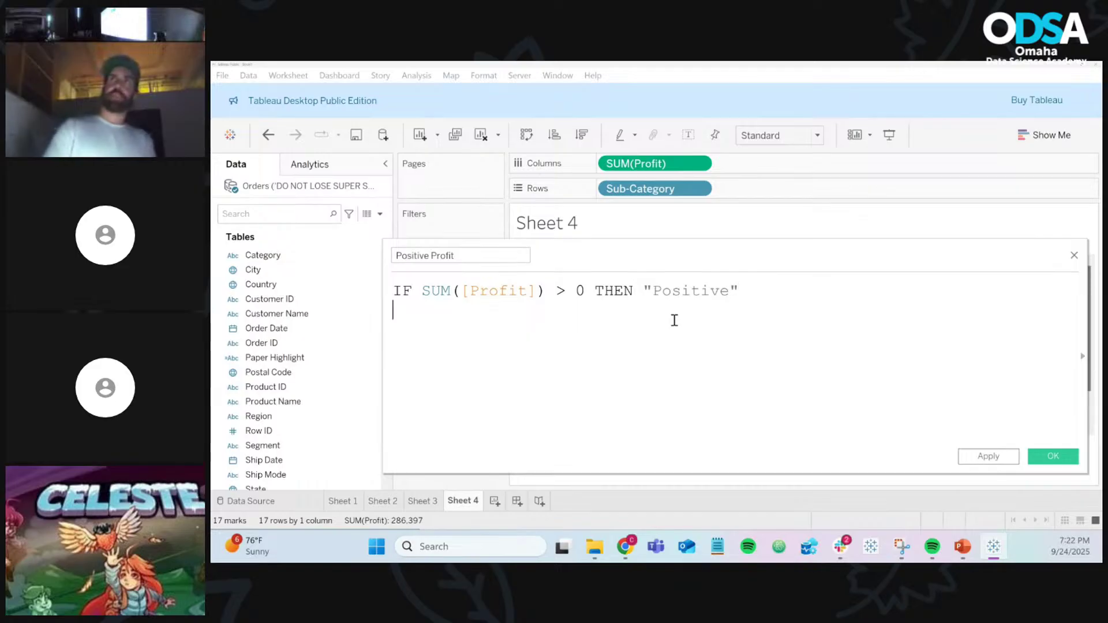
type("ELSE")
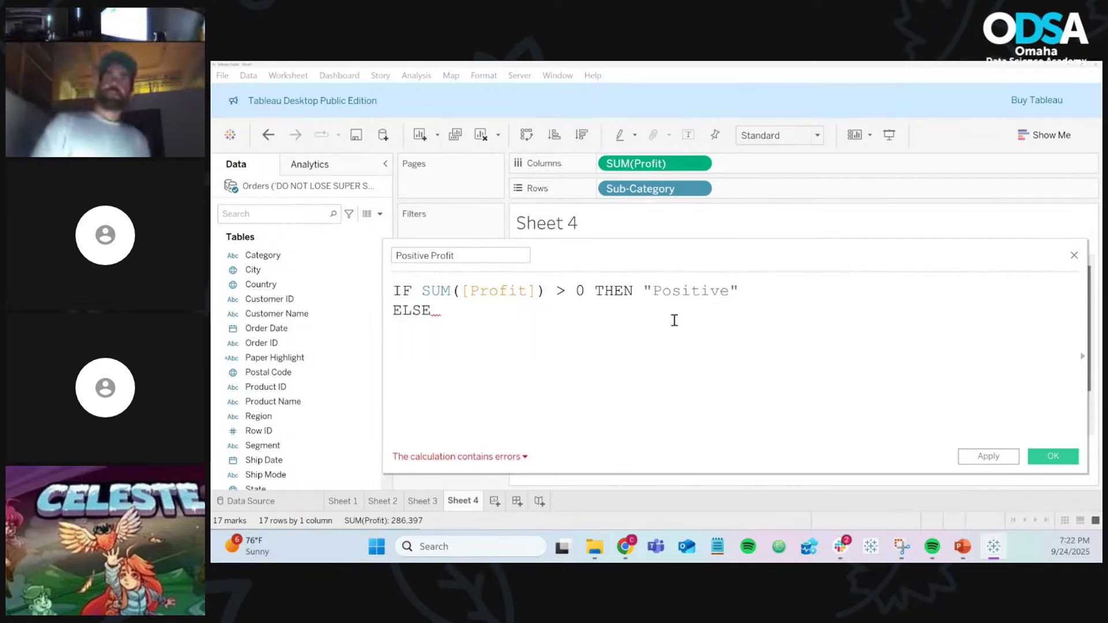
type(" '")
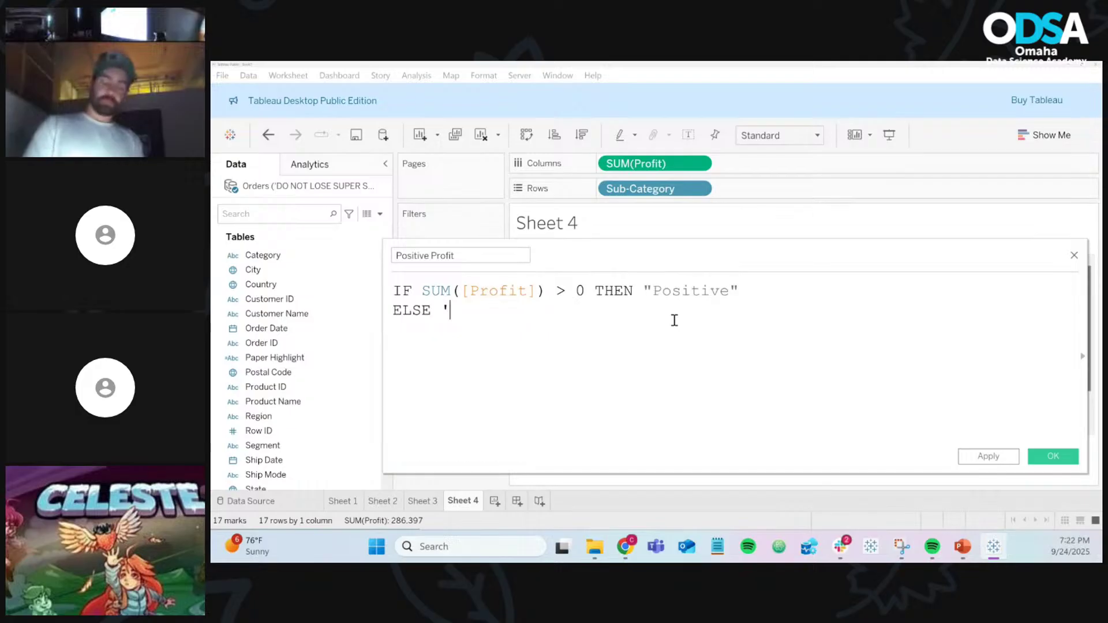
key("BackSpace")
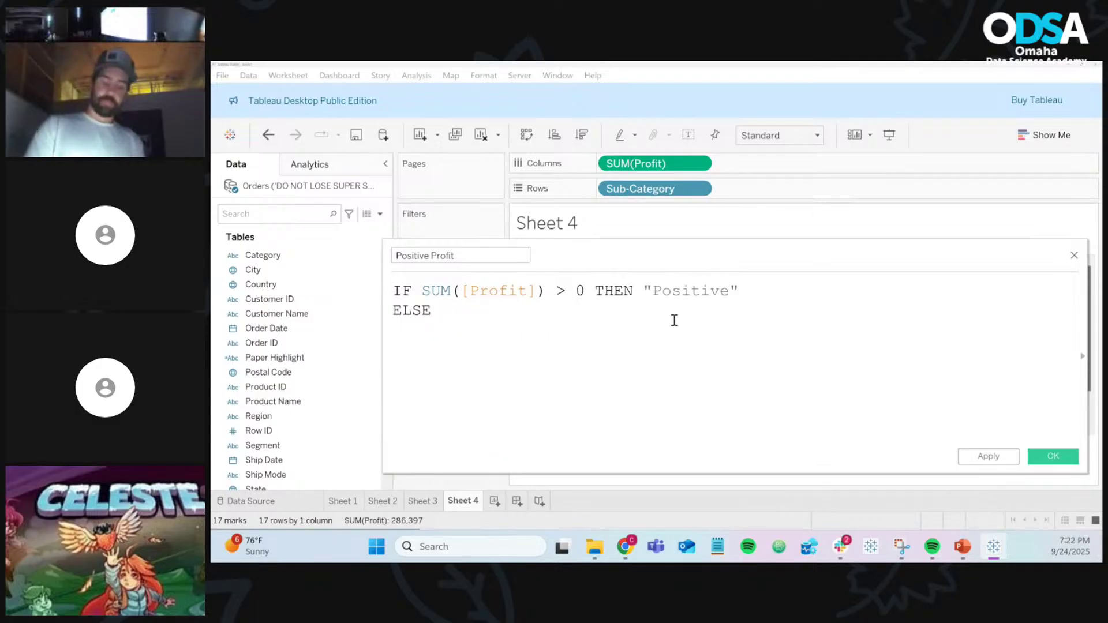
type("\"Negat")
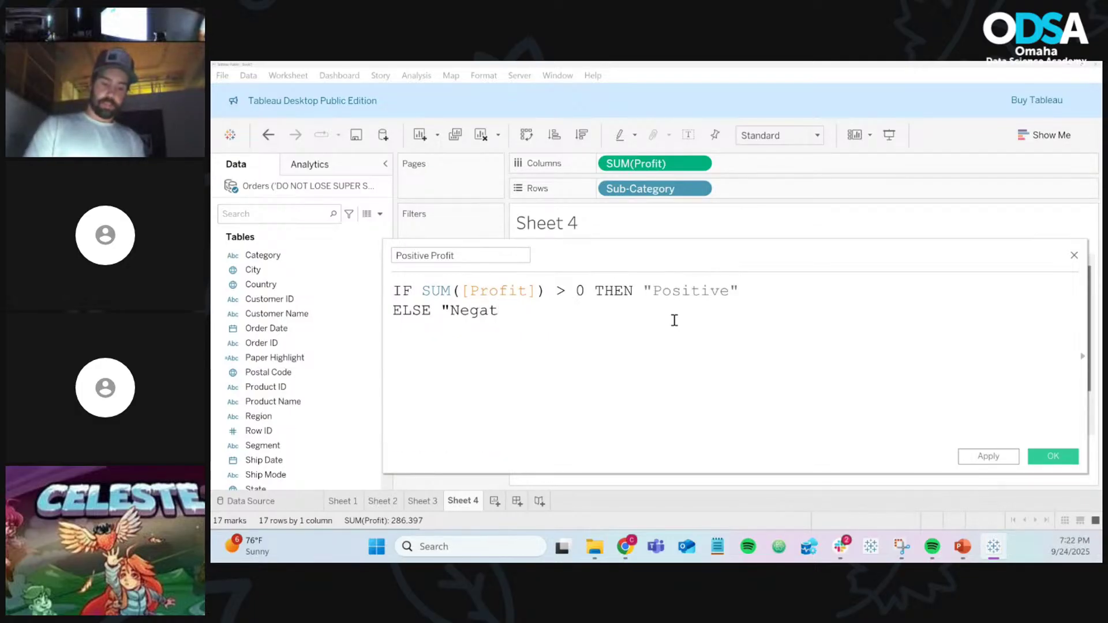
type("ive\"")
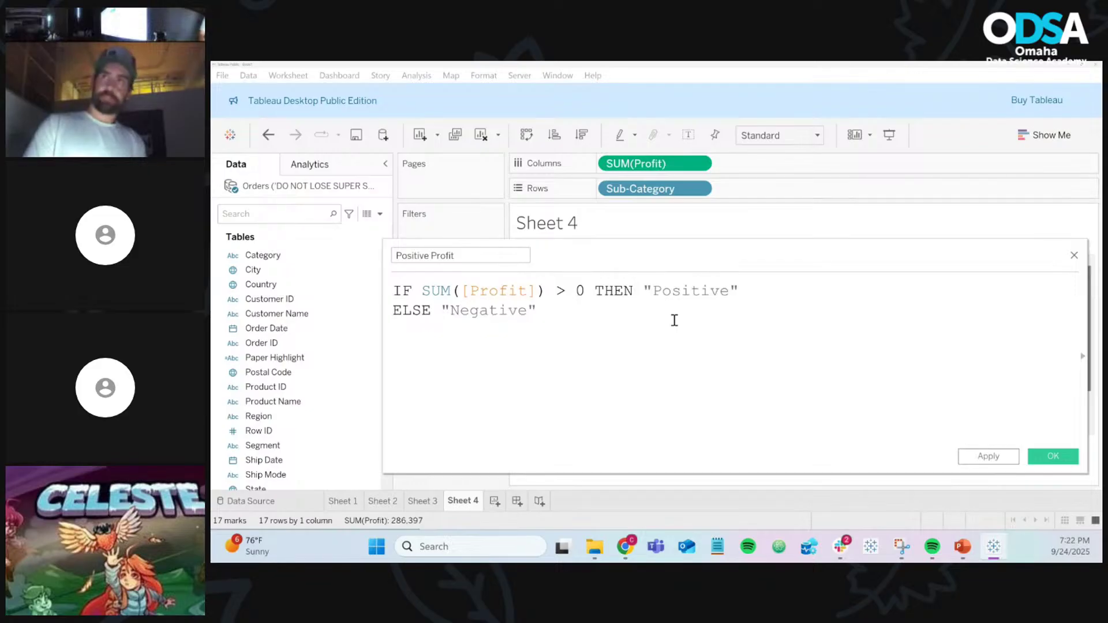
key("Return")
type("END")
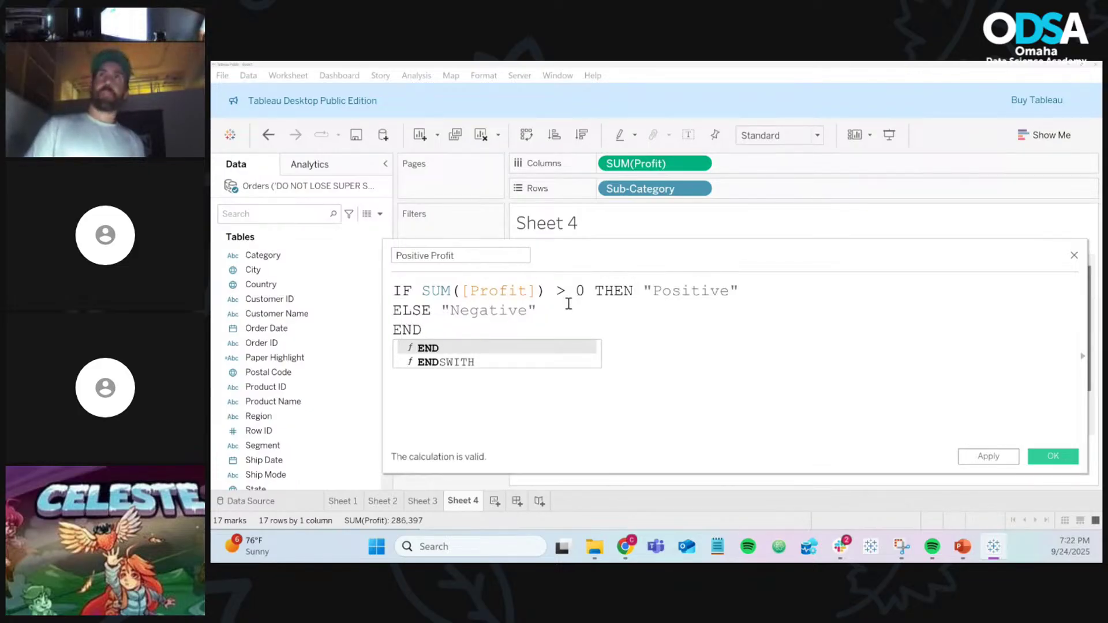
Step: Review the condition and Positive label, then save the Positive Profit calculation
left_click(419, 290)
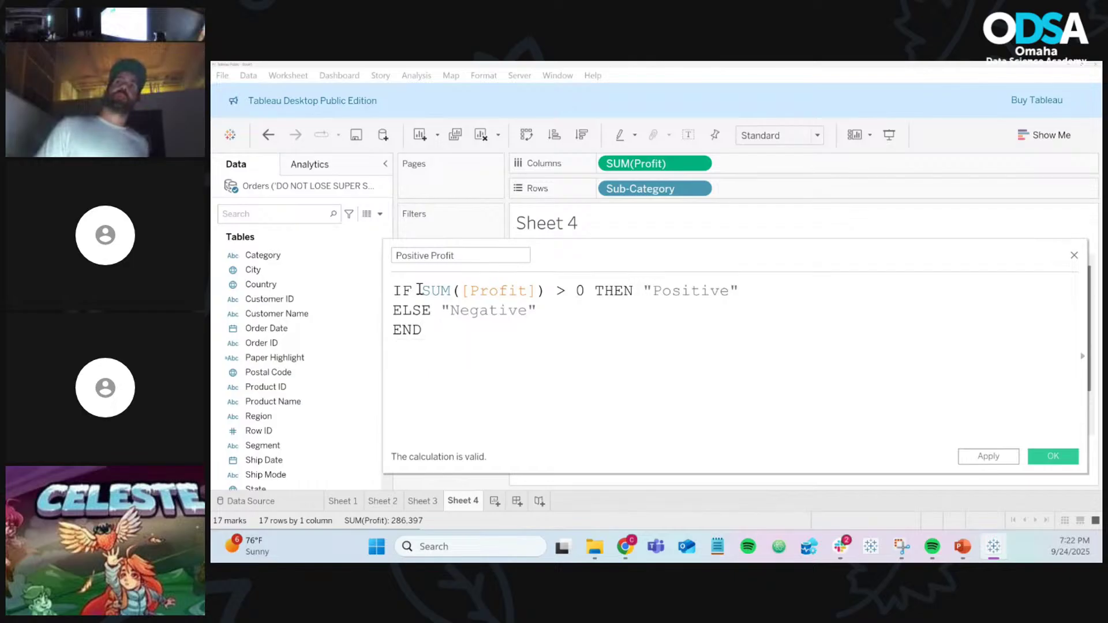
left_click_drag(428, 290, 713, 290)
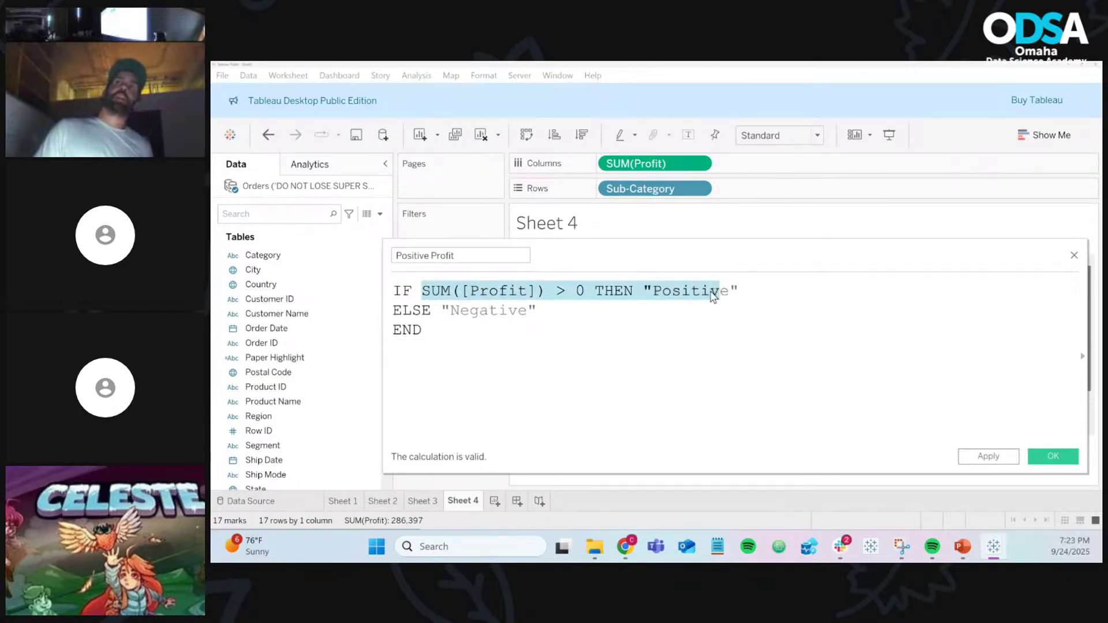
double_click(713, 291)
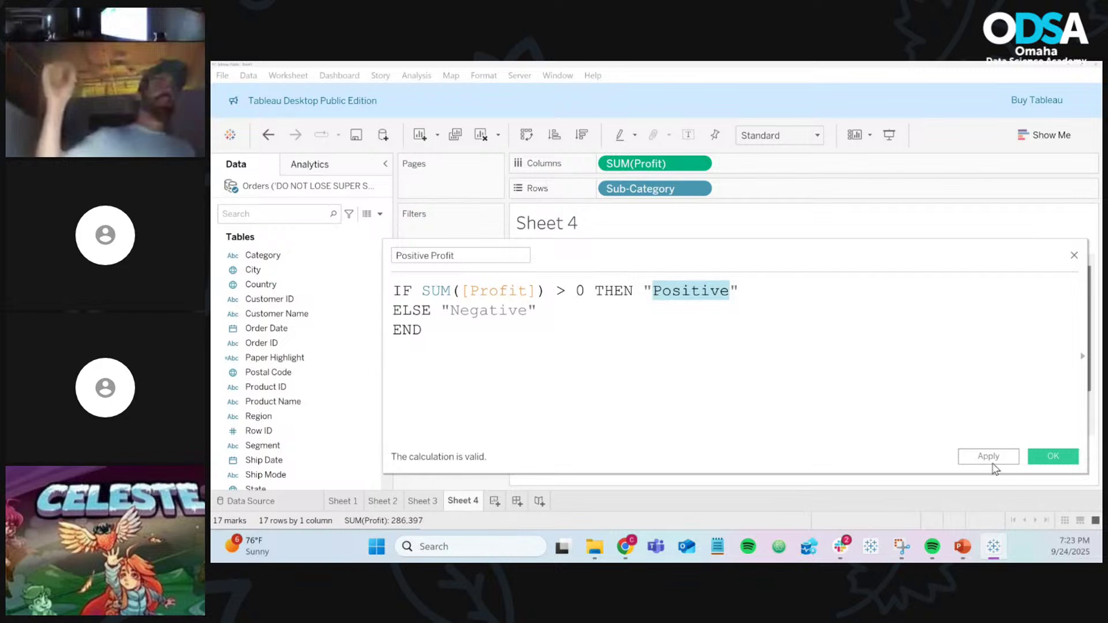
left_click(1066, 460)
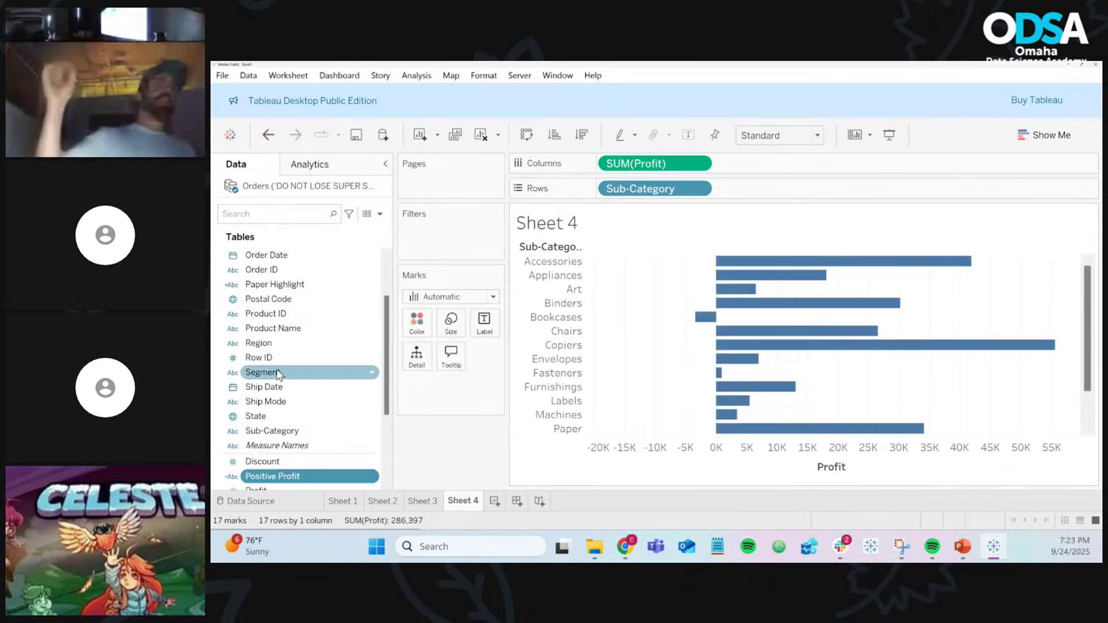
Step: Colour the bars by Positive Profit, with Positive set to green and Negative to red
scroll(278, 369, "down", 3)
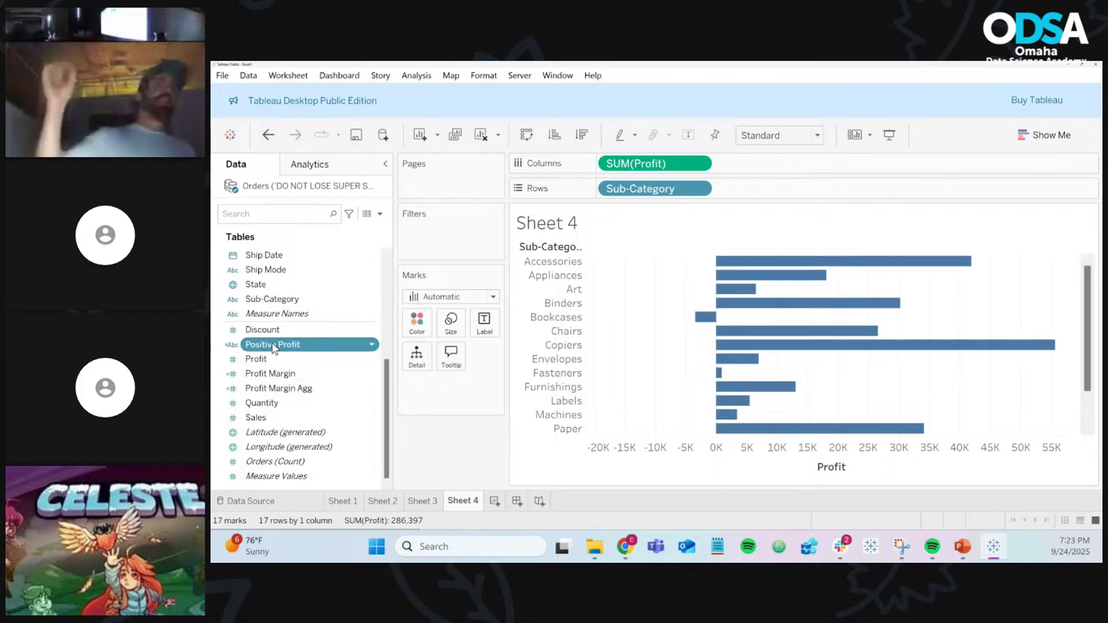
left_click_drag(274, 347, 416, 327)
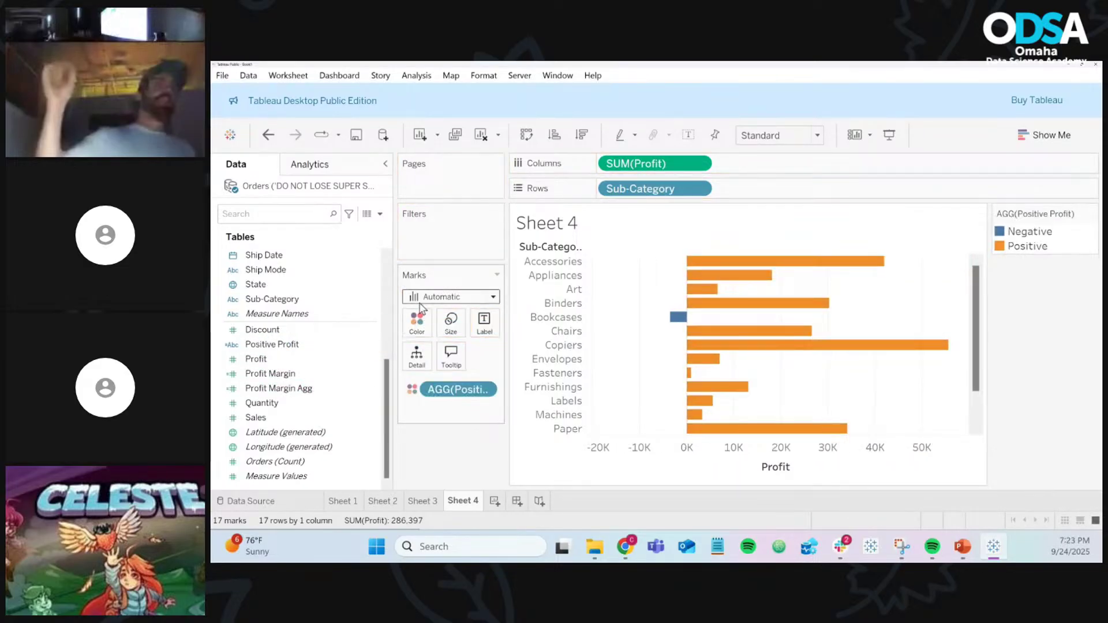
mouse_move(752, 265)
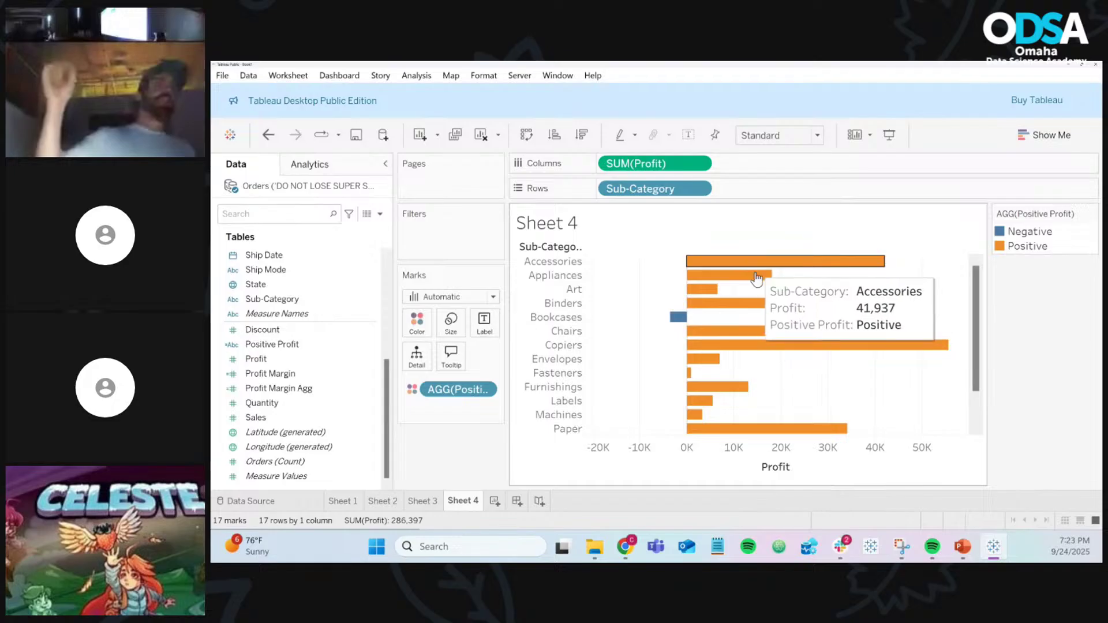
scroll(753, 277, "down", 3)
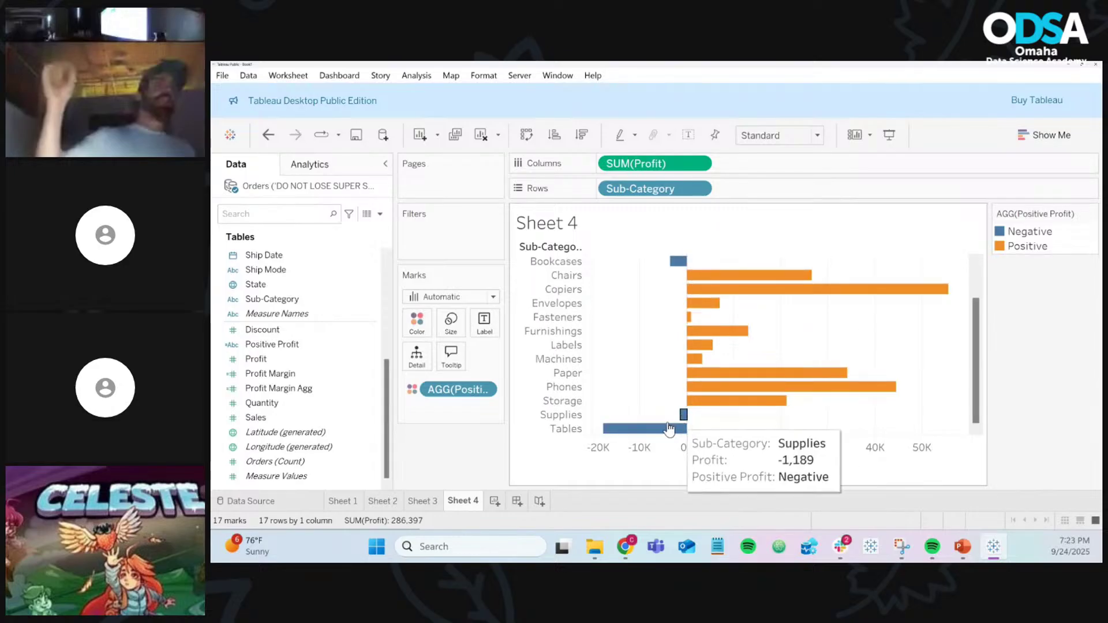
left_click(418, 323)
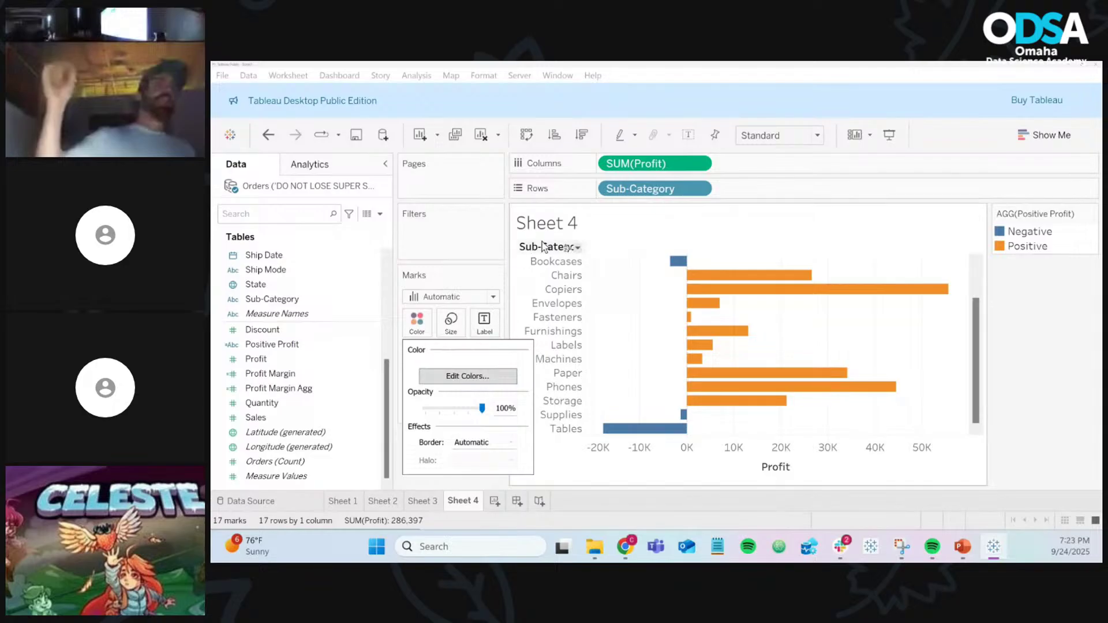
left_click(506, 382)
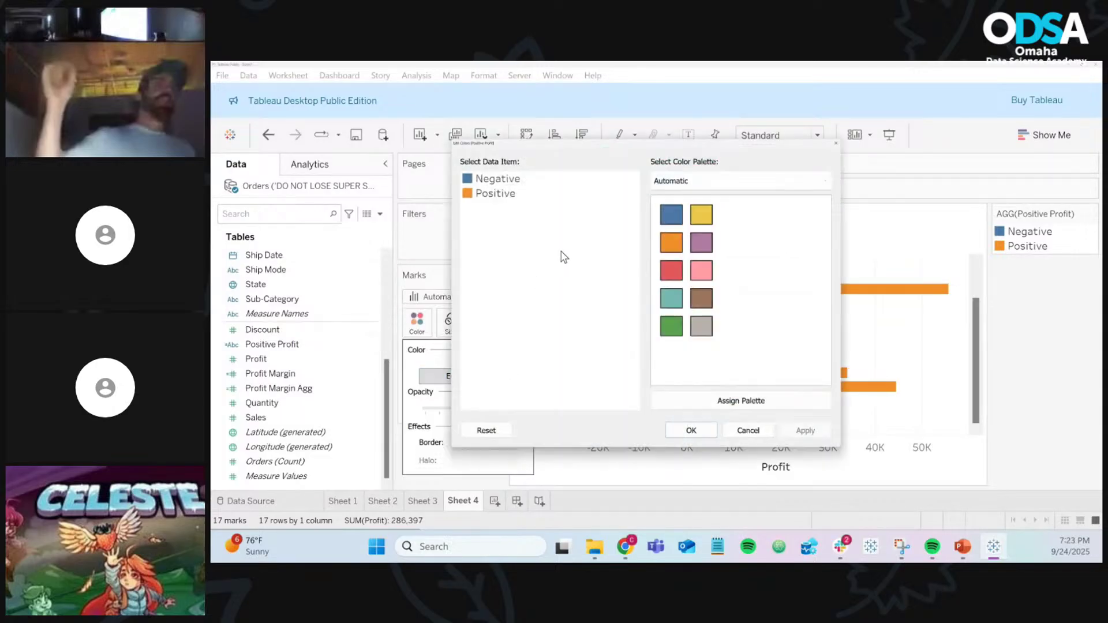
left_click(513, 196)
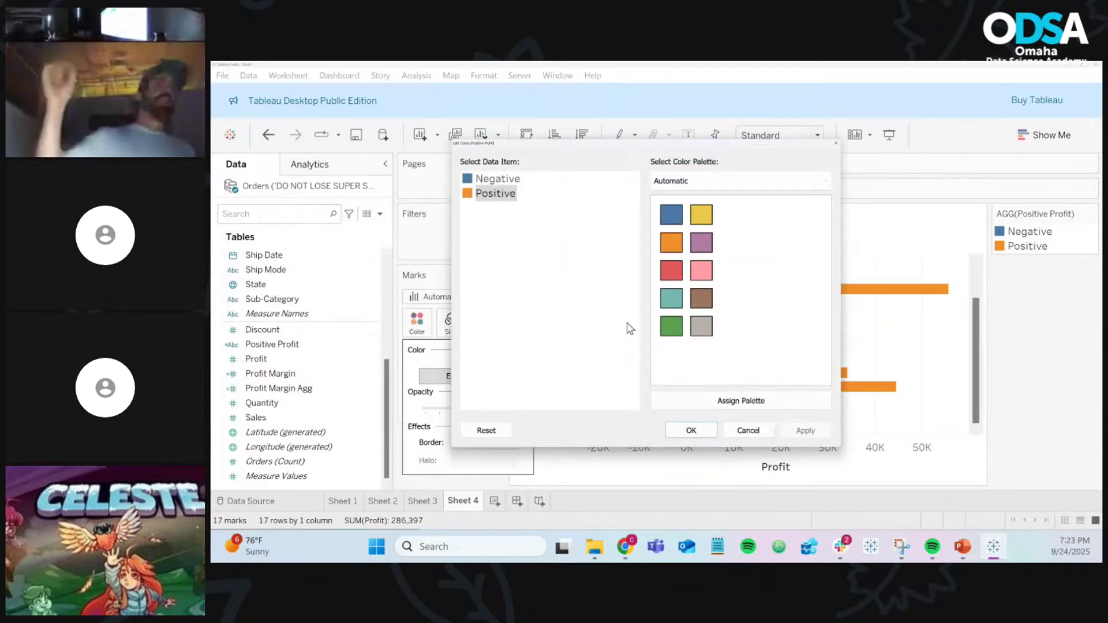
left_click(672, 327)
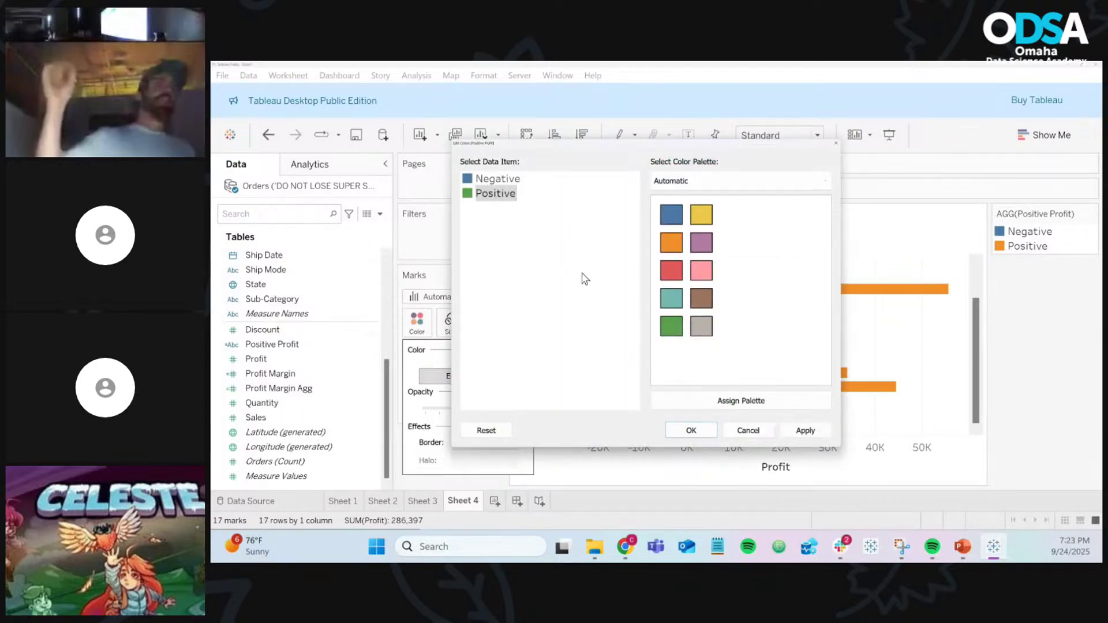
left_click(507, 180)
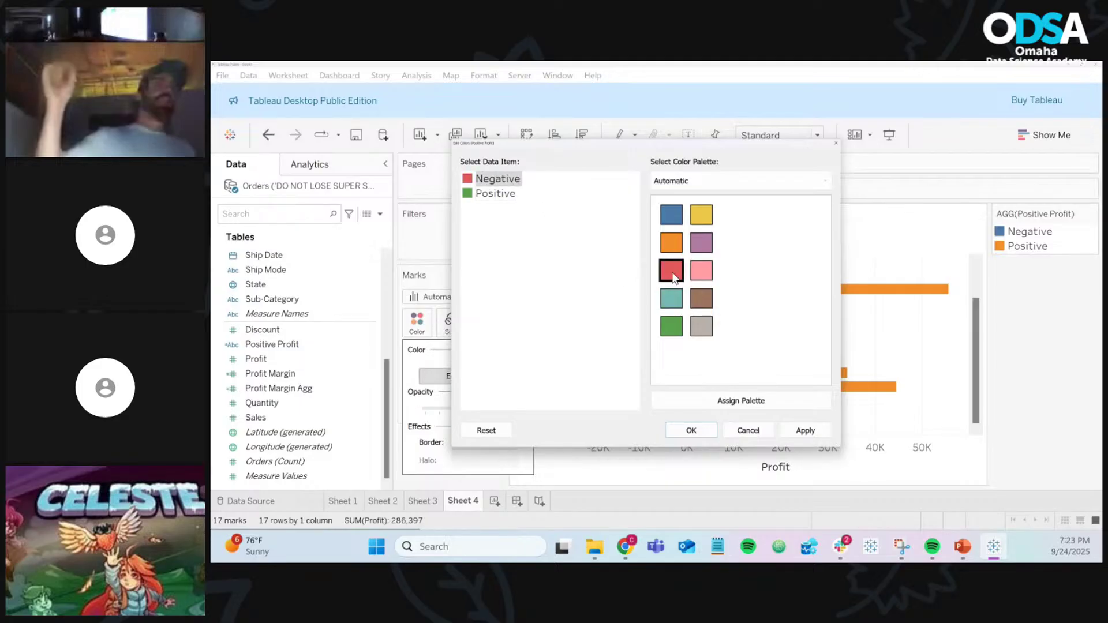
left_click(690, 431)
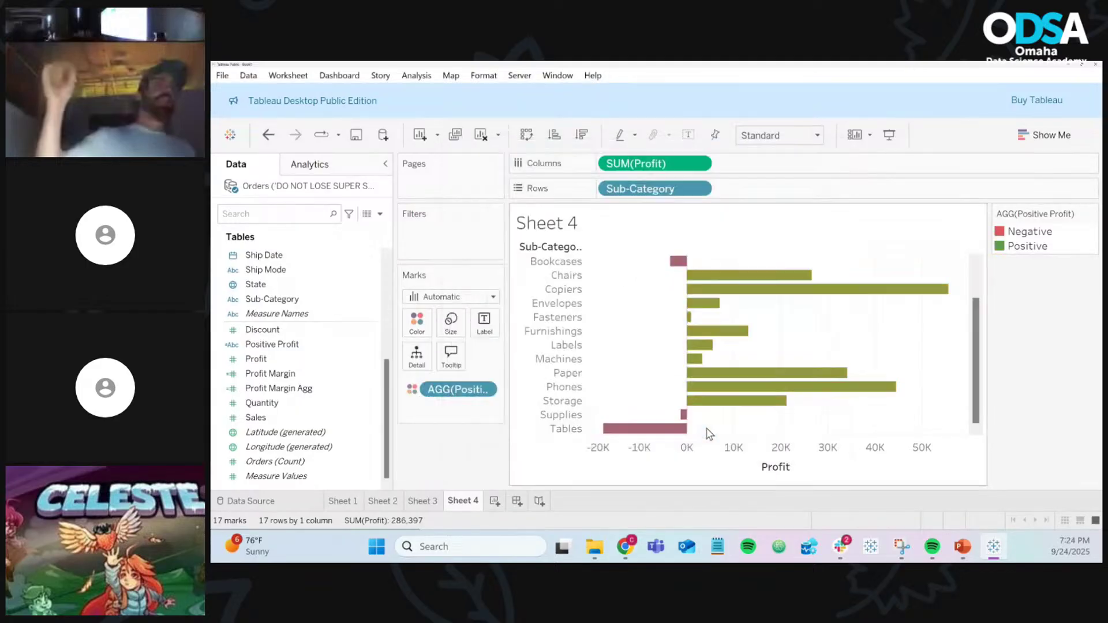
scroll(915, 372, "up", 2)
scroll(917, 375, "down", 2)
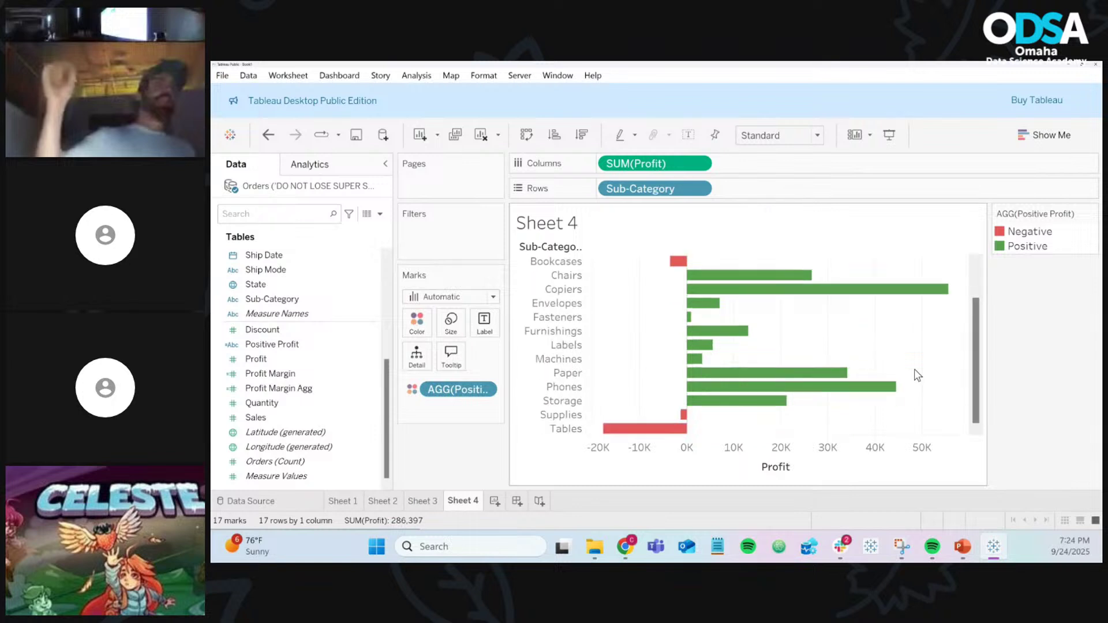
Step: Compare with Sheet 3, then try breaking Sheet 4 profit down by Category instead of Sub-Category
left_click(434, 500)
mouse_move(589, 391)
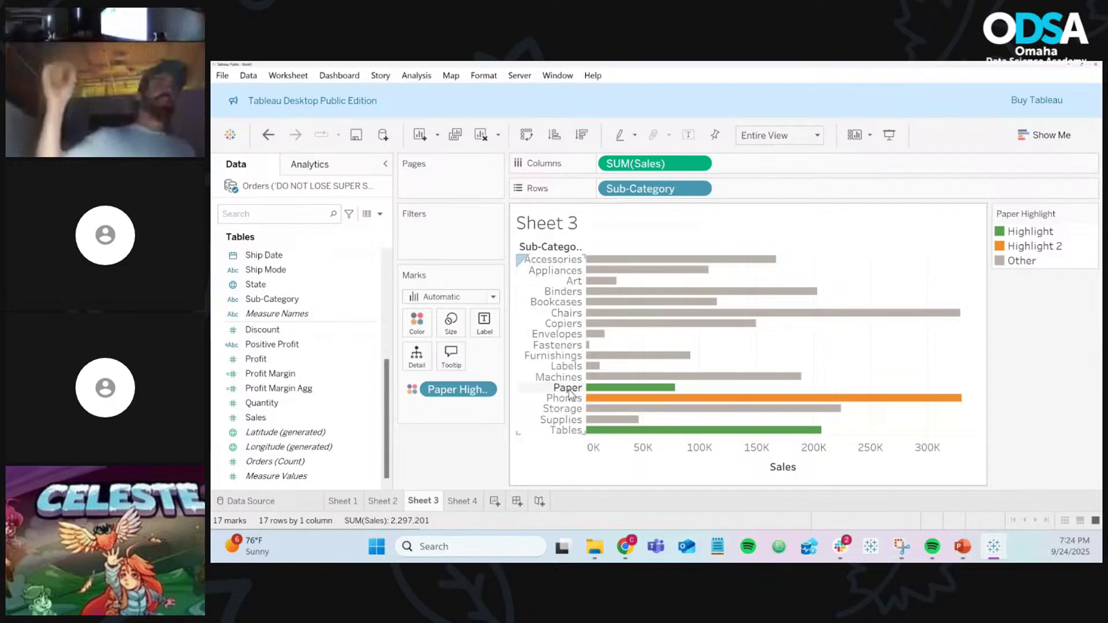
left_click(463, 501)
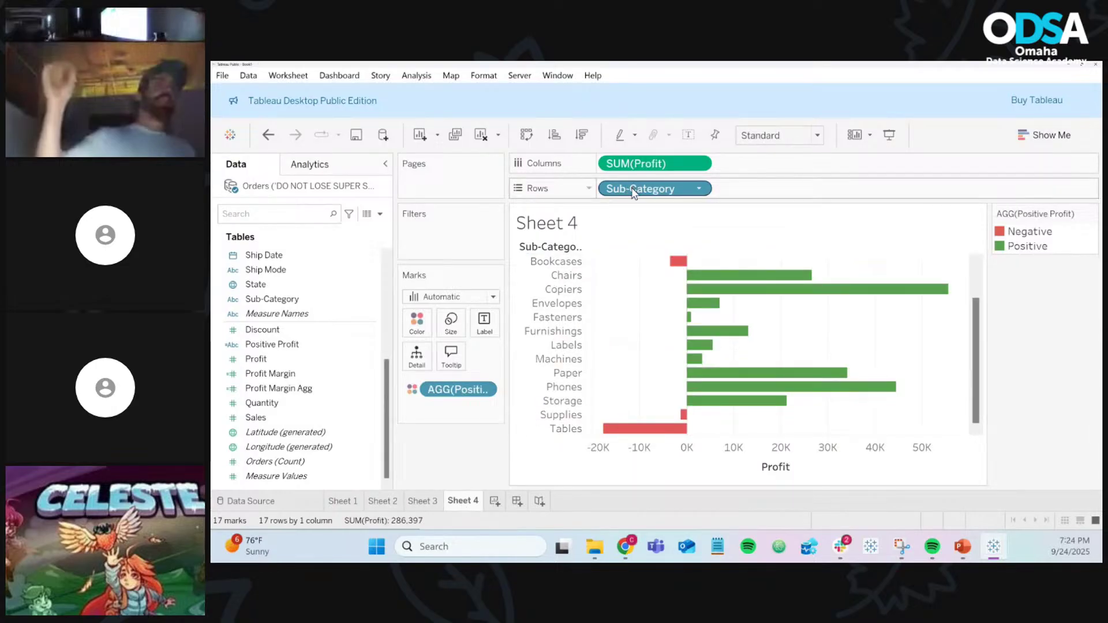
left_click_drag(633, 192, 452, 441)
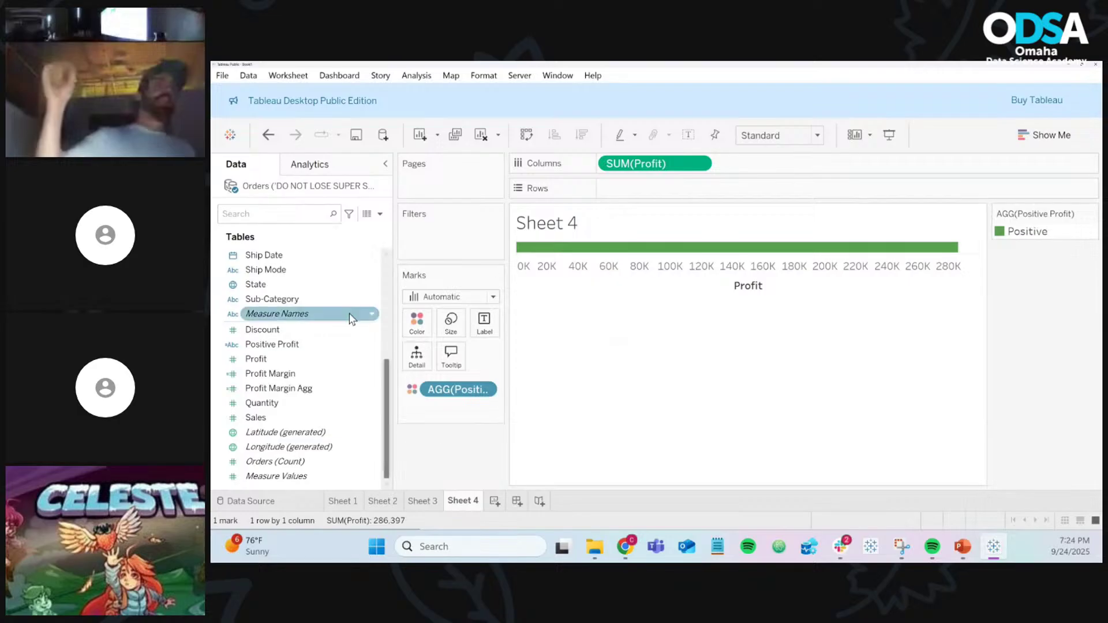
scroll(349, 306, "up", 5)
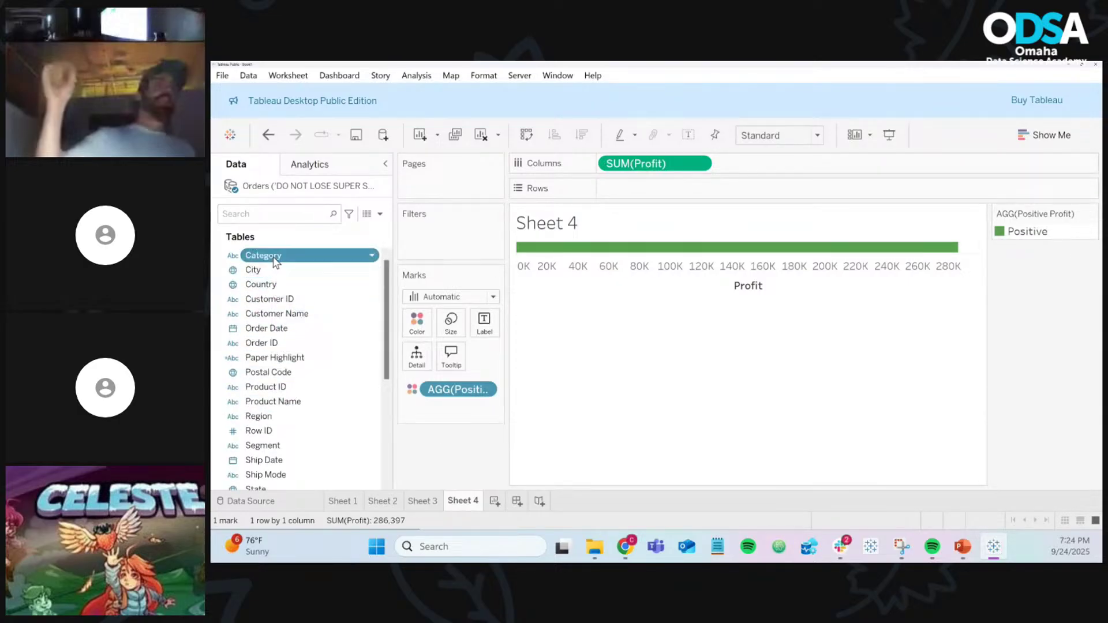
left_click_drag(271, 255, 625, 198)
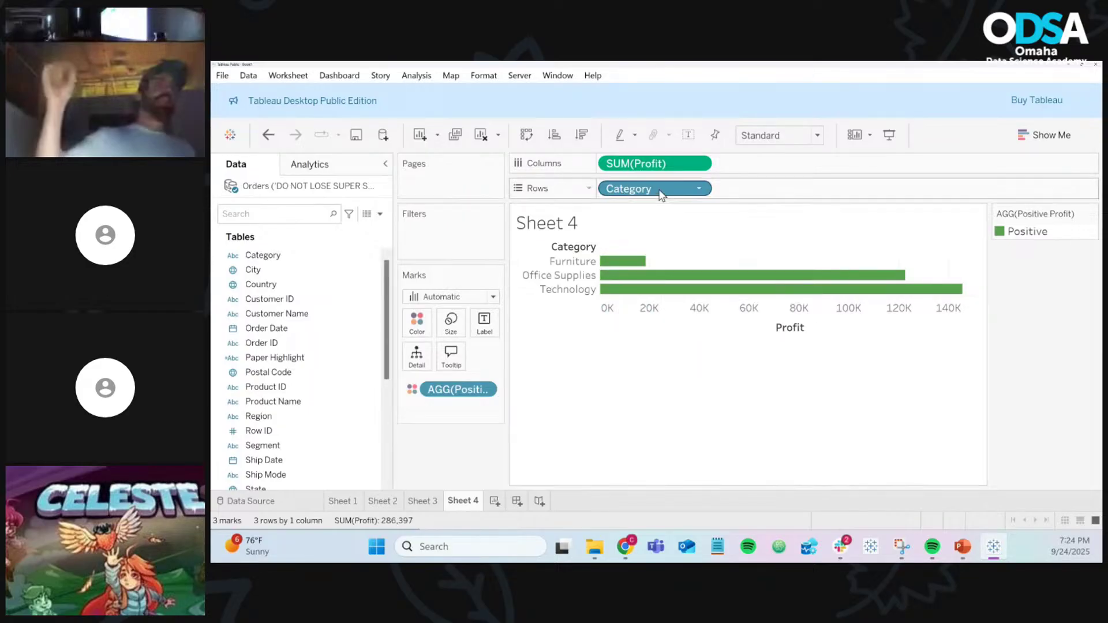
left_click_drag(662, 191, 465, 456)
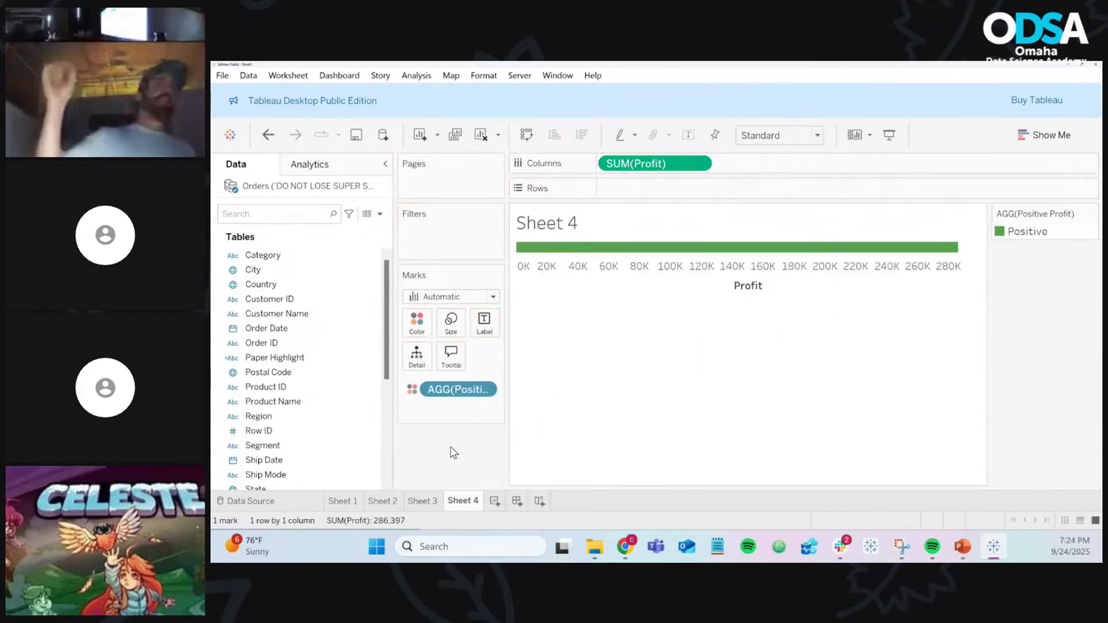
Step: Break profit down by Product Name showing all products, then remove it again
left_click(314, 402)
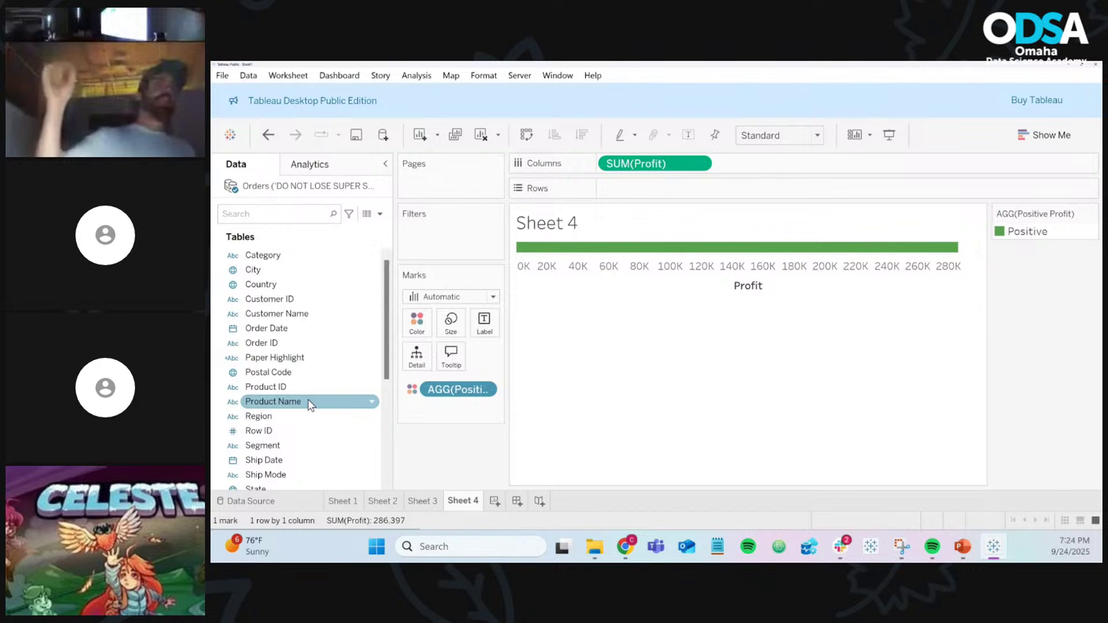
left_click(301, 386)
left_click(297, 401)
left_click_drag(296, 399, 666, 195)
left_click(670, 288)
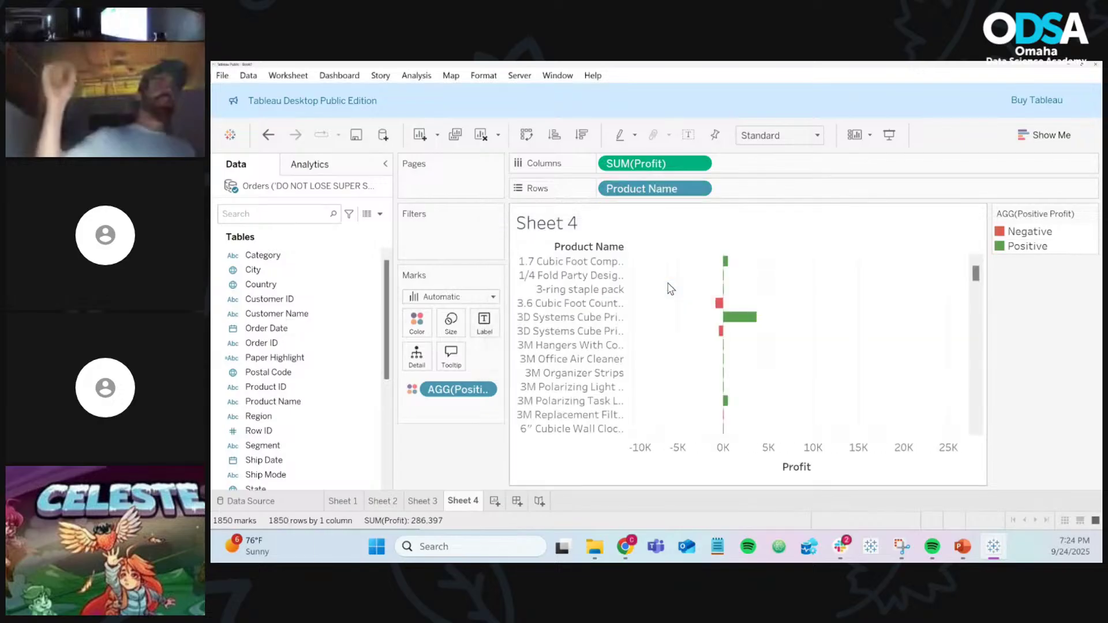
scroll(775, 273, "down", 8)
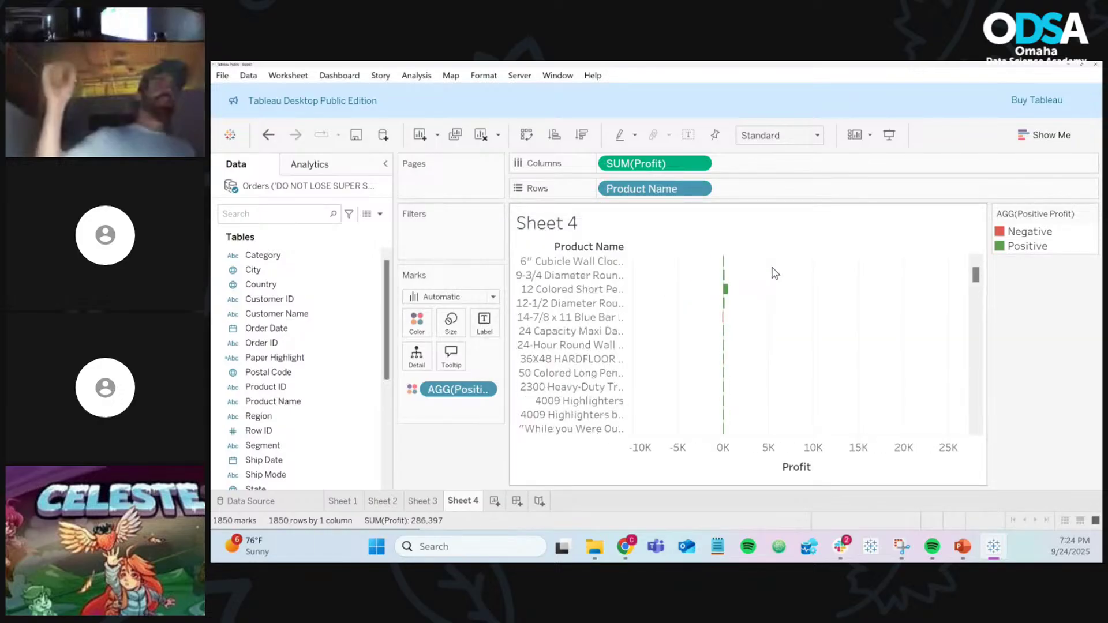
scroll(775, 273, "down", 10)
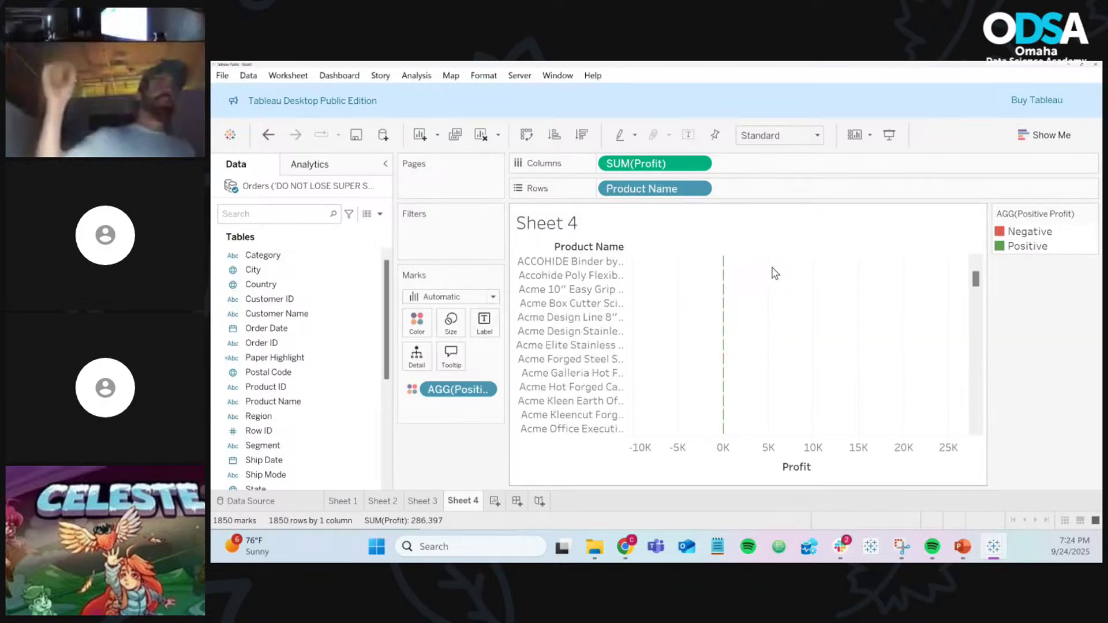
scroll(775, 273, "down", 8)
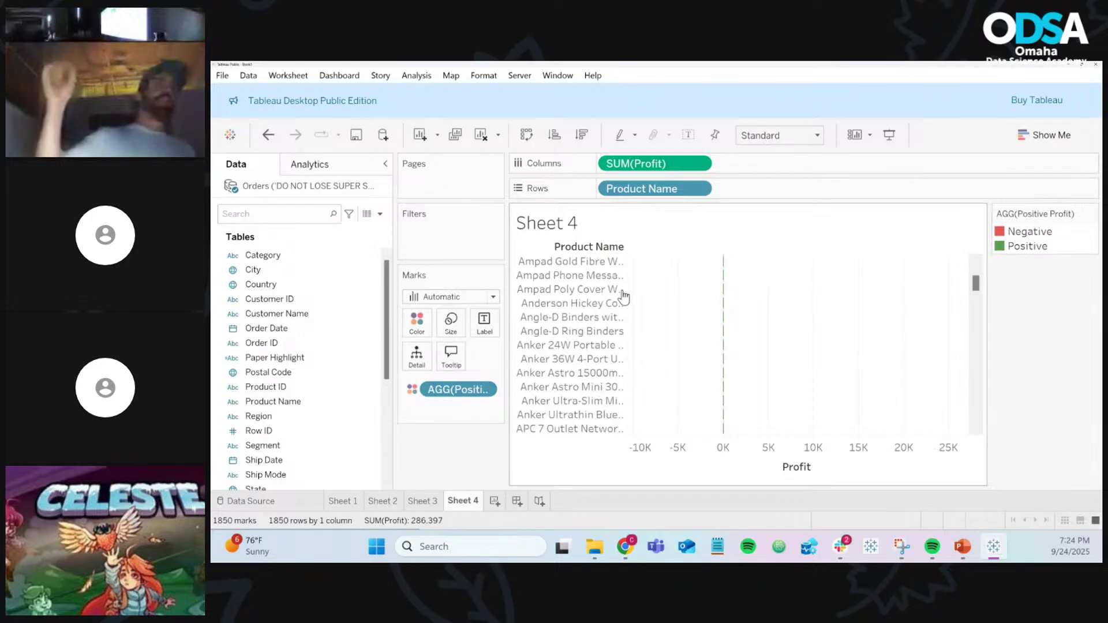
left_click_drag(608, 189, 453, 454)
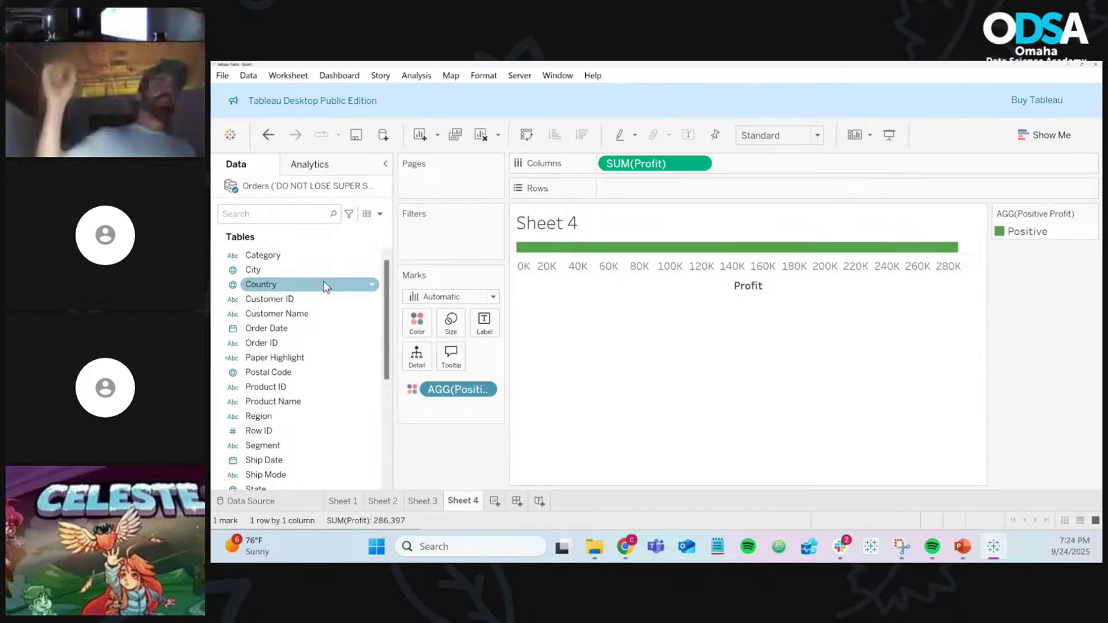
Step: Put Ship Mode and Sub-Category on the Sheet 4 rows
scroll(282, 418, "down", 1)
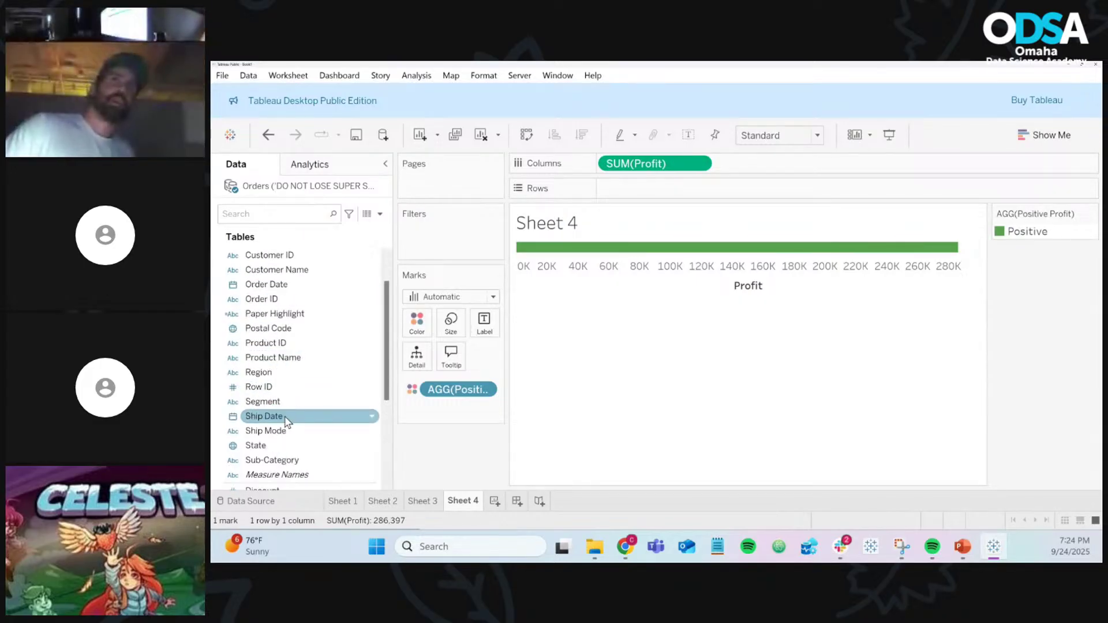
left_click_drag(284, 432, 435, 459)
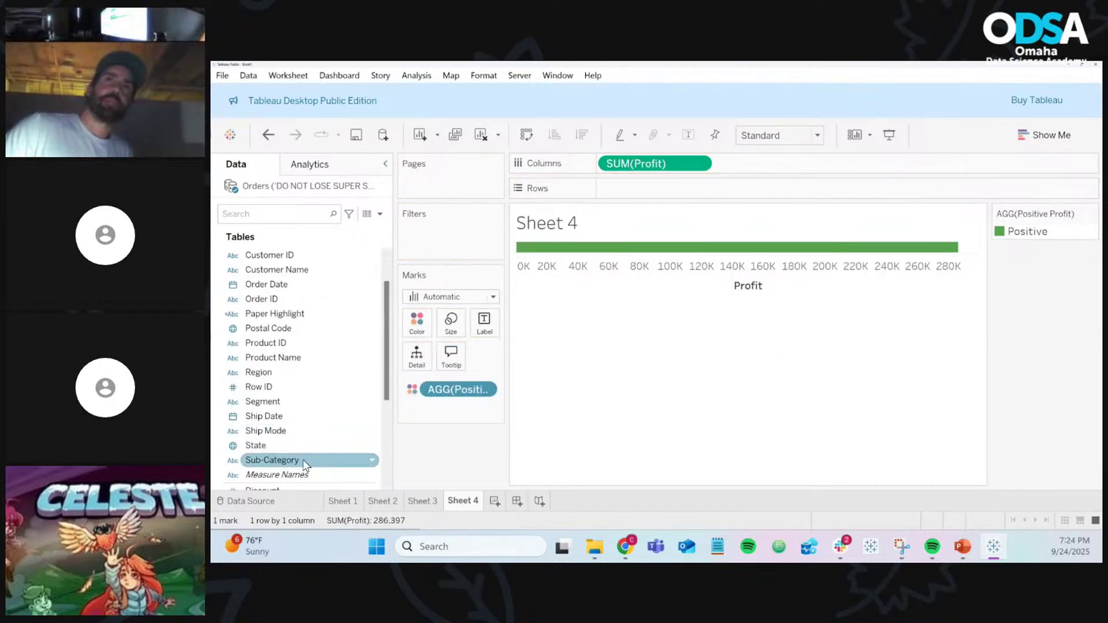
left_click_drag(302, 460, 686, 197)
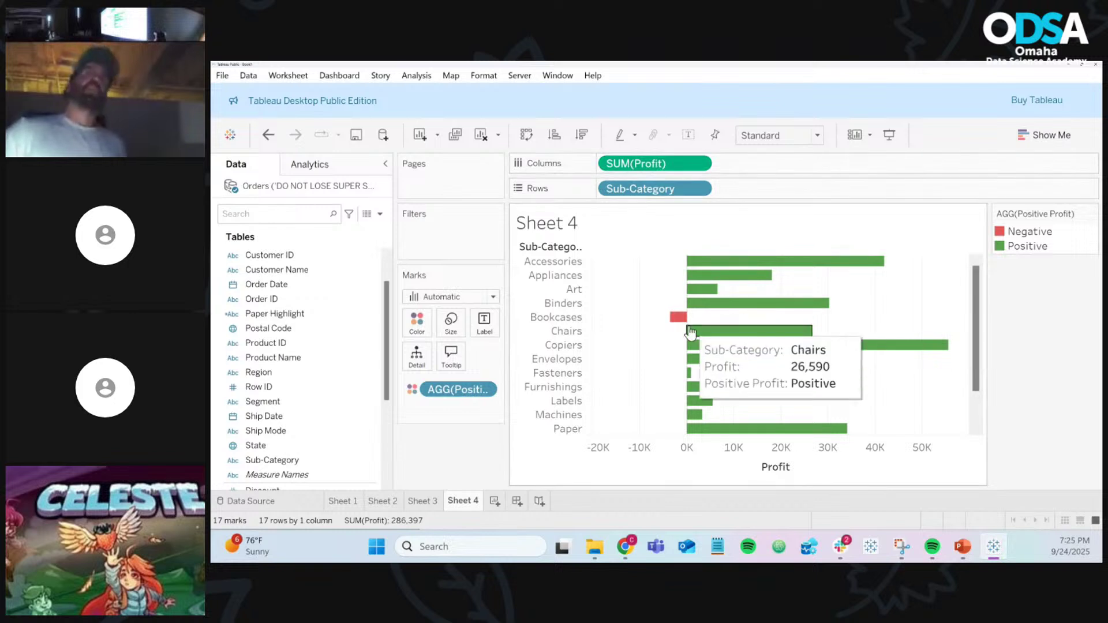
scroll(711, 326, "down", 3)
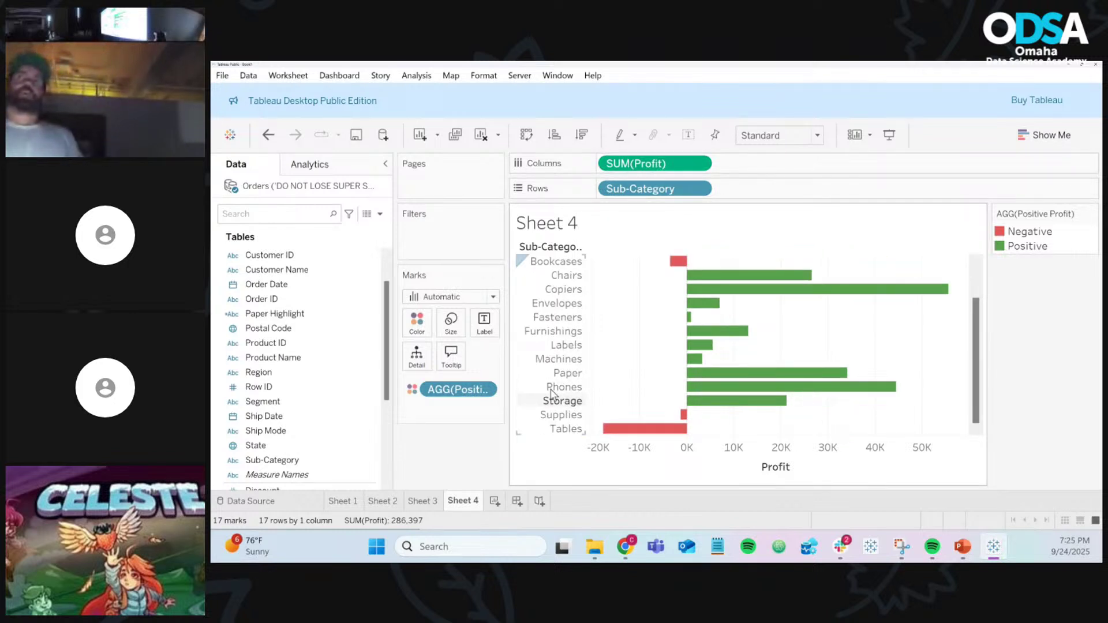
scroll(579, 365, "up", 2)
scroll(582, 364, "up", 1)
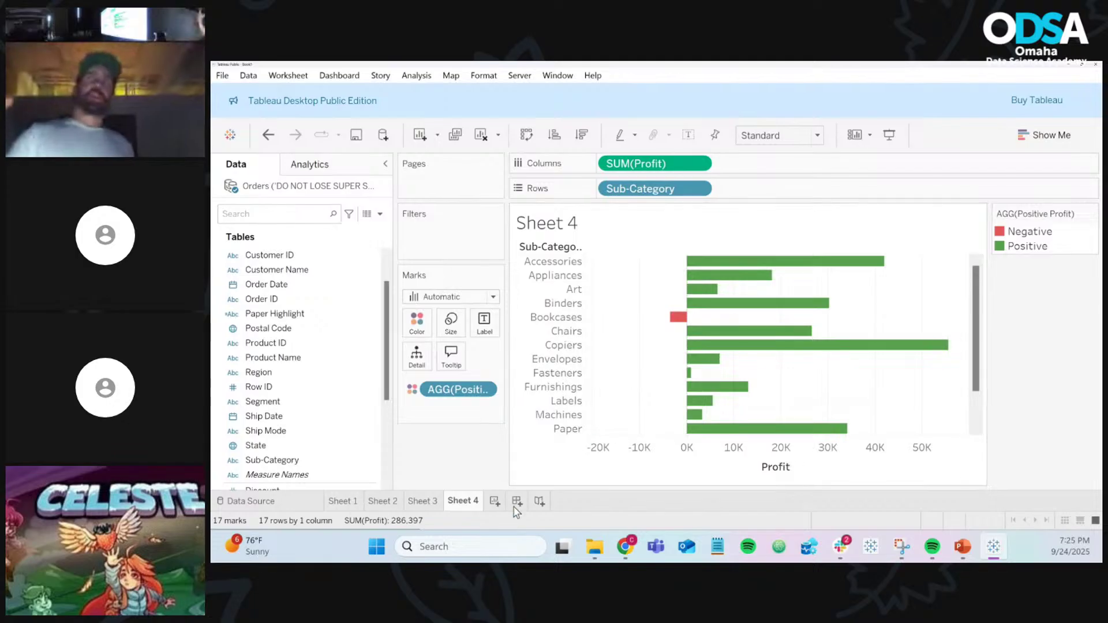
Step: Glance at Sheet 3, return to Sheet 4 and select the Positive Profit field
left_click(422, 501)
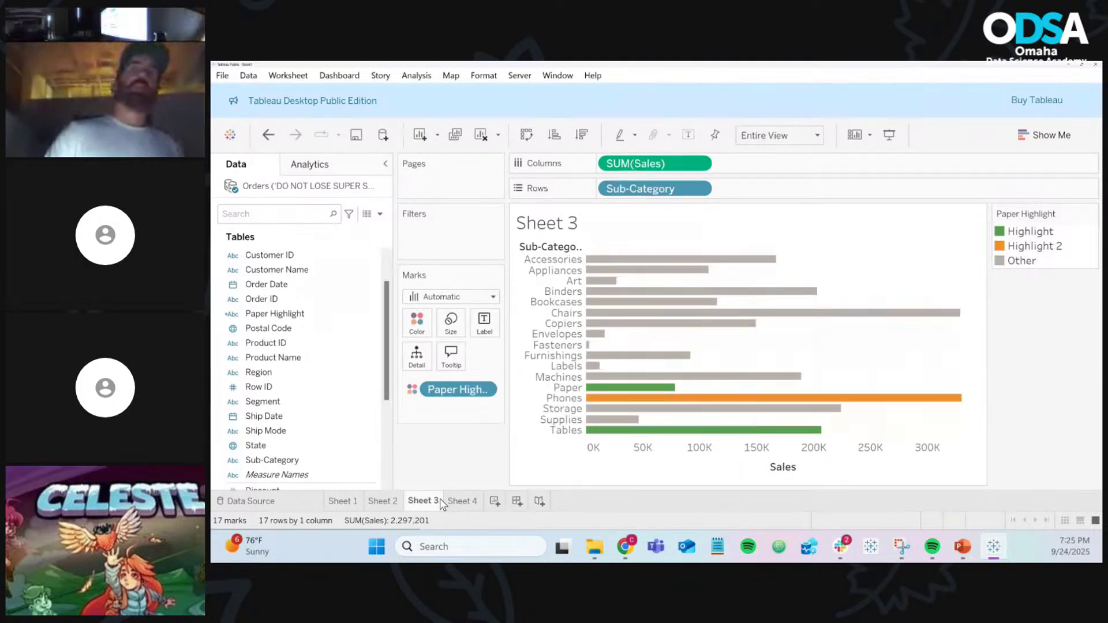
left_click(453, 501)
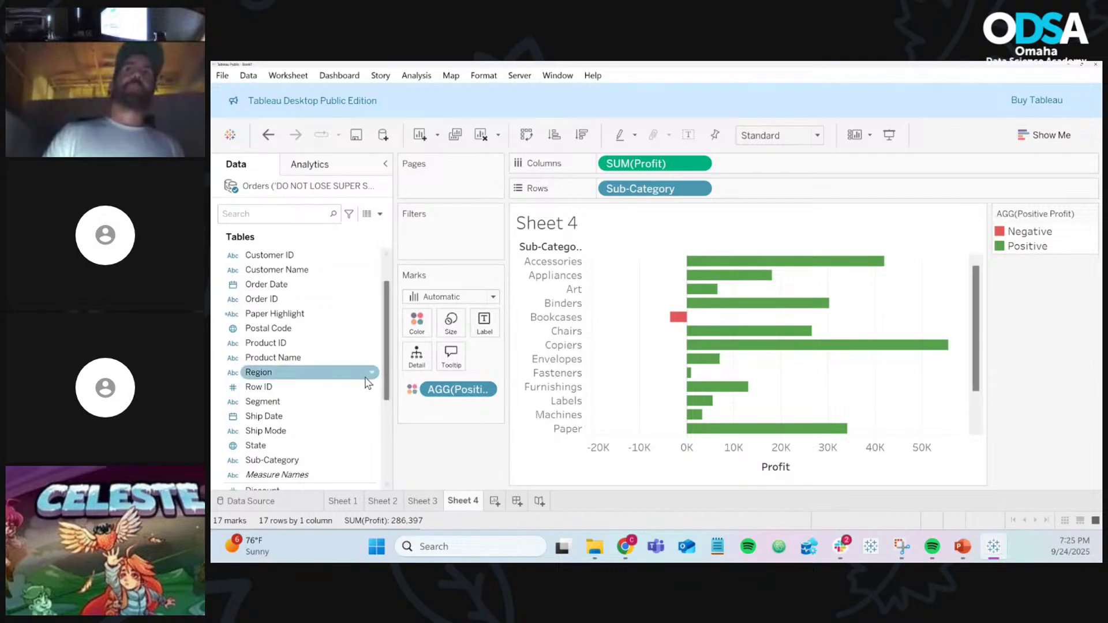
scroll(364, 382, "down", 3)
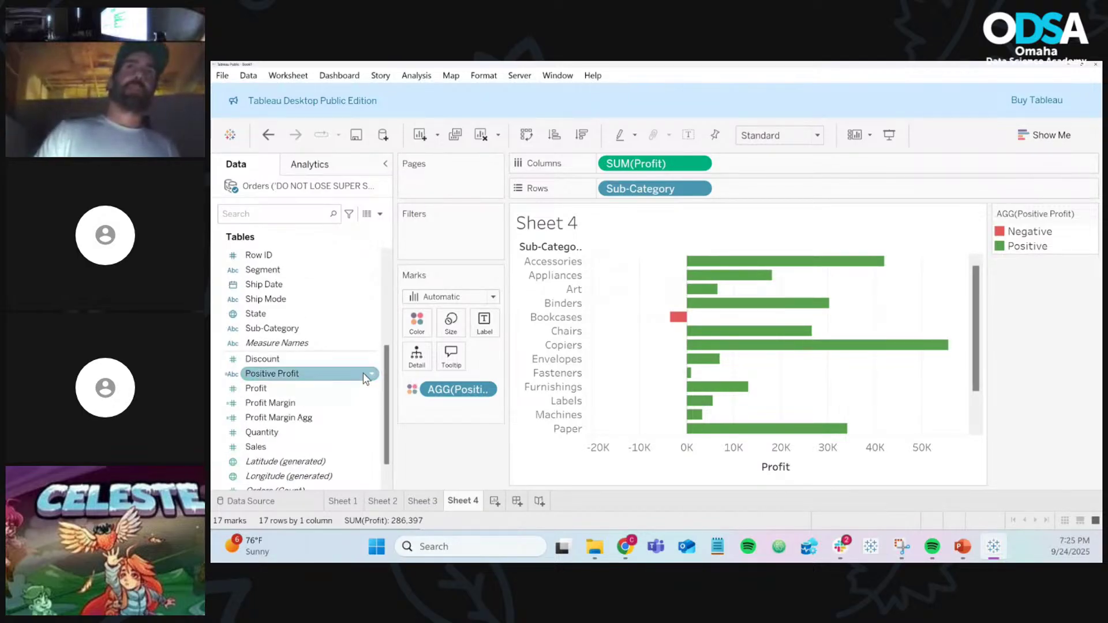
left_click(370, 374)
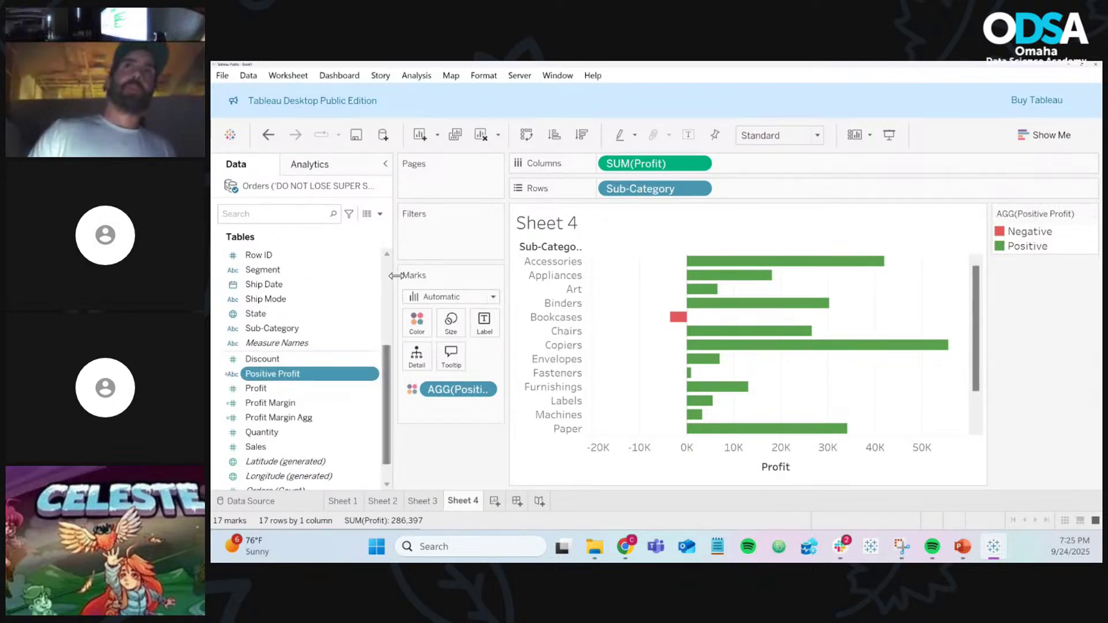
right_click(374, 374)
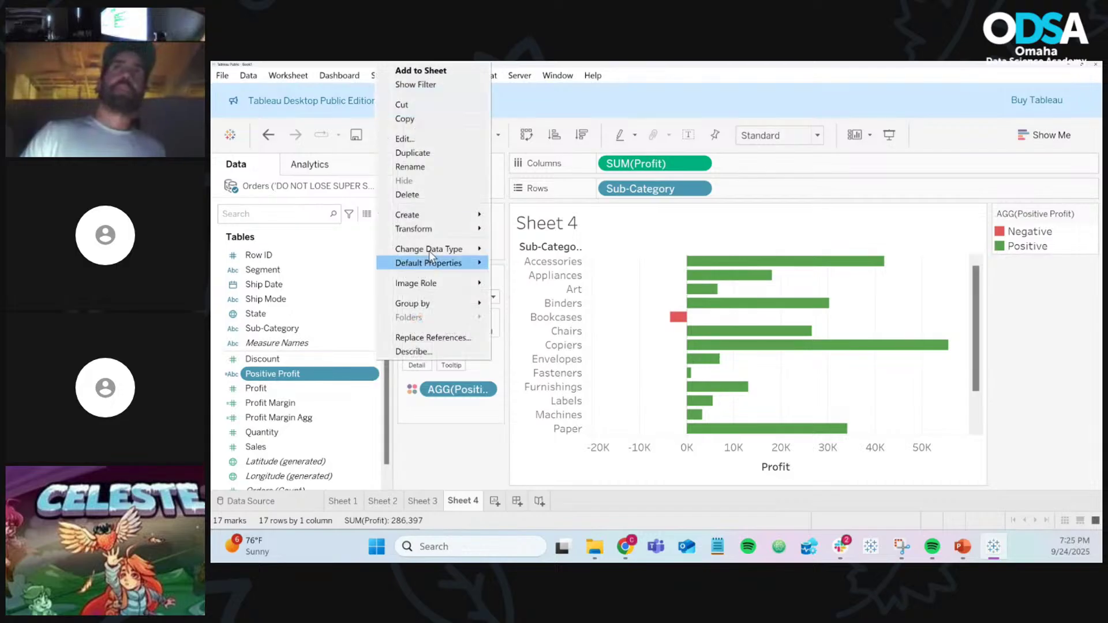
left_click(424, 138)
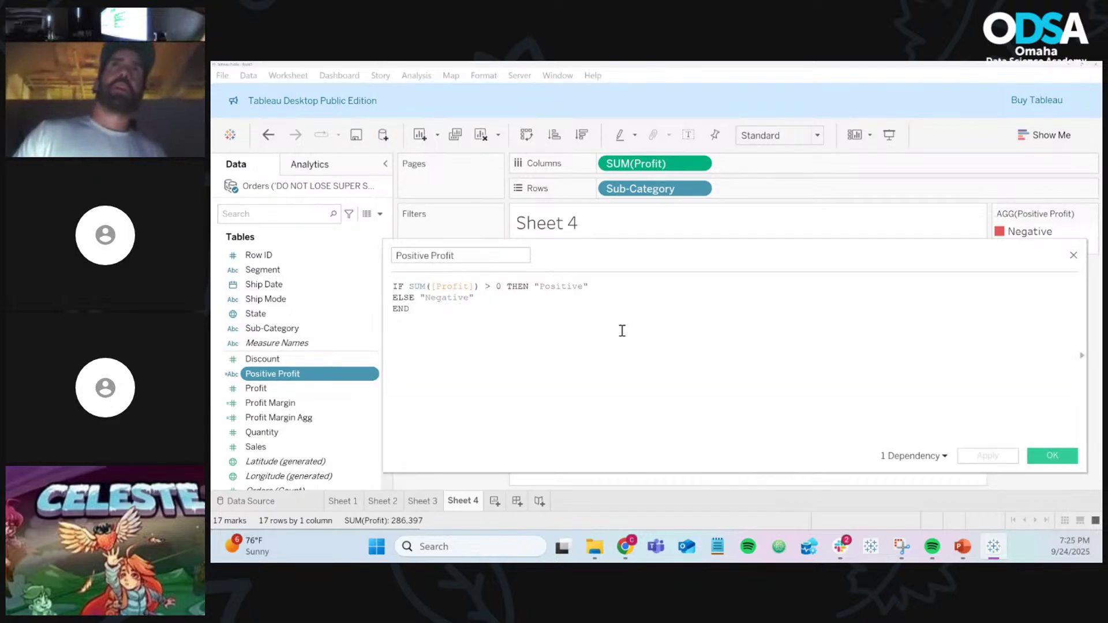
scroll(622, 329, "up", 6, "ctrl")
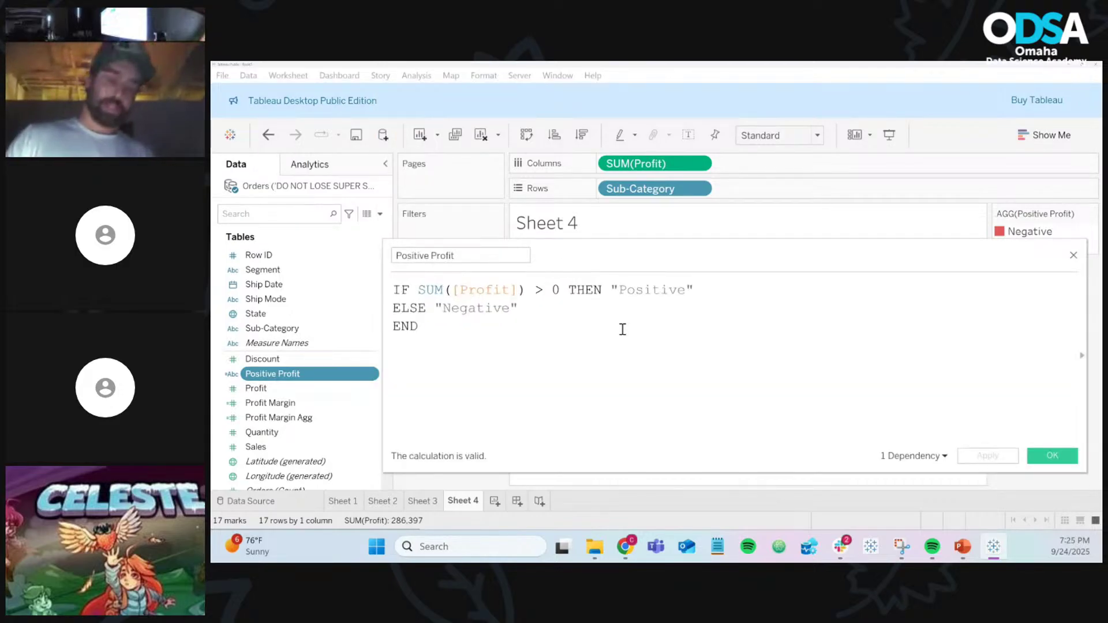
scroll(622, 329, "up", 2, "ctrl")
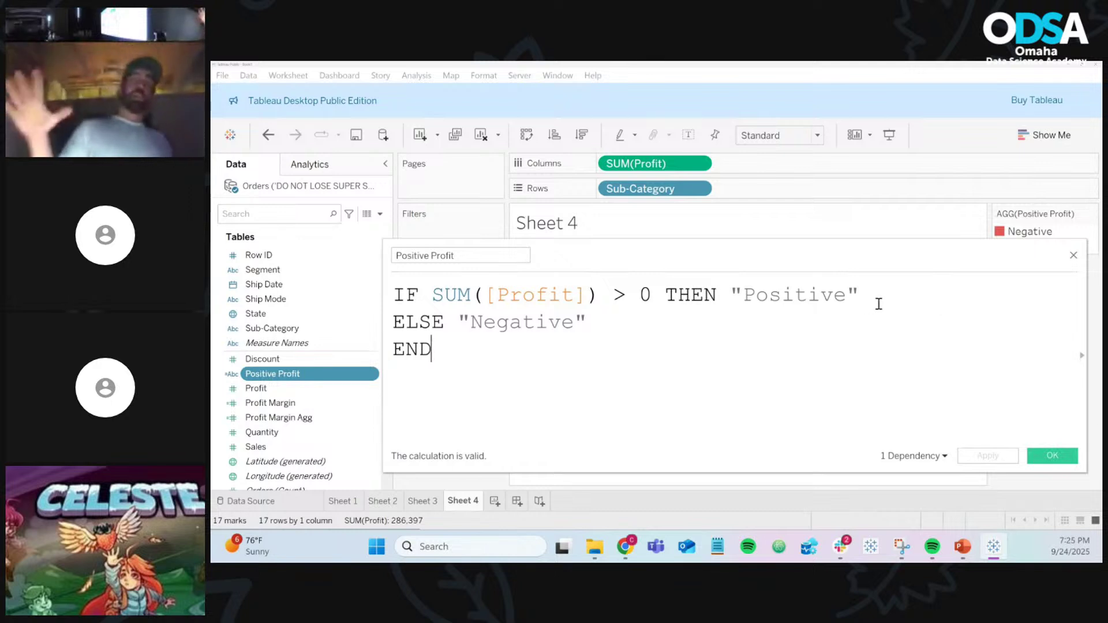
left_click(1073, 257)
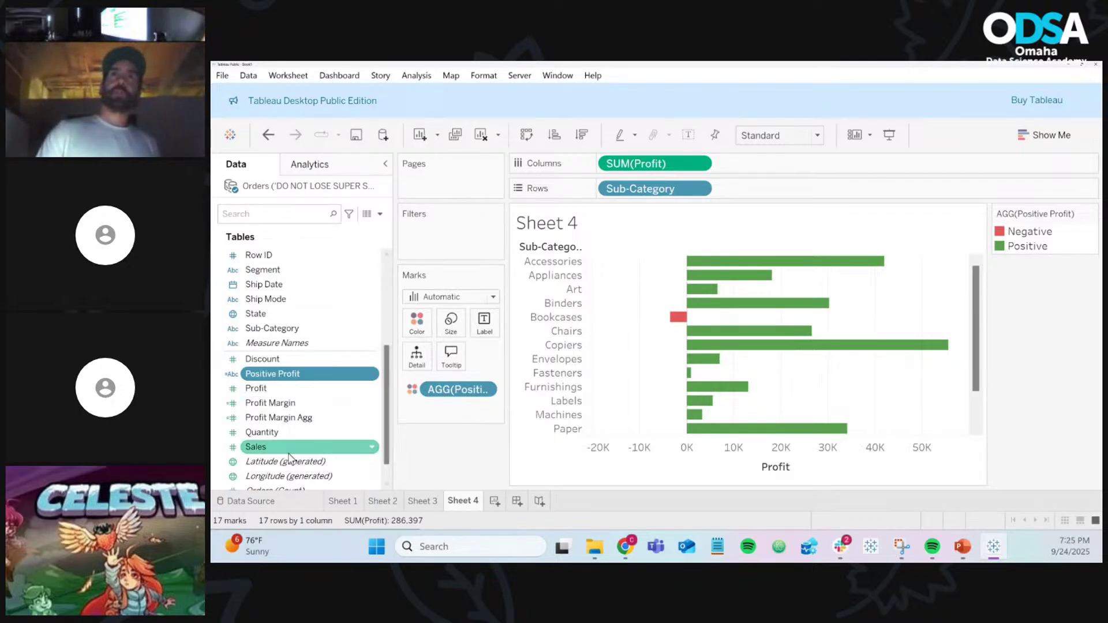
left_click(284, 504)
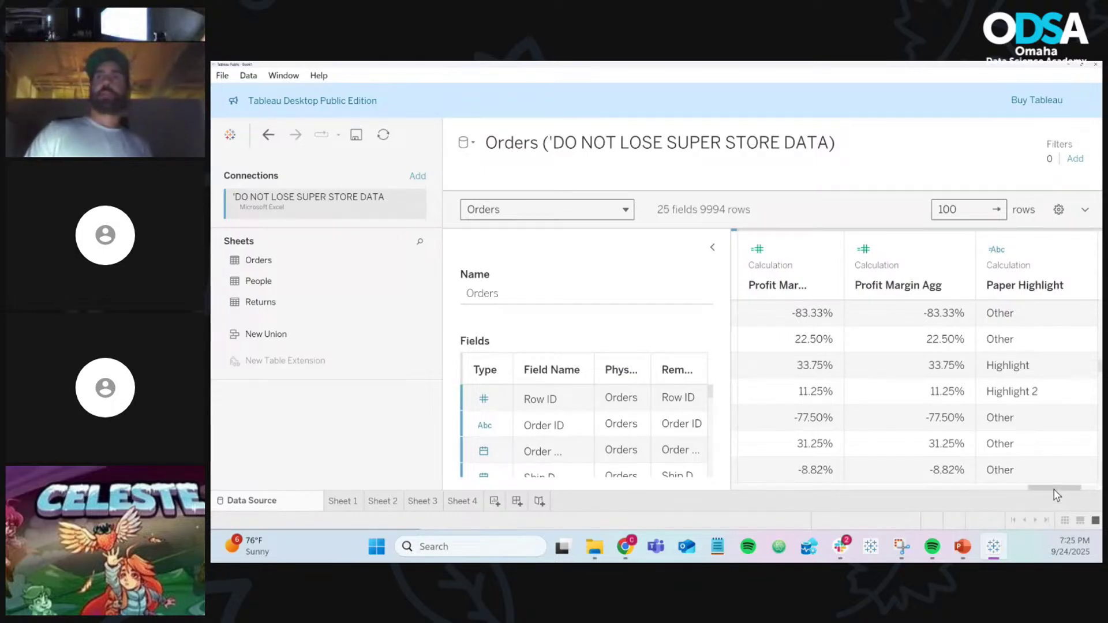
left_click_drag(1059, 489, 1083, 494)
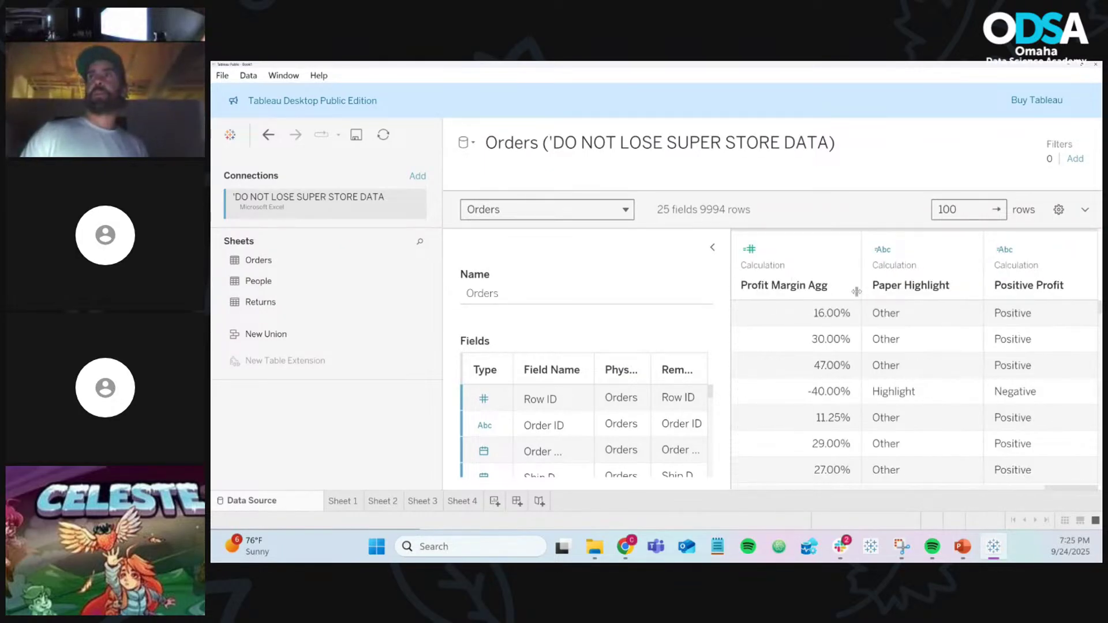
scroll(895, 372, "down", 3)
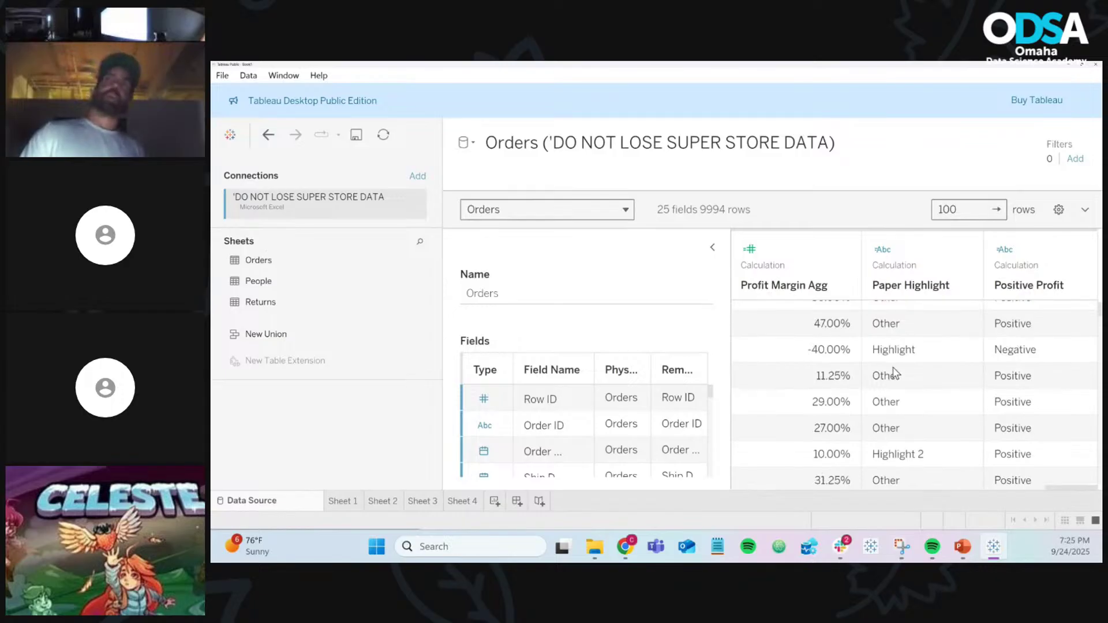
scroll(895, 372, "up", 3)
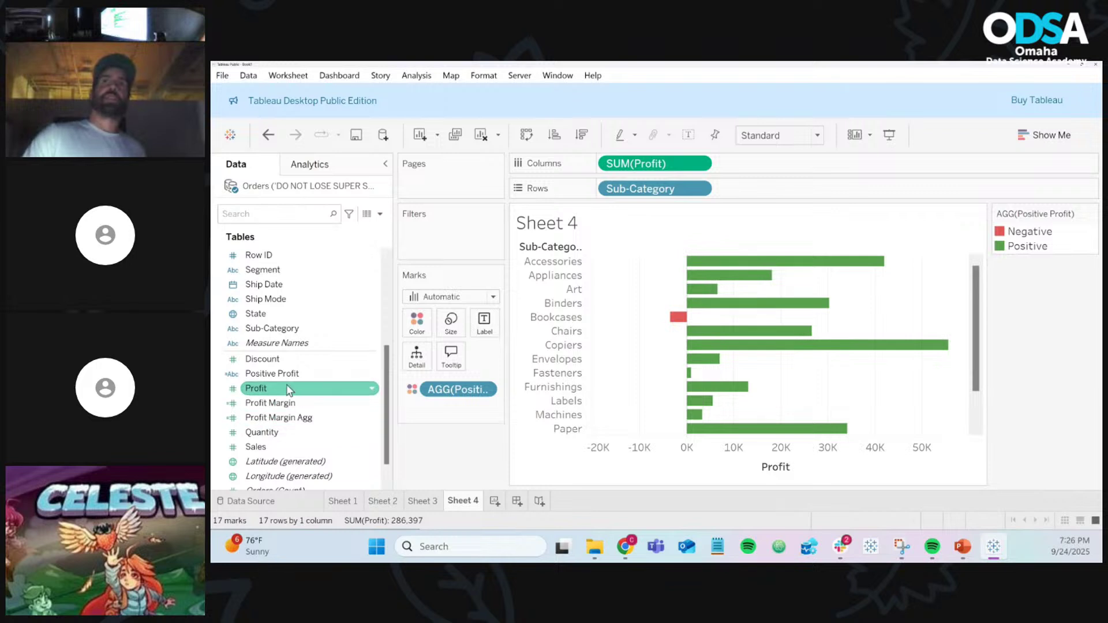
Step: Put Positive Profit on Color and open its calculation for editing
left_click_drag(297, 373, 421, 324)
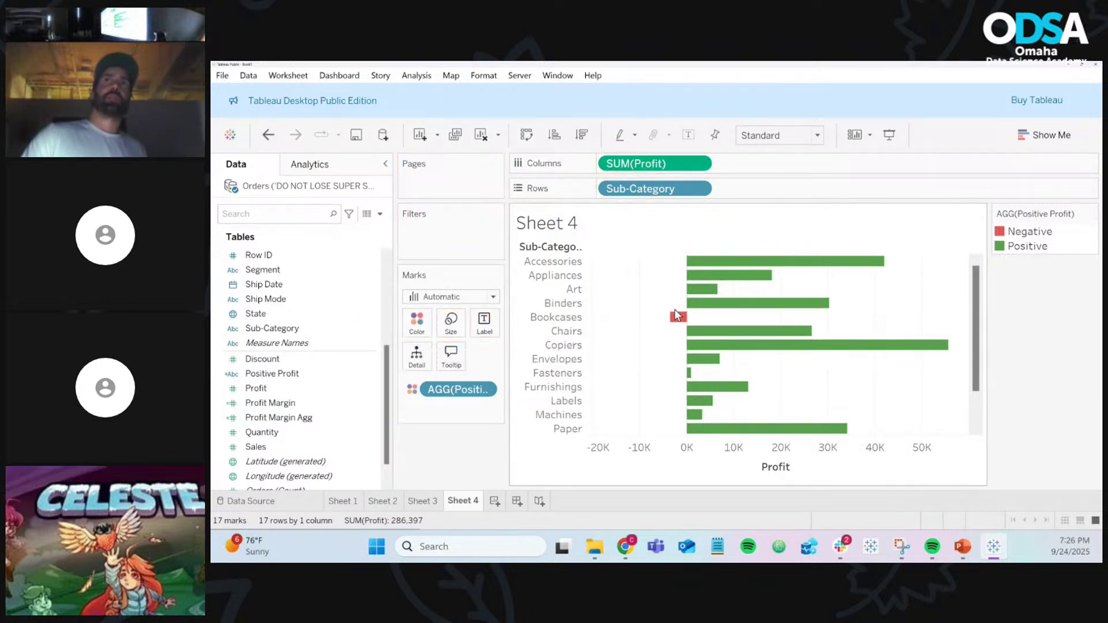
left_click(413, 327)
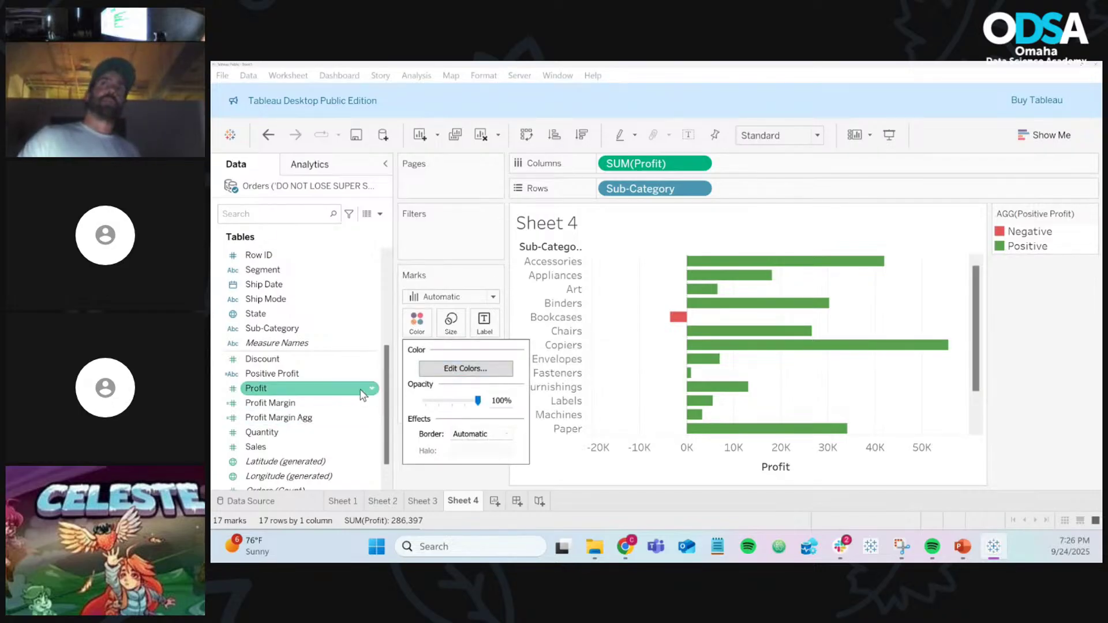
left_click(372, 375)
right_click(374, 378)
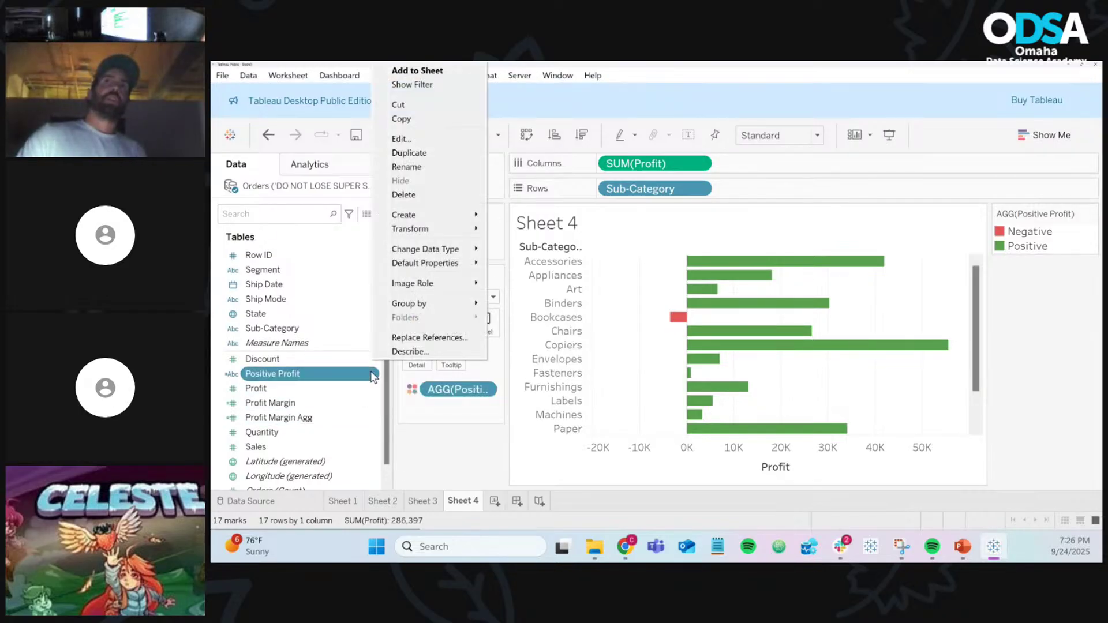
left_click(398, 138)
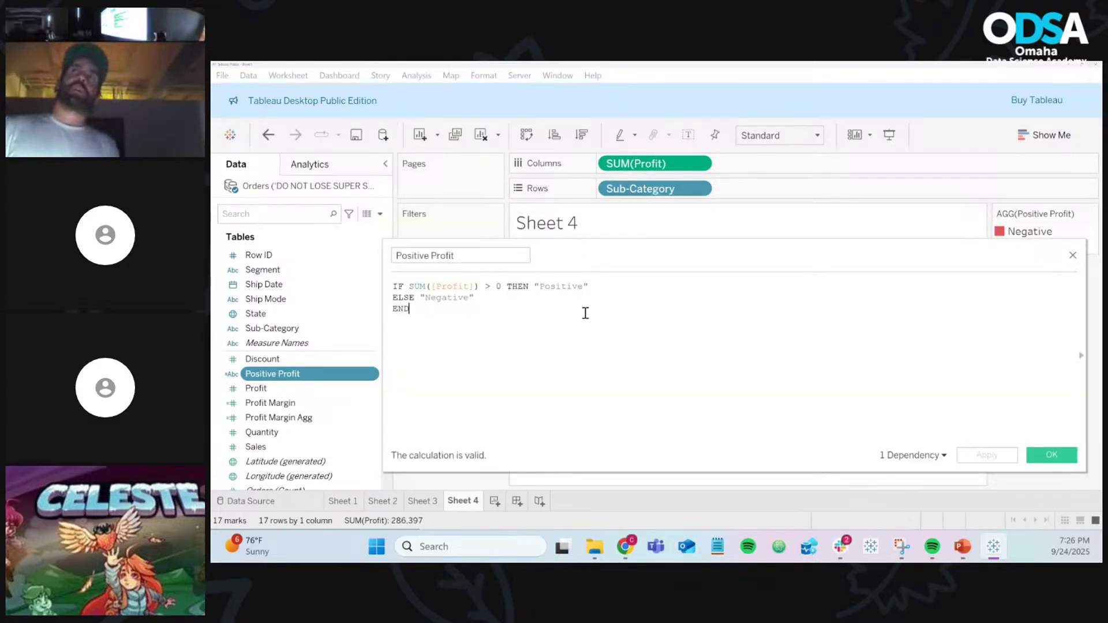
Step: Replace the "Positive" label with the test string qwerqwerqwer and apply it
double_click(569, 284)
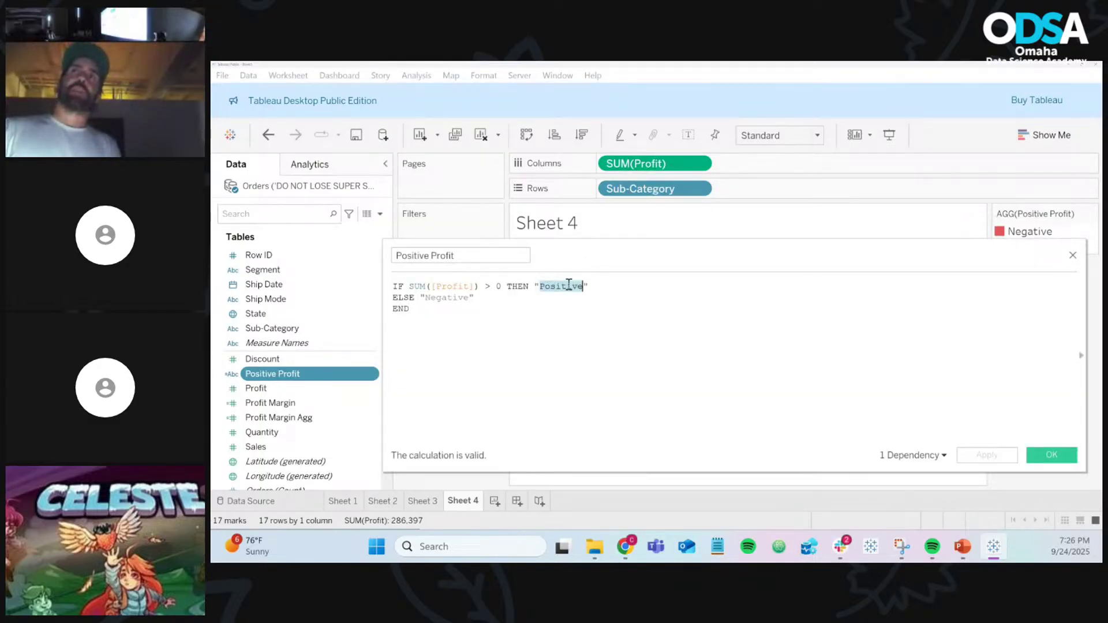
type("qwerqwerqwer")
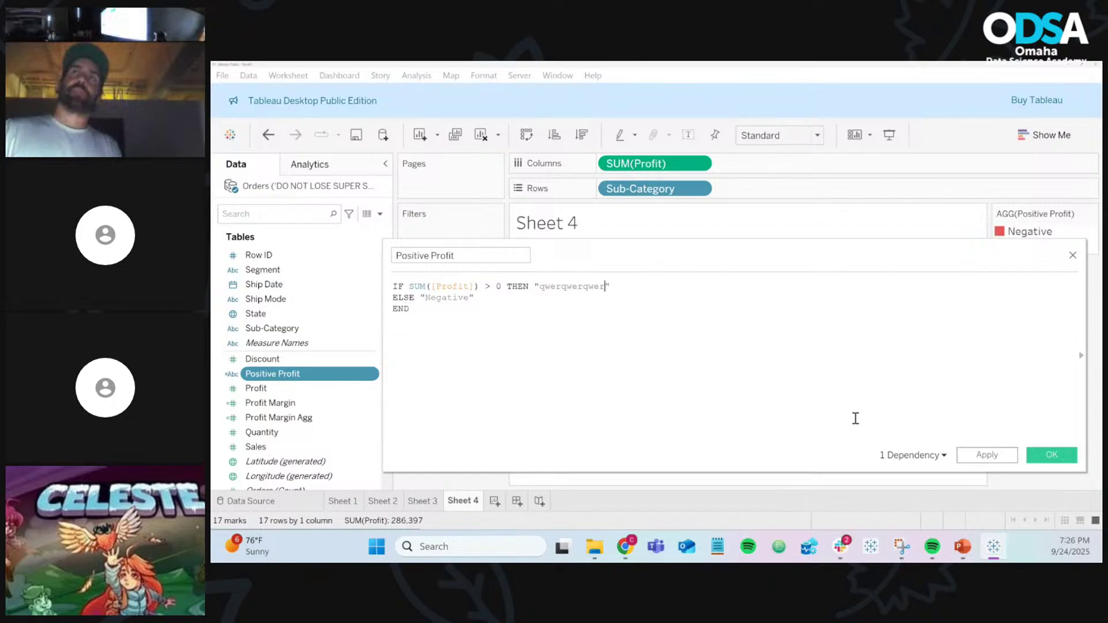
left_click(1000, 457)
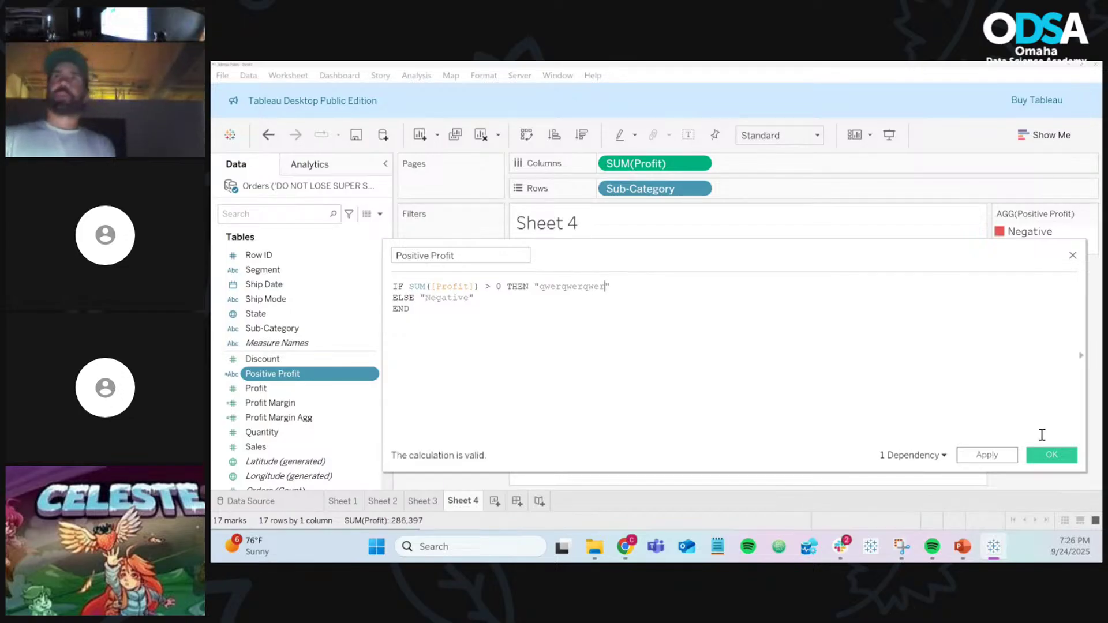
left_click(1051, 456)
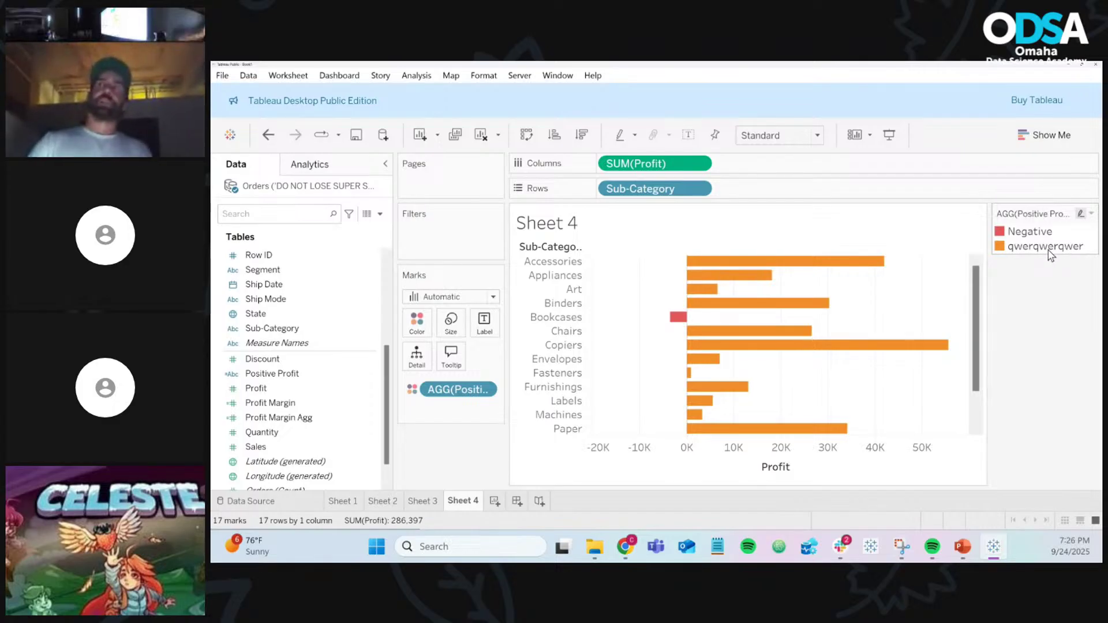
Step: Assign green to the qwerqwerqwer value in the colour settings
left_click(417, 323)
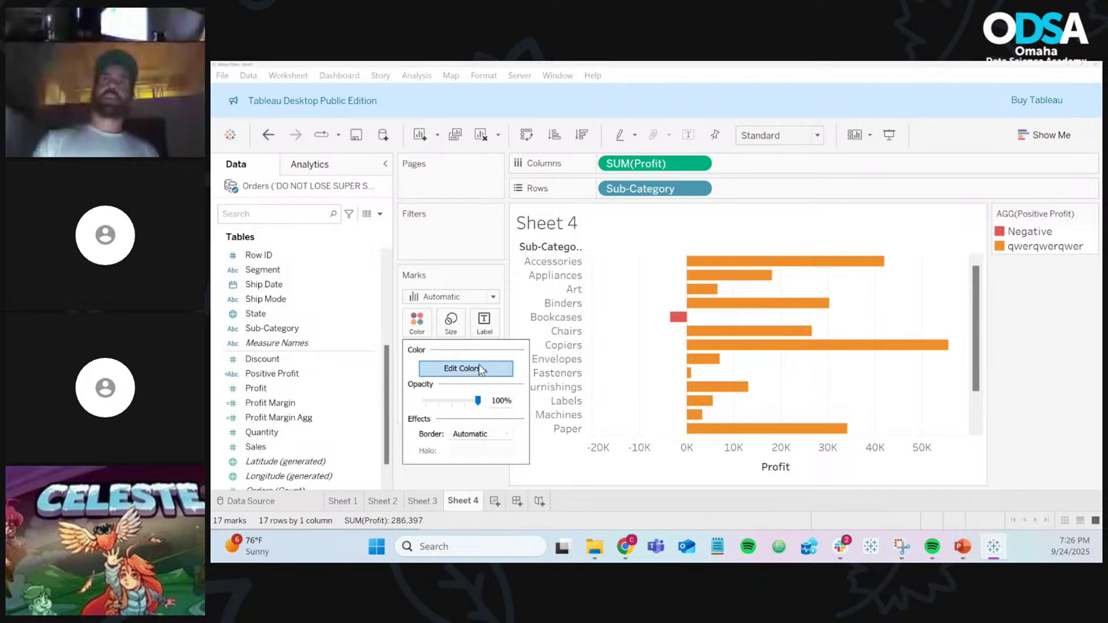
left_click(481, 368)
left_click(506, 197)
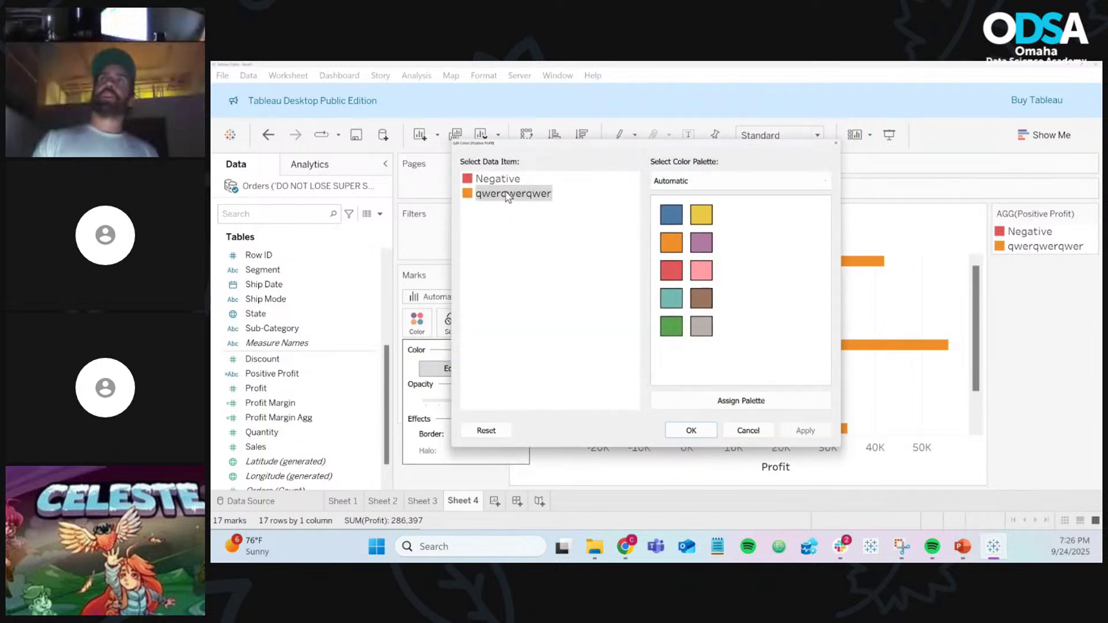
left_click(671, 326)
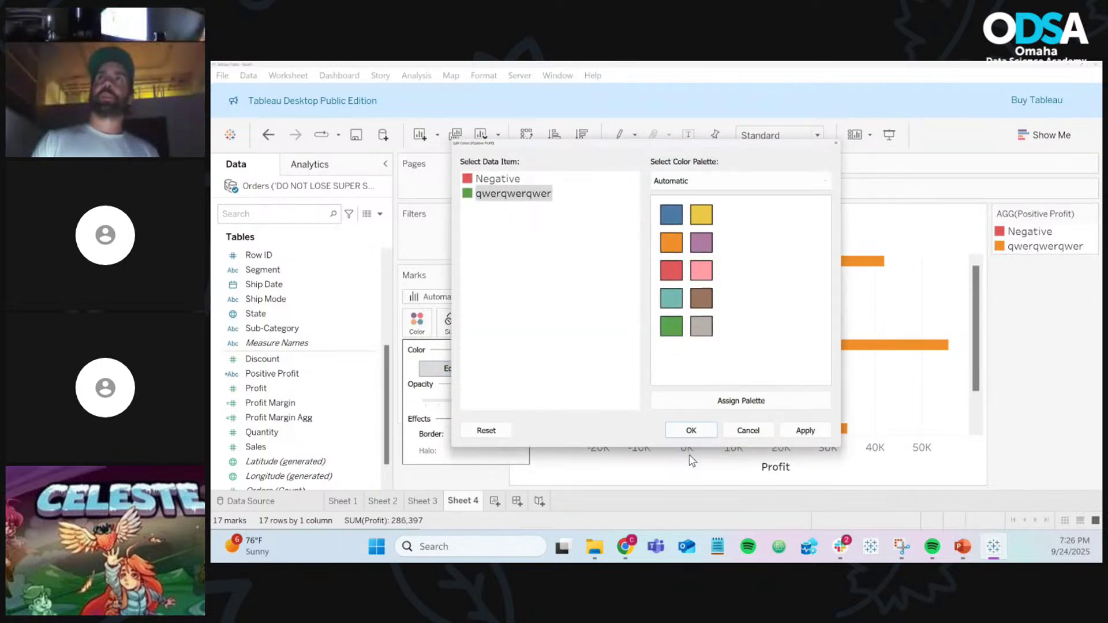
left_click(691, 430)
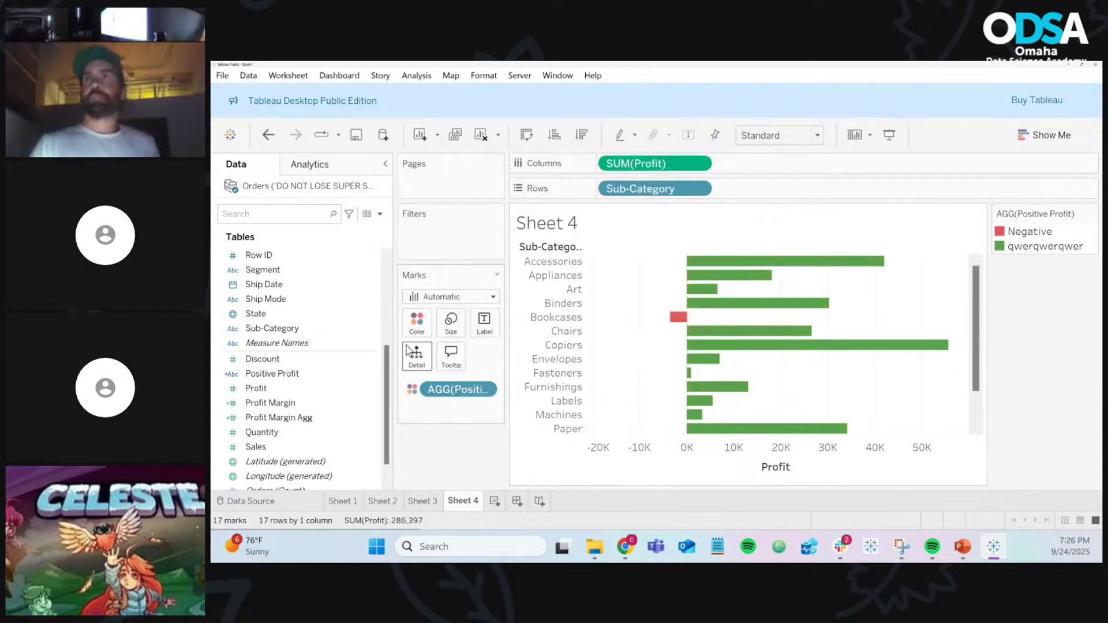
Step: Restore the Positive Profit label from the test string back to "Positive" and apply it
right_click(372, 376)
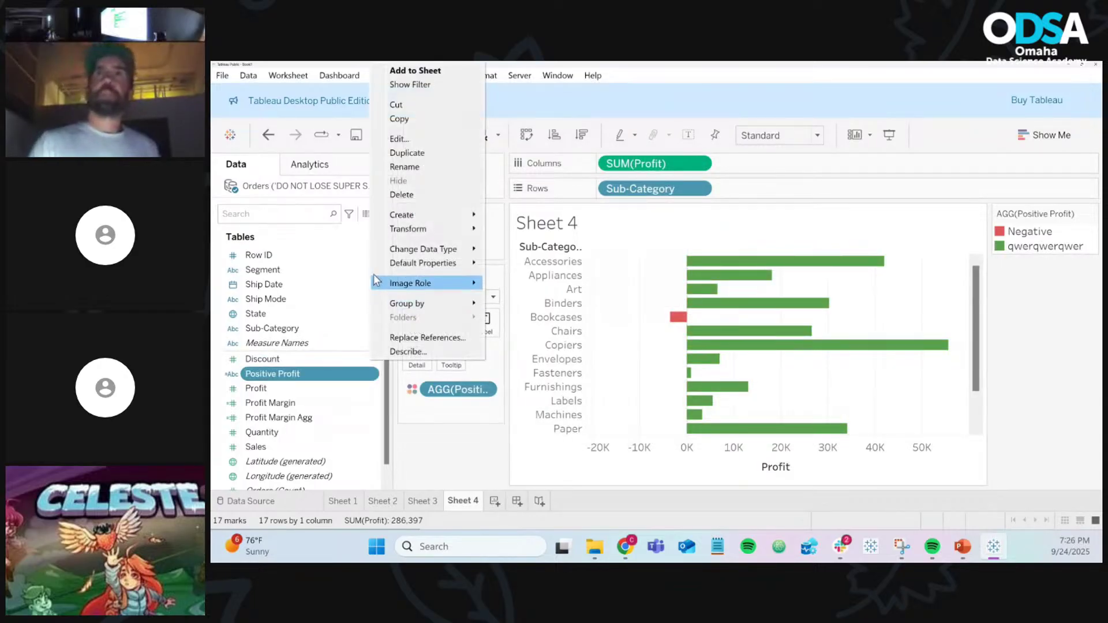
left_click(398, 139)
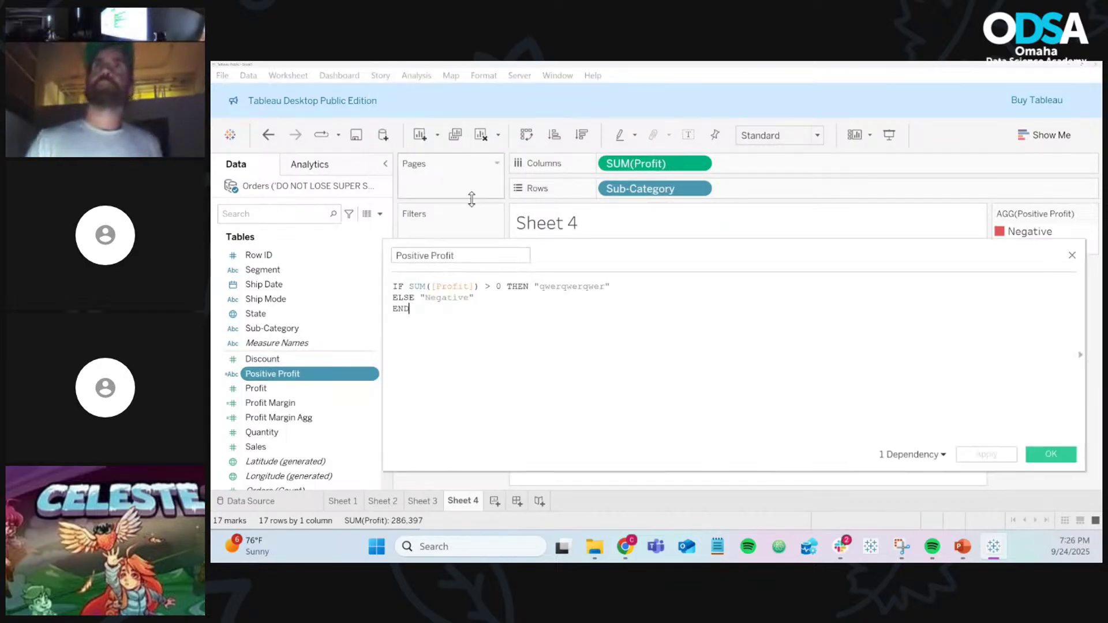
double_click(552, 287)
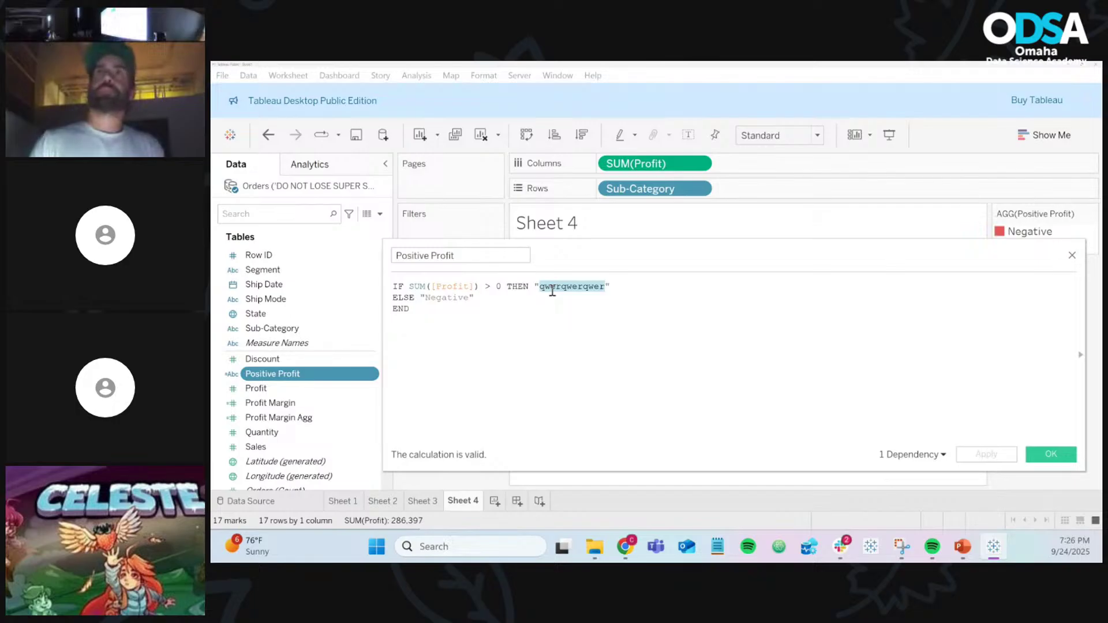
type("Positive")
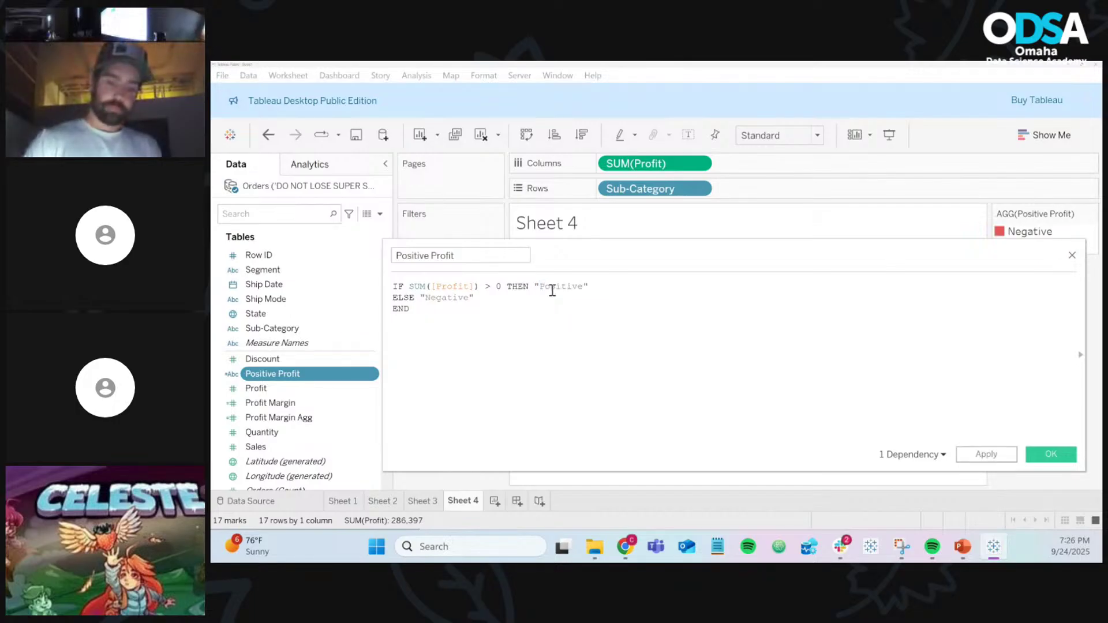
scroll(552, 290, "up", 3, "ctrl")
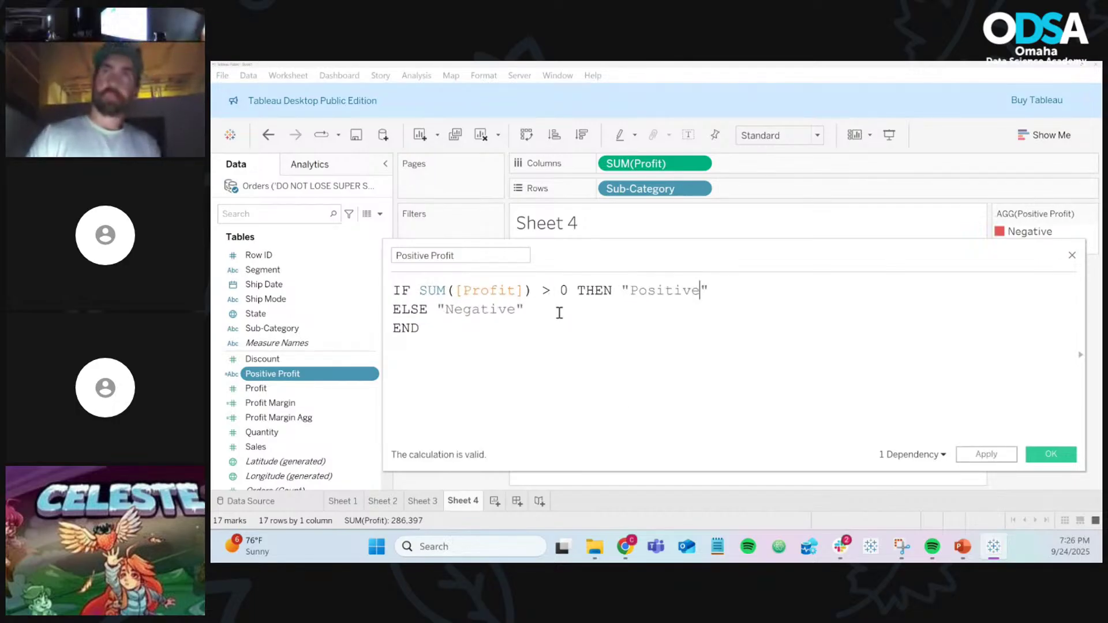
left_click(984, 455)
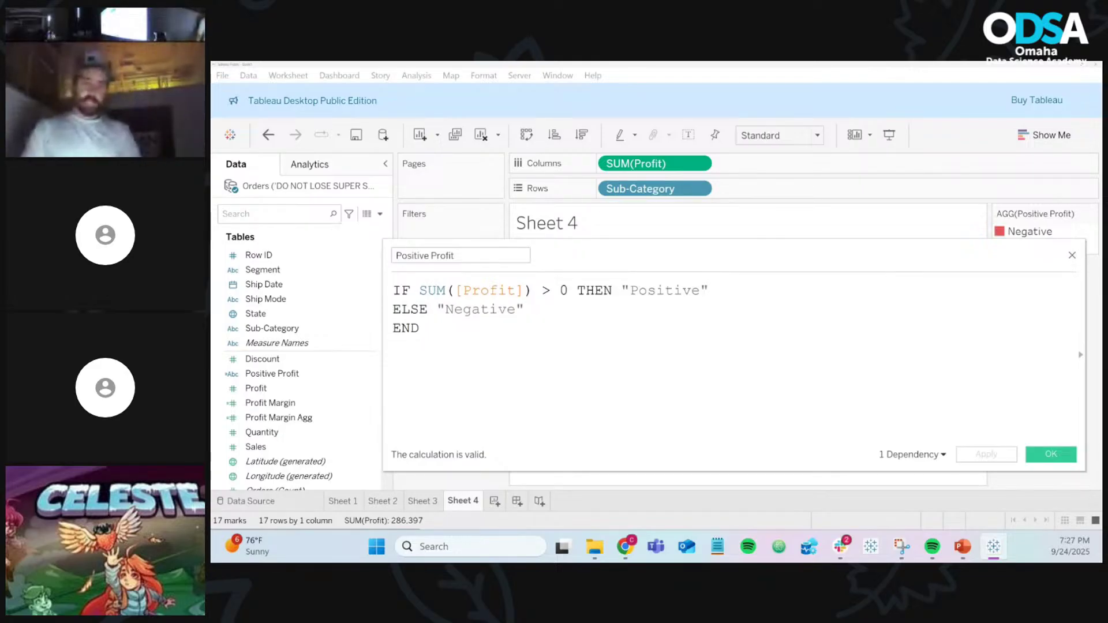
key("alt+Tab")
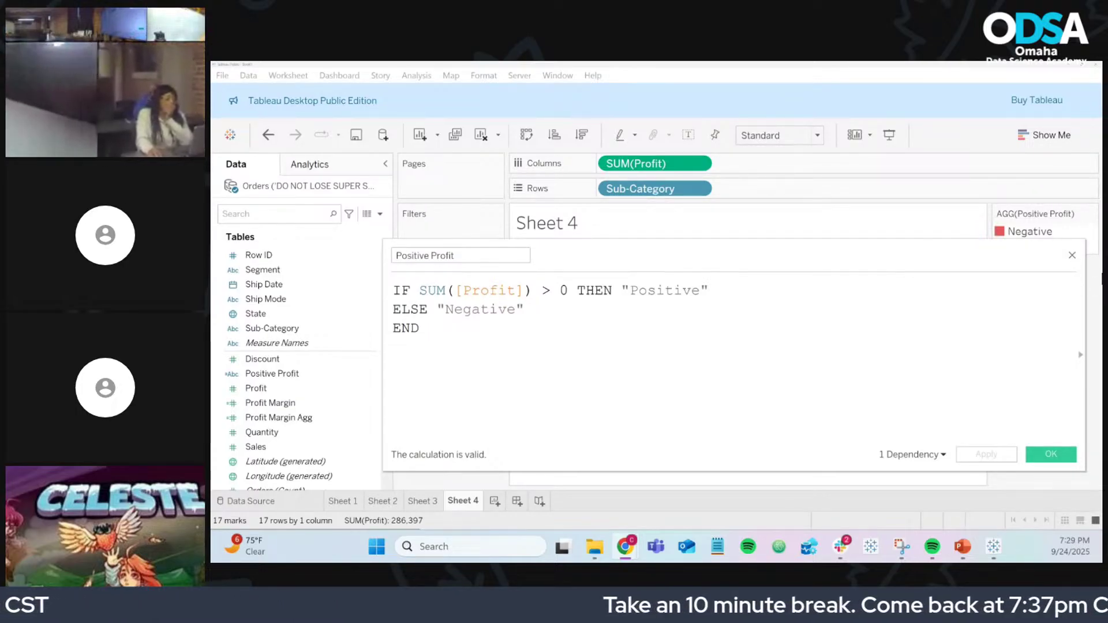
Step: Close the Positive Profit editor and return to Sheet 3's Sales chart
left_click(1071, 254)
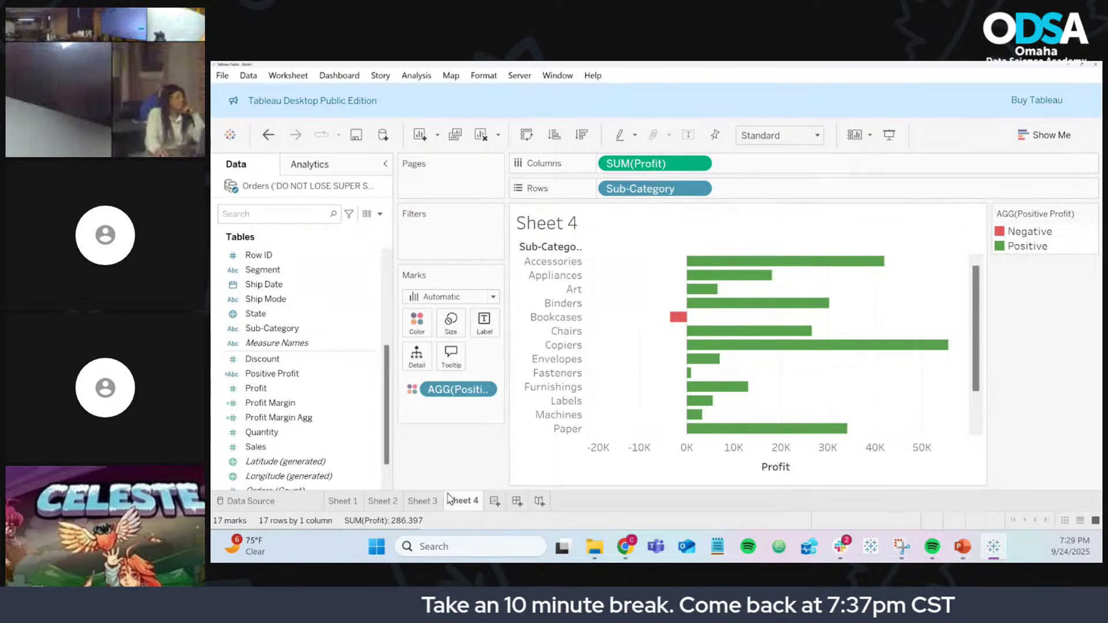
left_click(423, 500)
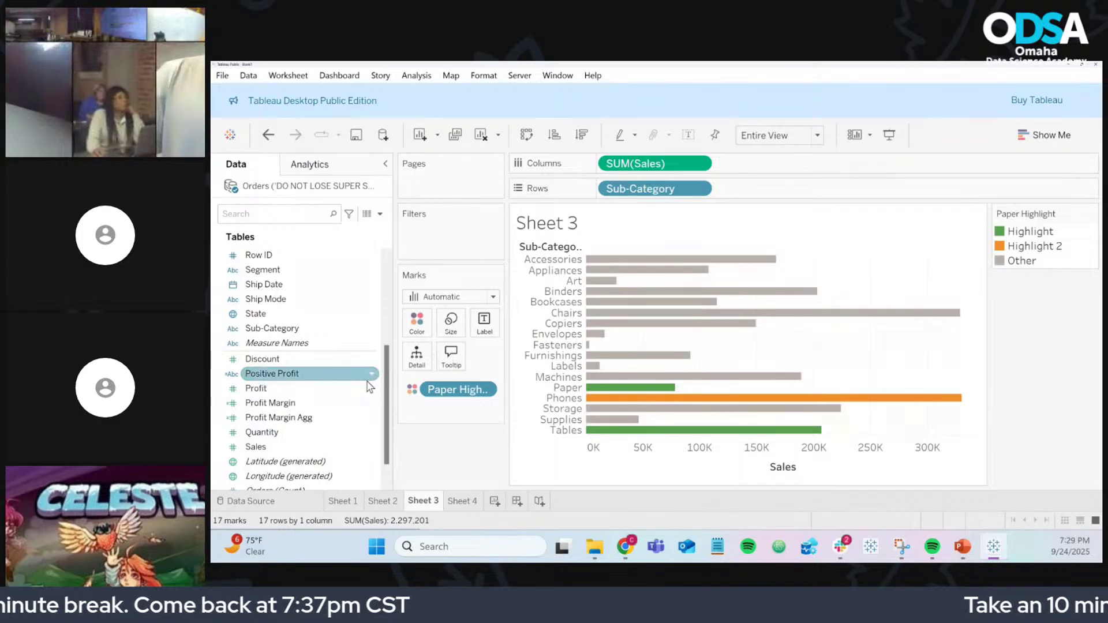
Step: Change Paper Highlight's THEN result from "Highlight" to [Sub-Category] and close the editor
scroll(360, 314, "up", 2)
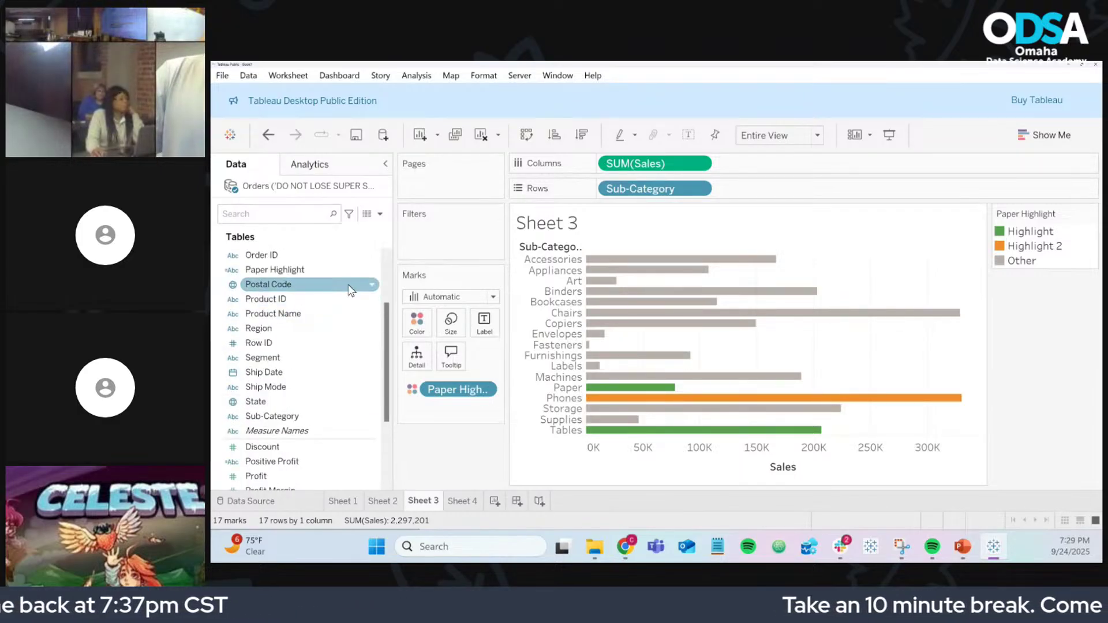
right_click(372, 271)
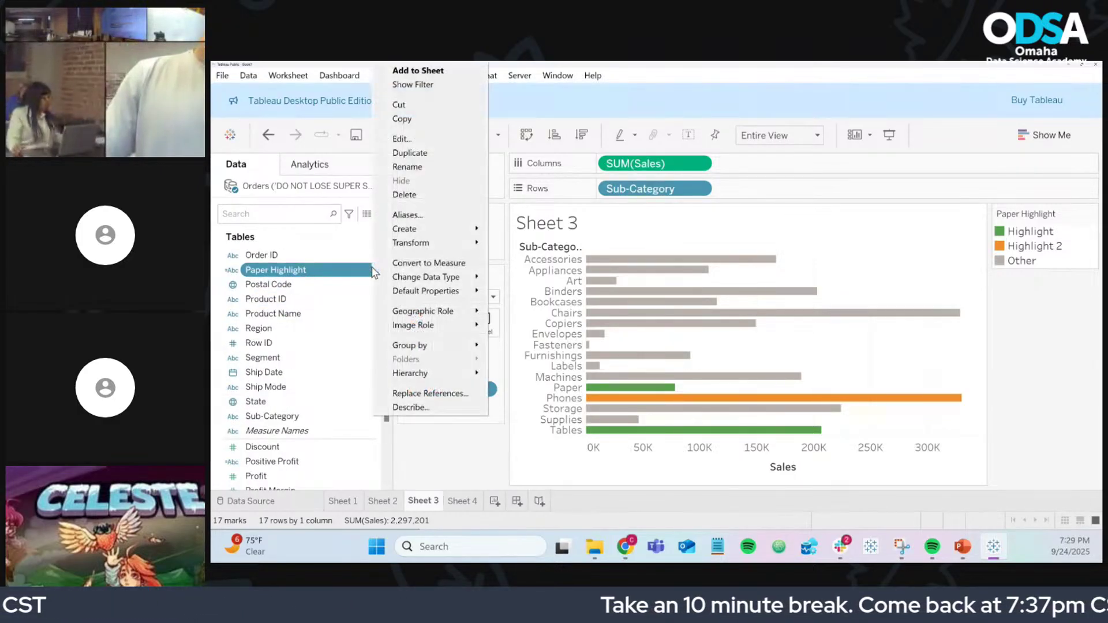
left_click(428, 144)
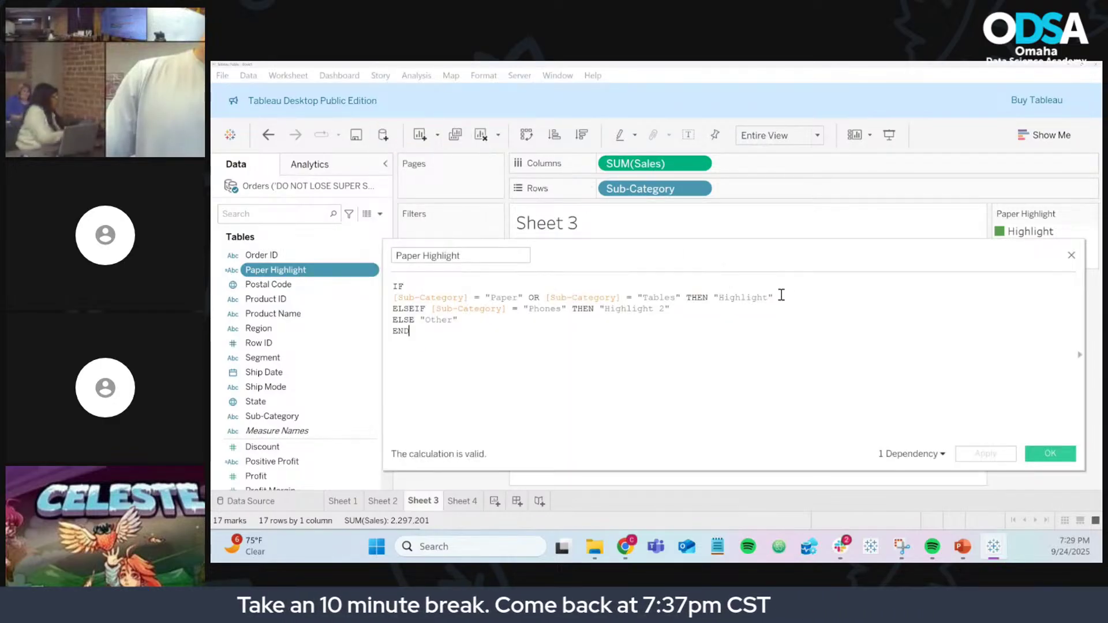
left_click_drag(787, 297, 708, 300)
key("BackSpace")
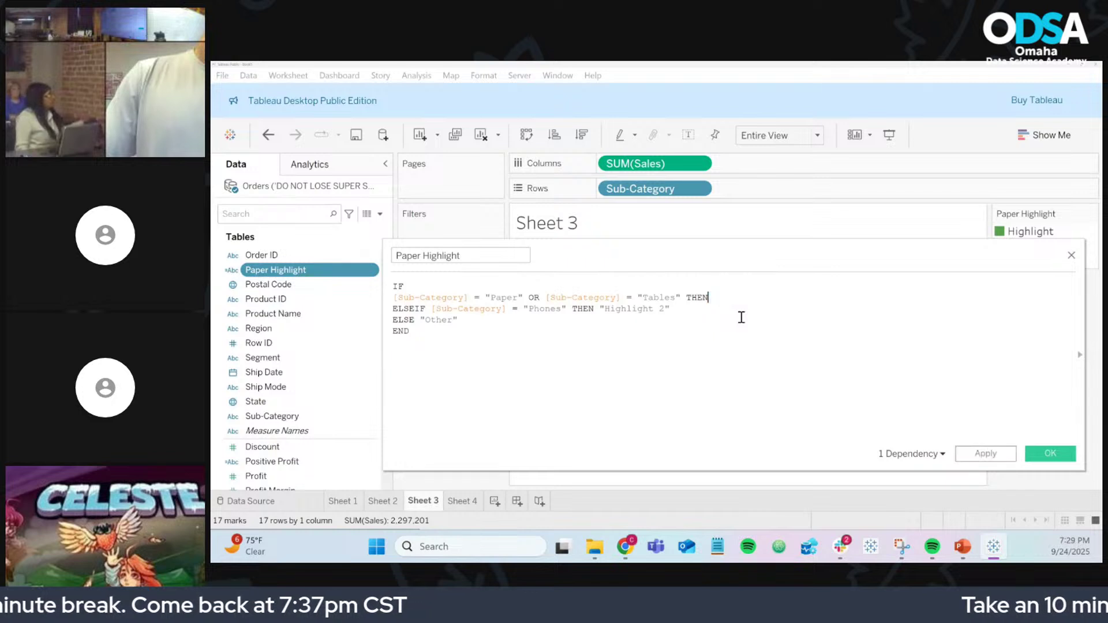
type("sub")
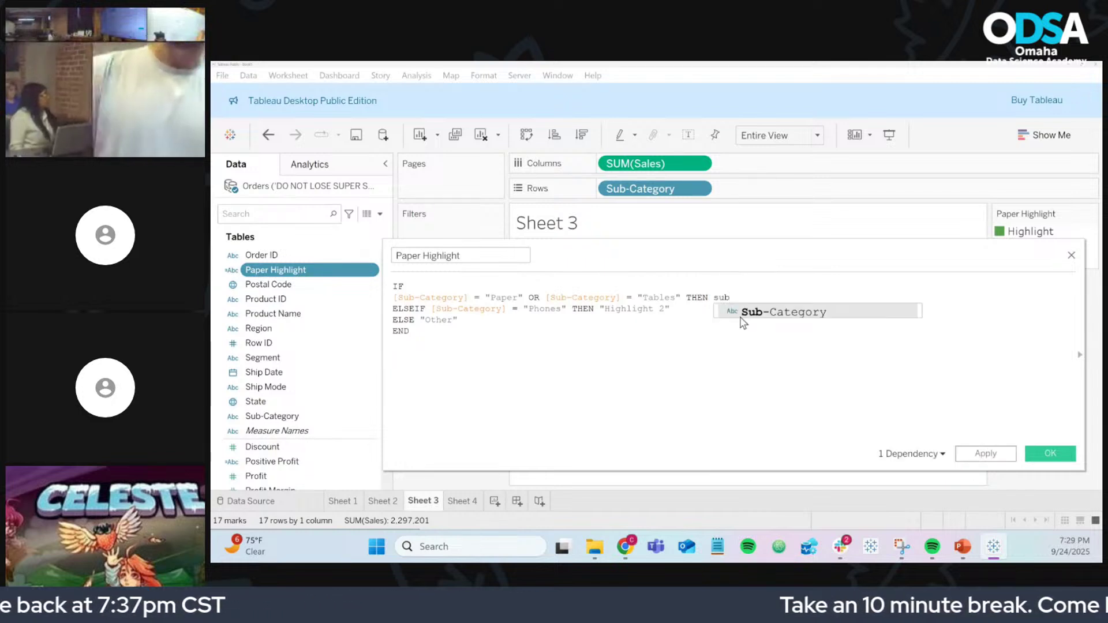
left_click(741, 315)
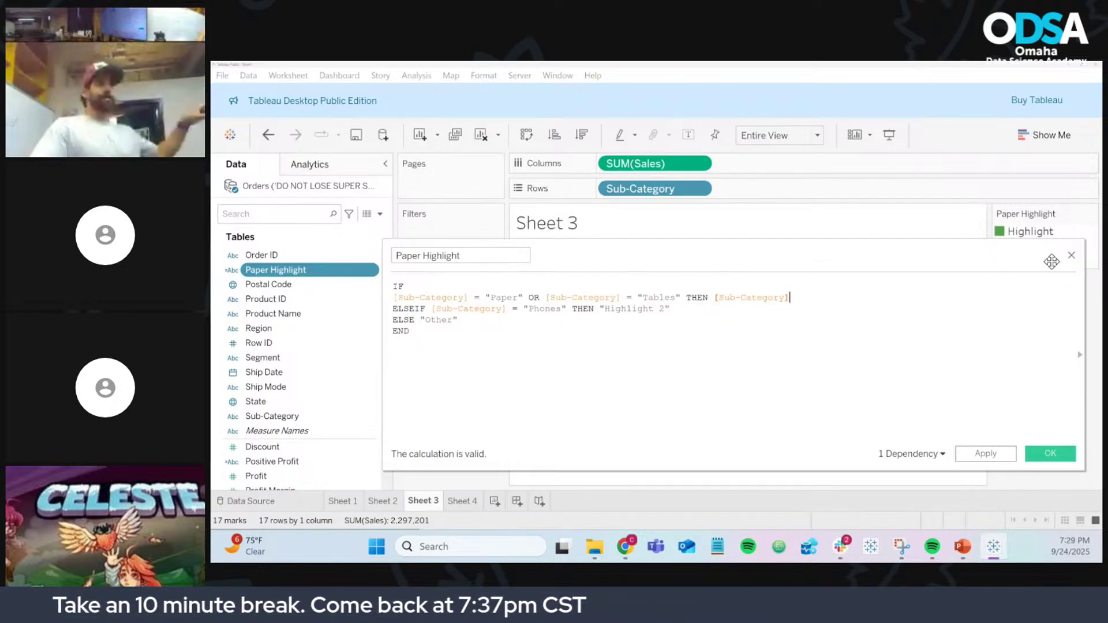
left_click(1071, 256)
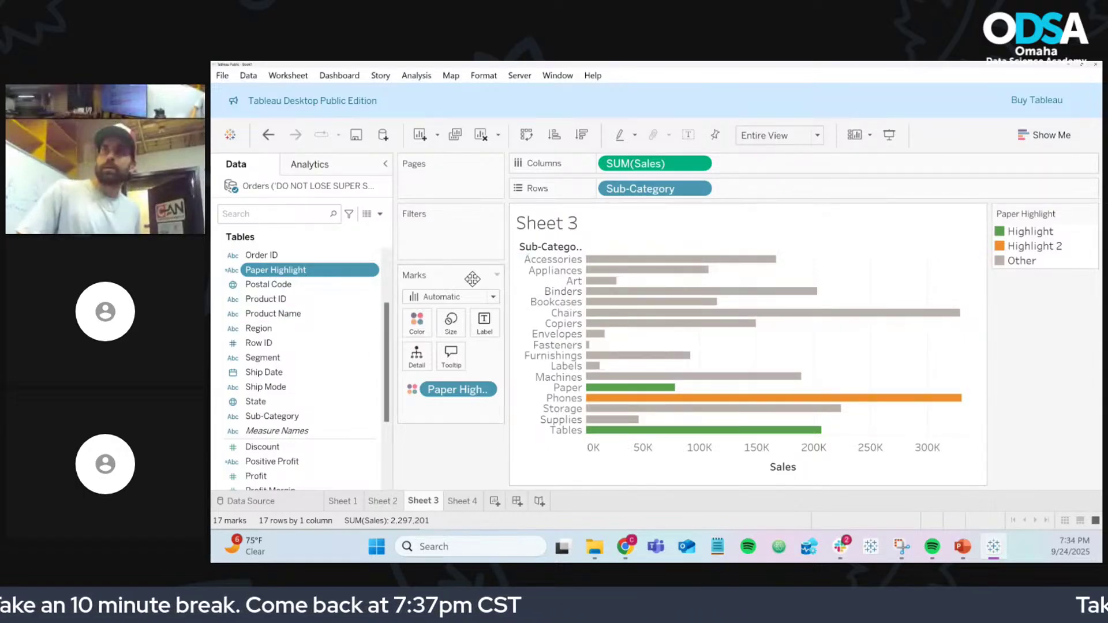
Step: Reopen Paper Highlight's editor, move and narrow it, and toggle the function reference list
right_click(375, 271)
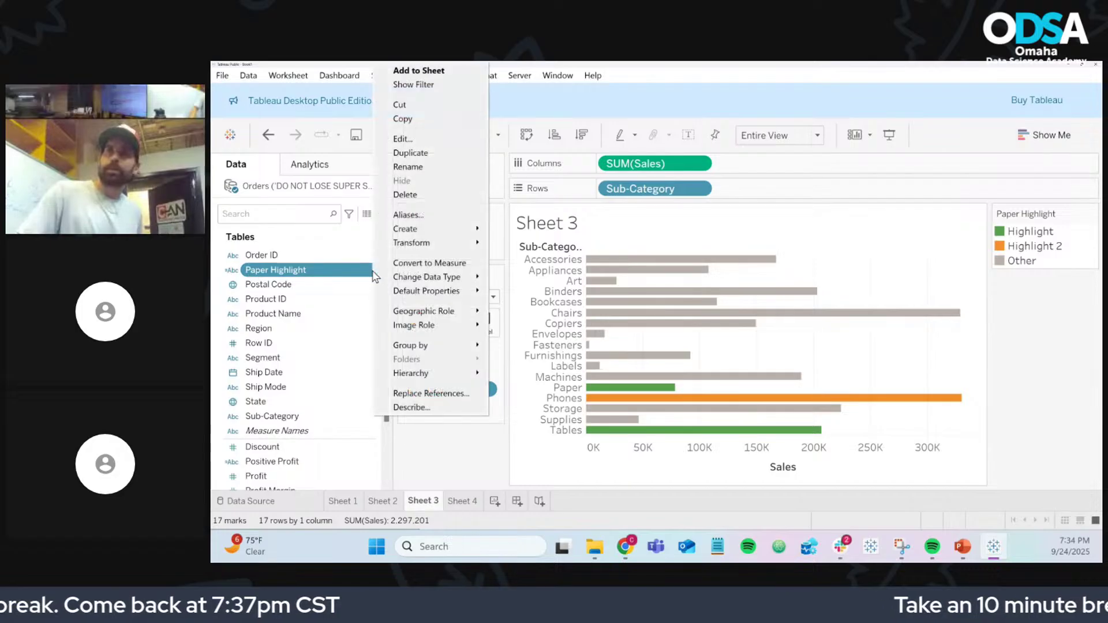
left_click(403, 139)
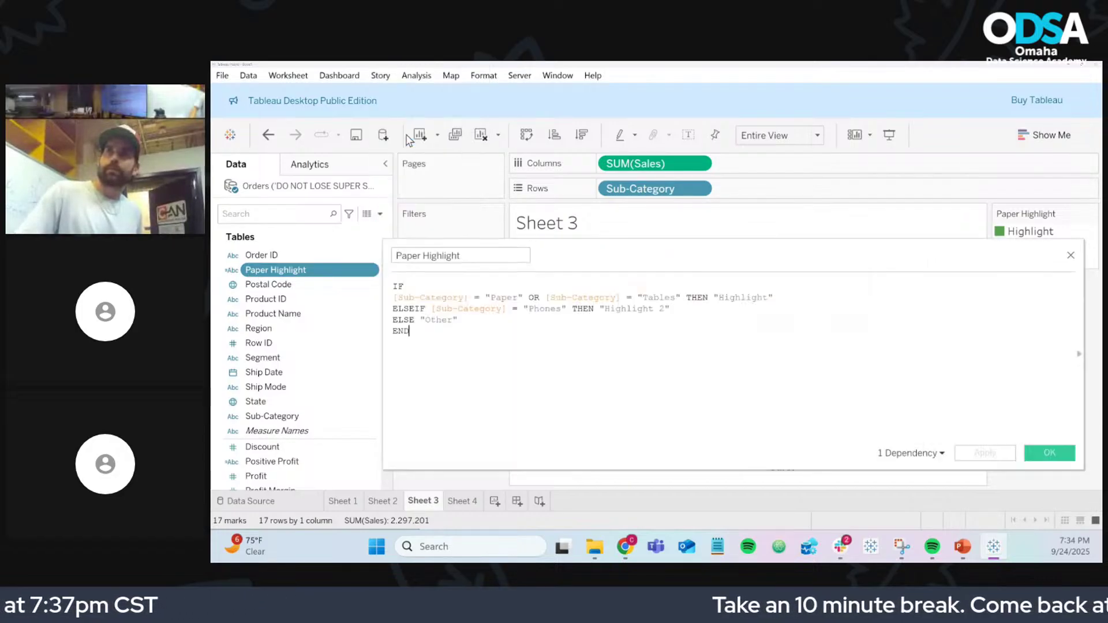
left_click_drag(928, 254, 863, 230)
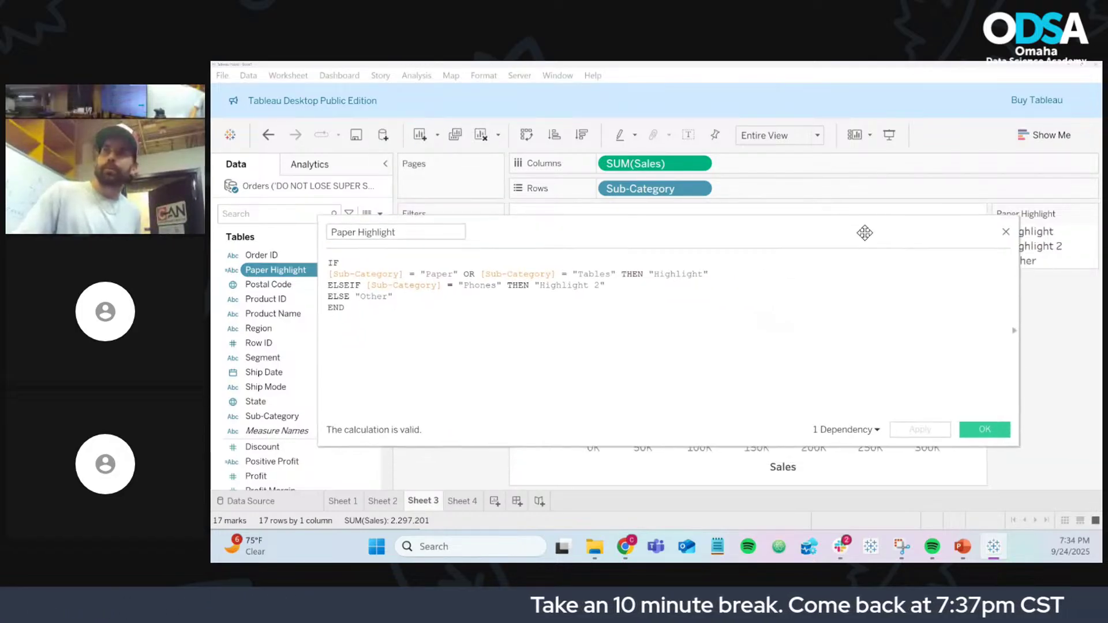
left_click_drag(1018, 292, 759, 290)
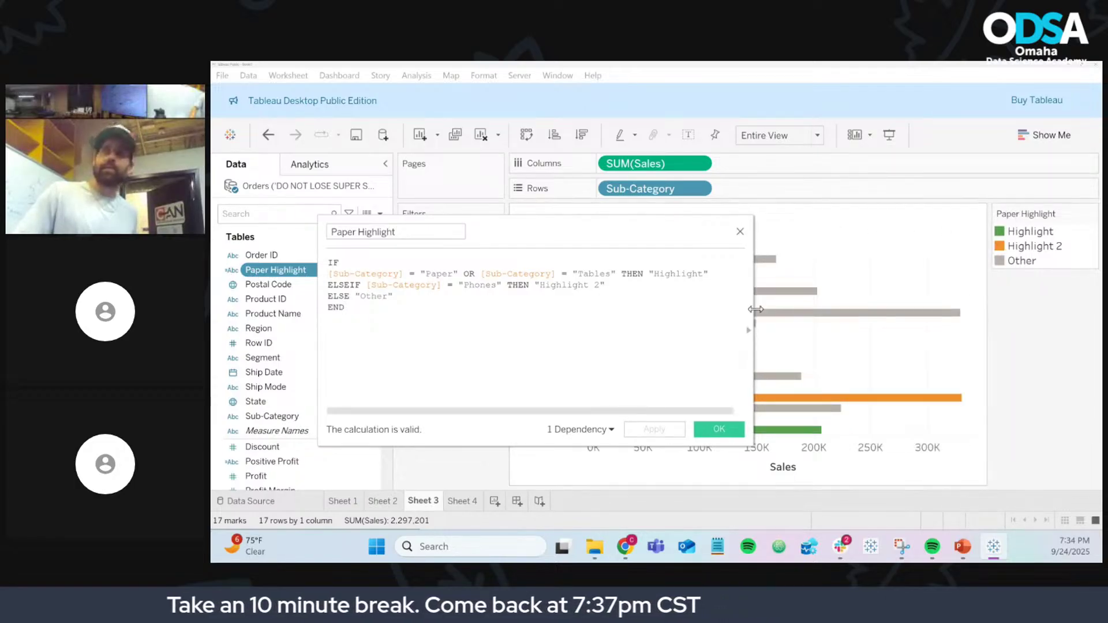
left_click(749, 319)
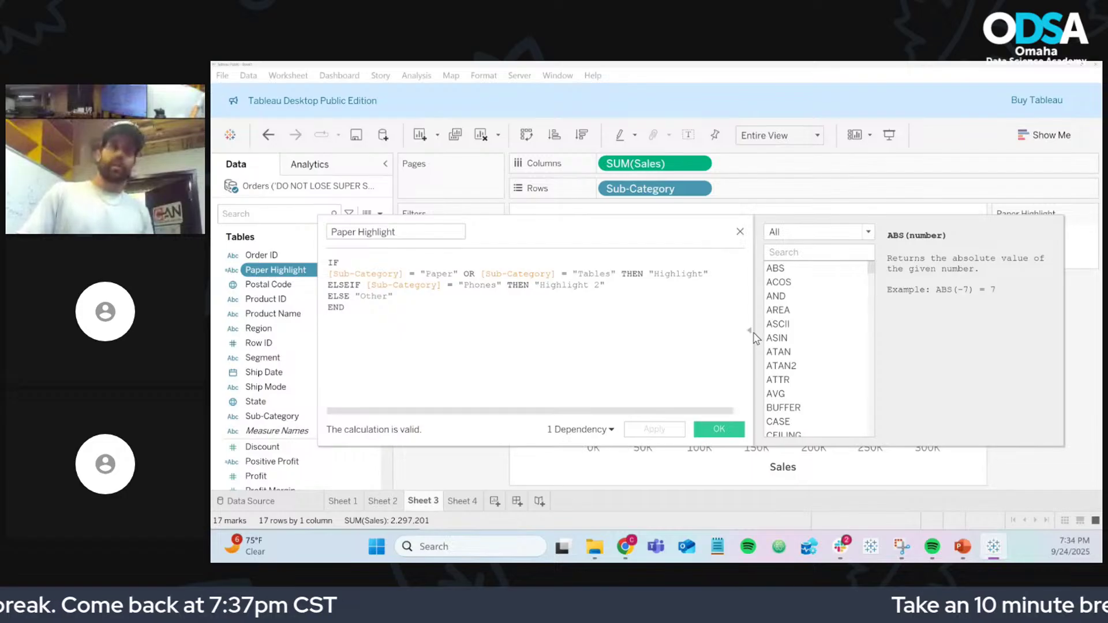
left_click(750, 332)
Step: Reopen the function reference, search it for 'isme', then clear the search to list all functions
left_click(751, 333)
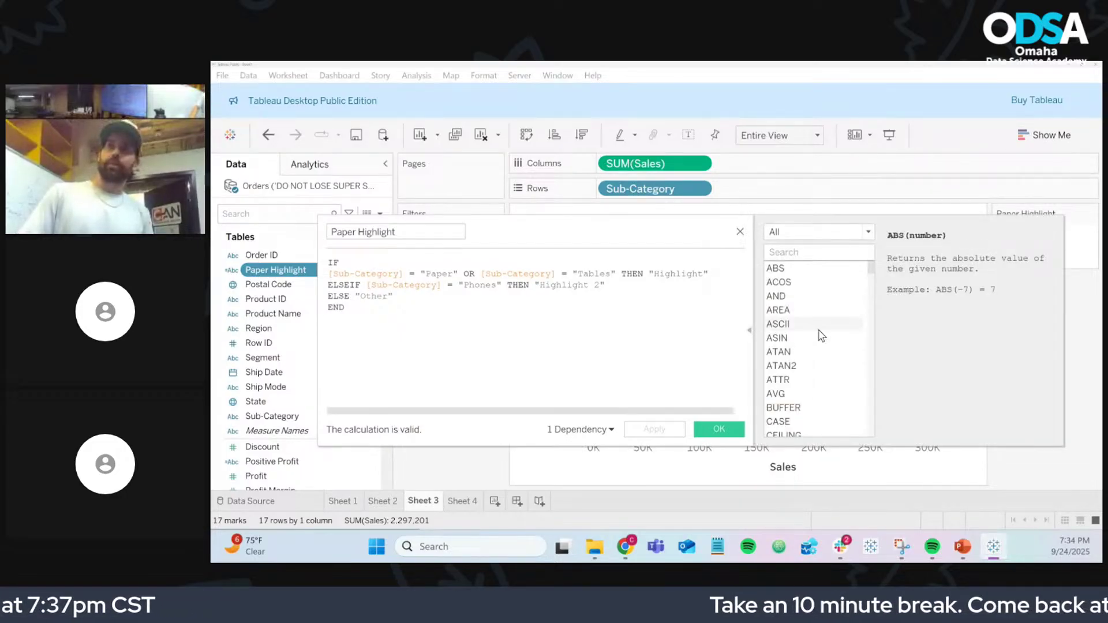
scroll(829, 336, "down", 20)
scroll(829, 336, "down", 15)
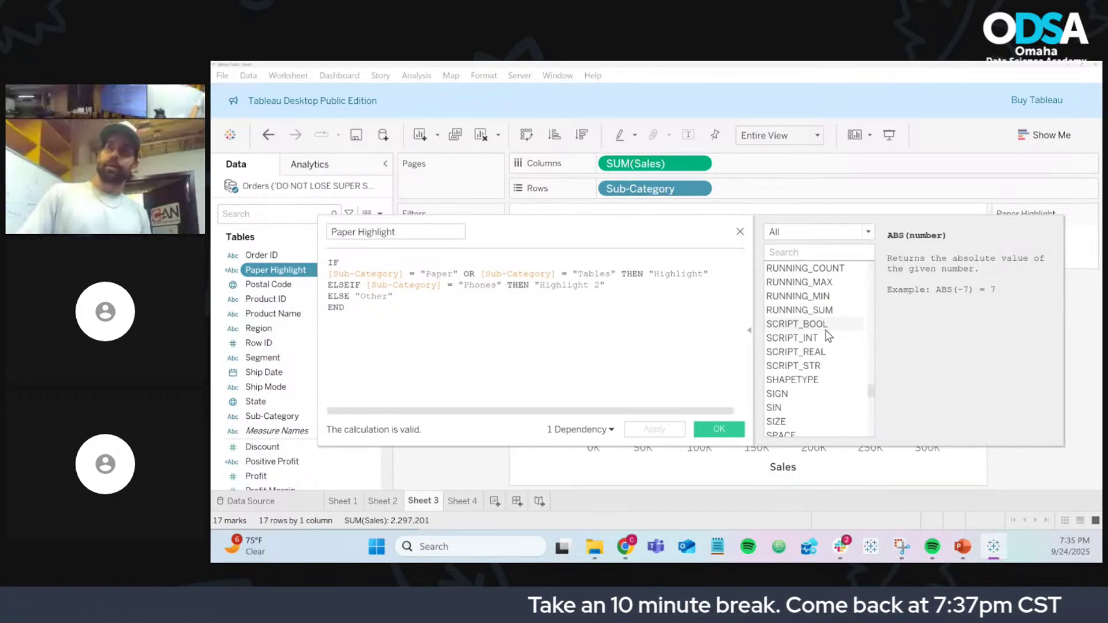
scroll(828, 337, "up", 20)
scroll(827, 334, "up", 5)
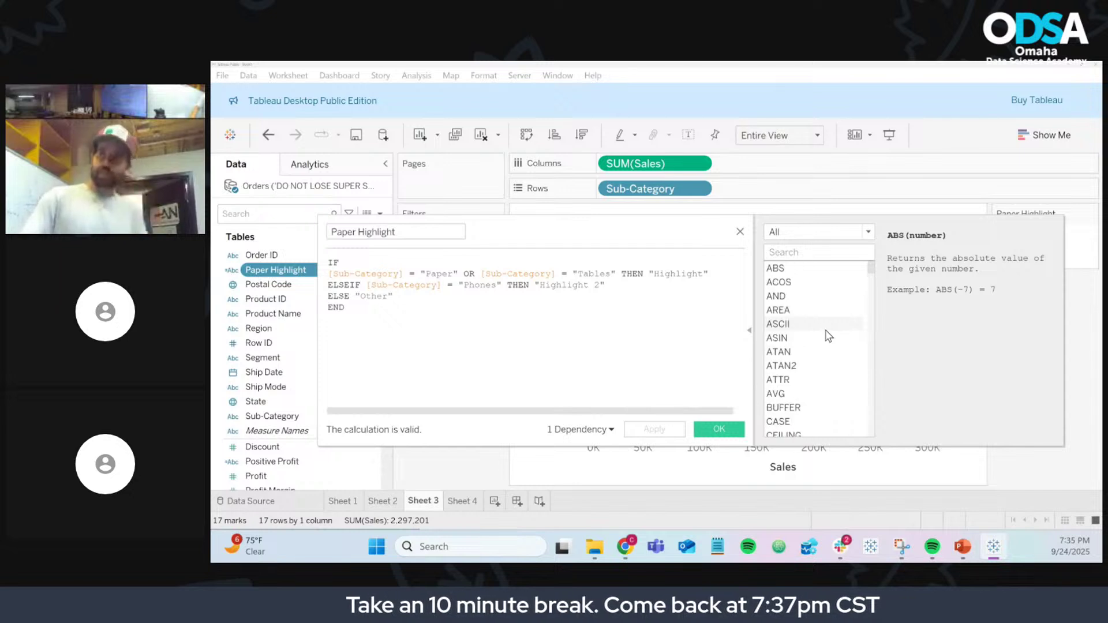
left_click(792, 249)
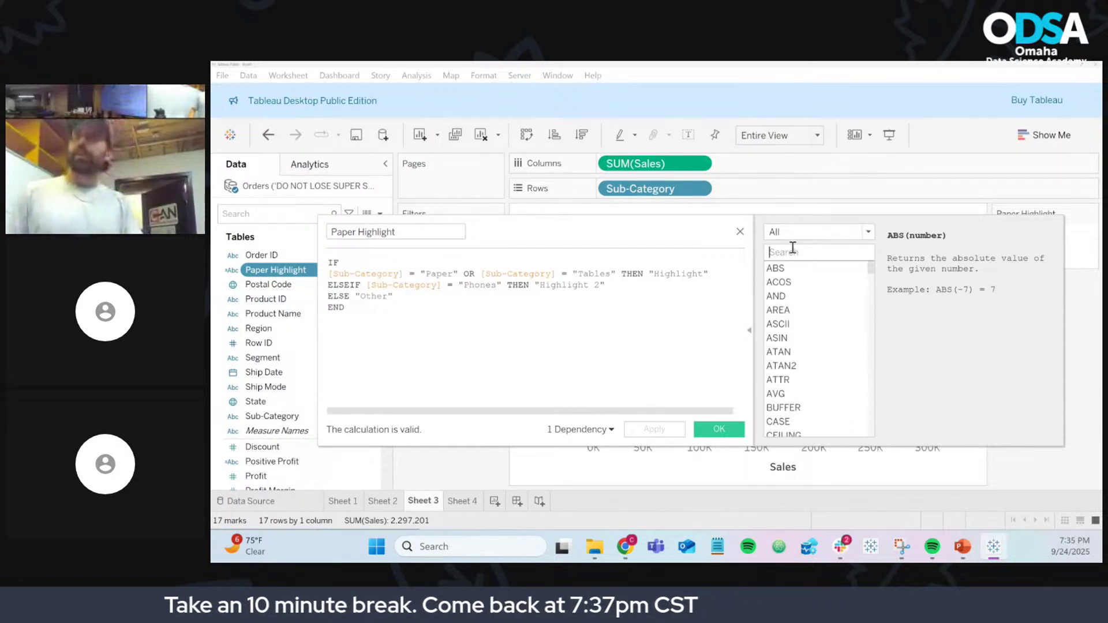
type("isme")
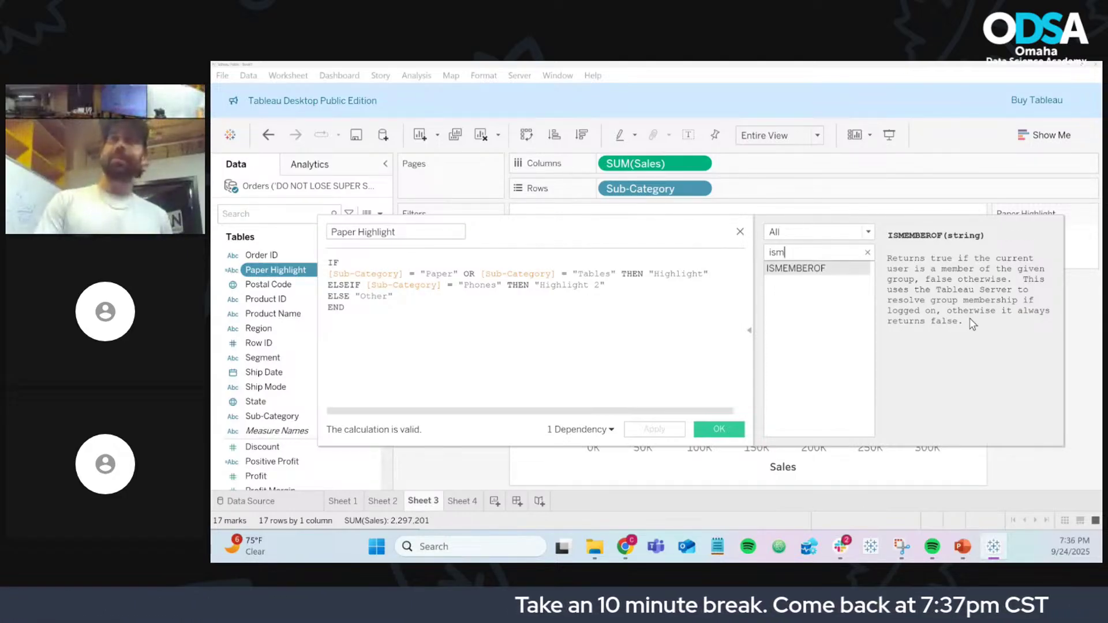
key("BackSpace")
key("BackSpace")
key("BackSpace")
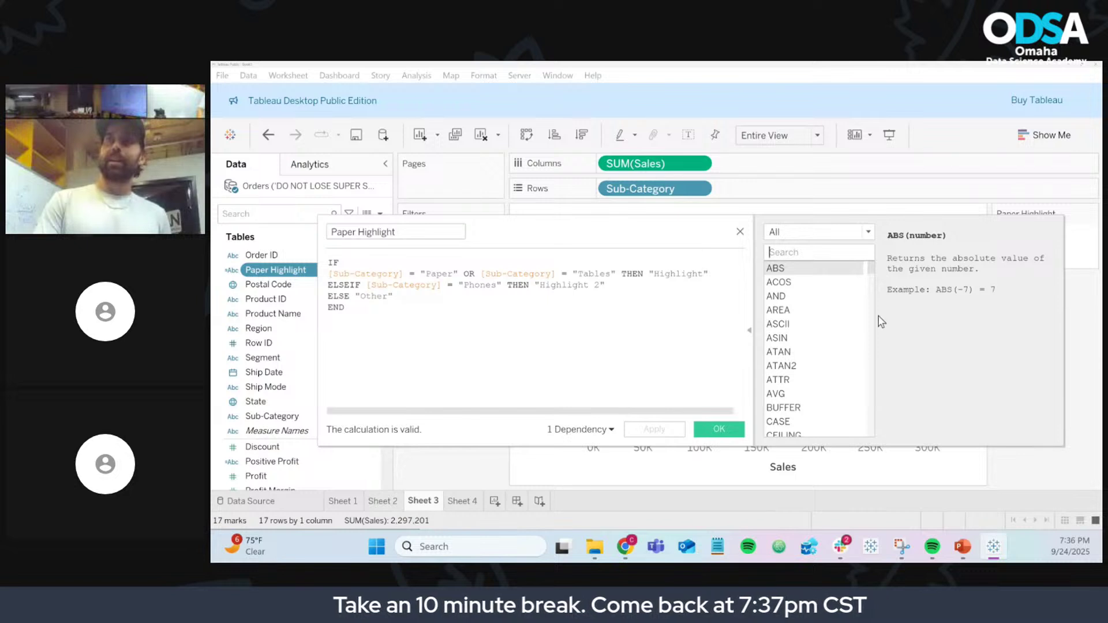
Step: Read the reference descriptions of ISOQUARTER and LENGTH
scroll(829, 355, "down", 3)
scroll(829, 354, "down", 10)
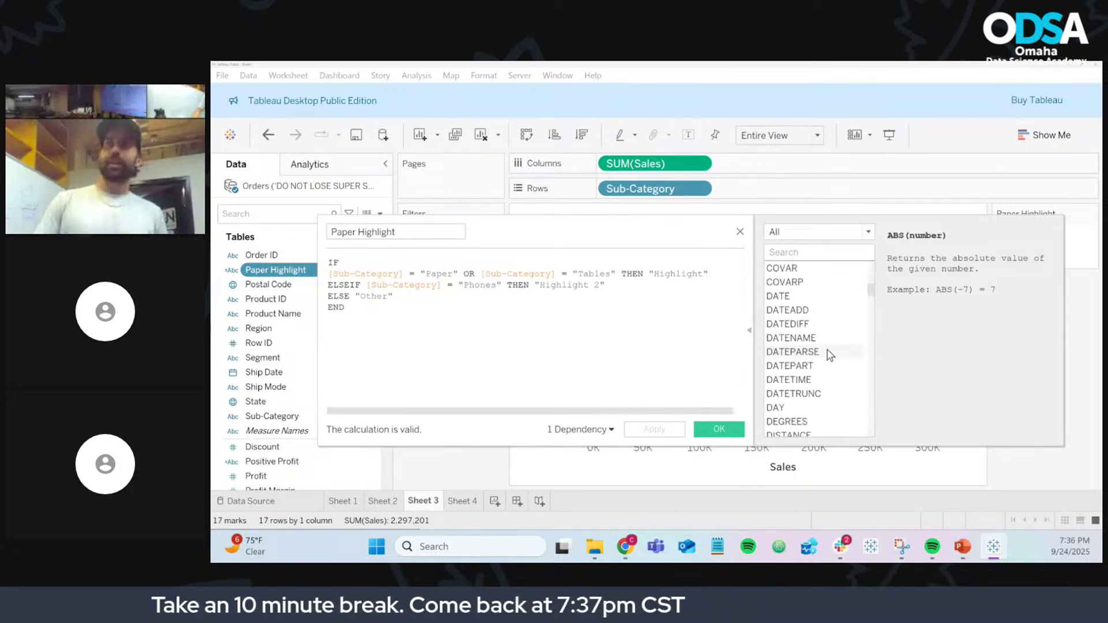
scroll(829, 355, "down", 2)
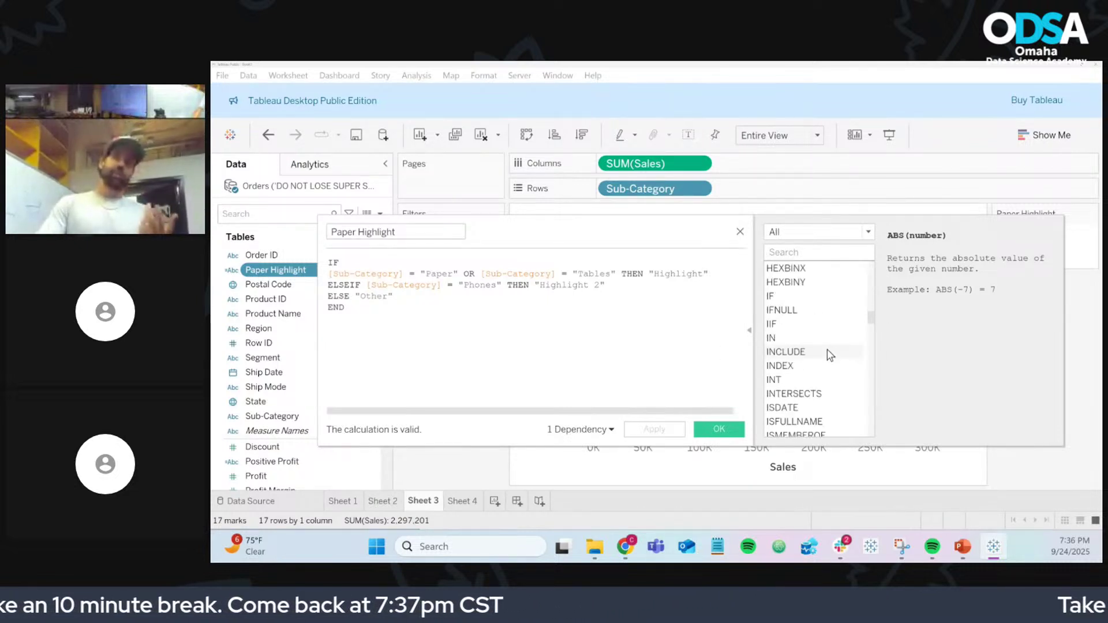
scroll(829, 355, "down", 4)
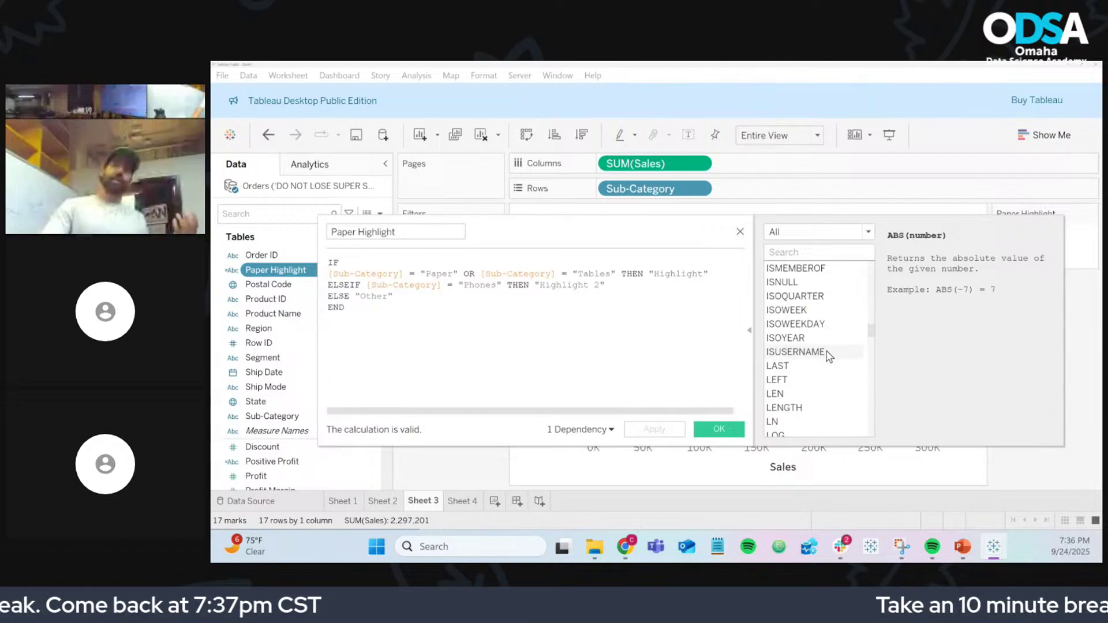
left_click(811, 296)
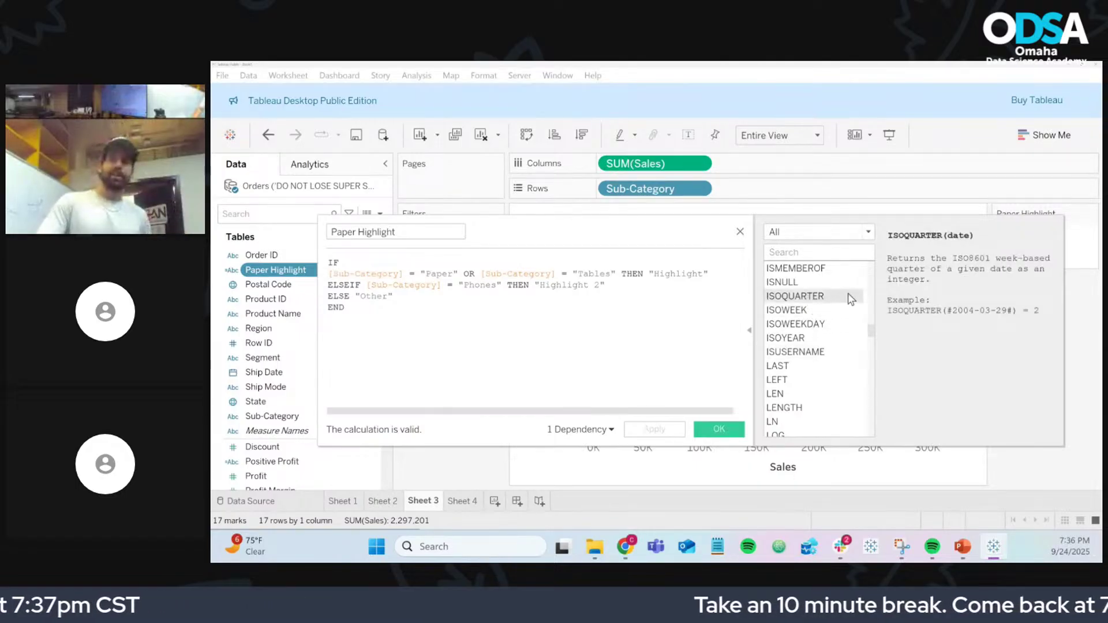
scroll(792, 352, "down", 2)
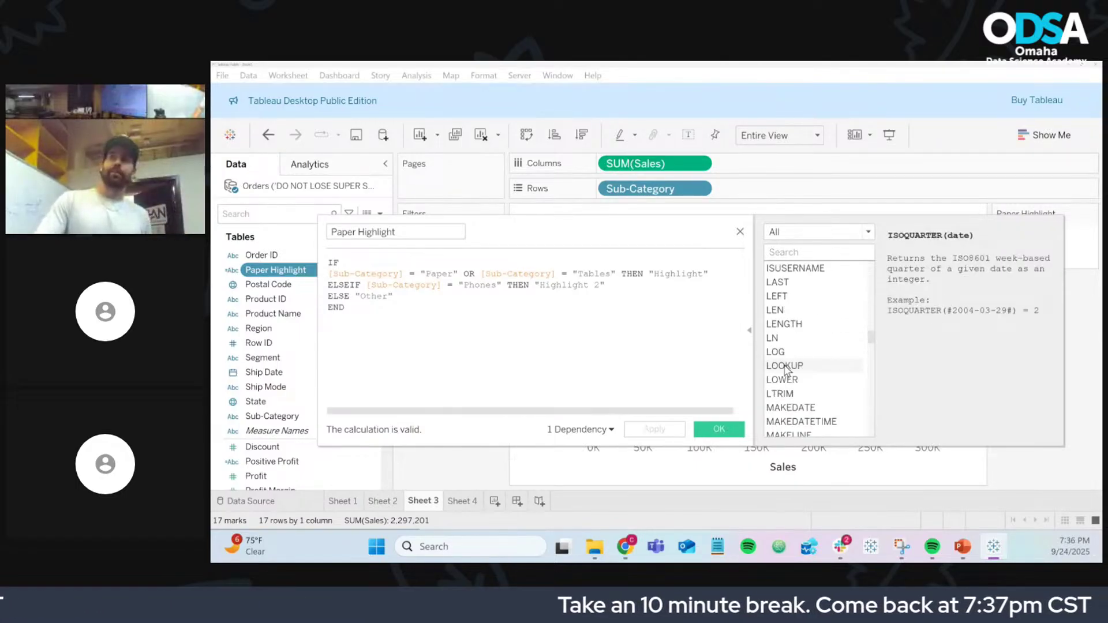
left_click(795, 324)
scroll(796, 329, "down", 1)
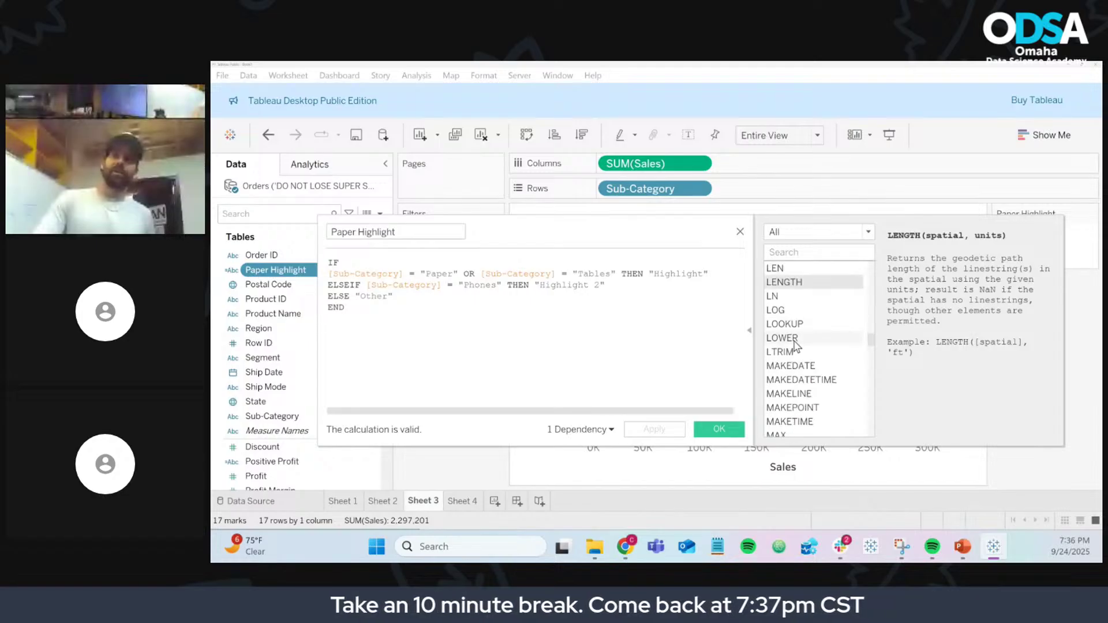
scroll(797, 334, "down", 1)
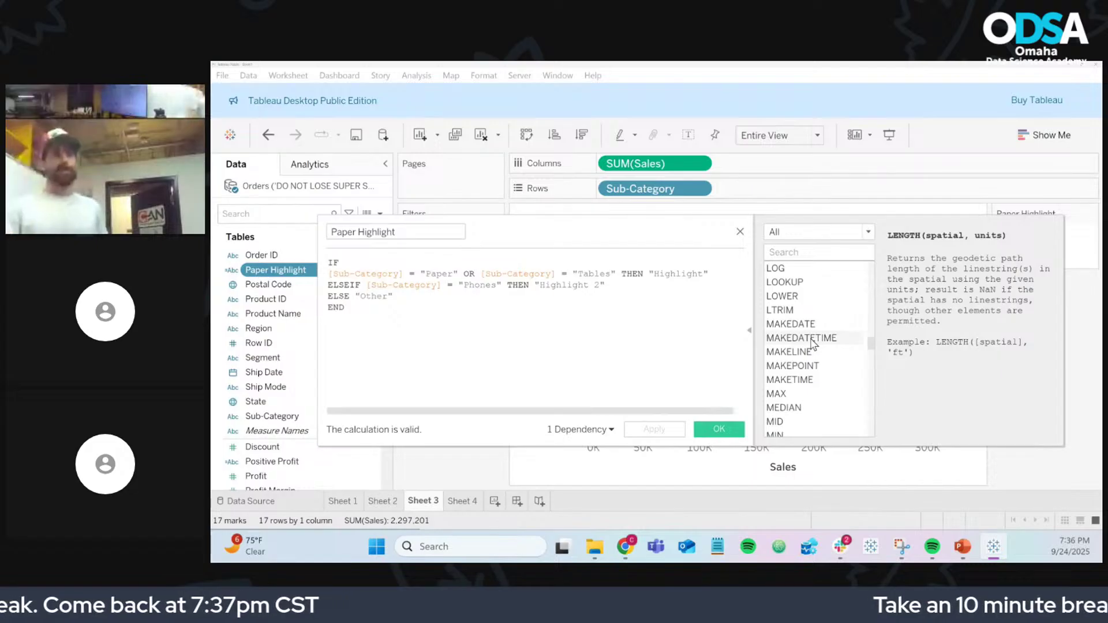
Step: Read the descriptions of MAKEDATETIME, MIN, the next model extension function and OR
left_click(812, 339)
scroll(814, 349, "down", 2)
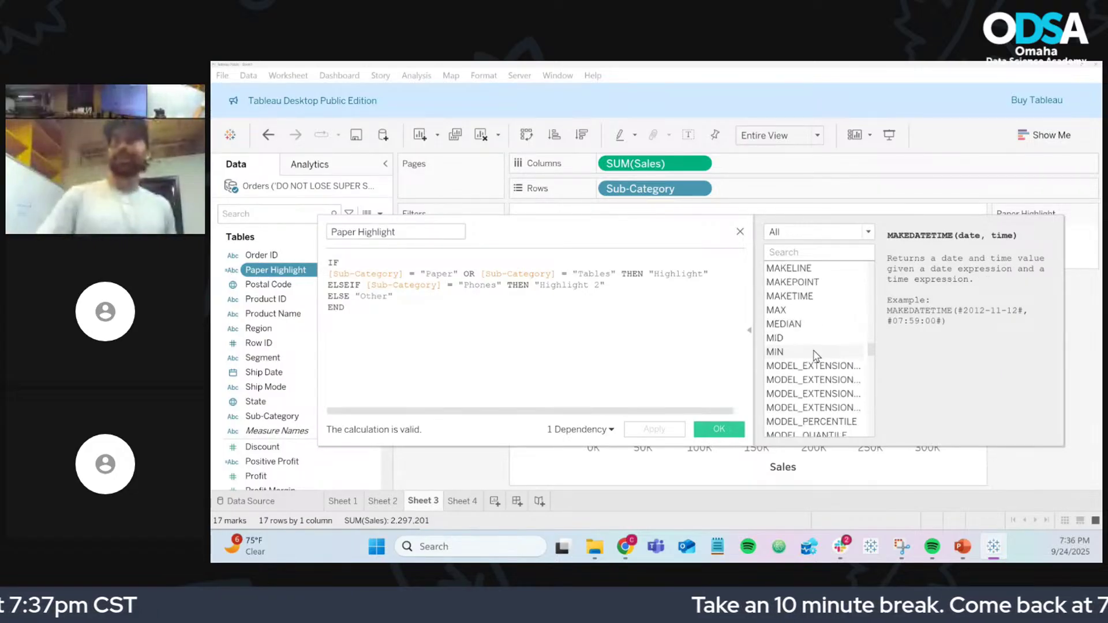
left_click(816, 353)
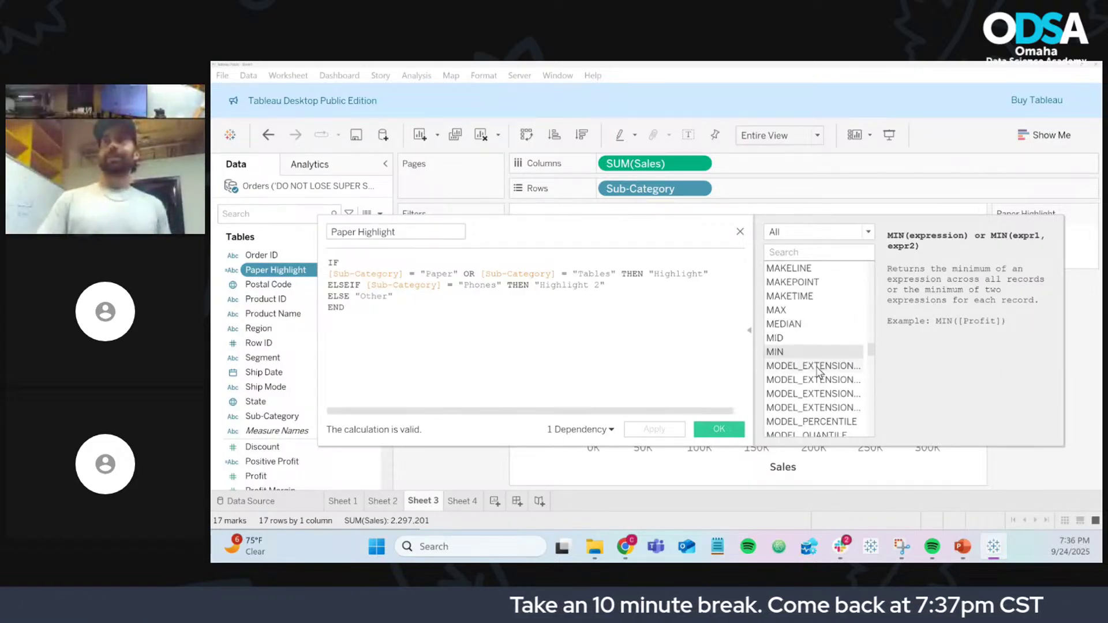
left_click(819, 368)
scroll(818, 371, "down", 3)
left_click(819, 371)
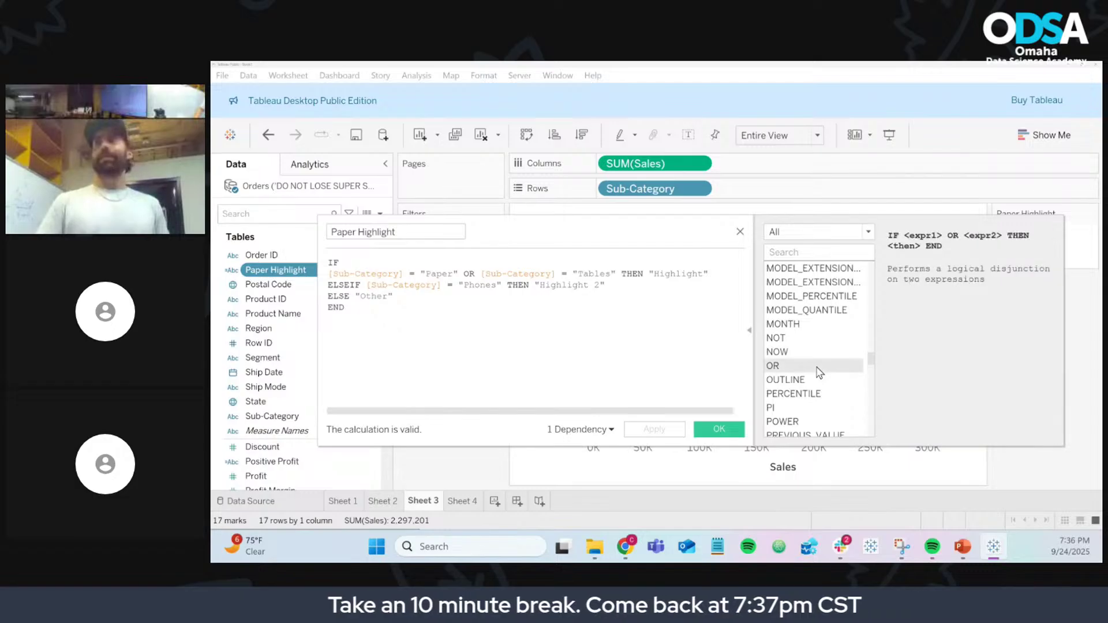
scroll(819, 372, "down", 1)
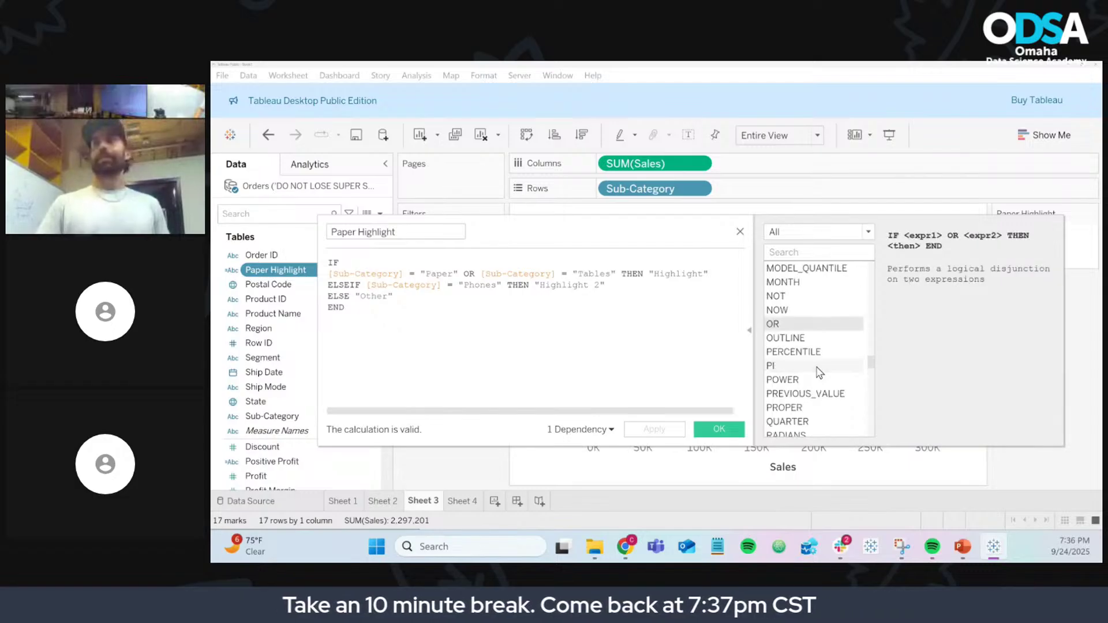
Step: Read the descriptions of OUTLINE, PERCENTILE and PI
left_click(782, 340)
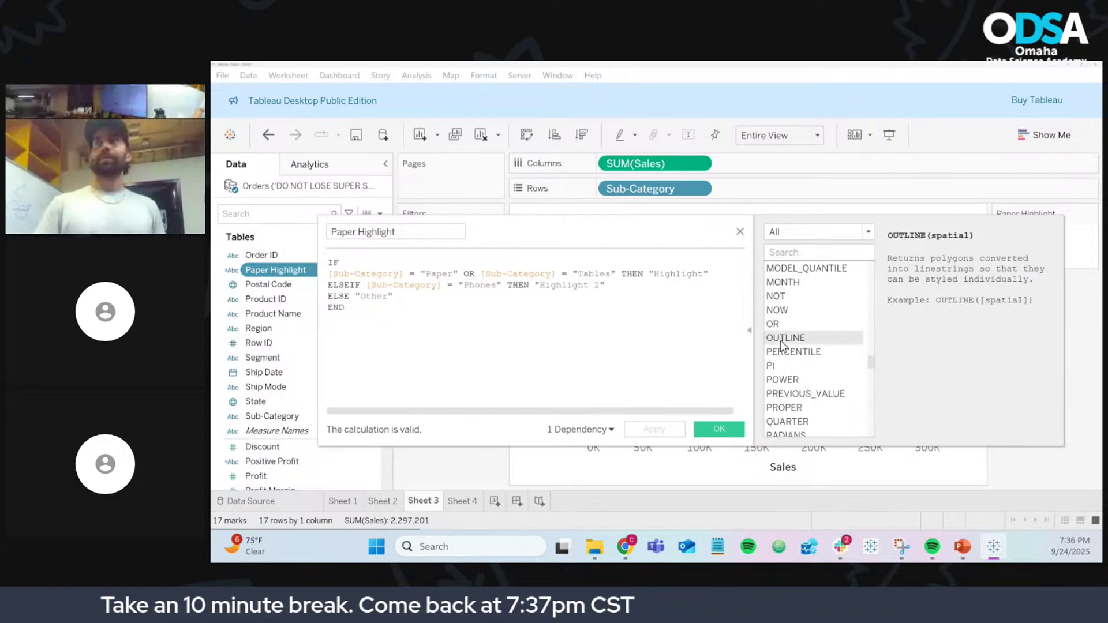
left_click(812, 353)
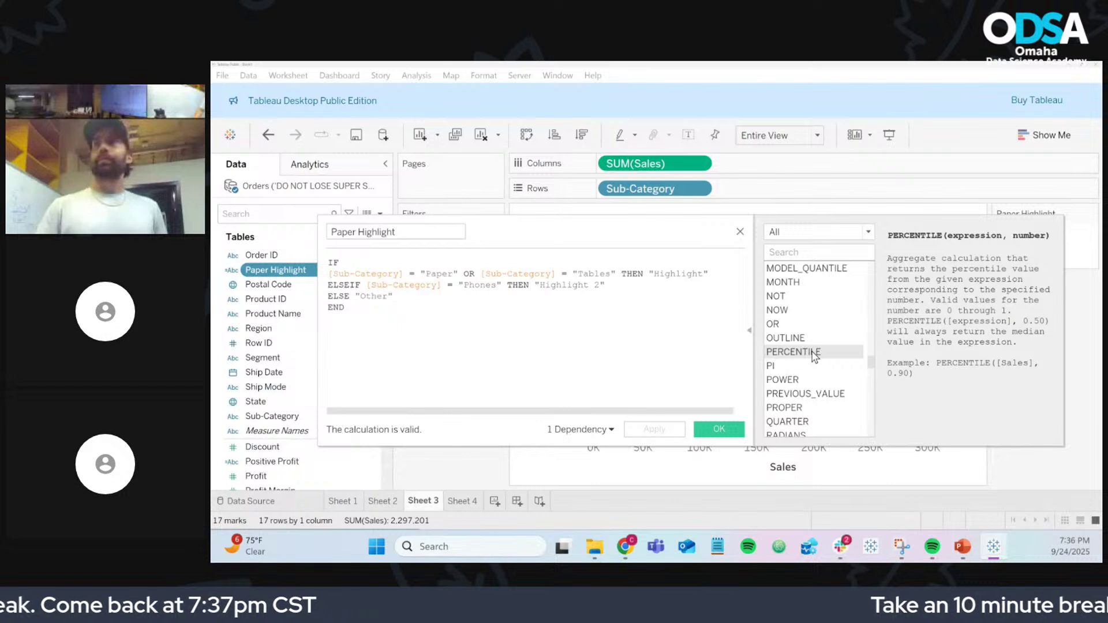
left_click(814, 367)
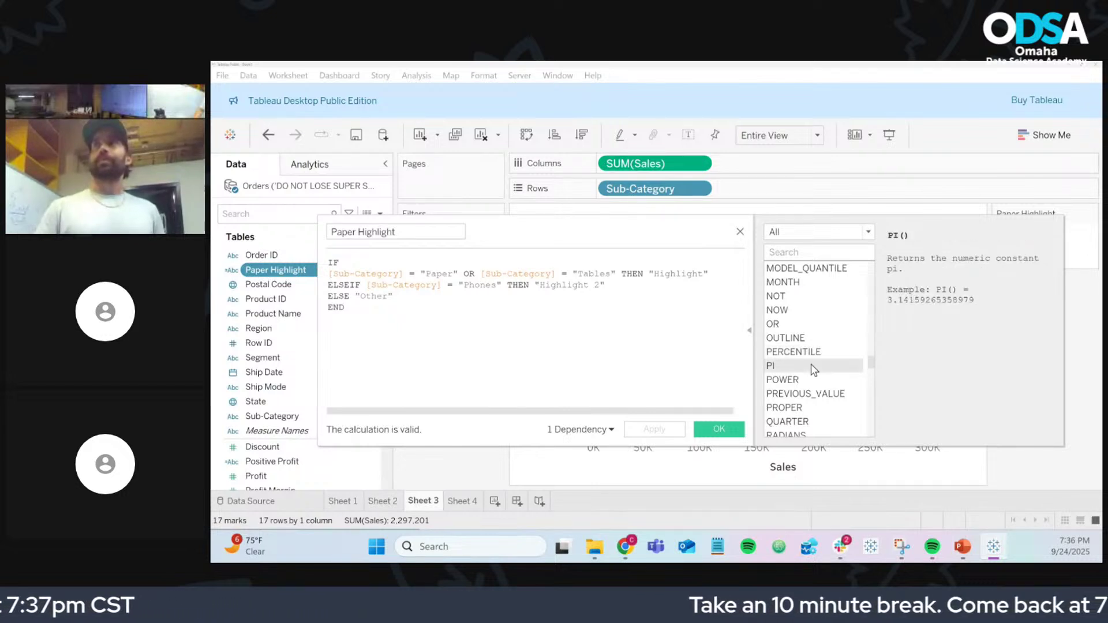
scroll(813, 369, "down", 1)
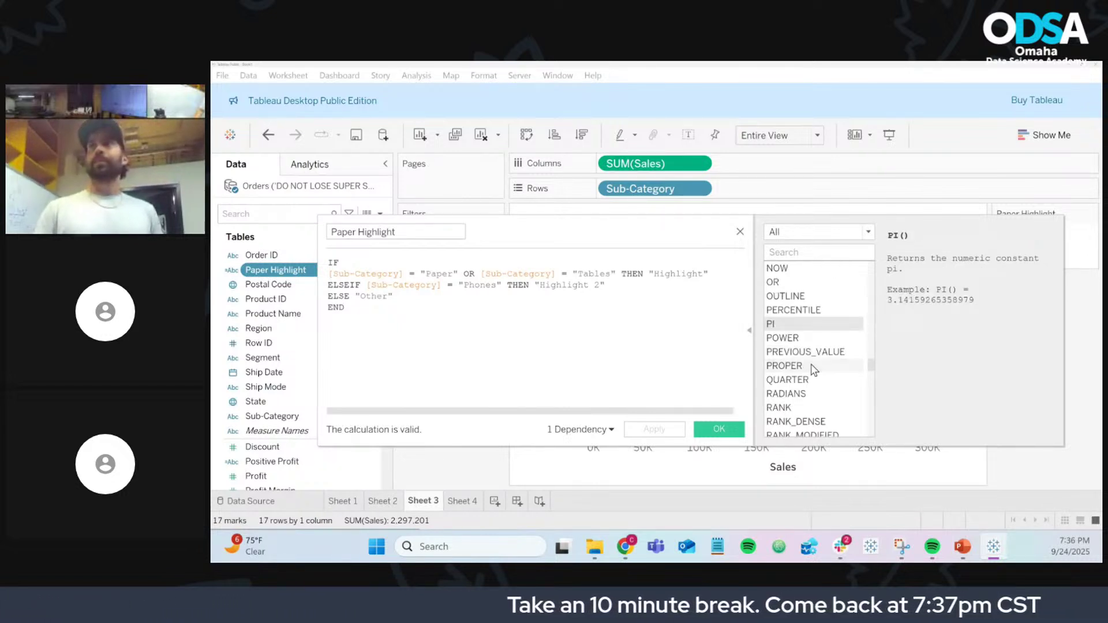
scroll(813, 370, "down", 1)
scroll(813, 369, "down", 5)
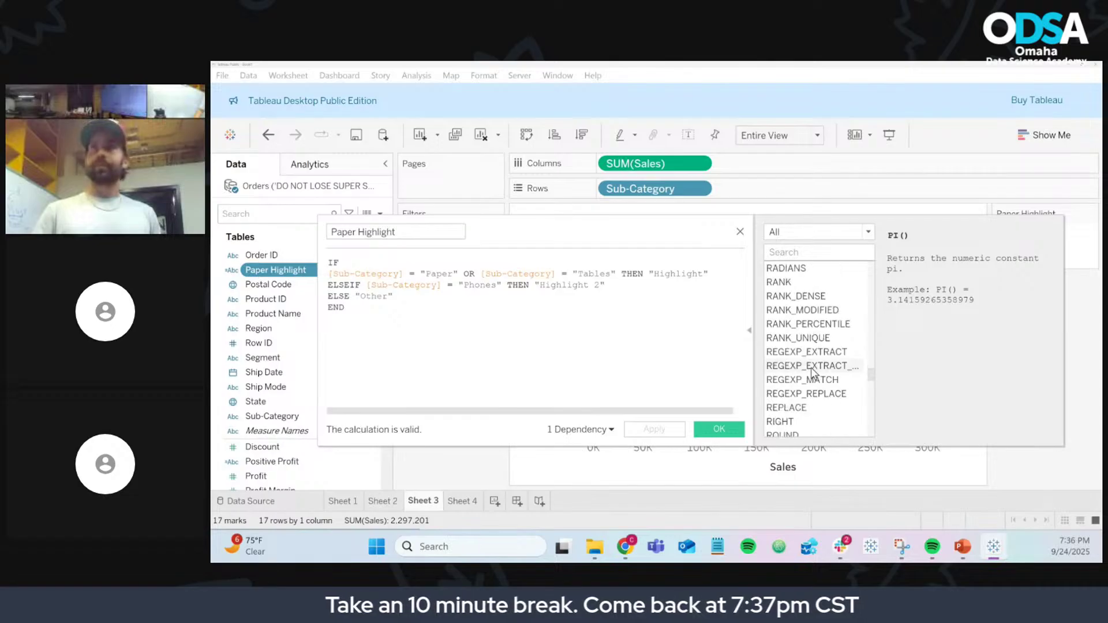
scroll(813, 372, "down", 2)
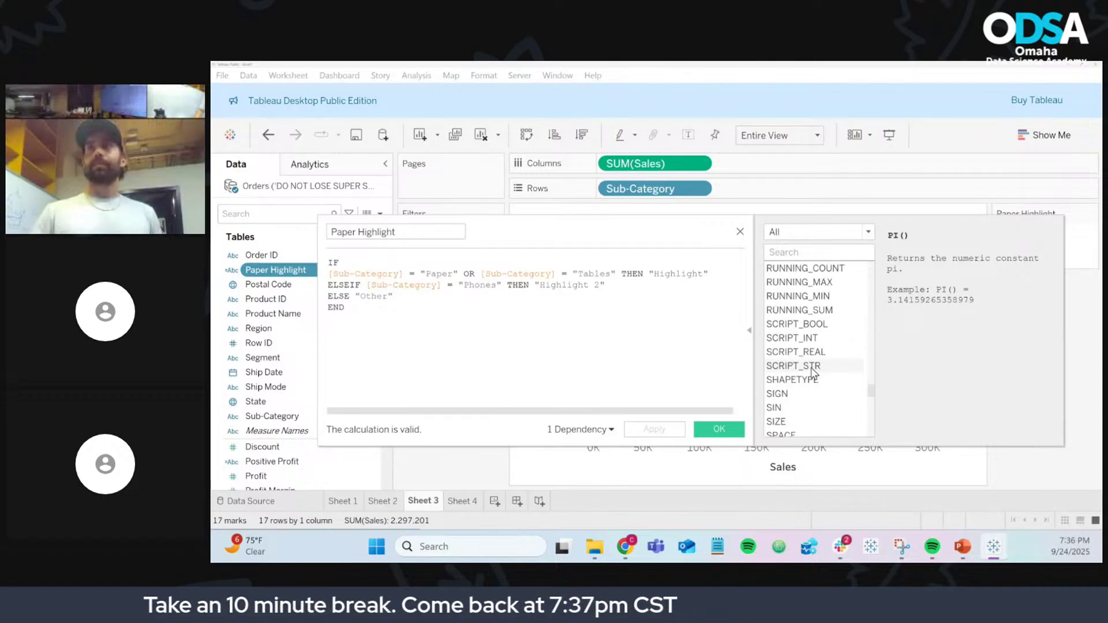
scroll(814, 373, "down", 3)
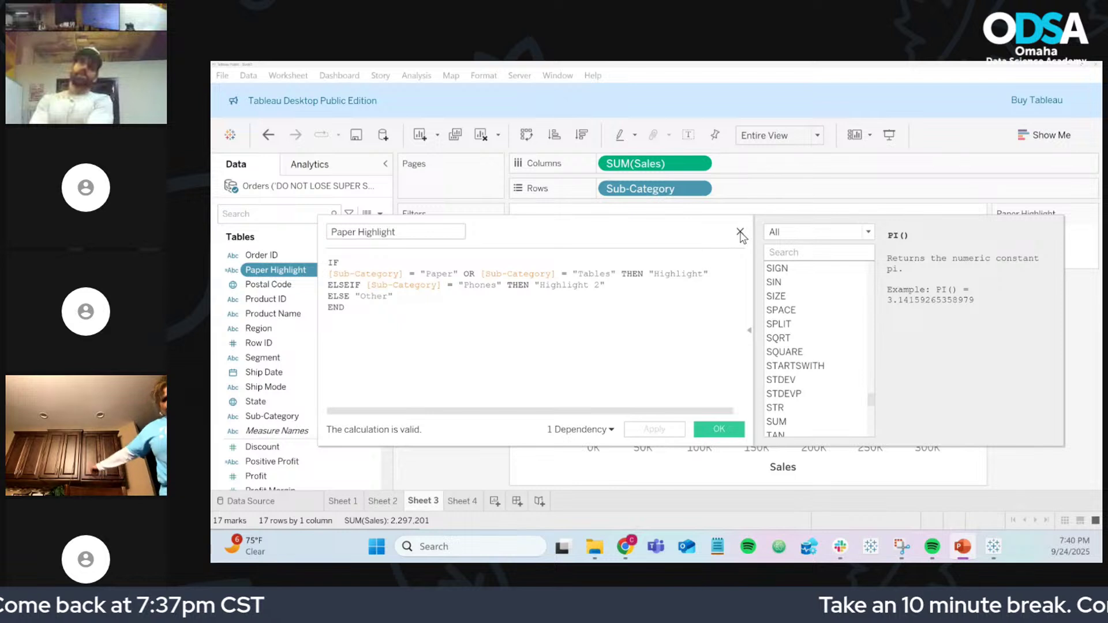
left_click(740, 233)
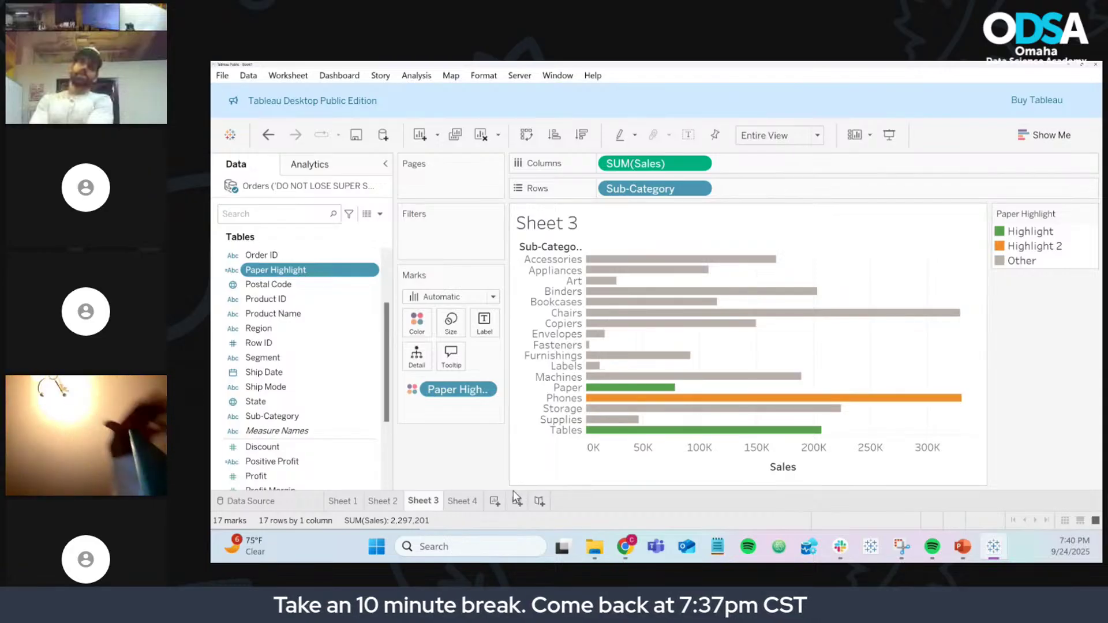
Step: Create a new worksheet with Ship Mode on the Rows shelf
left_click(495, 502)
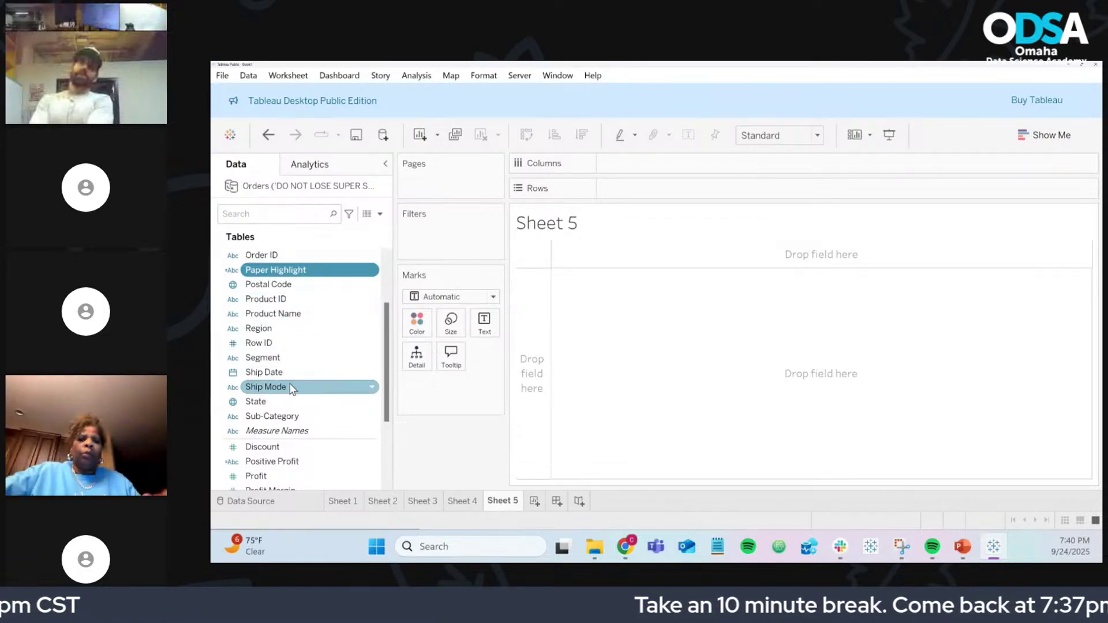
left_click(307, 385)
left_click_drag(306, 381, 630, 189)
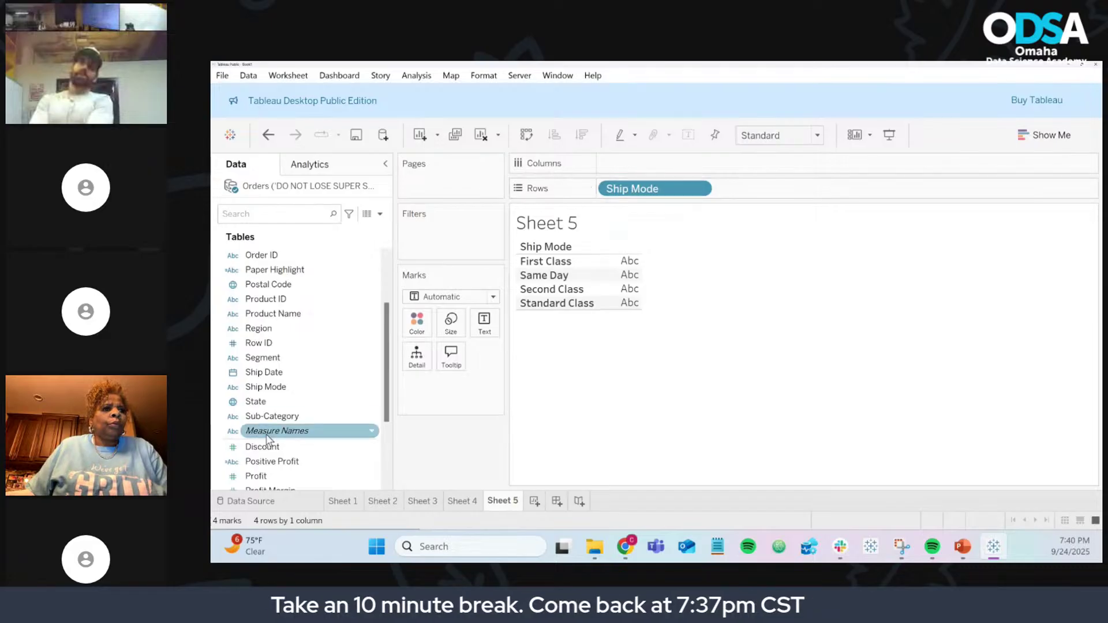
Step: Check the web browser, then come back and open the Data pane options menu
key("alt+Tab")
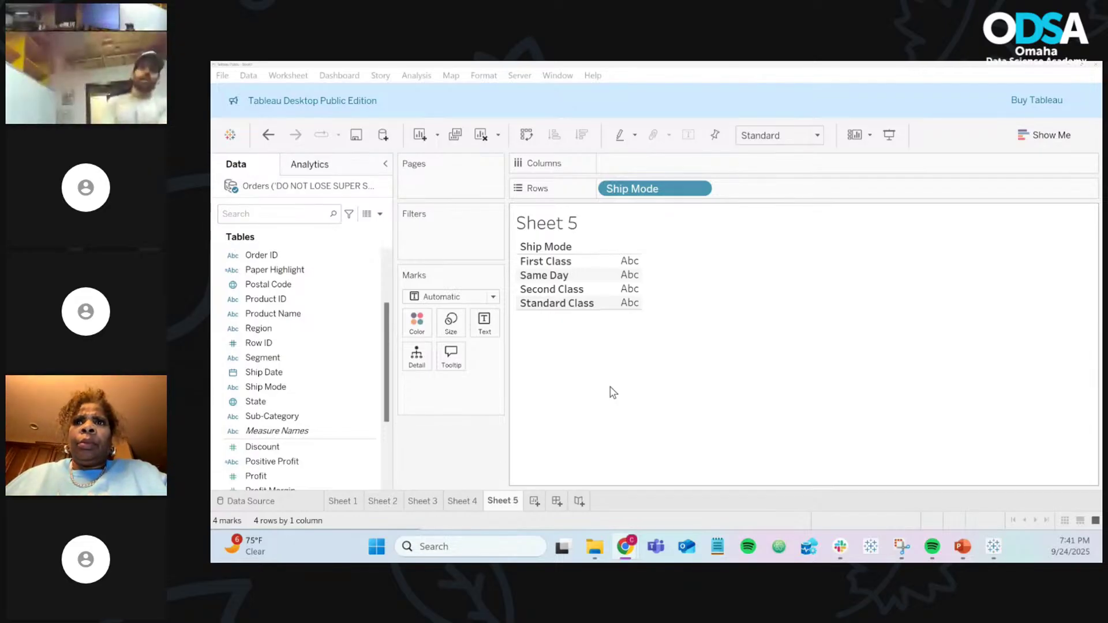
scroll(334, 352, "up", 3)
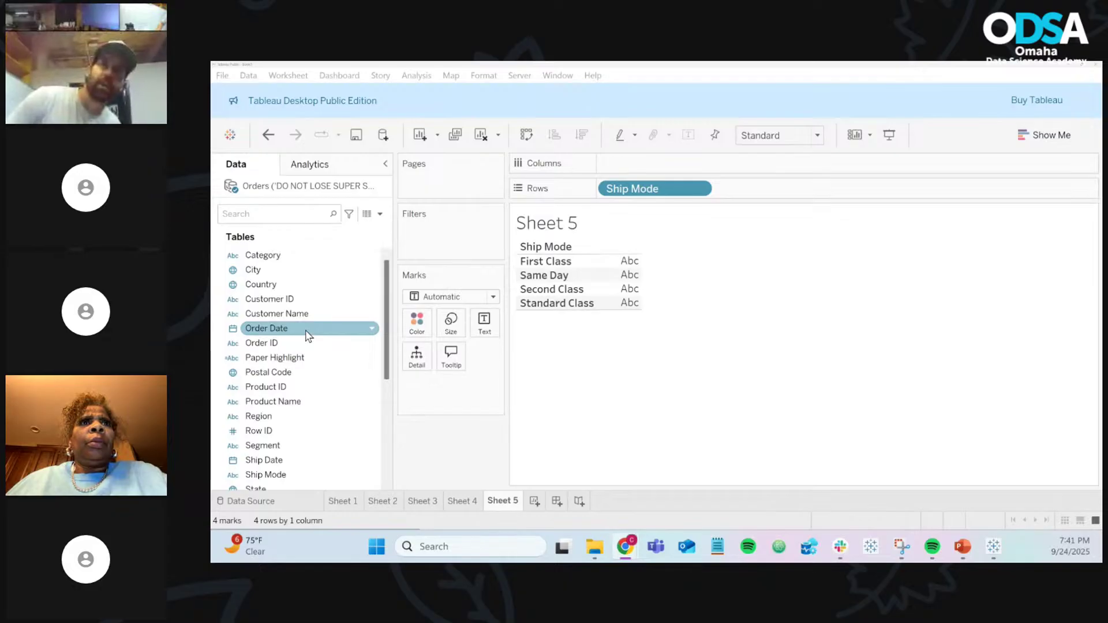
scroll(308, 336, "down", 3)
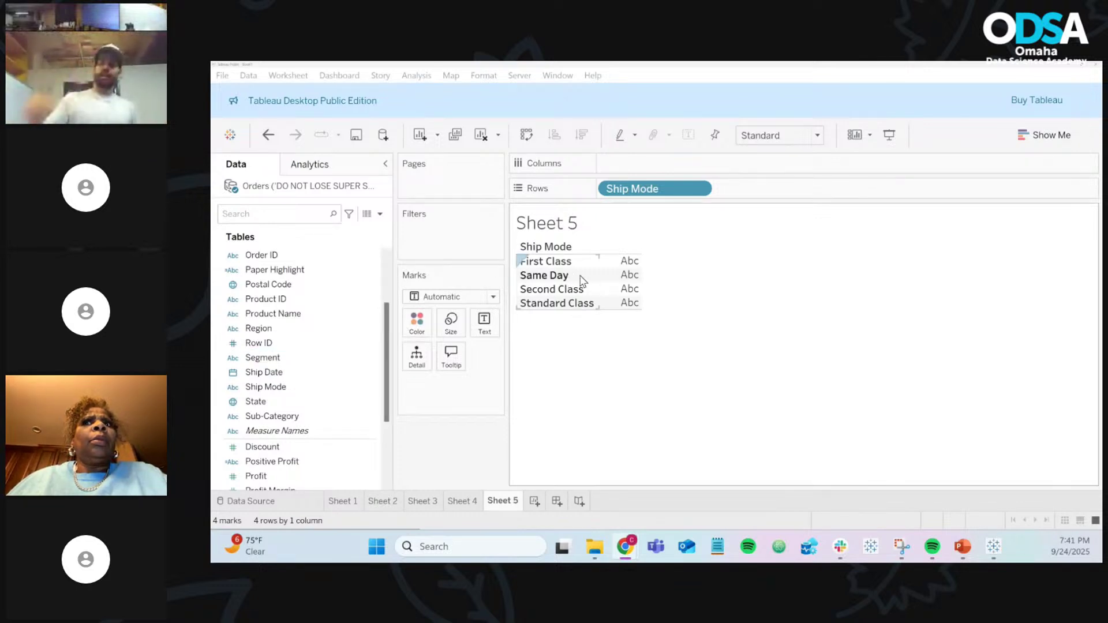
mouse_move(625, 282)
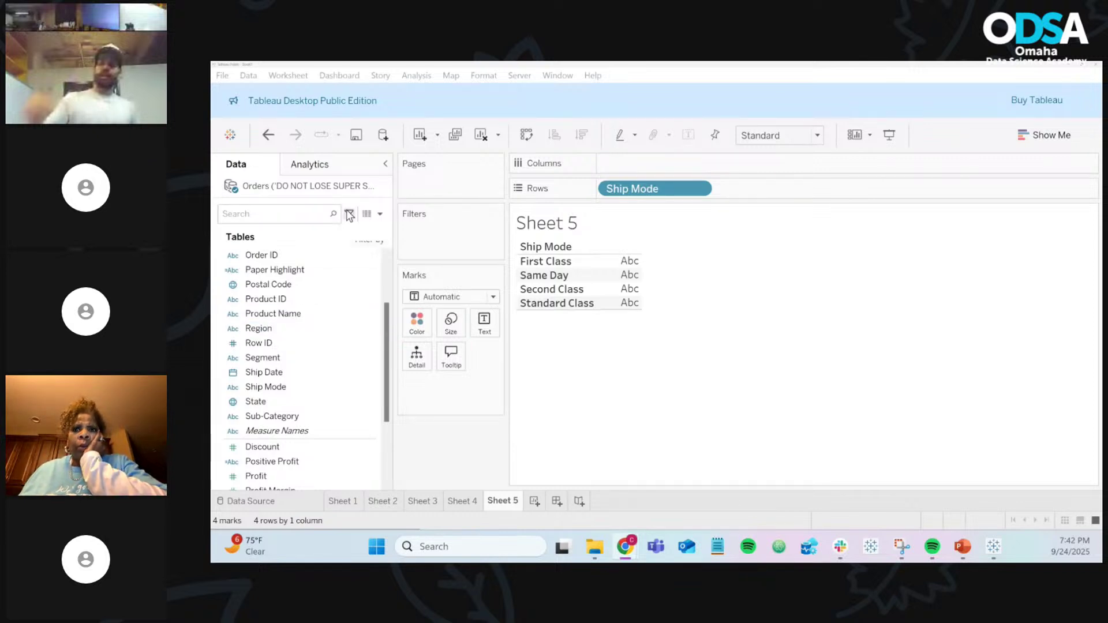
left_click(381, 215)
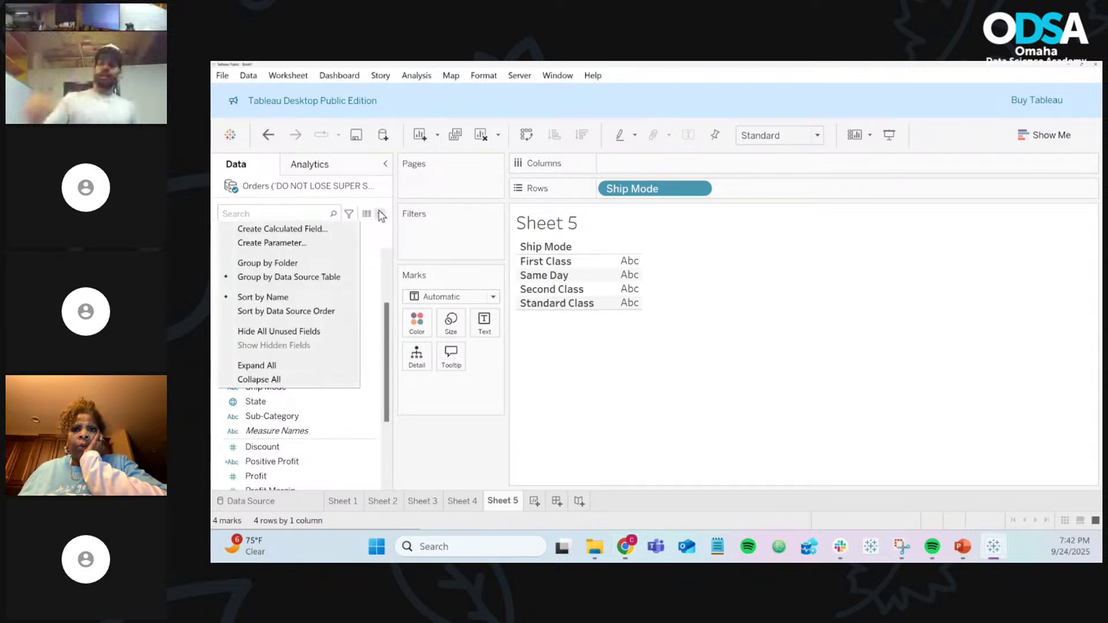
left_click(323, 229)
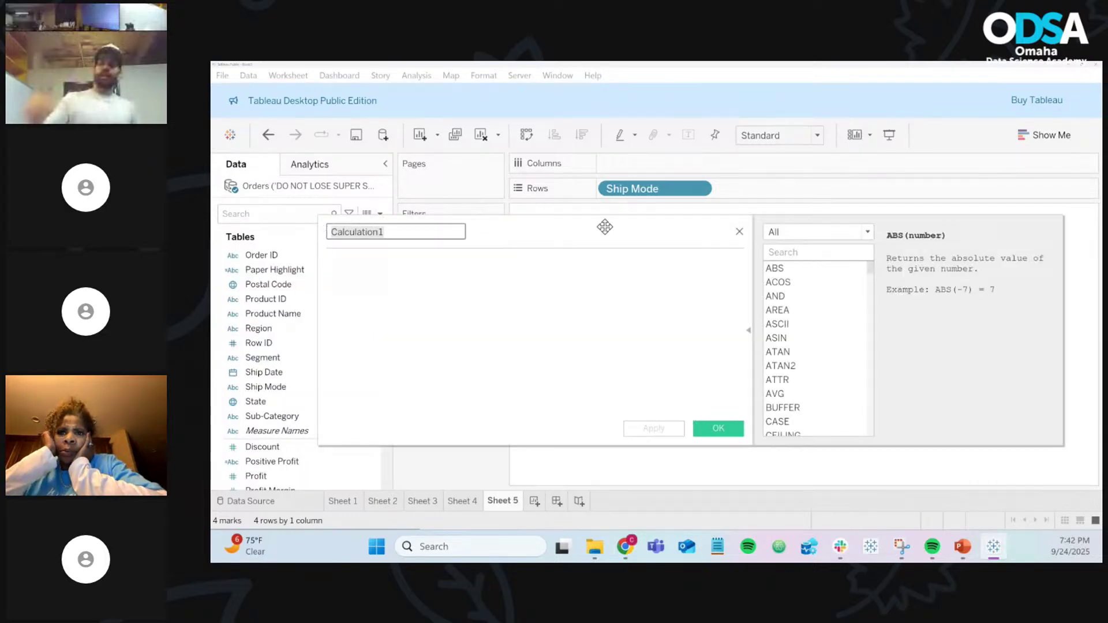
left_click(740, 232)
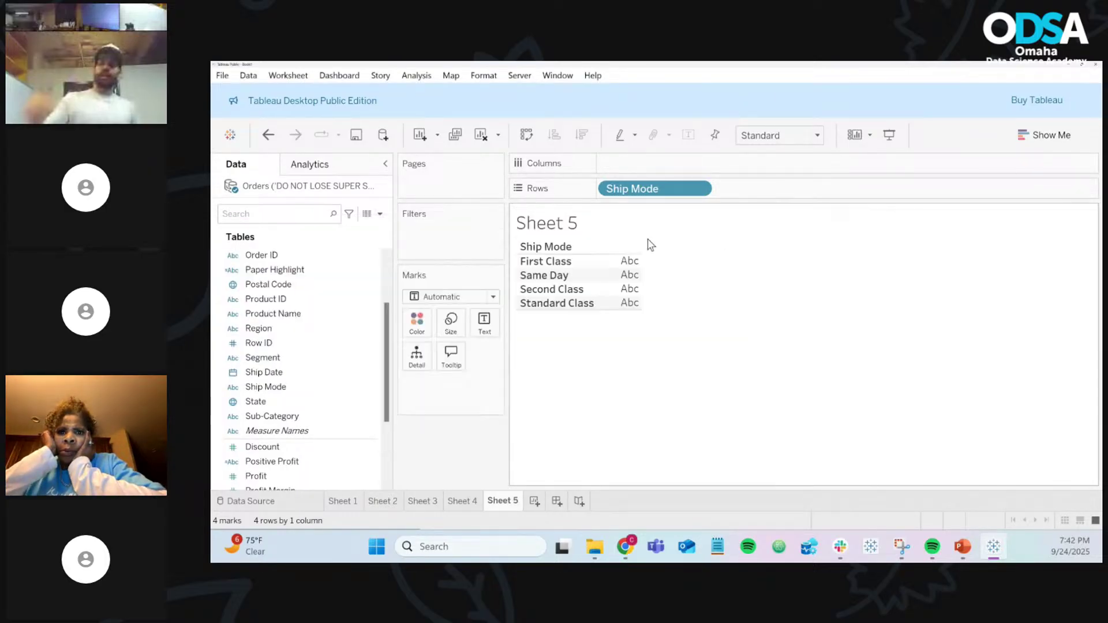
left_click(380, 214)
left_click(352, 229)
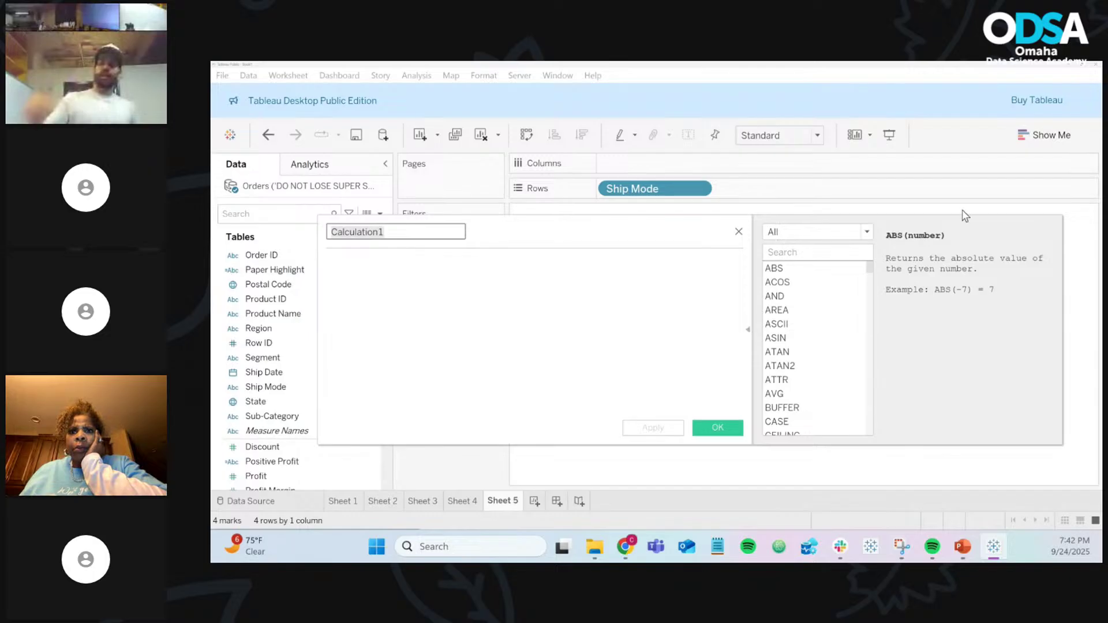
left_click(747, 331)
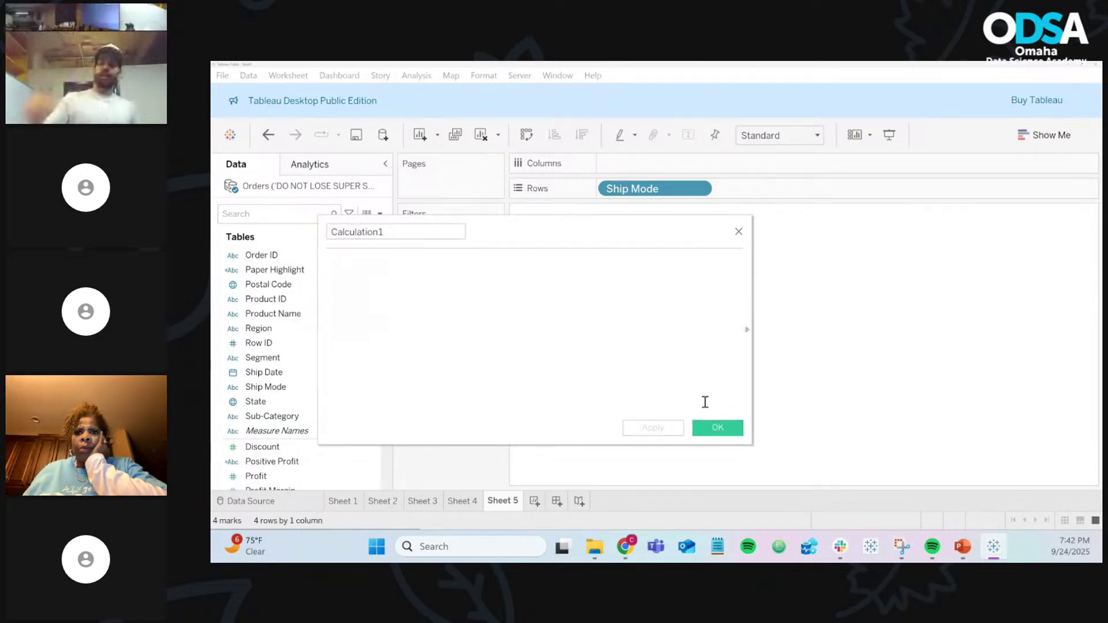
left_click(748, 329)
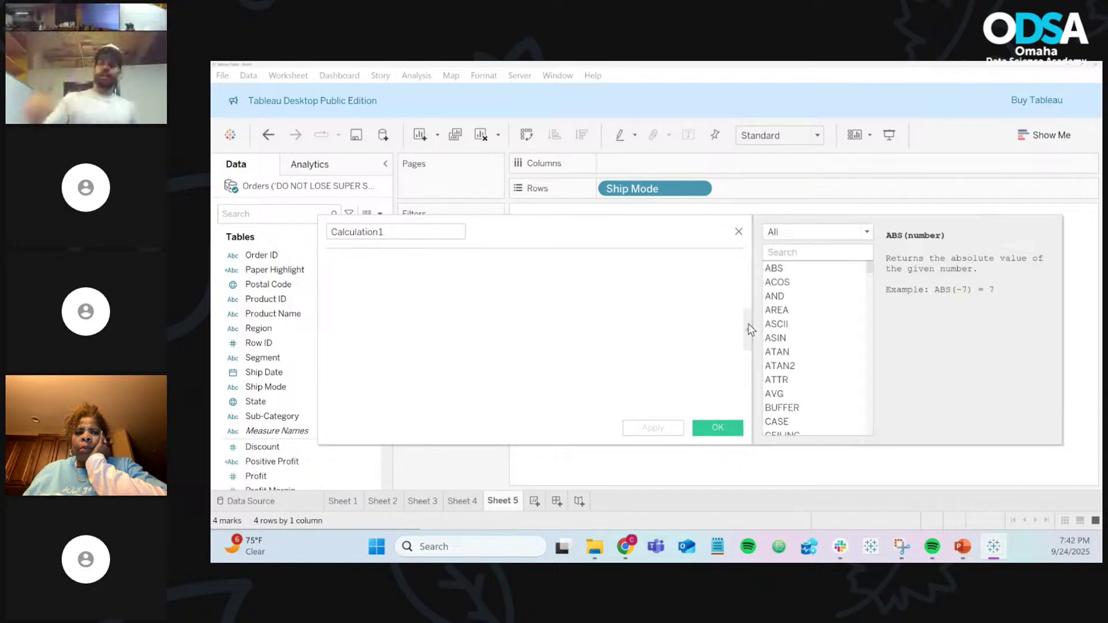
Step: Scroll the function list to IF and show its syntax and example
scroll(831, 309, "down", 13)
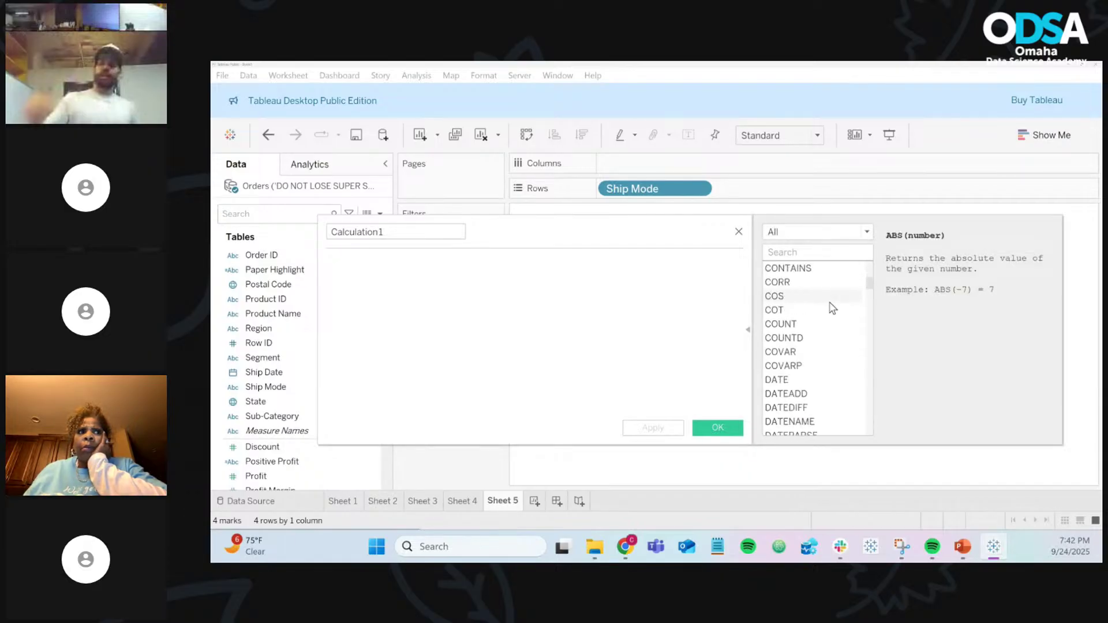
scroll(831, 310, "down", 15)
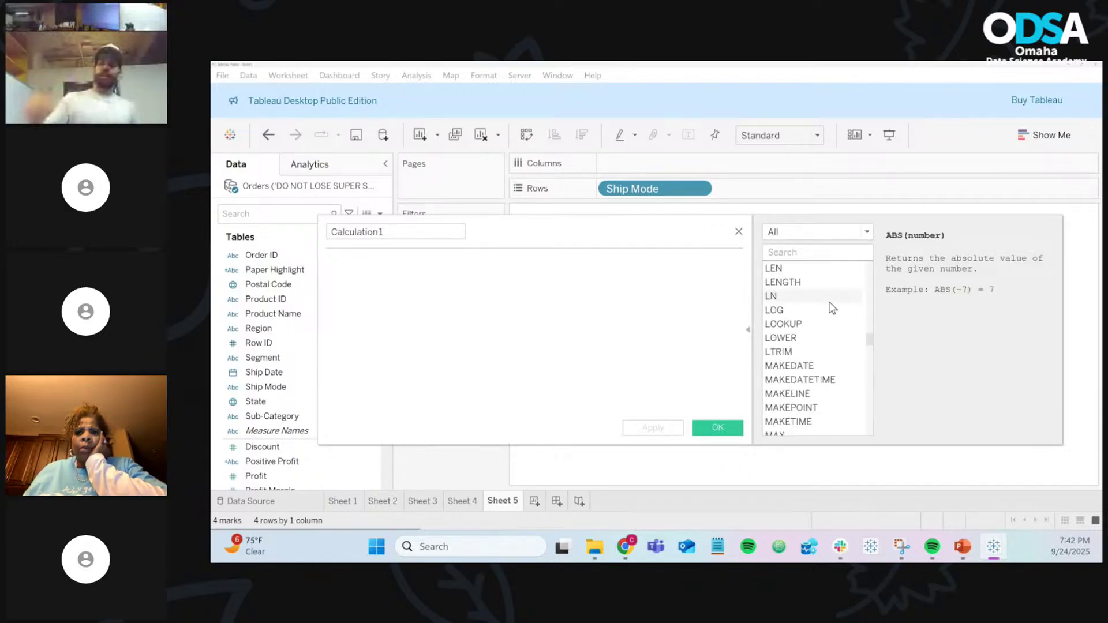
scroll(831, 309, "down", 15)
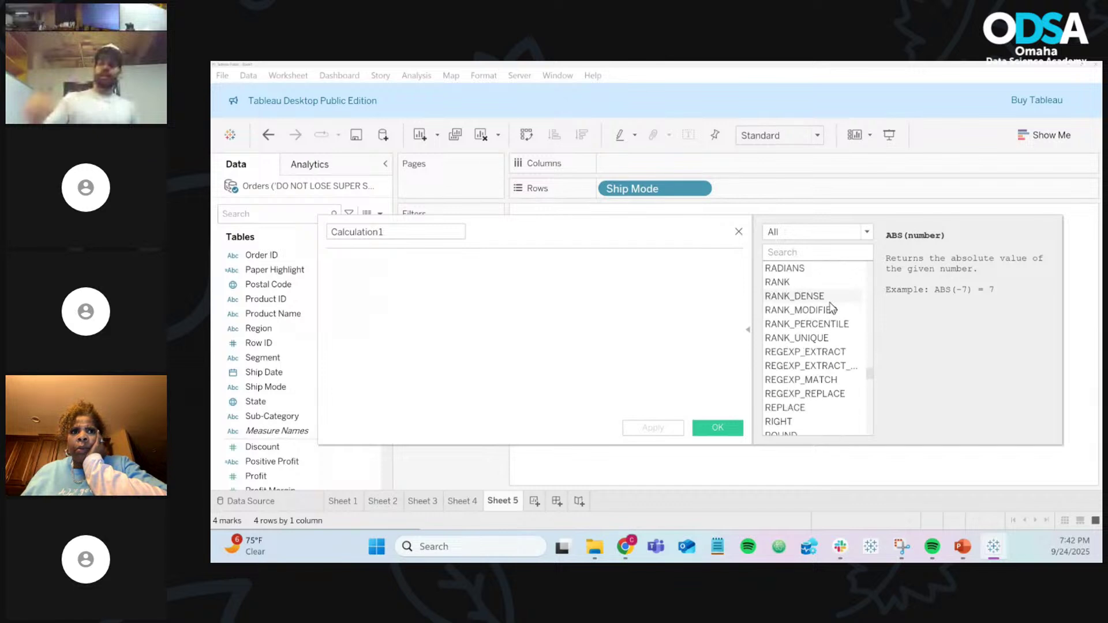
scroll(833, 309, "down", 6)
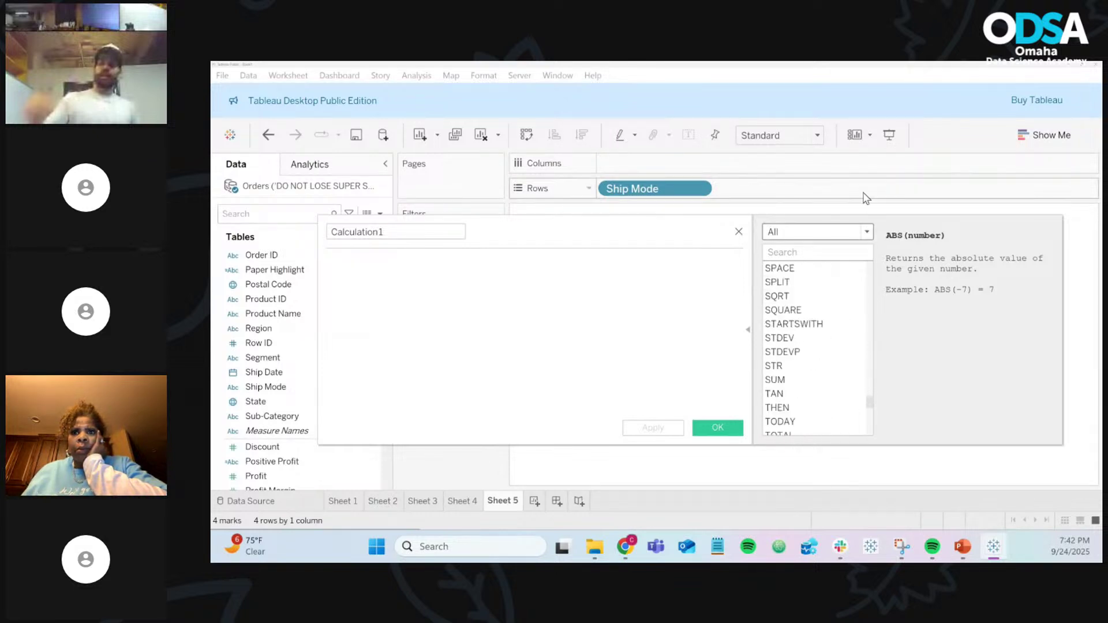
scroll(835, 373, "down", 8)
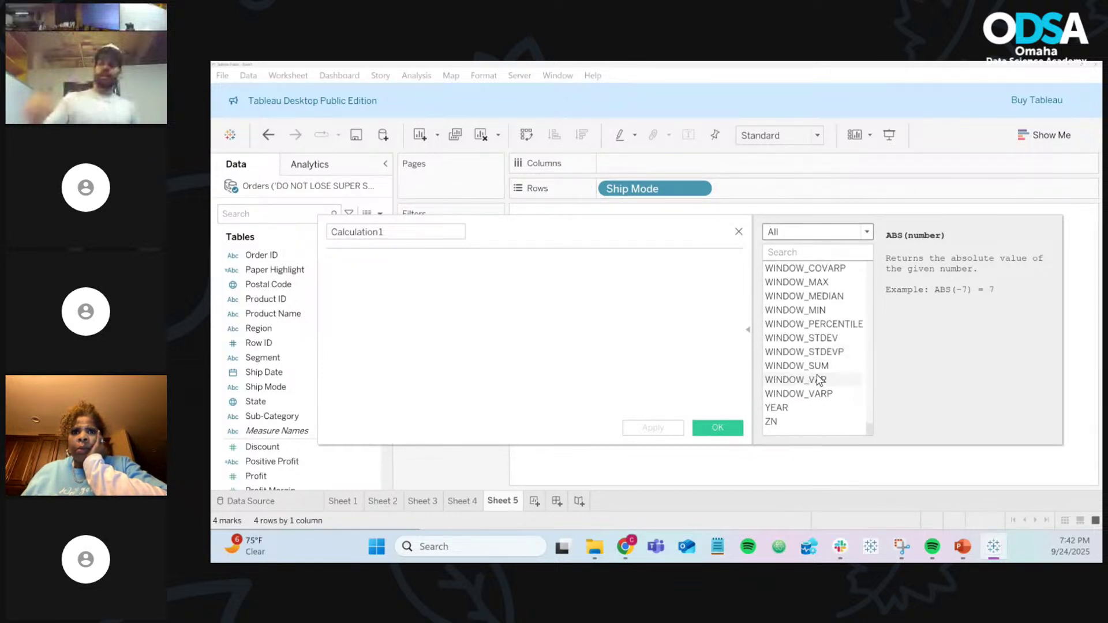
scroll(822, 378, "up", 20)
scroll(819, 379, "up", 12)
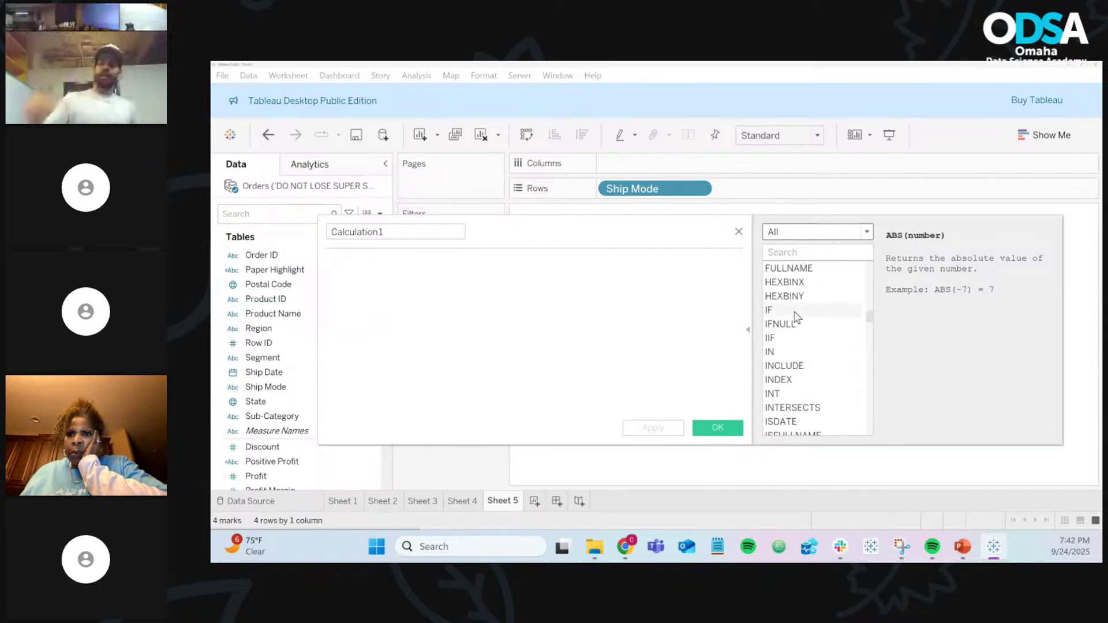
left_click(794, 313)
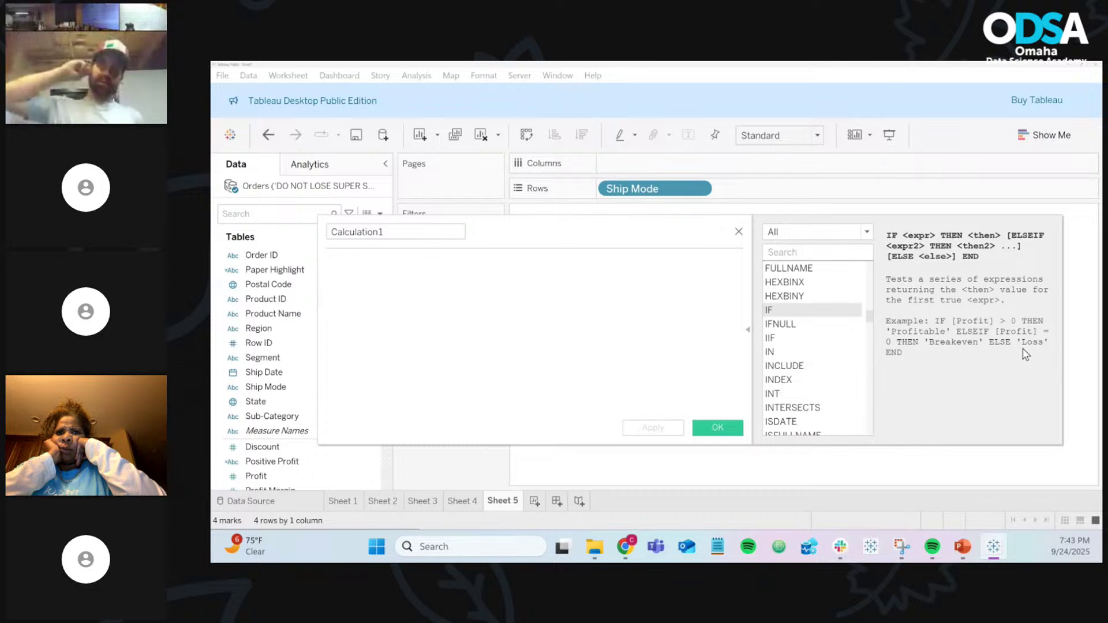
Step: Look up the reference entries for OR, ELSEIF and ELSE
scroll(785, 355, "down", 3)
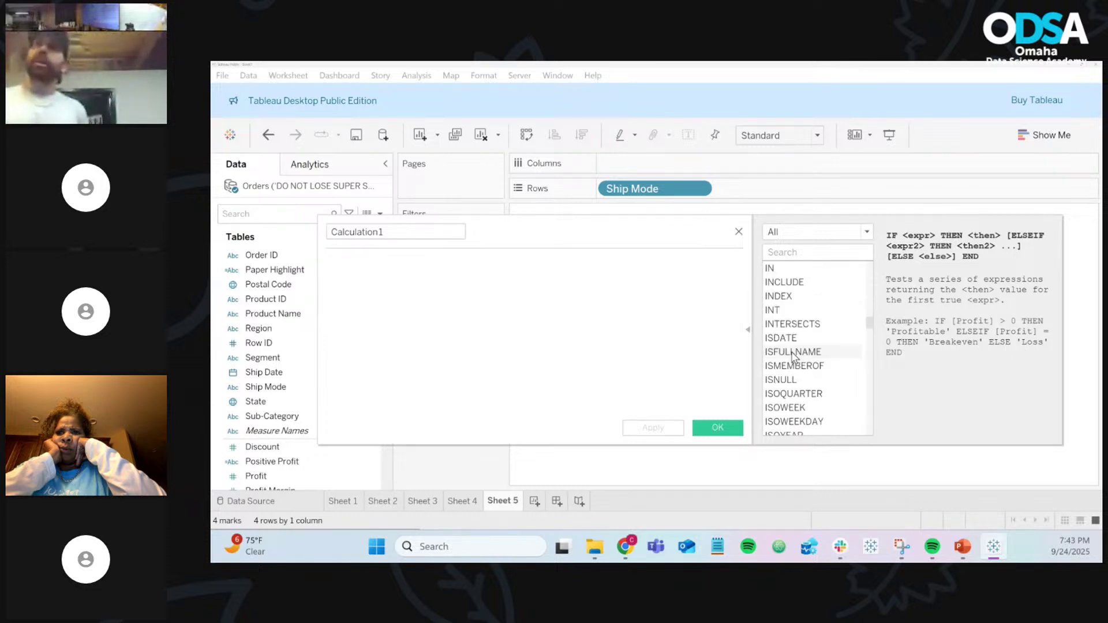
scroll(793, 356, "down", 8)
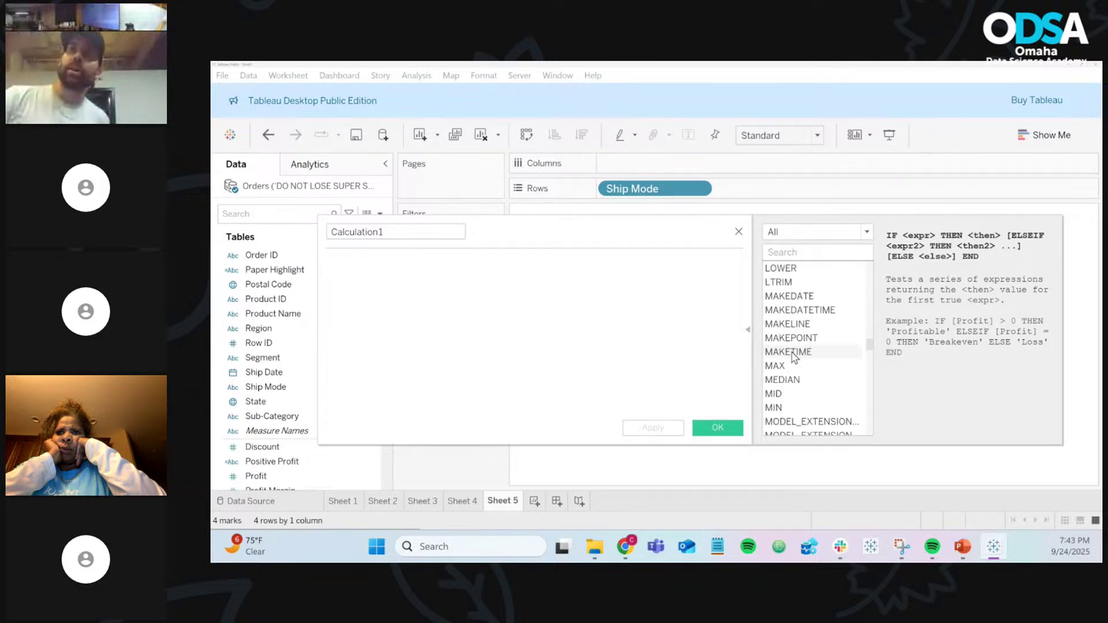
scroll(793, 357, "down", 2)
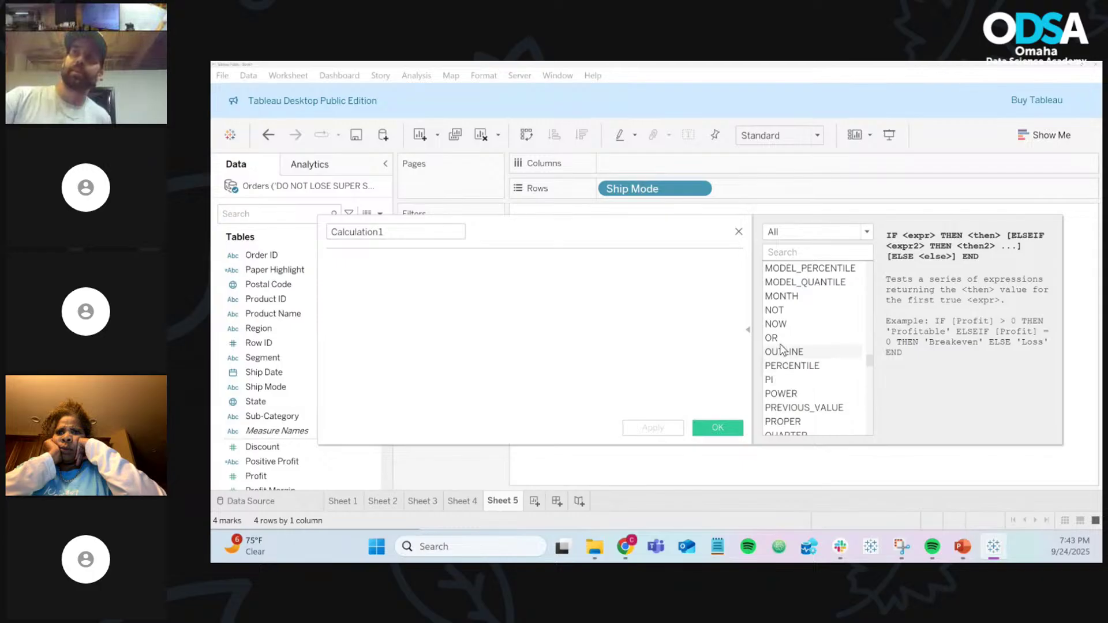
left_click(779, 340)
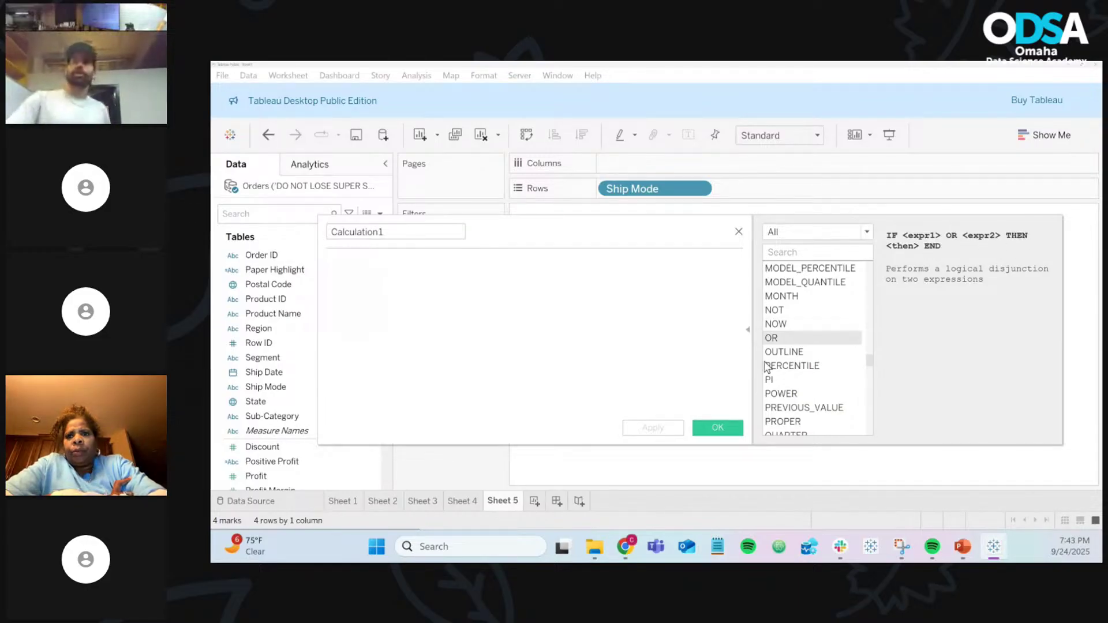
scroll(796, 363, "up", 2)
scroll(797, 363, "up", 15)
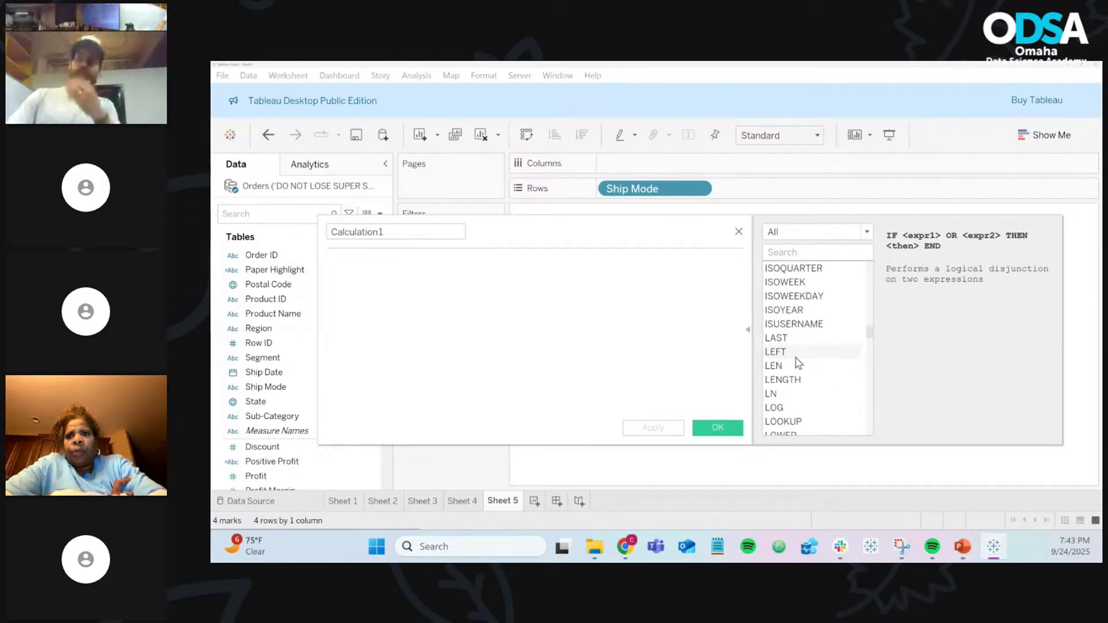
scroll(798, 362, "up", 3)
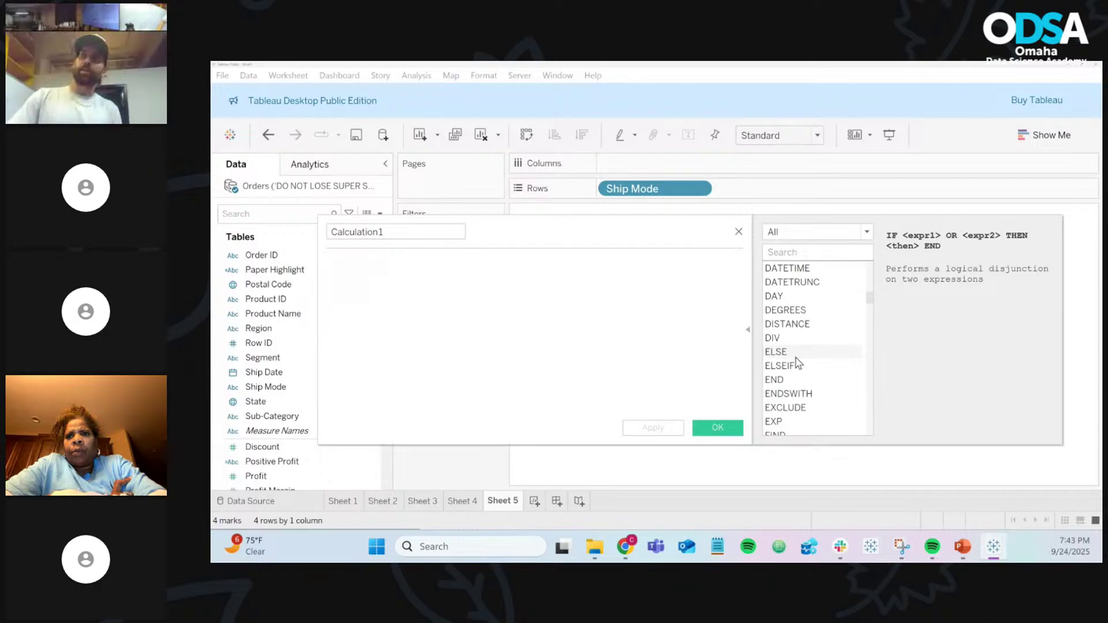
left_click(815, 365)
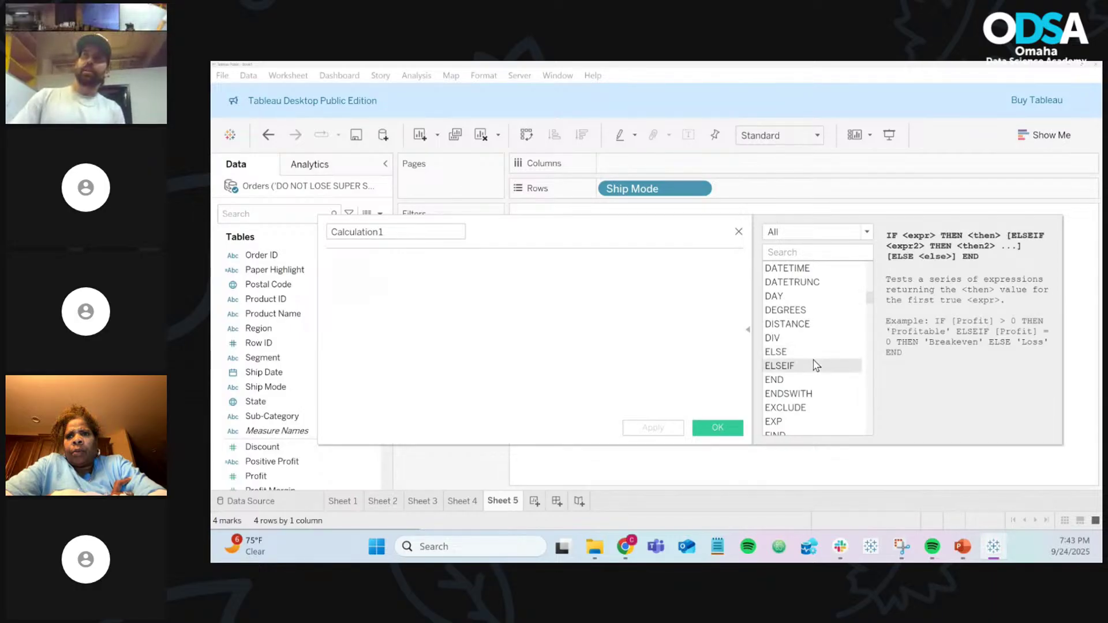
left_click(814, 356)
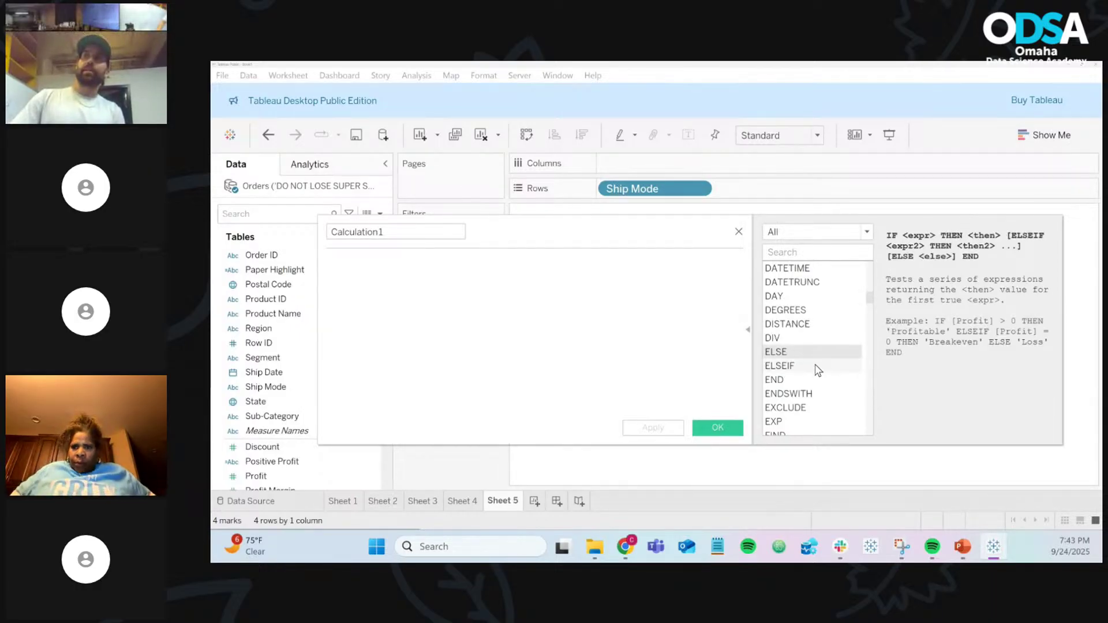
Step: Read how MAKEDATE builds a date, then view the MAX function's description
scroll(815, 369, "up", 4)
scroll(816, 362, "up", 1)
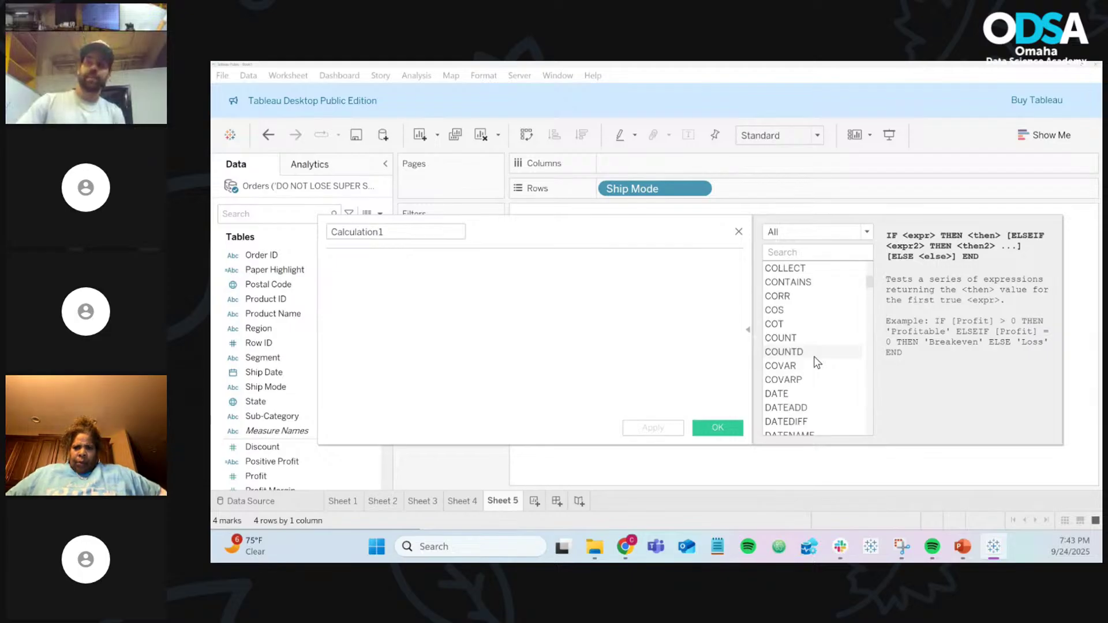
scroll(806, 354, "down", 1)
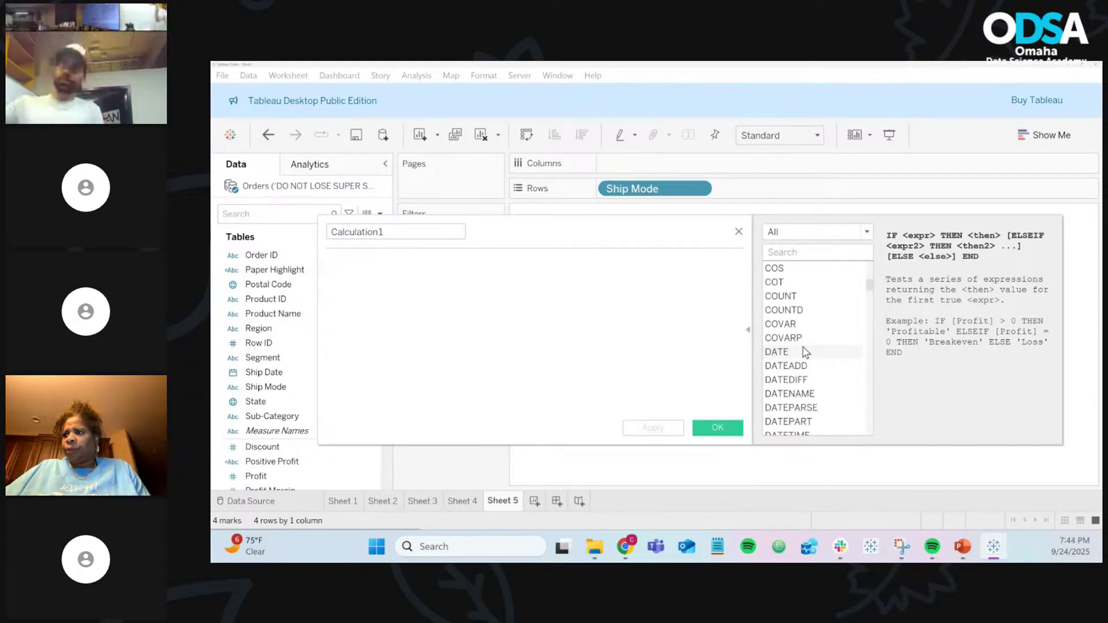
scroll(795, 279, "down", 4)
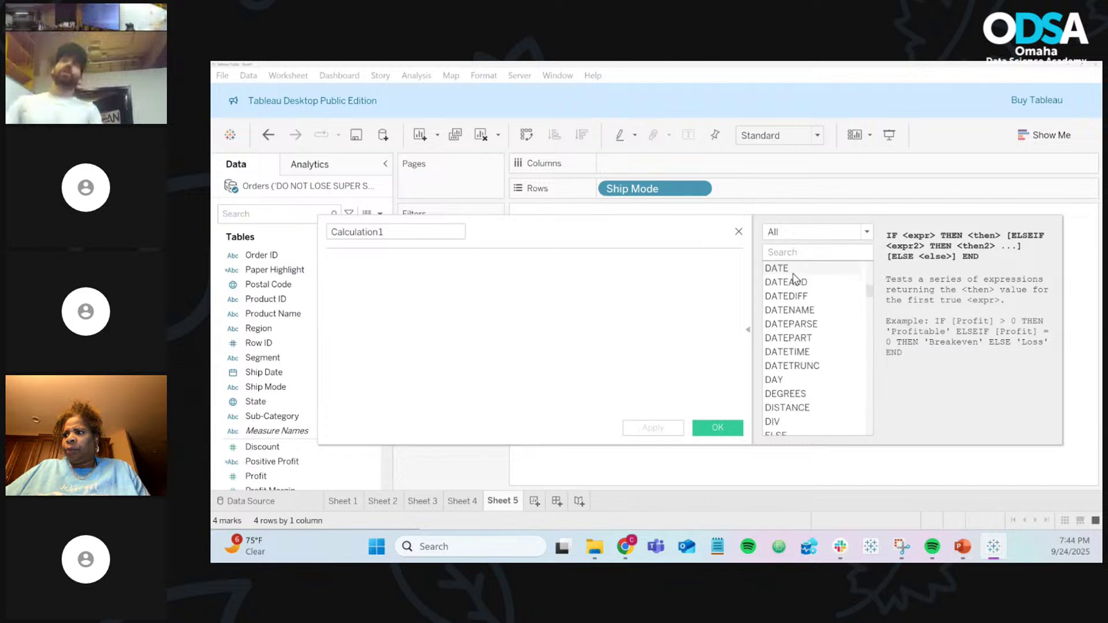
scroll(795, 280, "down", 15)
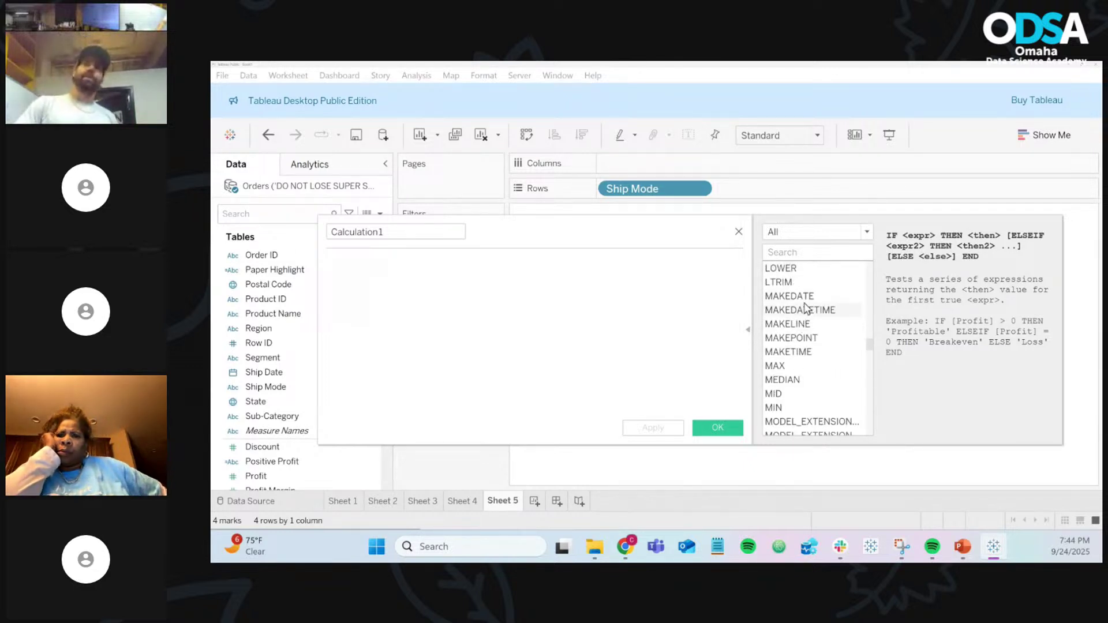
left_click(806, 299)
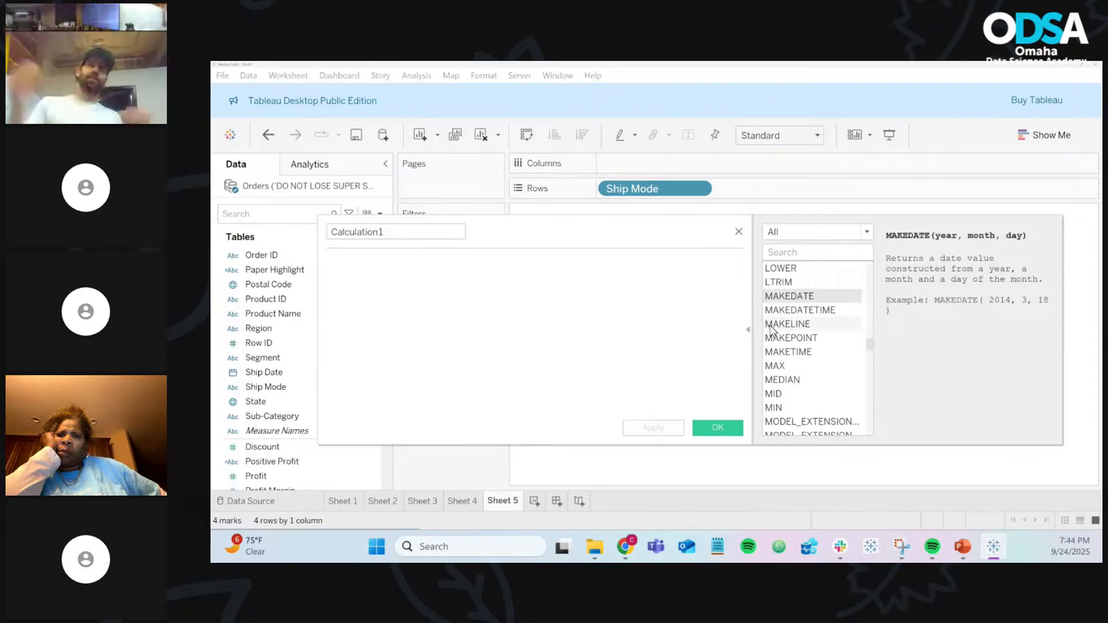
left_click(790, 369)
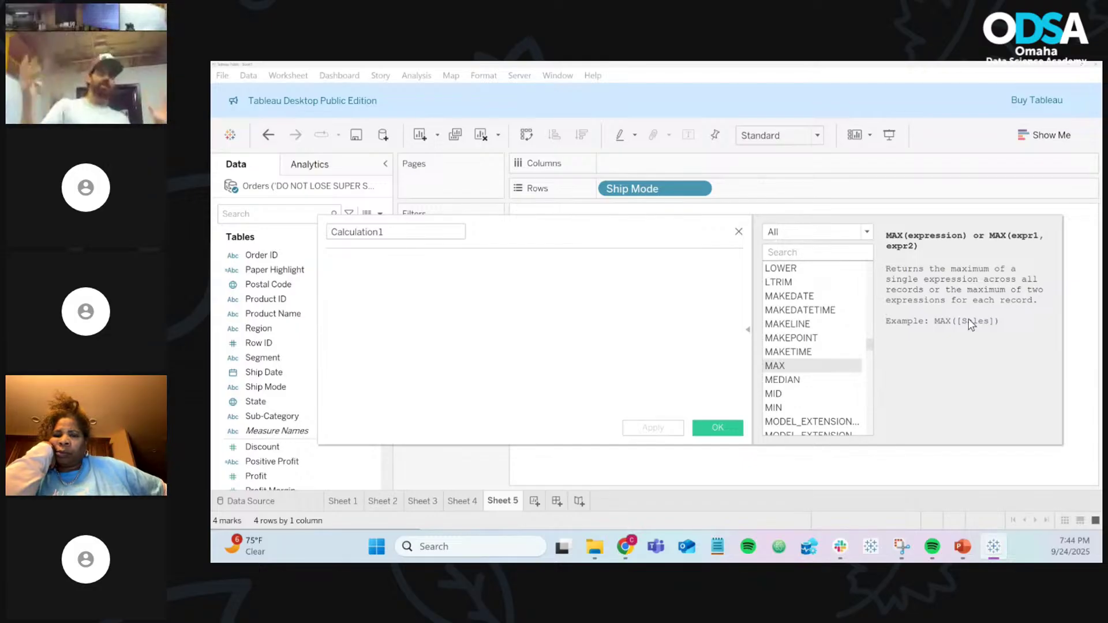
Step: Scroll back up the function list and show DATEDIFF's syntax and example
scroll(825, 329, "down", 15)
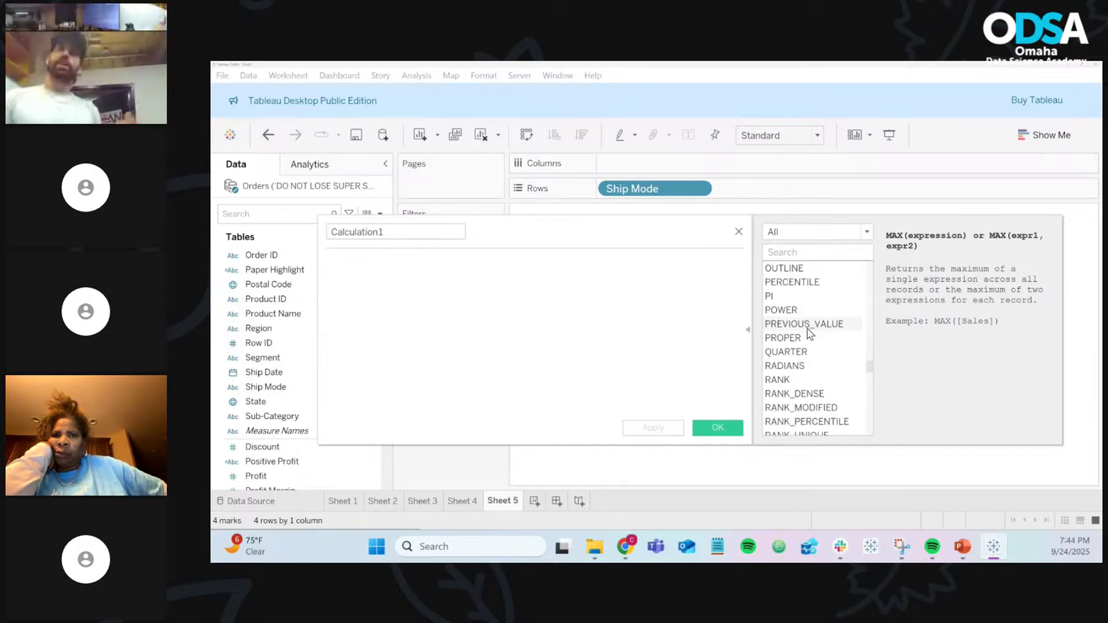
scroll(808, 332, "down", 8)
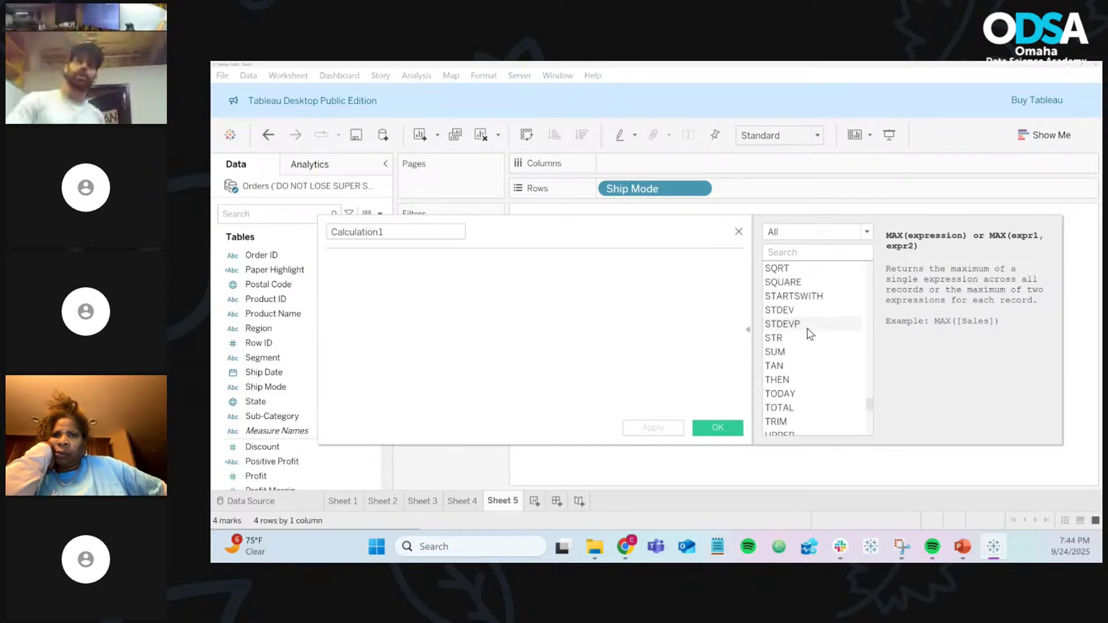
scroll(809, 333, "up", 20)
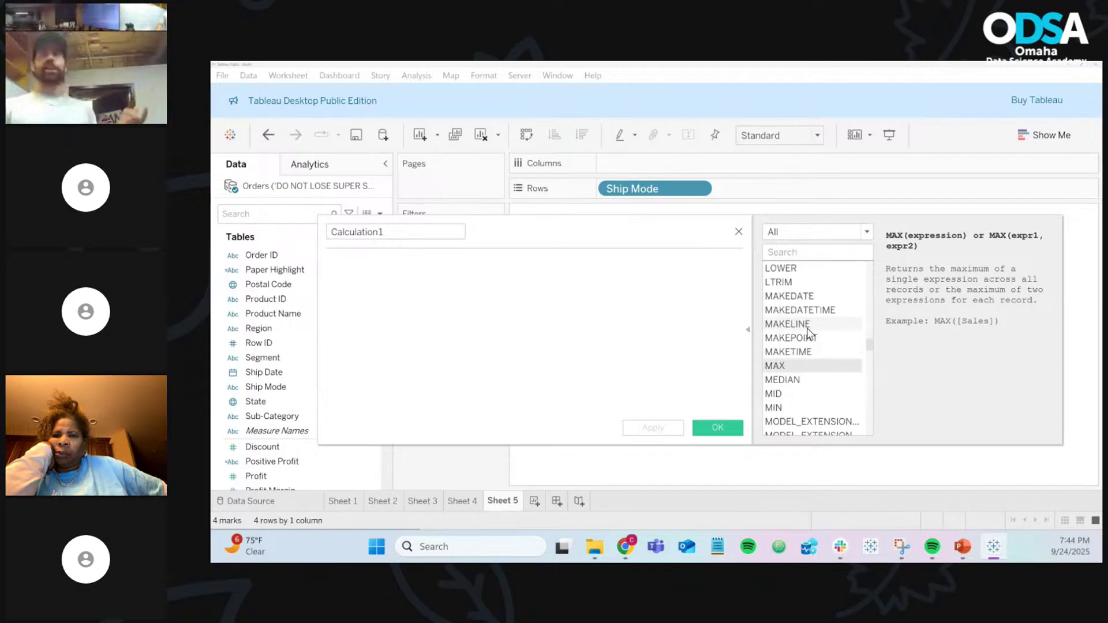
scroll(808, 333, "up", 8)
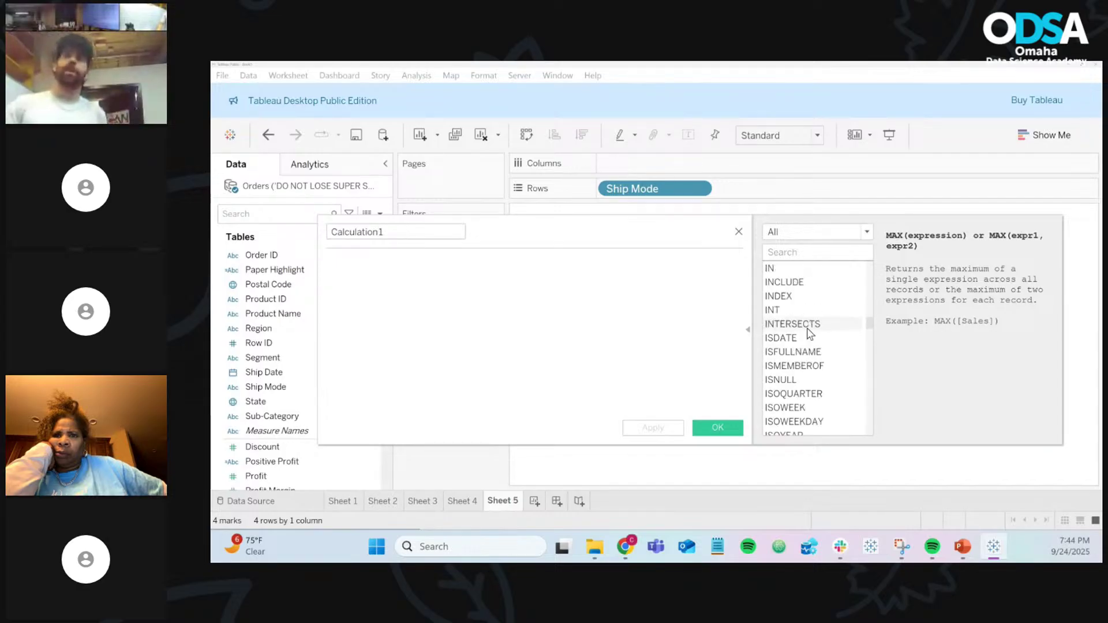
scroll(809, 334, "up", 3)
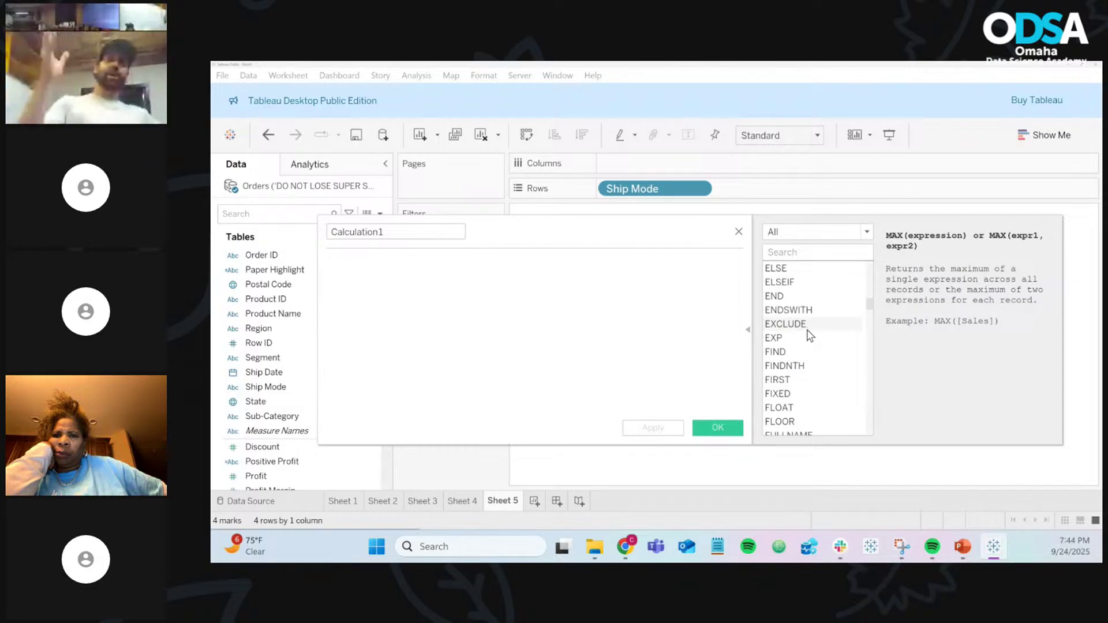
scroll(809, 339, "up", 3)
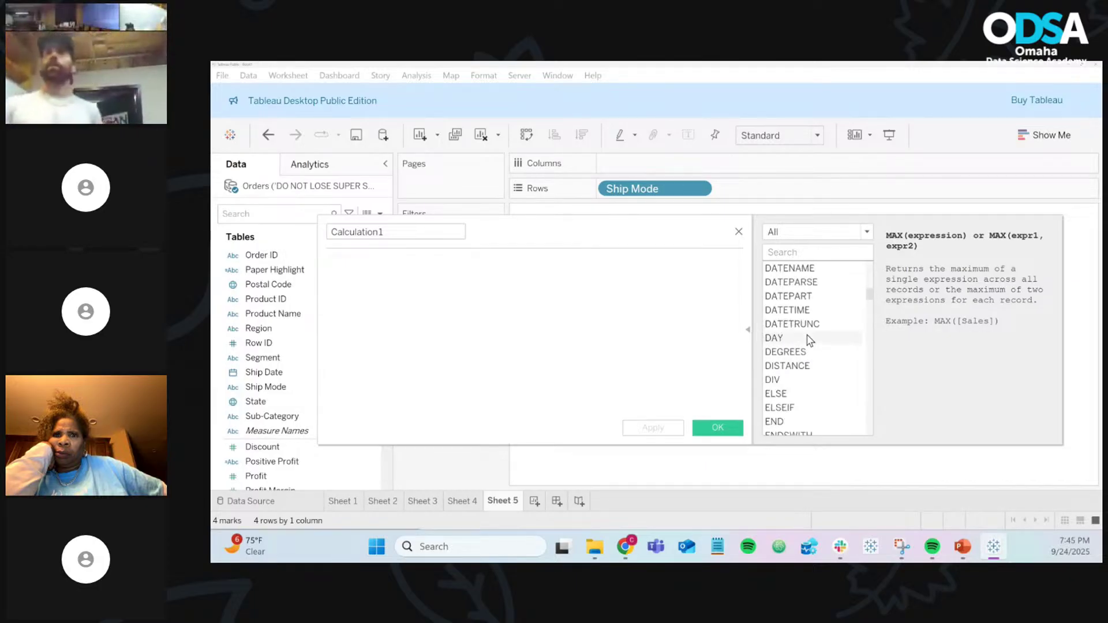
scroll(810, 339, "up", 1)
scroll(809, 339, "up", 1)
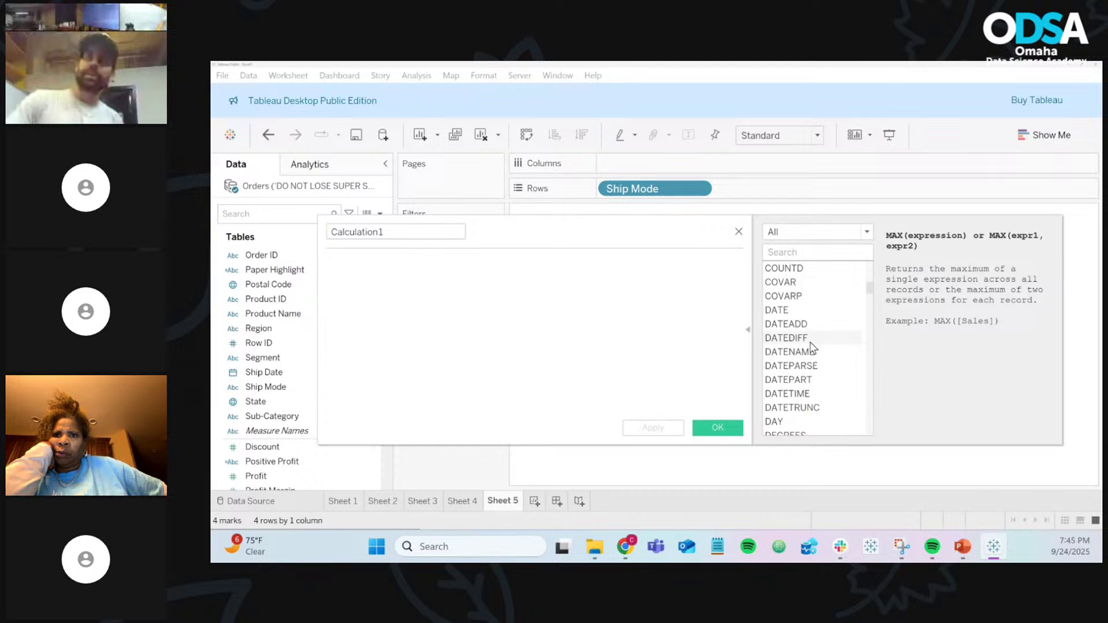
left_click(810, 340)
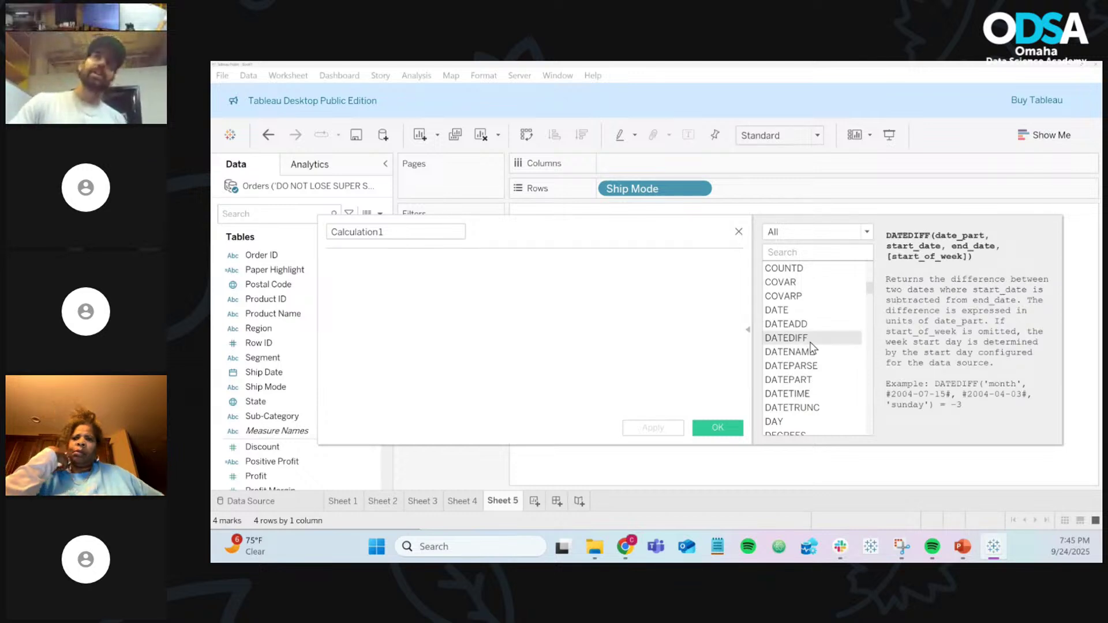
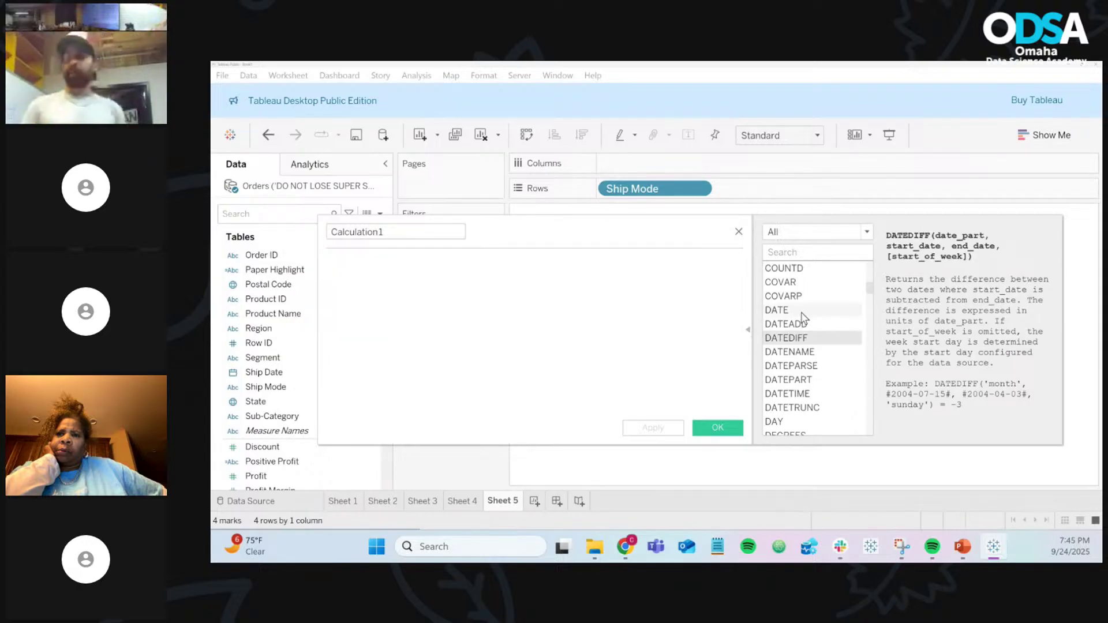
Step: Filter the function reference to 'dat', read DATEDIFF's description, and begin the formula with 'date'
left_click(815, 254)
type("ism")
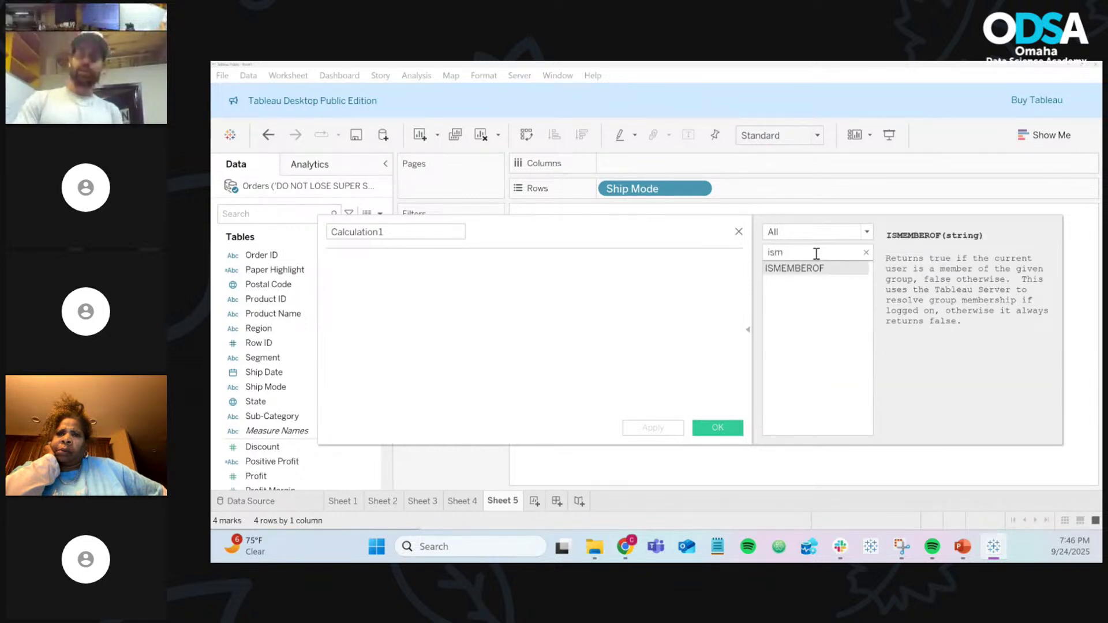
key("BackSpace")
key("BackSpace")
key("BackSpace")
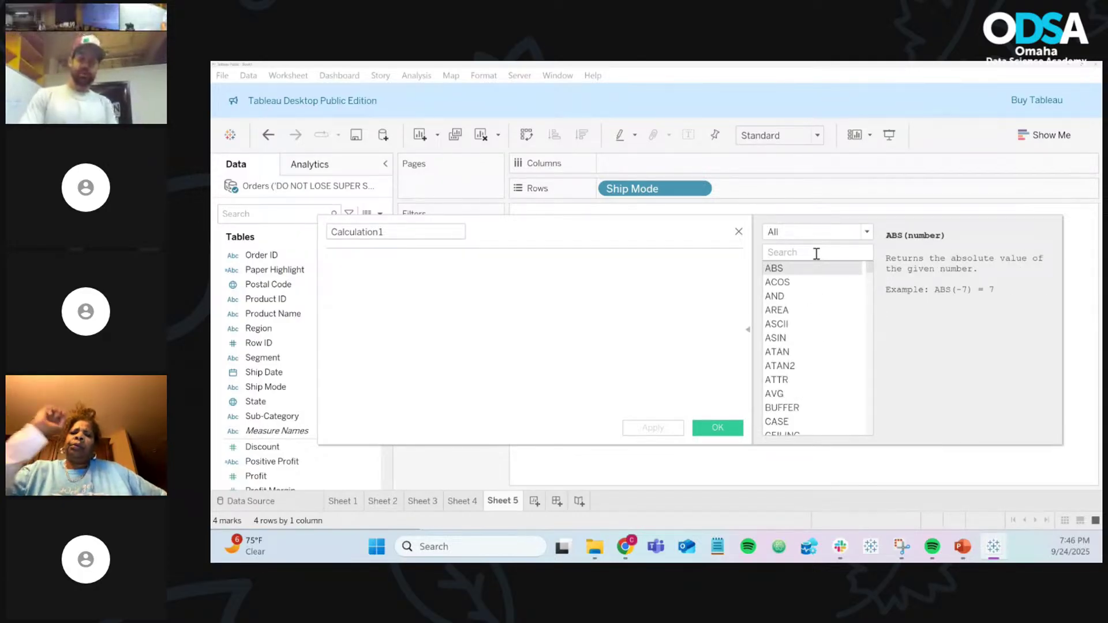
type("dat")
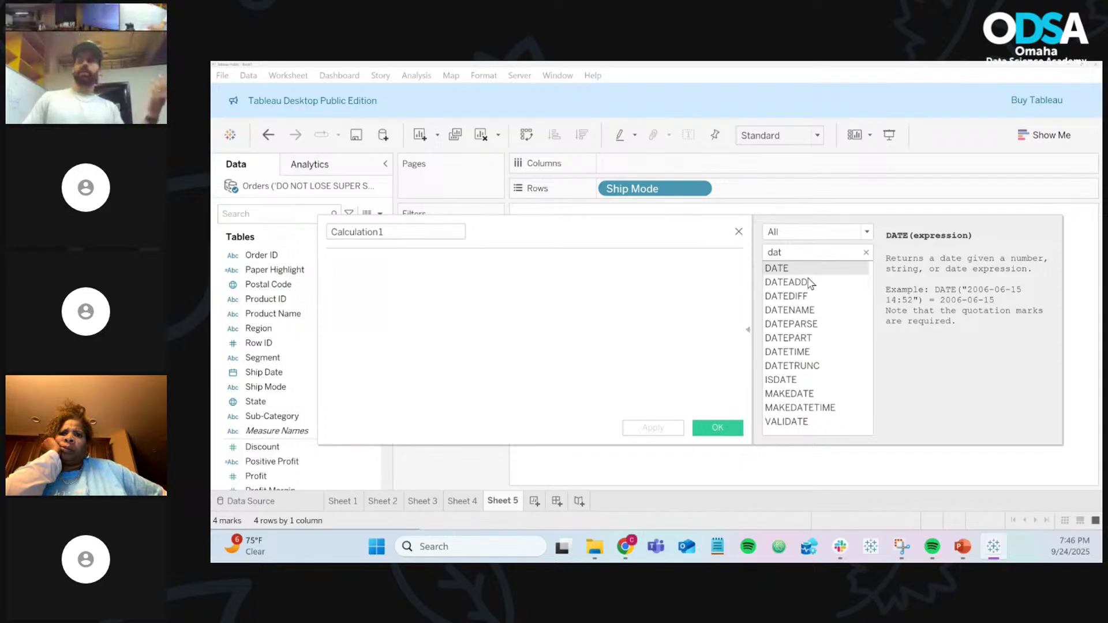
left_click(788, 296)
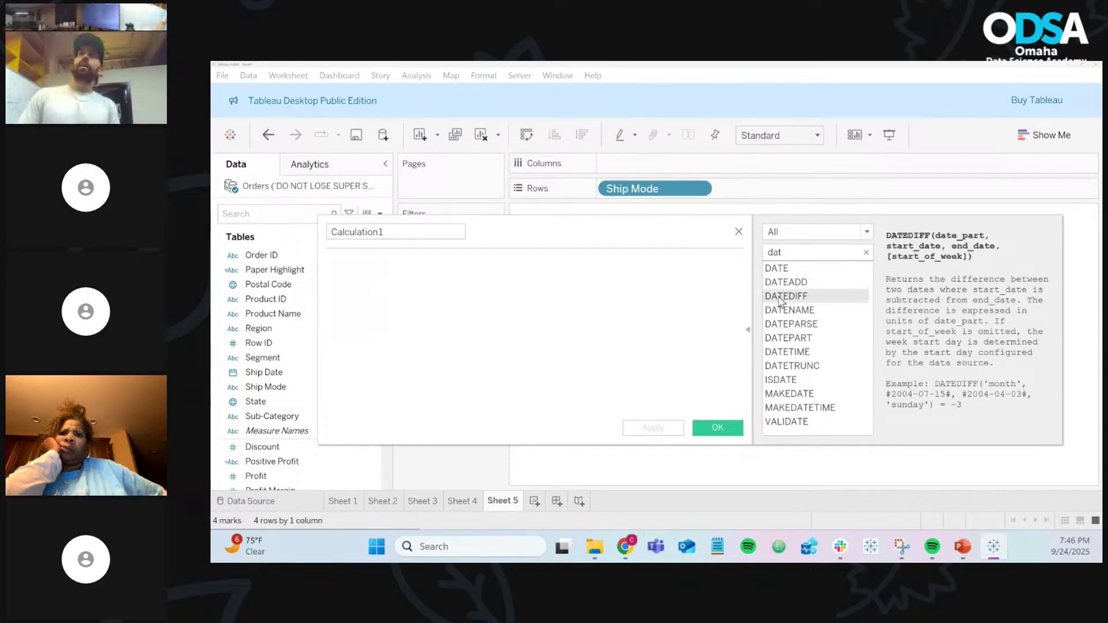
left_click(618, 268)
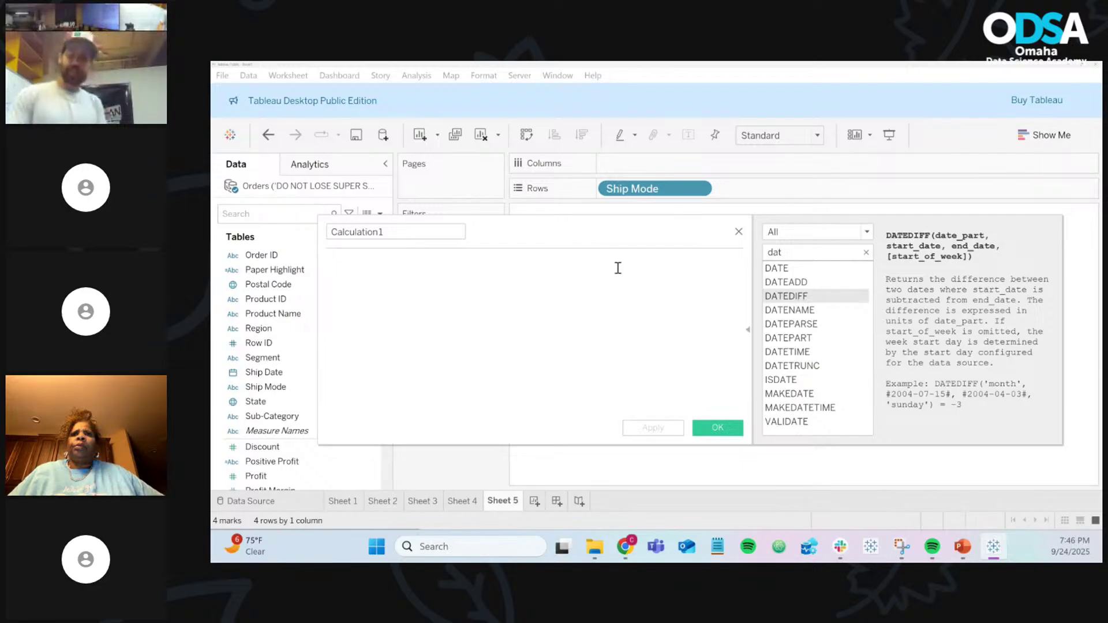
type("date")
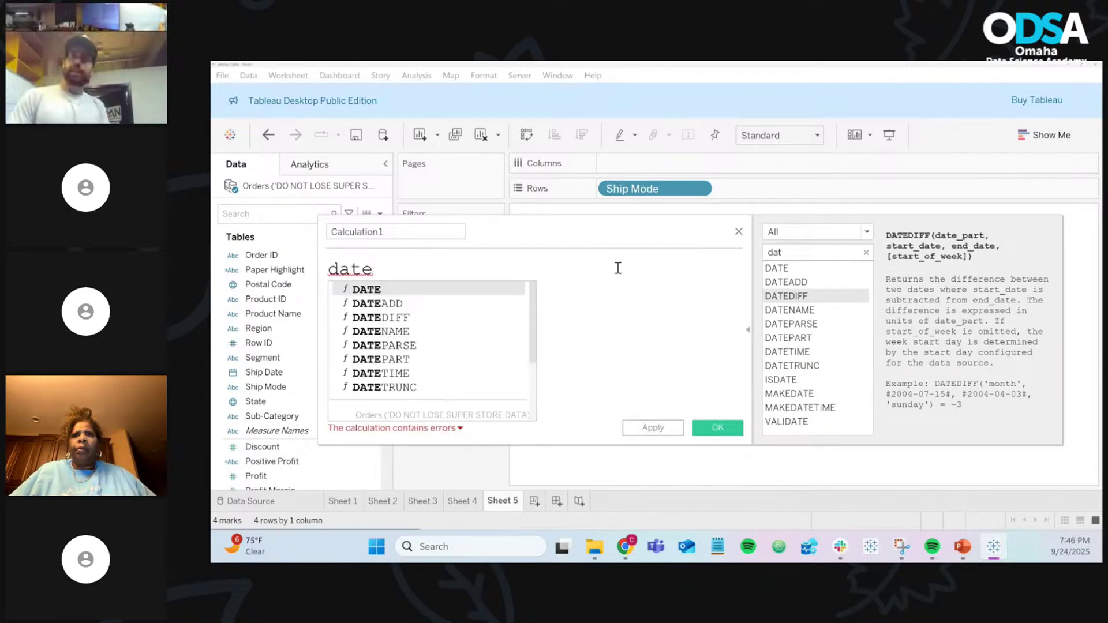
Step: Insert DATEDIFF into the formula from the date function suggestions
key("Down")
key("Down")
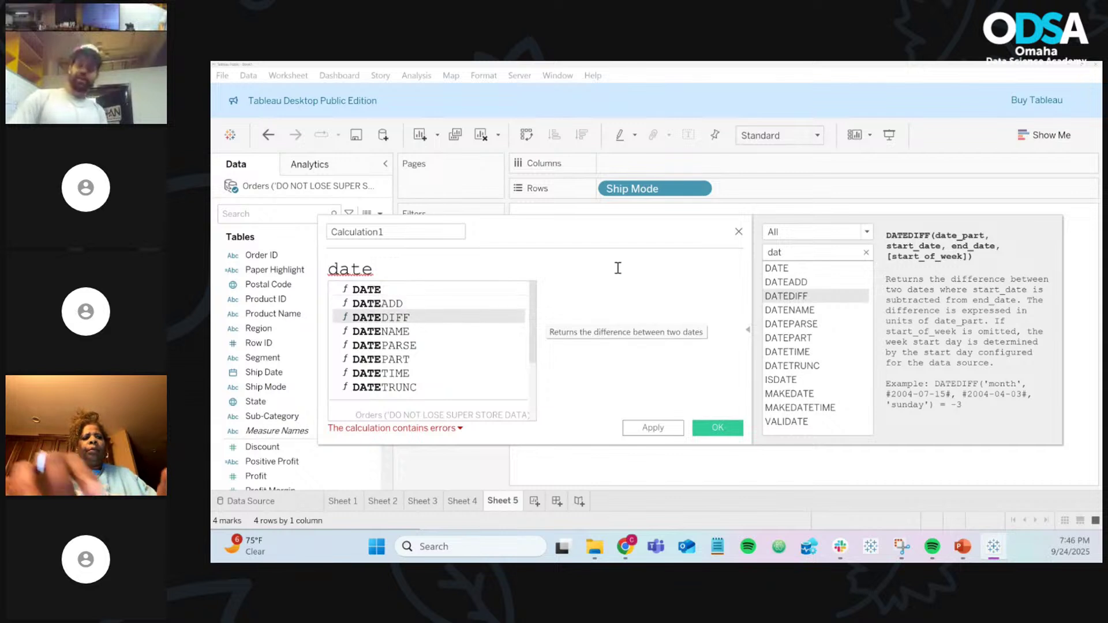
key("Down")
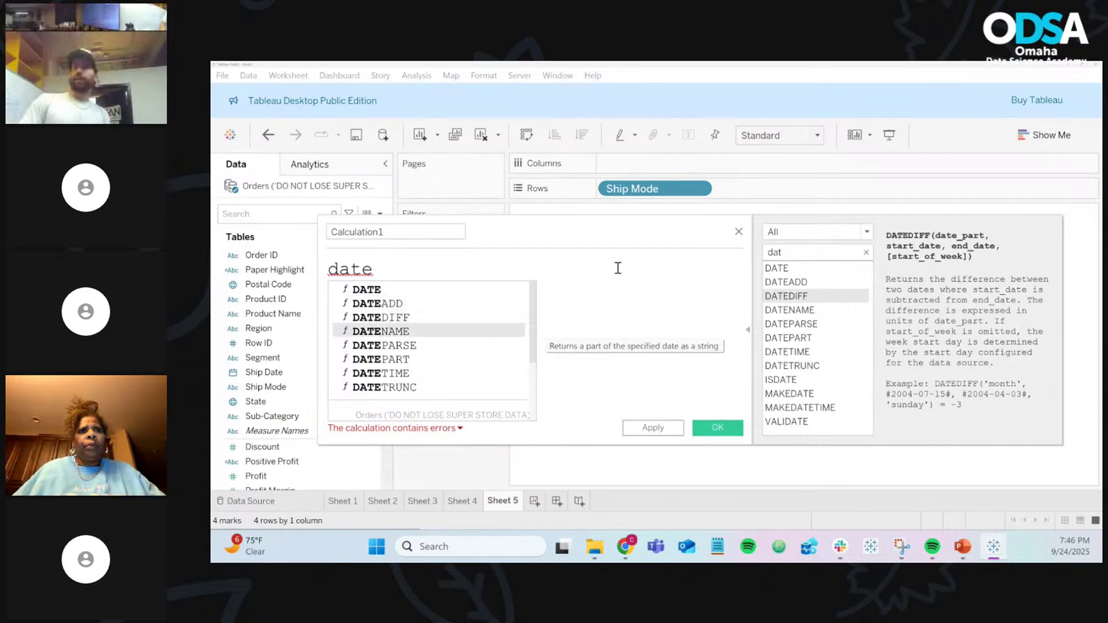
key("Up")
key("Up")
key("Down")
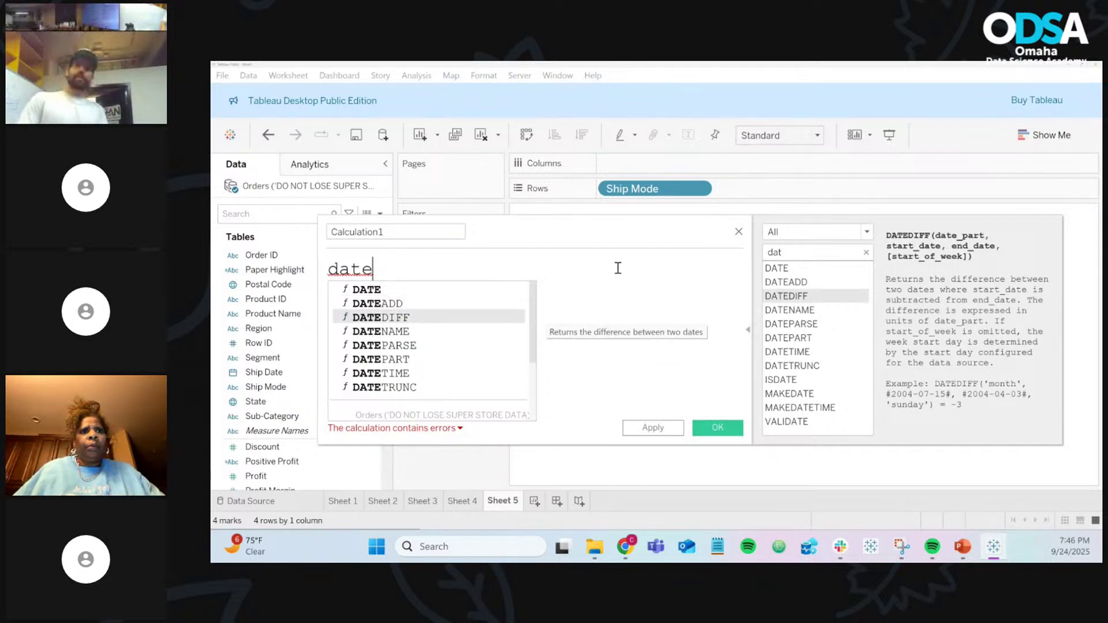
key("Up")
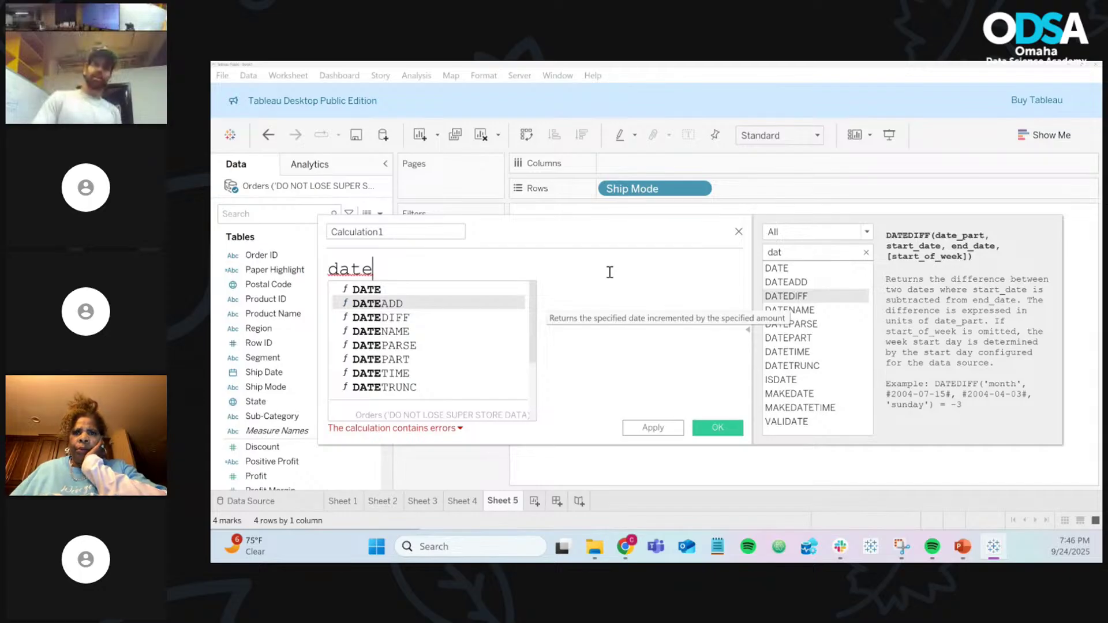
double_click(452, 318)
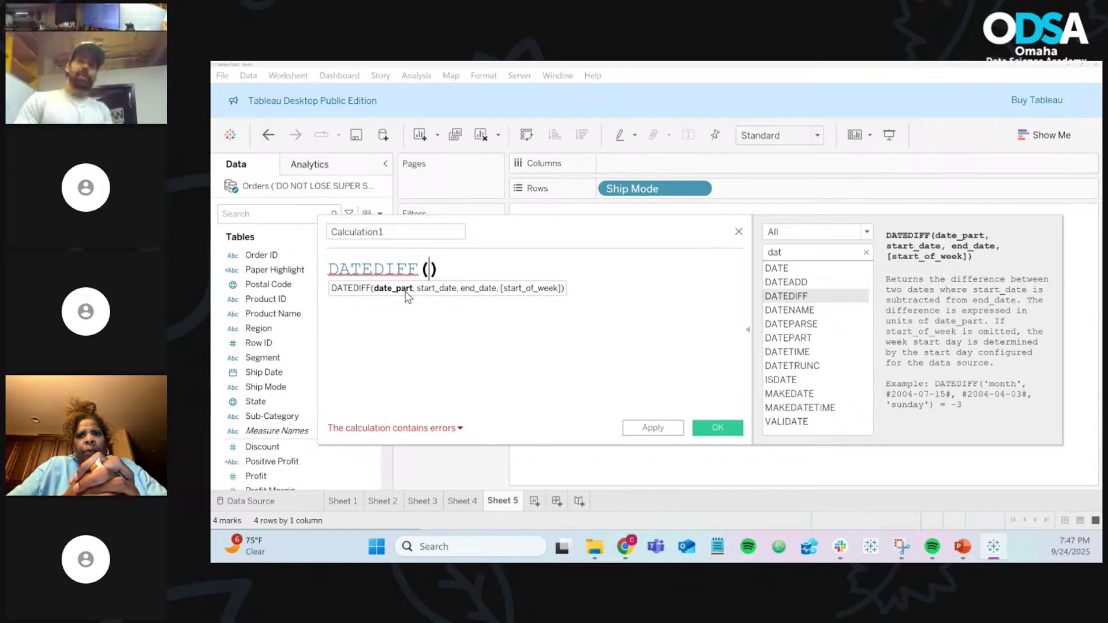
Step: Complete the formula as DATEDIFF("day",[Order Date],[Ship Date])
type("\"")
type("dY")
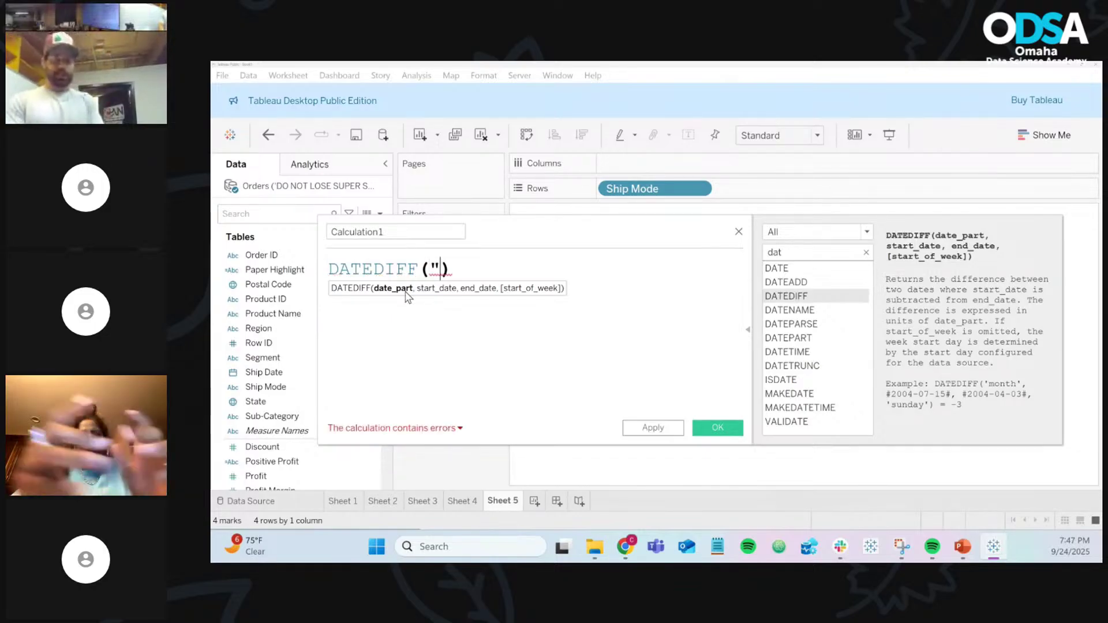
key("BackSpace")
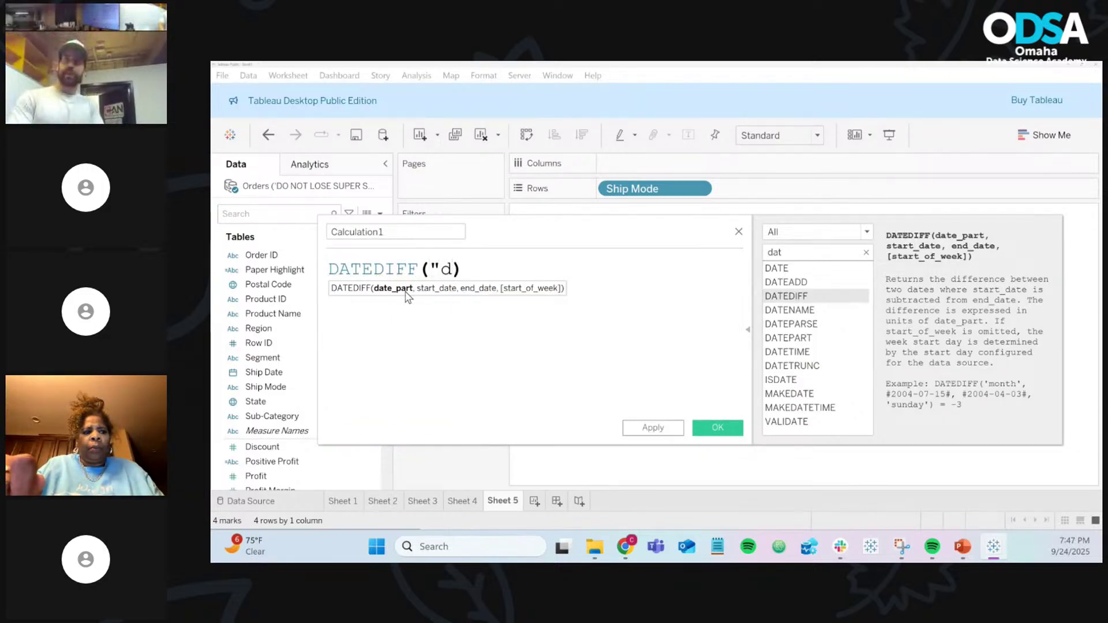
type("ay\"")
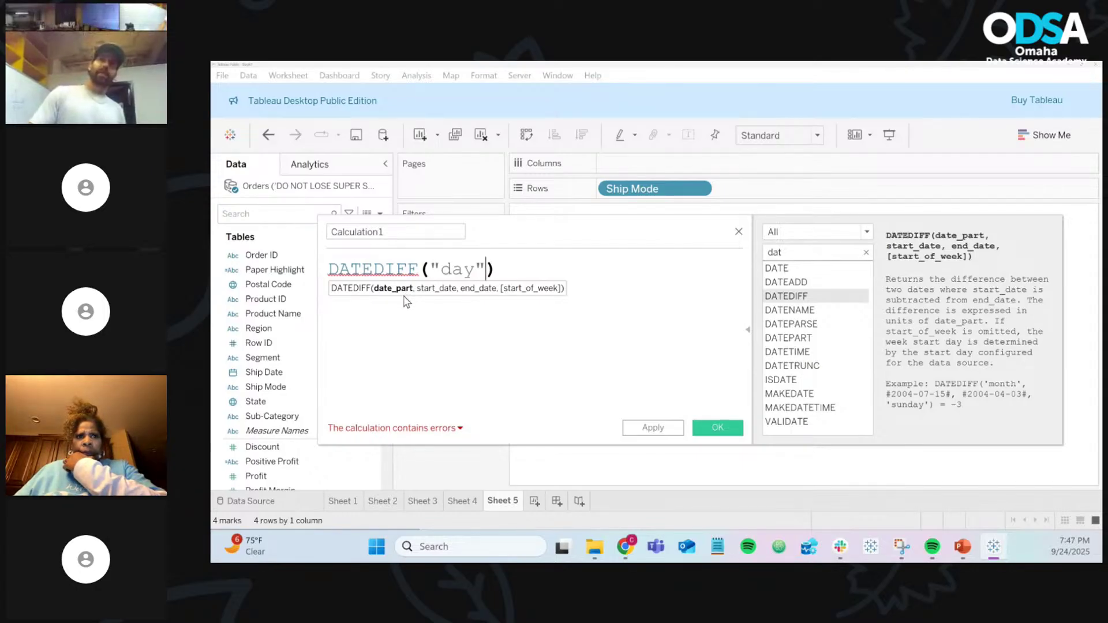
type(",")
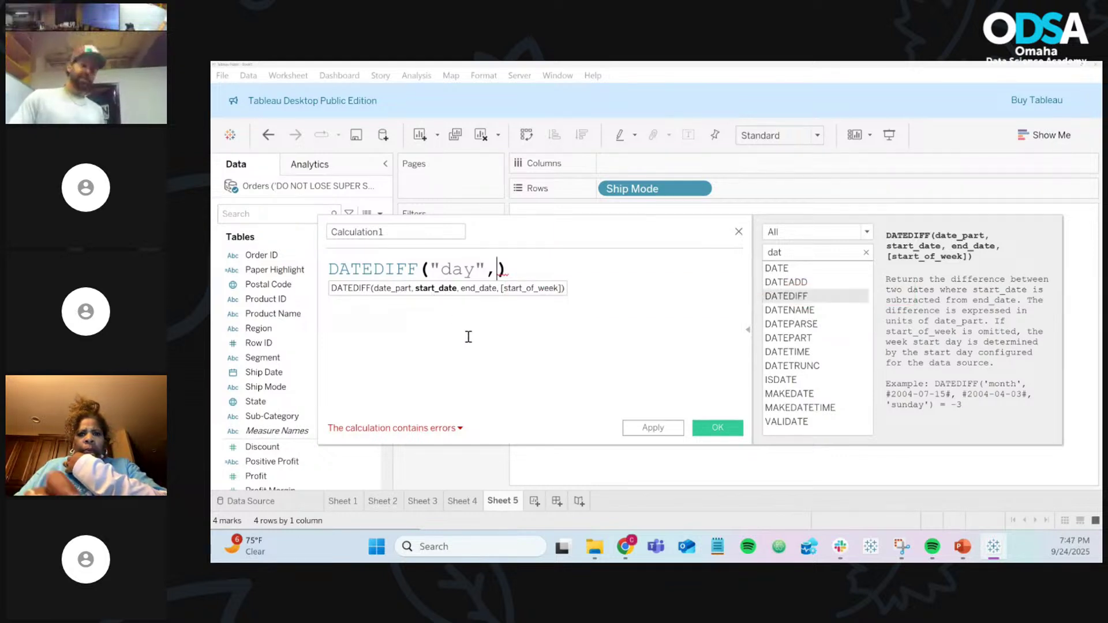
type("or")
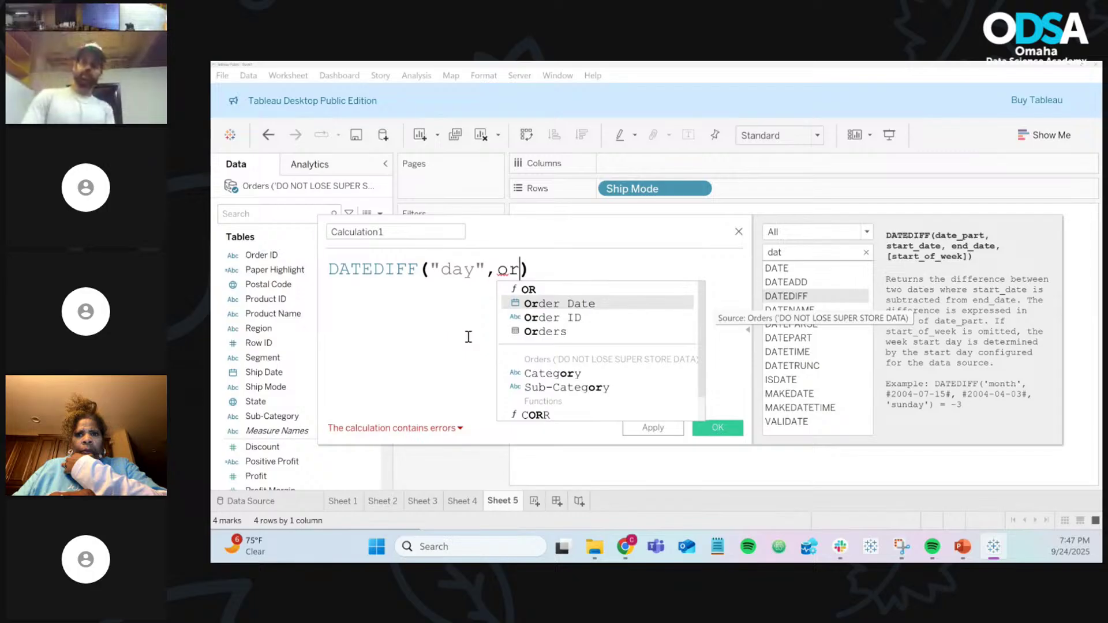
key("Return")
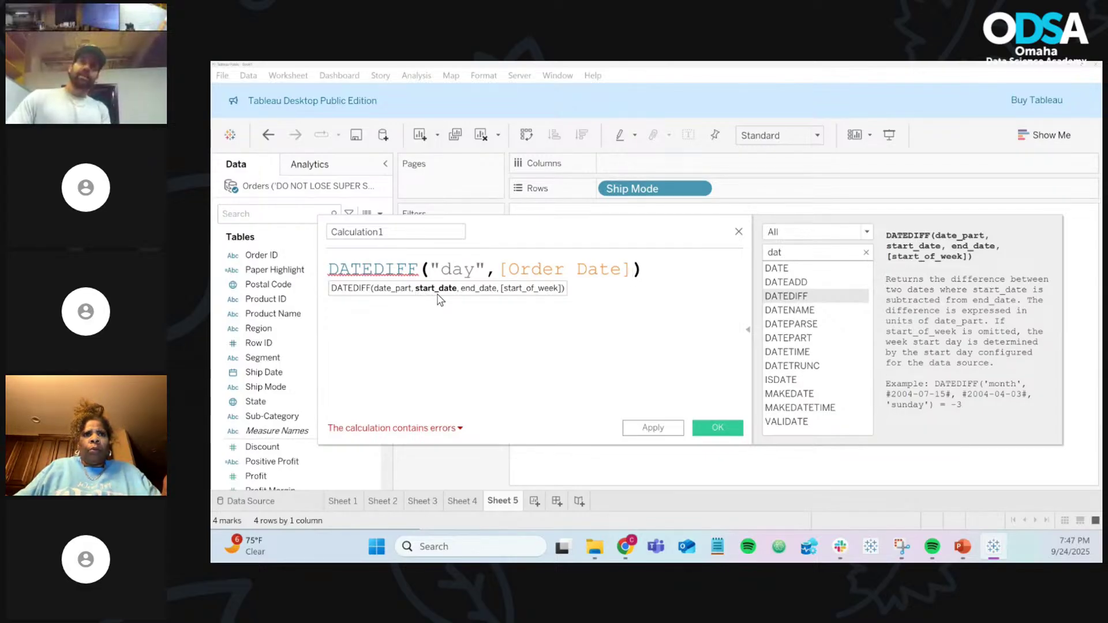
type(",")
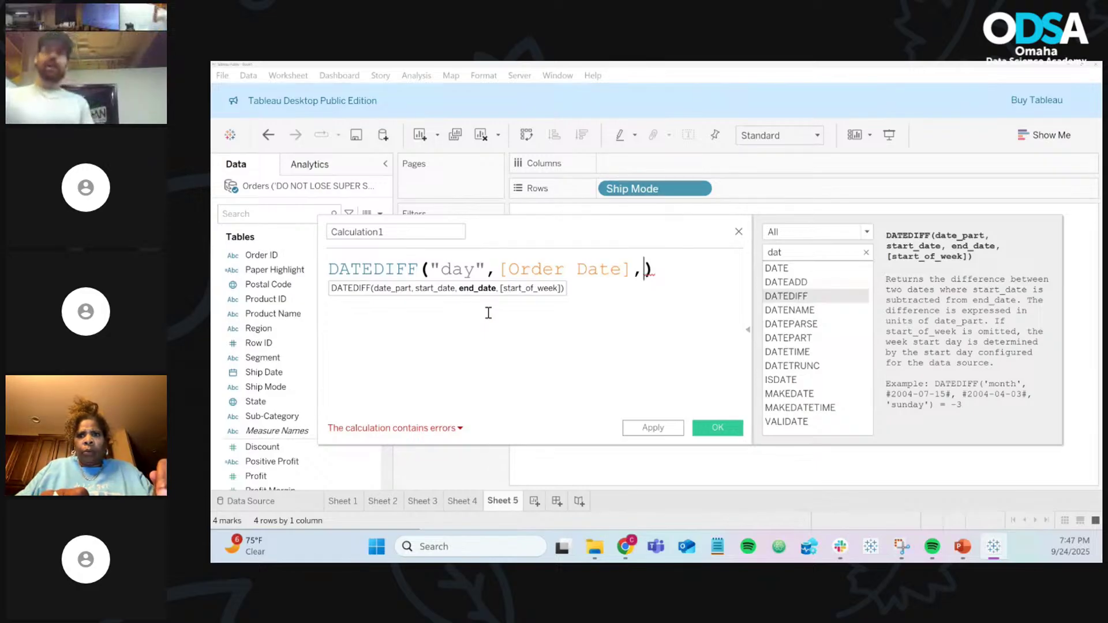
type("shi")
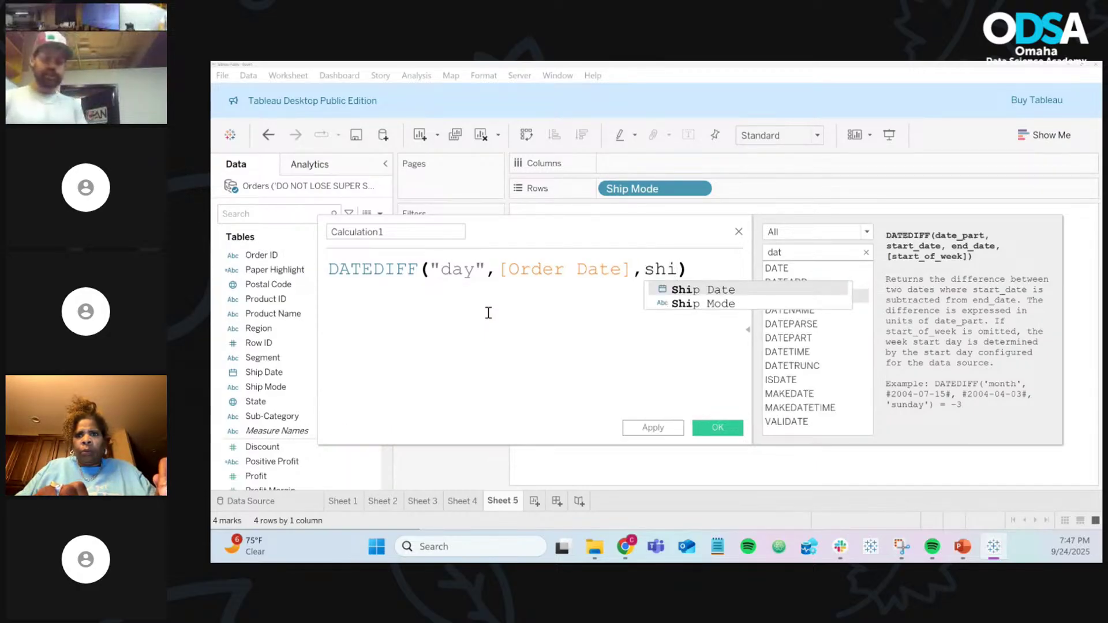
key("Return")
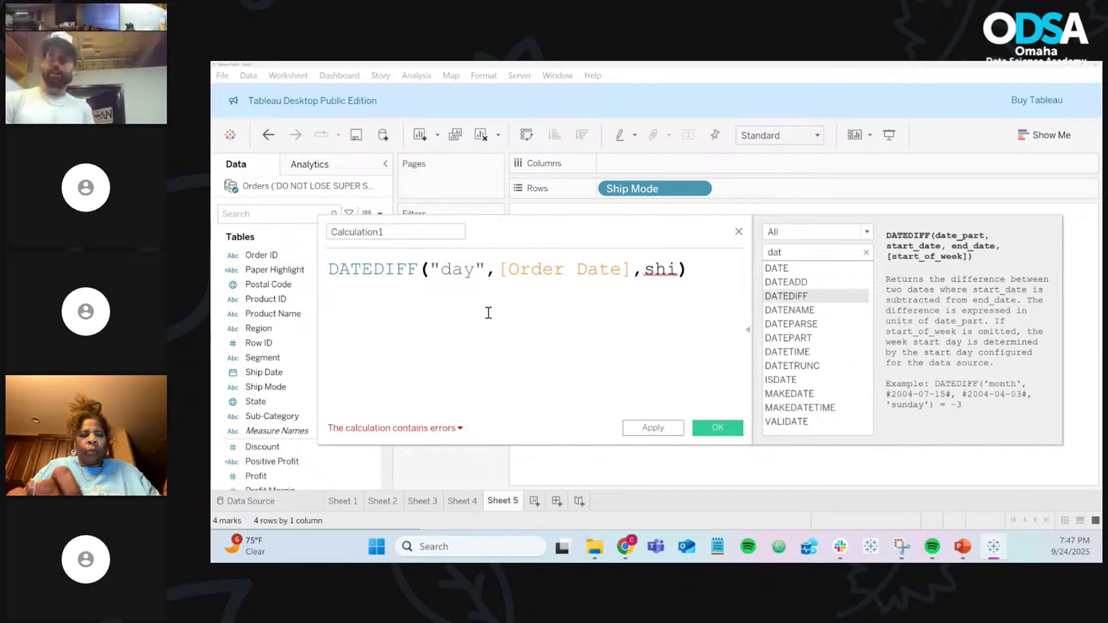
left_click(747, 330)
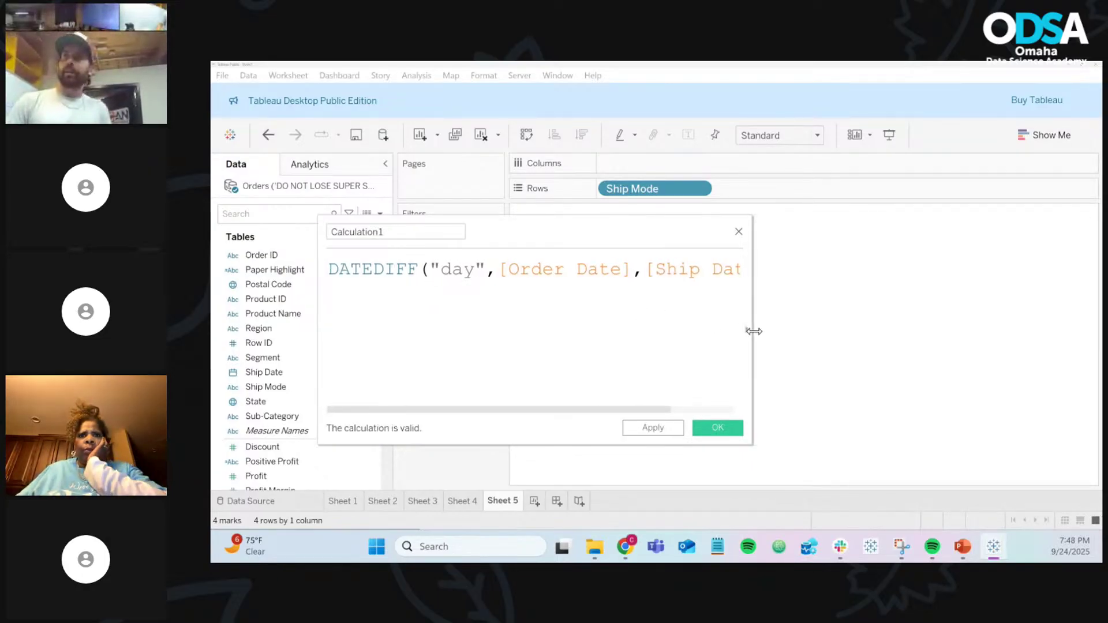
left_click_drag(754, 331, 930, 344)
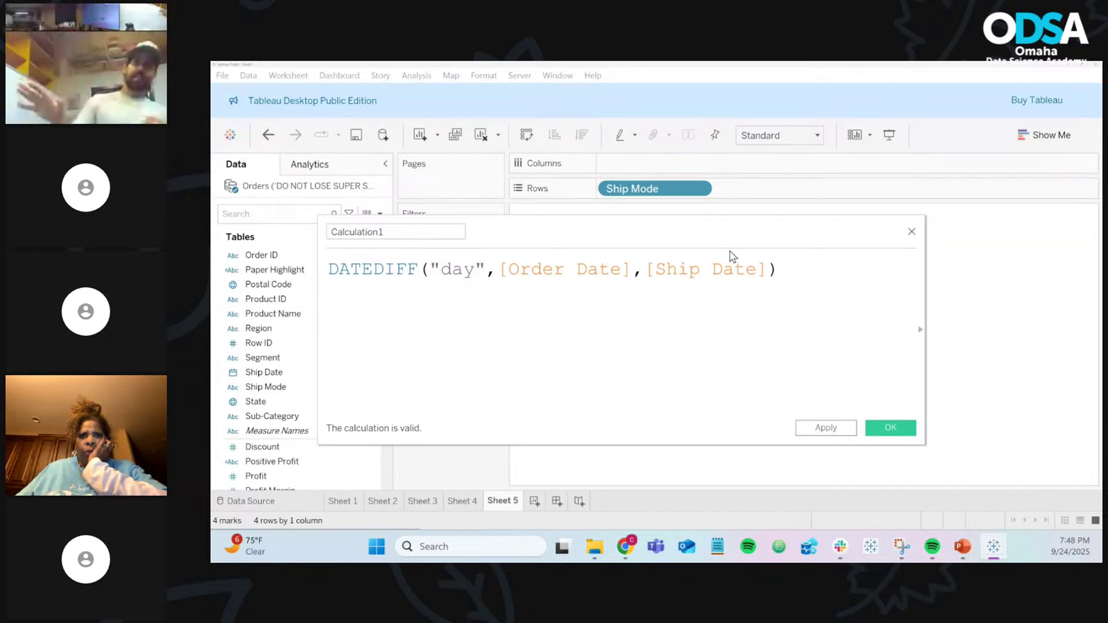
left_click(806, 276)
scroll(805, 277, "up", 2, "ctrl")
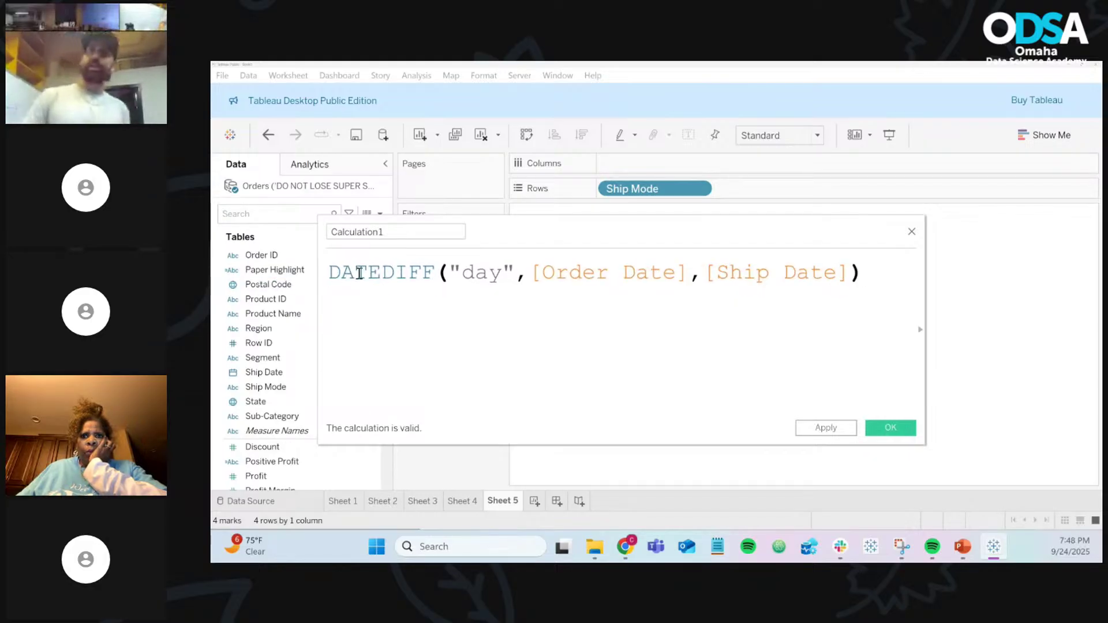
double_click(372, 270)
left_click(419, 327)
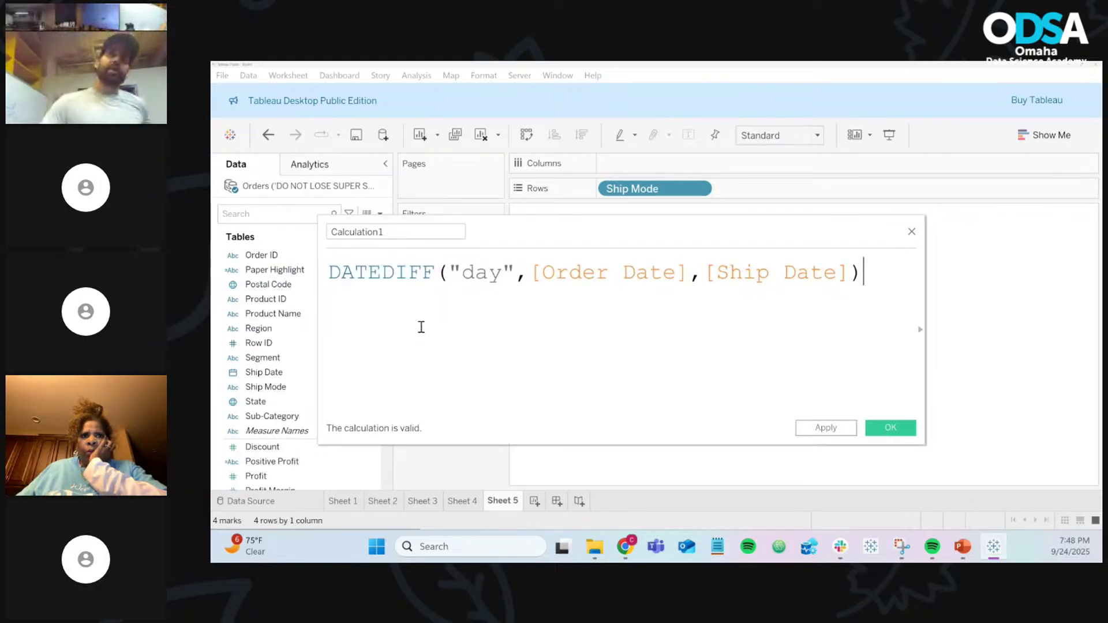
left_click(450, 275)
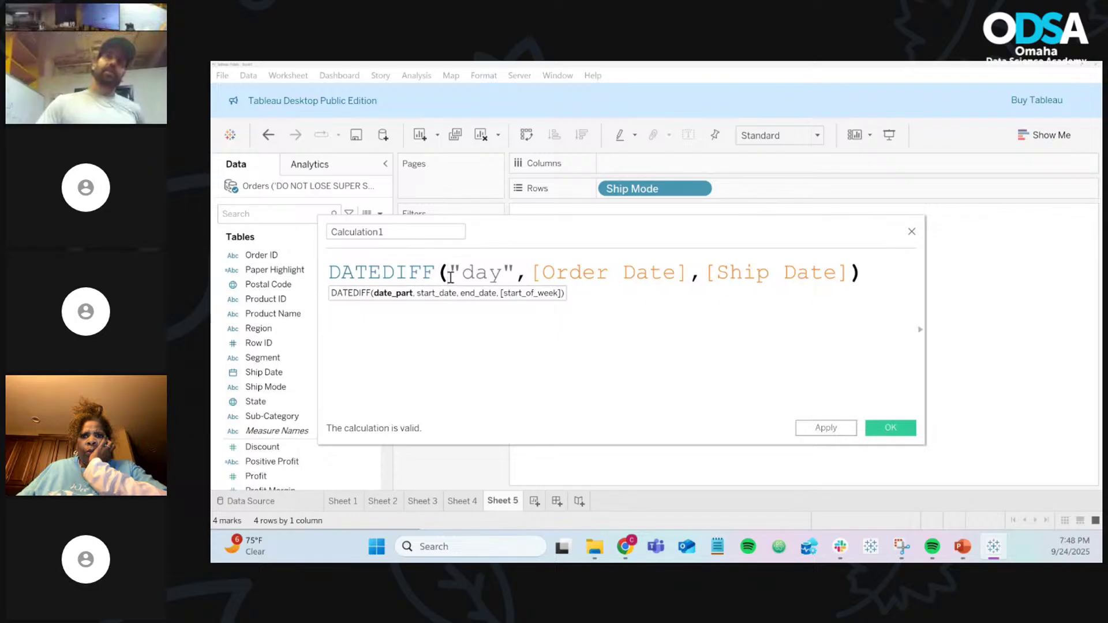
left_click(491, 276)
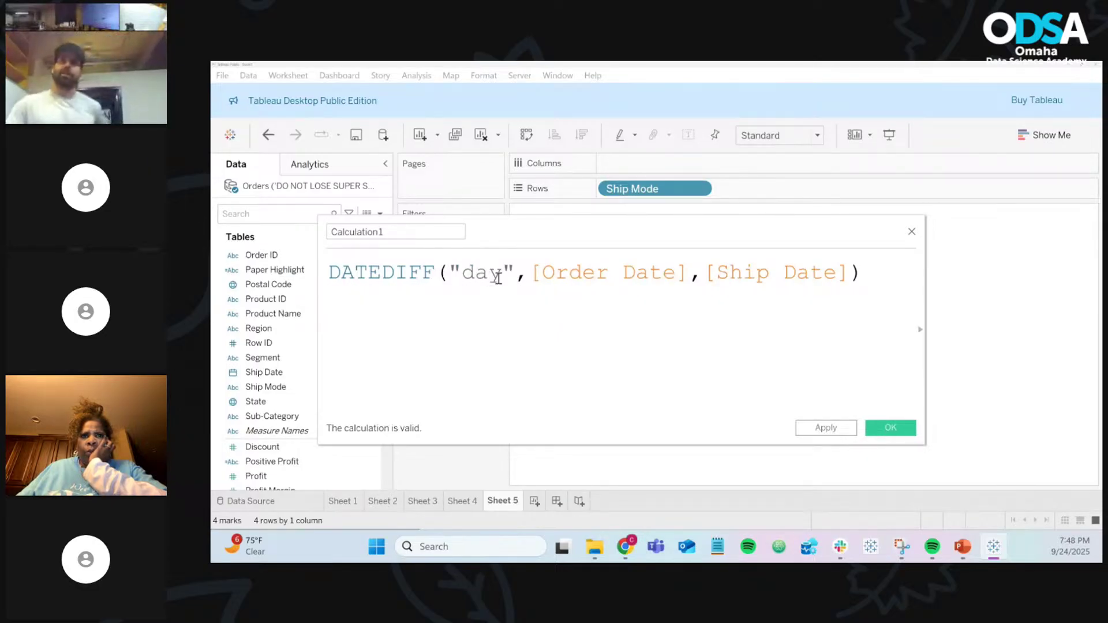
left_click(519, 278)
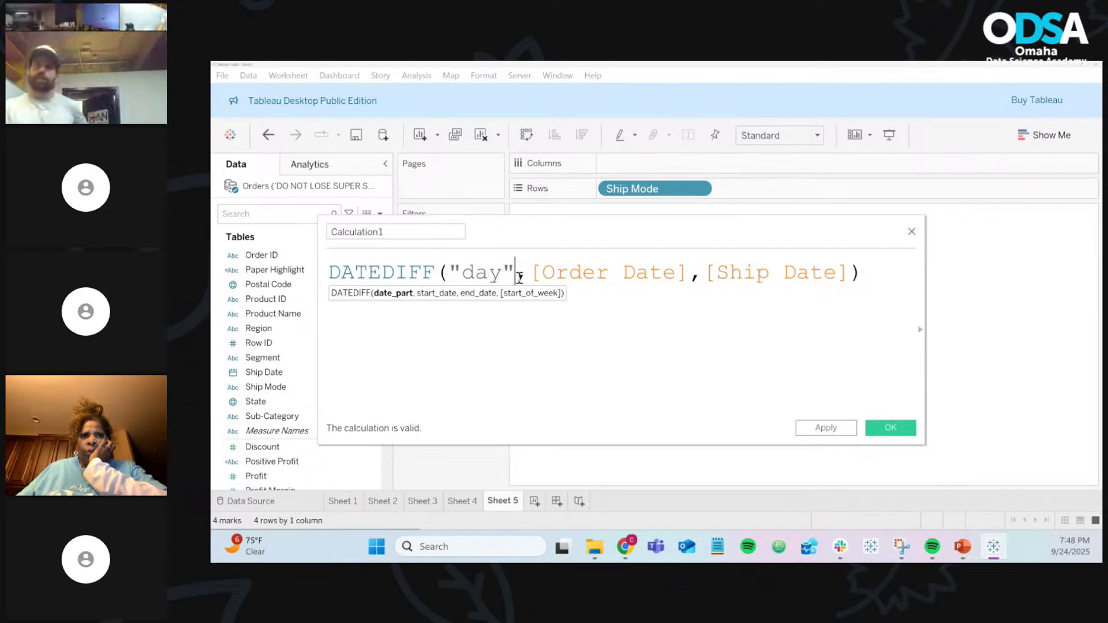
double_click(611, 269)
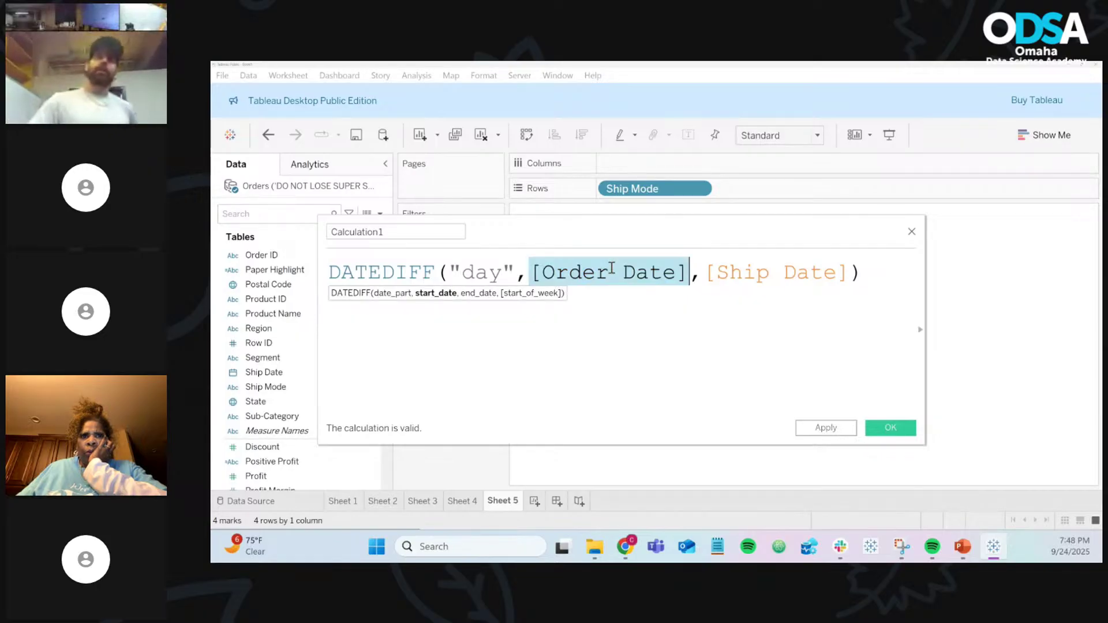
double_click(748, 272)
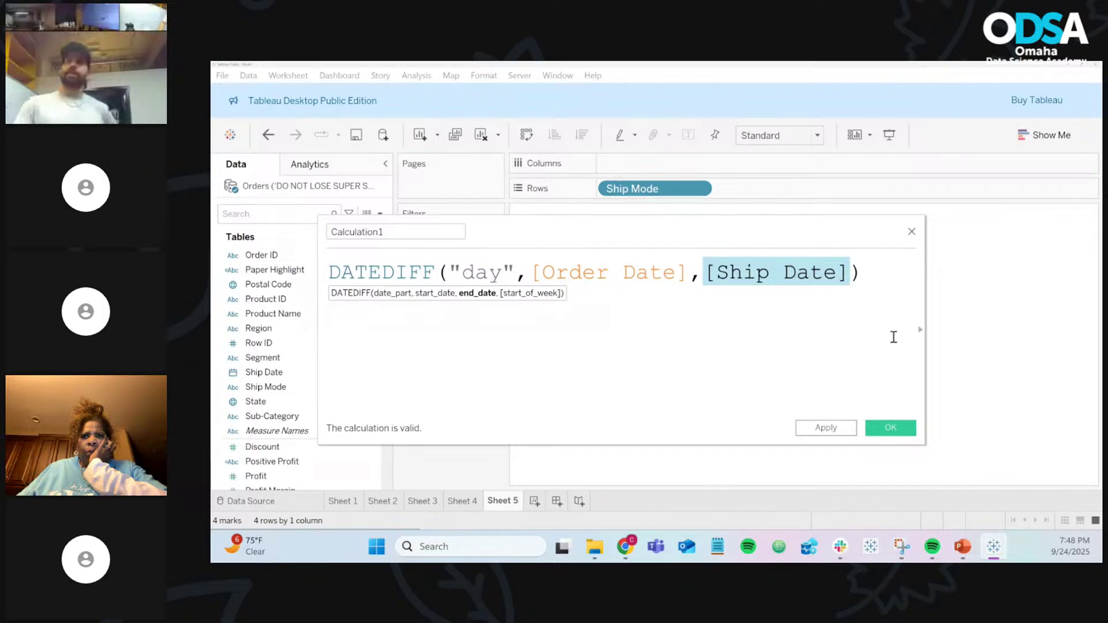
left_click_drag(925, 321, 1002, 332)
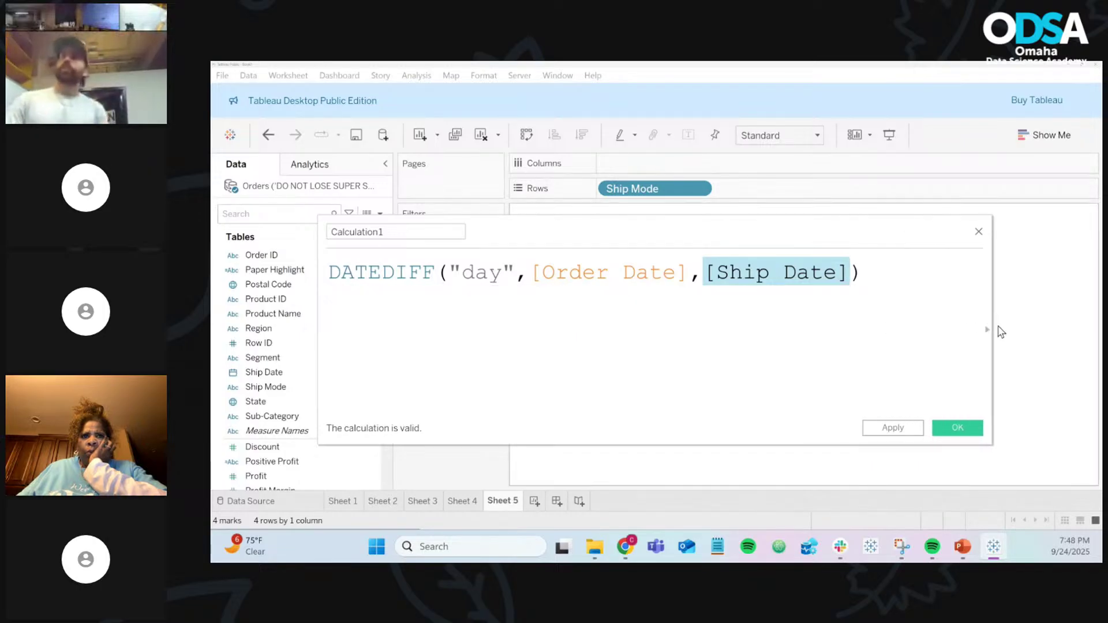
double_click(446, 234)
type("Days to Ship")
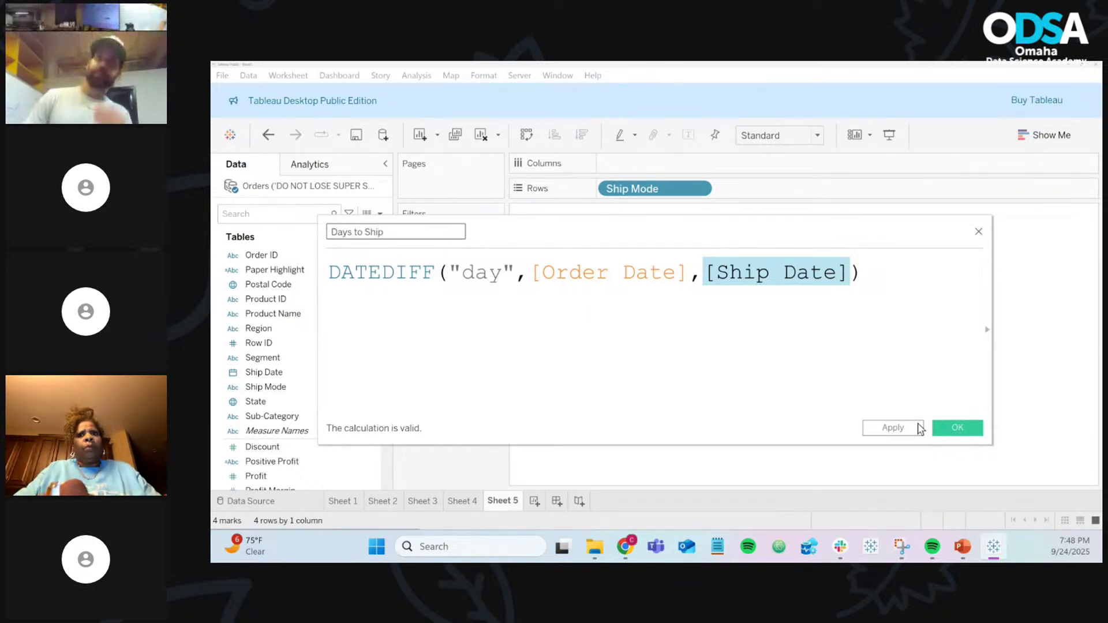
left_click(957, 427)
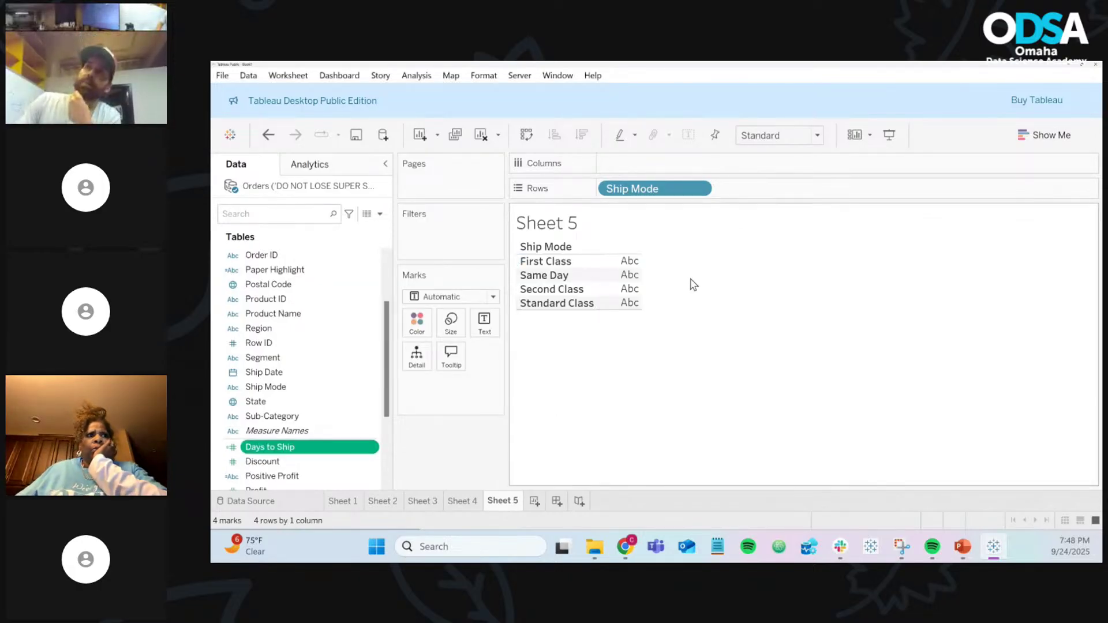
Step: Open the Orders data source page and scroll across its column preview
left_click(276, 499)
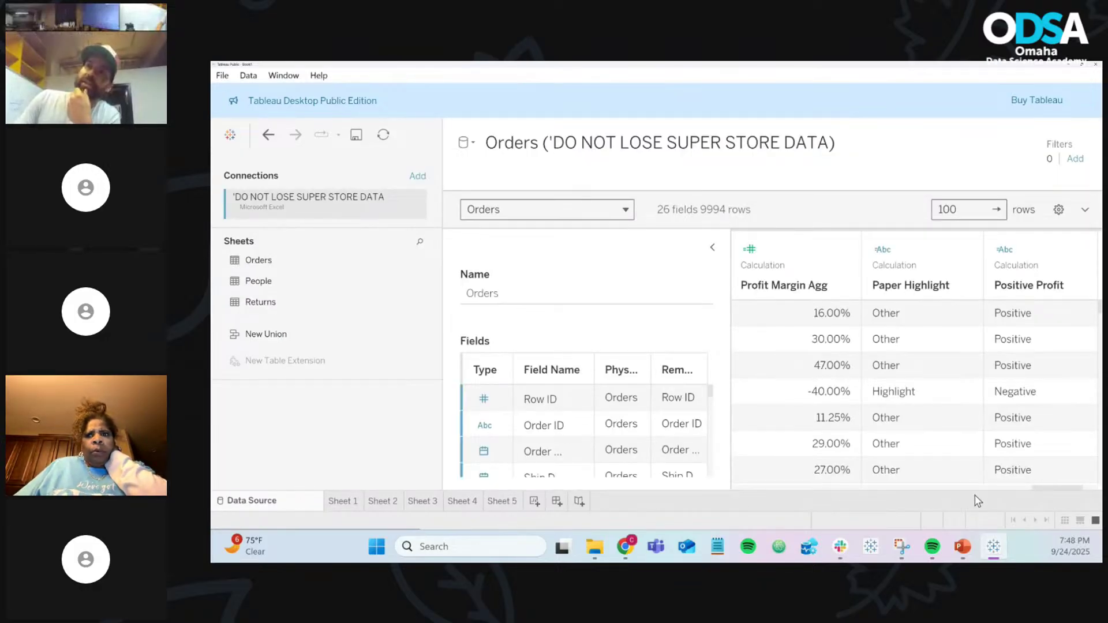
left_click_drag(1048, 490, 1089, 492)
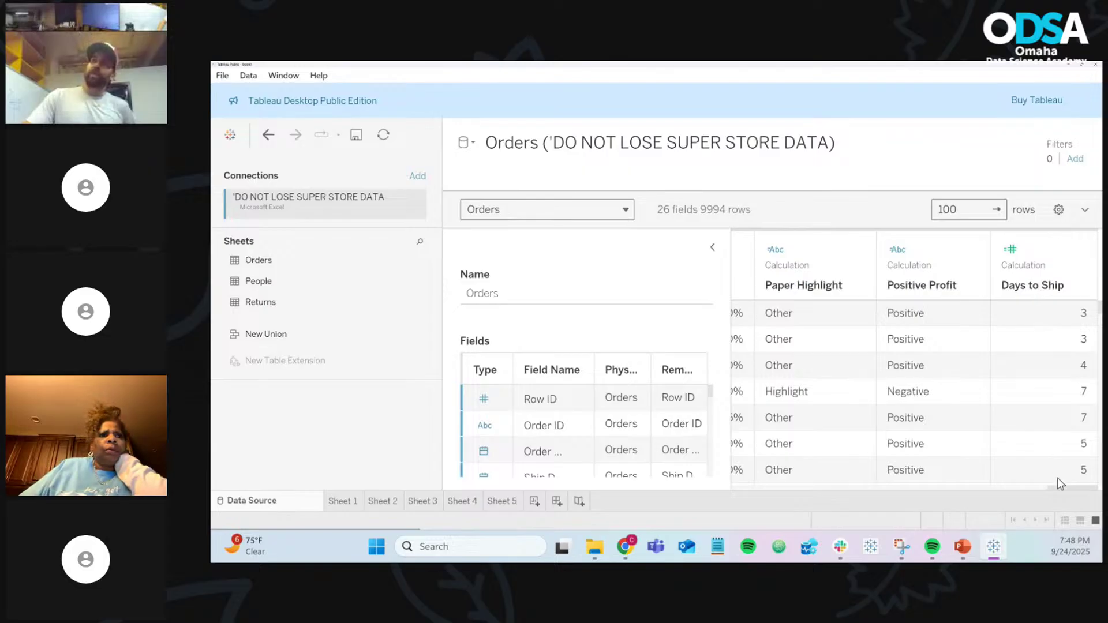
left_click_drag(1060, 488, 766, 489)
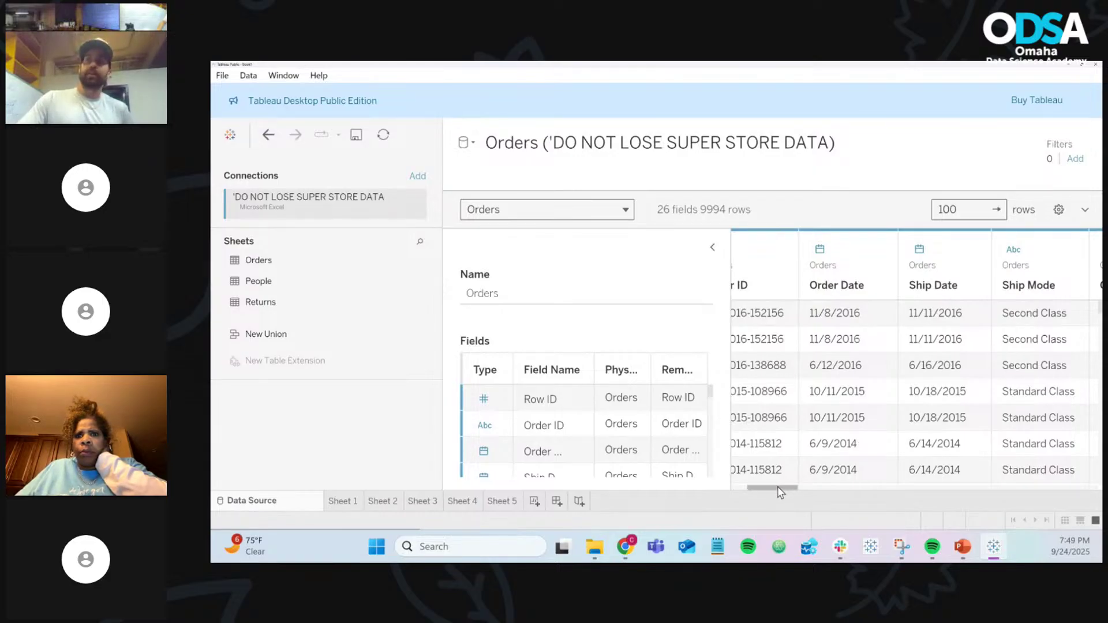
left_click_drag(780, 489, 1085, 490)
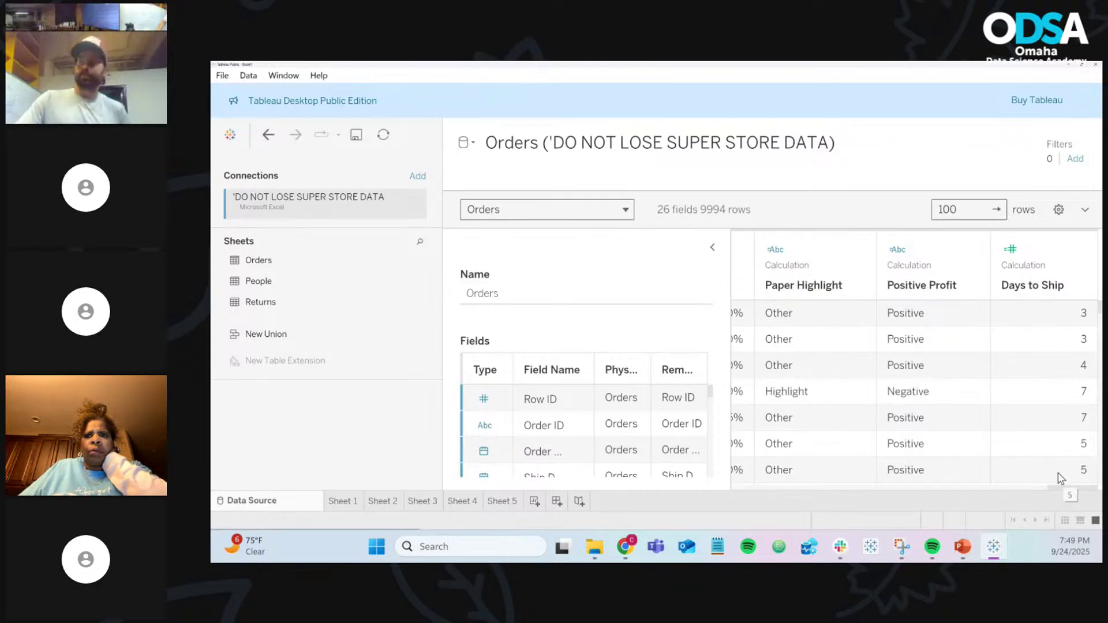
left_click_drag(1068, 488, 659, 502)
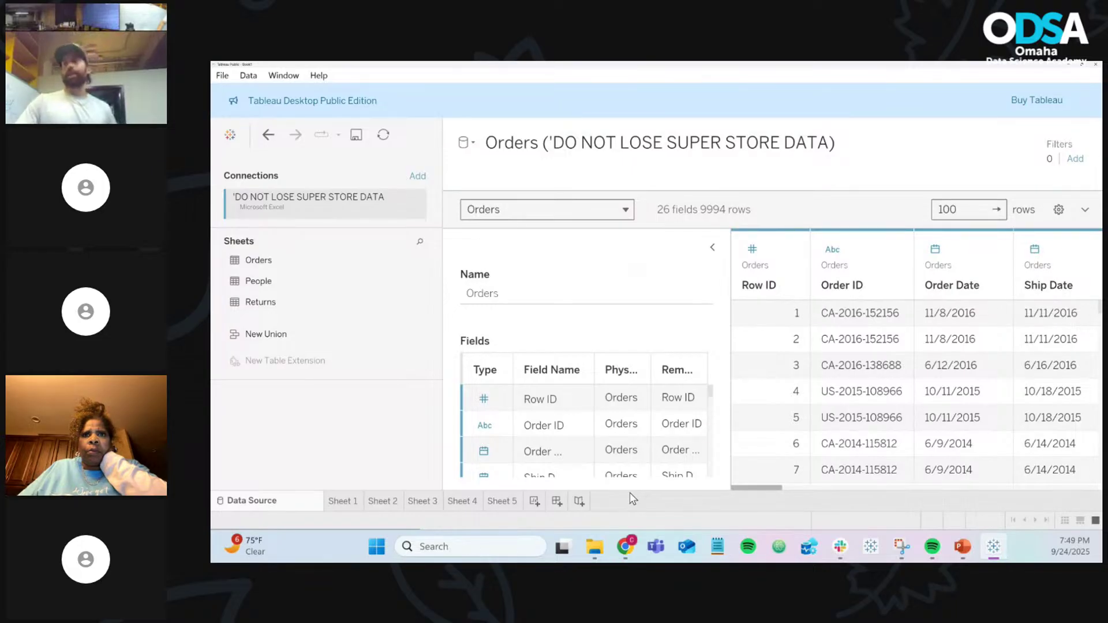
Step: On Sheet 5, put Days to Ship on Columns to chart its sum per ship mode
left_click(494, 505)
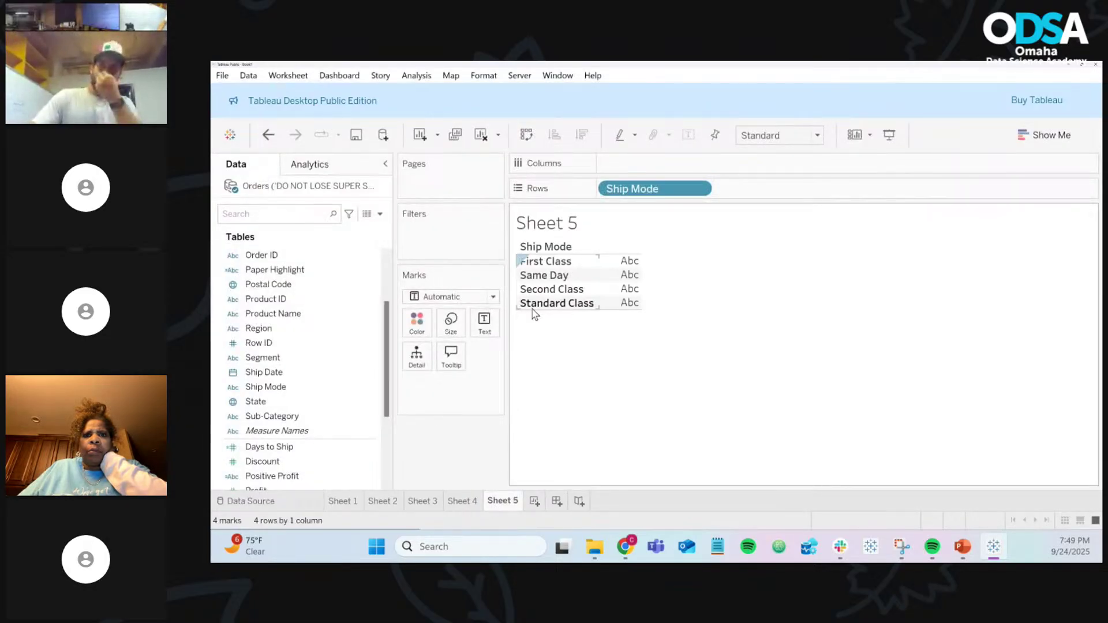
scroll(371, 344, "down", 2)
left_click(346, 374)
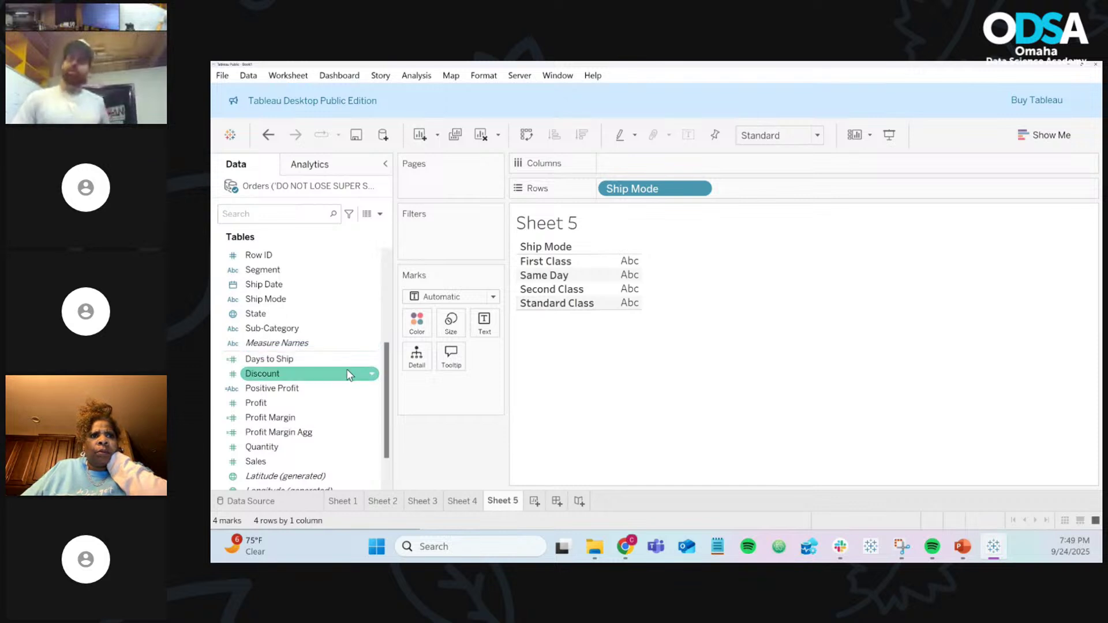
scroll(346, 368, "down", 1)
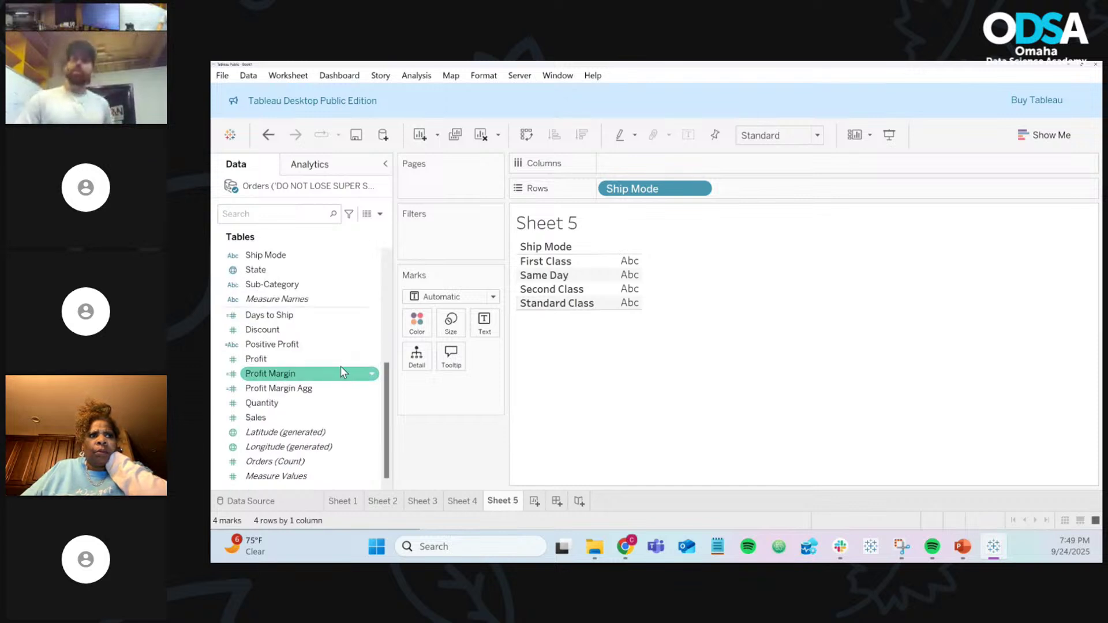
left_click(333, 323)
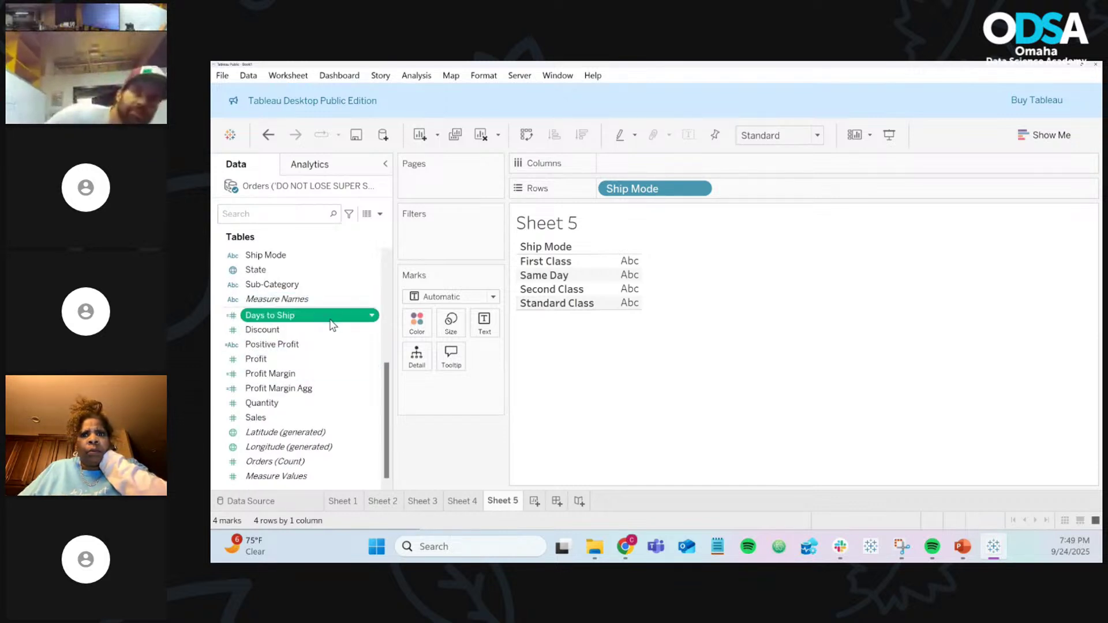
left_click_drag(333, 324, 675, 172)
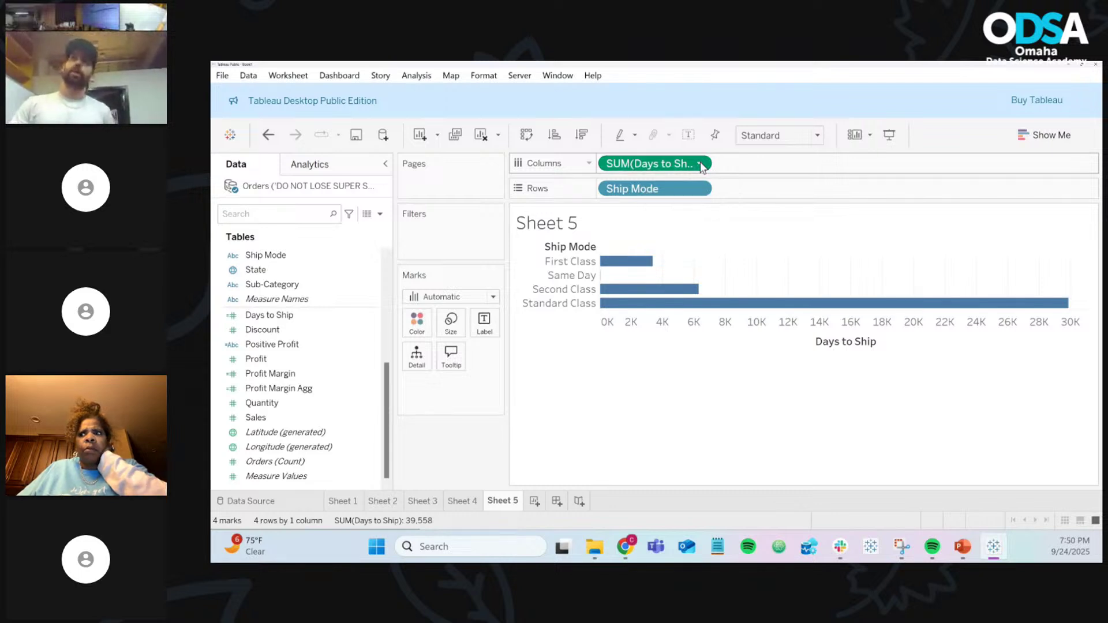
left_click(699, 164)
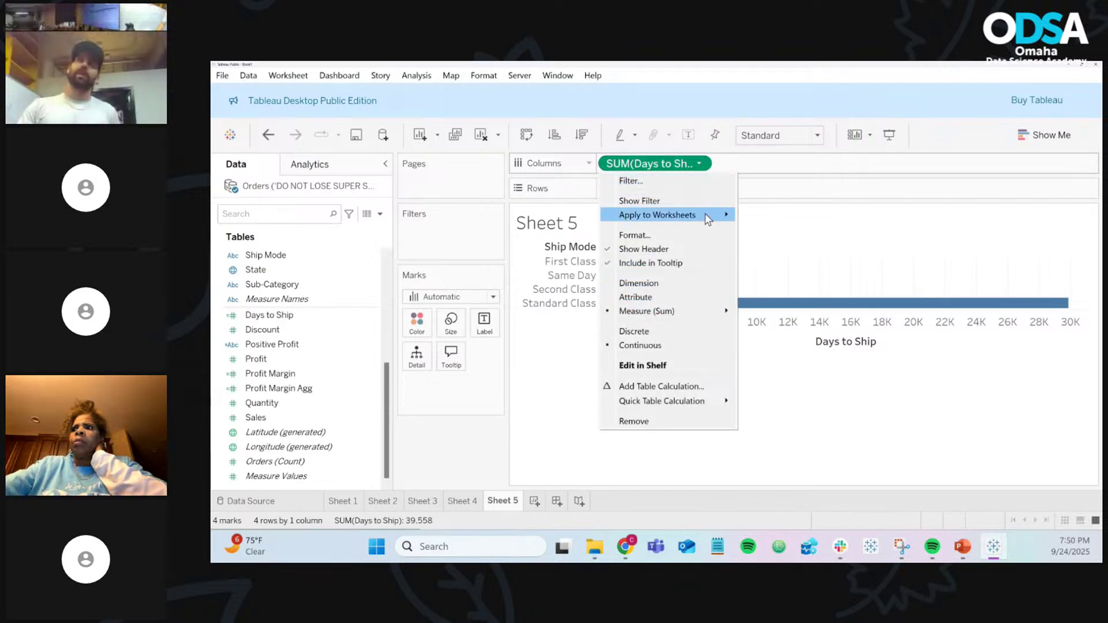
Step: Switch the Days to Ship bars to Average and review the field's DATEDIFF formula
mouse_move(667, 321)
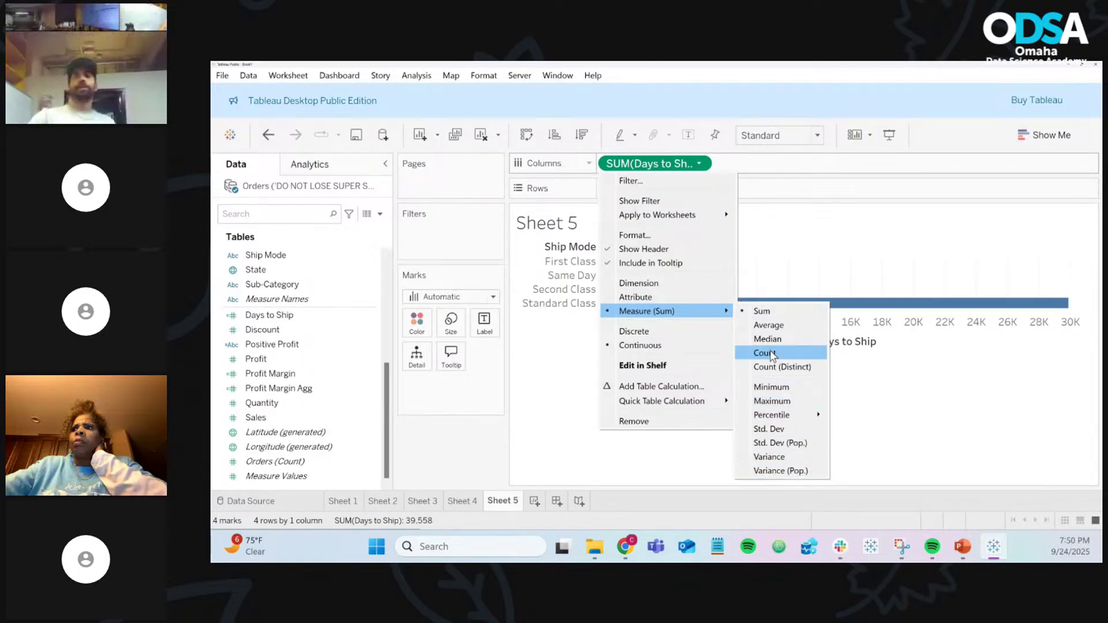
left_click(770, 326)
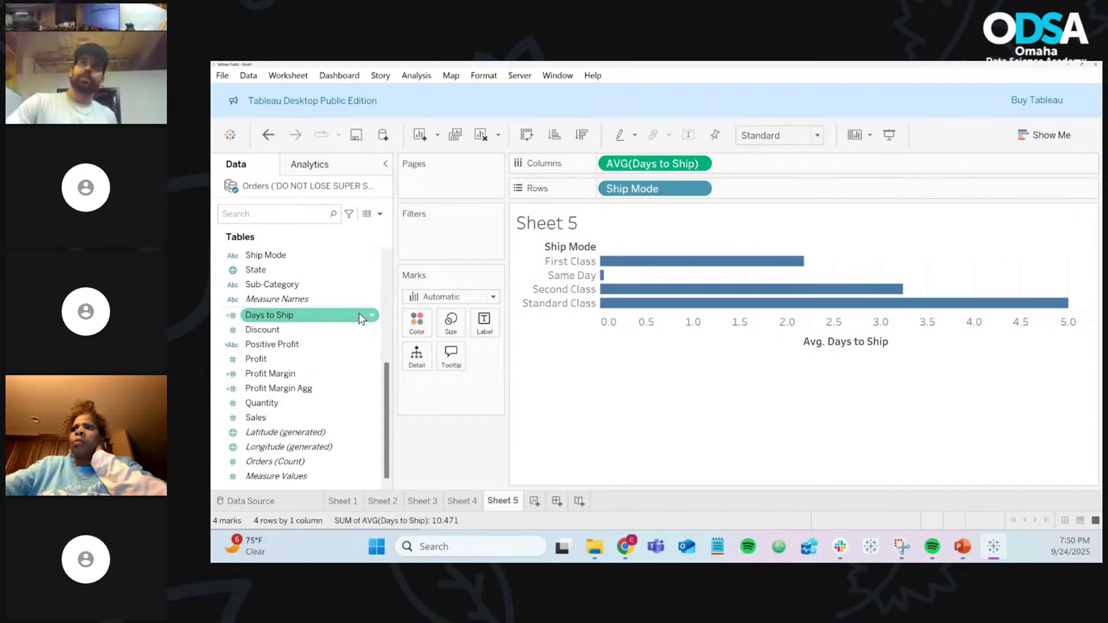
left_click(373, 318)
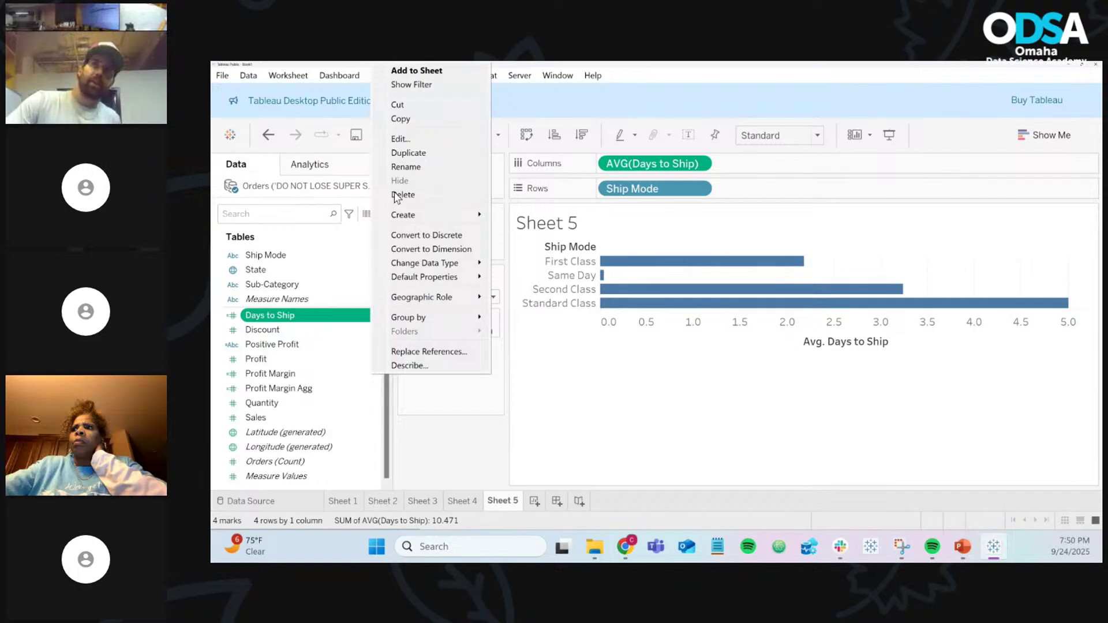
left_click(398, 141)
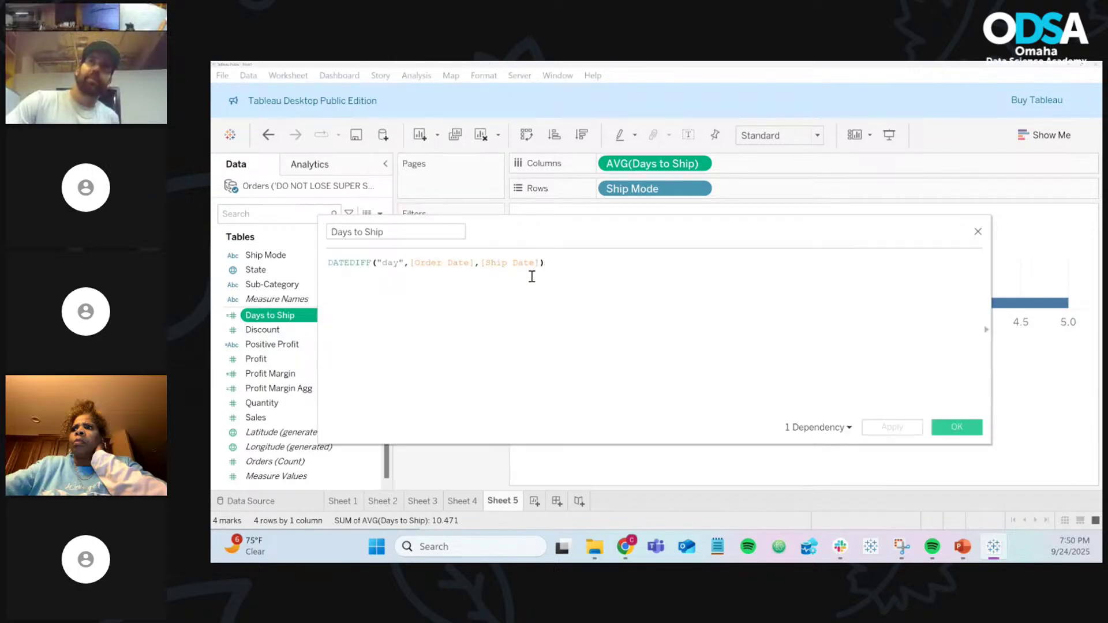
scroll(532, 277, "up", 6)
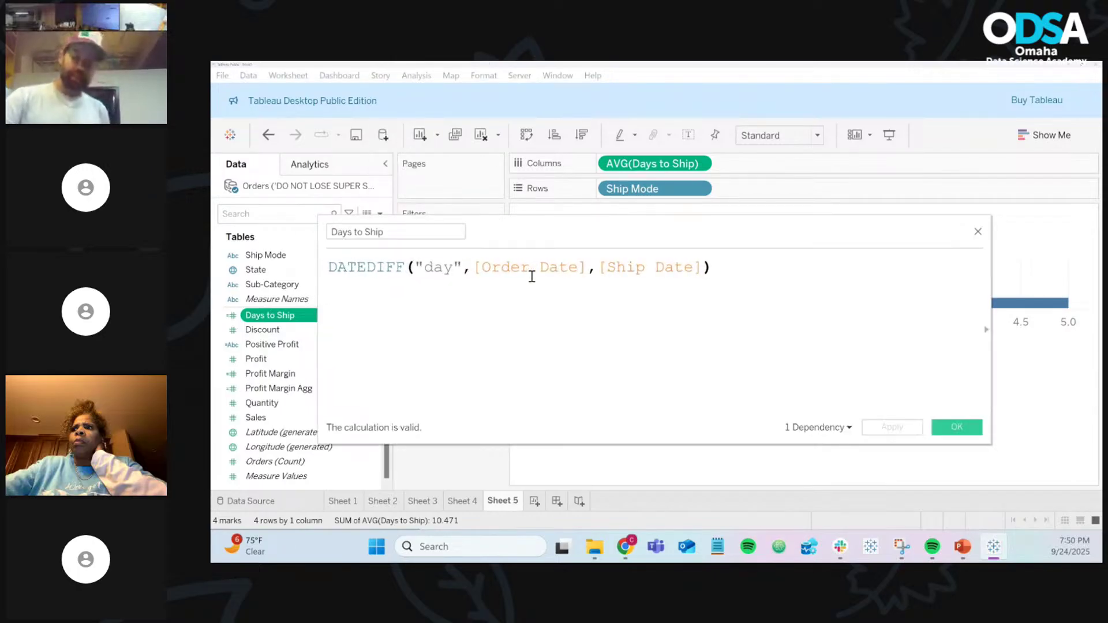
scroll(531, 276, "up", 1)
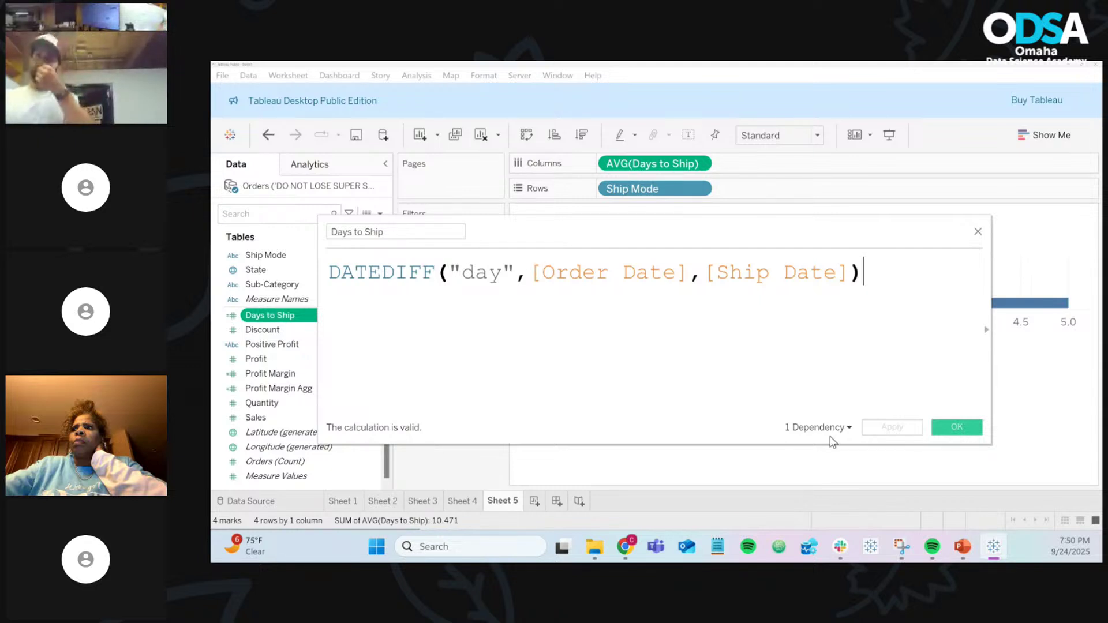
left_click(972, 428)
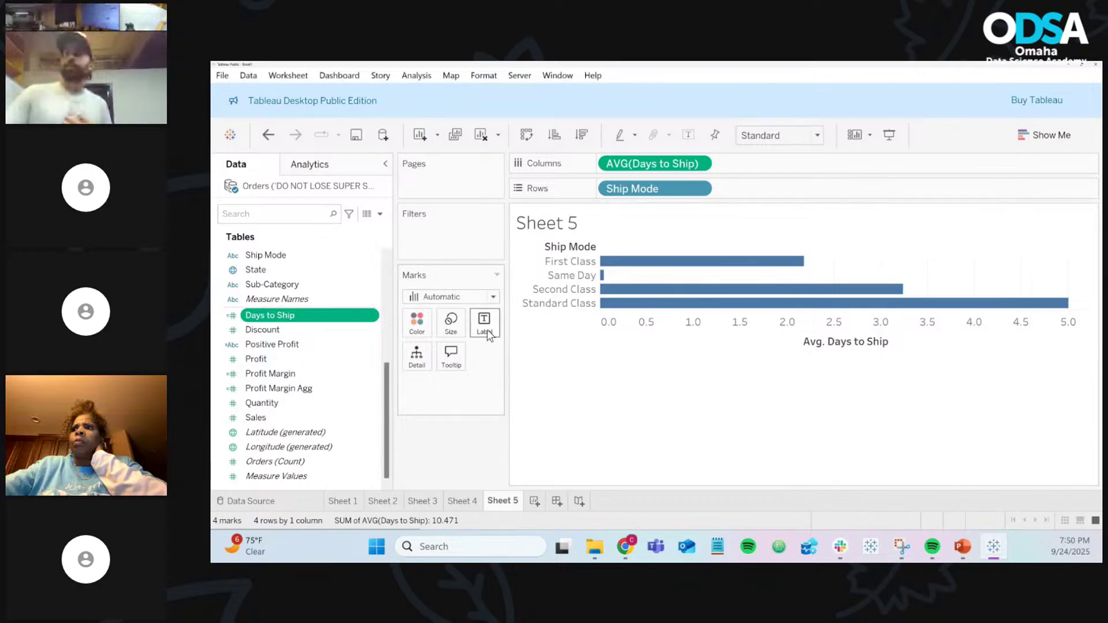
Step: Re-add Days to Ship to Columns, switch it to Average, then remove it
left_click_drag(340, 315, 622, 172)
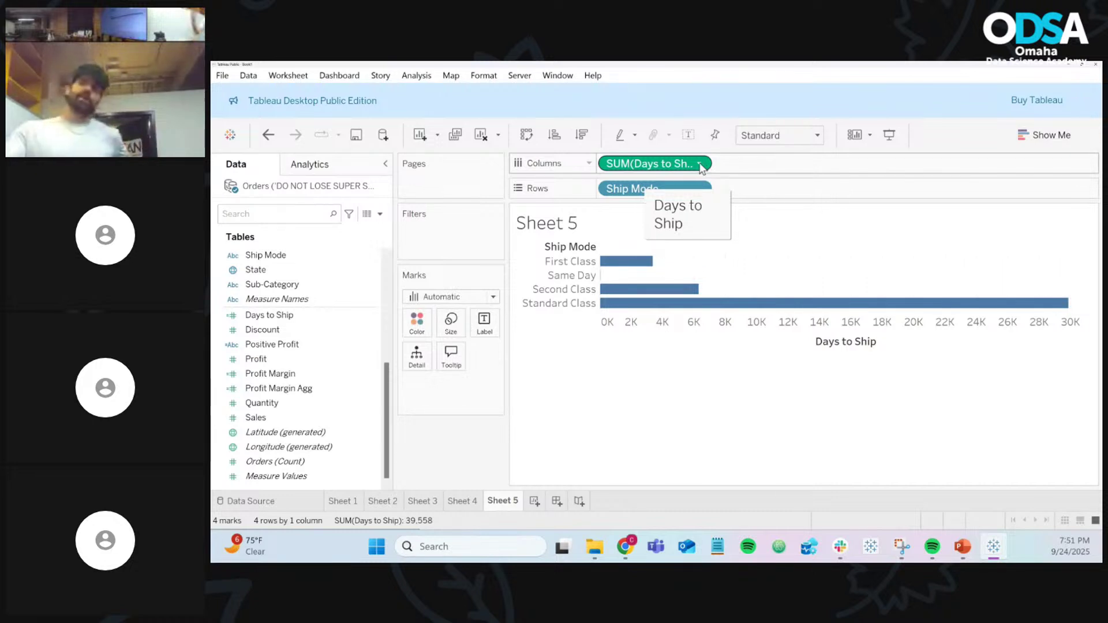
left_click(700, 165)
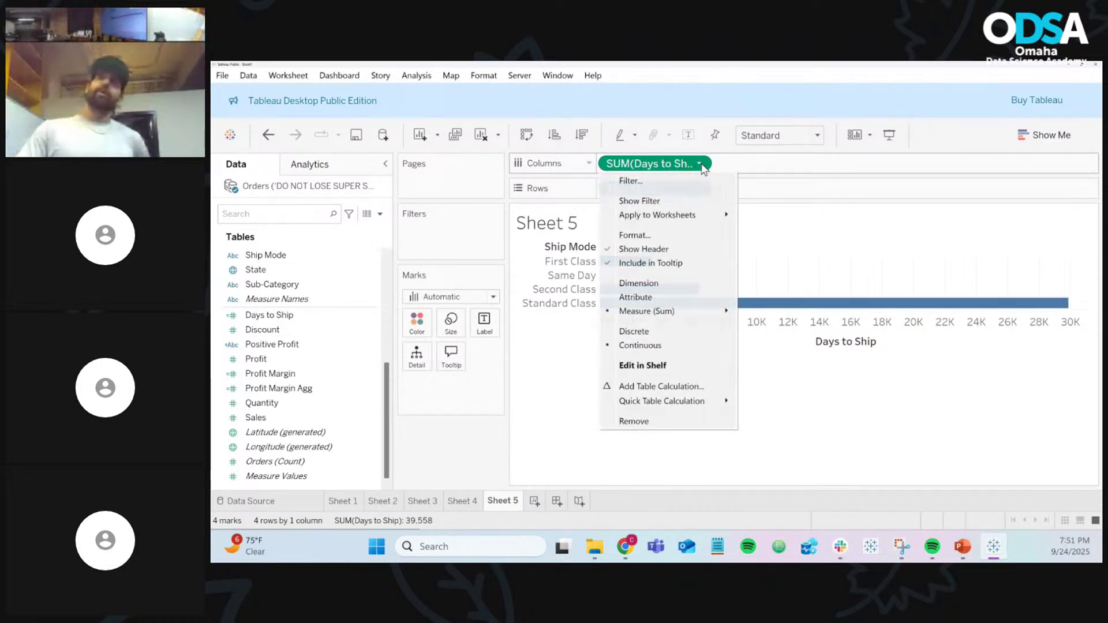
mouse_move(712, 312)
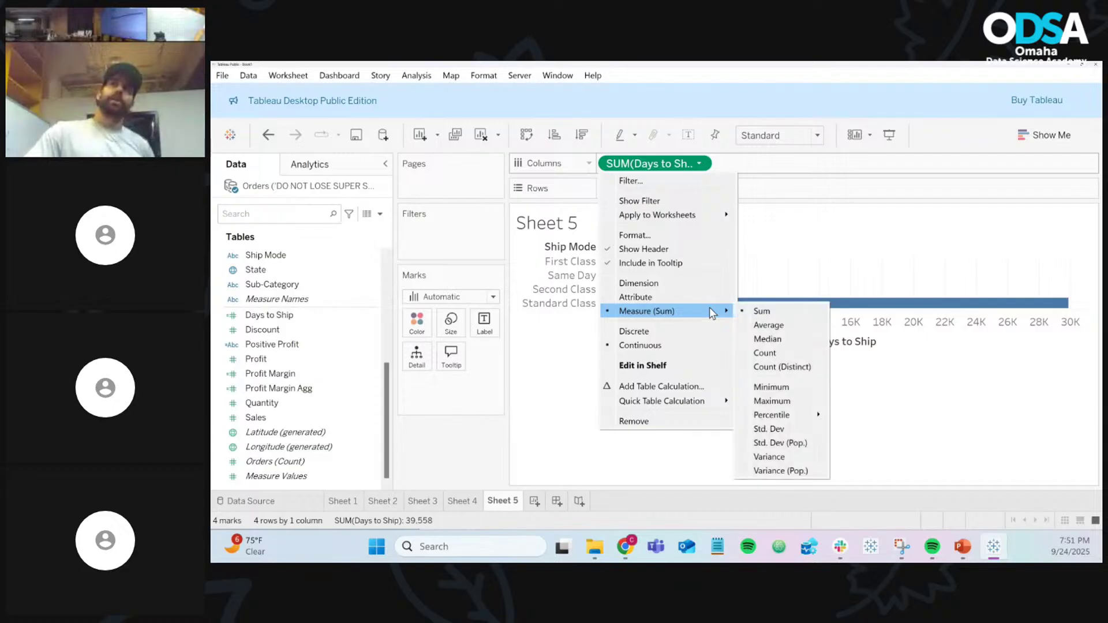
left_click(770, 325)
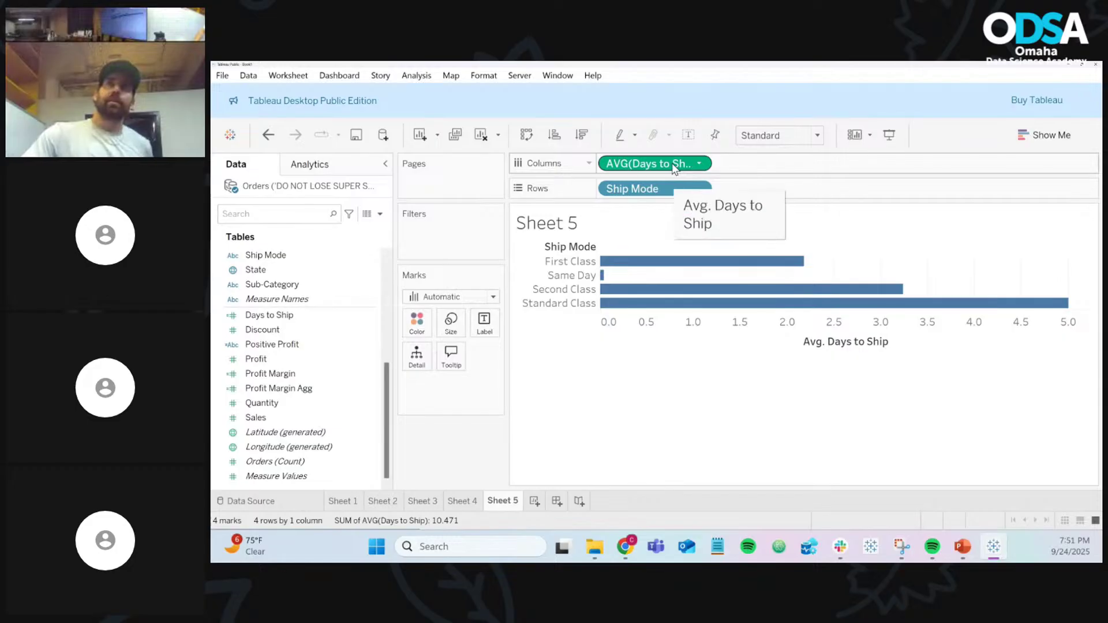
left_click_drag(673, 167, 479, 455)
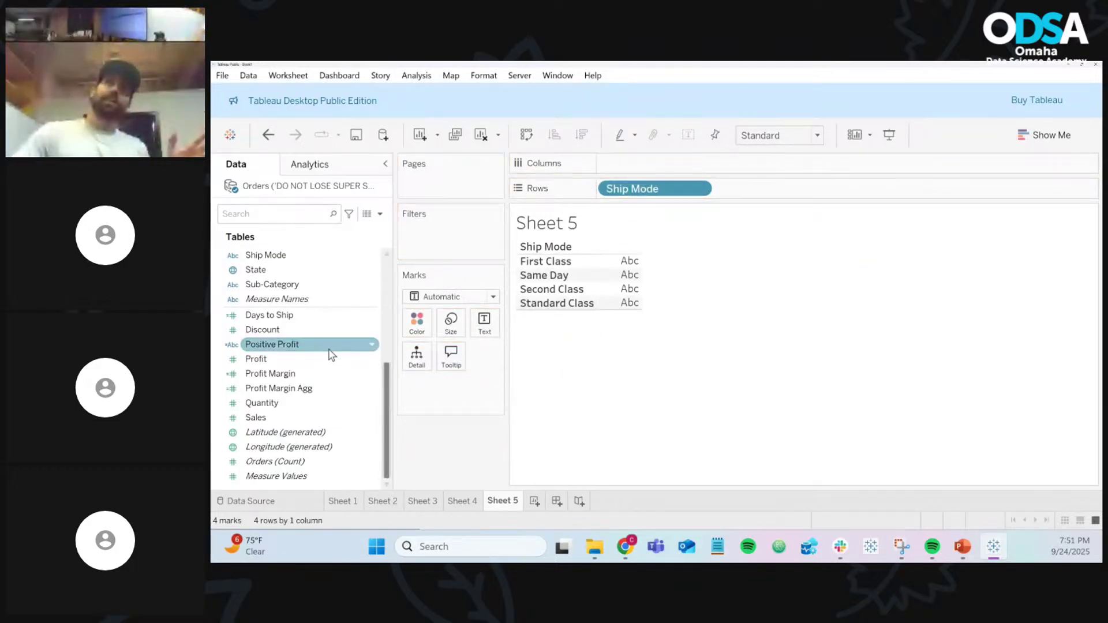
Step: Add total Days to Ship again, remove it, then drop it back on Columns to choose an aggregation
left_click_drag(300, 313, 640, 154)
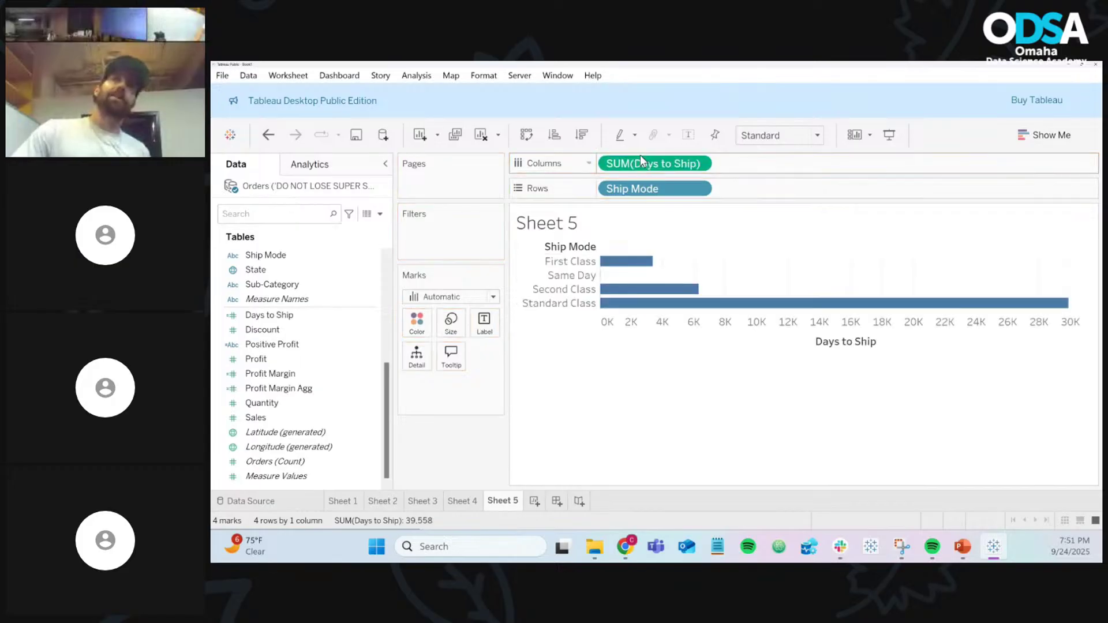
left_click(701, 163)
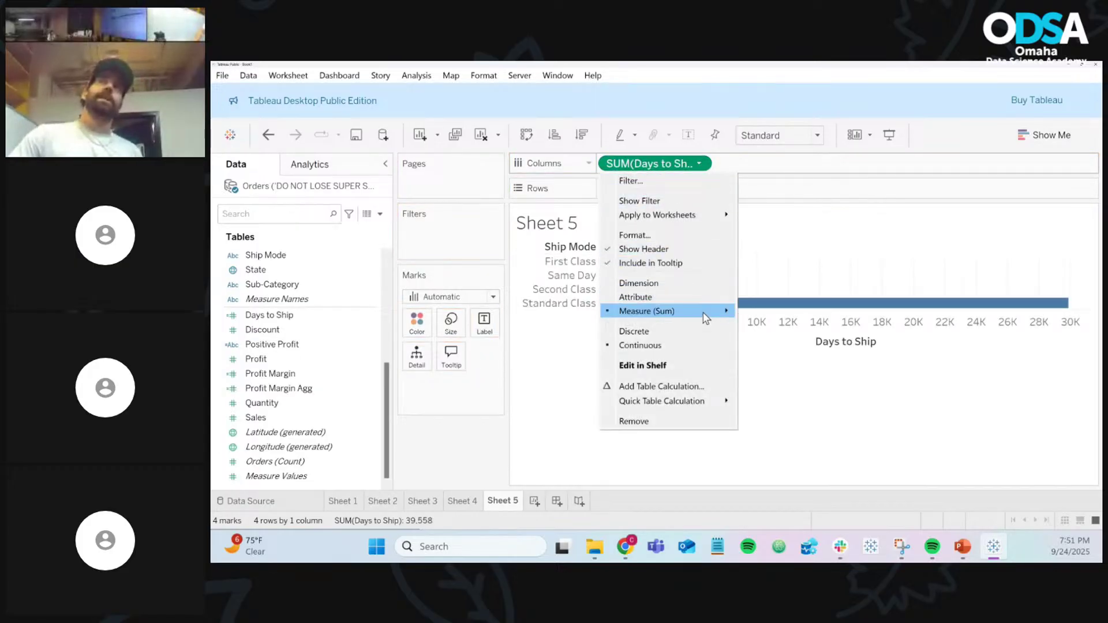
mouse_move(705, 316)
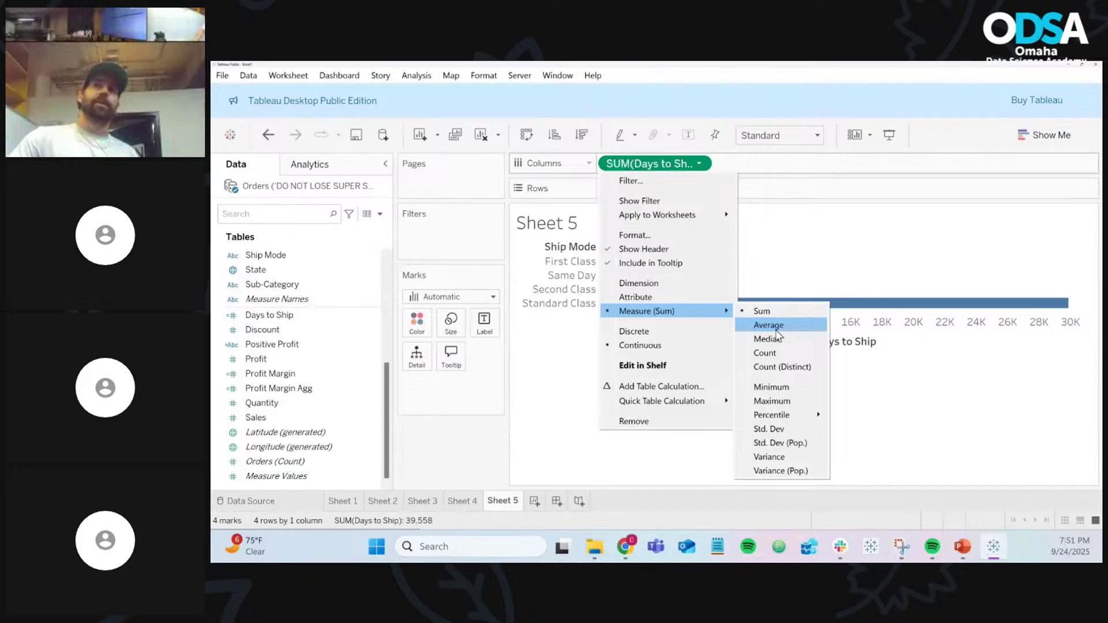
left_click(662, 164)
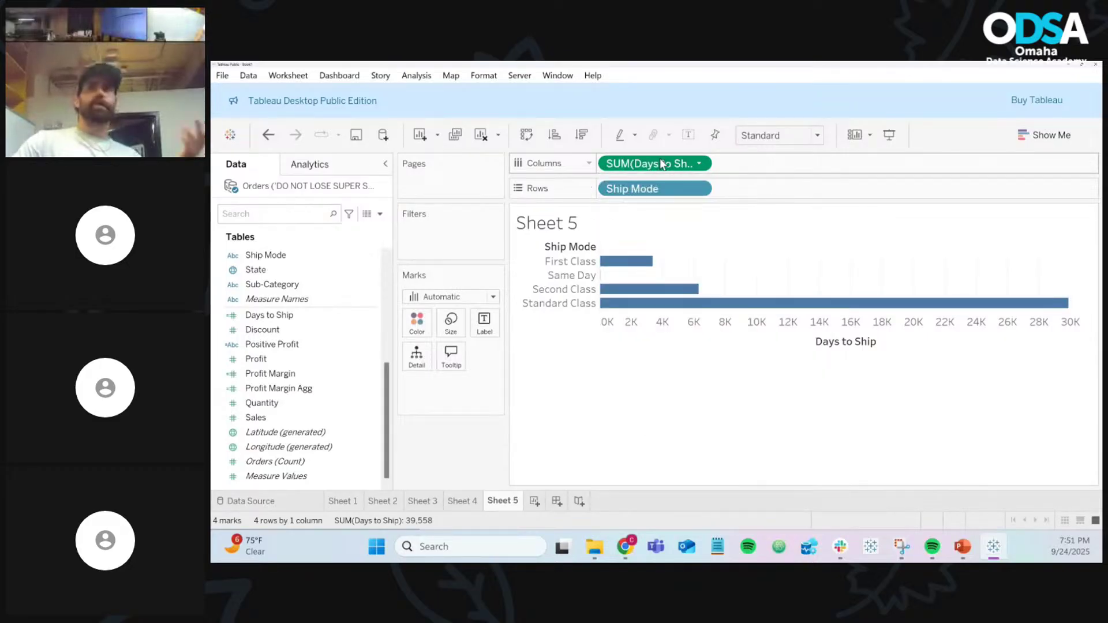
left_click_drag(662, 164, 488, 450)
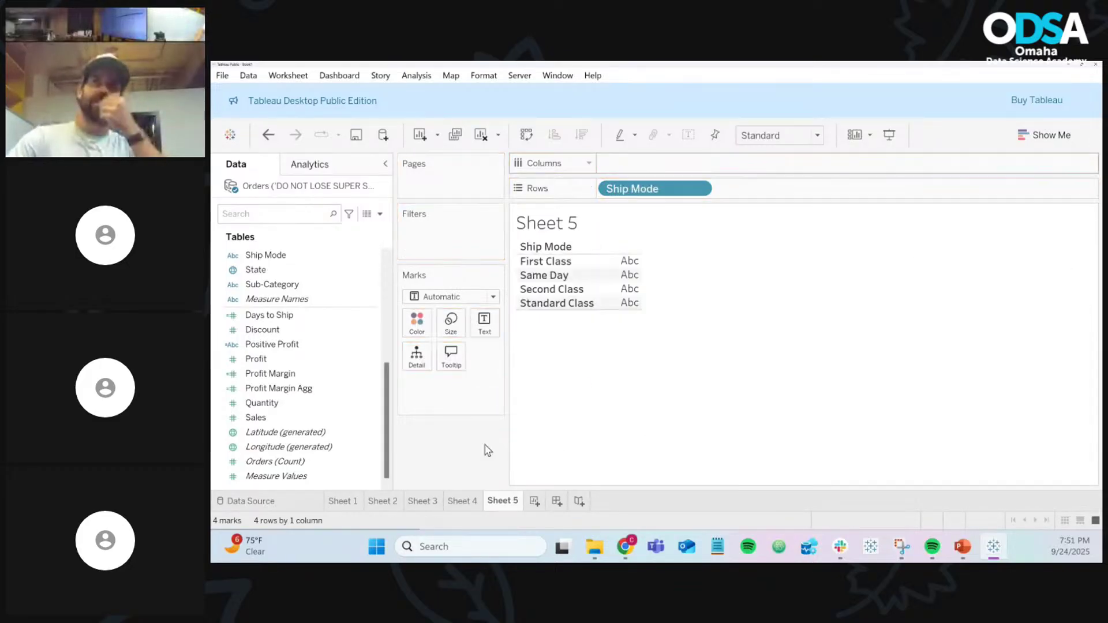
left_click(293, 318)
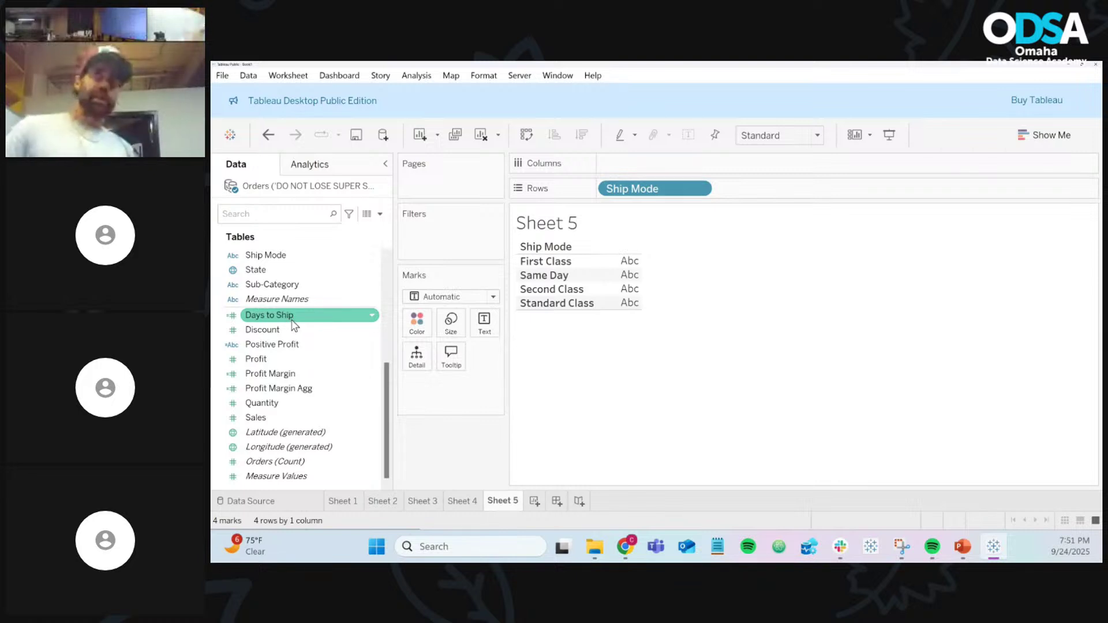
left_click_drag(293, 324, 640, 168)
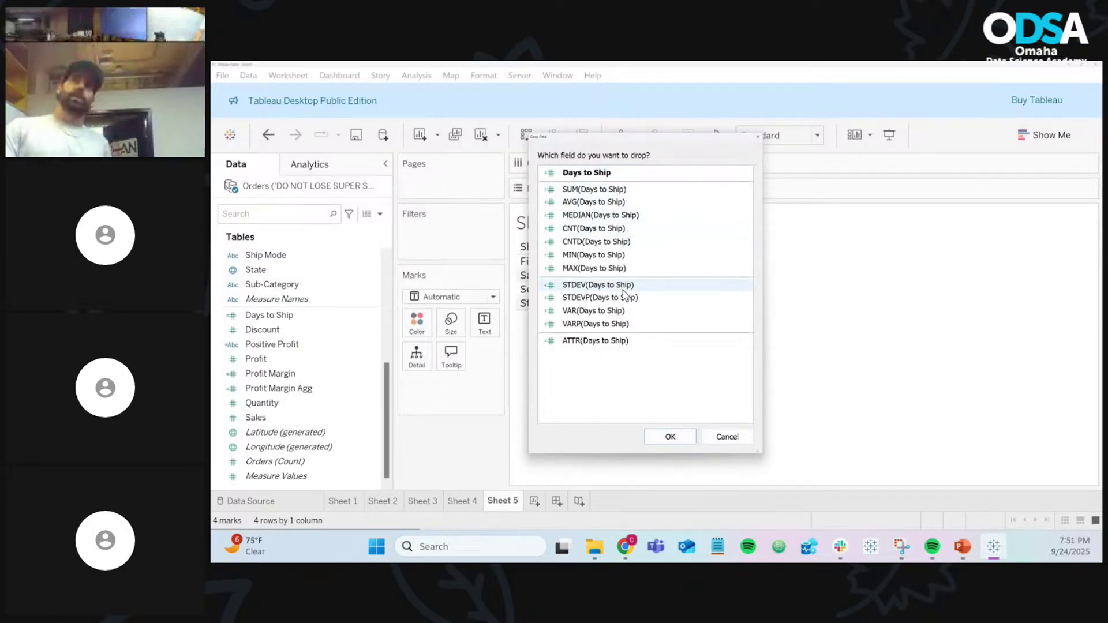
Step: Plot AVG(Days to Ship) bars per ship mode, cancelling a second Days to Ship drop
left_click(593, 201)
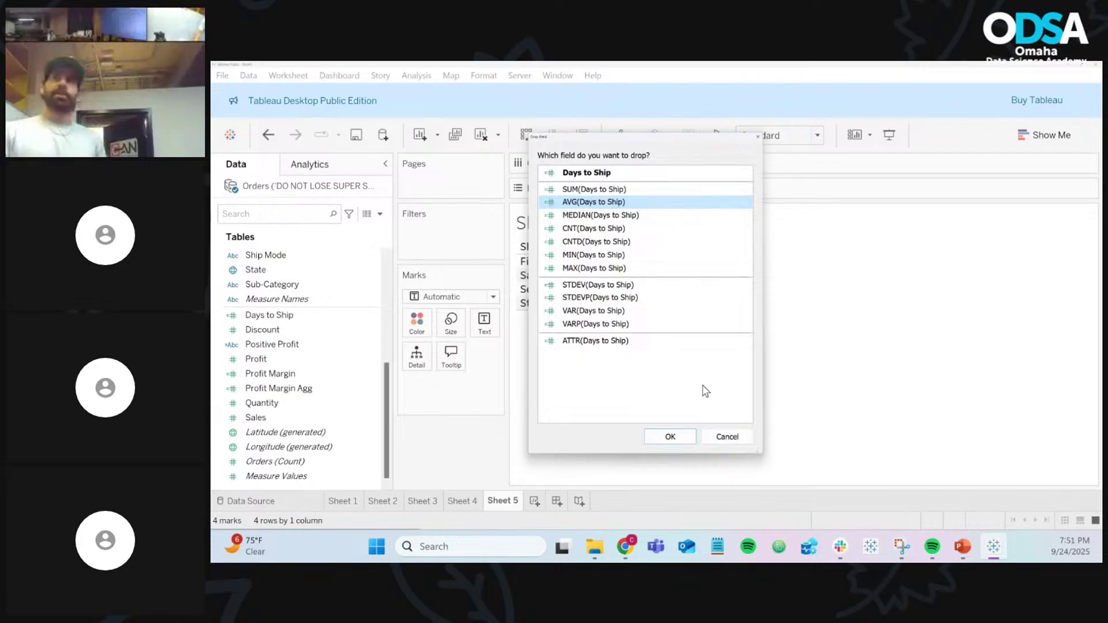
left_click(682, 440)
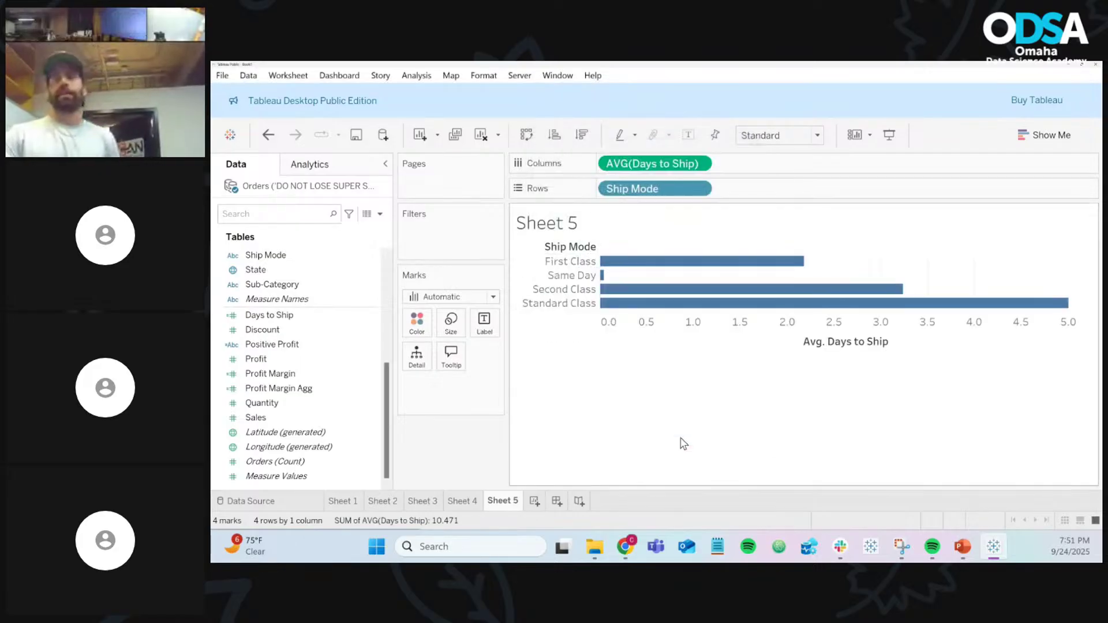
left_click(307, 316)
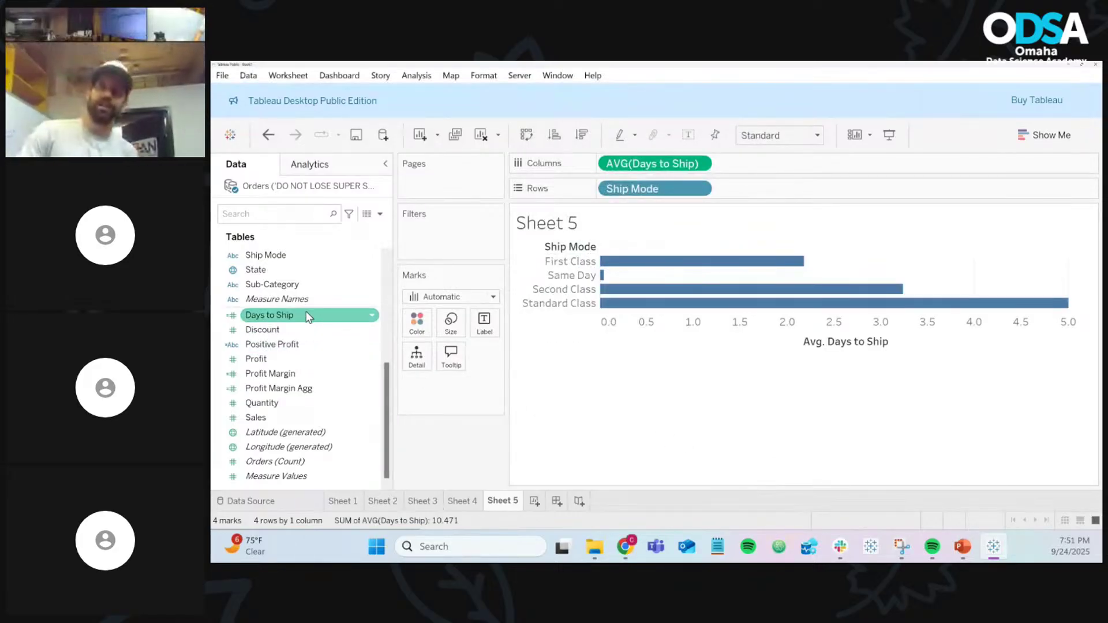
left_click_drag(308, 316, 773, 173)
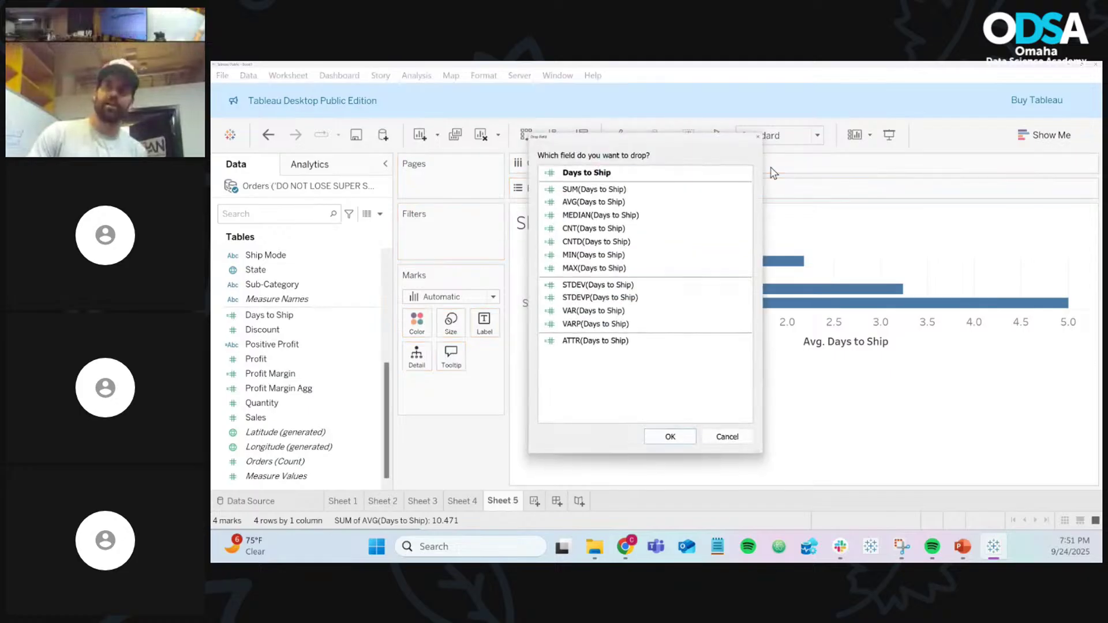
left_click(728, 437)
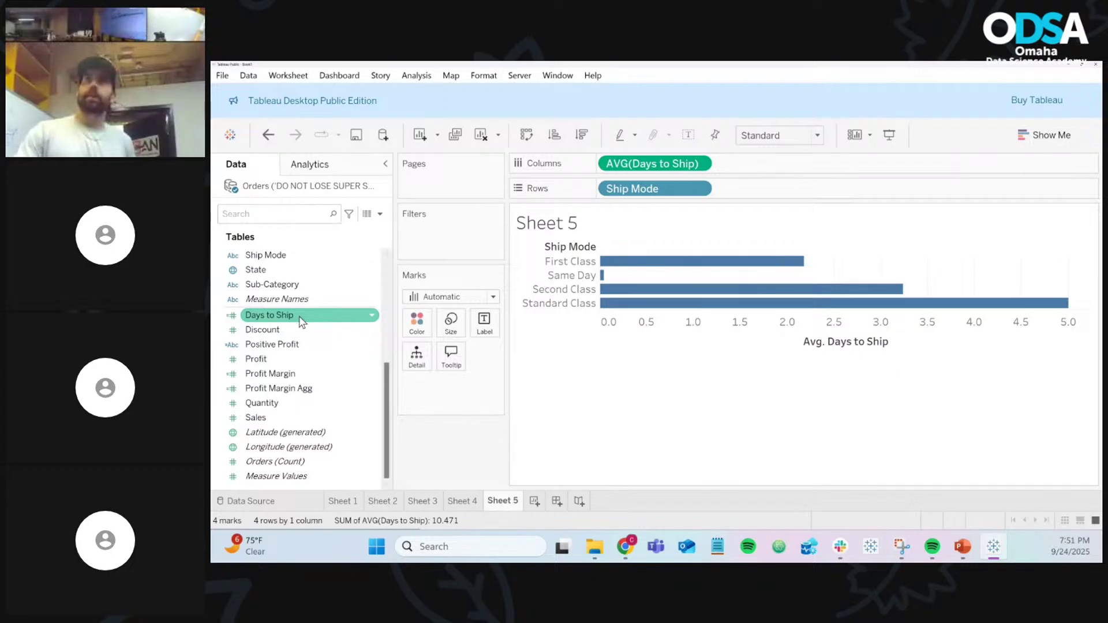
Step: Label each bar with average Days to Ship: 2.183, 0.044, 3.238, 5.007
left_click_drag(296, 322, 484, 326)
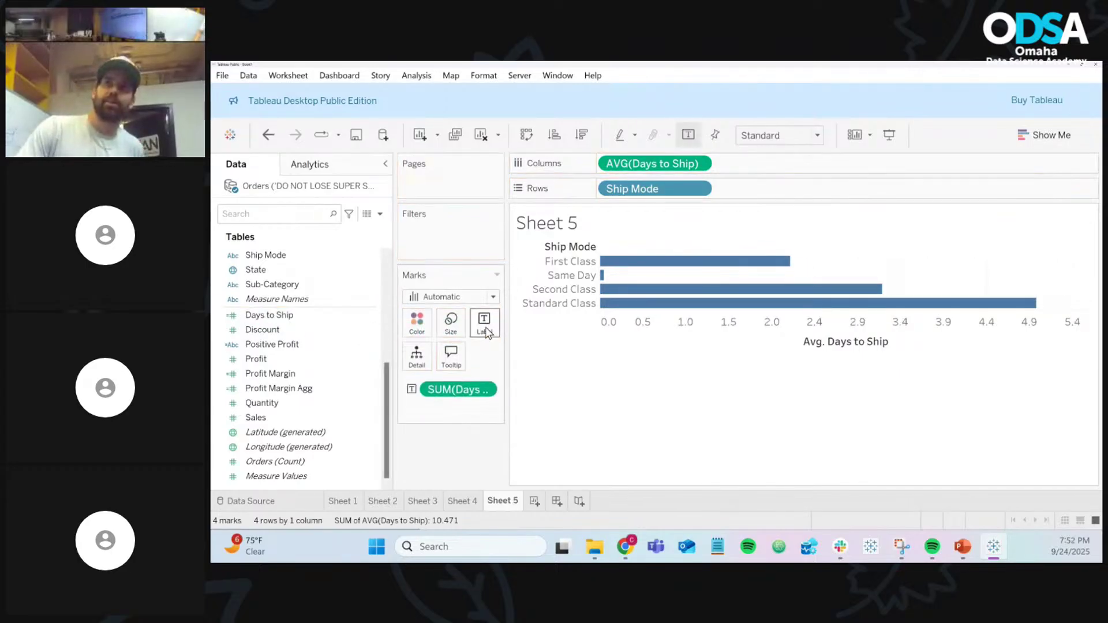
left_click(486, 391)
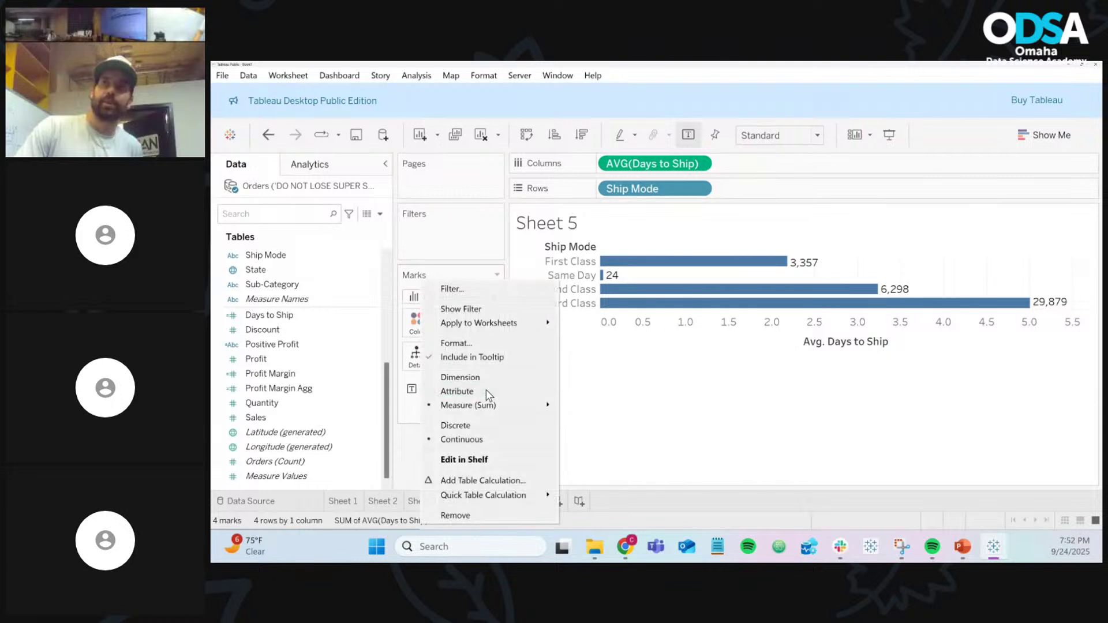
mouse_move(516, 405)
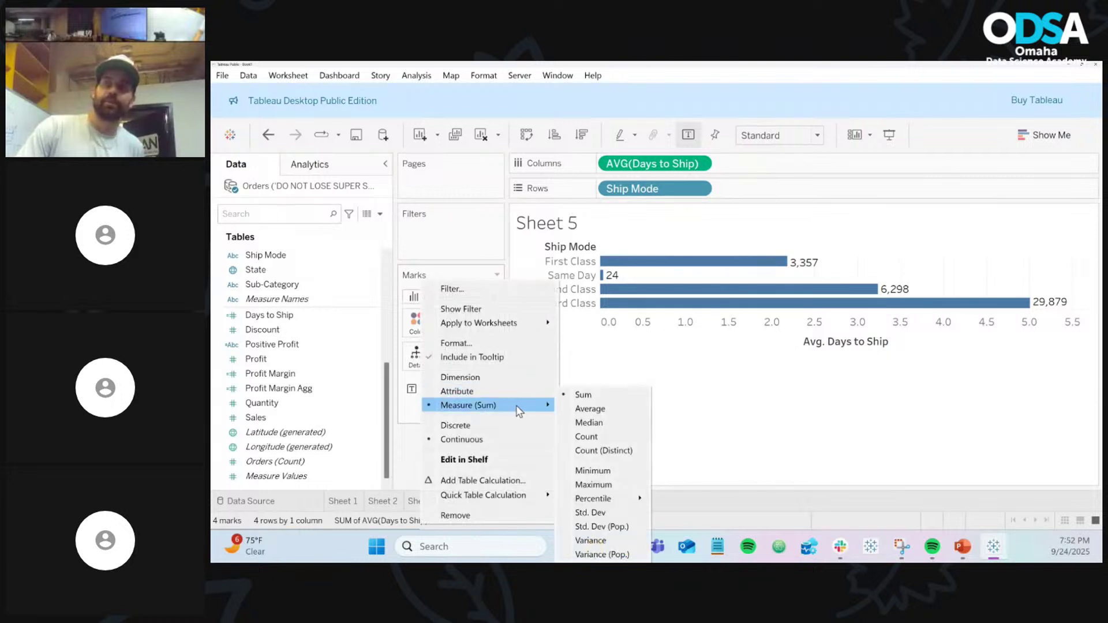
left_click(580, 410)
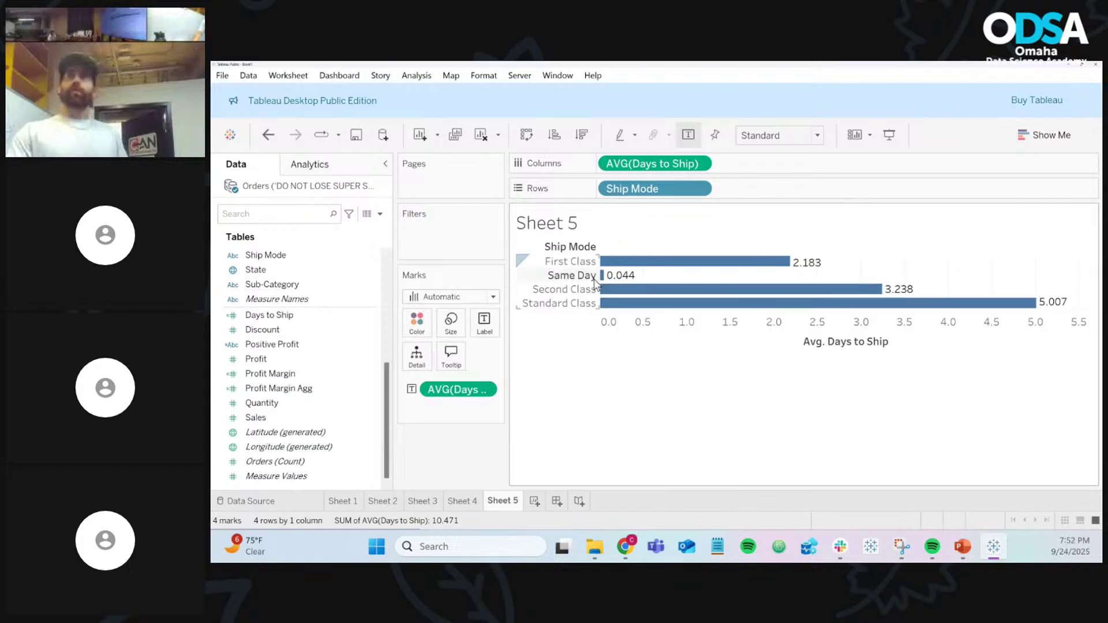
mouse_move(617, 282)
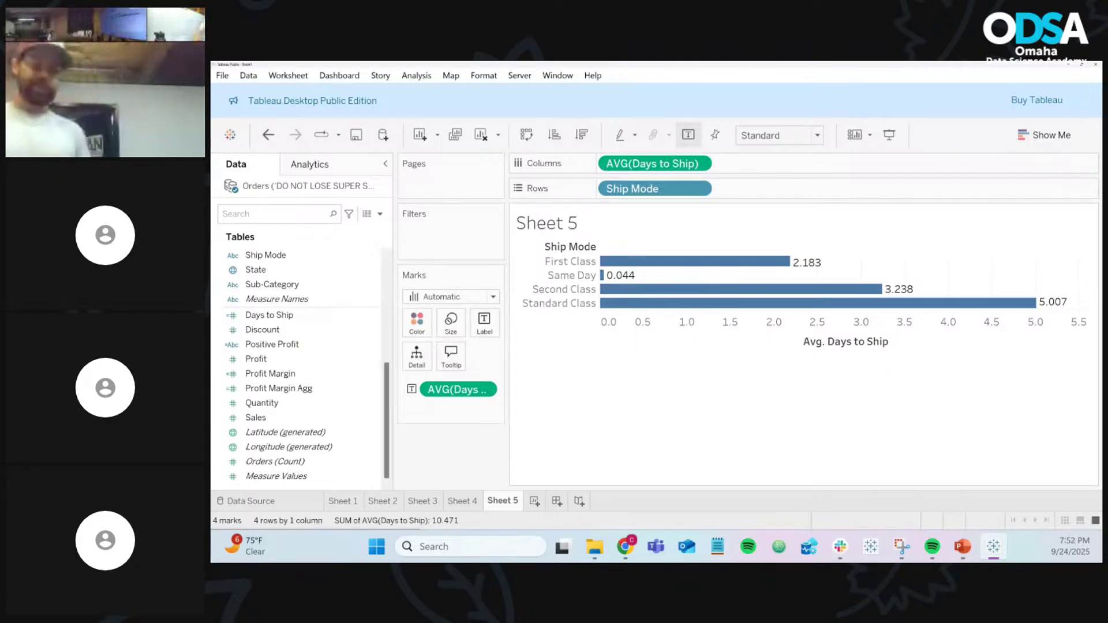
key("alt+Tab")
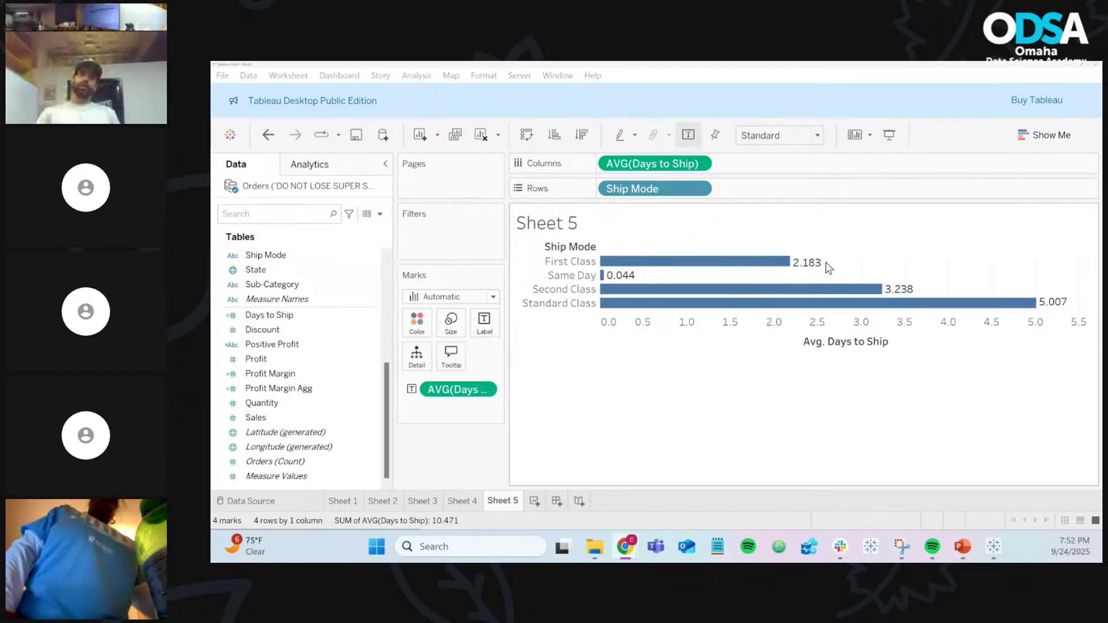
mouse_move(823, 263)
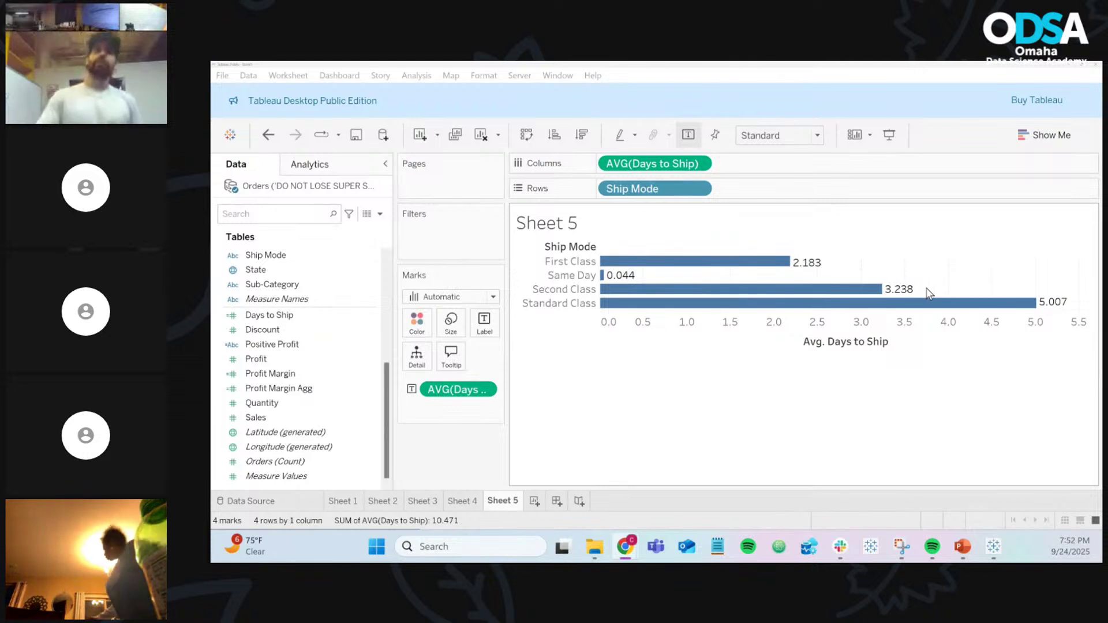
mouse_move(898, 294)
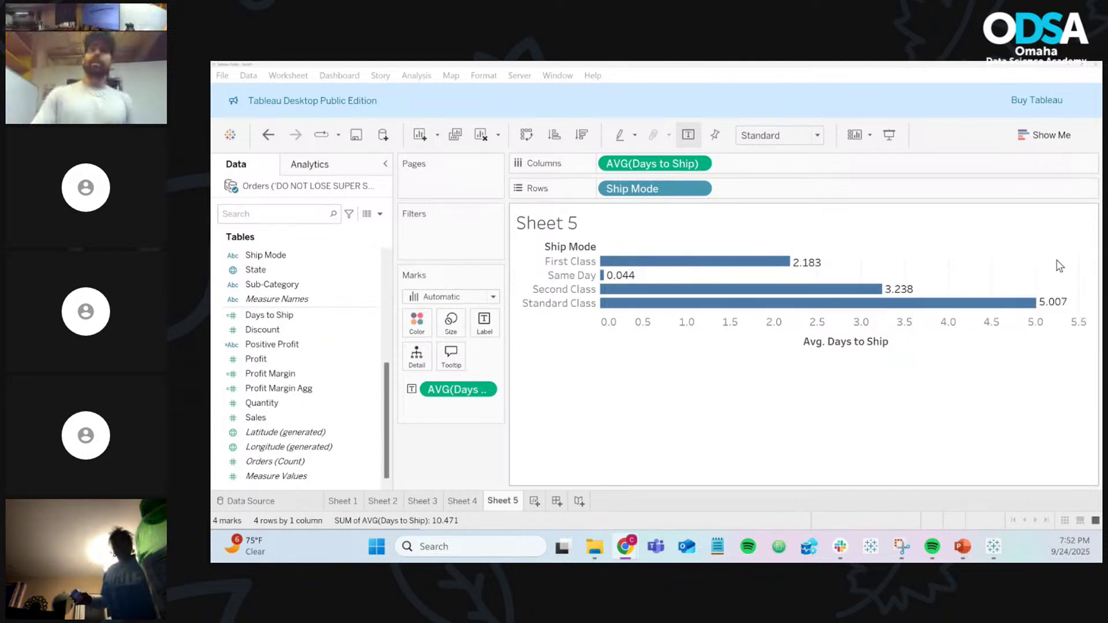
mouse_move(1067, 303)
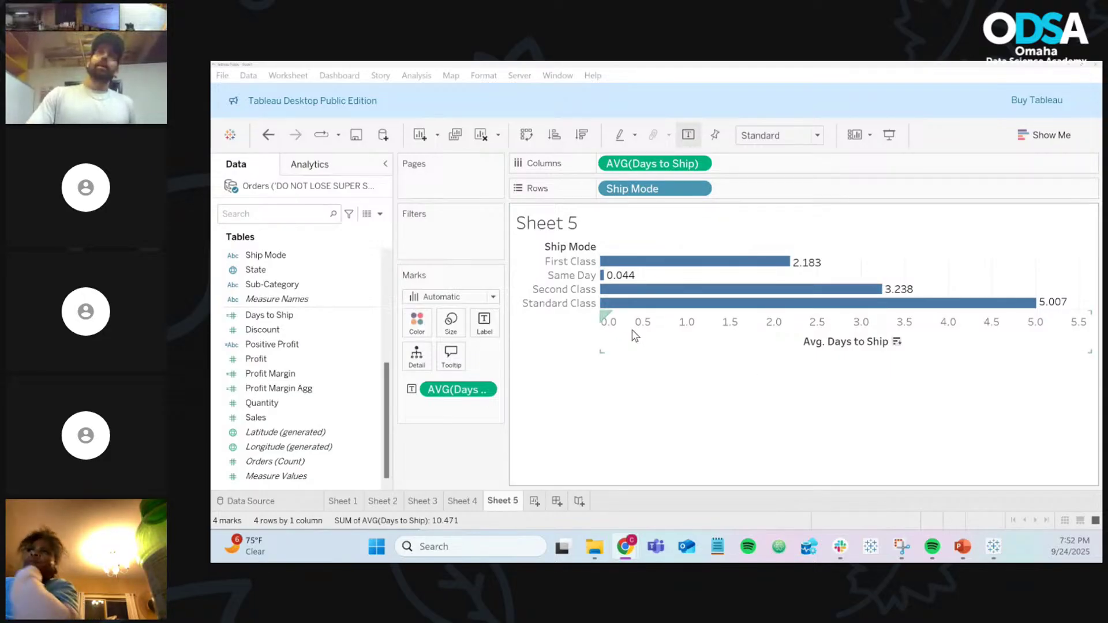
mouse_move(640, 265)
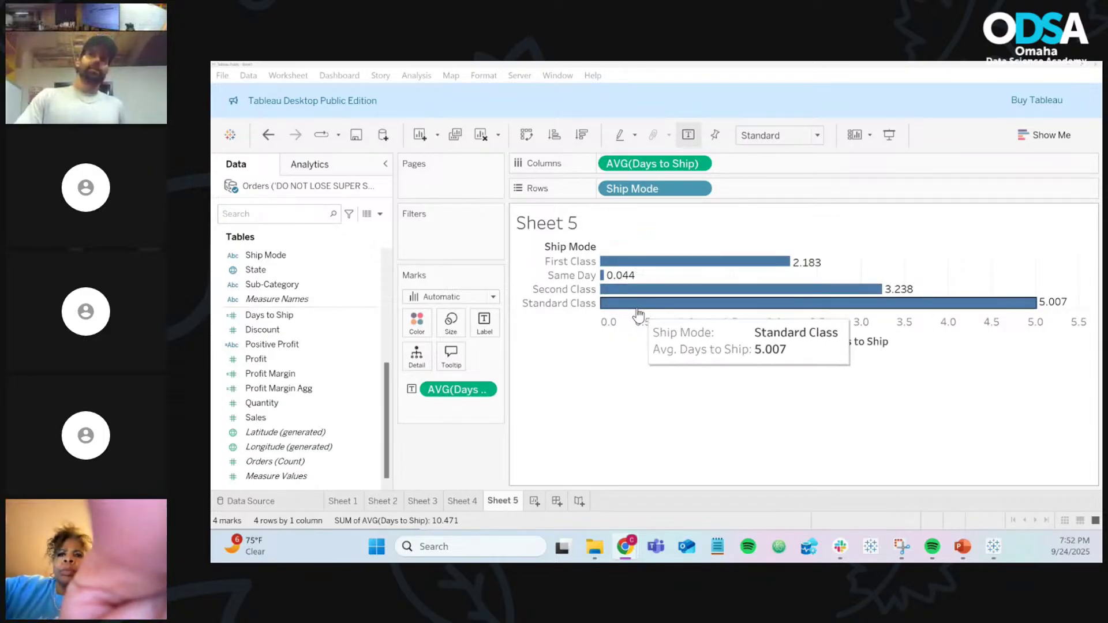
left_click(358, 351)
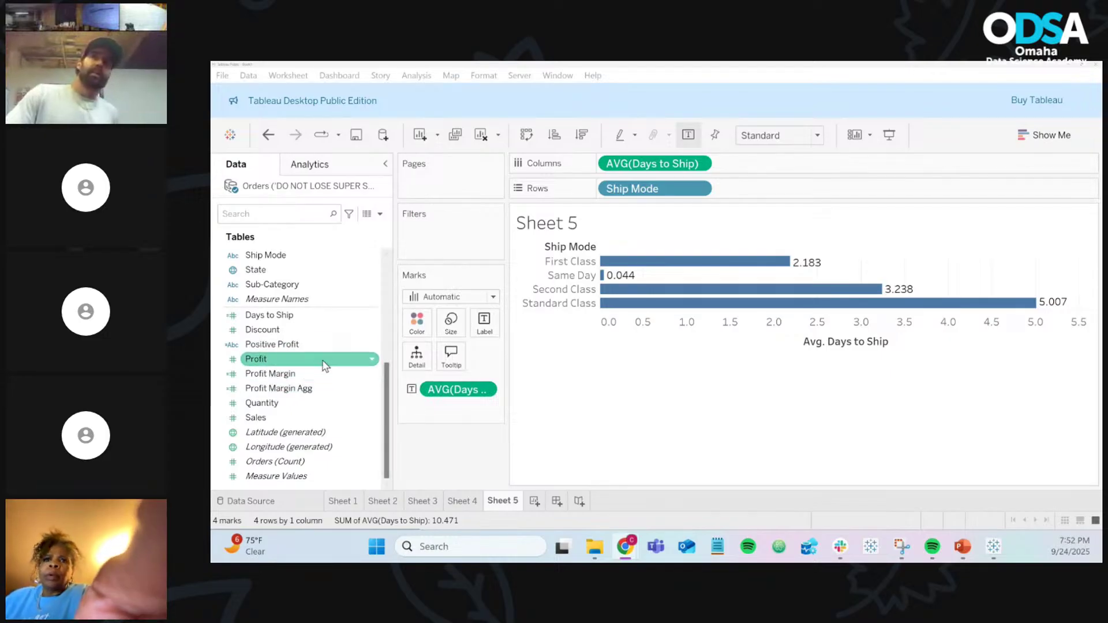
Step: Add Days to Ship to the marks as a MAX detail
left_click_drag(311, 317, 424, 370)
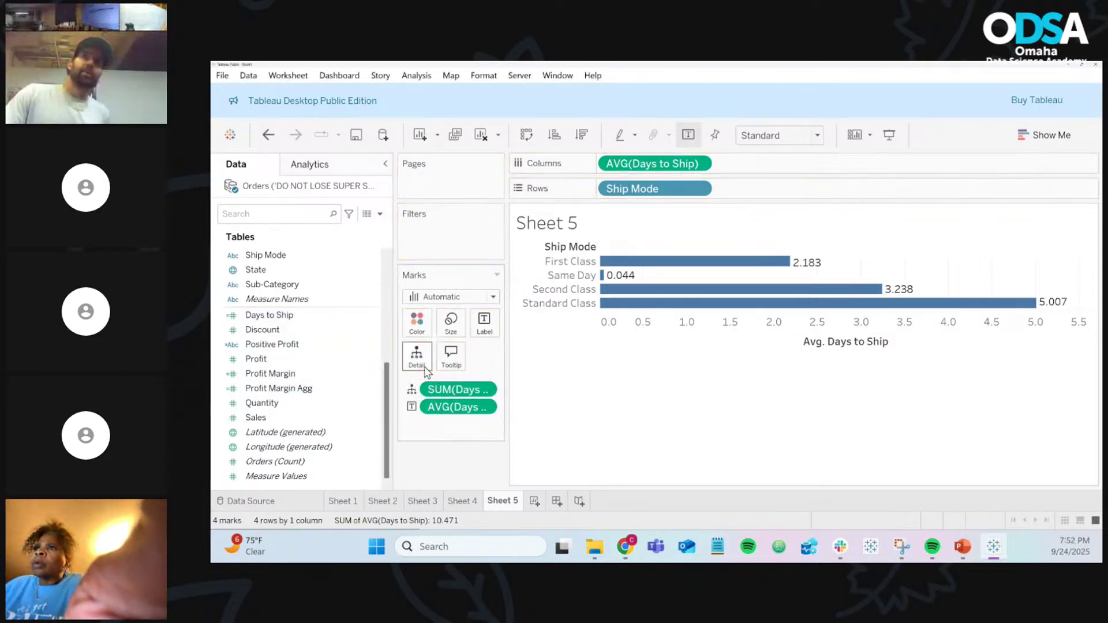
left_click(485, 390)
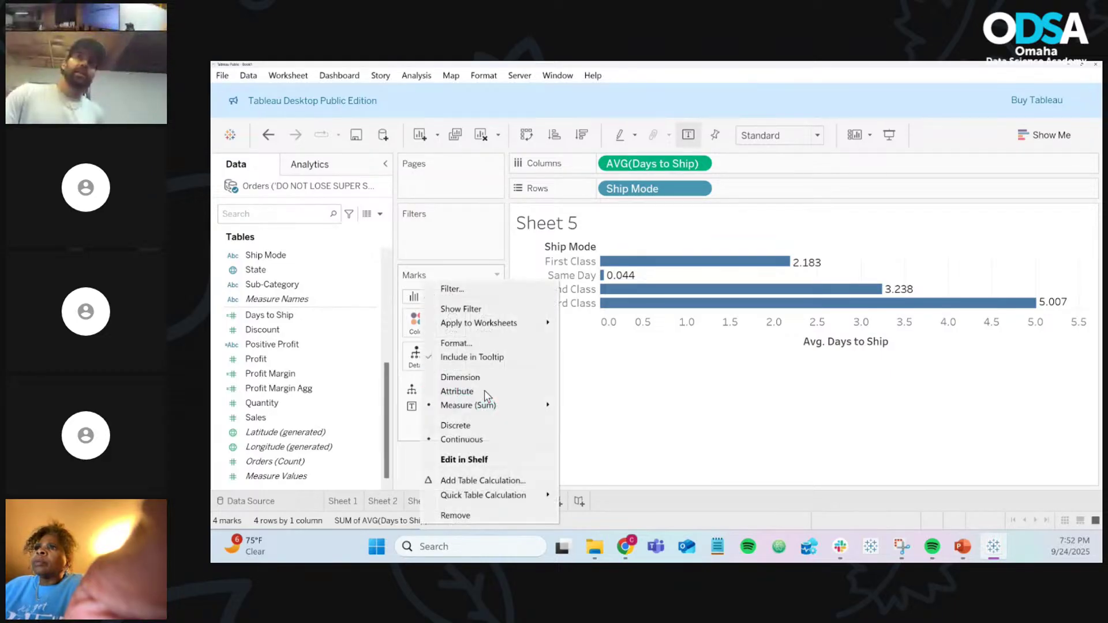
mouse_move(515, 408)
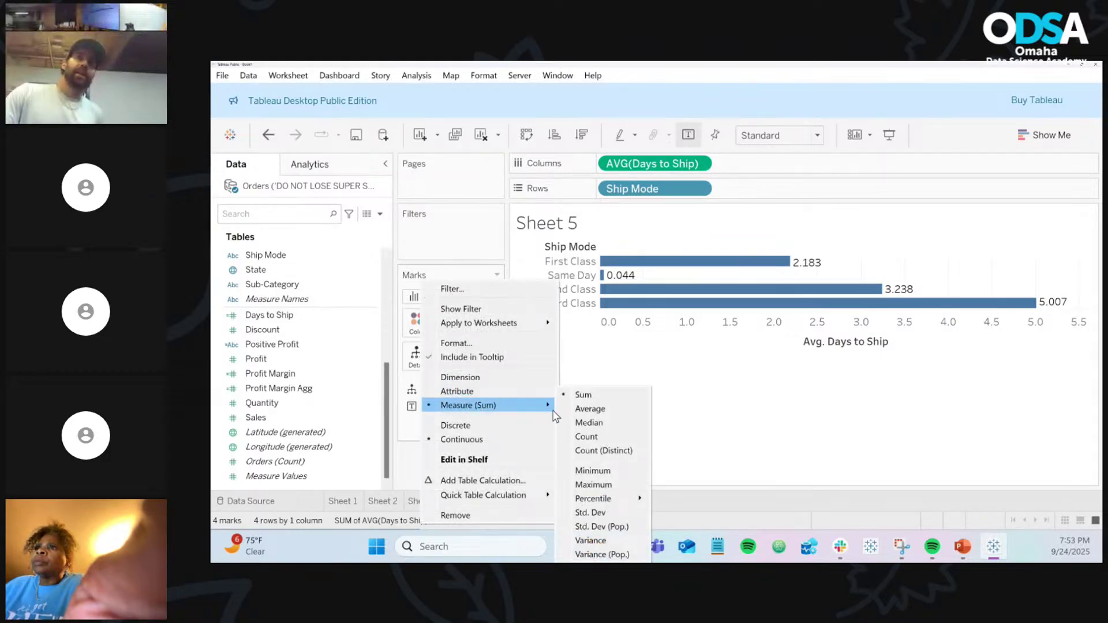
left_click(606, 483)
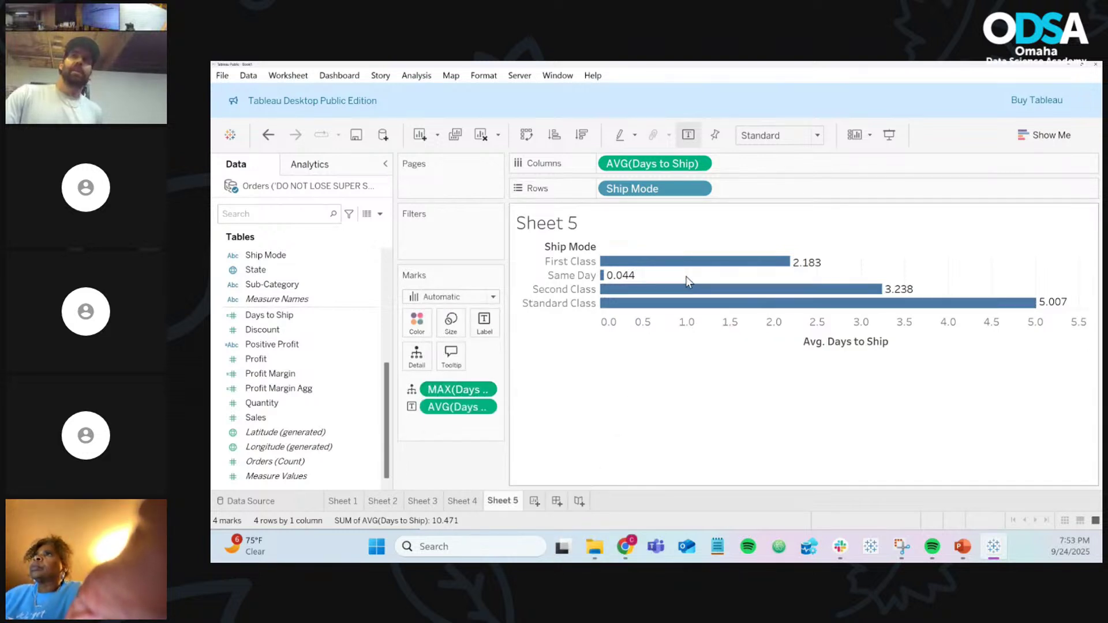
mouse_move(704, 263)
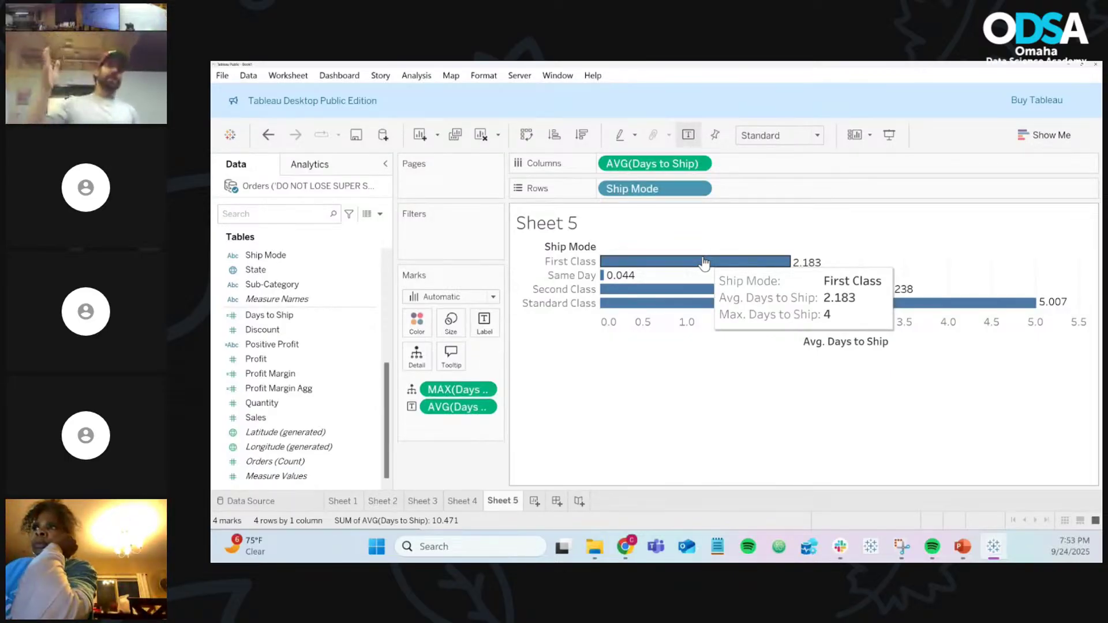
mouse_move(618, 279)
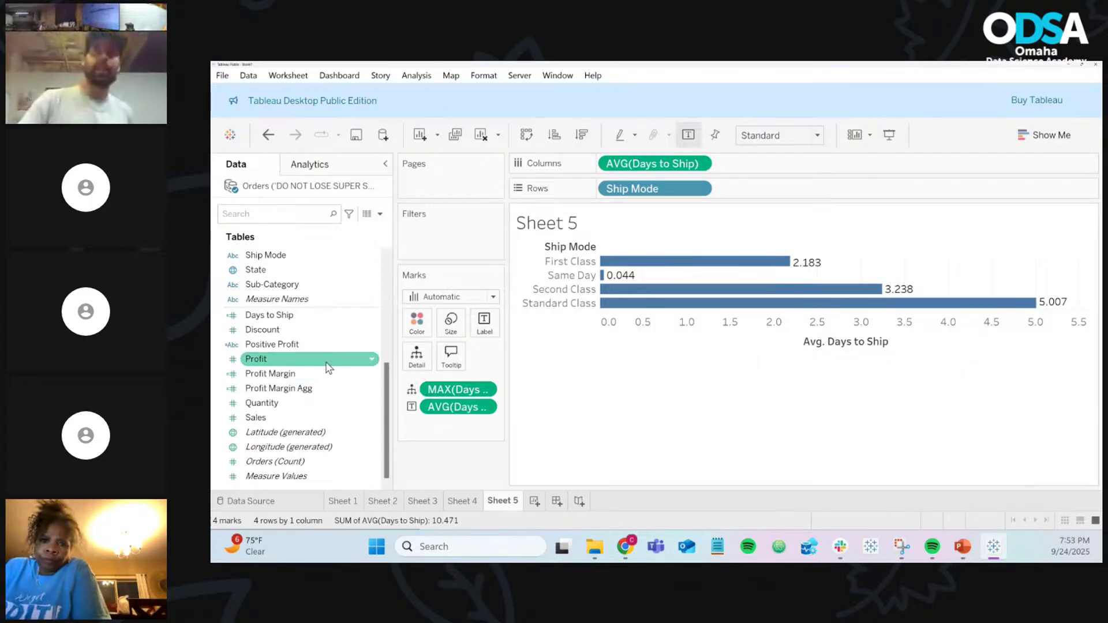
Step: Add another Days to Ship detail set to MIN
left_click_drag(269, 315, 443, 382)
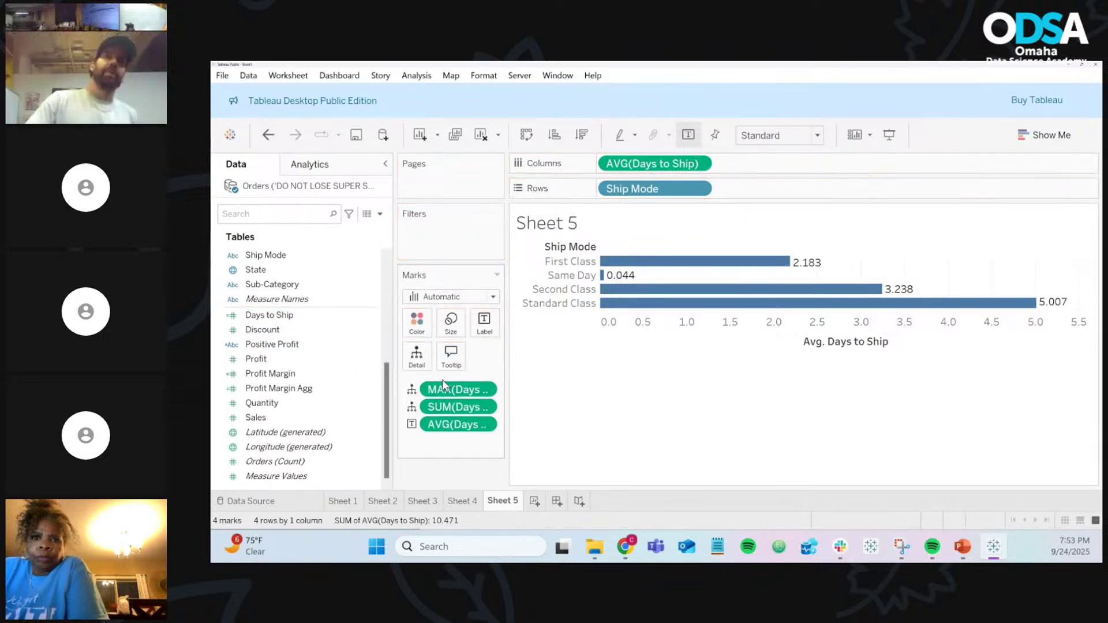
right_click(485, 407)
mouse_move(528, 405)
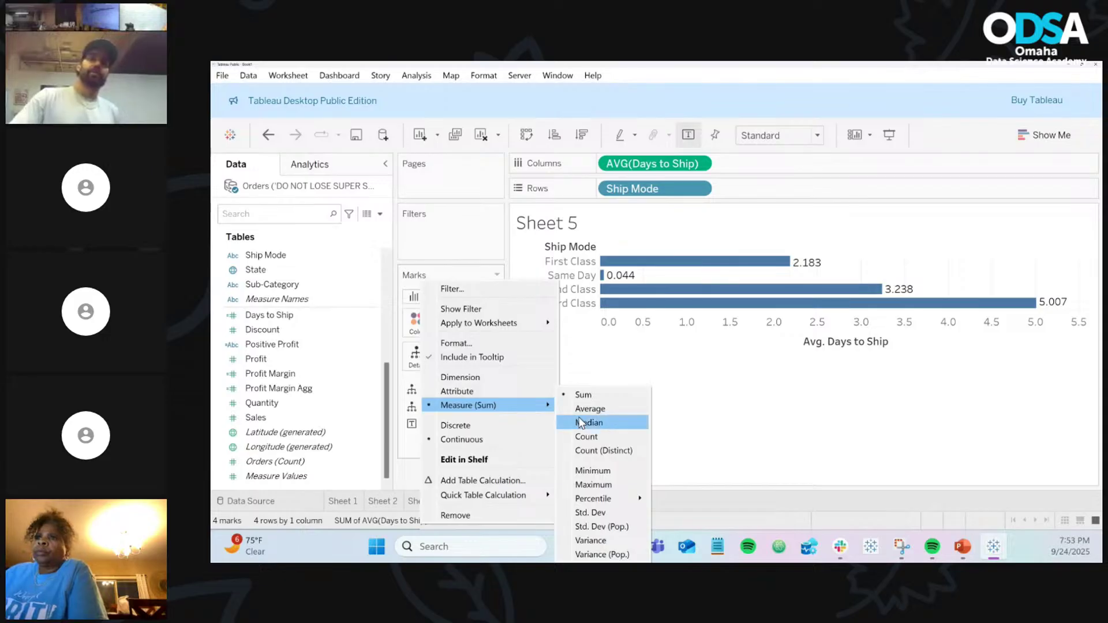
left_click(594, 471)
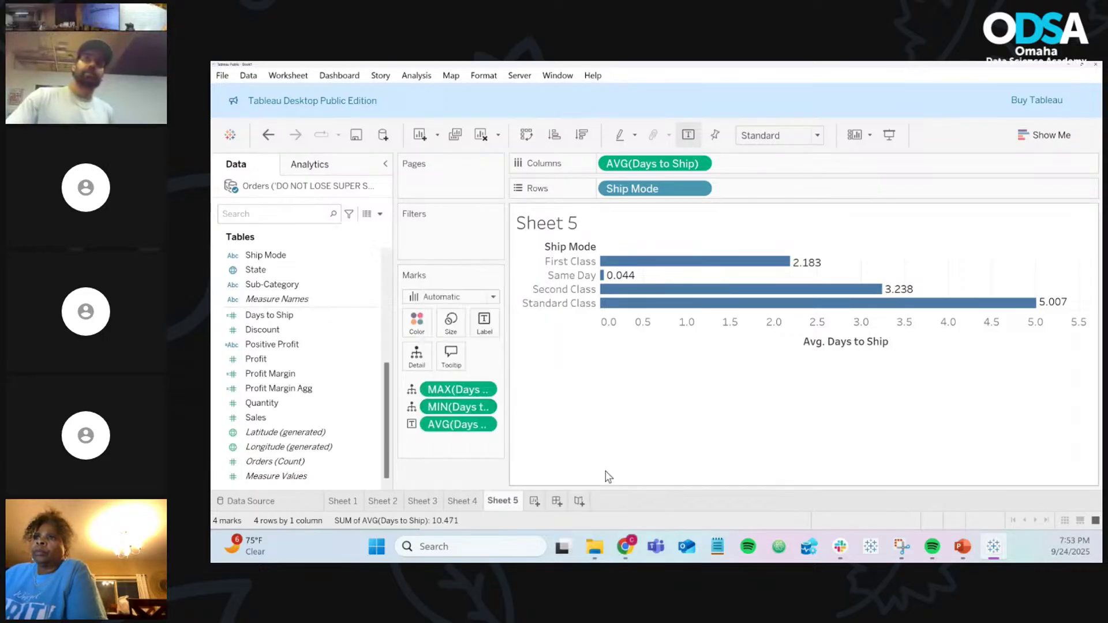
mouse_move(686, 288)
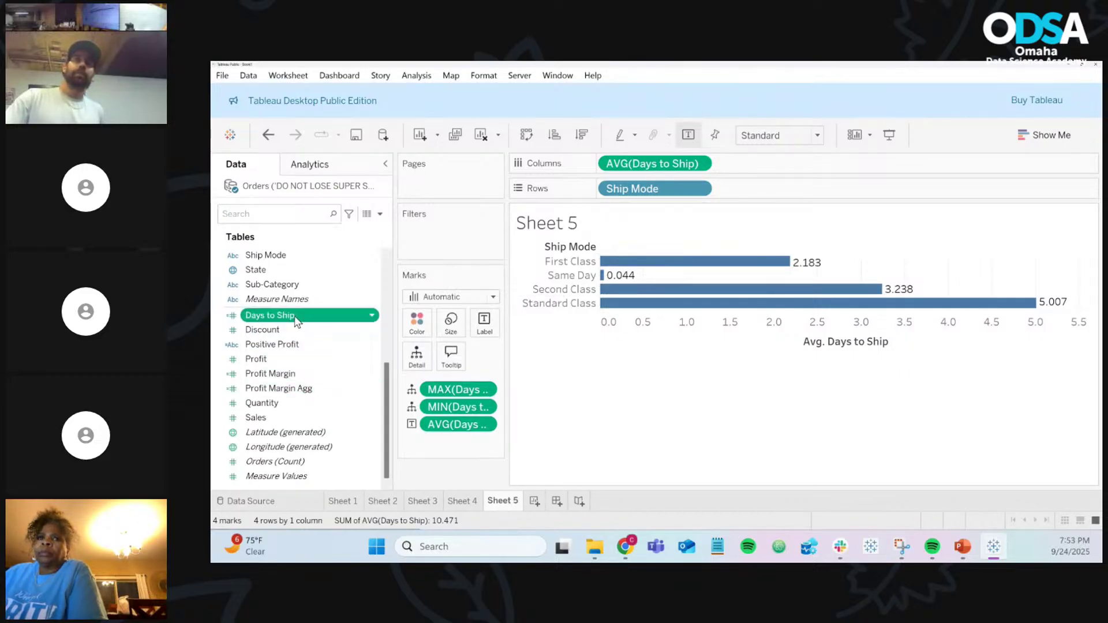
Step: Add a third Days to Ship detail to the marks and adjust its aggregation
left_click_drag(297, 315, 426, 368)
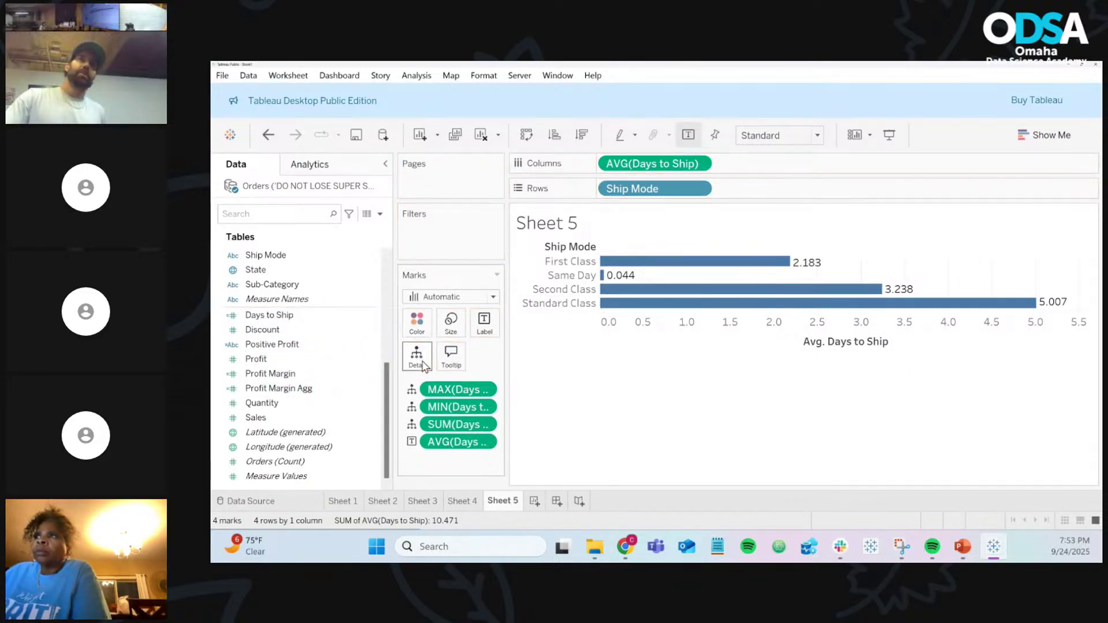
left_click(487, 409)
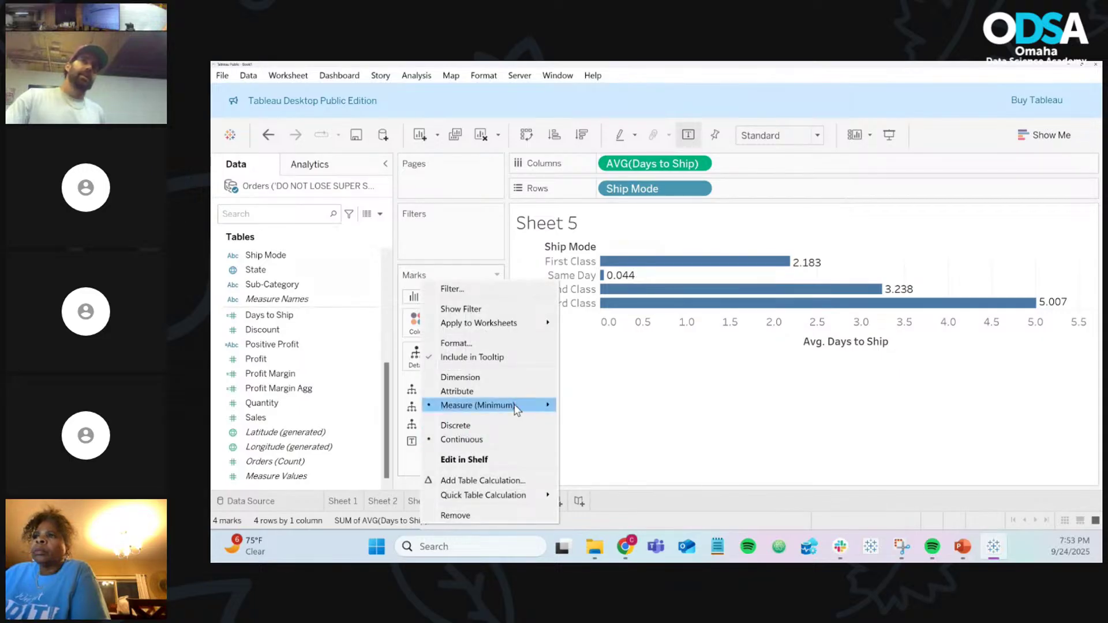
mouse_move(527, 406)
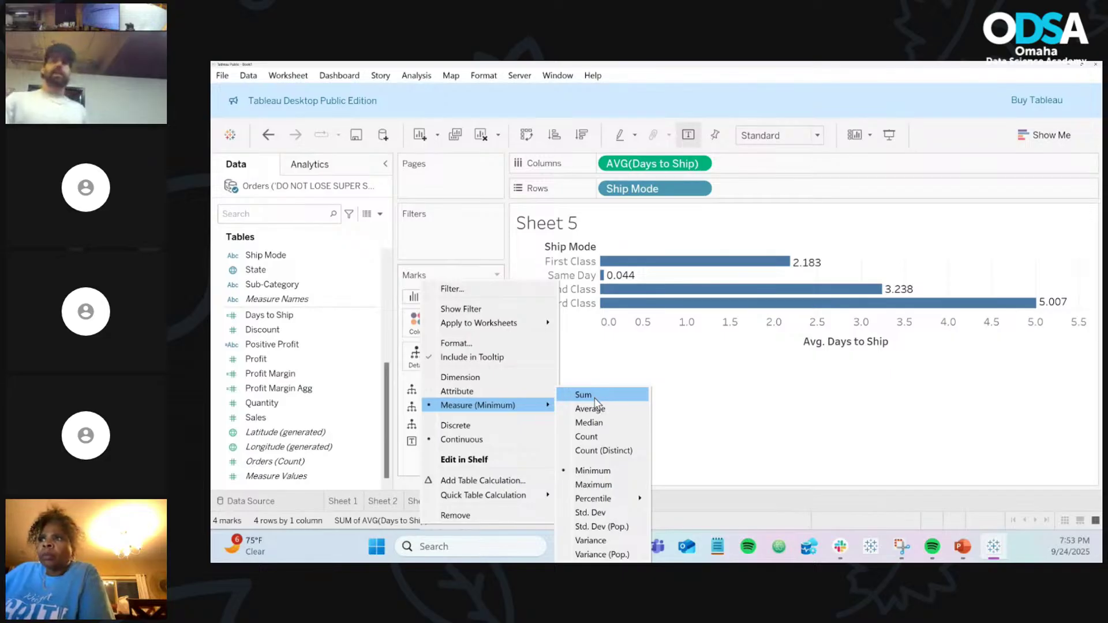
left_click(597, 483)
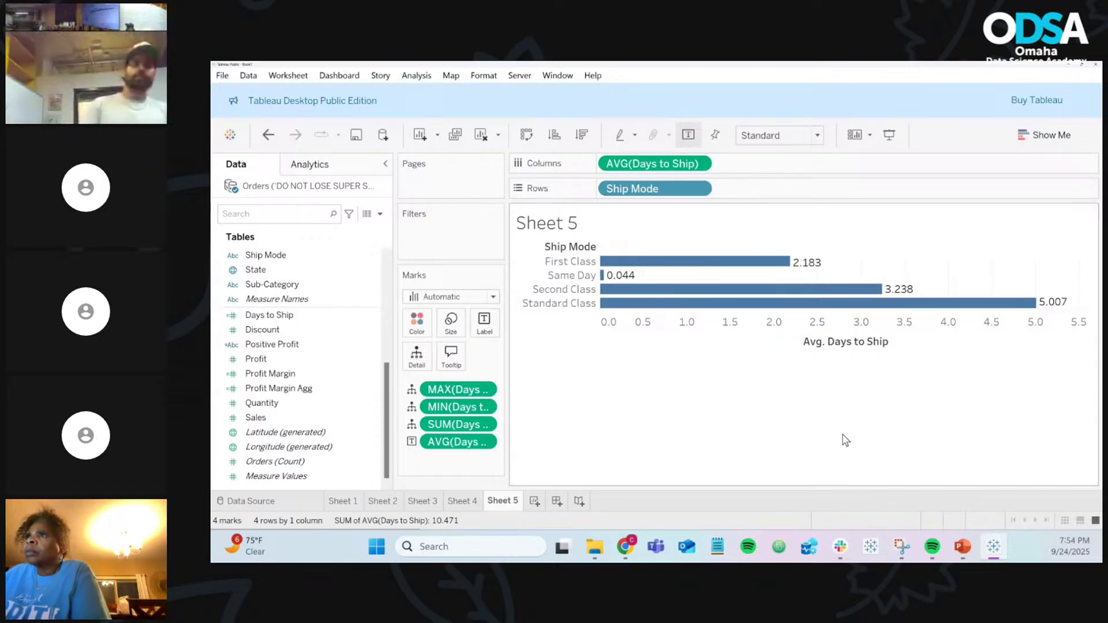
Step: Remove the duplicate SUM(Days to Ship) detail and widen the side cards
left_click(311, 316)
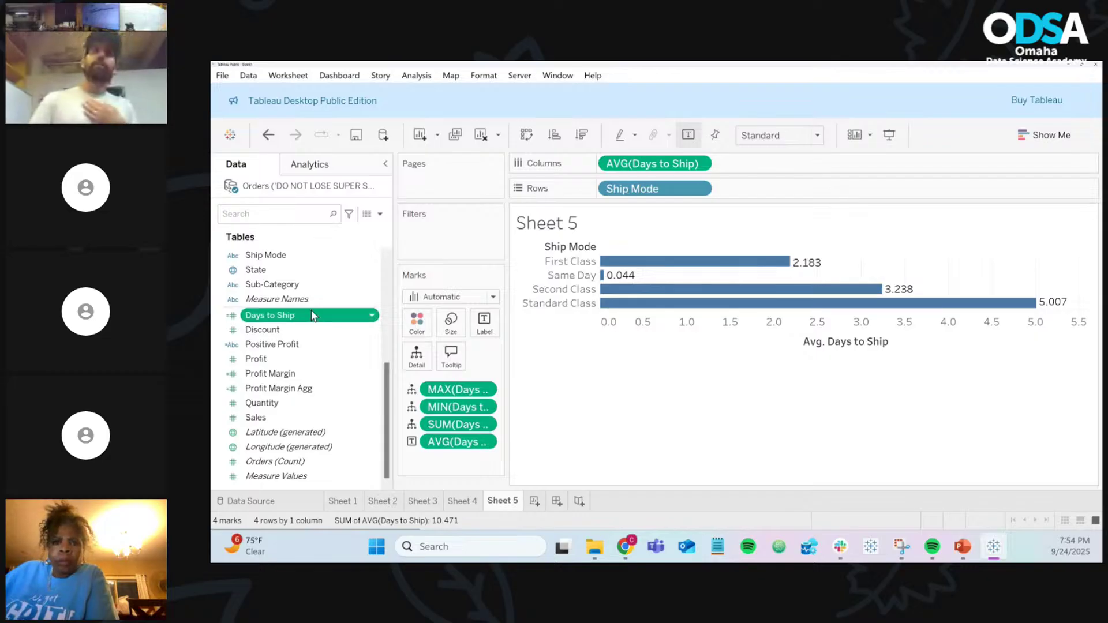
left_click_drag(311, 316, 415, 363)
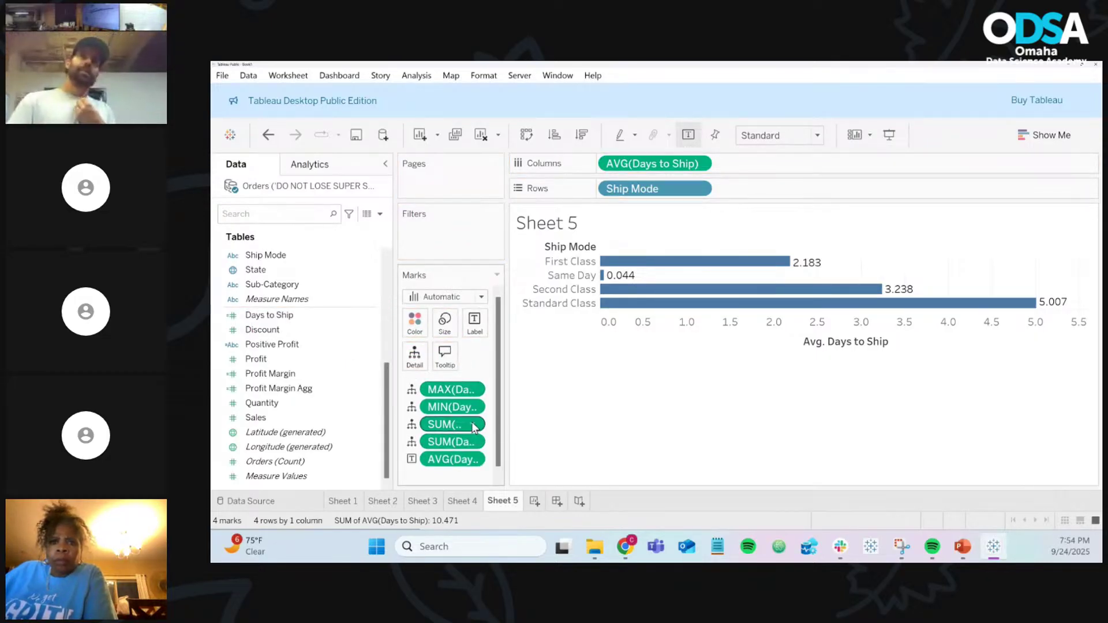
left_click(472, 423)
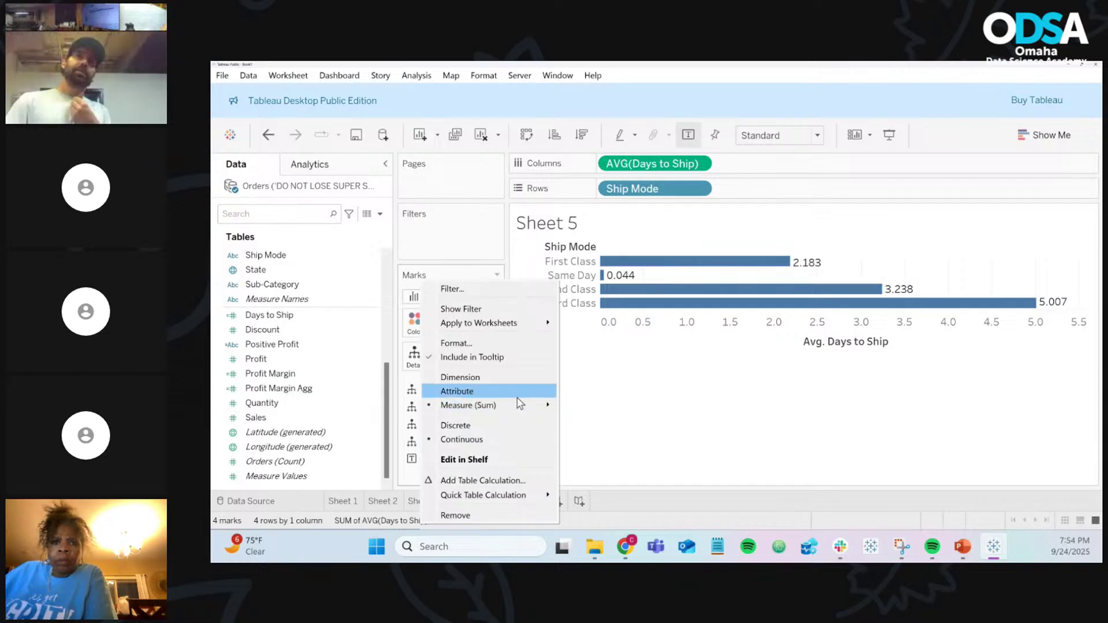
mouse_move(519, 407)
left_click(676, 428)
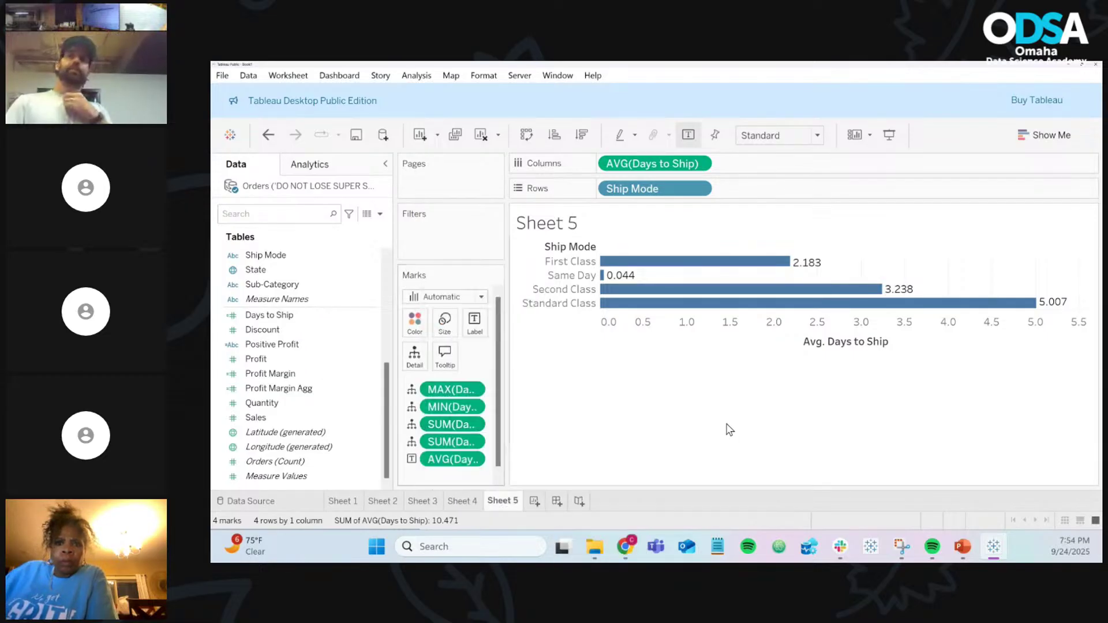
left_click_drag(451, 424, 324, 434)
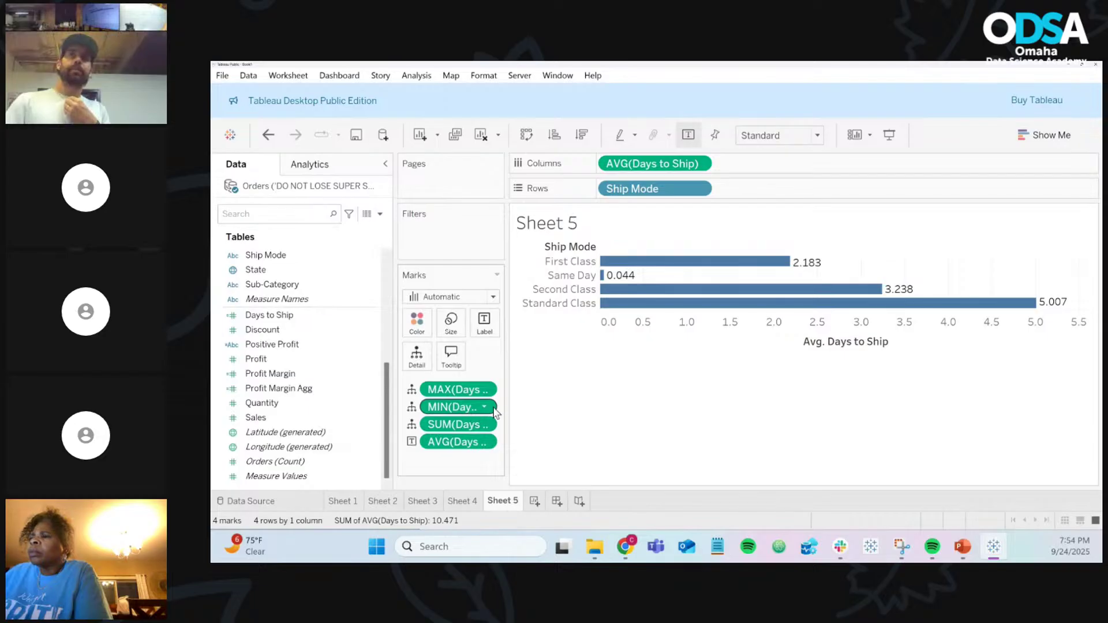
left_click_drag(507, 404, 579, 404)
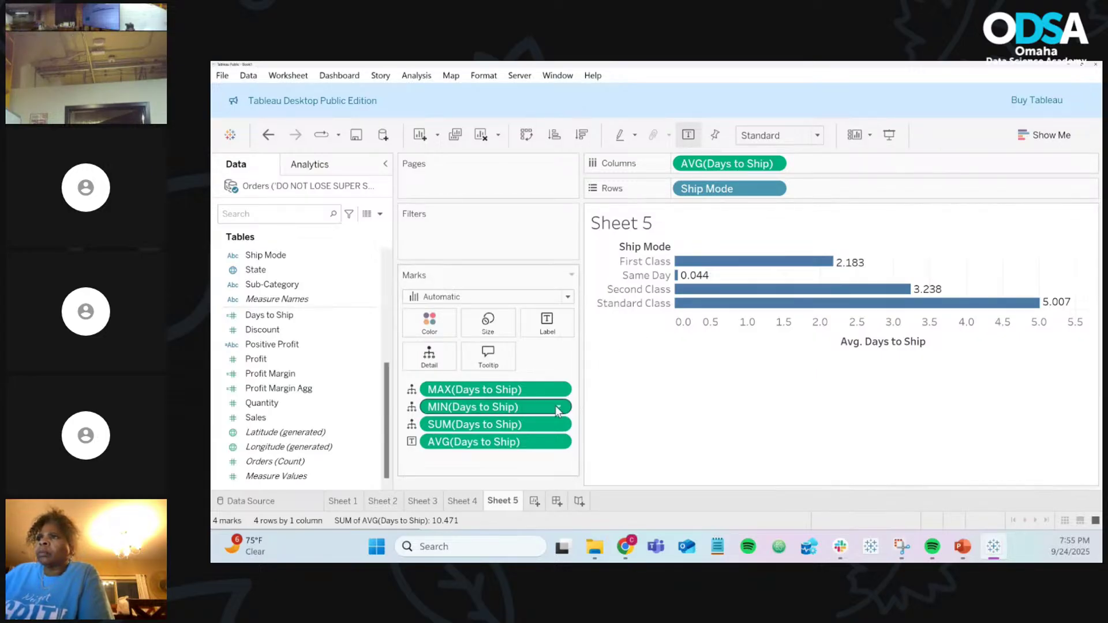
Step: Drop SUM(Days to Ship) from the marks and check the bar tooltips
left_click_drag(528, 429, 683, 466)
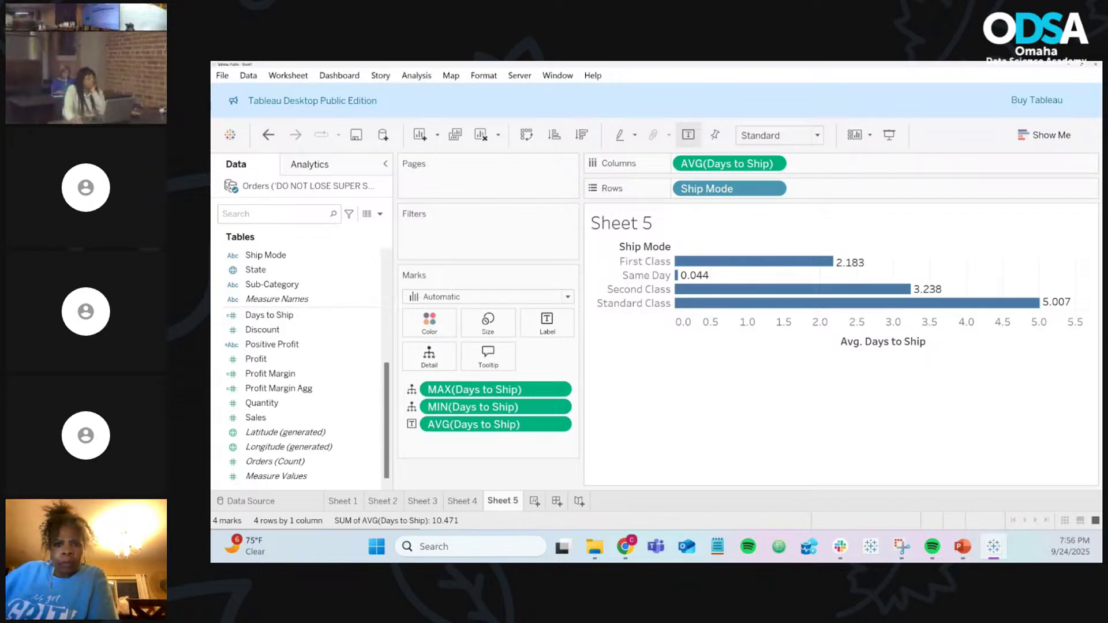
mouse_move(812, 304)
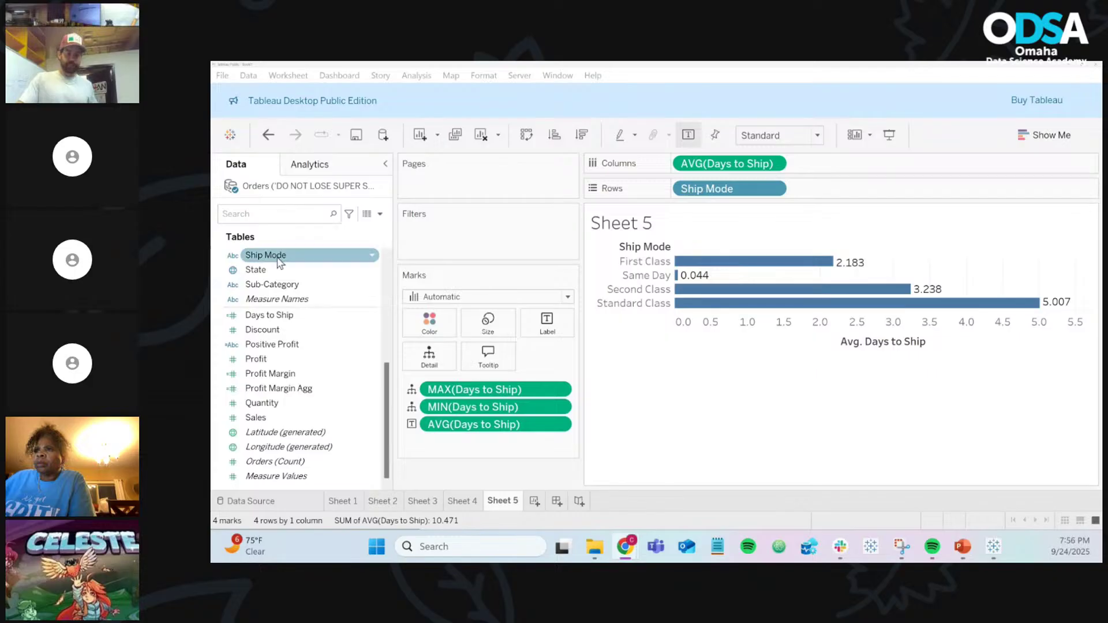
mouse_move(886, 303)
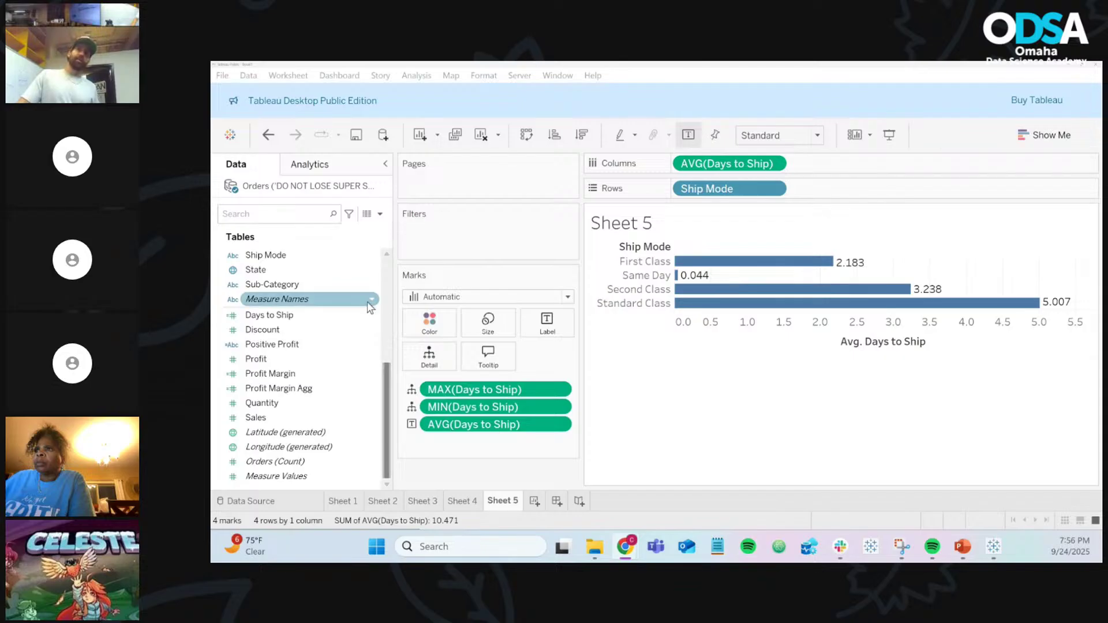
left_click(369, 319)
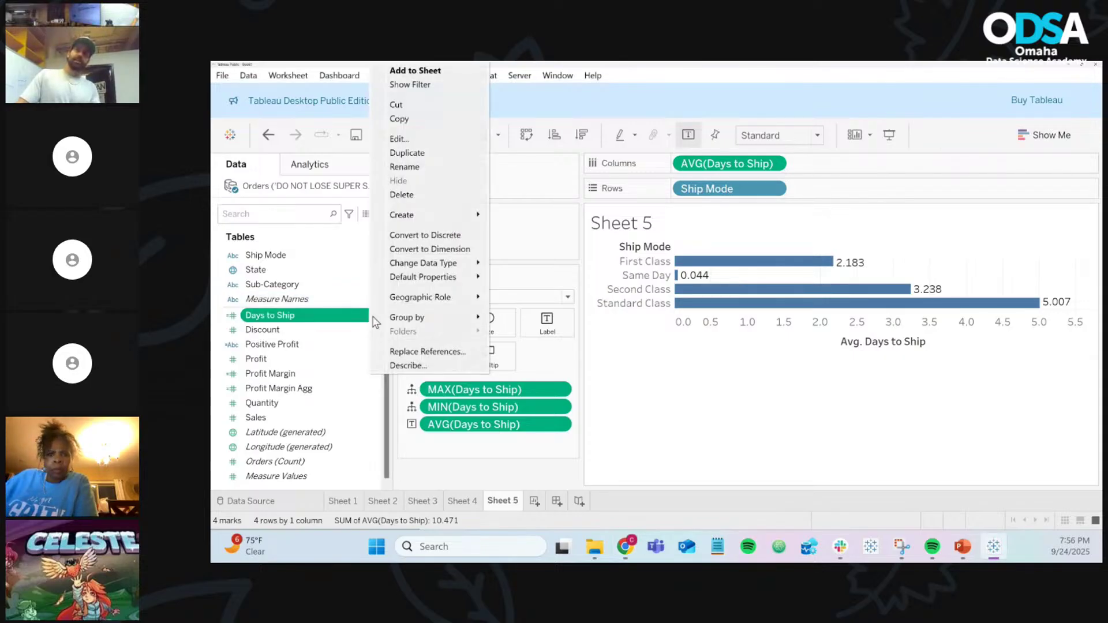
left_click(416, 140)
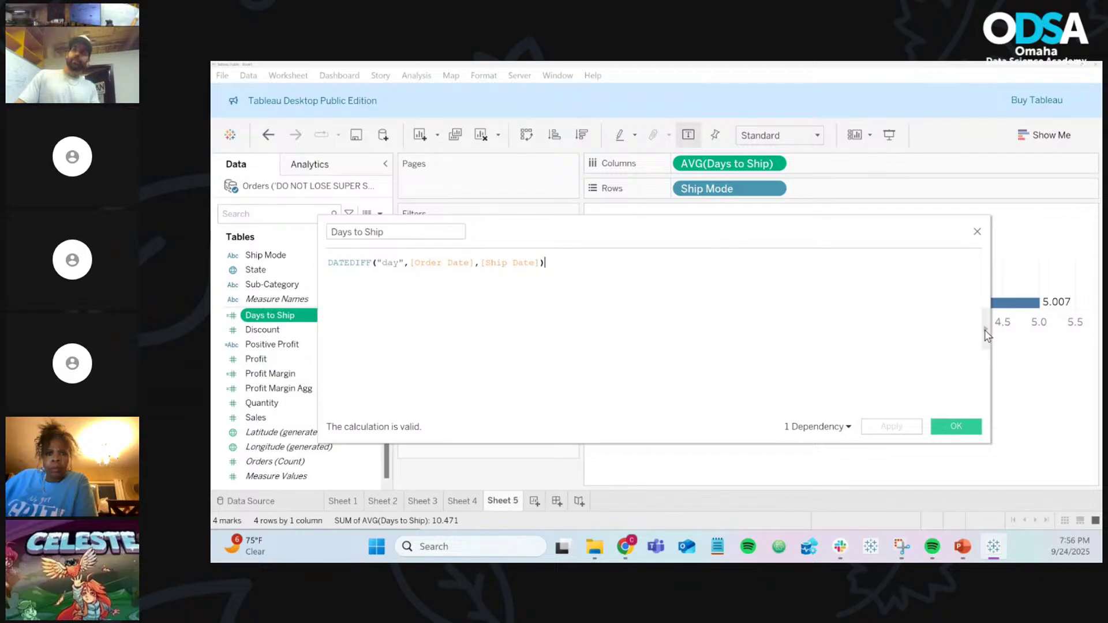
left_click(986, 333)
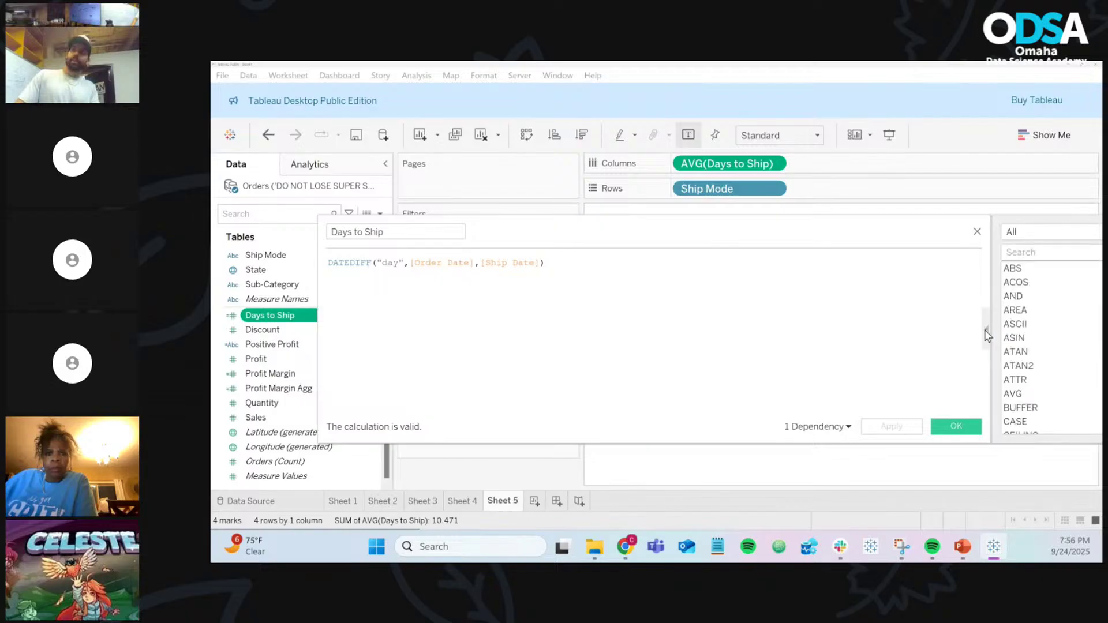
double_click(366, 263)
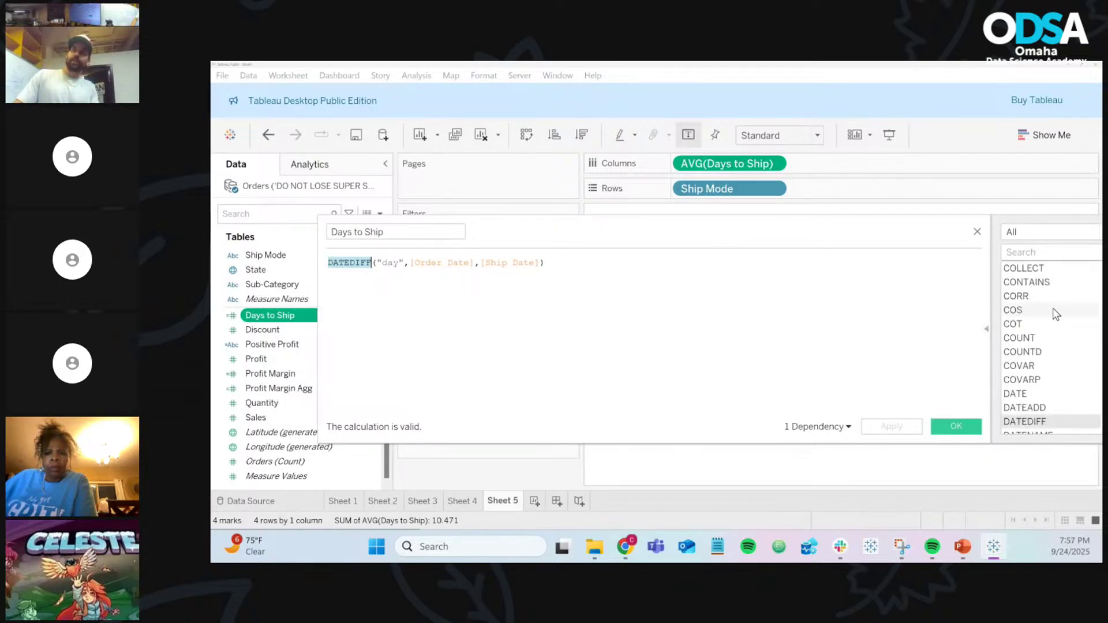
scroll(1032, 312, "down", 7)
scroll(1054, 314, "down", 9)
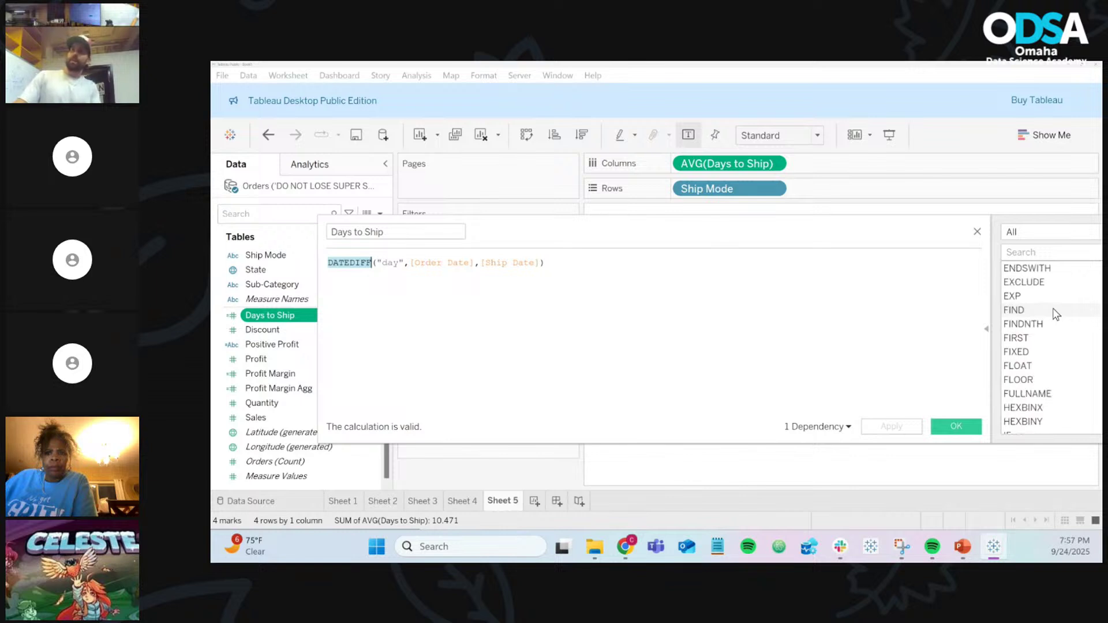
scroll(1055, 313, "down", 10)
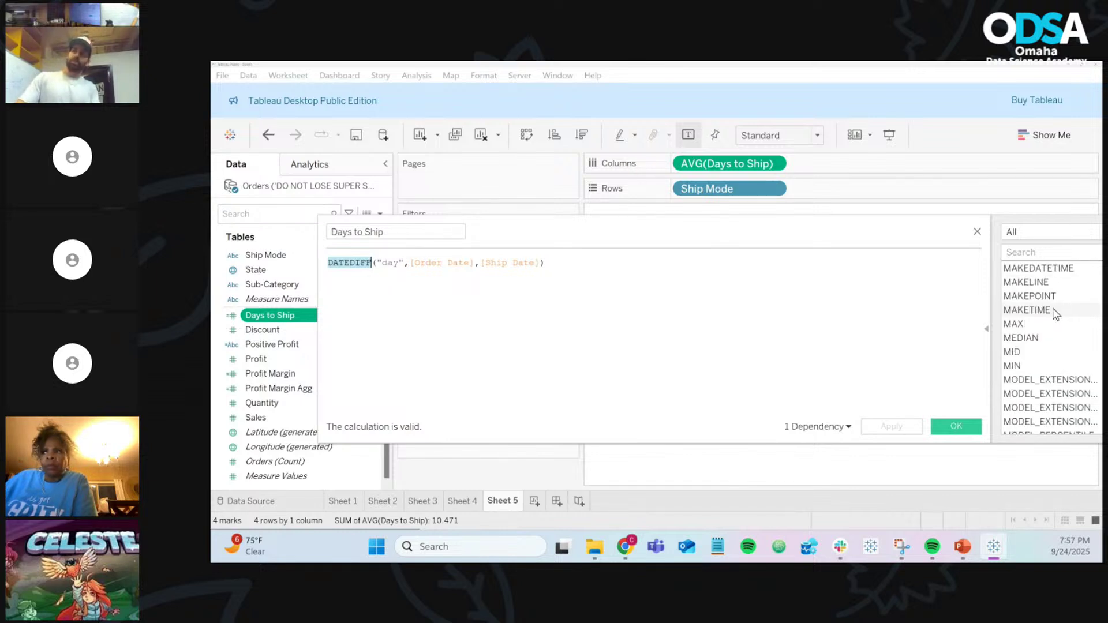
scroll(1054, 313, "down", 8)
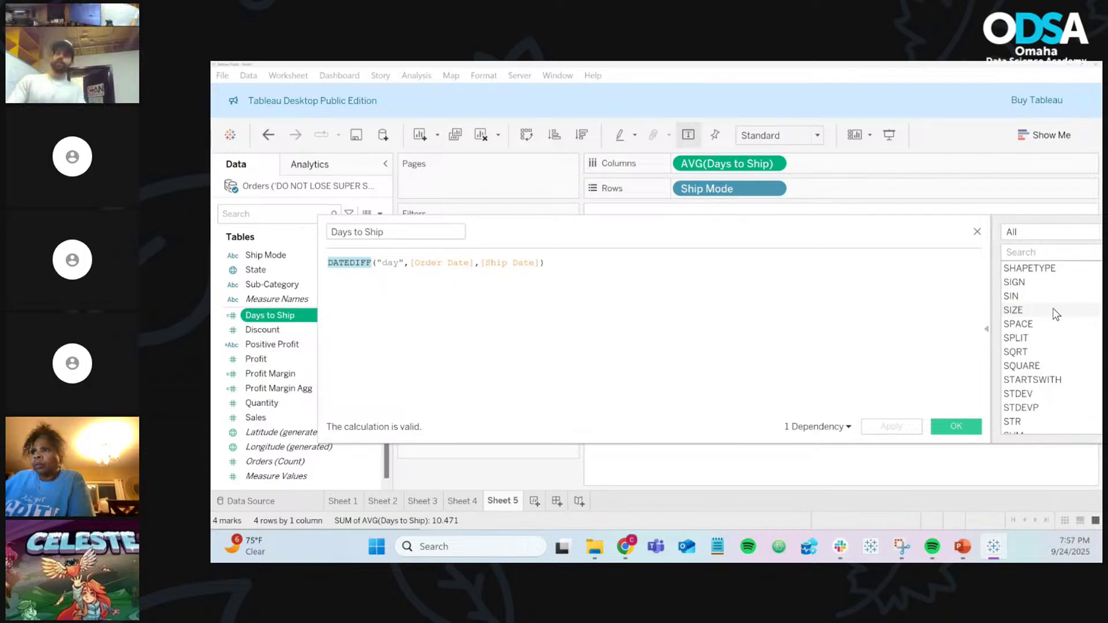
left_click(1055, 313)
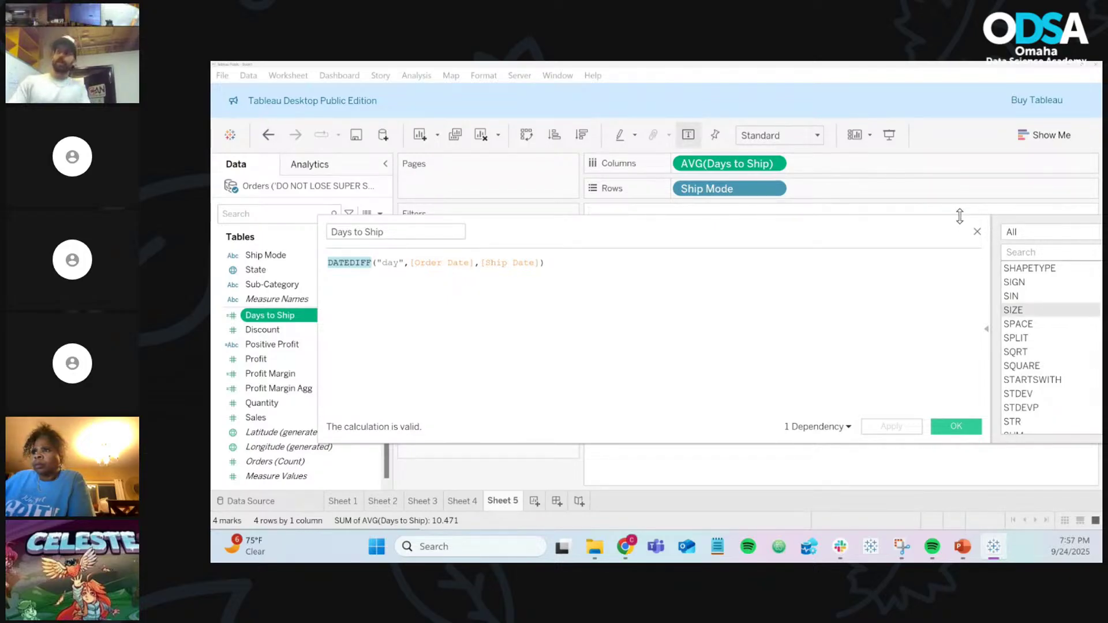
left_click_drag(960, 218, 764, 194)
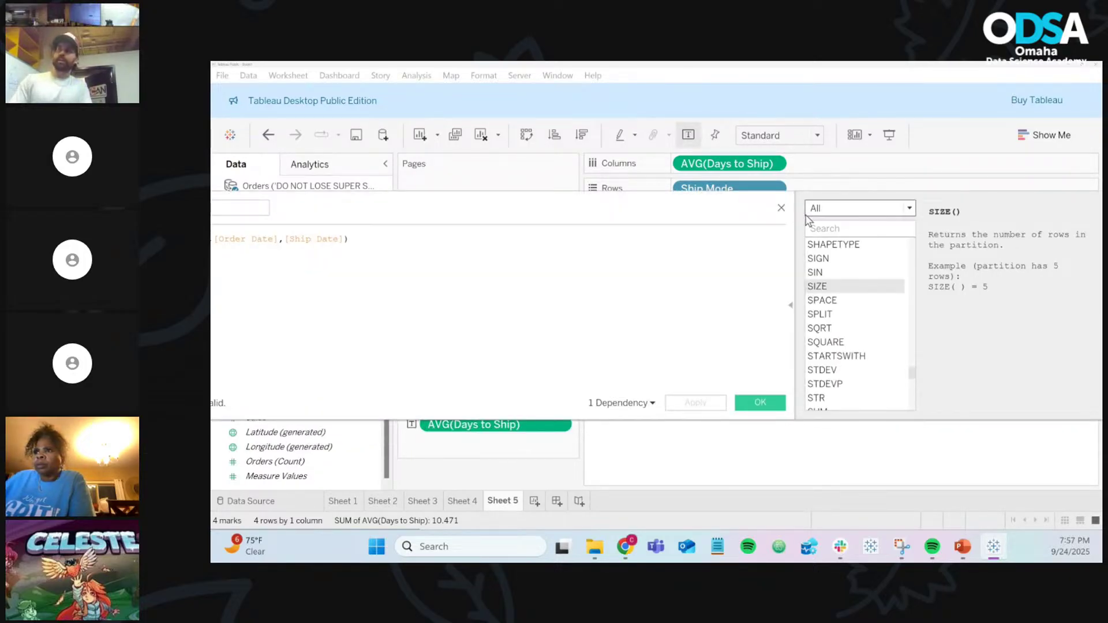
left_click(781, 208)
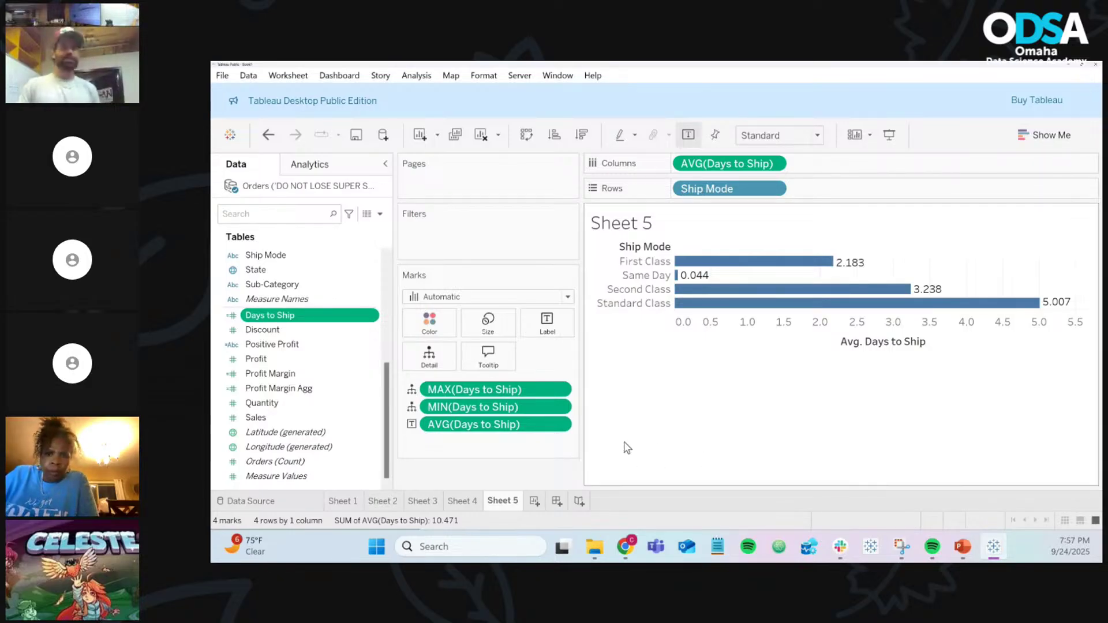
Step: Create Sheet 6 with Category and Sub-Category on Rows
left_click(534, 502)
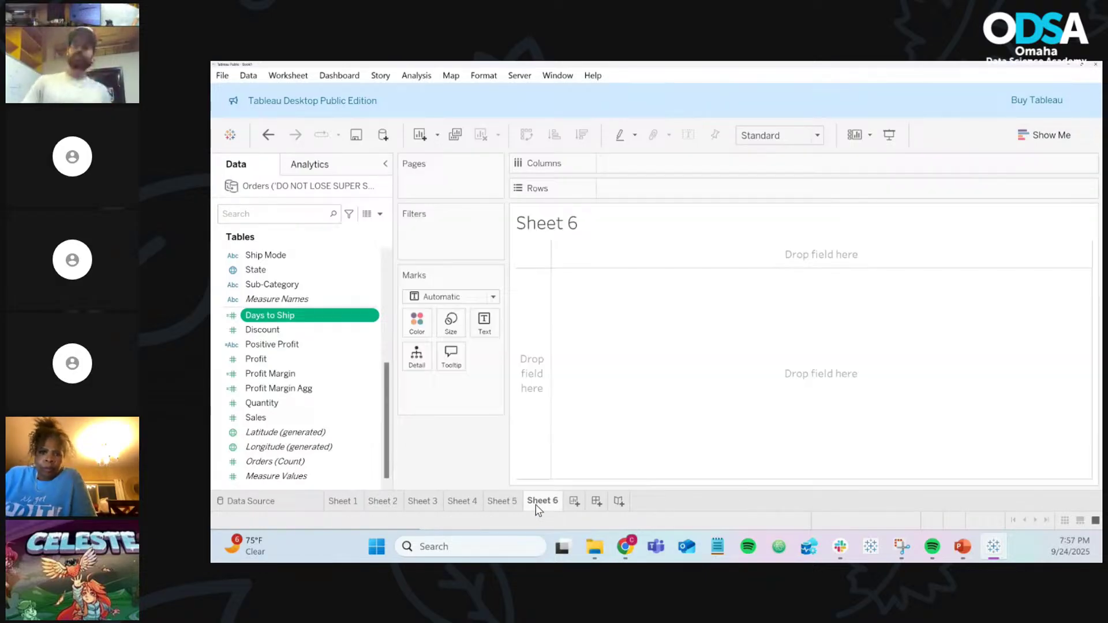
scroll(321, 326, "up", 5)
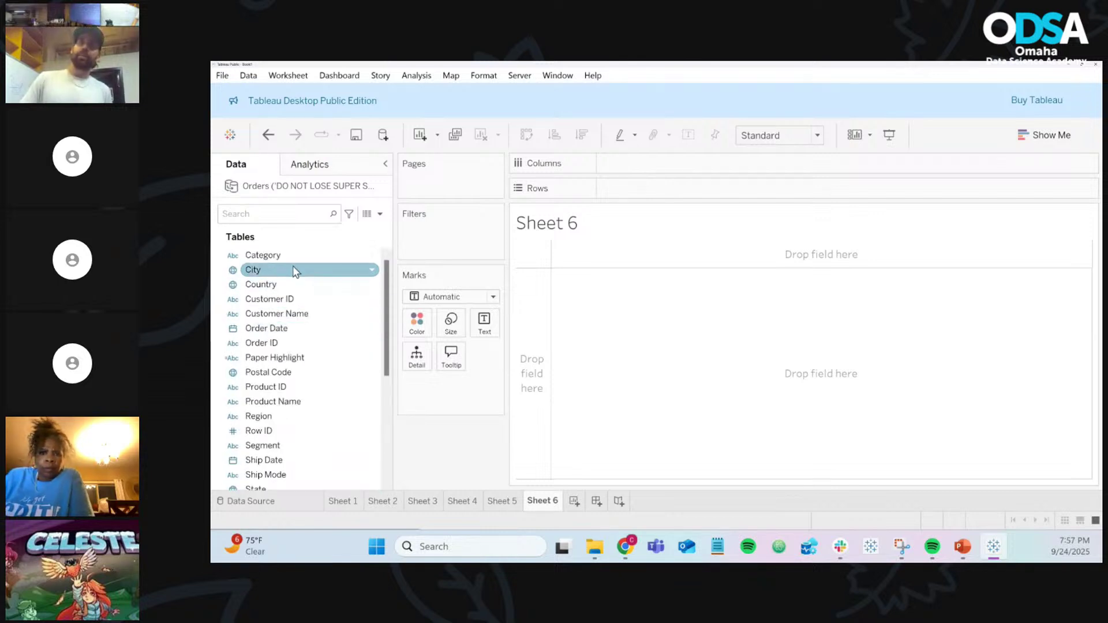
left_click_drag(293, 263, 635, 196)
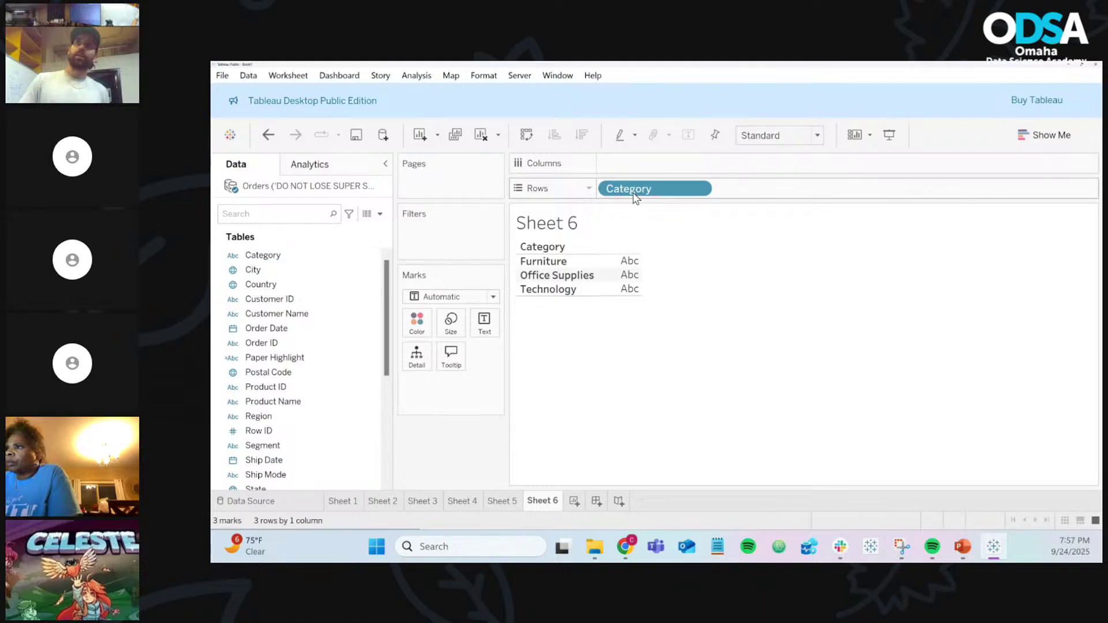
scroll(322, 380, "down", 1)
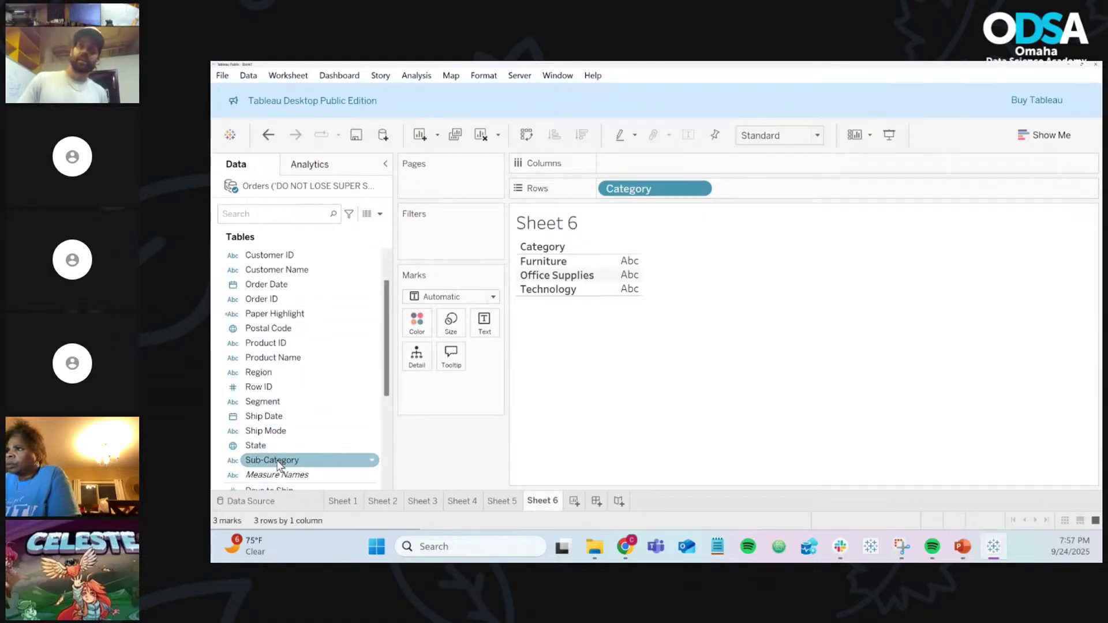
left_click_drag(278, 461, 785, 196)
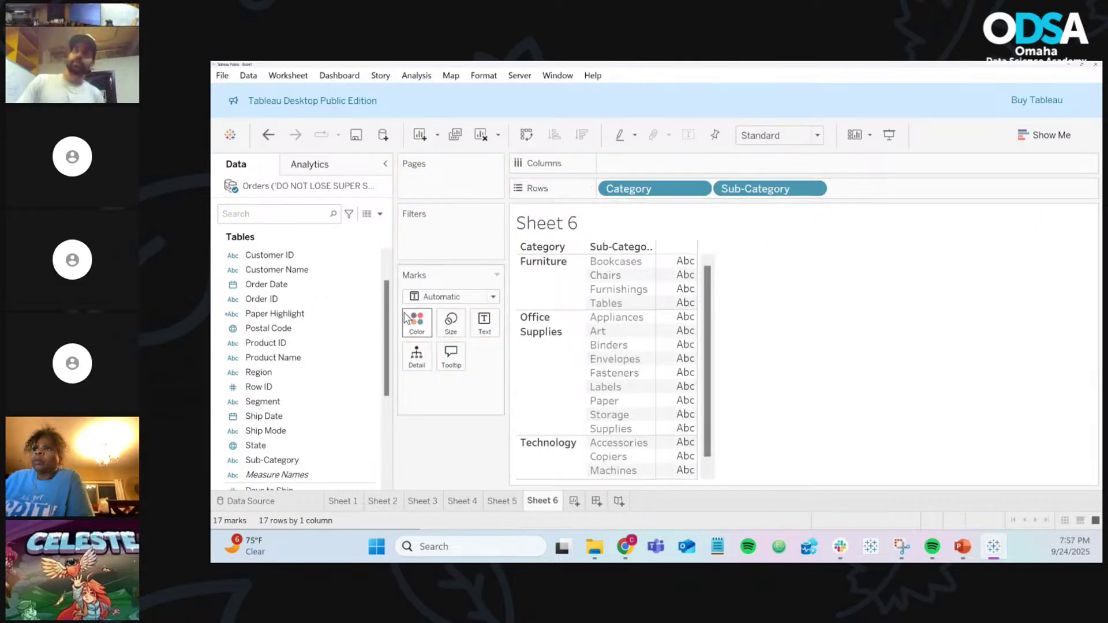
Step: Add SUM(Sales) to the table (Chairs 328,449), briefly comparing with Sheet 2 before returning
left_click(342, 316)
scroll(333, 318, "down", 1)
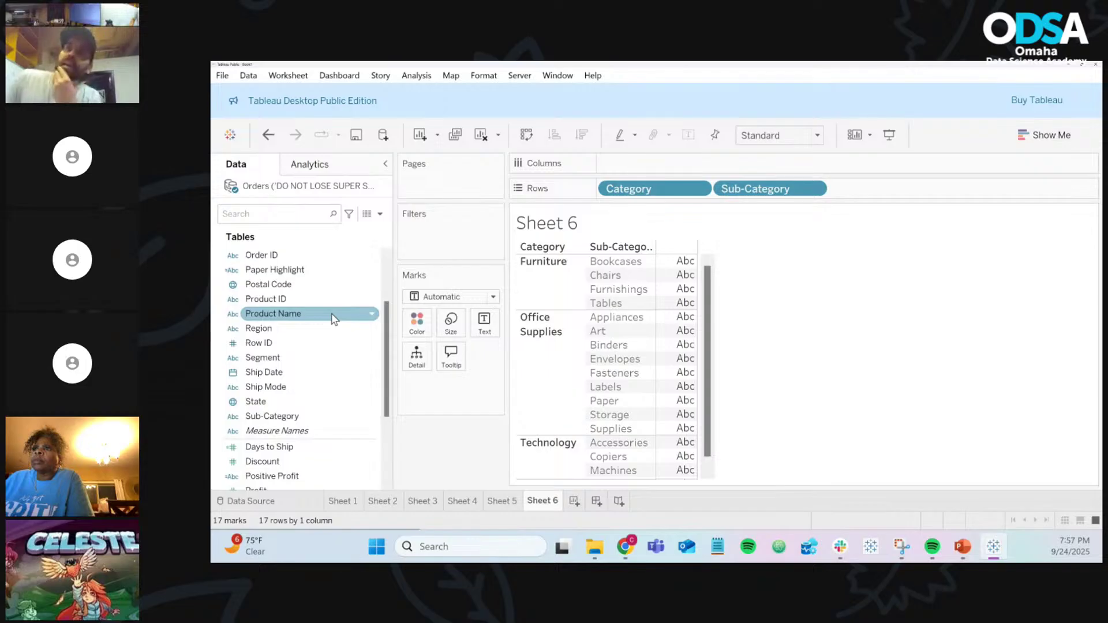
scroll(332, 316, "down", 1)
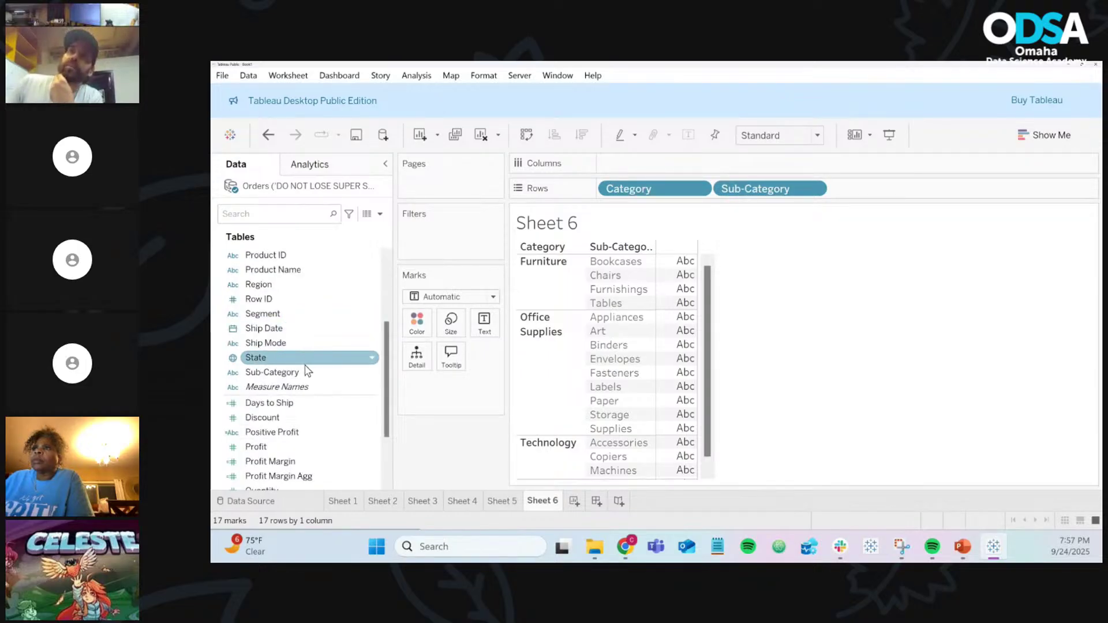
scroll(285, 404, "down", 1)
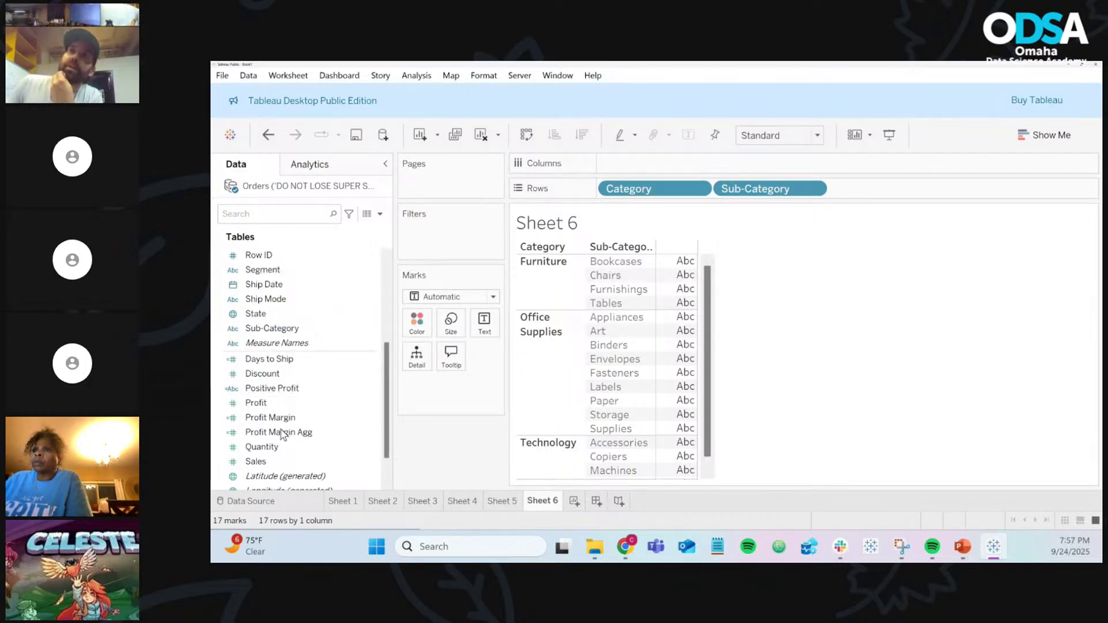
left_click_drag(256, 461, 487, 332)
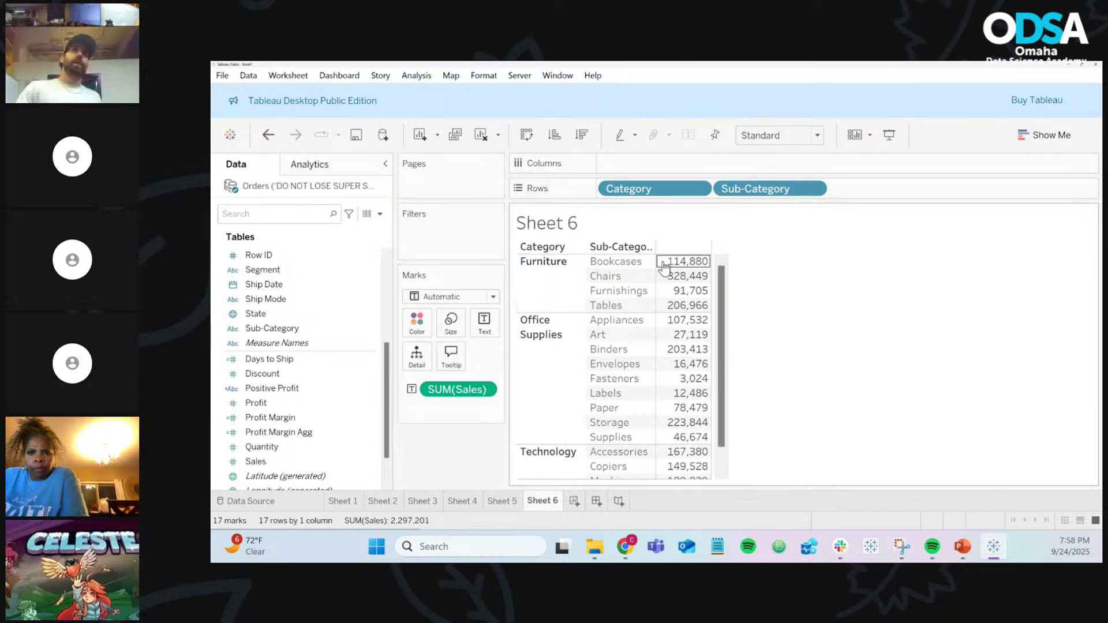
left_click(384, 500)
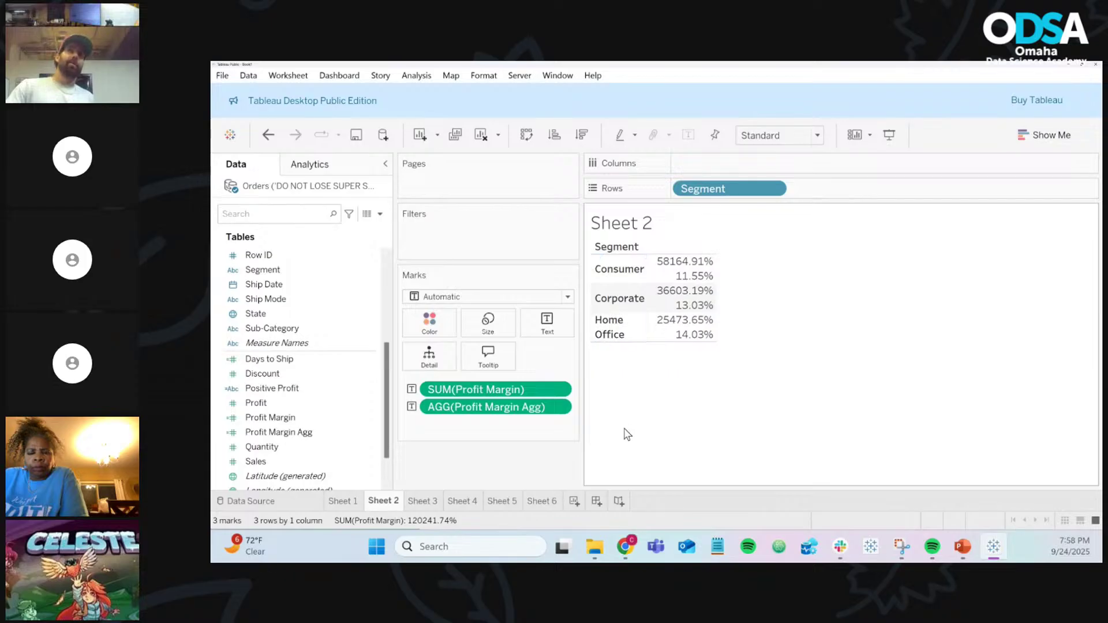
left_click(543, 501)
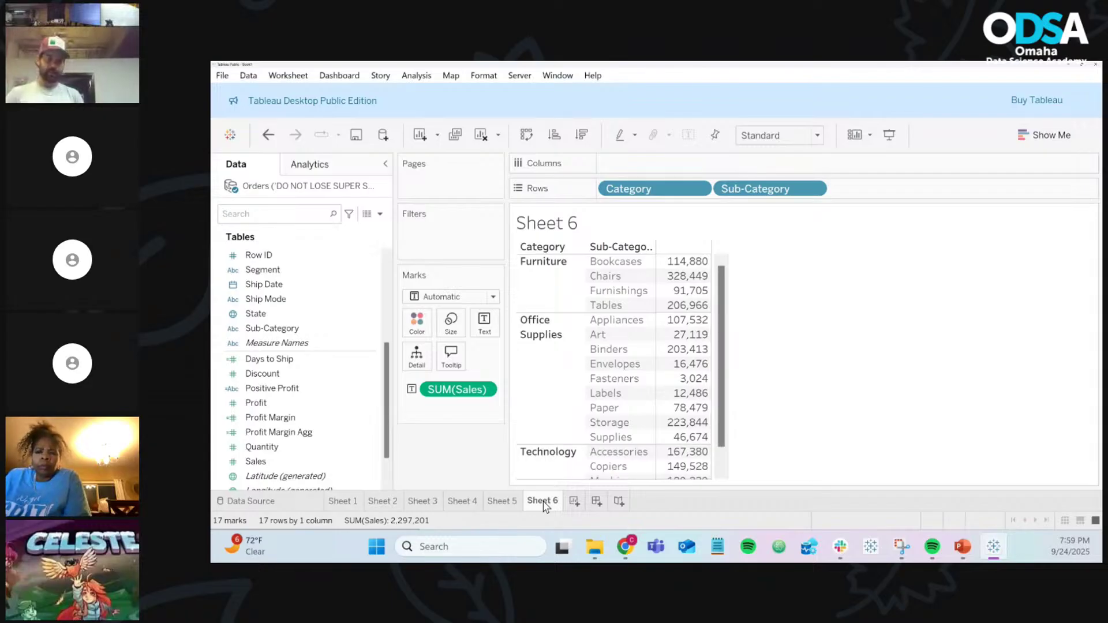
Step: Read the Sheet 6 sales tooltips, e.g. Bookcases at 114,880 of 2,297,201 total
mouse_move(665, 335)
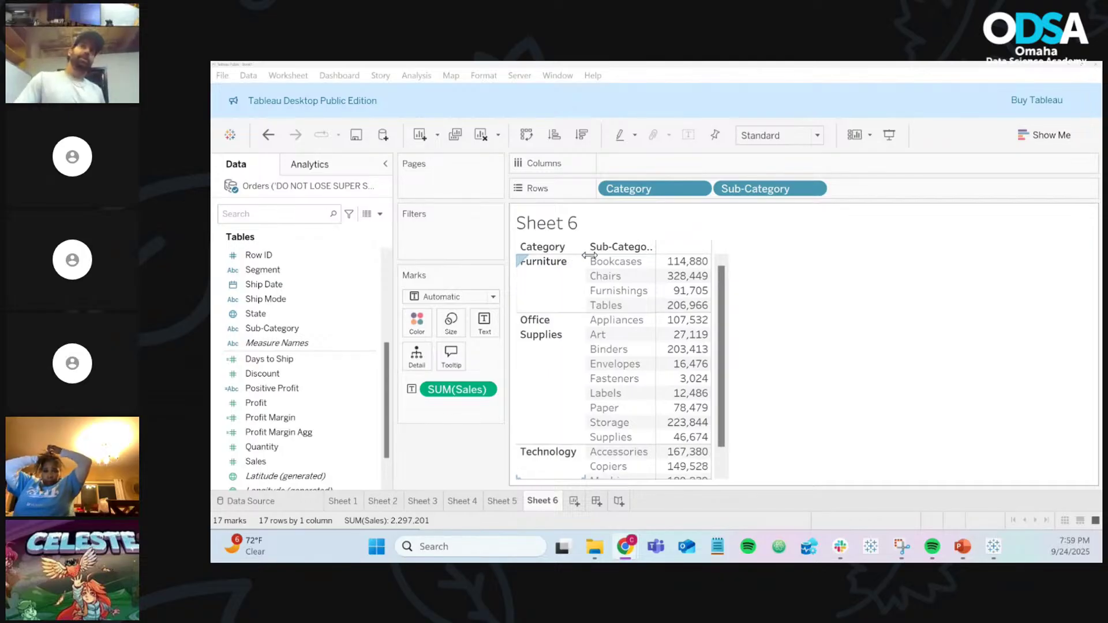
mouse_move(686, 264)
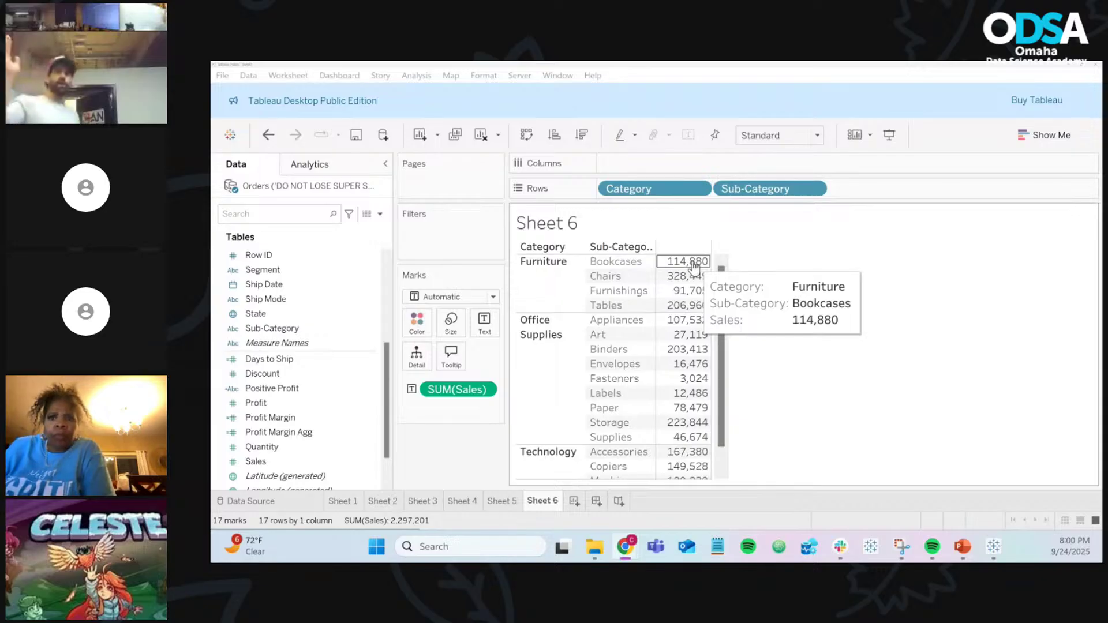
left_click_drag(693, 262, 690, 316)
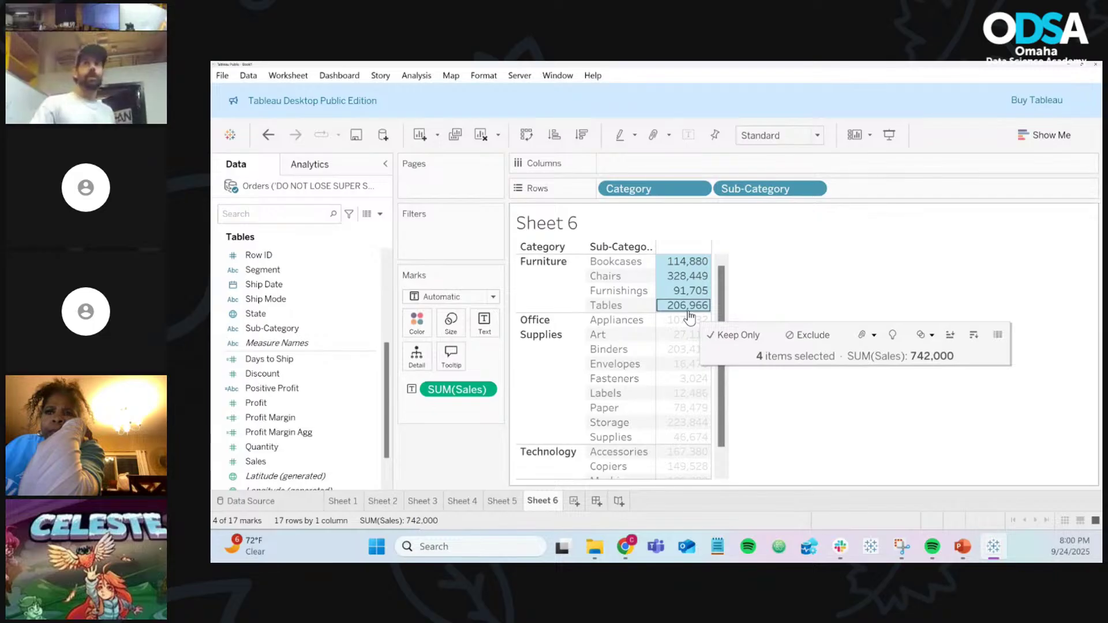
left_click_drag(726, 189, 476, 459)
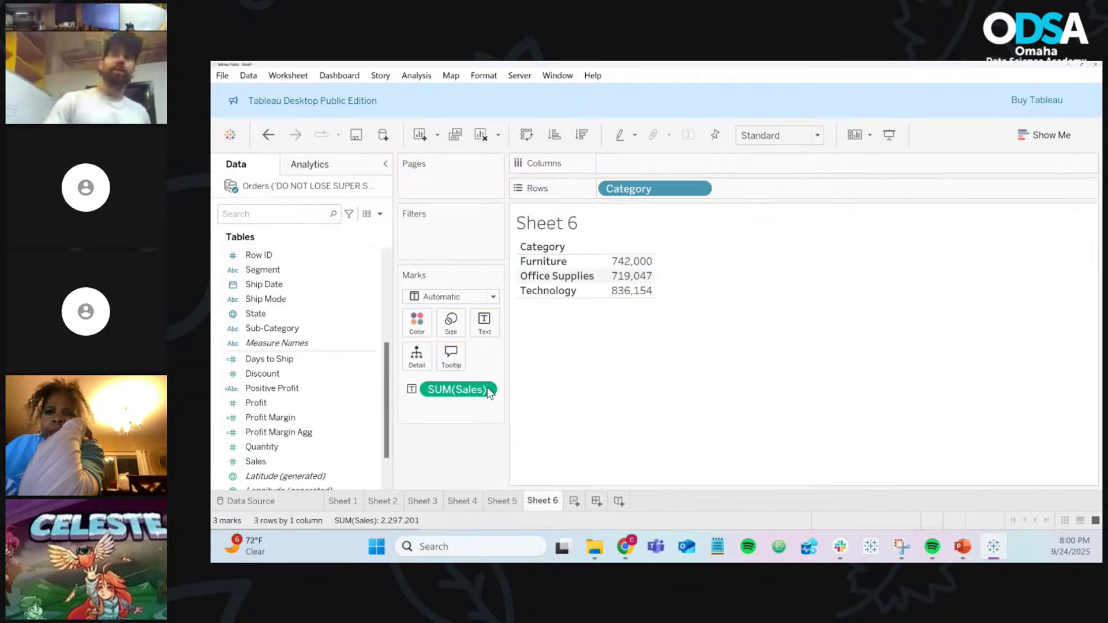
mouse_move(606, 263)
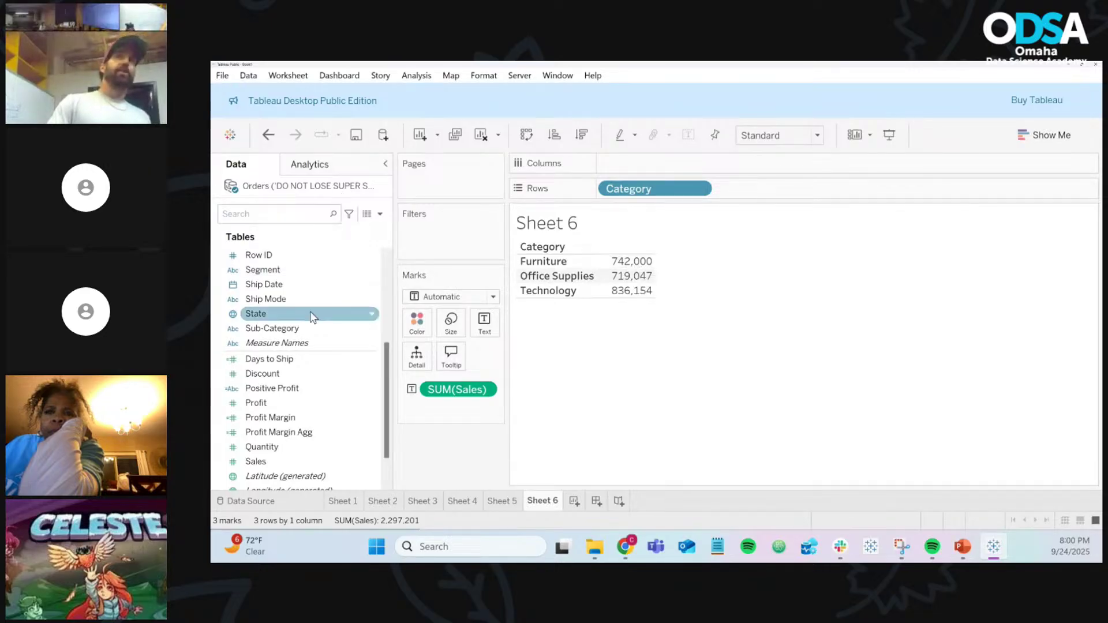
left_click_drag(289, 328, 840, 191)
mouse_move(685, 266)
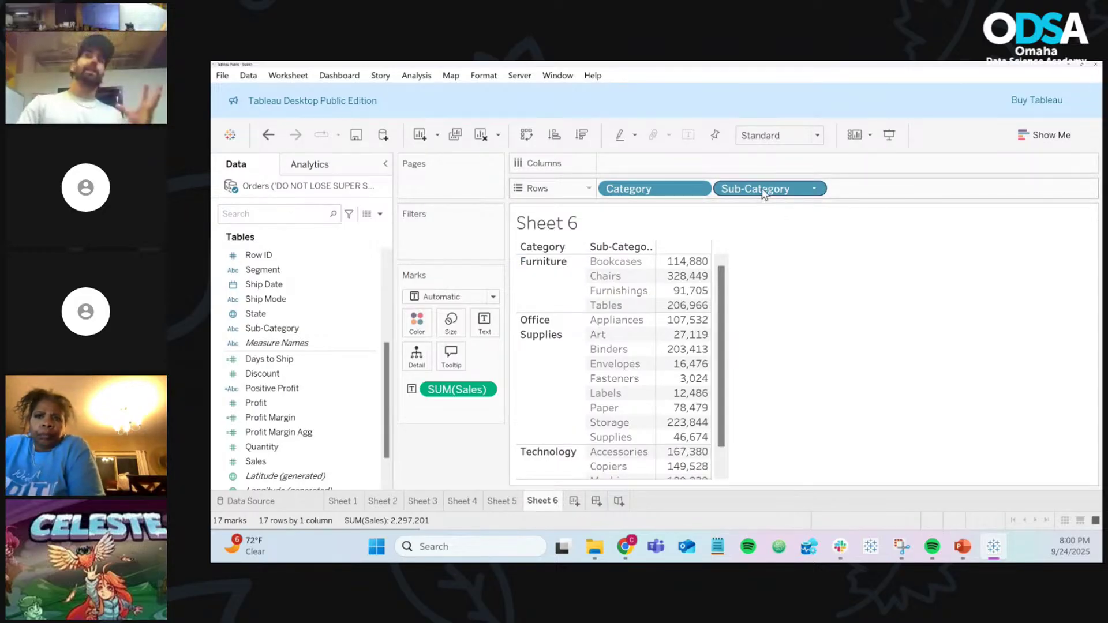
left_click_drag(759, 189, 475, 445)
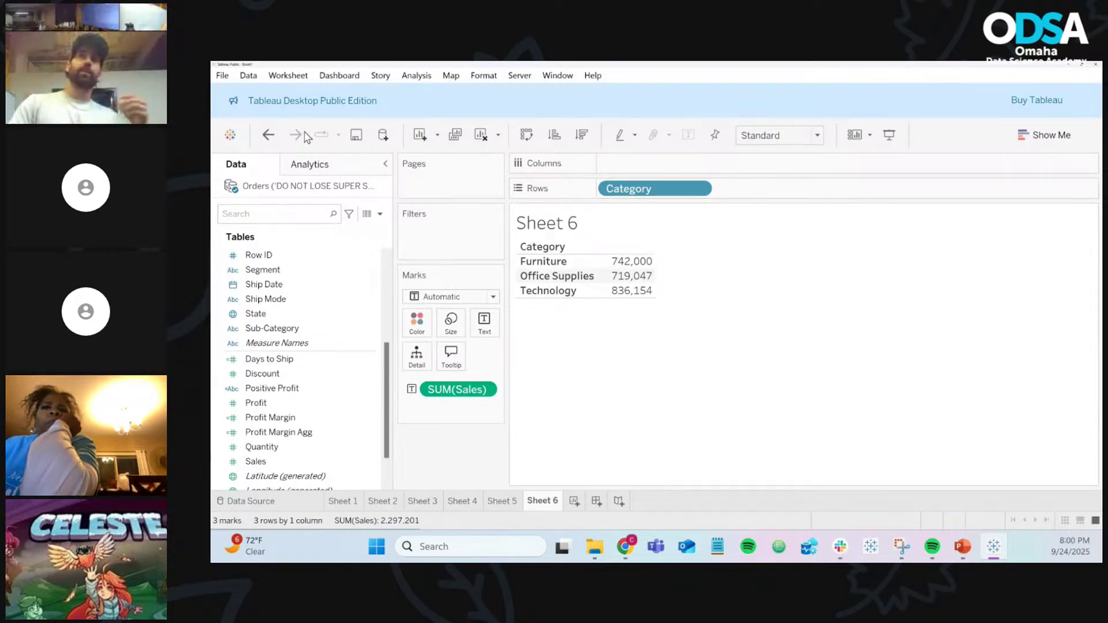
left_click(268, 135)
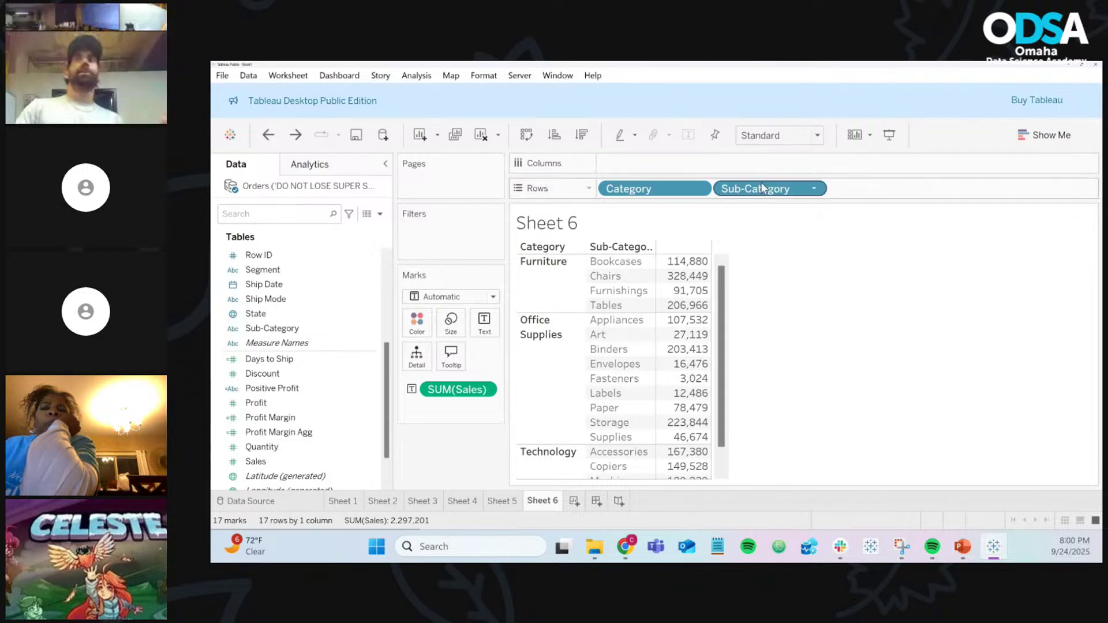
left_click_drag(755, 189, 488, 444)
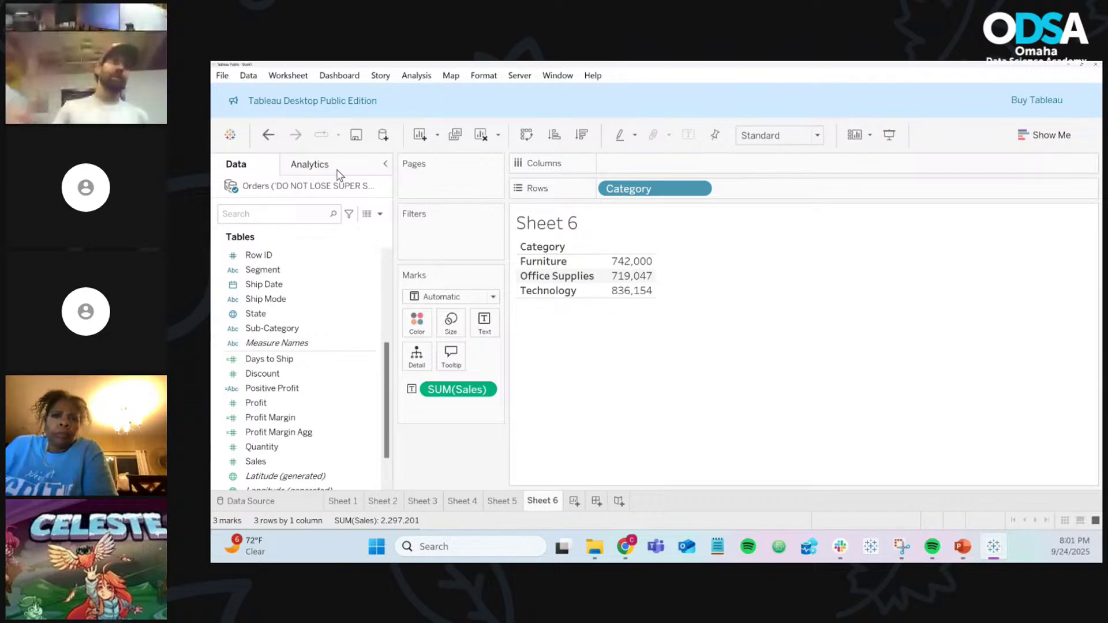
left_click(271, 137)
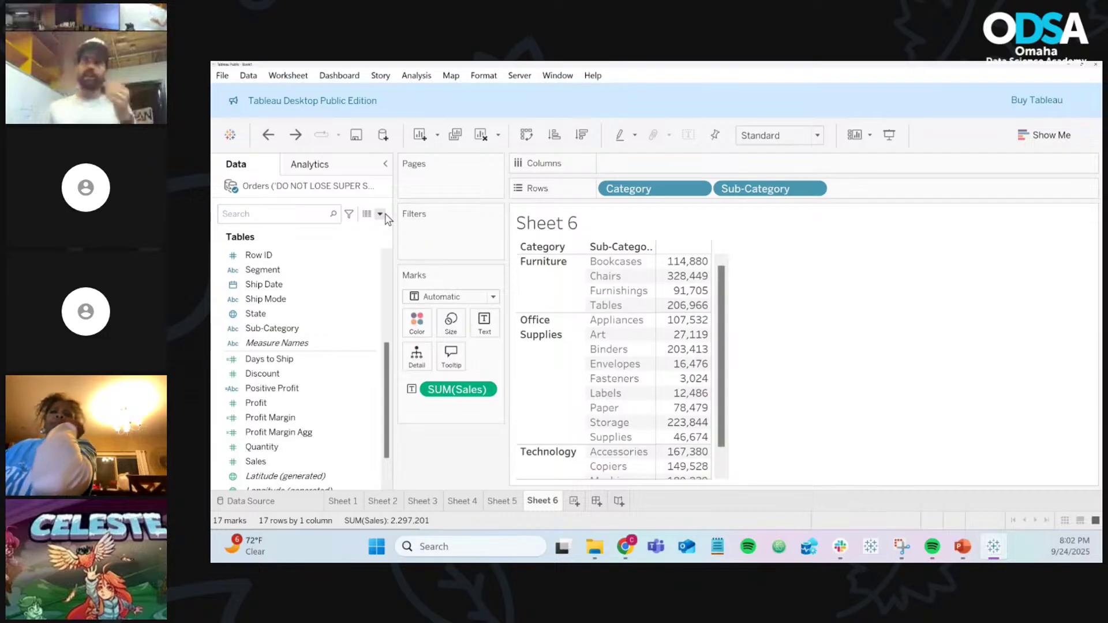
left_click(380, 214)
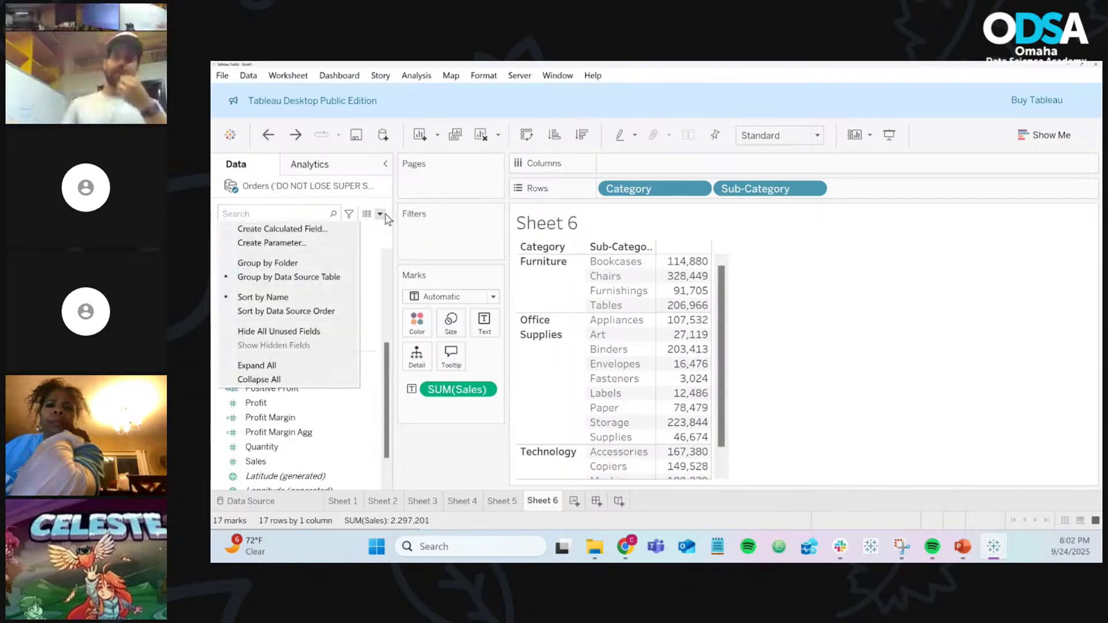
Step: Create a new calculated field and enter { FIXED [Category]: SUM([Sales]) }
left_click(337, 229)
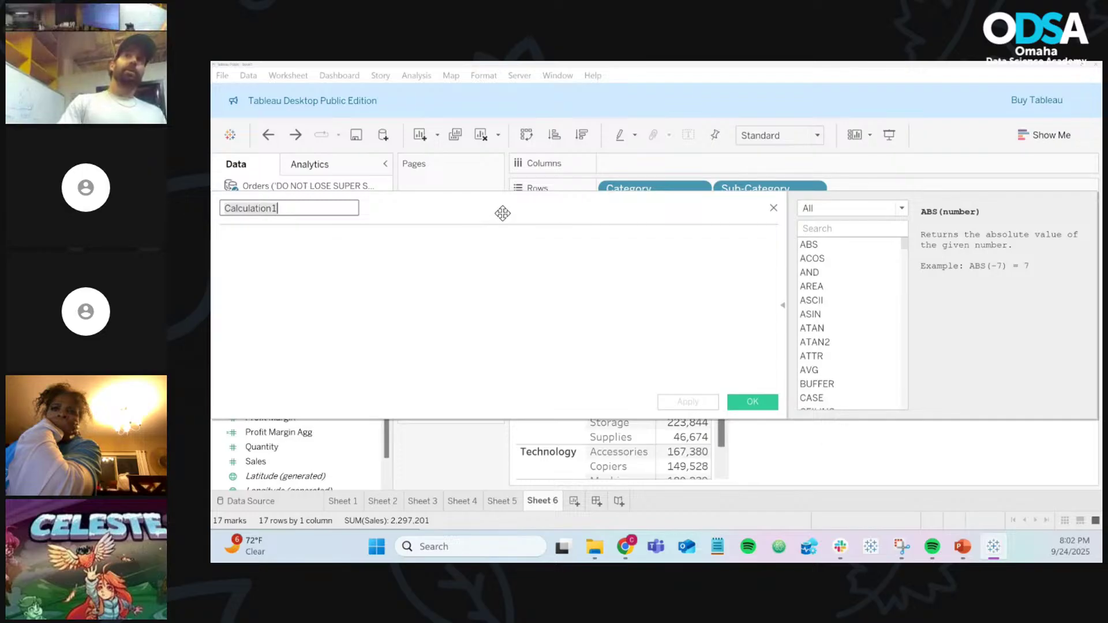
left_click_drag(503, 213, 665, 268)
left_click(593, 302)
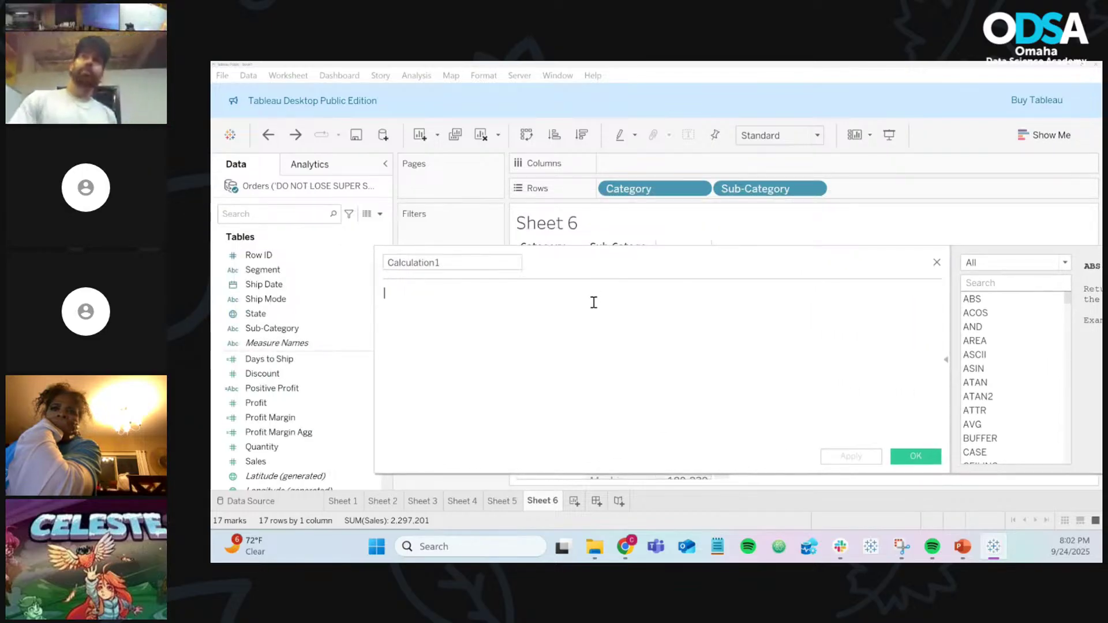
type("{ FIXED")
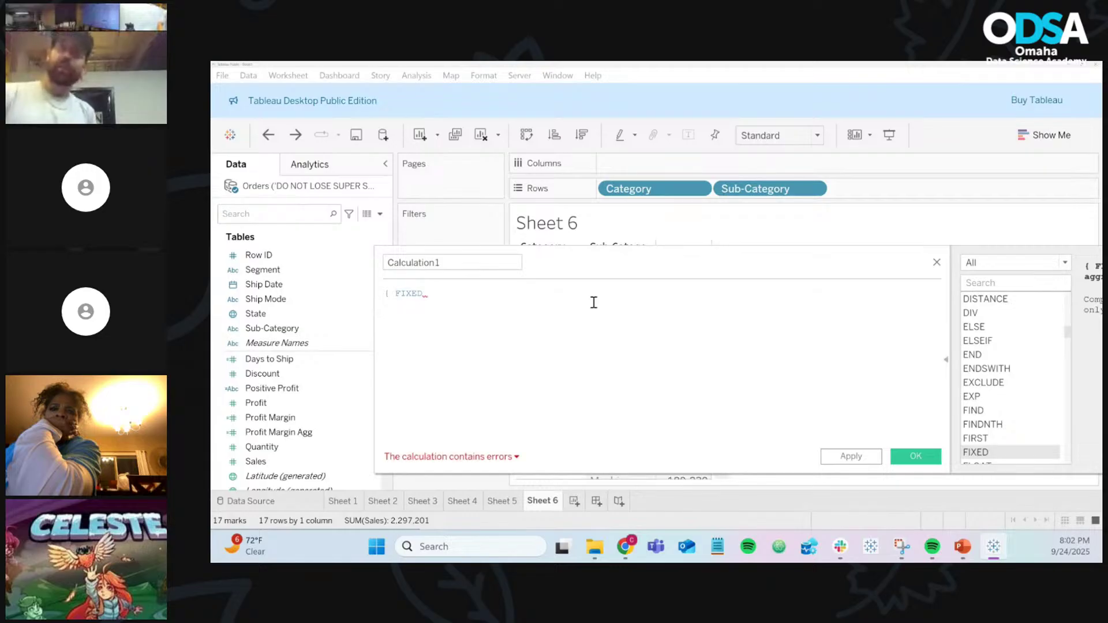
type("cat")
key("Return")
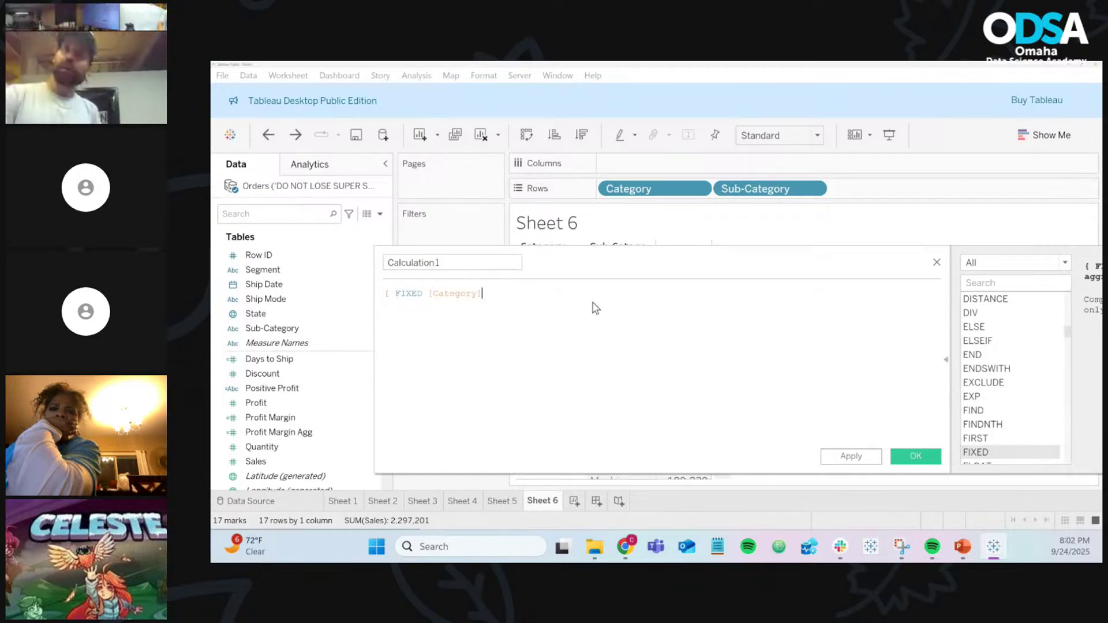
type(": SUM")
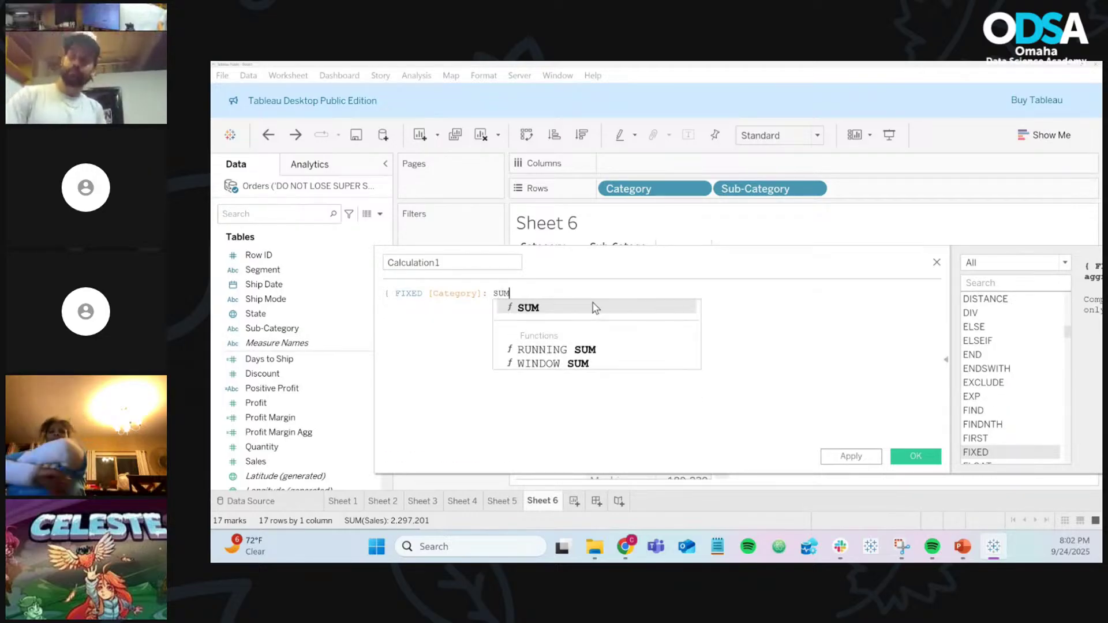
type("(sal")
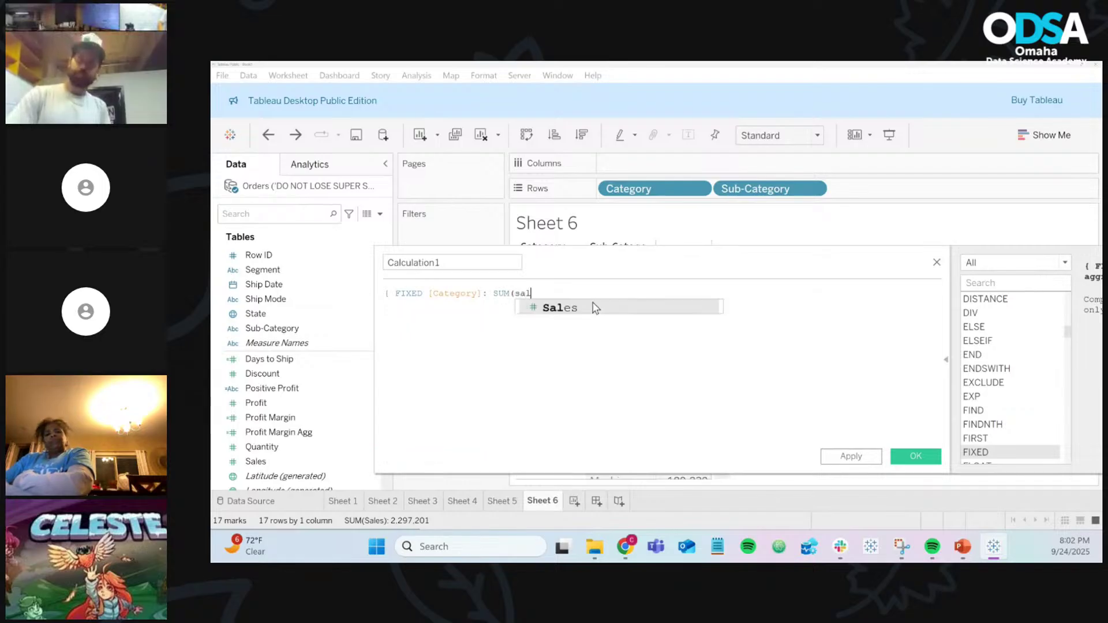
key("Return")
type(")")
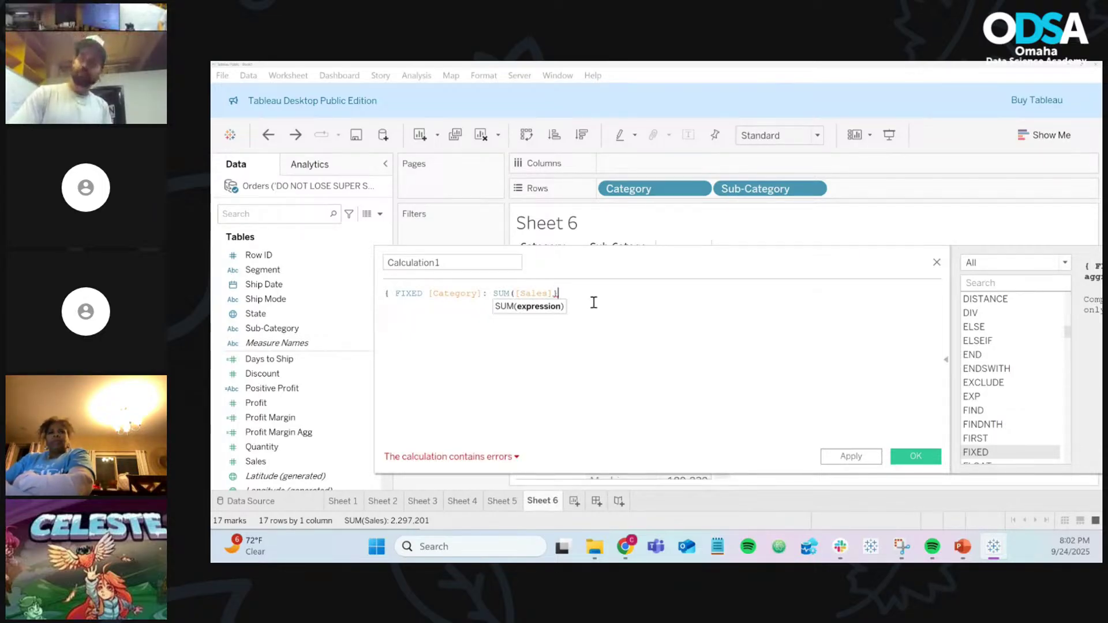
Step: Add the missing closing parenthesis before the formula's closing brace
scroll(593, 302, "up", 4)
scroll(593, 302, "up", 3)
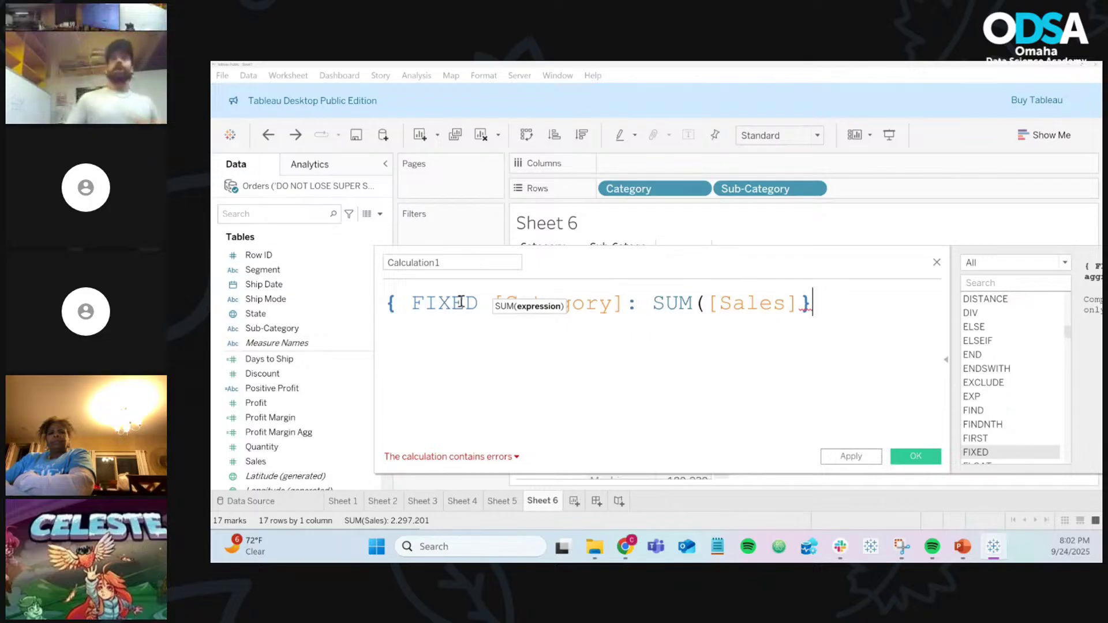
double_click(461, 301)
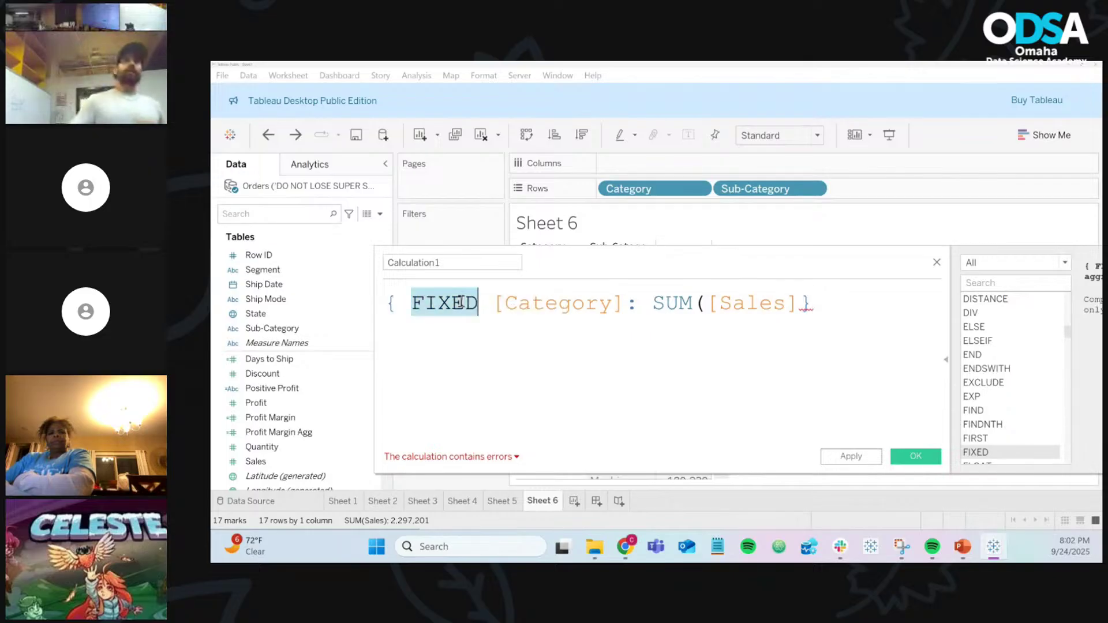
left_click(852, 303)
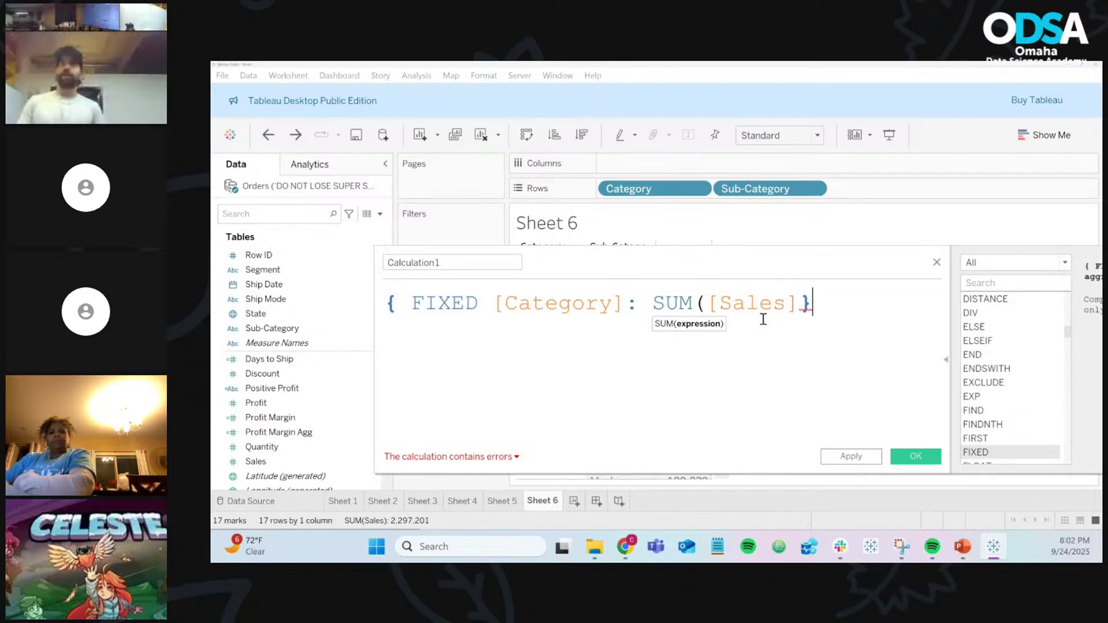
left_click(800, 303)
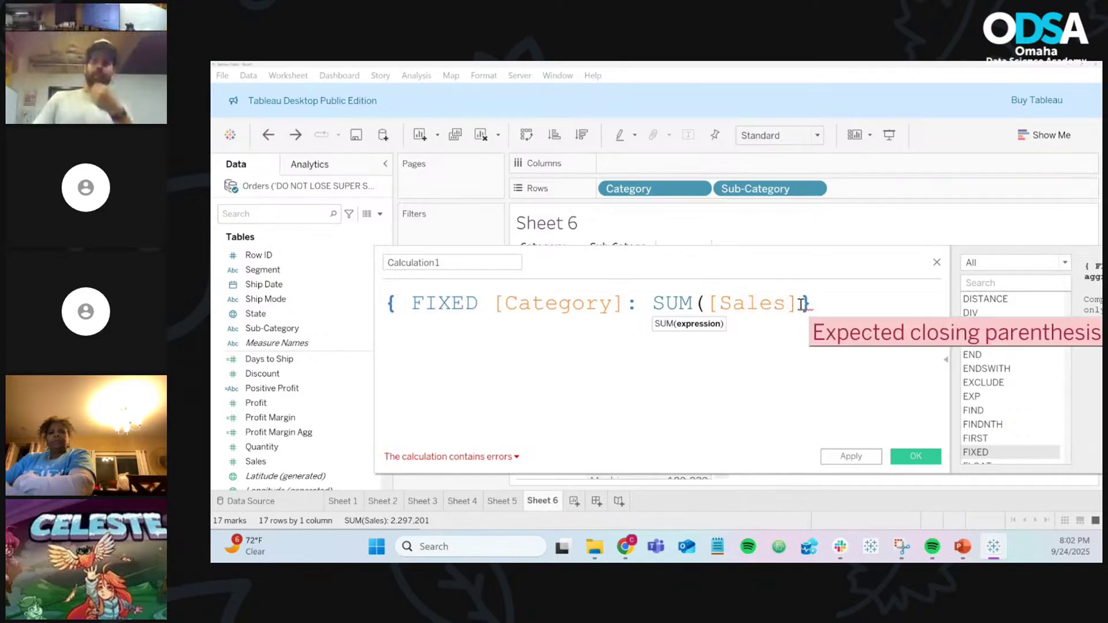
type(")")
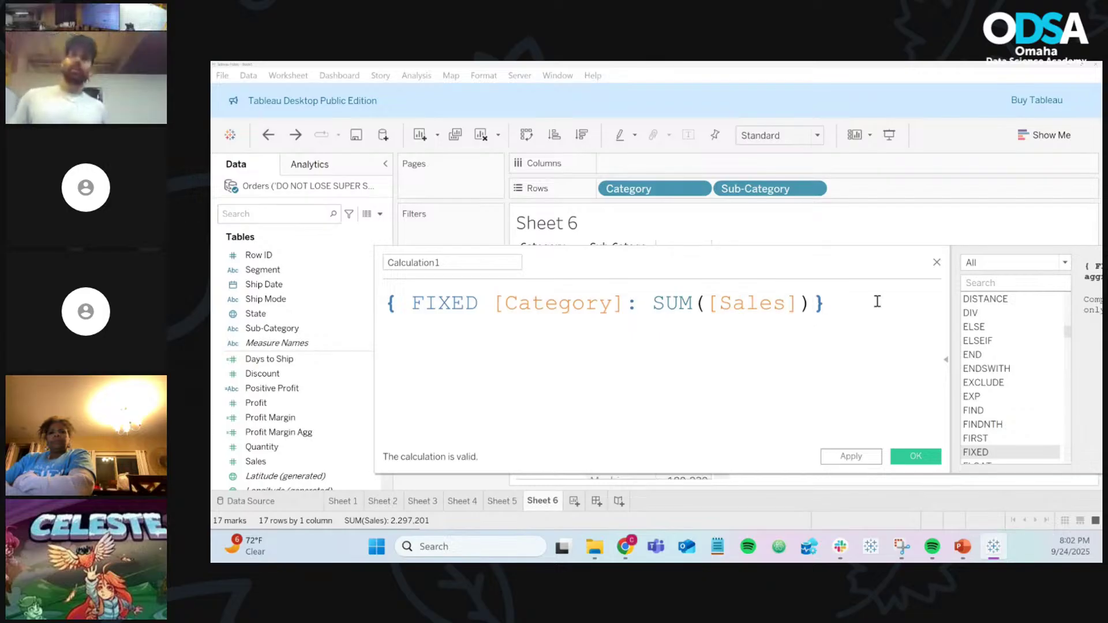
Step: Try retyping FIXED on a second line, then delete it back to the original formula
key("Return")
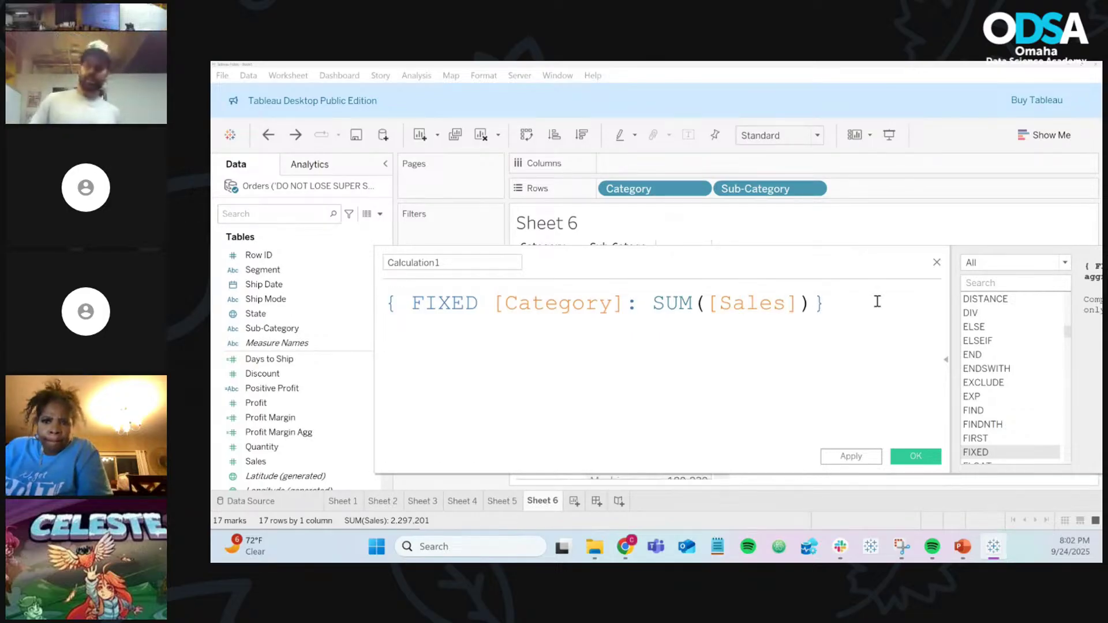
type("{ f")
key("BackSpace")
key("BackSpace")
key("BackSpace")
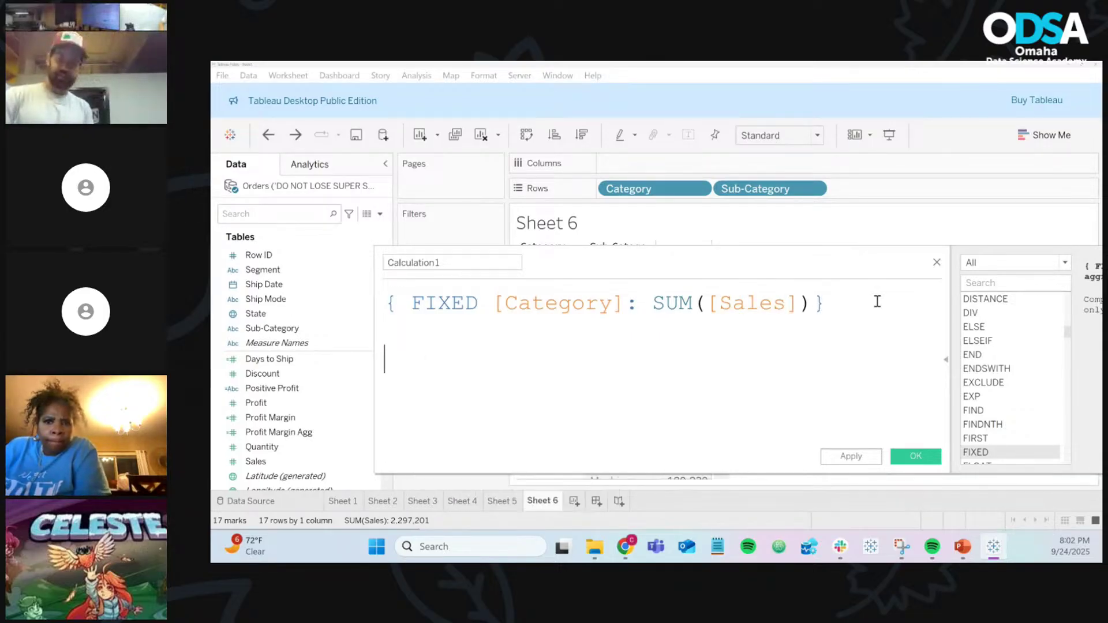
type("fi")
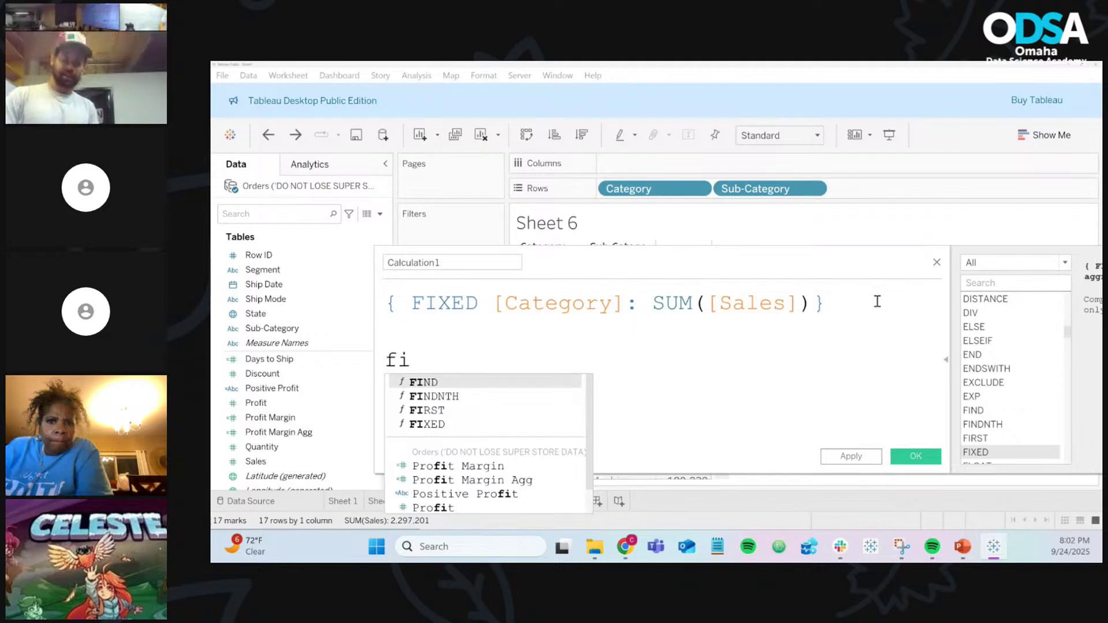
key("Down")
key("Down")
key("Down")
key("Escape")
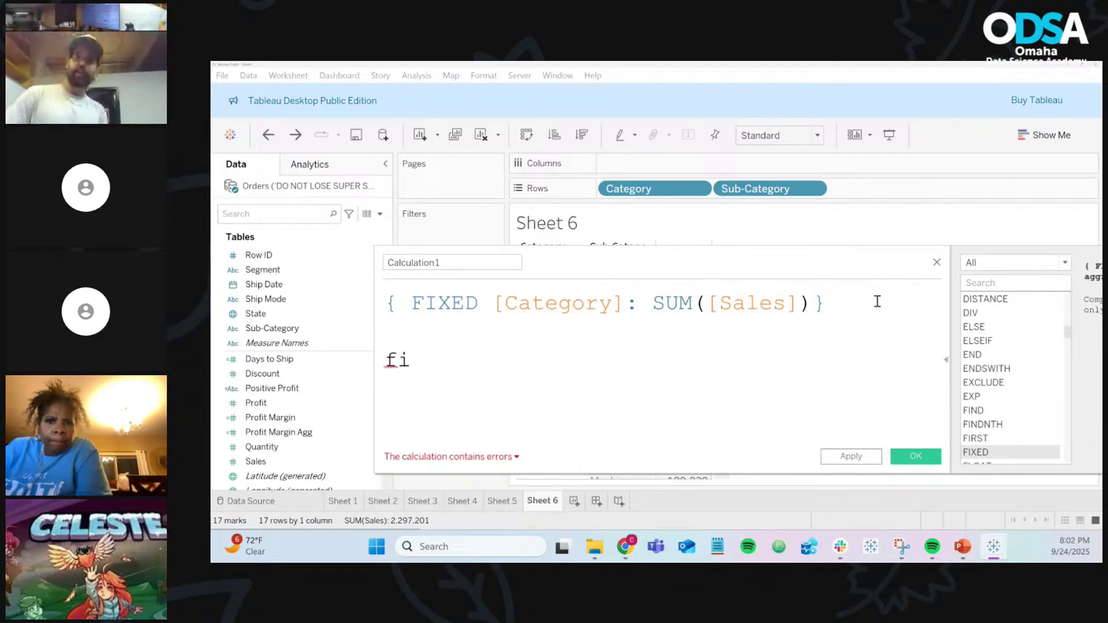
type("x")
key("Return")
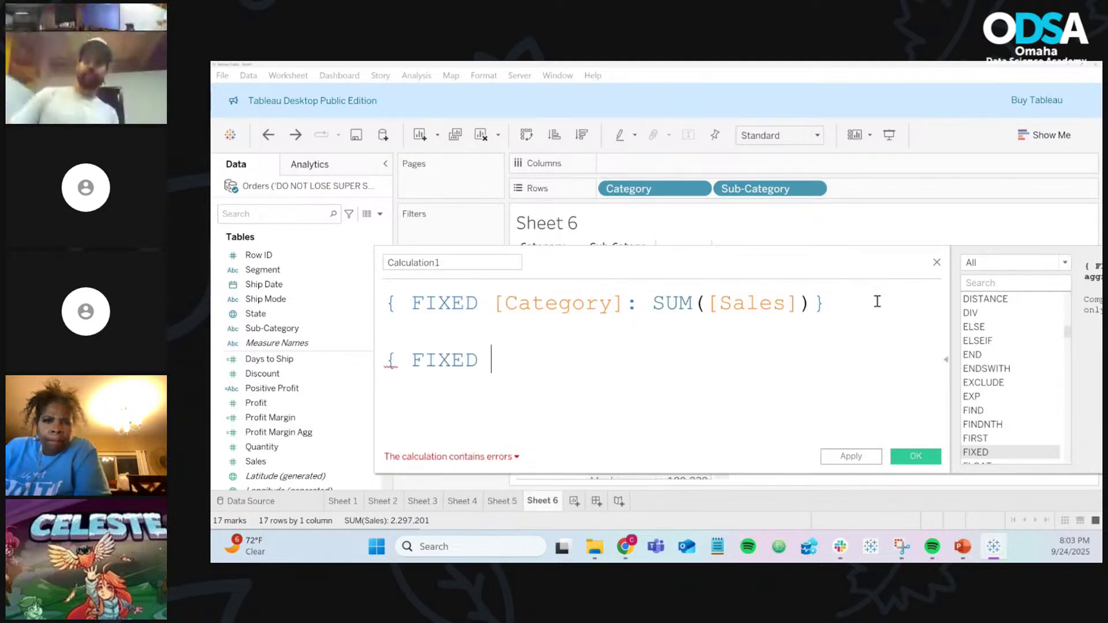
key("BackSpace")
key("BackSpace")
key("BackSpace")
key("BackSpace")
key("BackSpace")
key("BackSpace")
key("BackSpace")
key("BackSpace")
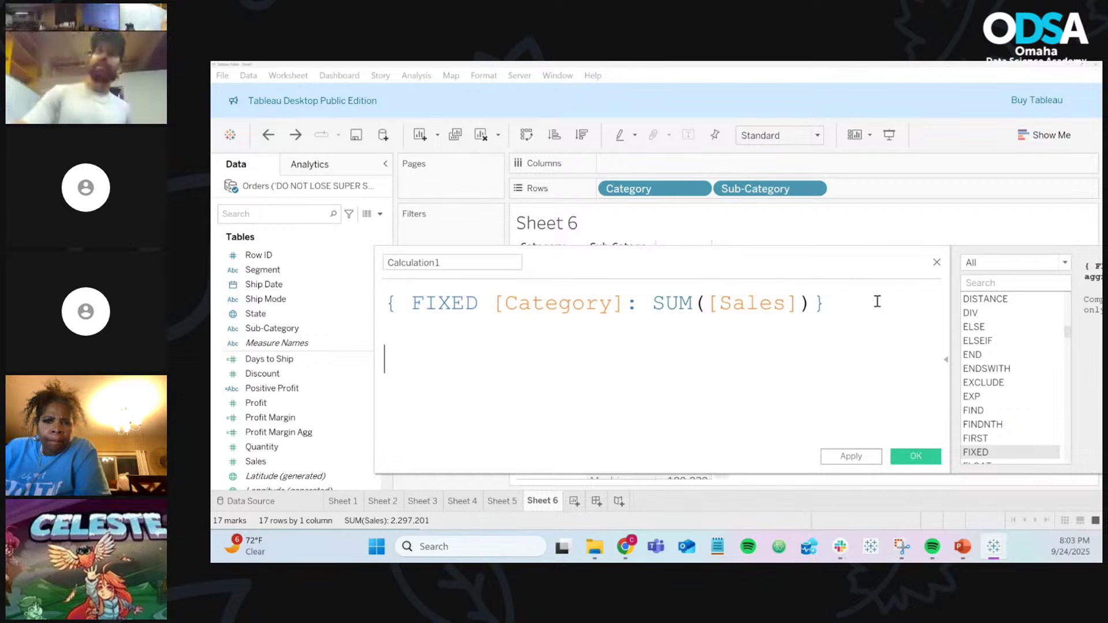
key("BackSpace")
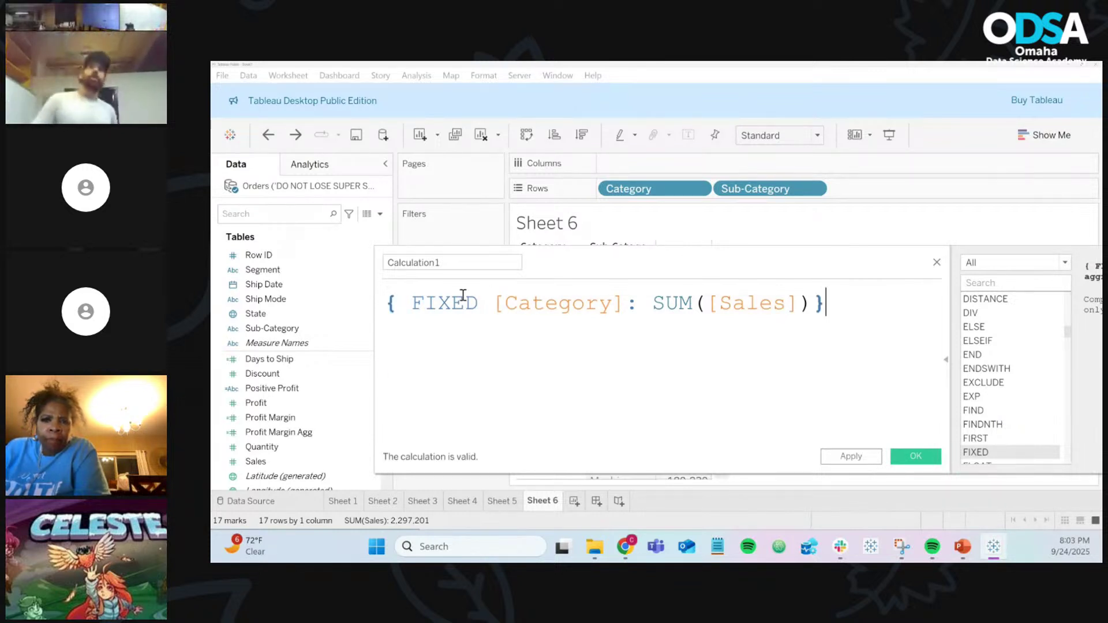
Step: Move the editor down and inspect the FIXED [Category] and SUM([Sales]) parts of the formula
double_click(553, 304)
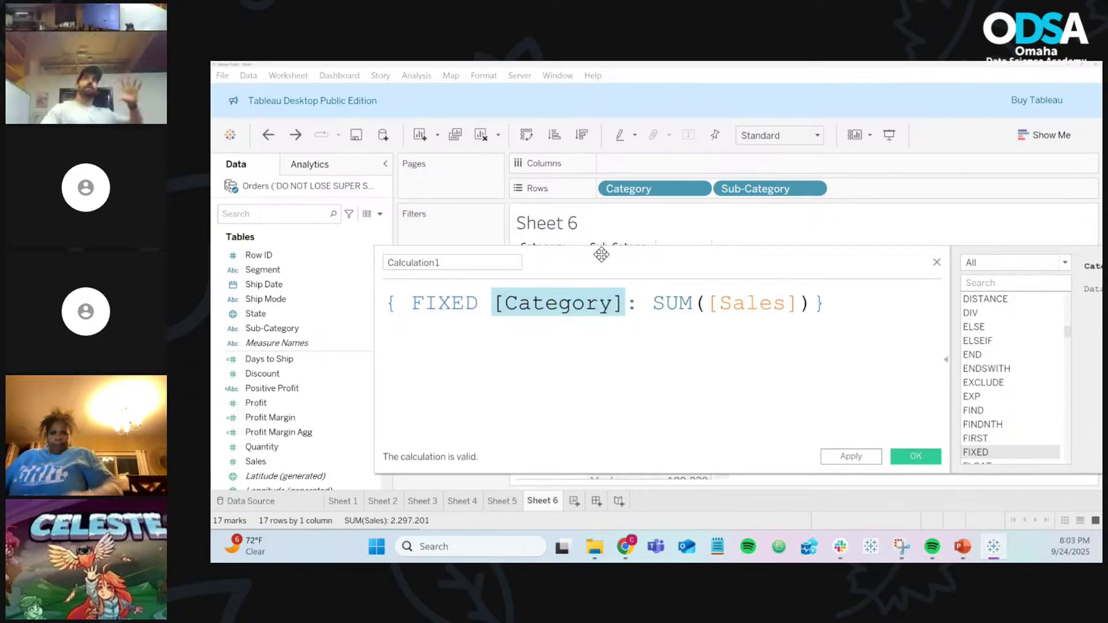
left_click_drag(601, 253, 612, 329)
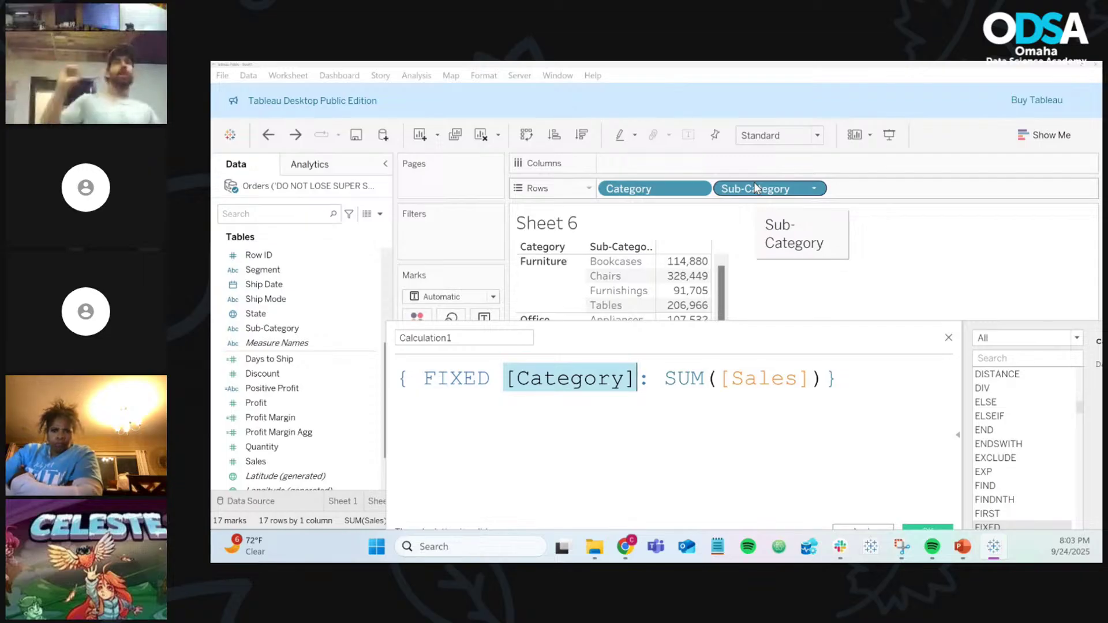
left_click(543, 385)
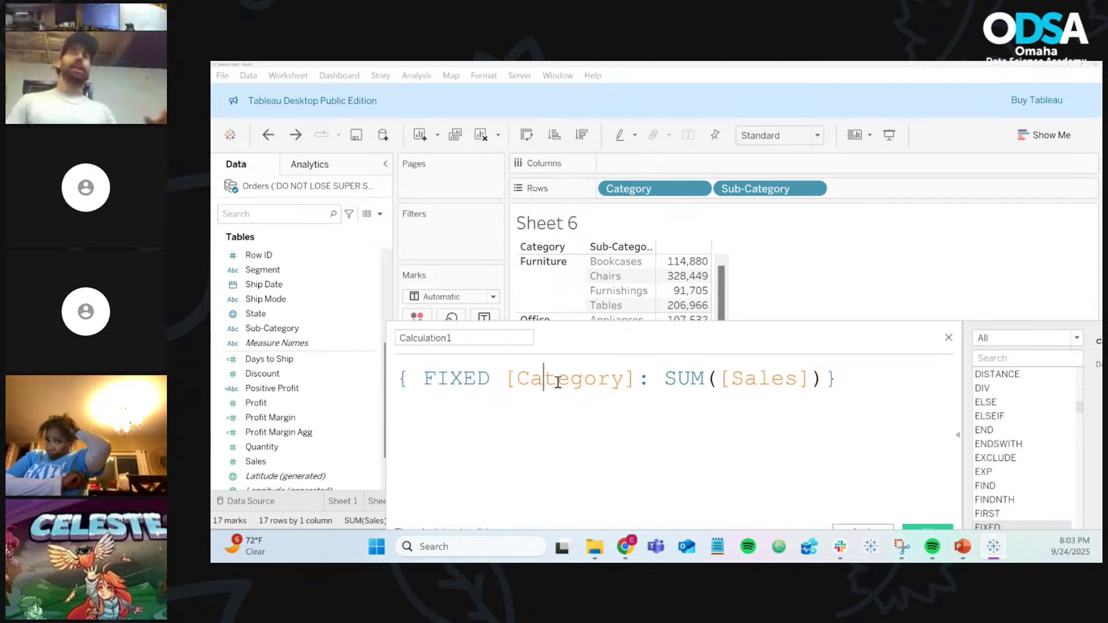
left_click(647, 377)
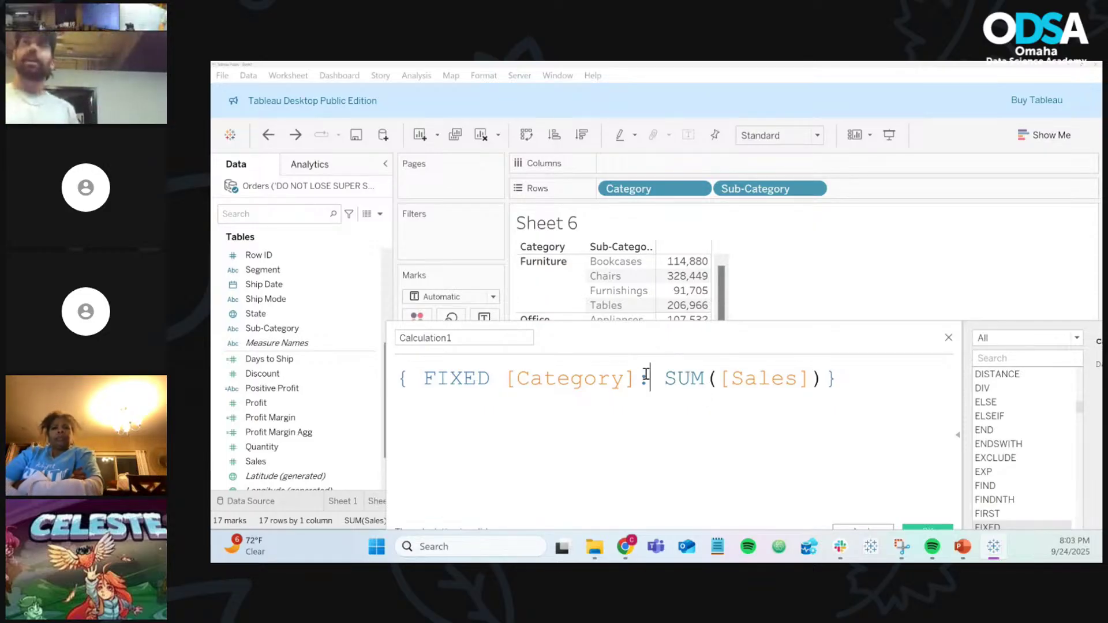
left_click_drag(650, 378, 397, 381)
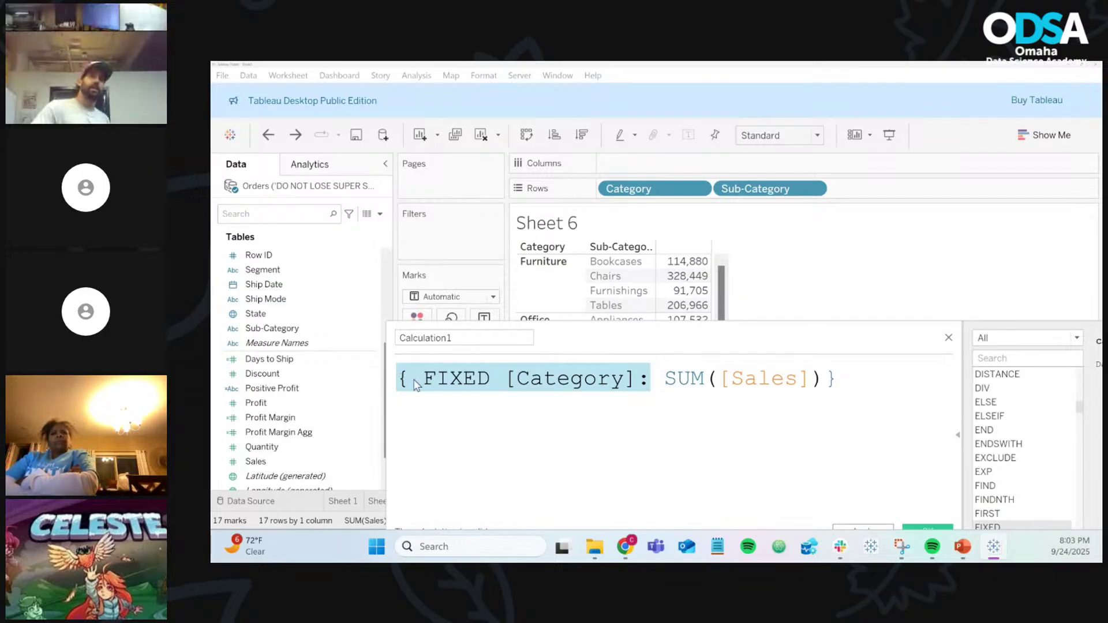
left_click(664, 379)
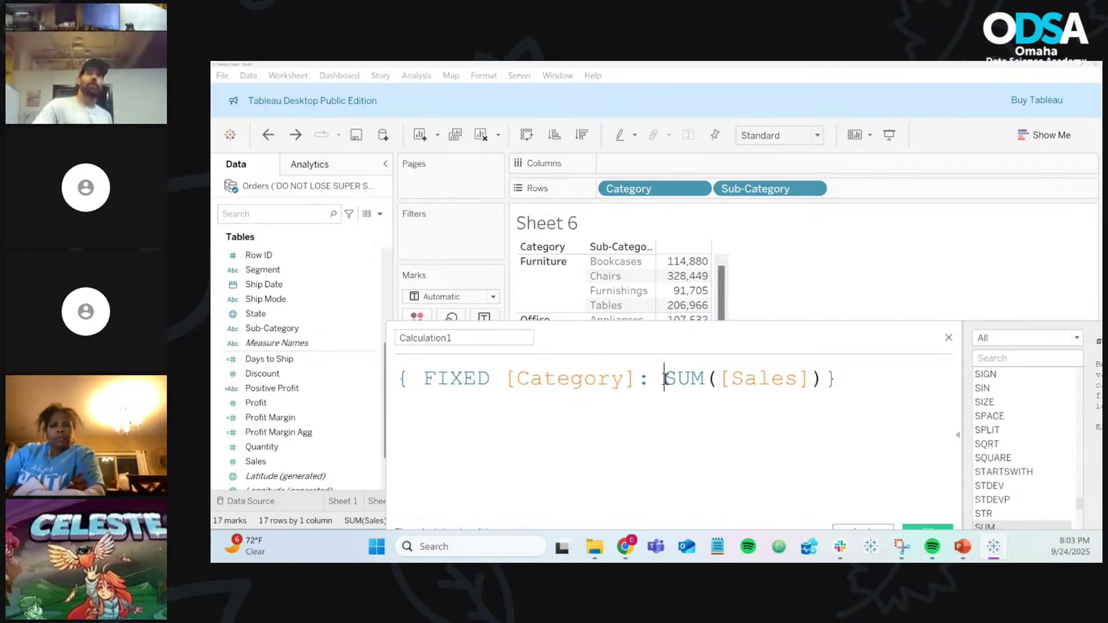
left_click_drag(665, 379, 831, 381)
left_click(853, 380)
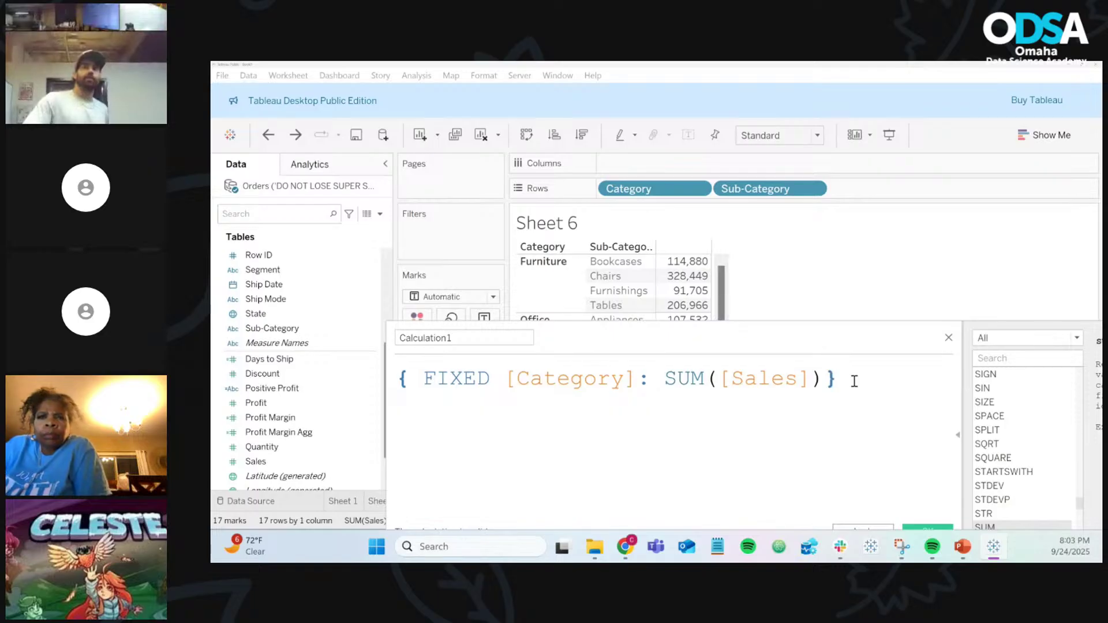
double_click(837, 379)
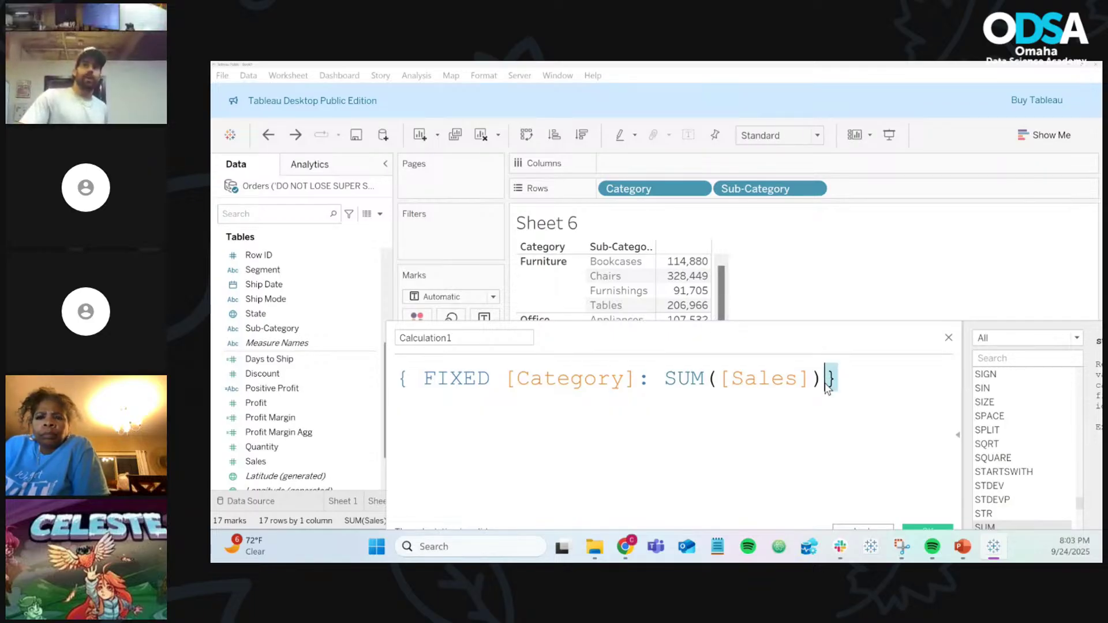
left_click(872, 381)
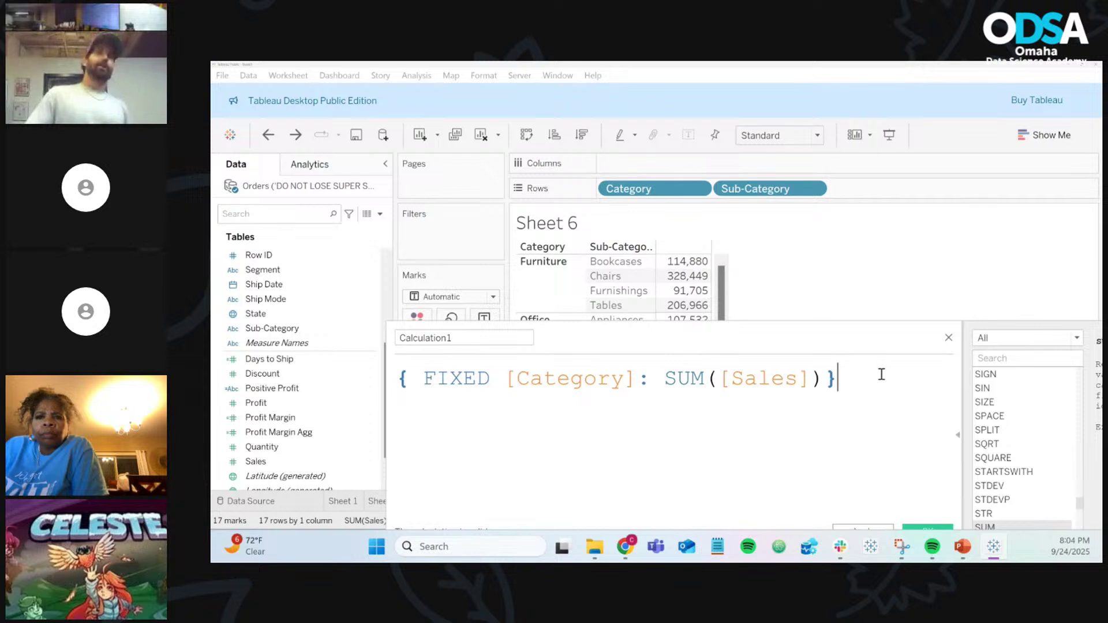
Step: Insert the colon after [Category] and move the editor aside
double_click(470, 375)
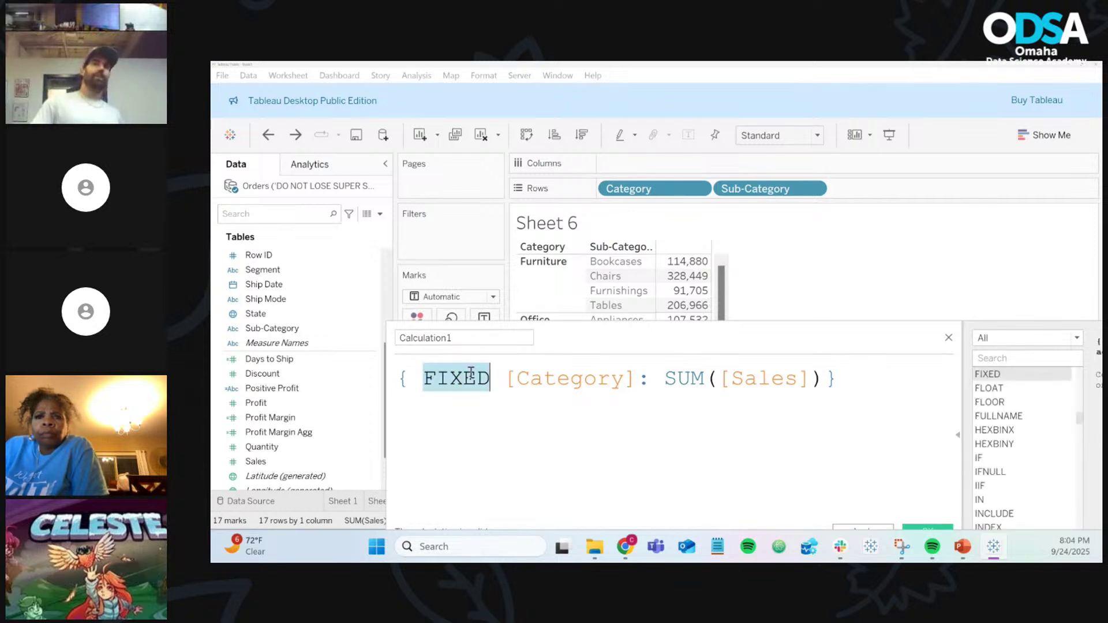
double_click(567, 378)
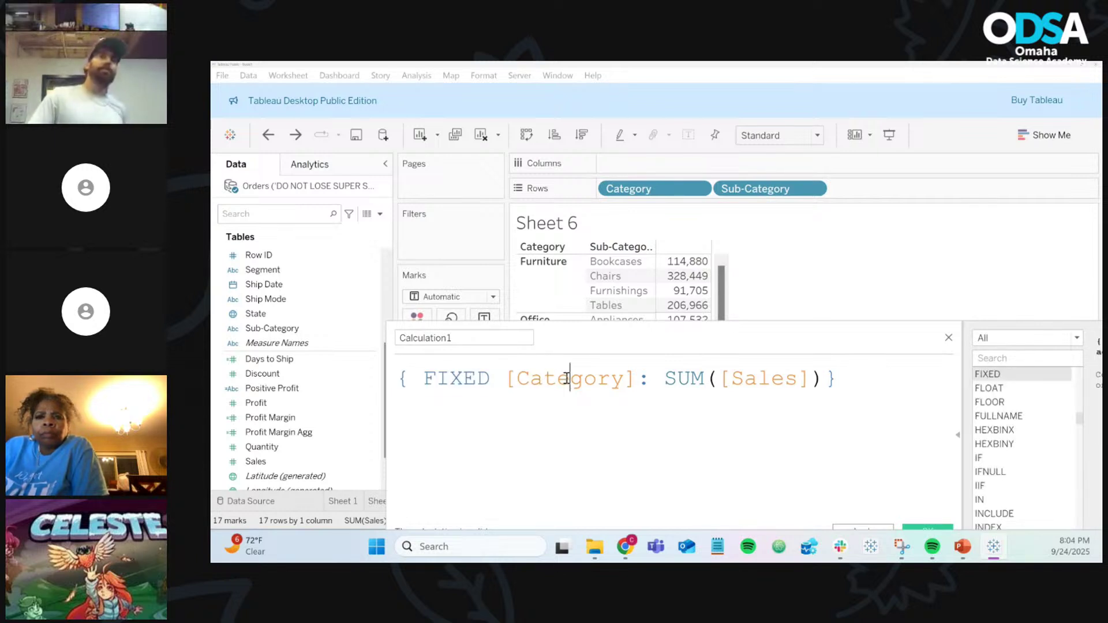
left_click(643, 383)
type(":")
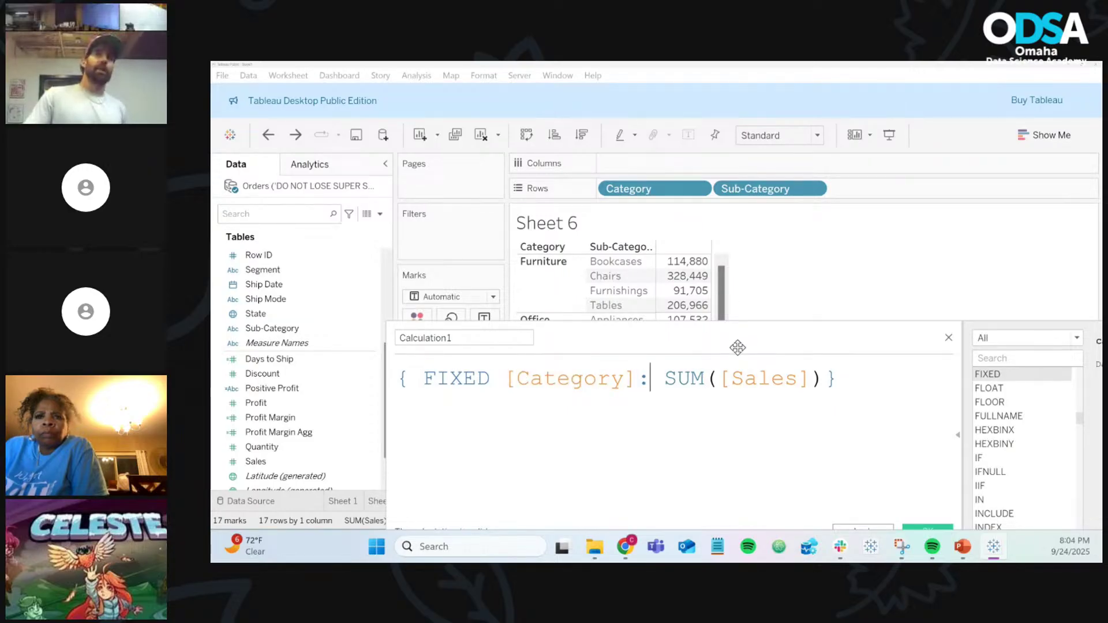
left_click_drag(737, 347, 571, 260)
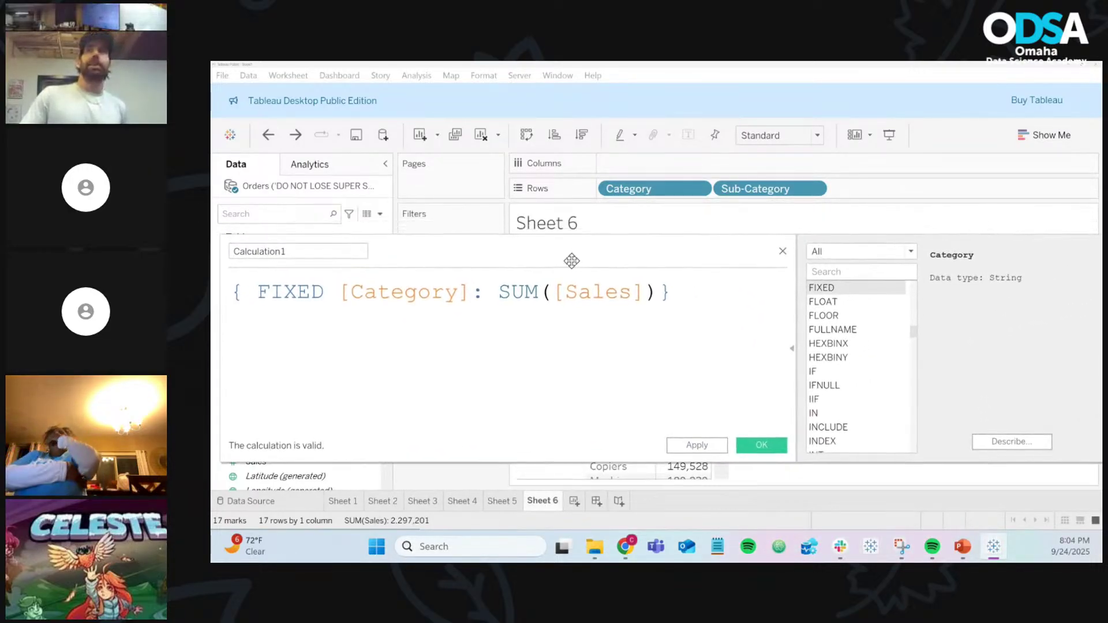
Step: Read the FIXED function's syntax help in the function list
left_click(861, 300)
left_click(862, 289)
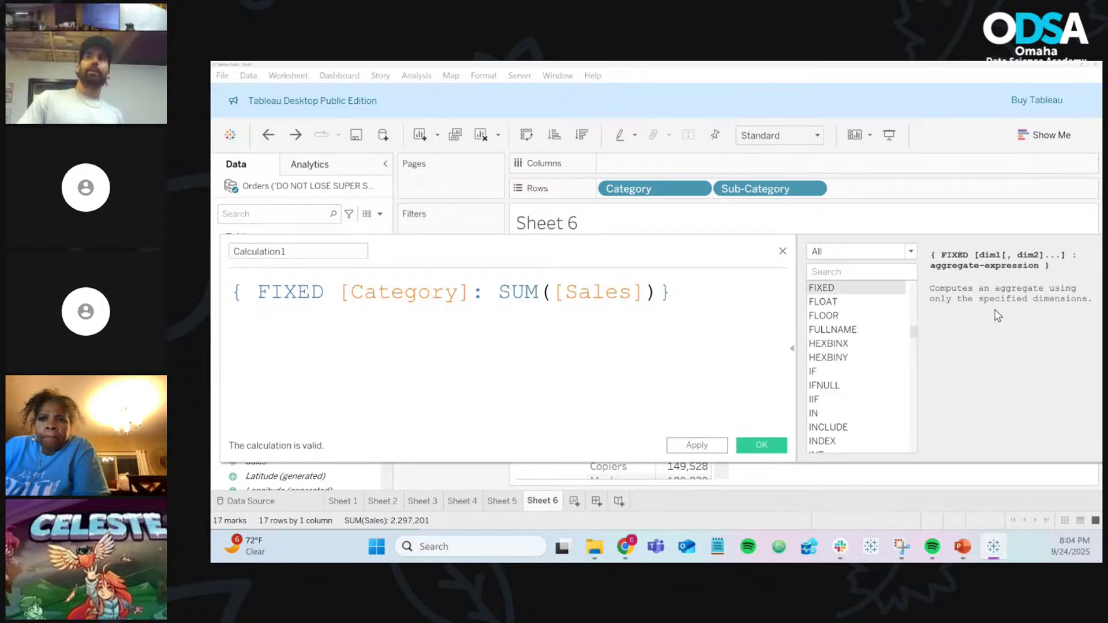
left_click_drag(684, 254, 839, 251)
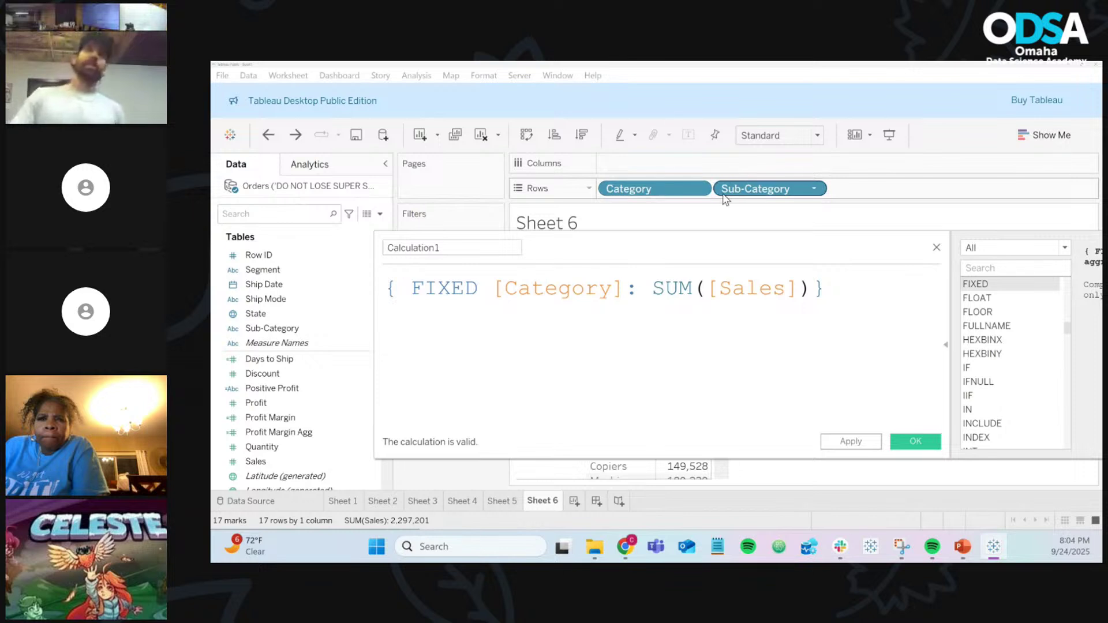
Step: Rename Calculation1 to 'Category Sales' and save the field
left_click(451, 246)
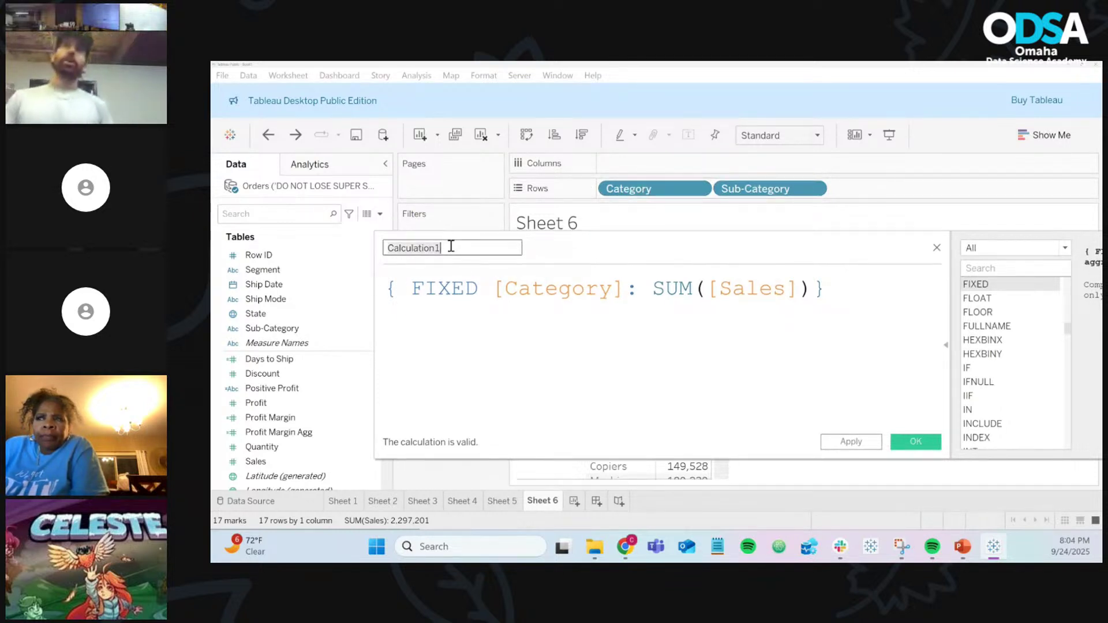
key("ctrl+a")
type("Cateog")
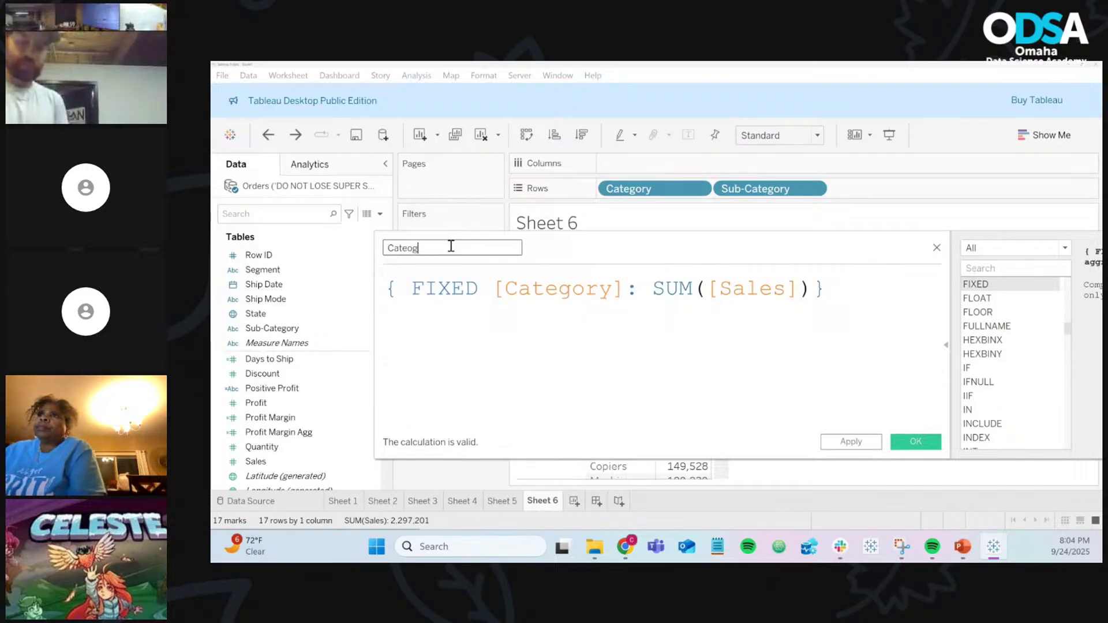
key("BackSpace")
key("BackSpace")
type("goy")
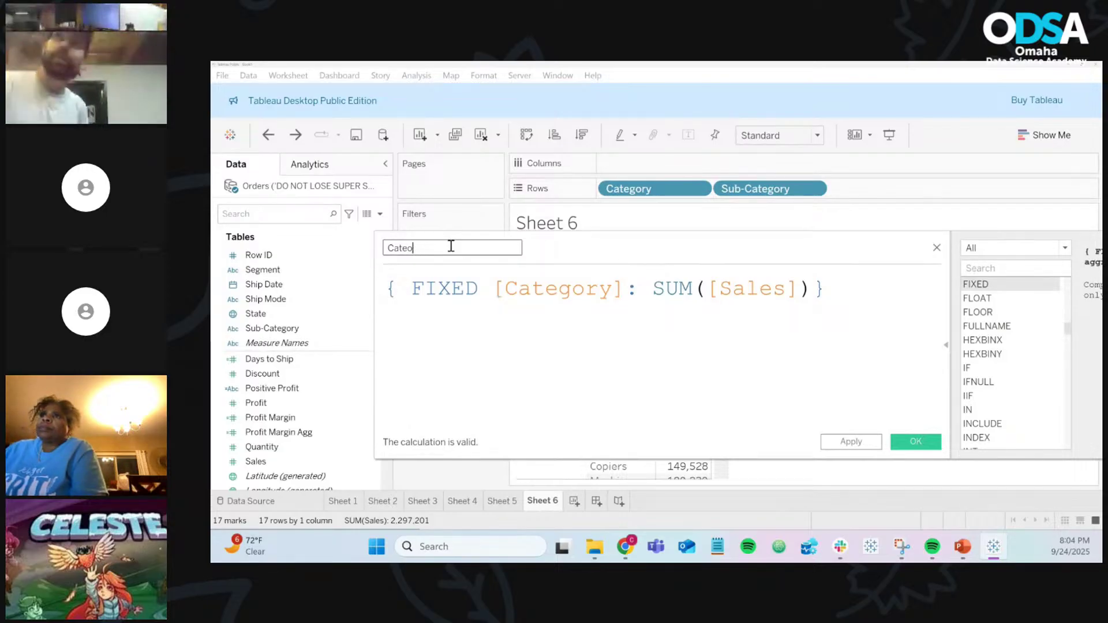
type("gory Sales")
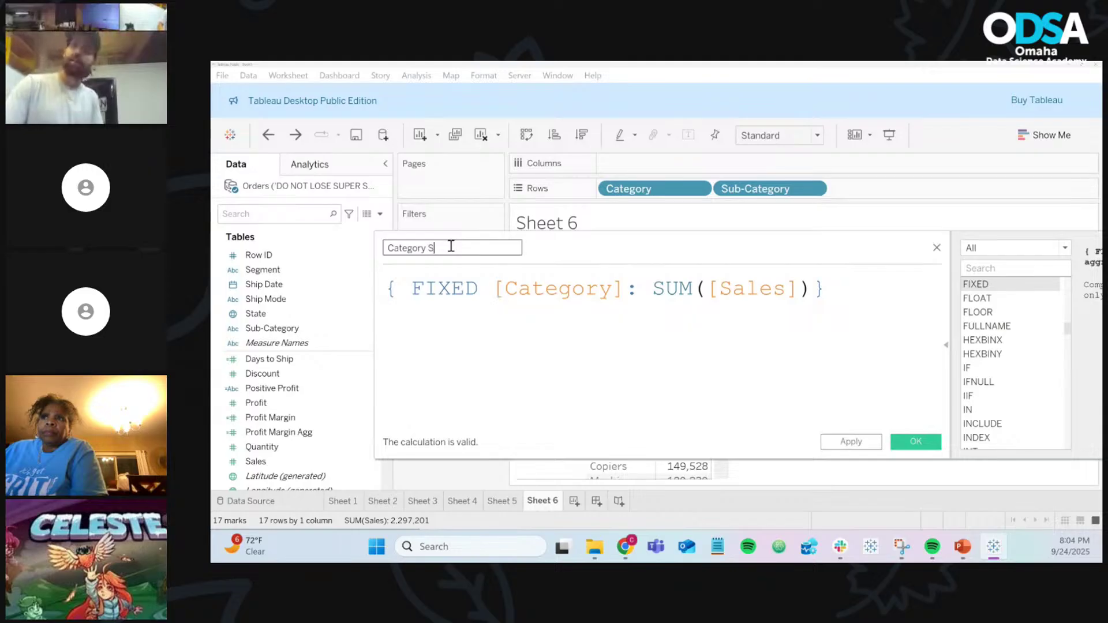
left_click(927, 442)
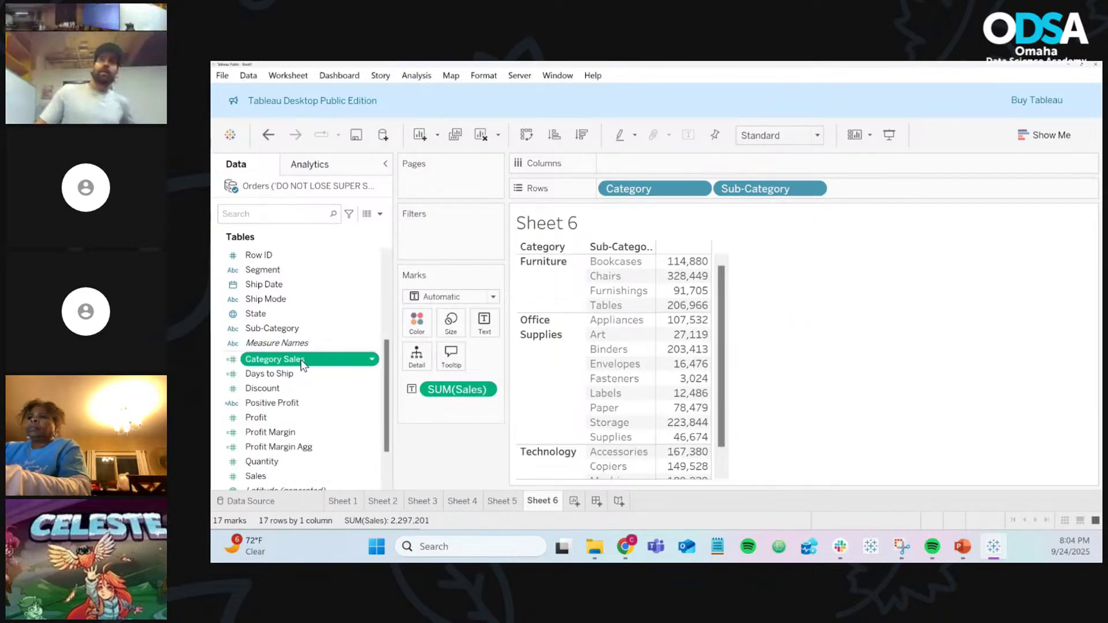
Step: Add Category Sales to Text, showing category totals like 742,000 for Furniture
left_click_drag(300, 362, 485, 330)
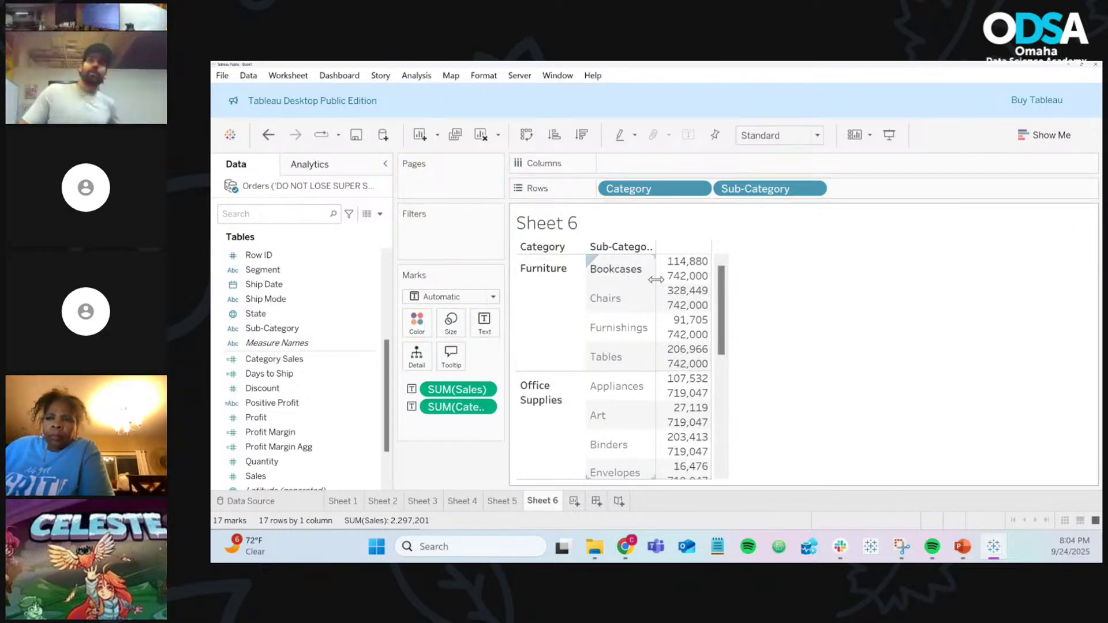
mouse_move(696, 283)
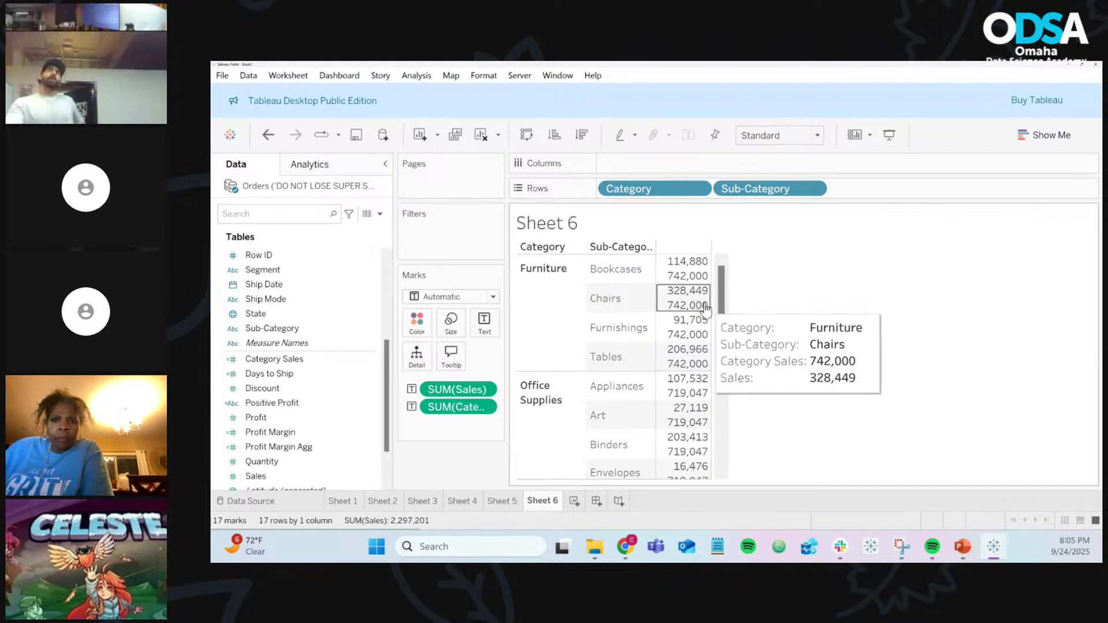
mouse_move(702, 340)
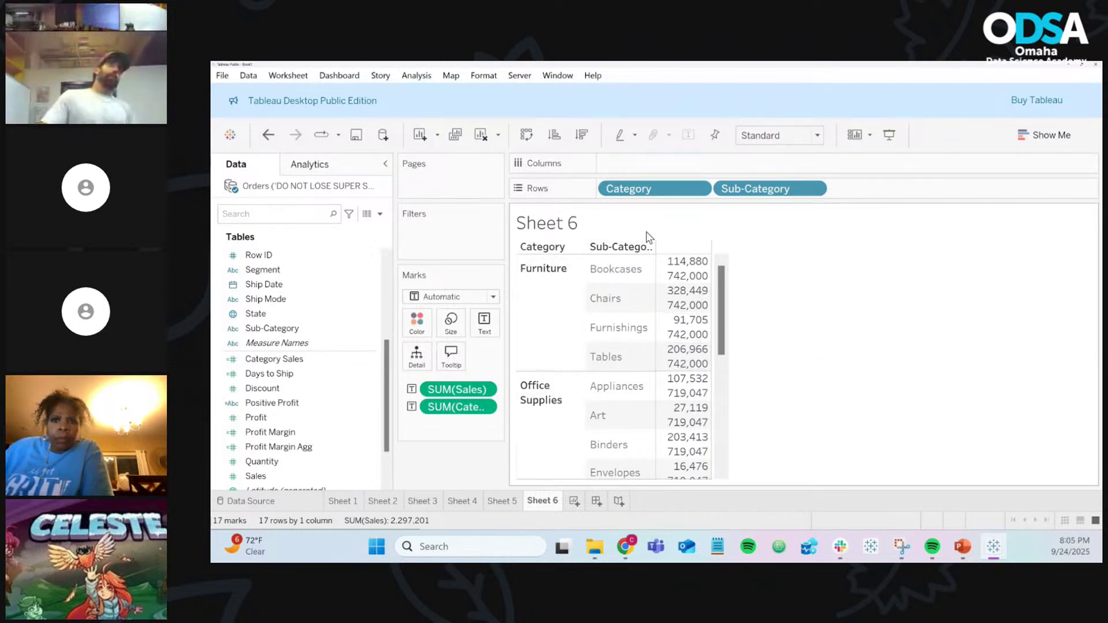
Step: Remove Sub-Category from Rows, undo to restore it, and open the Data Source page
left_click_drag(747, 194, 482, 456)
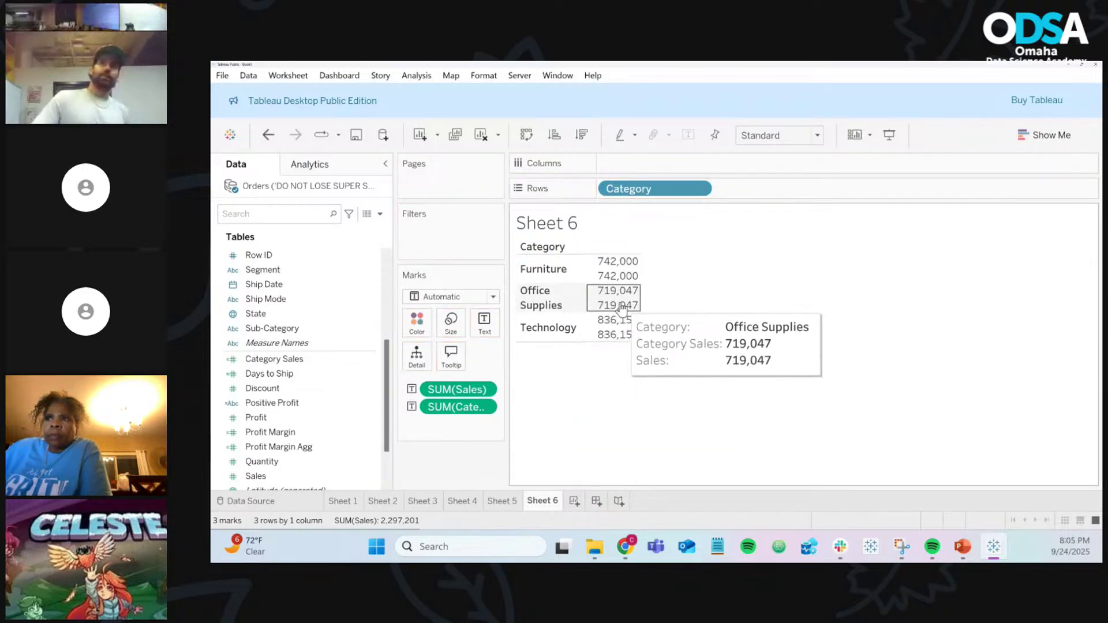
mouse_move(609, 340)
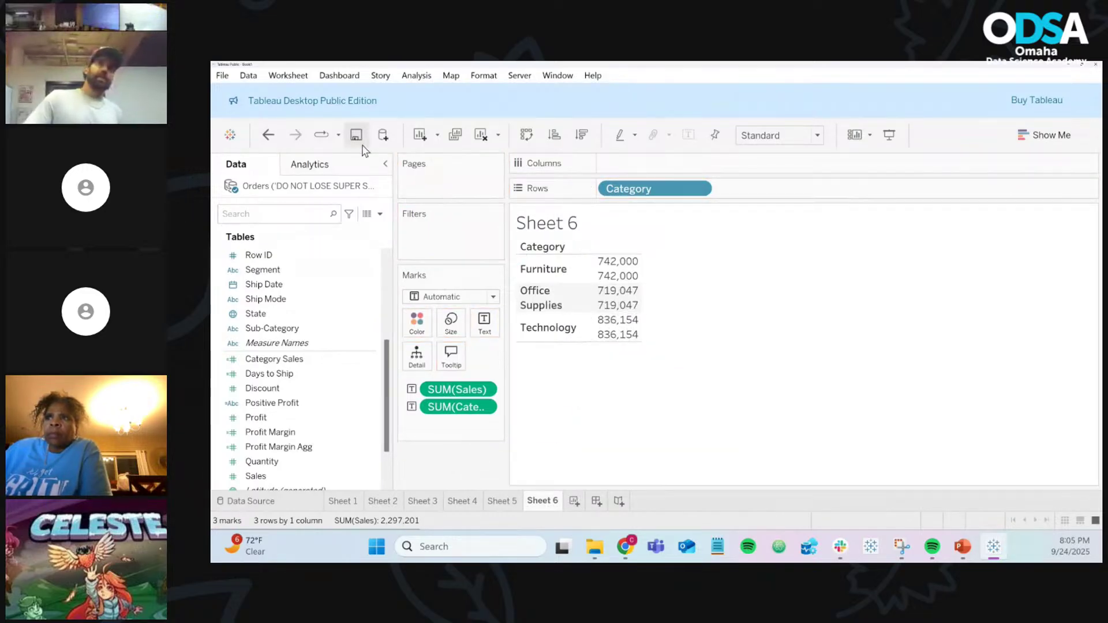
left_click(268, 136)
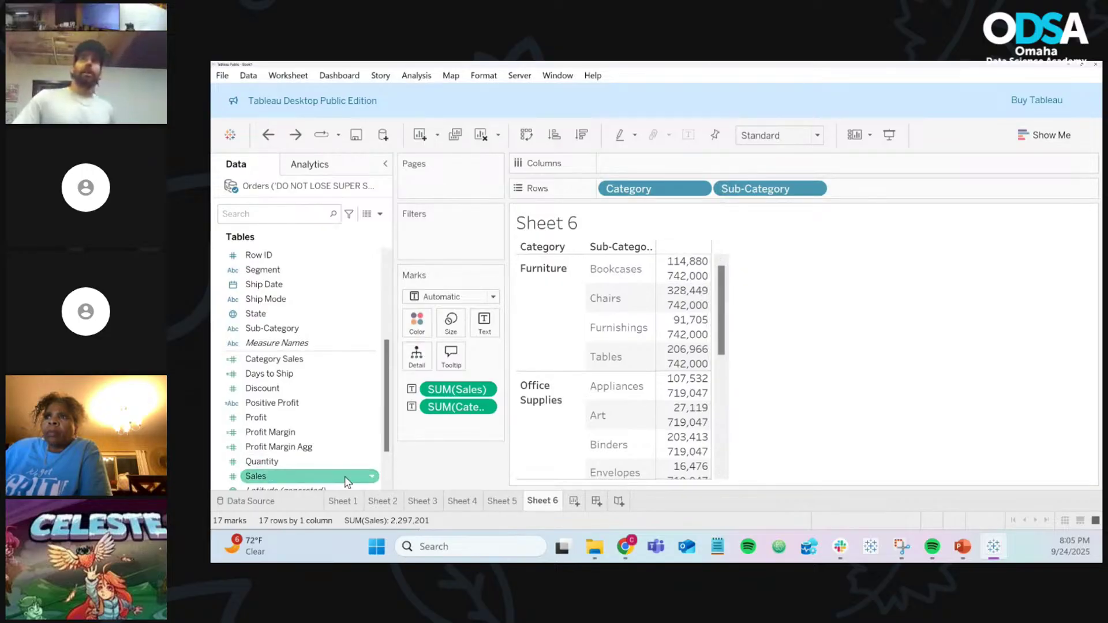
left_click(294, 506)
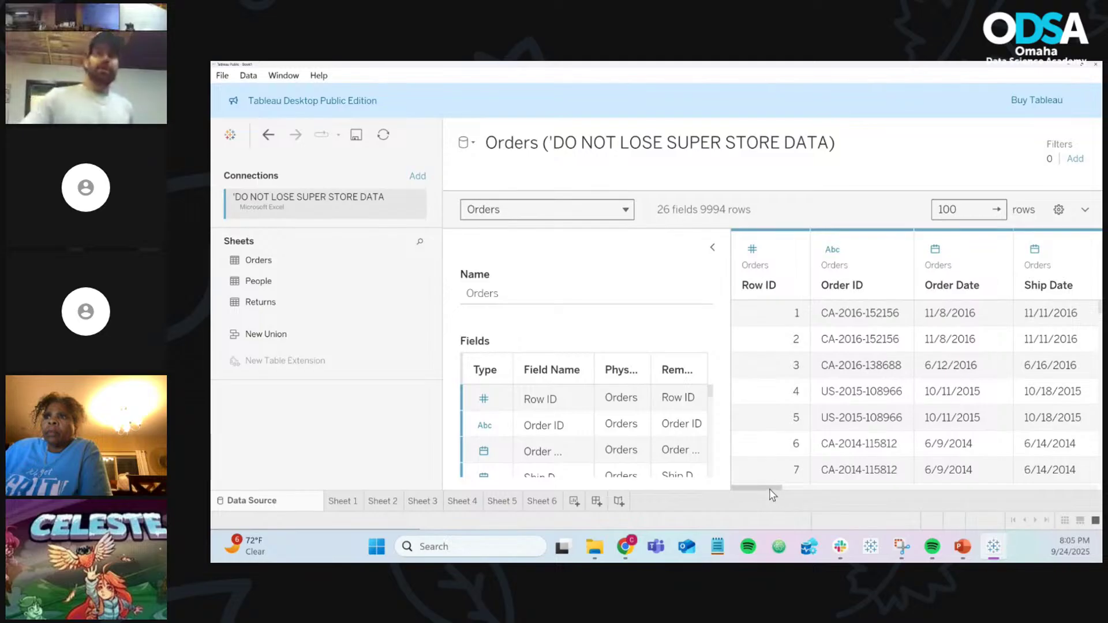
left_click_drag(772, 495, 690, 498)
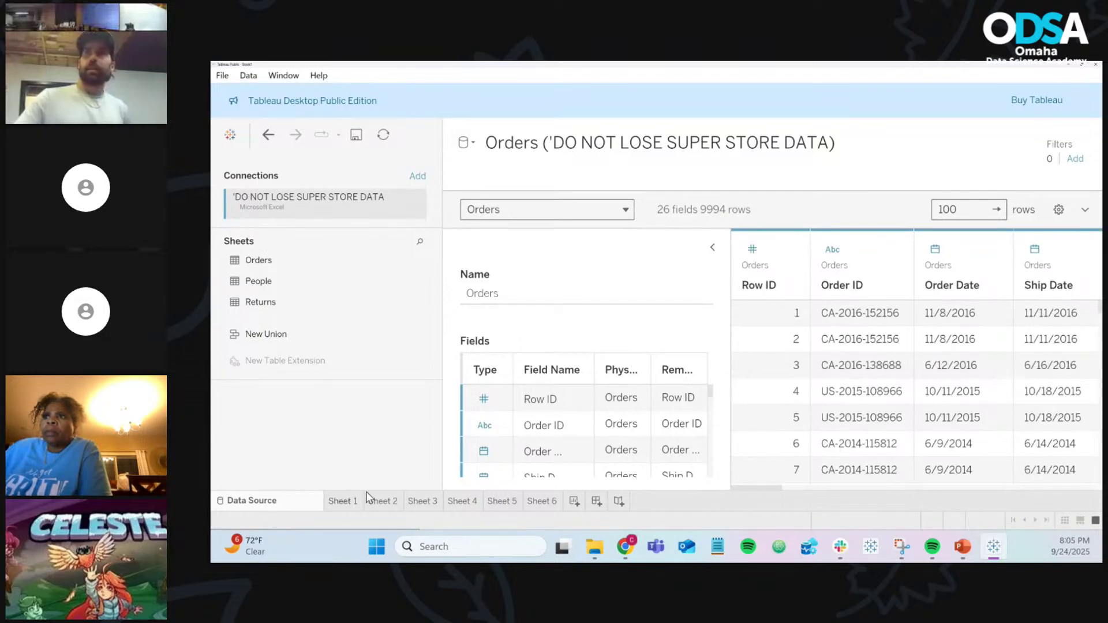
left_click(532, 503)
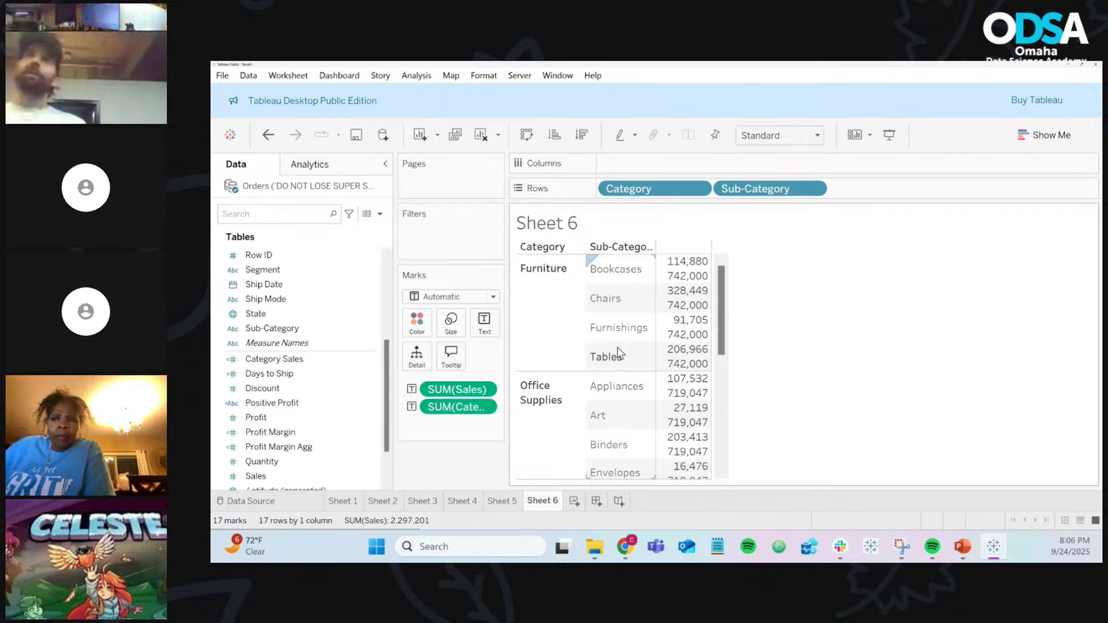
mouse_move(692, 276)
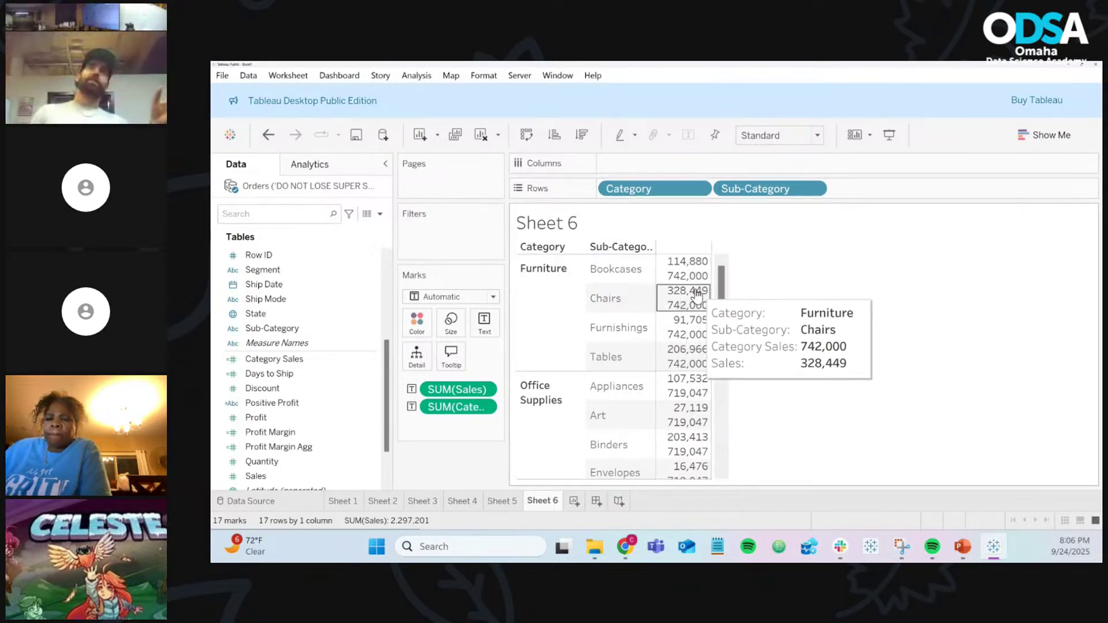
mouse_move(699, 326)
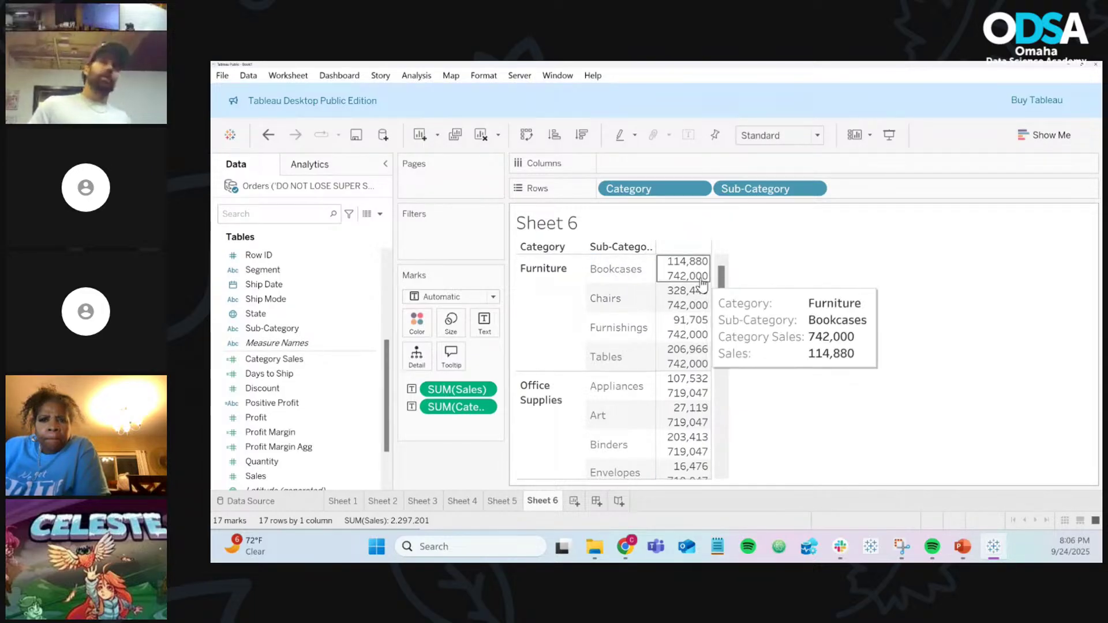
left_click(269, 315)
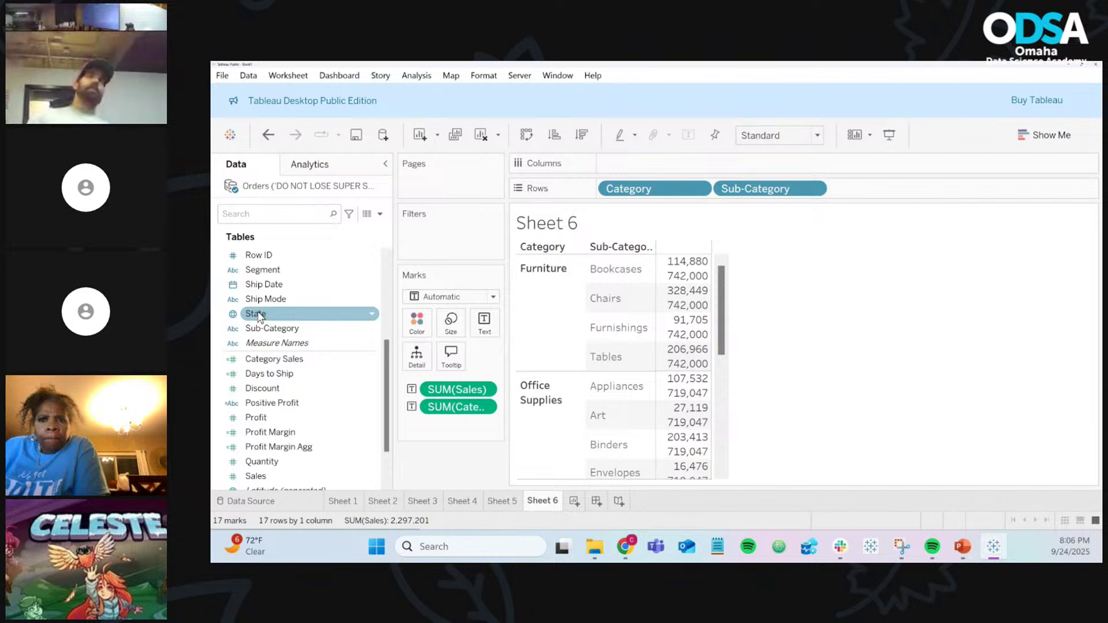
scroll(269, 302, "up", 1)
scroll(269, 301, "up", 1)
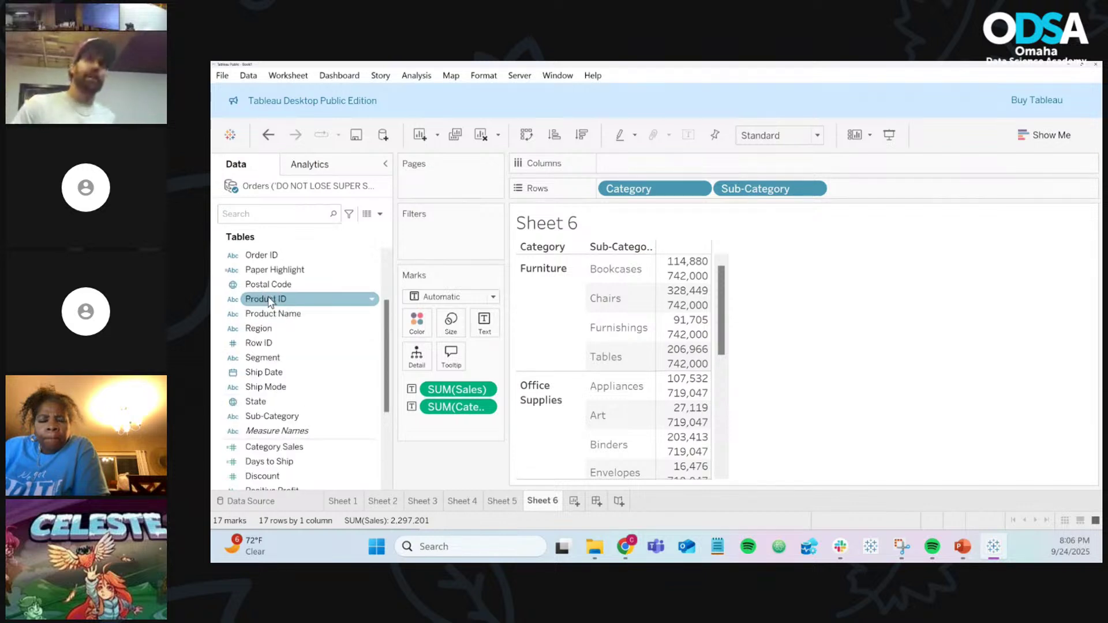
scroll(269, 301, "up", 1)
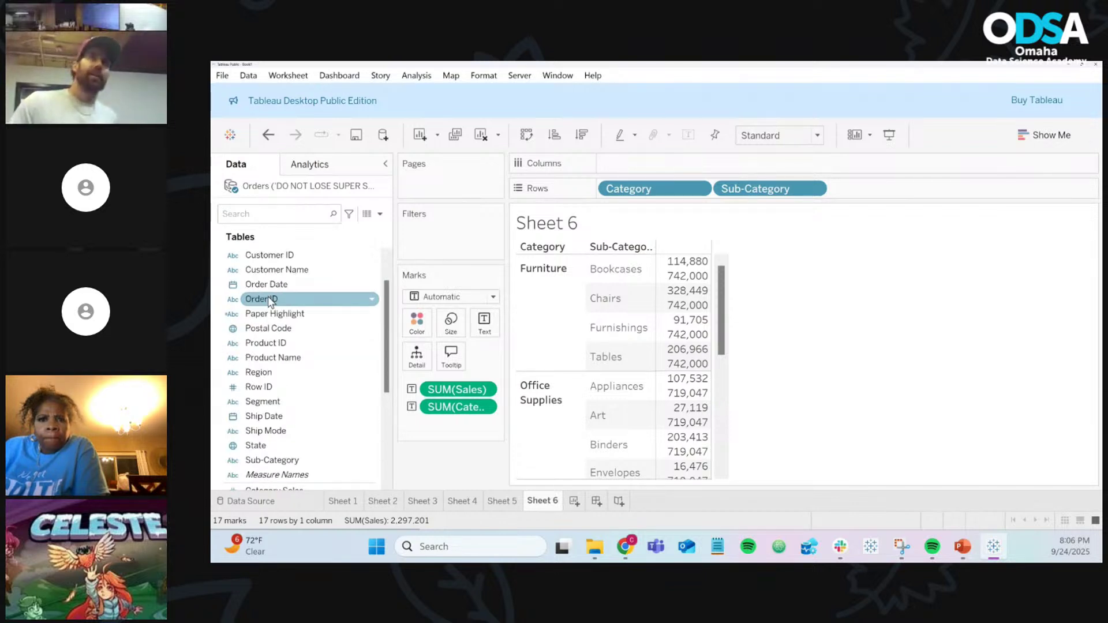
left_click_drag(271, 369, 887, 190)
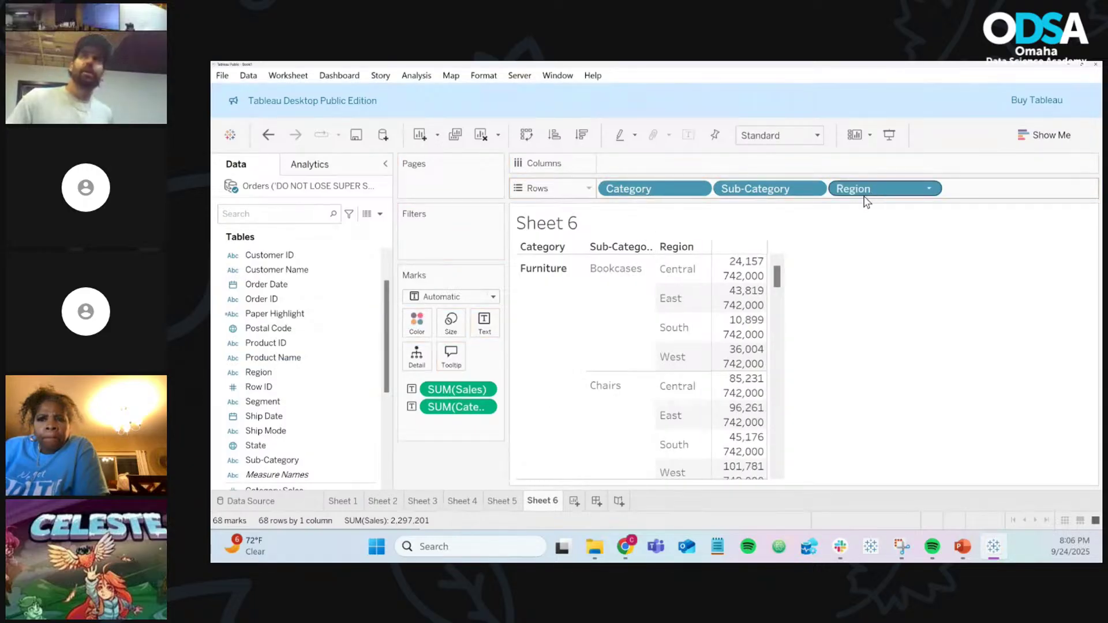
mouse_move(757, 287)
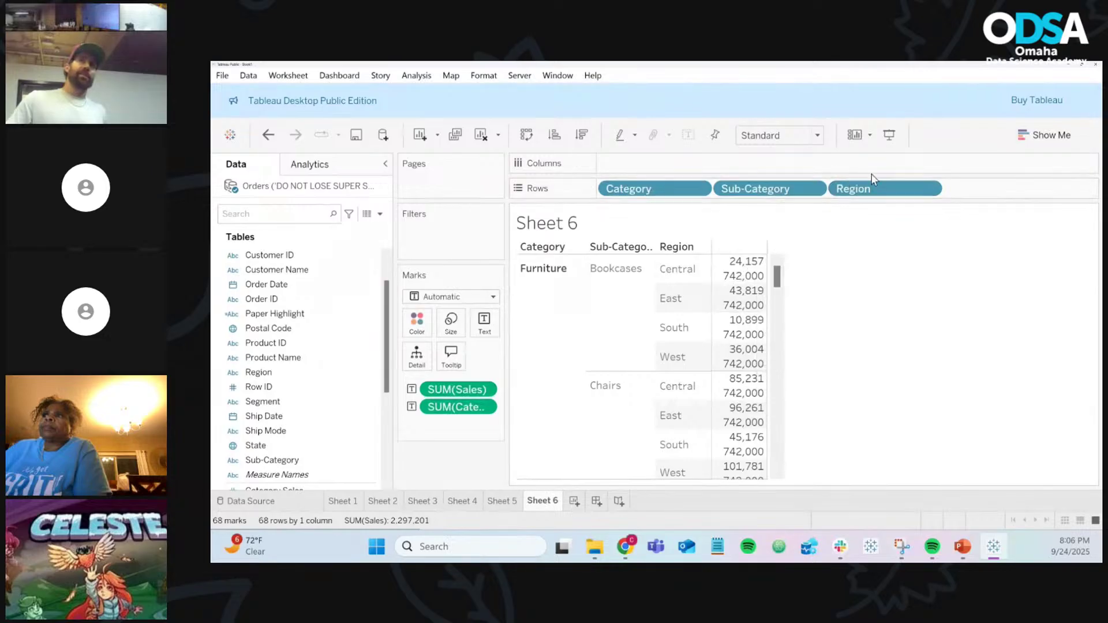
left_click_drag(892, 183, 469, 473)
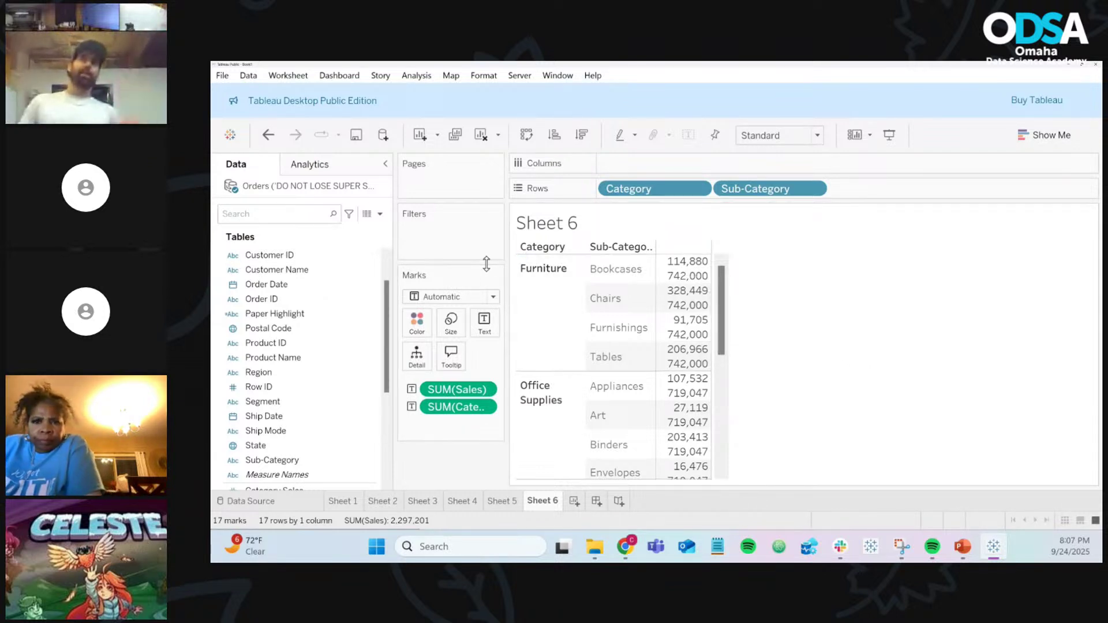
Step: Create a new calculated field and start its formula with SUM([Sales])
left_click(380, 215)
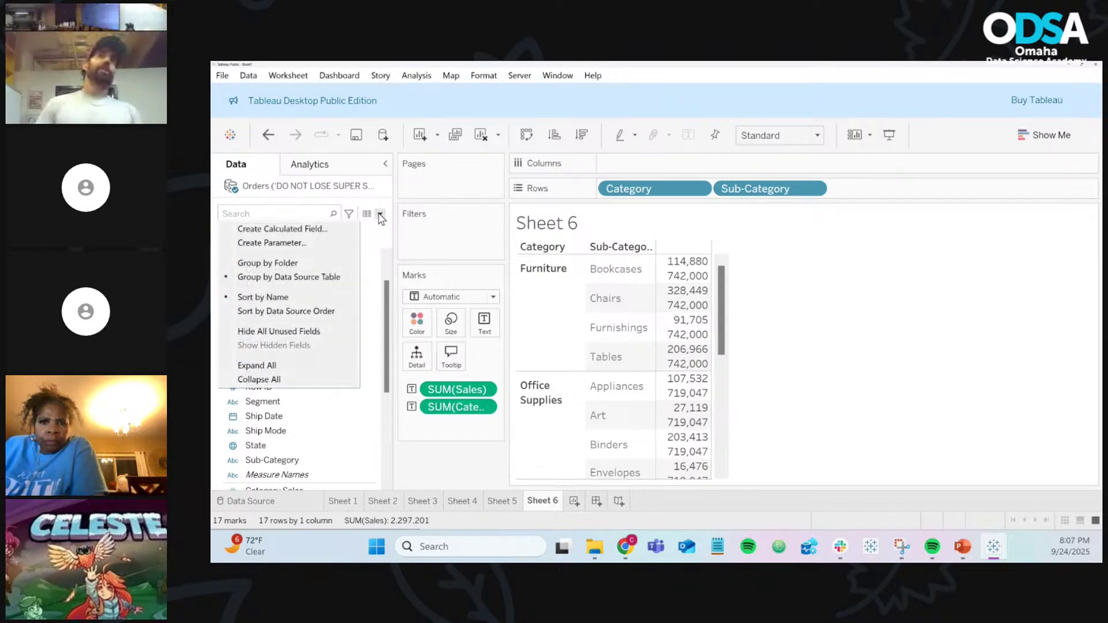
left_click(324, 230)
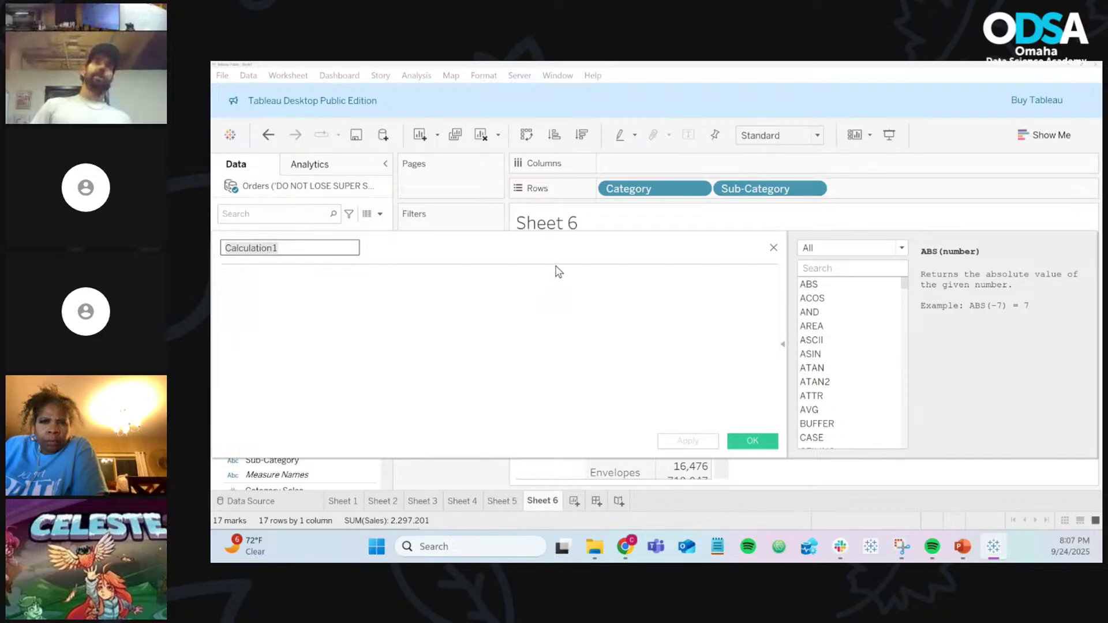
left_click_drag(551, 254, 856, 296)
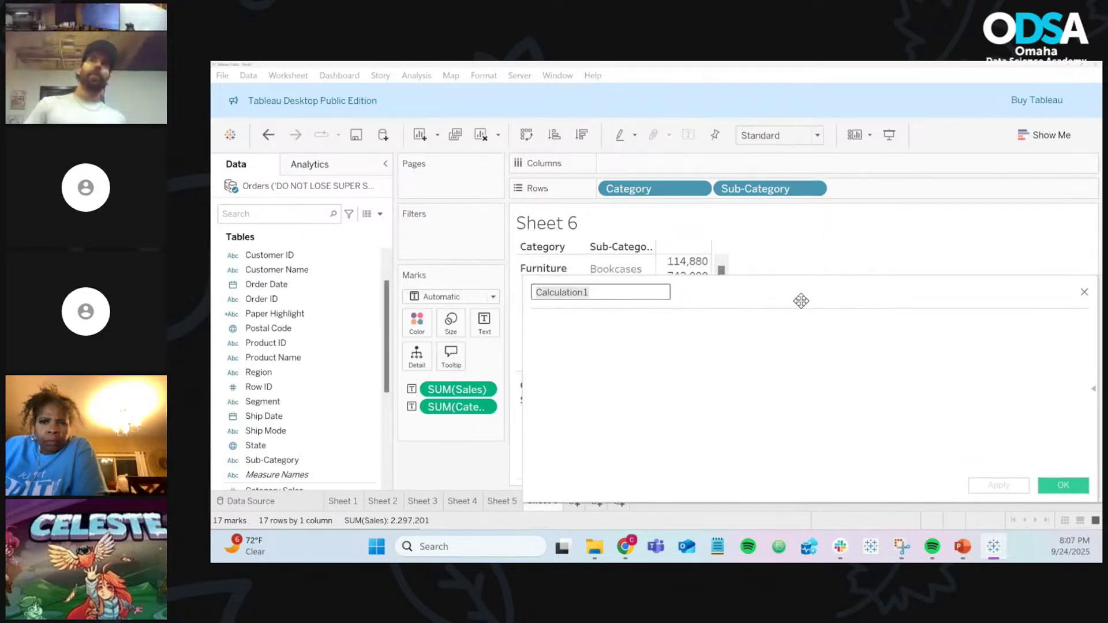
left_click(699, 339)
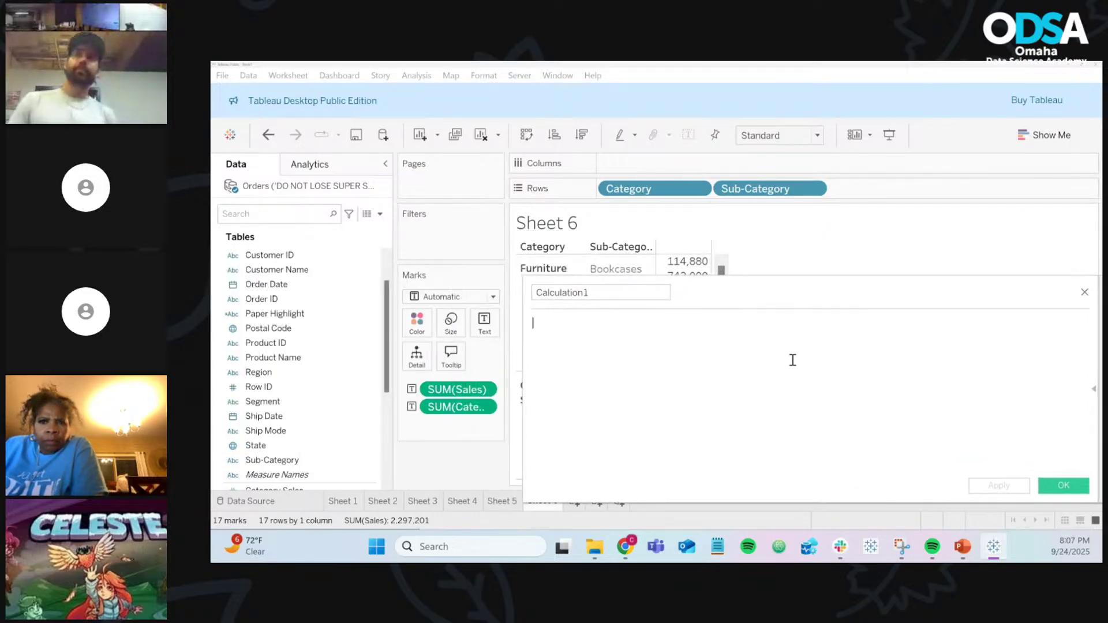
type("SUM([")
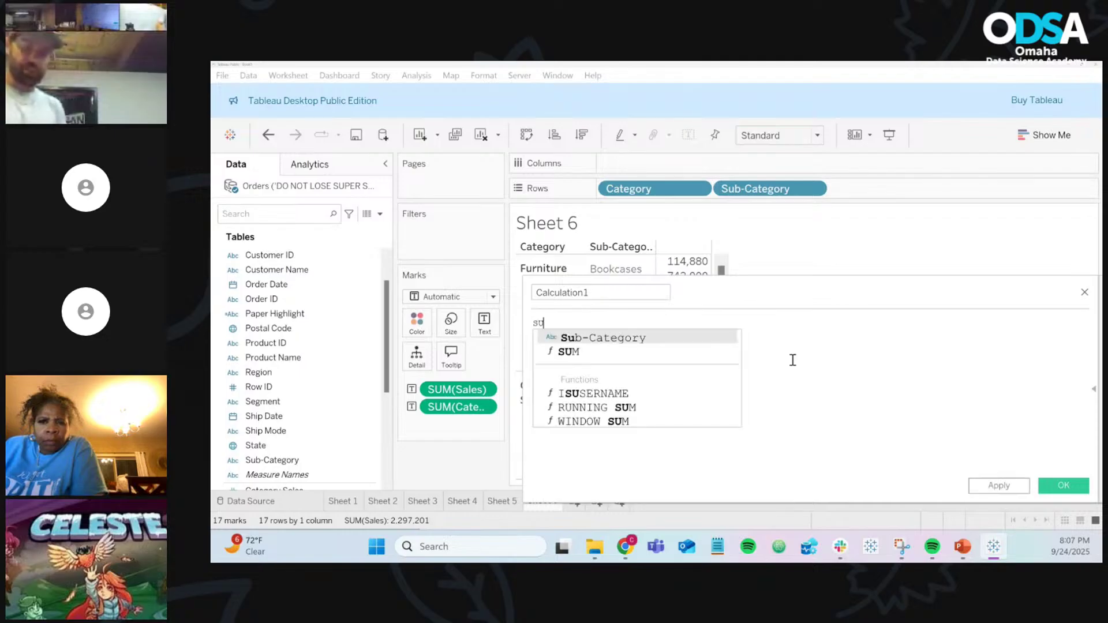
type("Sal")
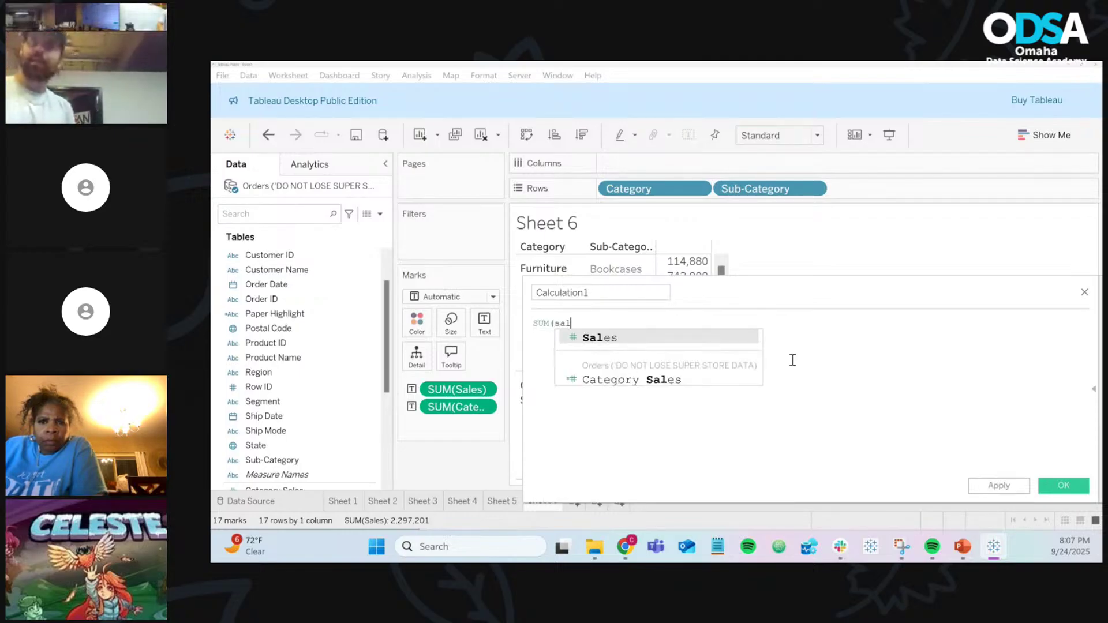
key("Return")
scroll(792, 360, "up", 5)
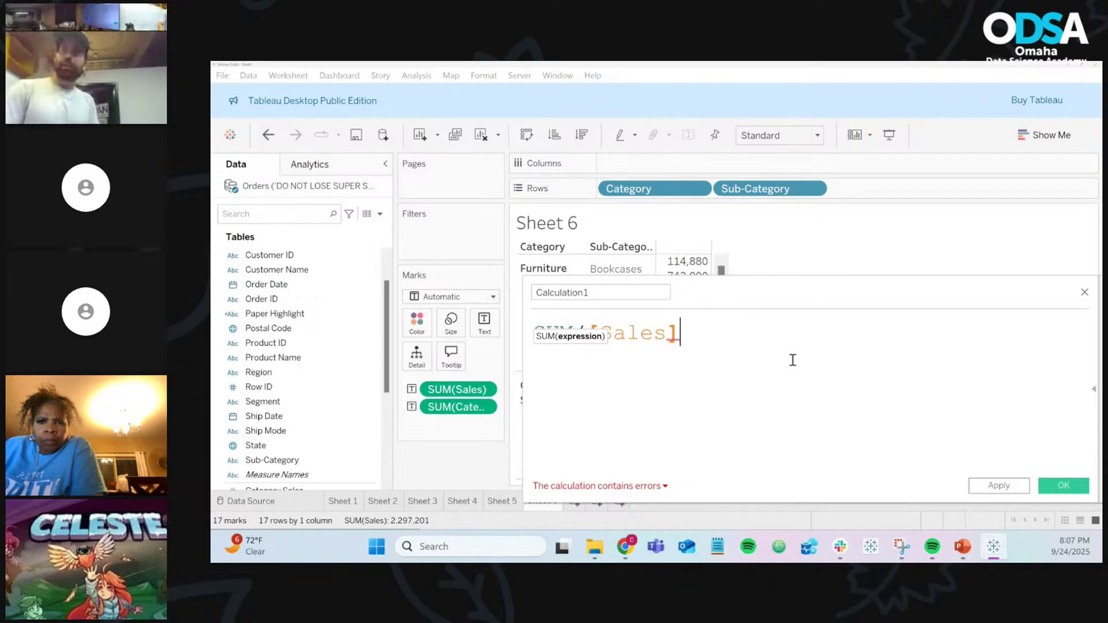
type(")")
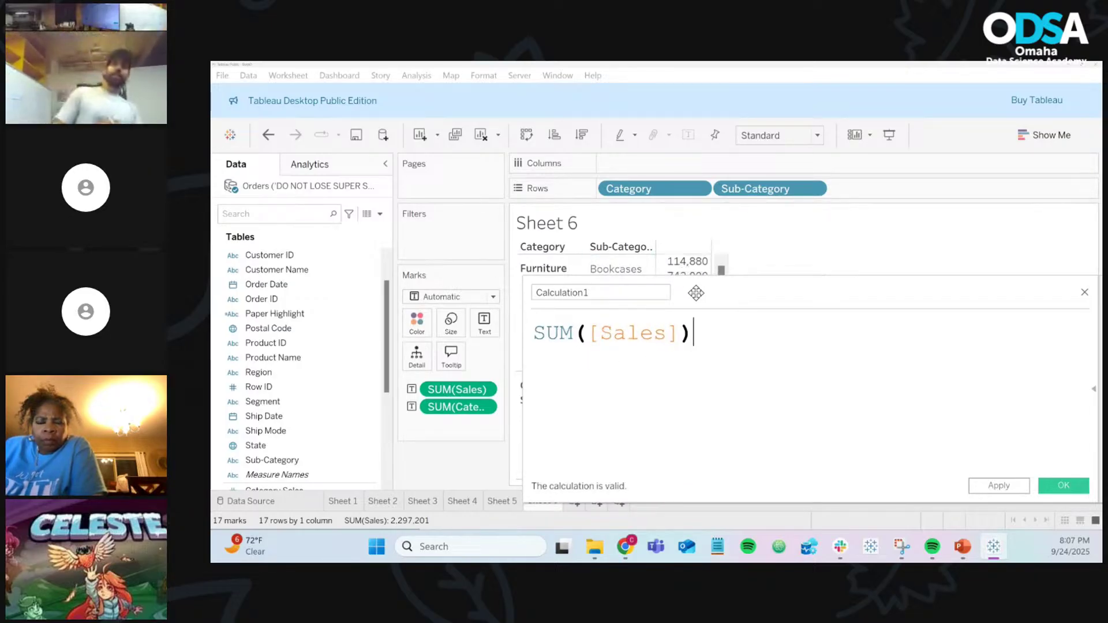
Step: Complete the formula as SUM([Sales]) / [Category Sales]
left_click_drag(682, 266, 718, 388)
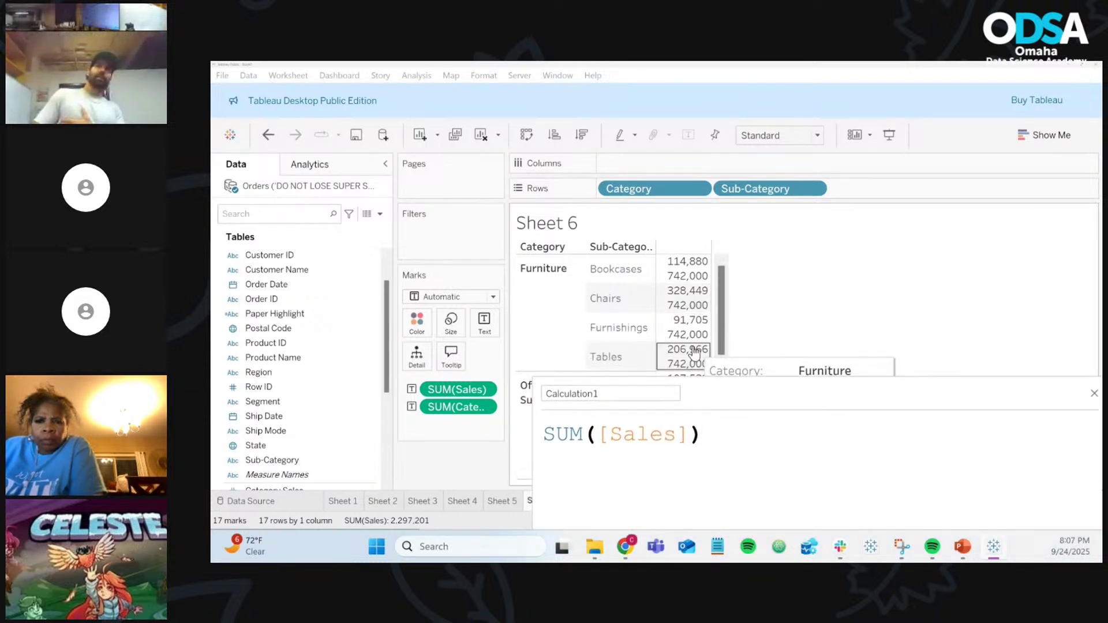
left_click_drag(754, 392, 794, 364)
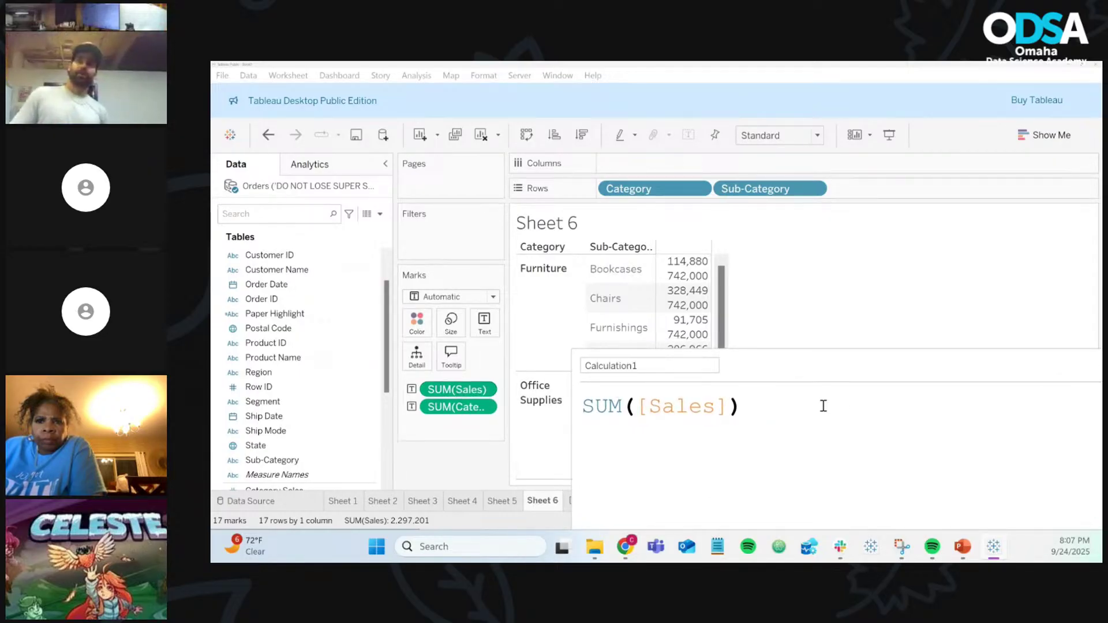
type("/ ca")
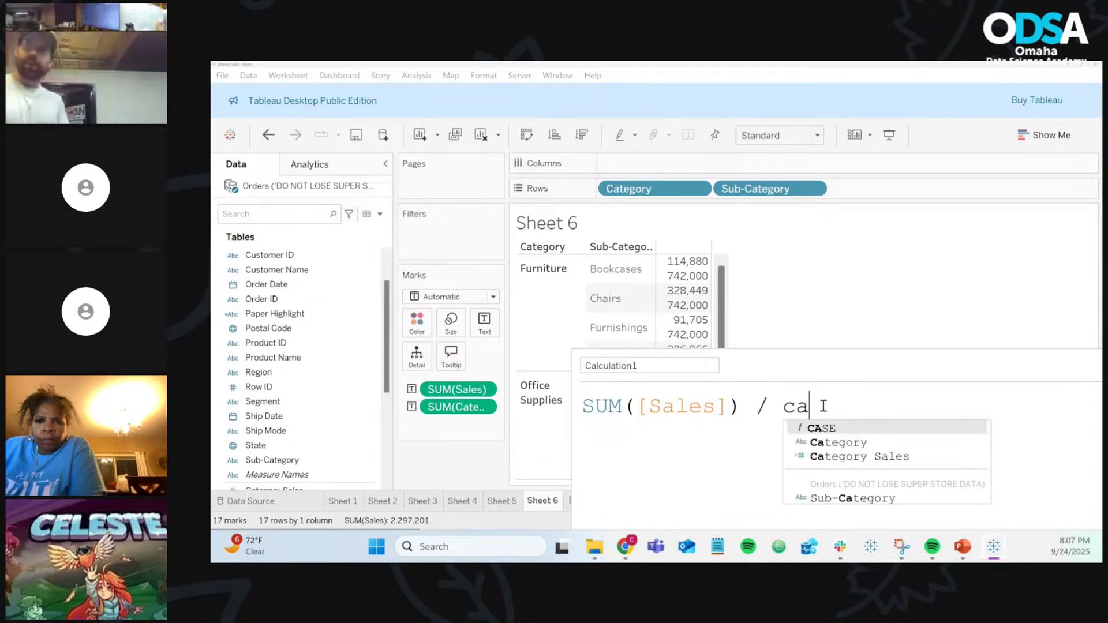
type("te")
key("Down")
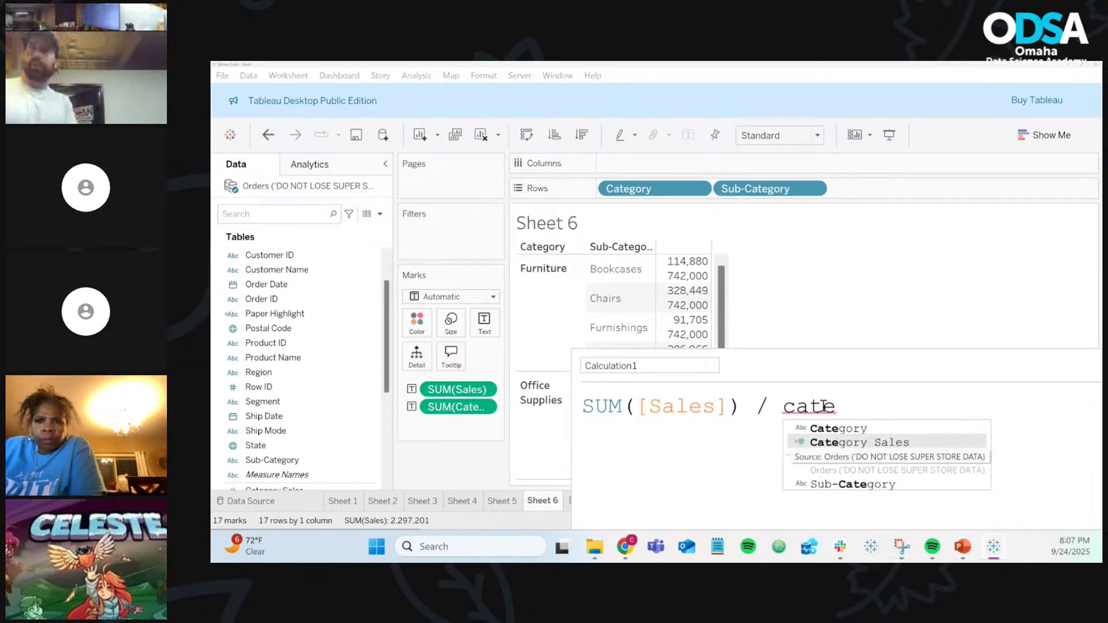
key("Return")
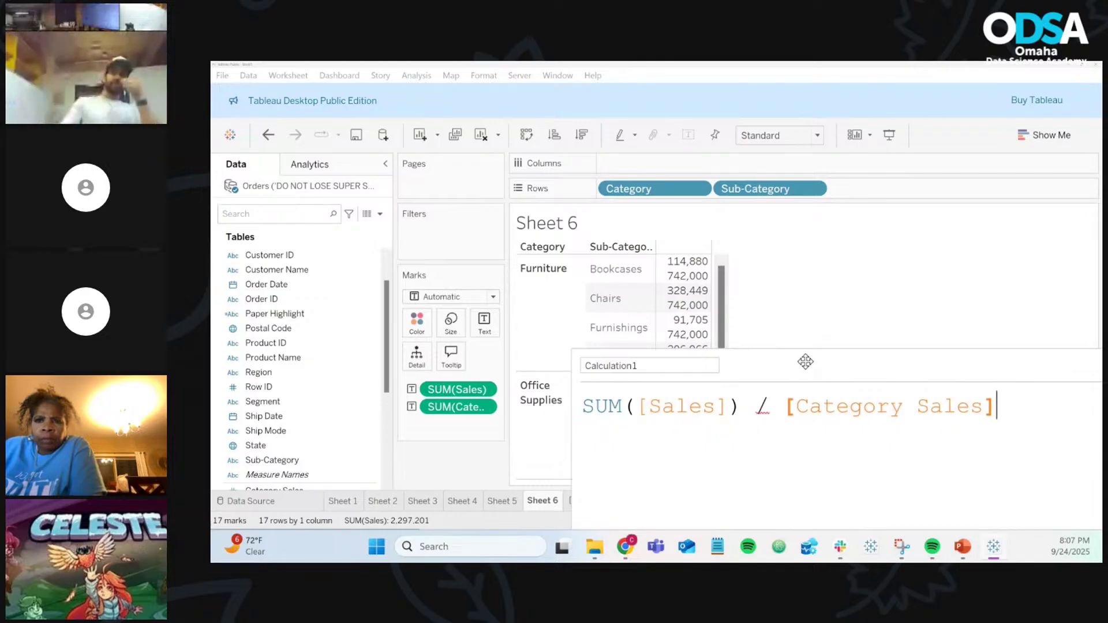
left_click_drag(804, 366, 649, 231)
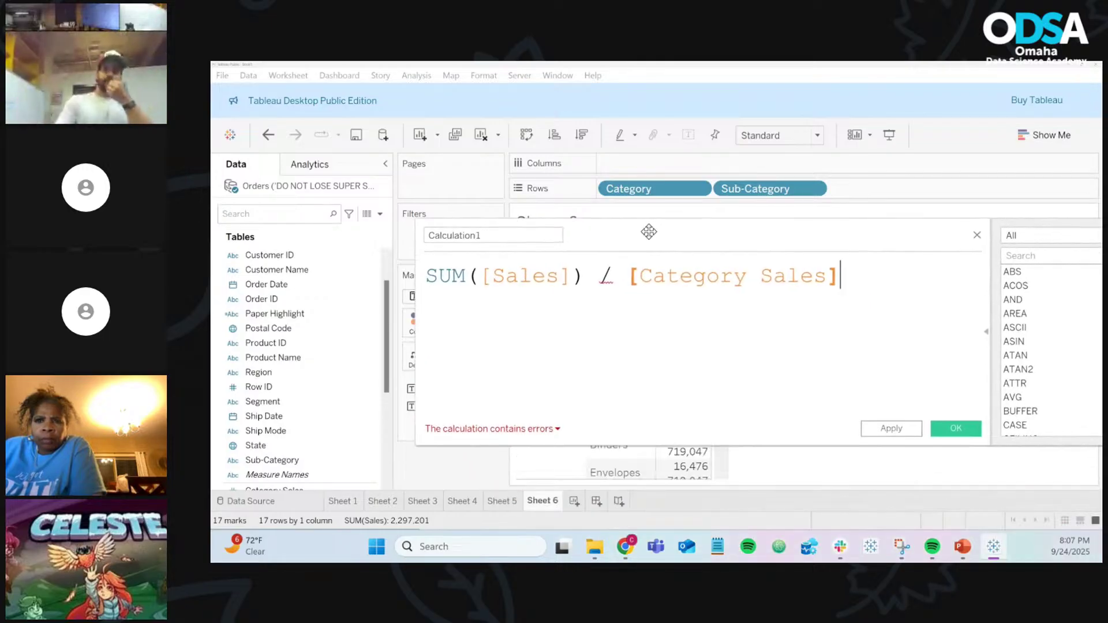
Step: Check the aggregate error, then strip SUM( and its parenthesis to leave [Sales] / [Category Sales]
left_click(547, 429)
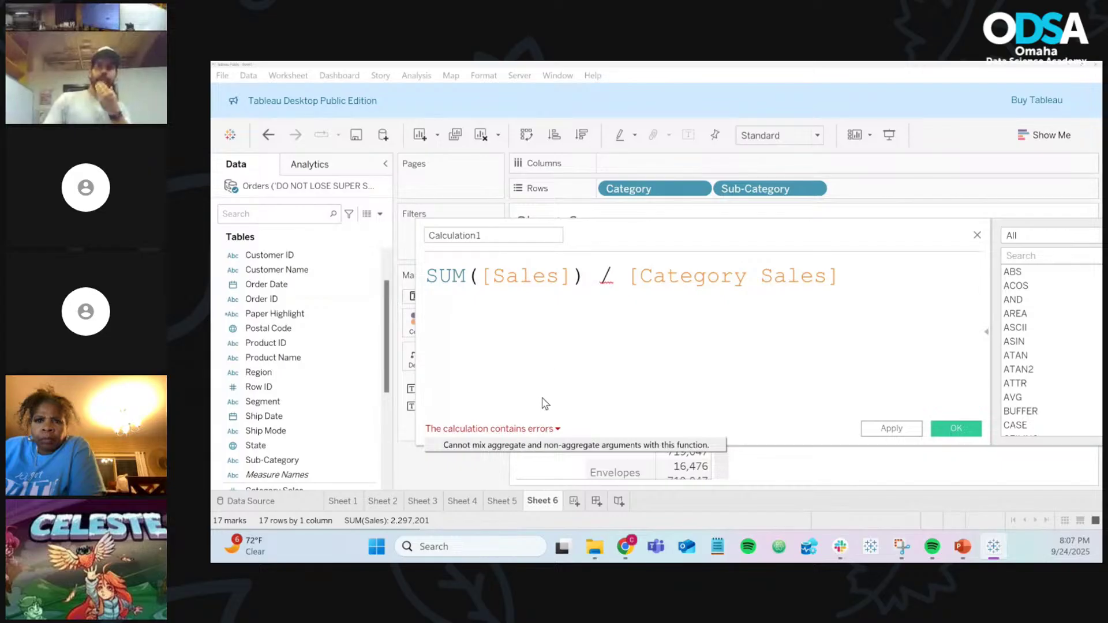
left_click(583, 278)
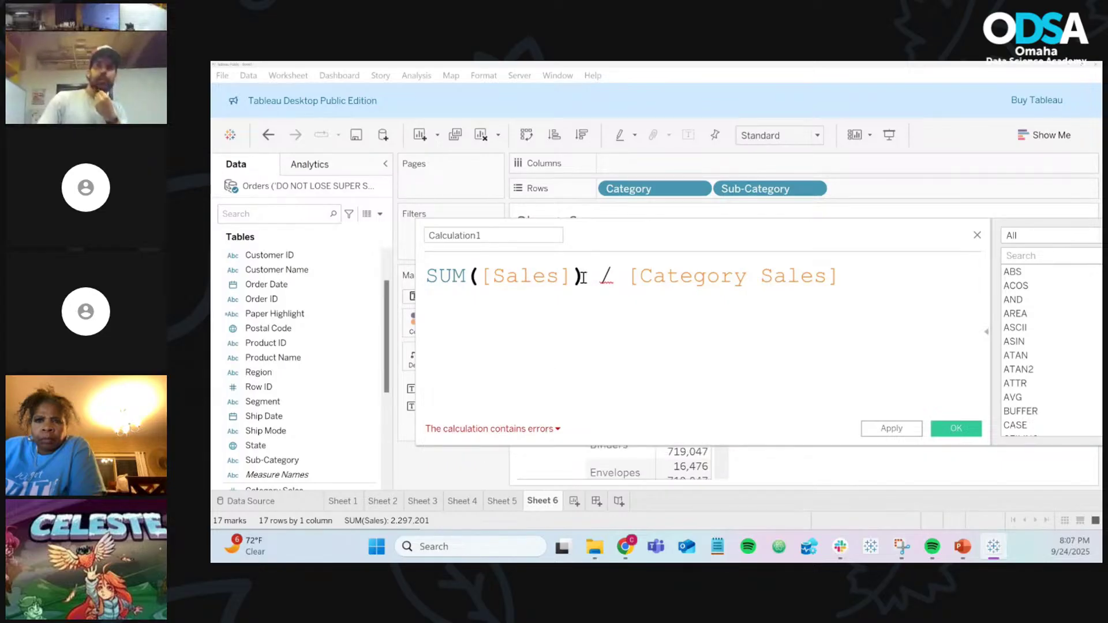
key("BackSpace")
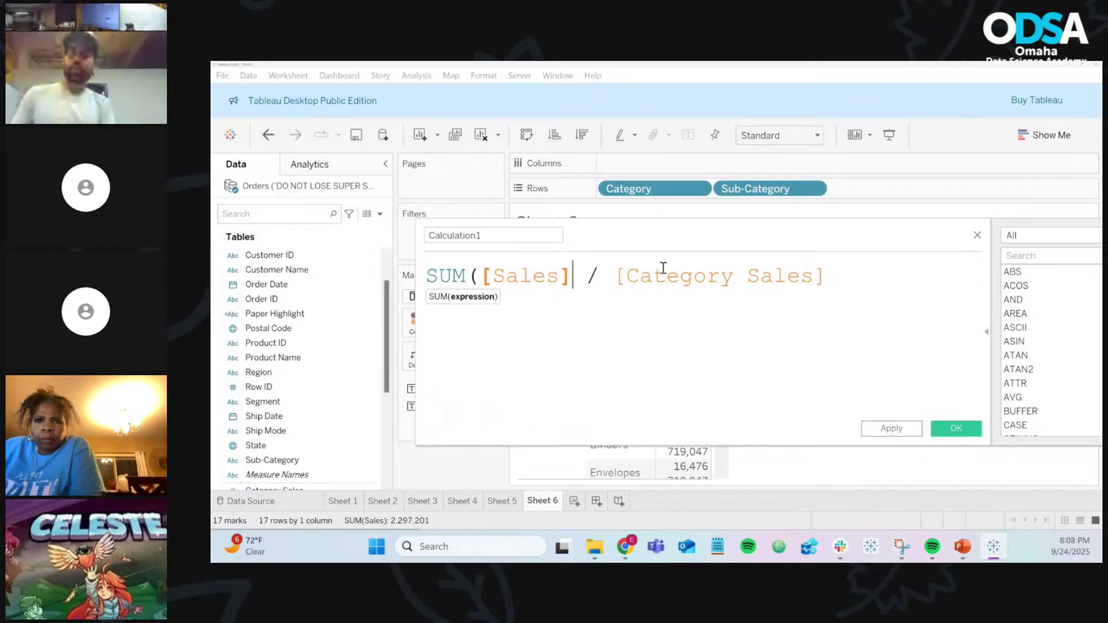
key("Left")
key("Left")
key("Left")
key("Left")
key("Left")
key("Left")
key("Left")
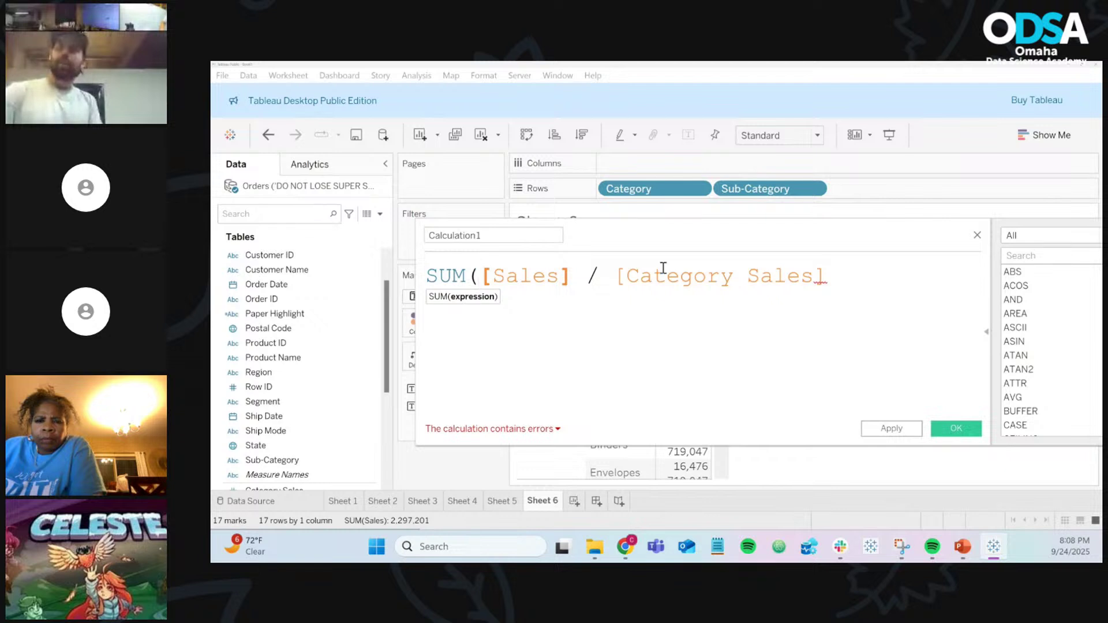
key("BackSpace")
key("BackSpace")
key("BackSpace")
key("BackSpace")
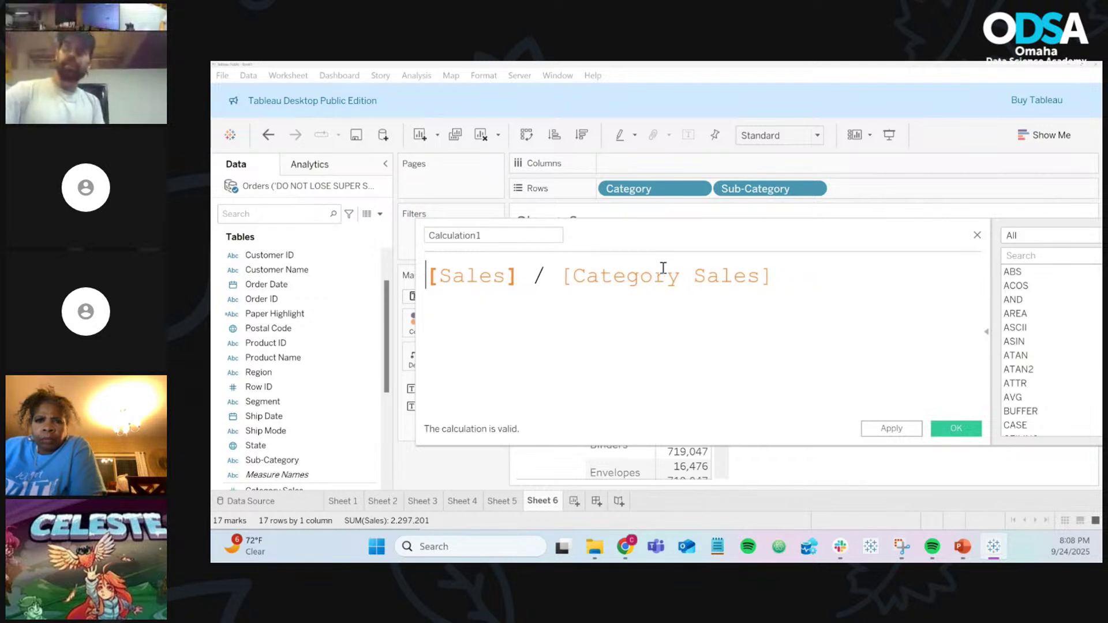
scroll(663, 268, "up", 4)
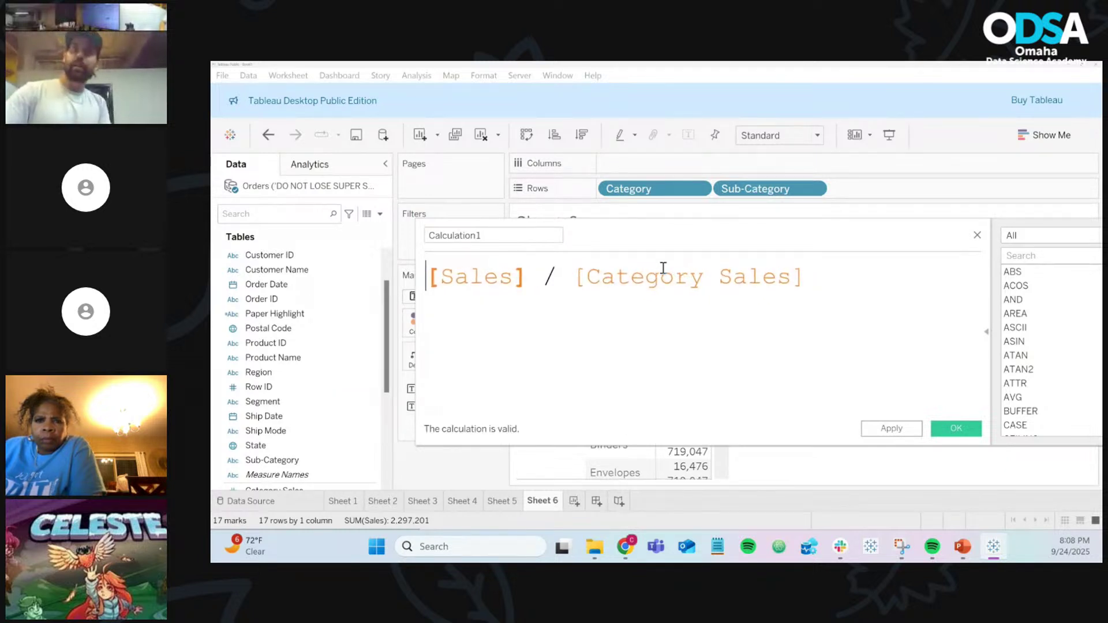
scroll(663, 267, "up", 1)
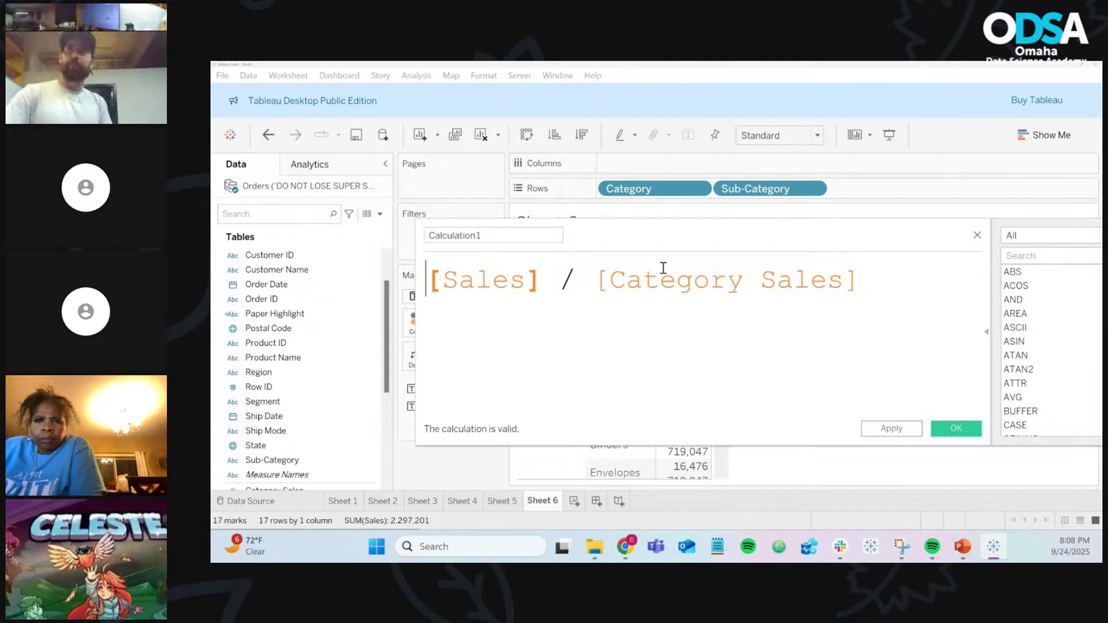
Step: Rename Calculation1 to 'Percent of Sales', glancing at the Sheet 6 table behind the editor
double_click(505, 234)
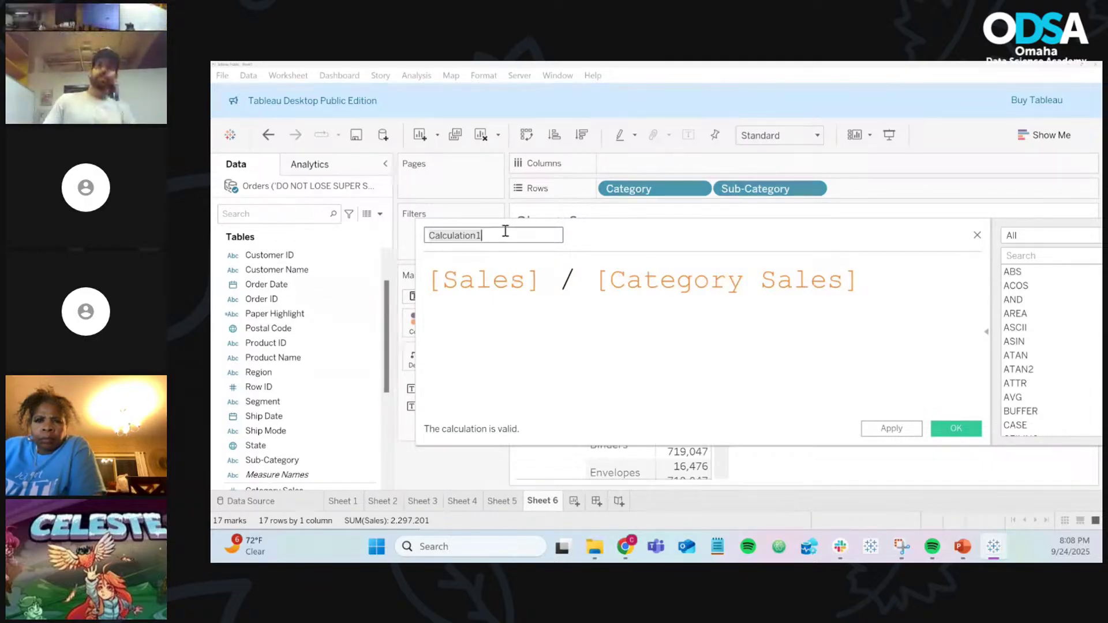
type("Percent of Sales")
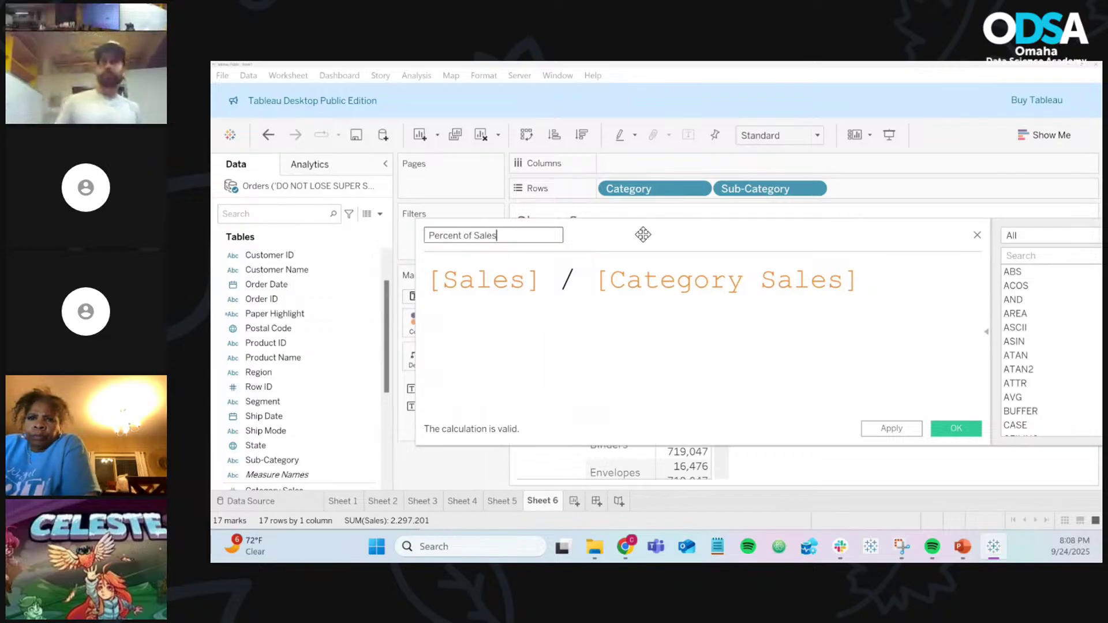
left_click_drag(642, 235, 795, 307)
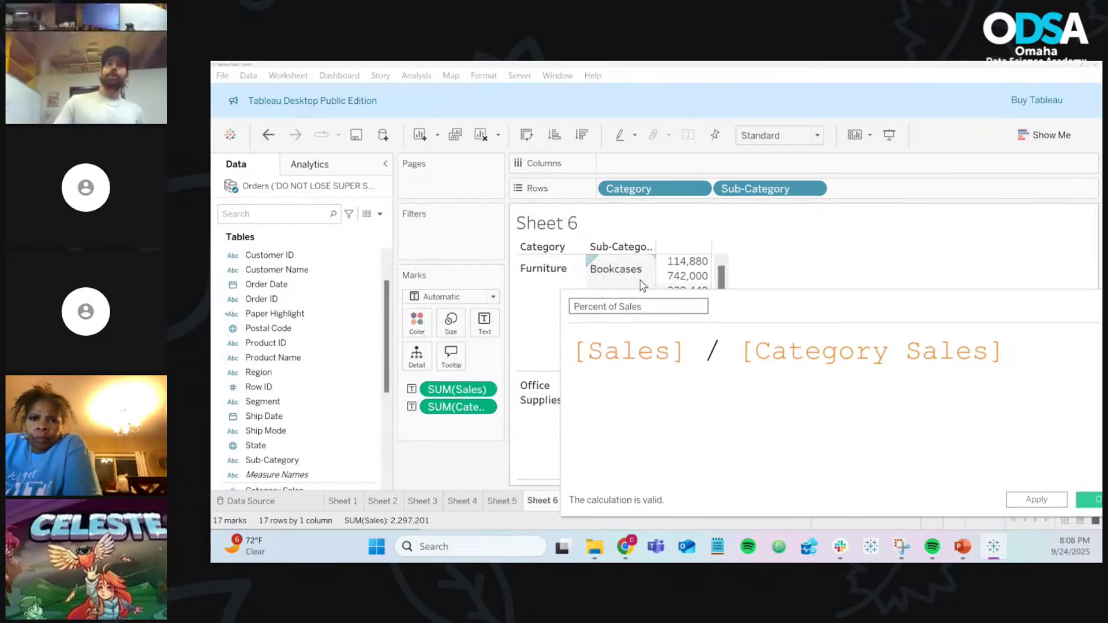
mouse_move(687, 265)
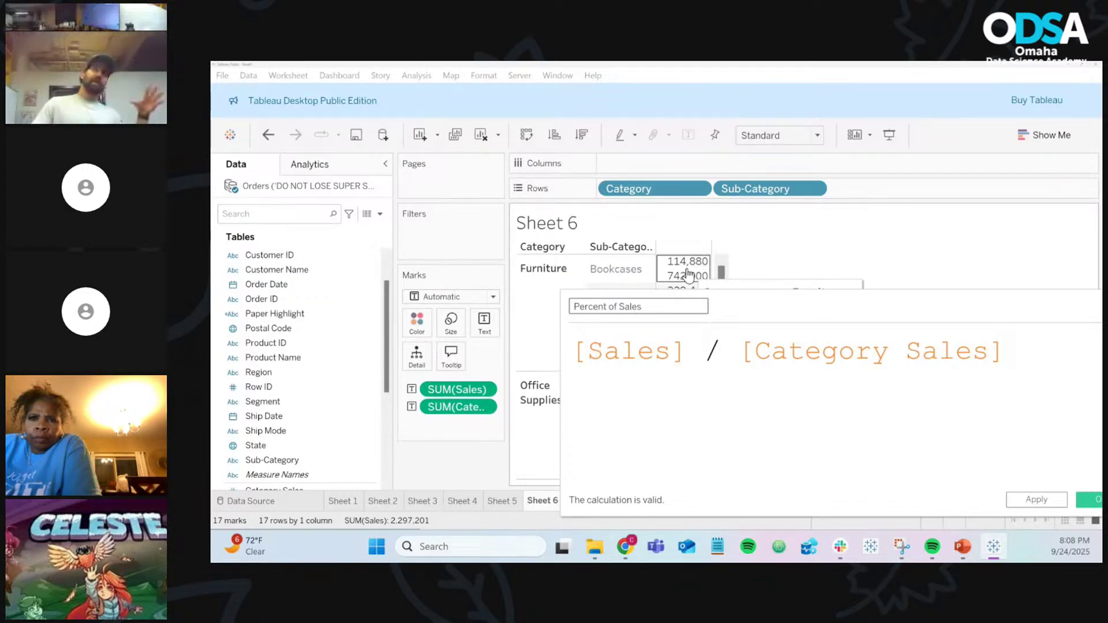
left_click_drag(757, 306, 578, 254)
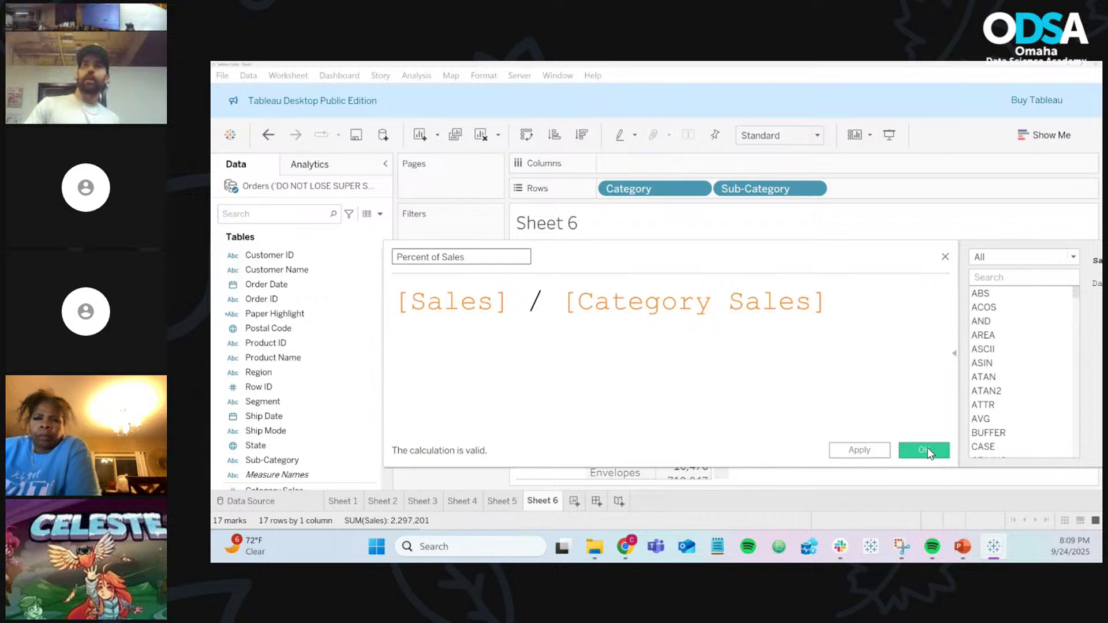
Step: Save Percent of Sales and add it to the Sheet 6 table, e.g. Chairs 0.4427
left_click(925, 450)
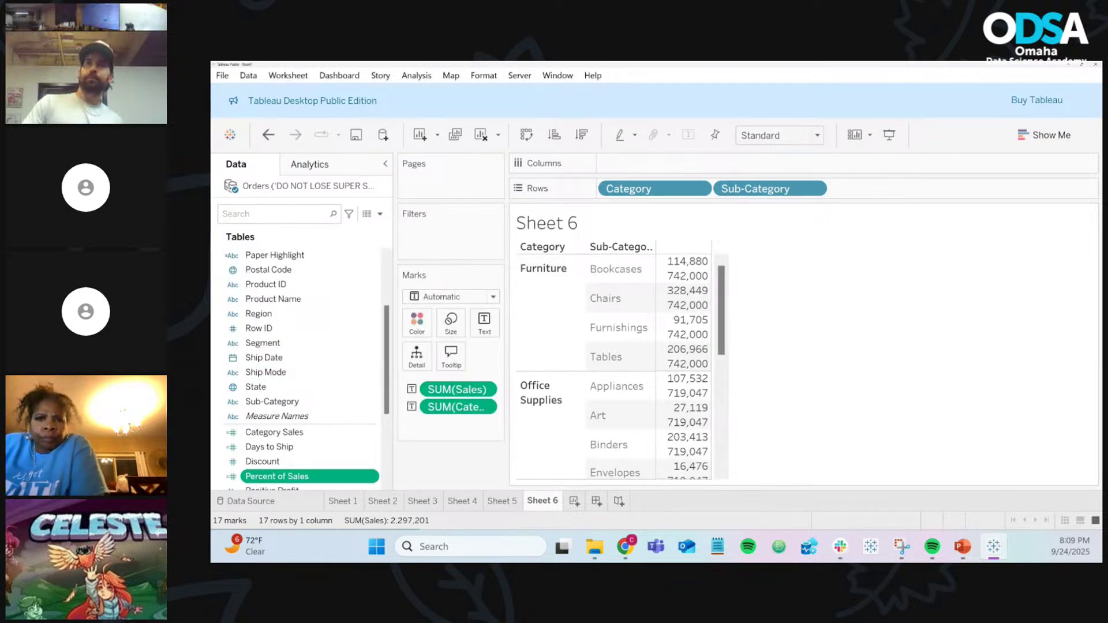
scroll(257, 312, "down", 2)
scroll(258, 320, "down", 1)
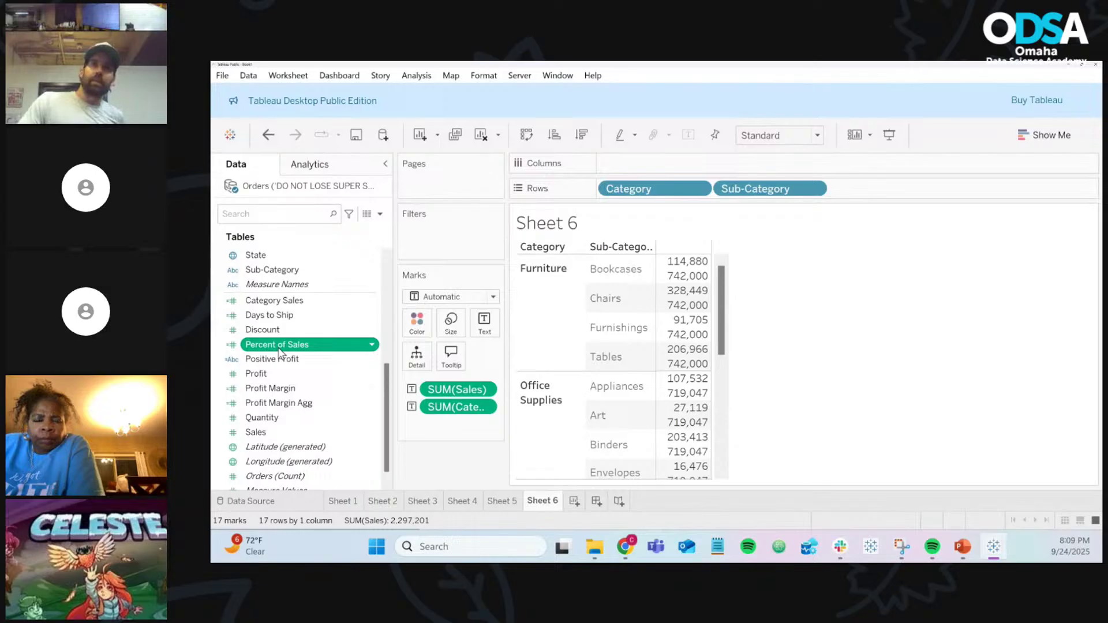
left_click_drag(279, 351, 495, 327)
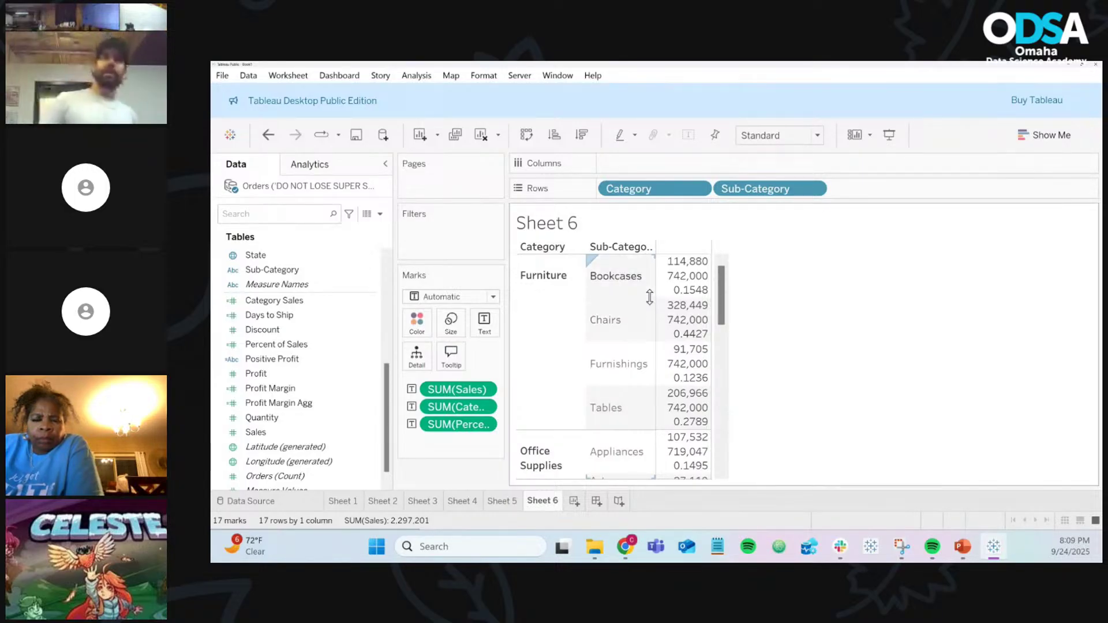
Step: Add Percent of Sales to the Sheet 6 table's text, showing values like 0.1548 for Bookcases
mouse_move(708, 296)
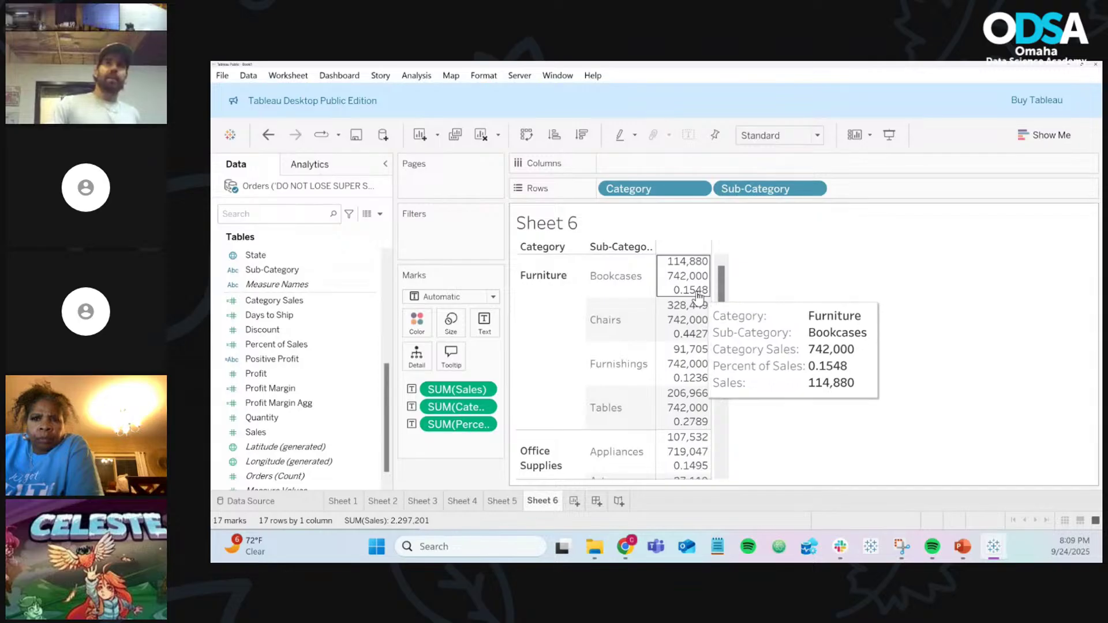
mouse_move(705, 370)
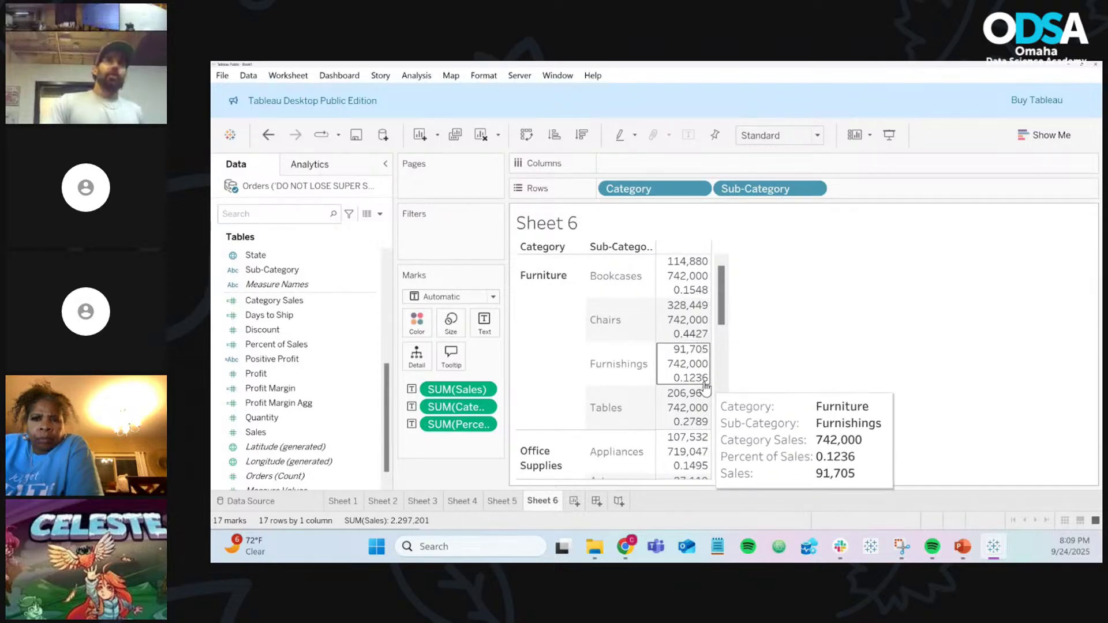
mouse_move(701, 421)
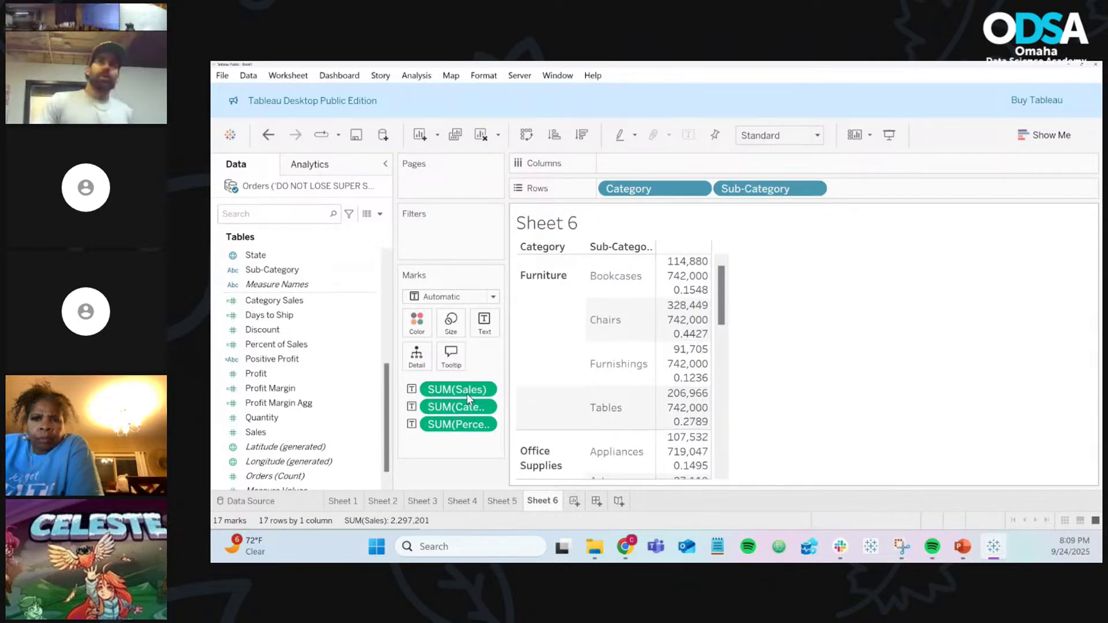
left_click(369, 344)
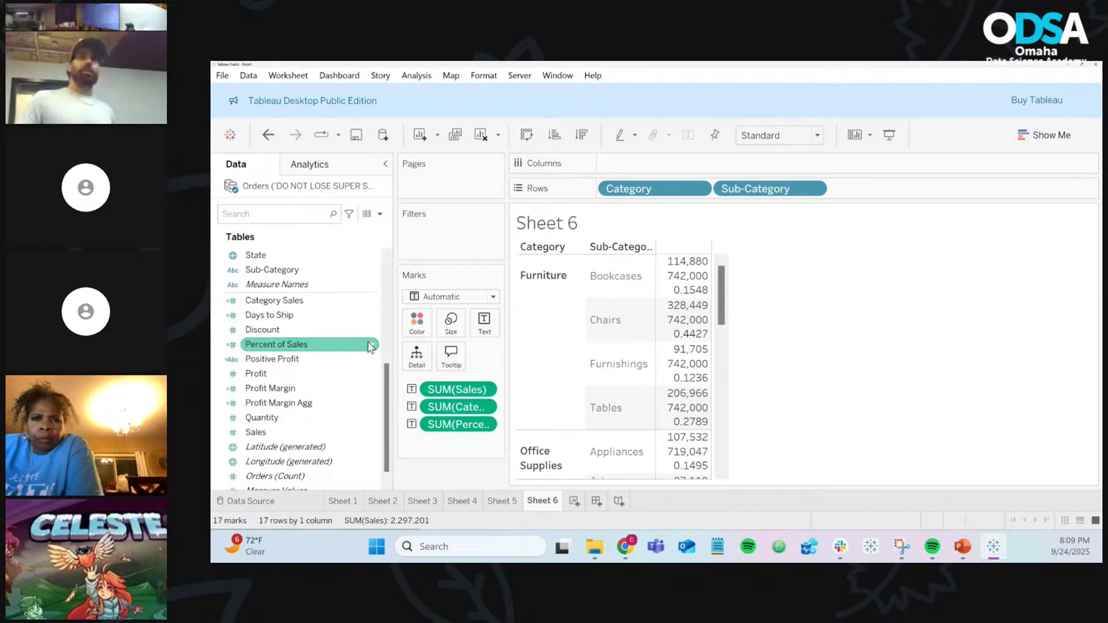
Step: Set Percent of Sales' default number format to Percentage with 2 decimal places
right_click(370, 345)
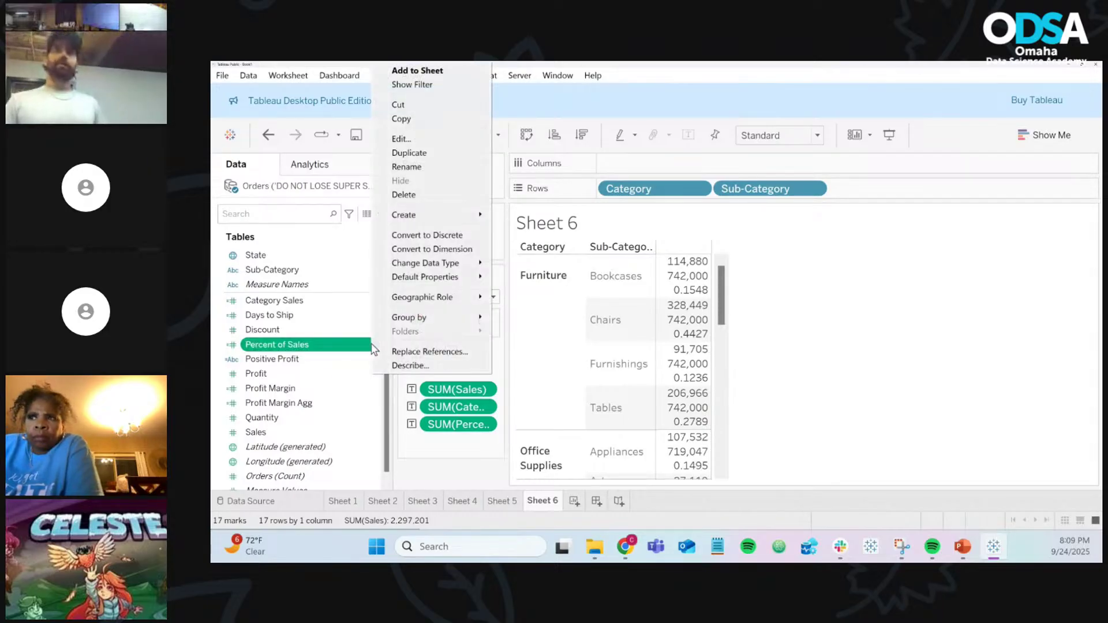
mouse_move(458, 264)
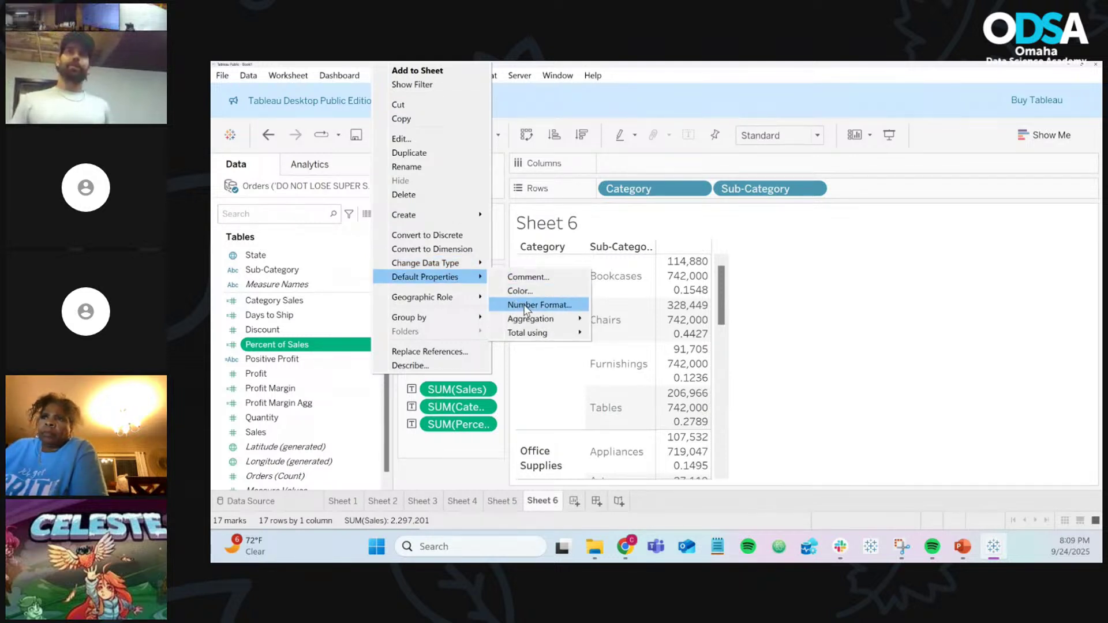
left_click(530, 310)
left_click(522, 272)
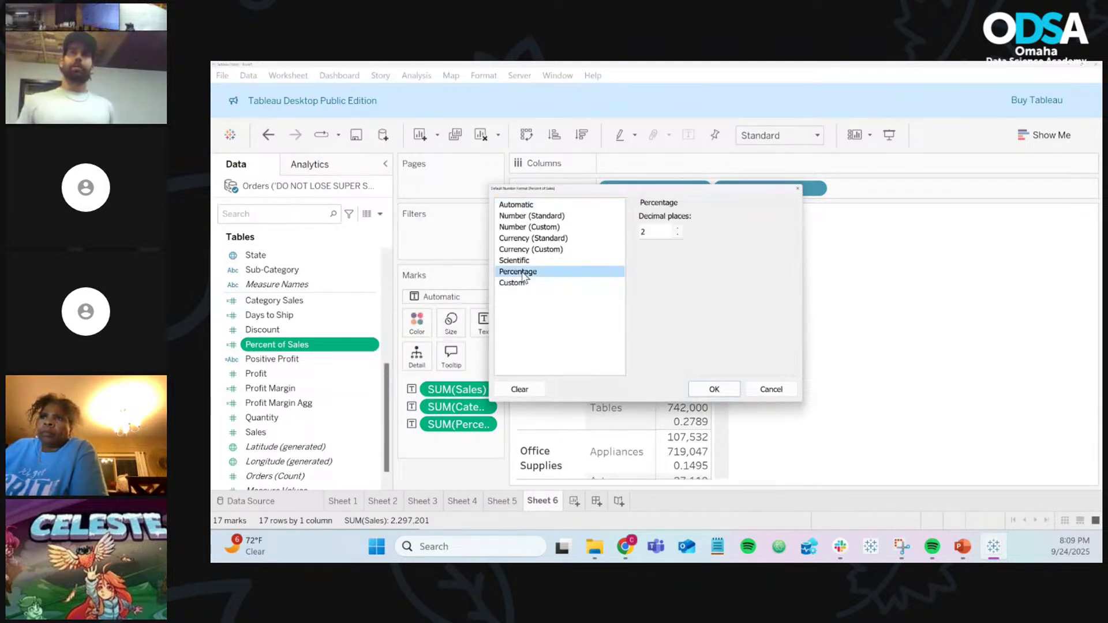
left_click(701, 390)
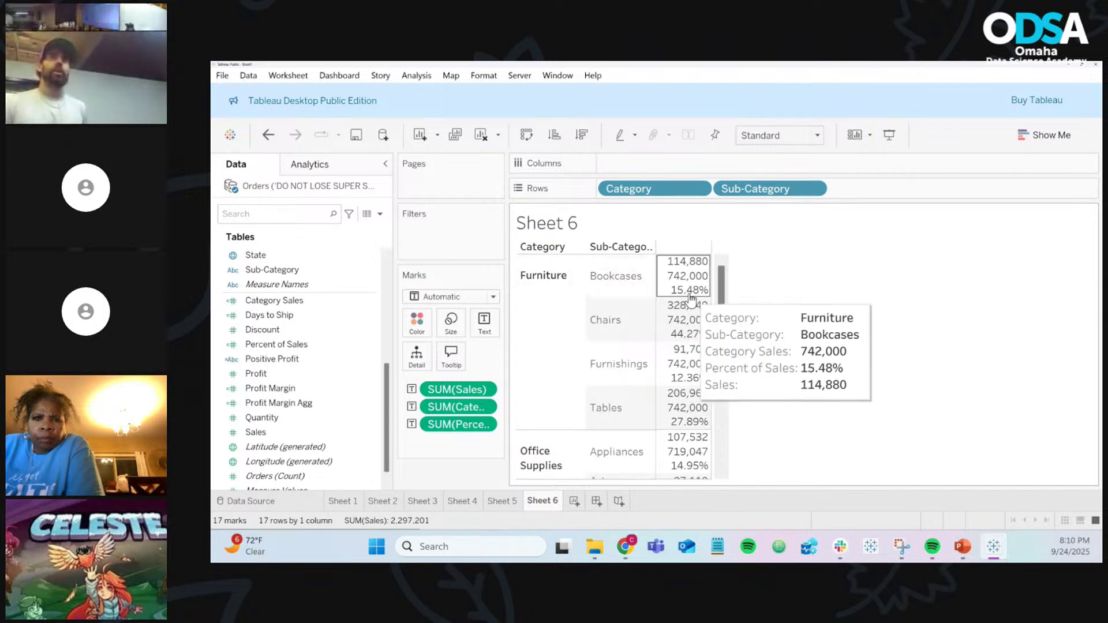
mouse_move(695, 332)
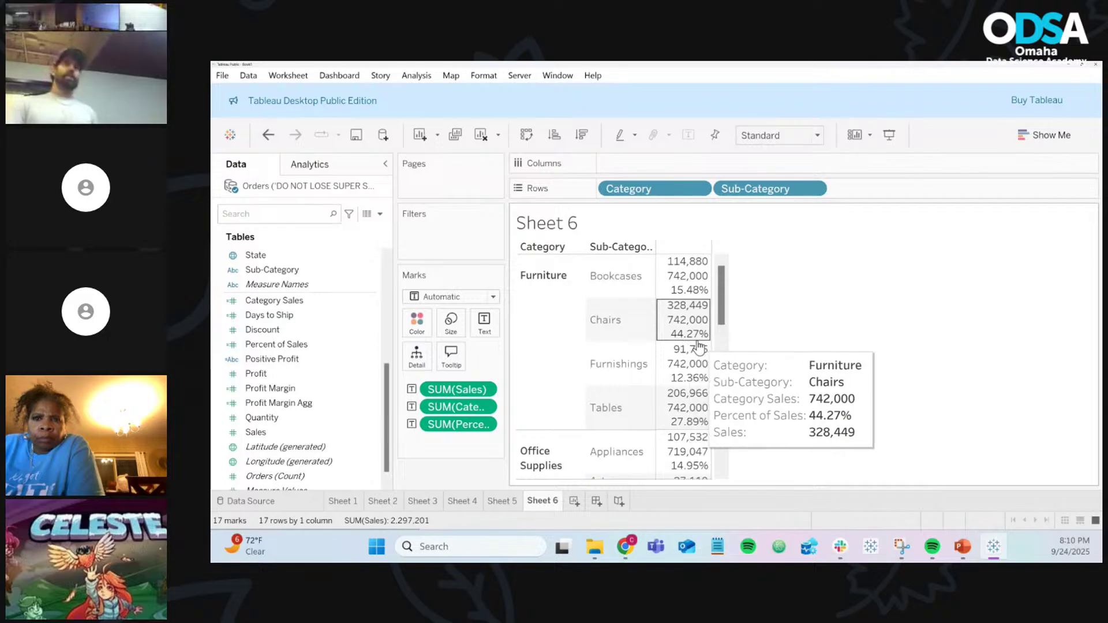
mouse_move(696, 387)
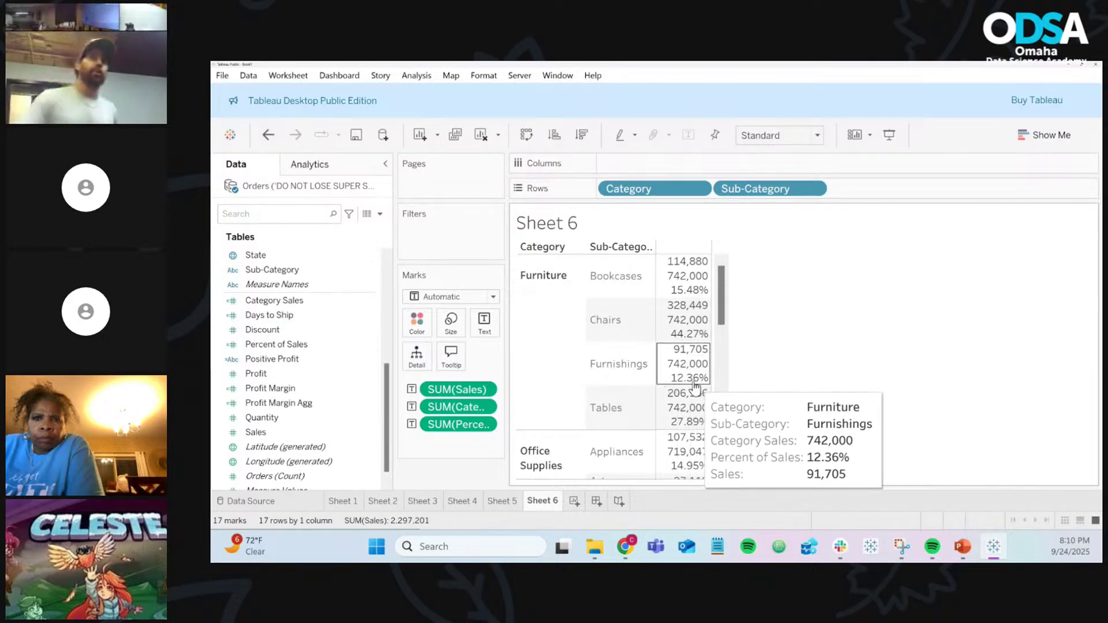
mouse_move(695, 427)
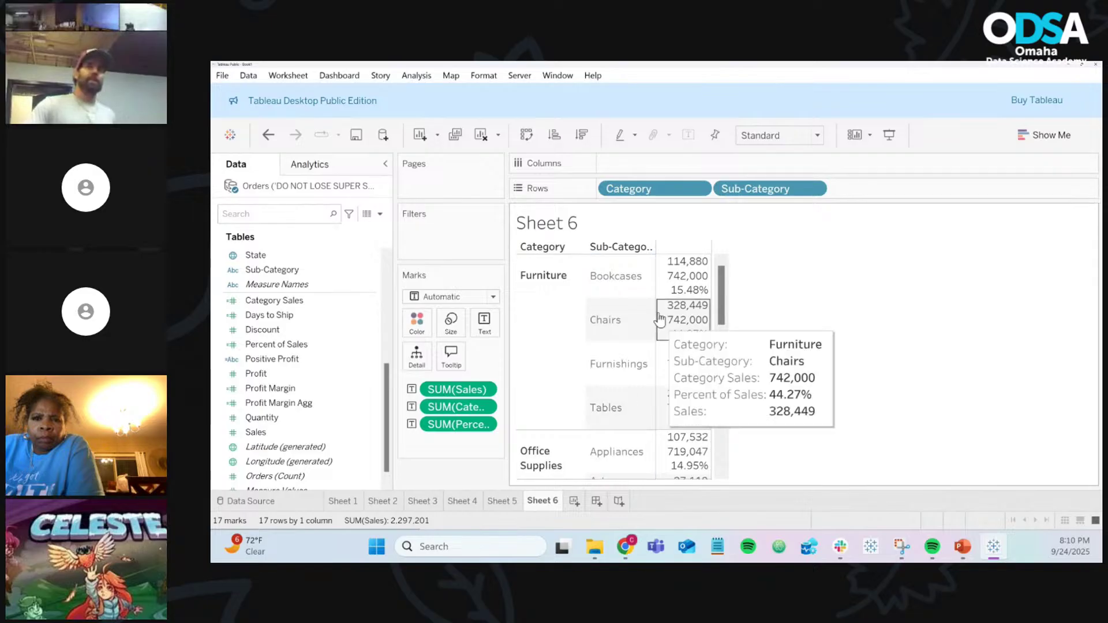
mouse_move(703, 264)
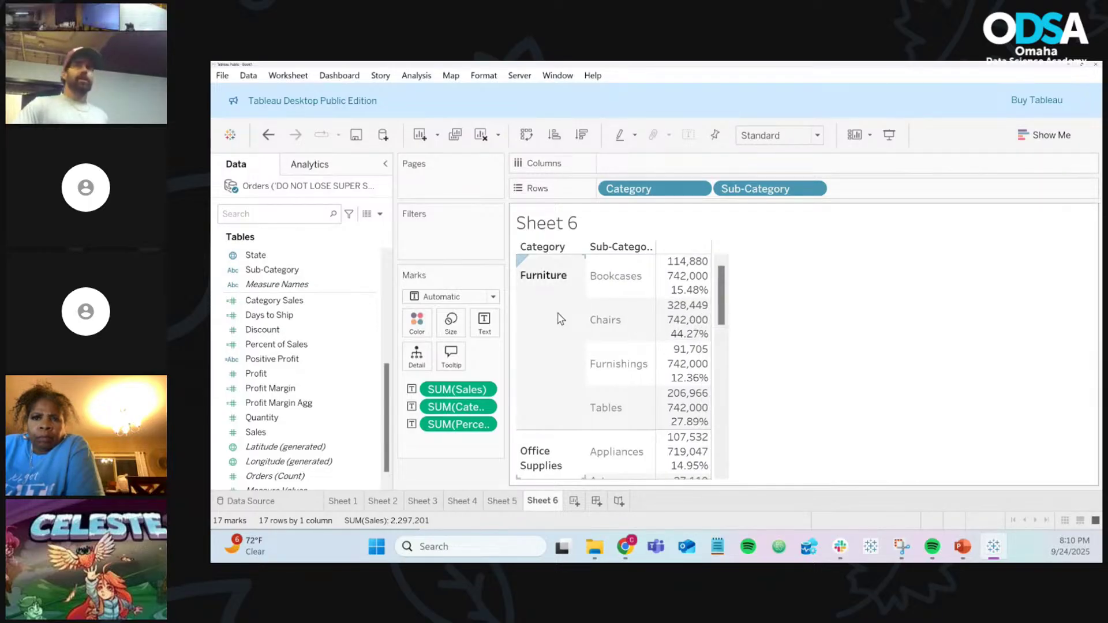
scroll(560, 320, "down", 5)
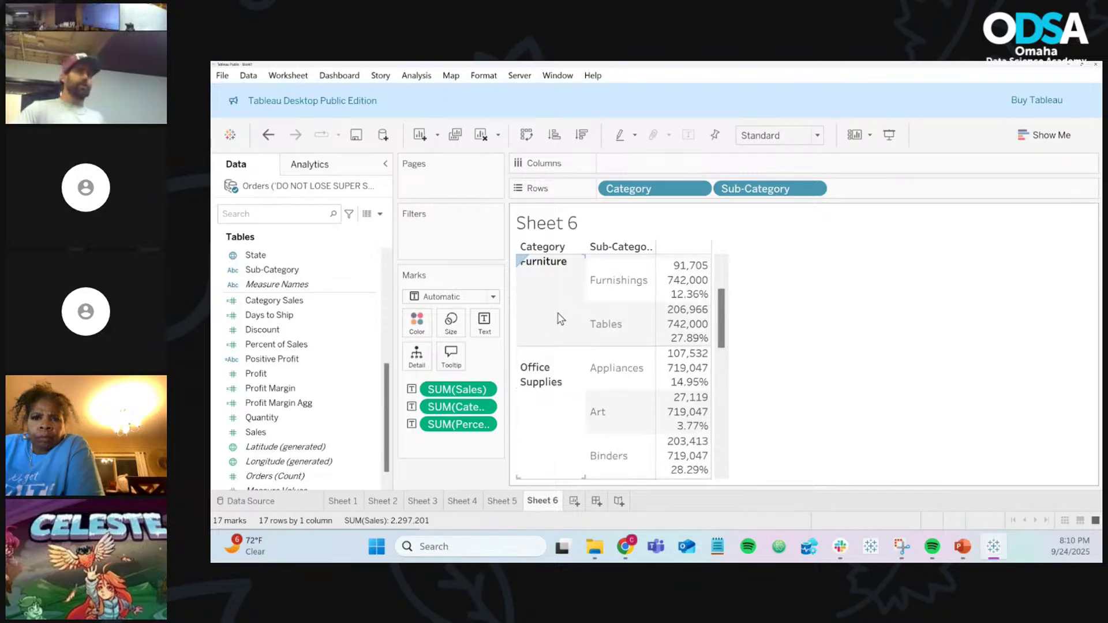
scroll(560, 327, "down", 8)
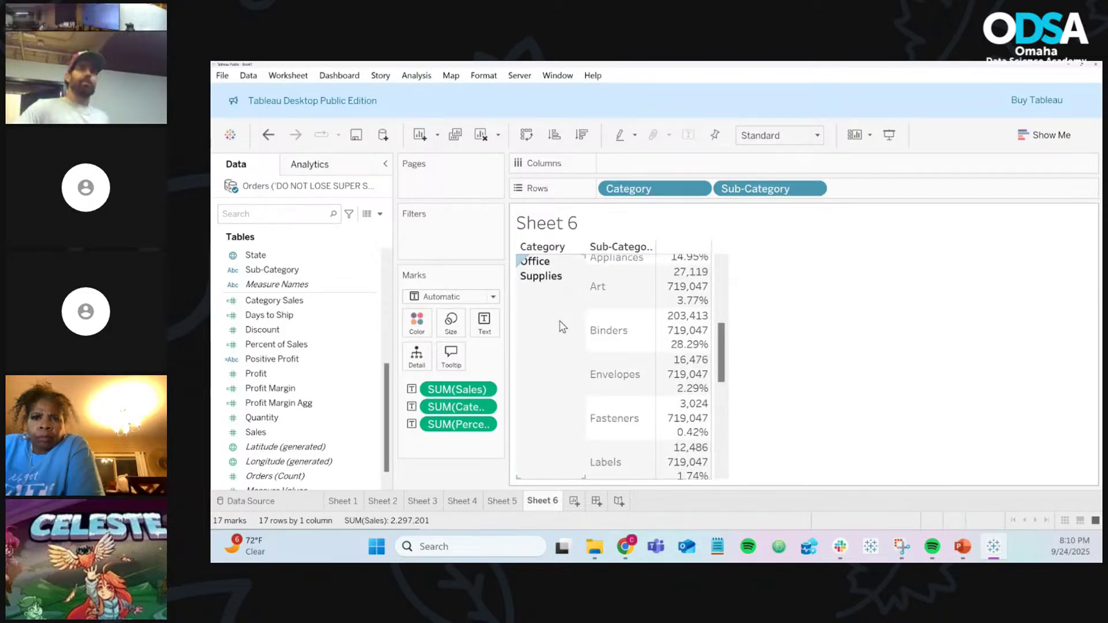
scroll(561, 327, "down", 1)
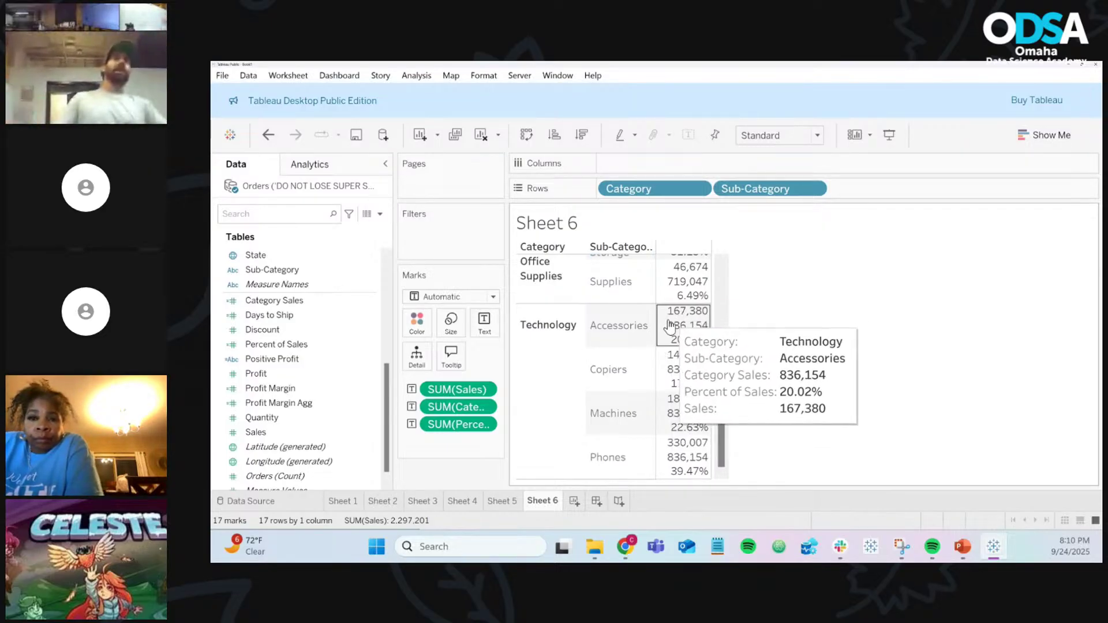
scroll(686, 326, "up", 6)
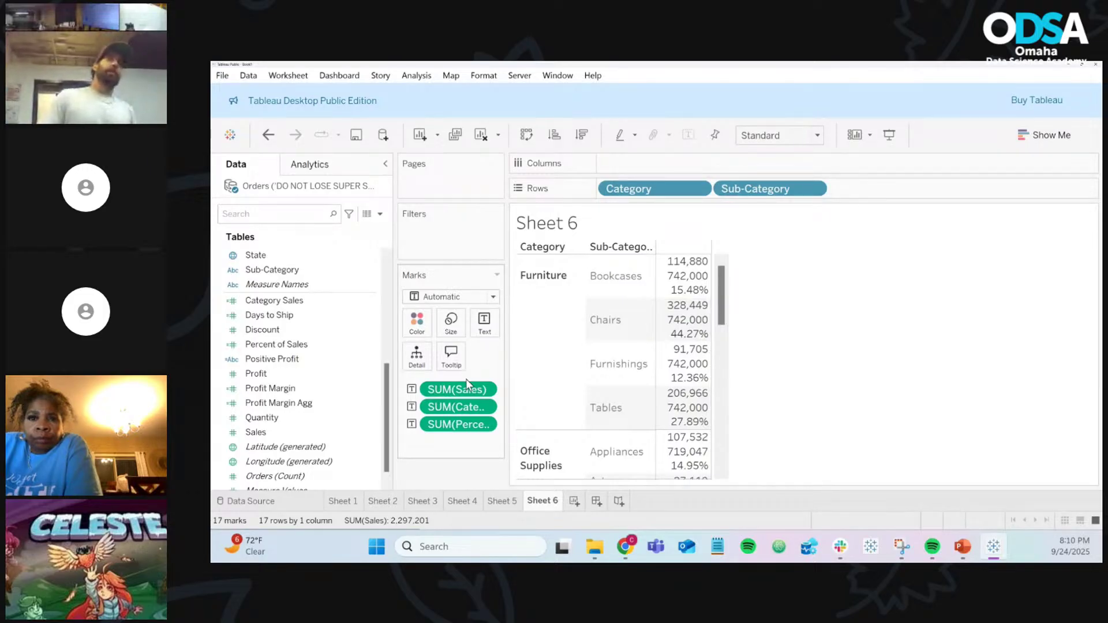
Step: Change SUM(Sales) and SUM(Category Sales) from Text to Detail on the Marks card
left_click(412, 390)
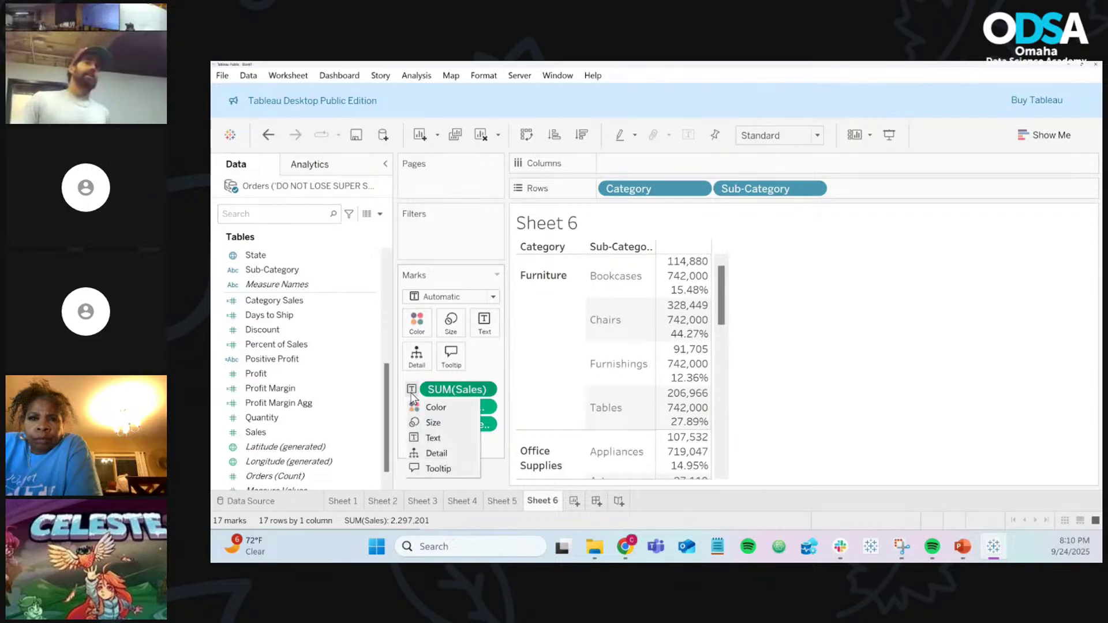
left_click(435, 454)
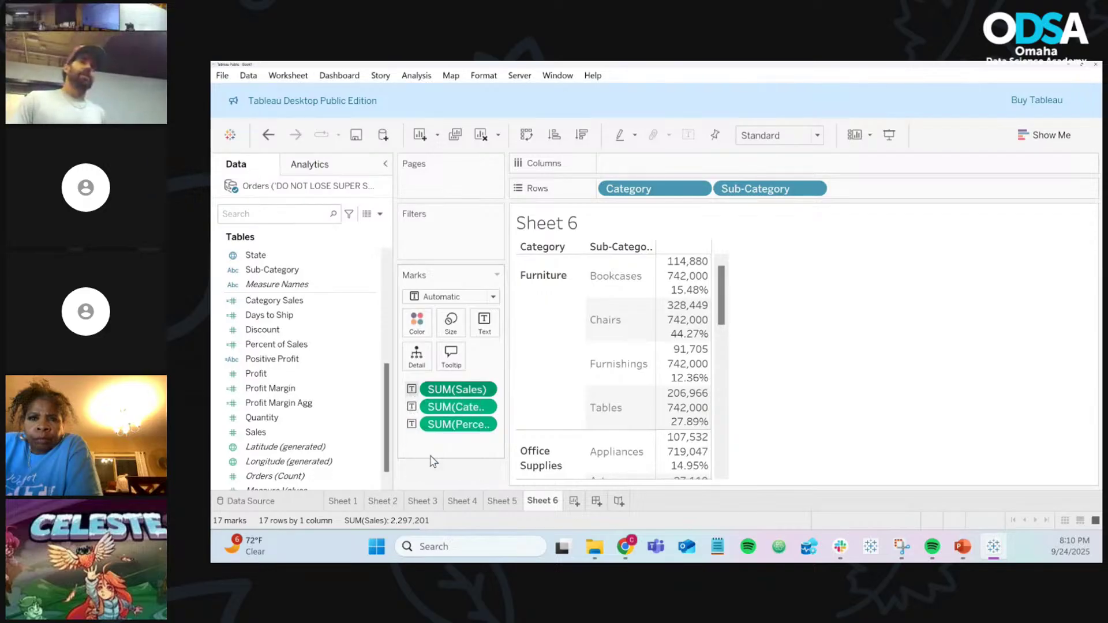
left_click(410, 406)
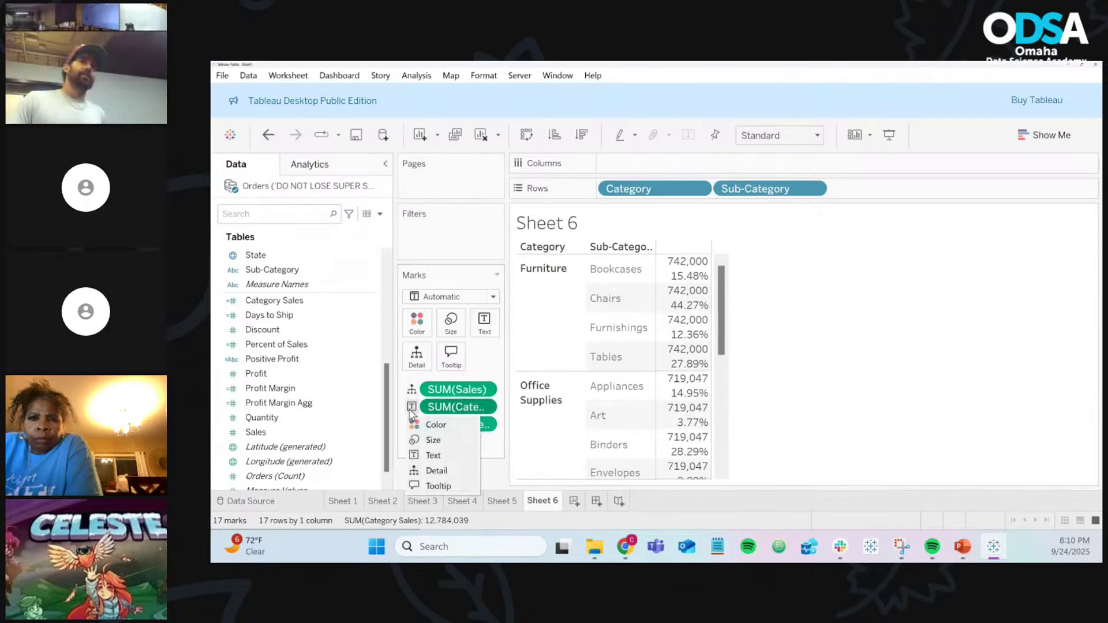
left_click(433, 470)
Step: Plot Percent of Sales on Columns as horizontal bars and label each bar with it
left_click_drag(442, 421, 654, 166)
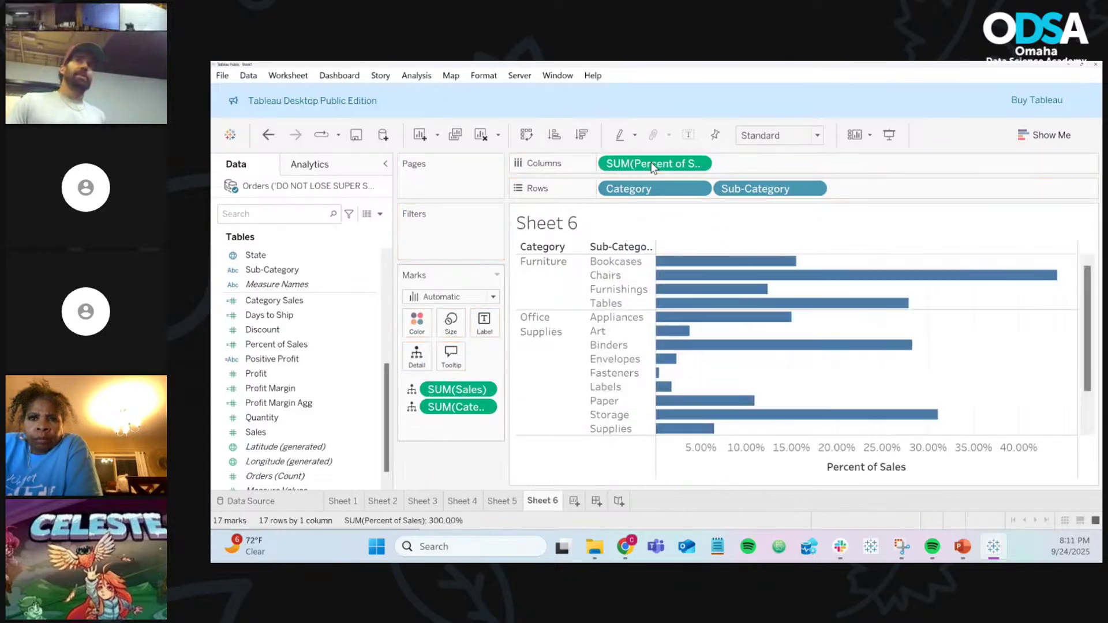
mouse_move(759, 263)
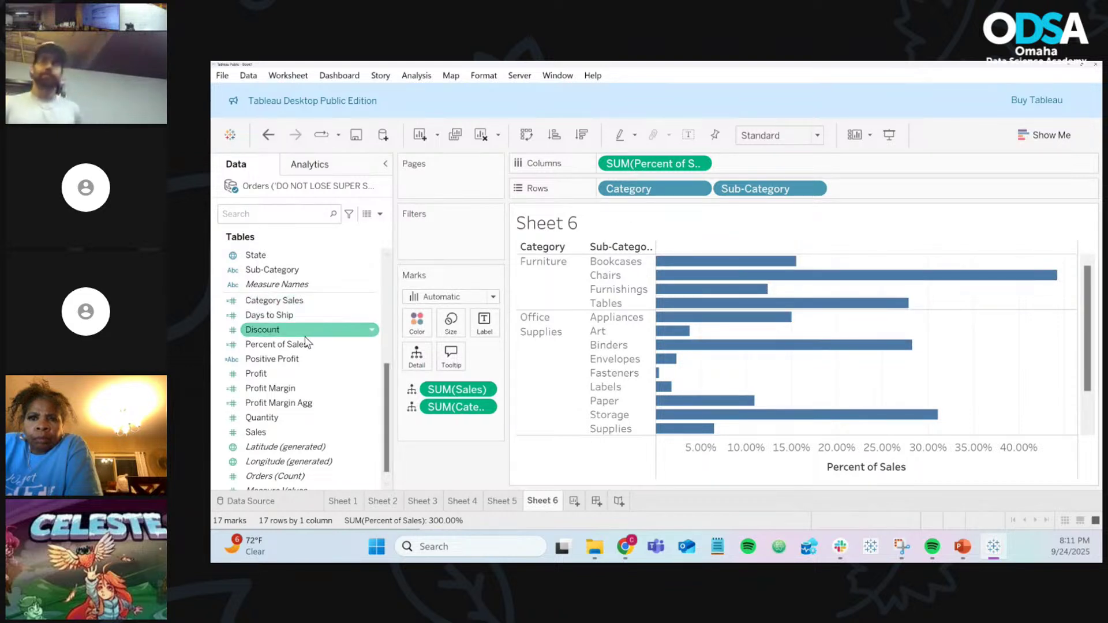
left_click_drag(357, 344, 486, 326)
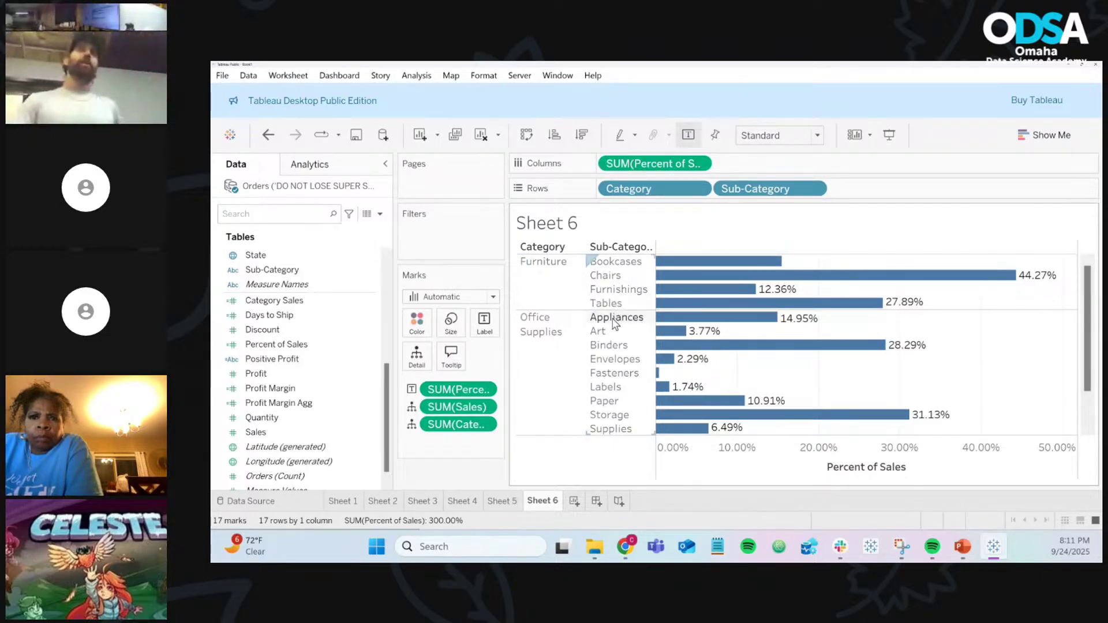
Step: Scroll the bar chart to review Office Supplies shares, e.g. Storage 31.13% and Binders 28.29%
scroll(616, 315, "down", 2)
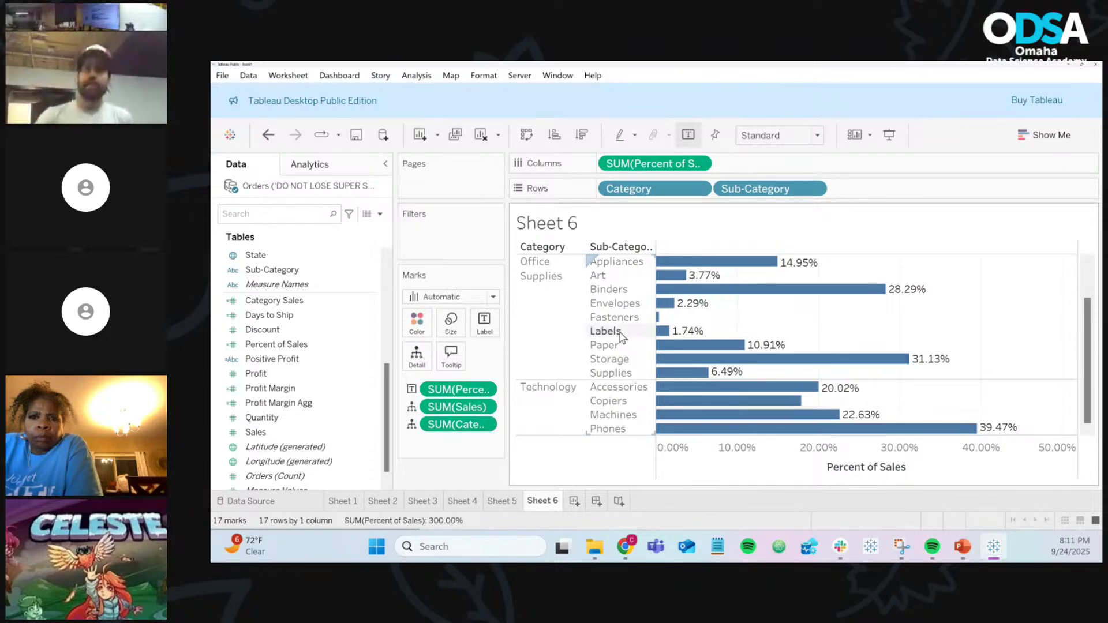
scroll(621, 336, "up", 2)
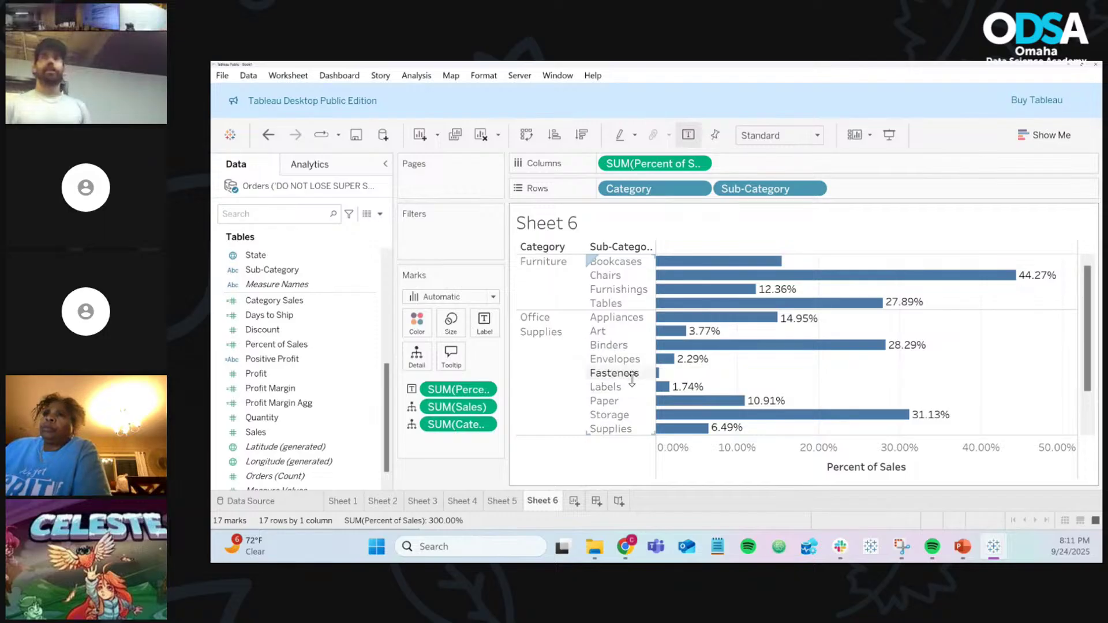
mouse_move(661, 379)
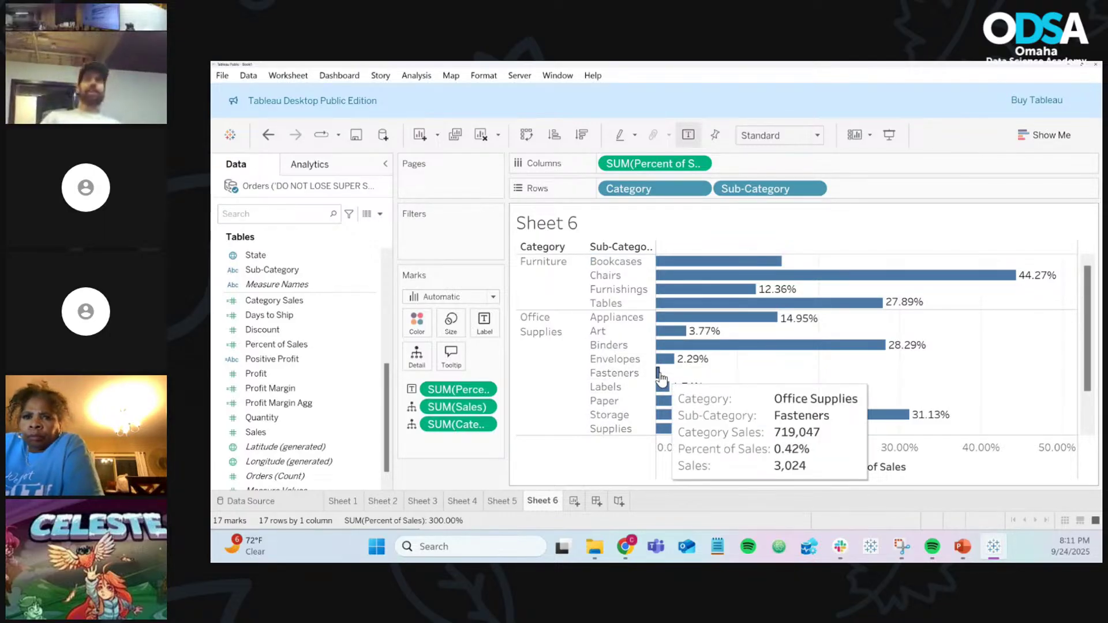
scroll(527, 387, "down", 2)
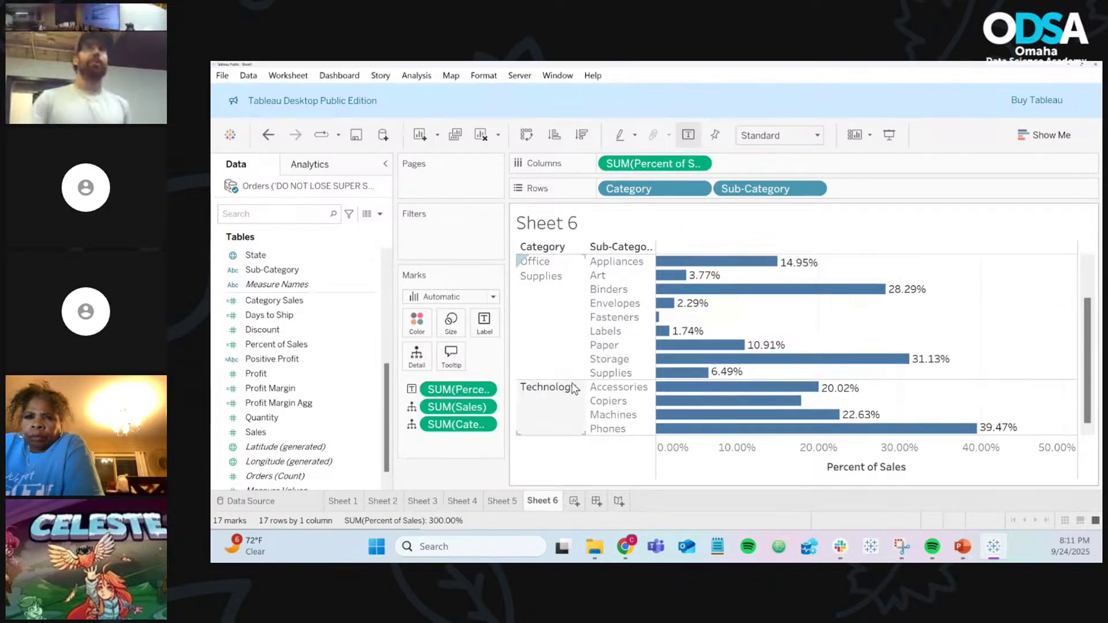
mouse_move(713, 399)
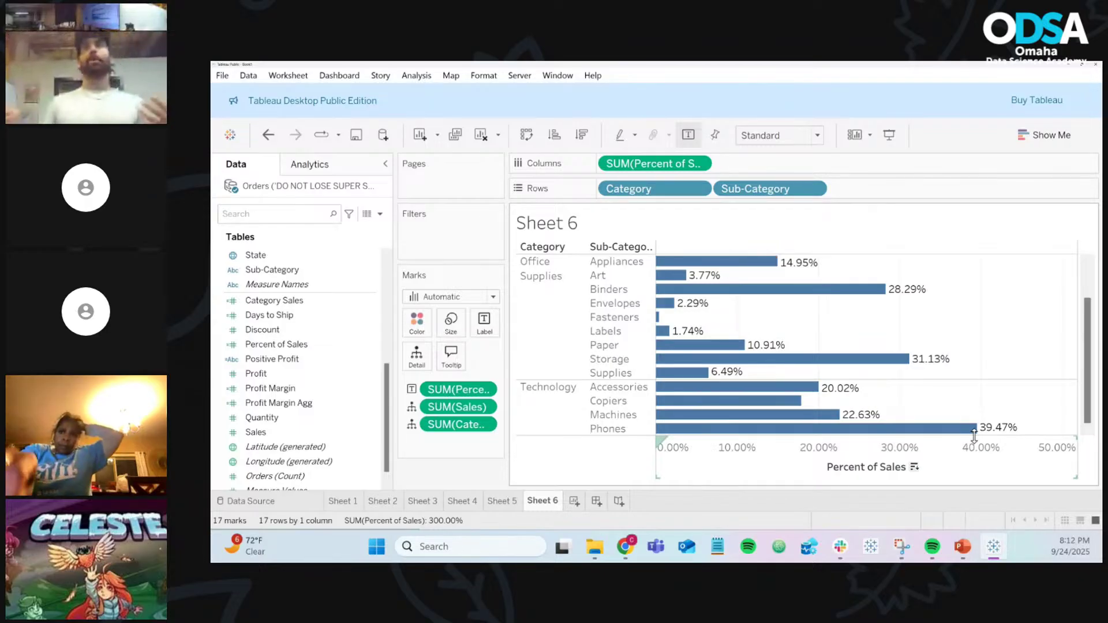
scroll(1003, 379, "up", 3)
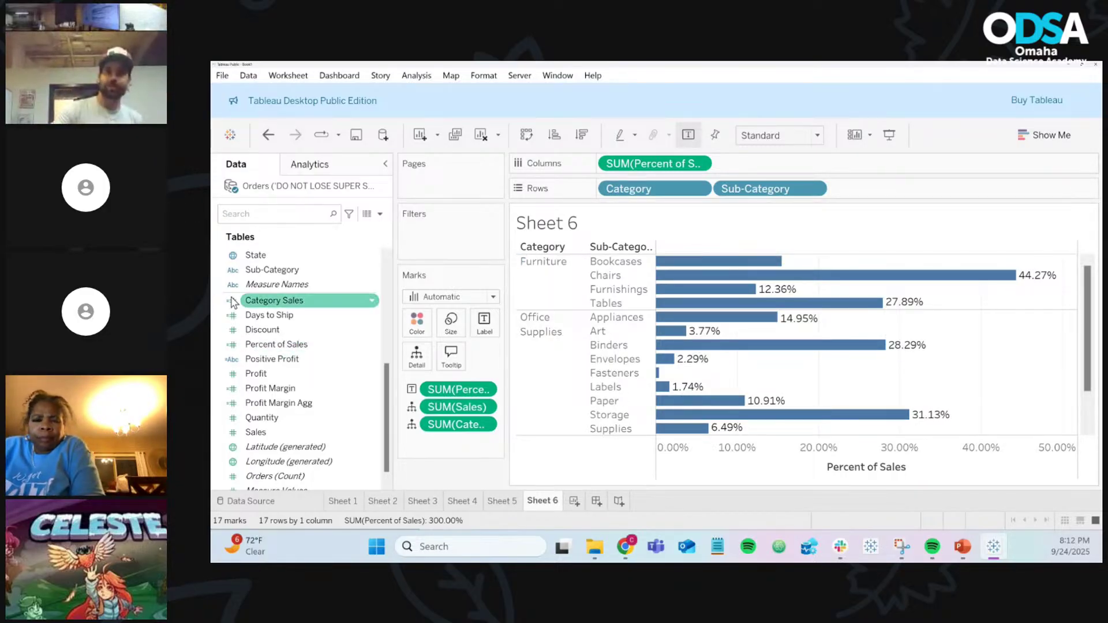
scroll(271, 374, "up", 6)
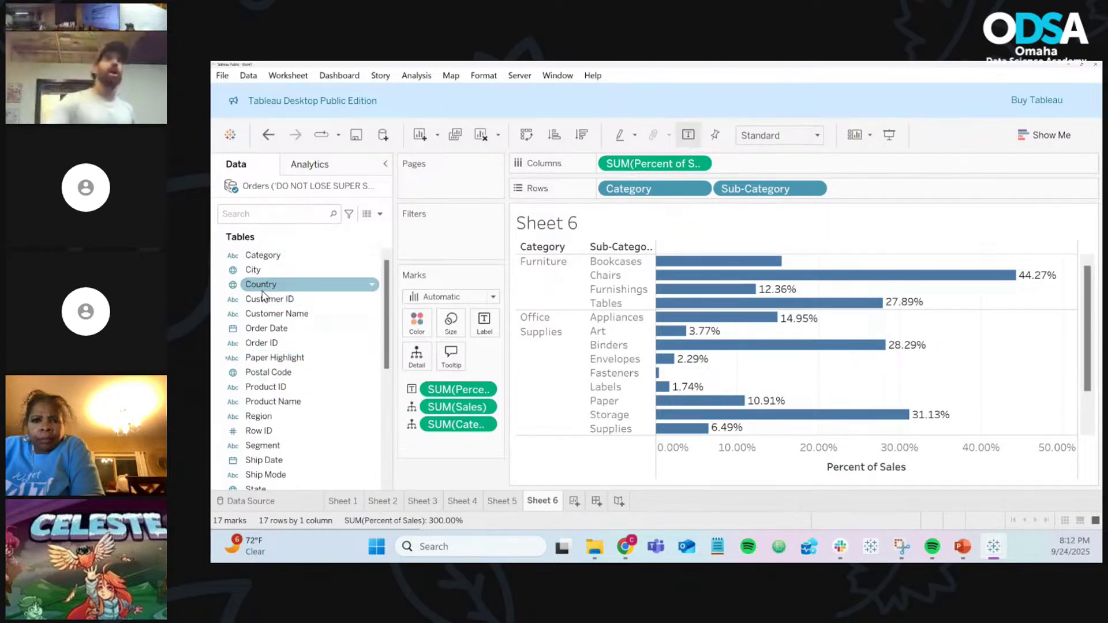
scroll(268, 295, "down", 4)
scroll(268, 294, "down", 3)
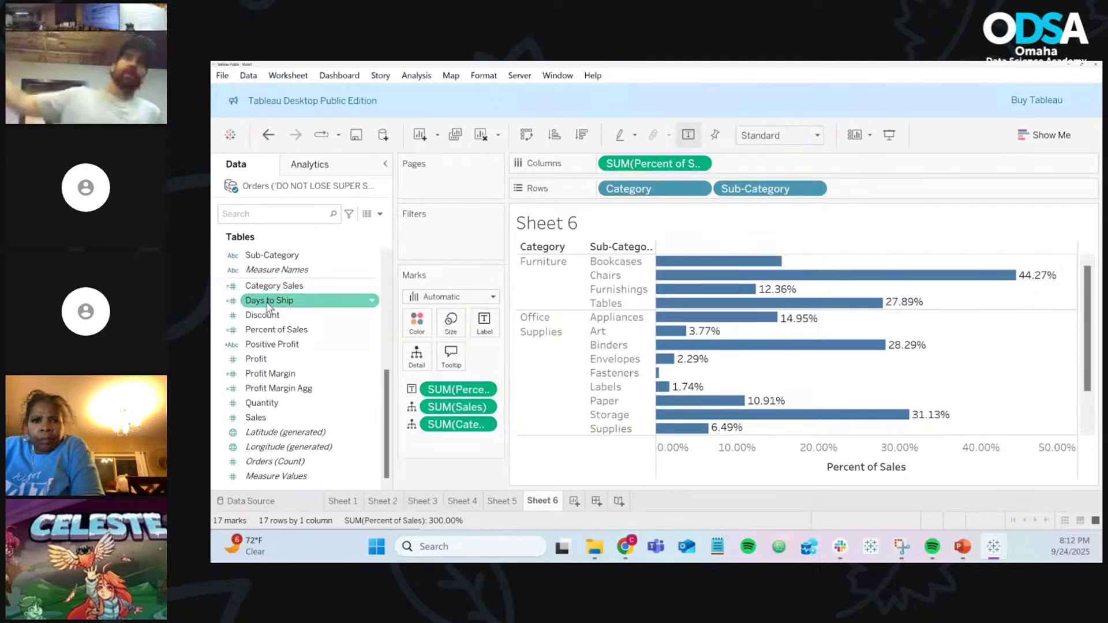
scroll(286, 375, "up", 7)
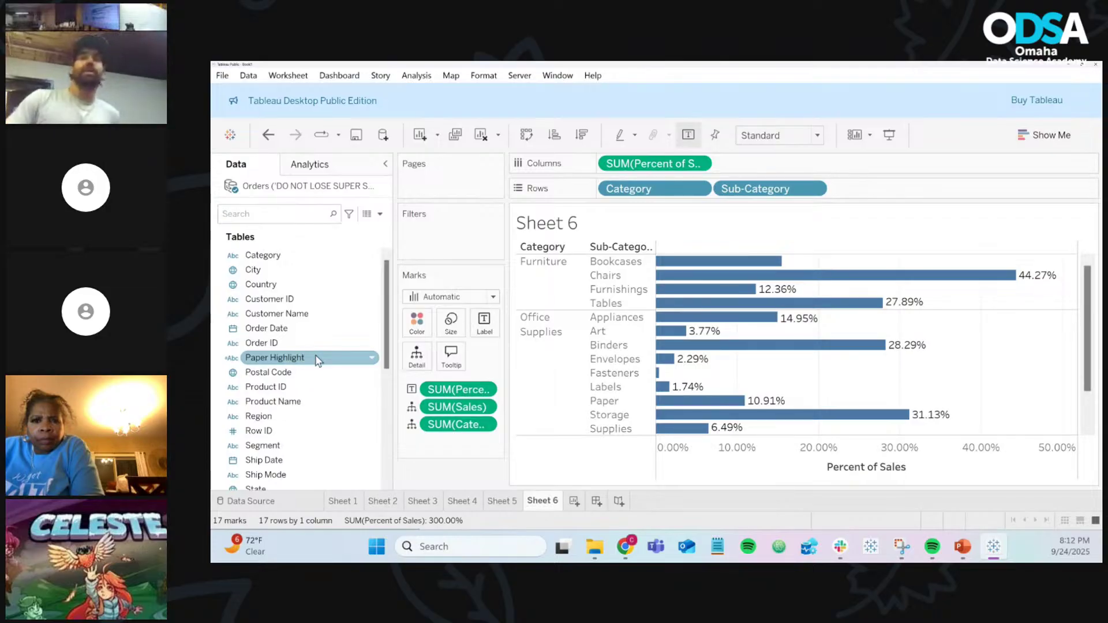
scroll(316, 360, "down", 4)
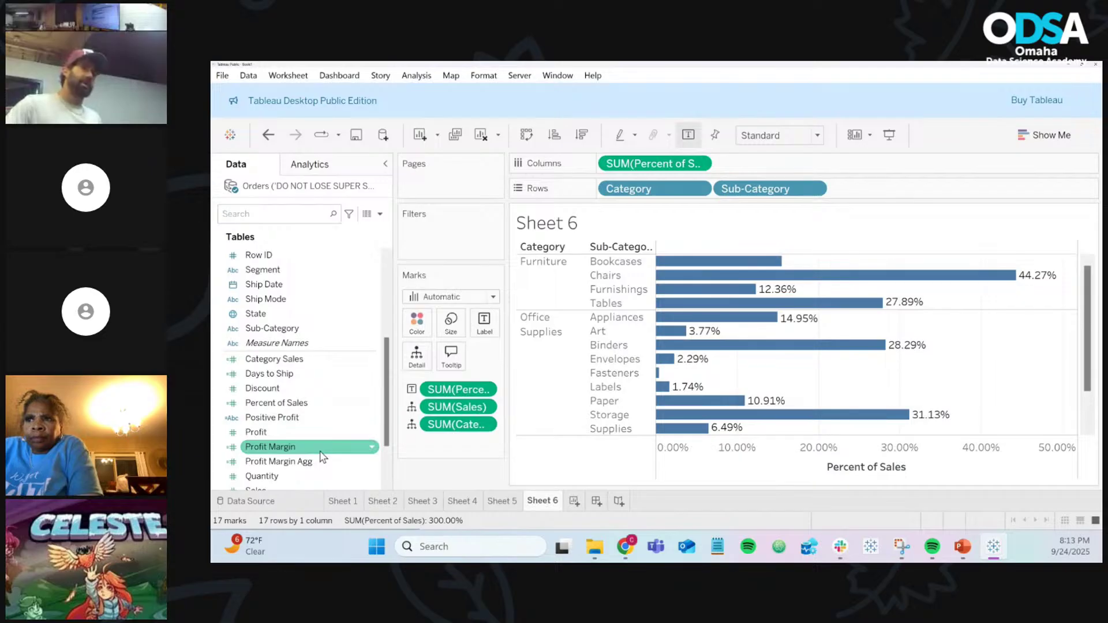
scroll(322, 457, "down", 1)
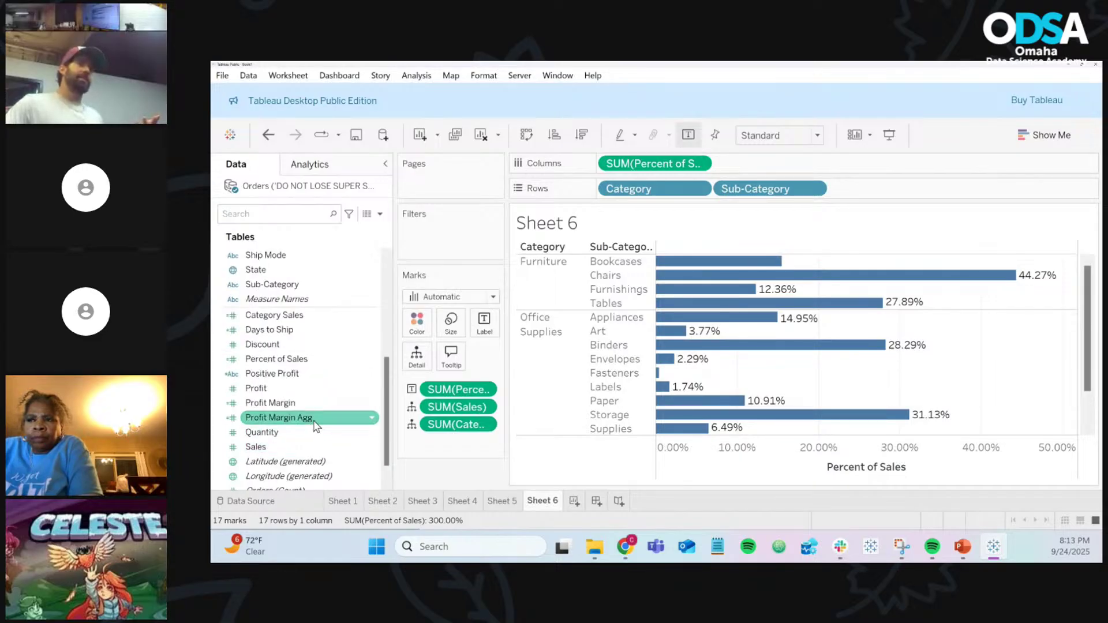
scroll(321, 452, "up", 5)
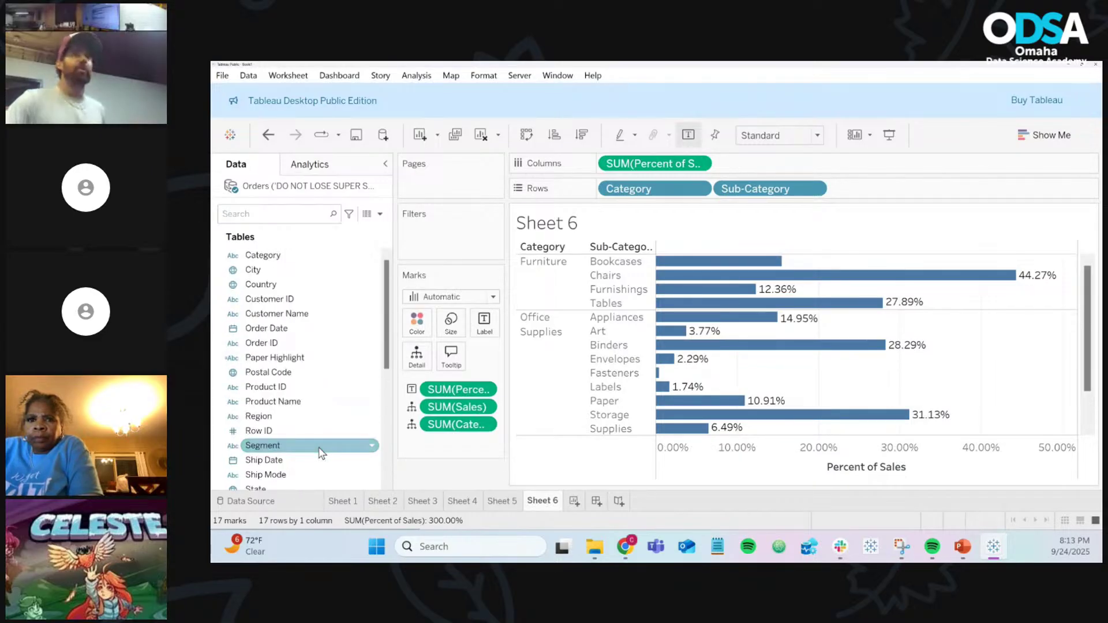
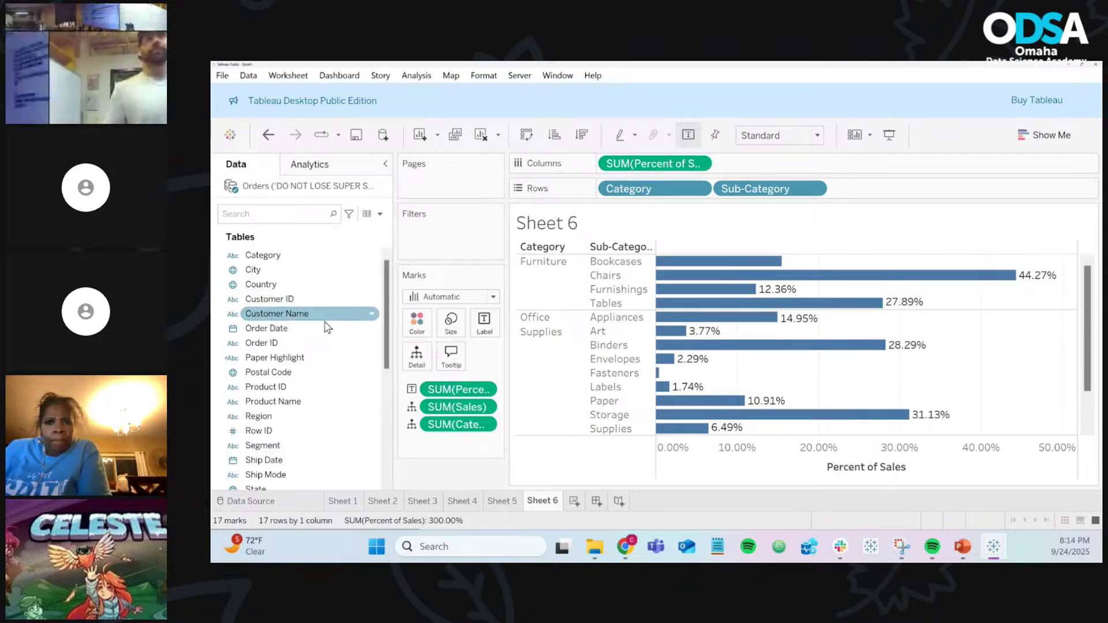
Step: Set Percent of Sales' default number format to Percentage with 0 decimal places
scroll(330, 347, "down", 4)
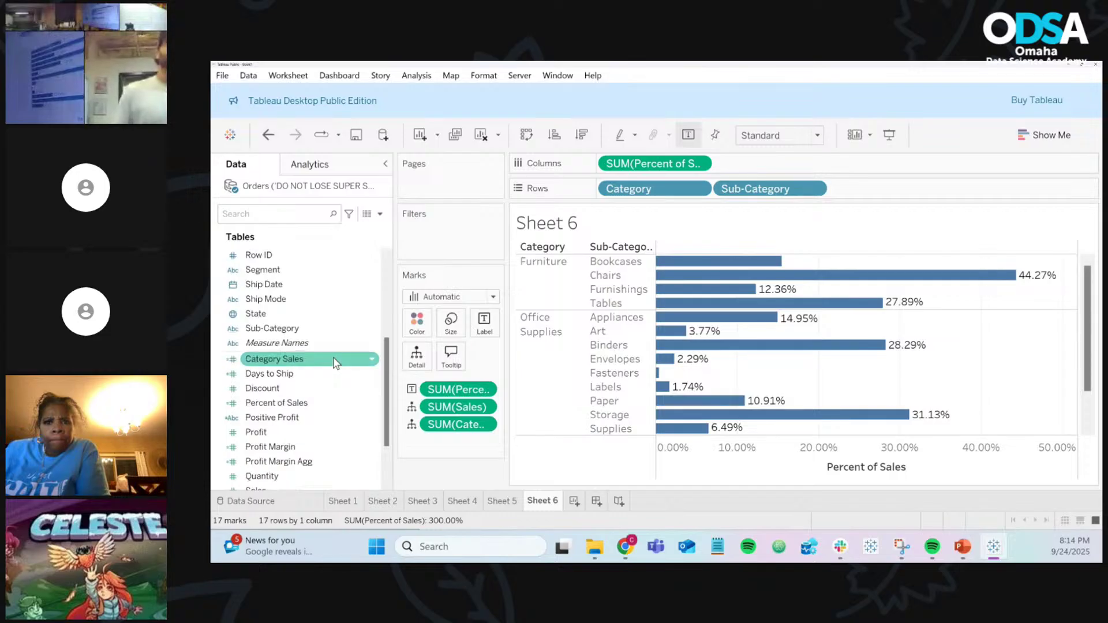
scroll(336, 363, "down", 1)
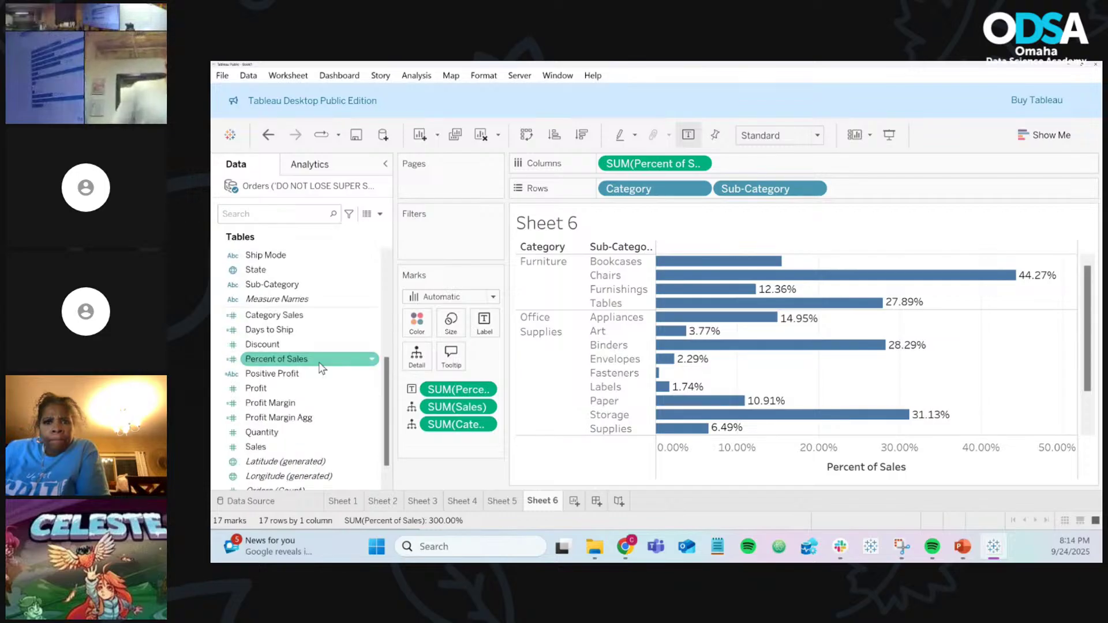
left_click(373, 360)
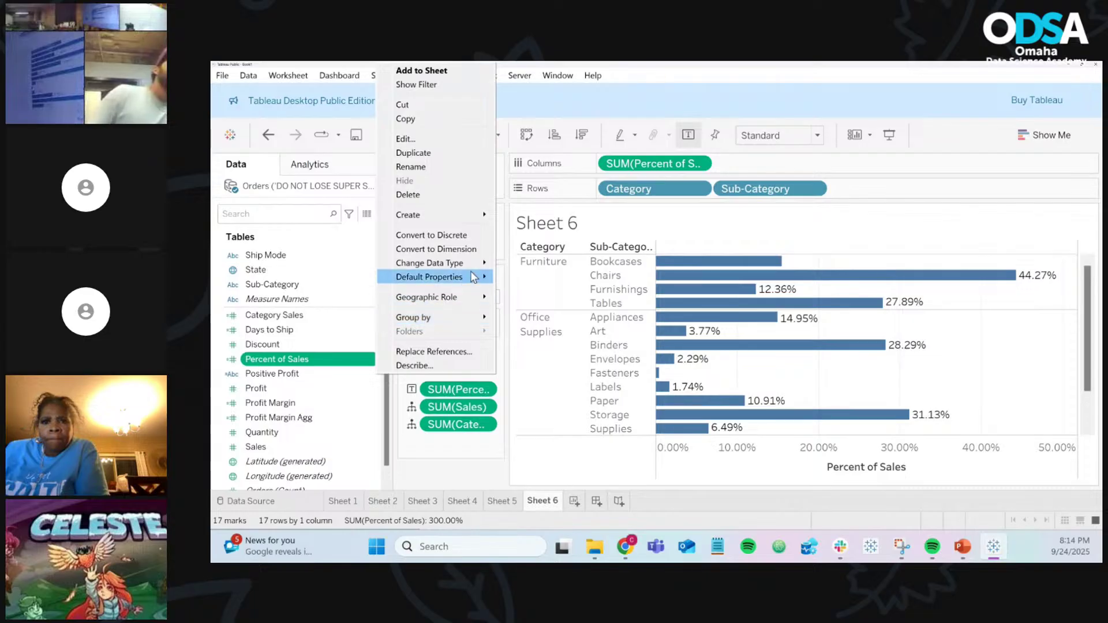
mouse_move(473, 277)
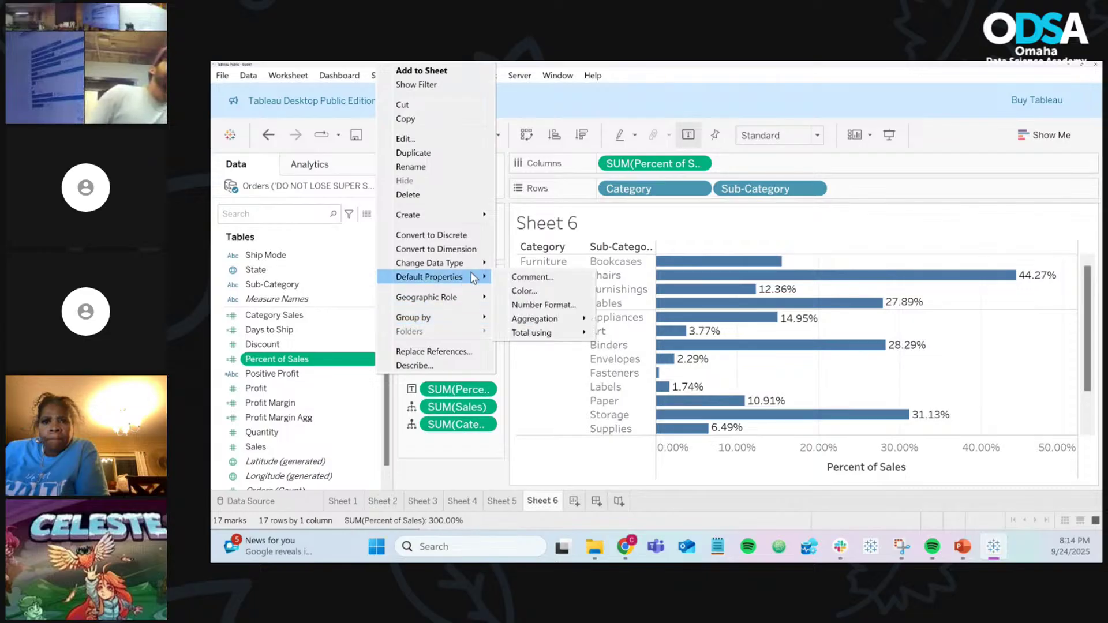
left_click(559, 305)
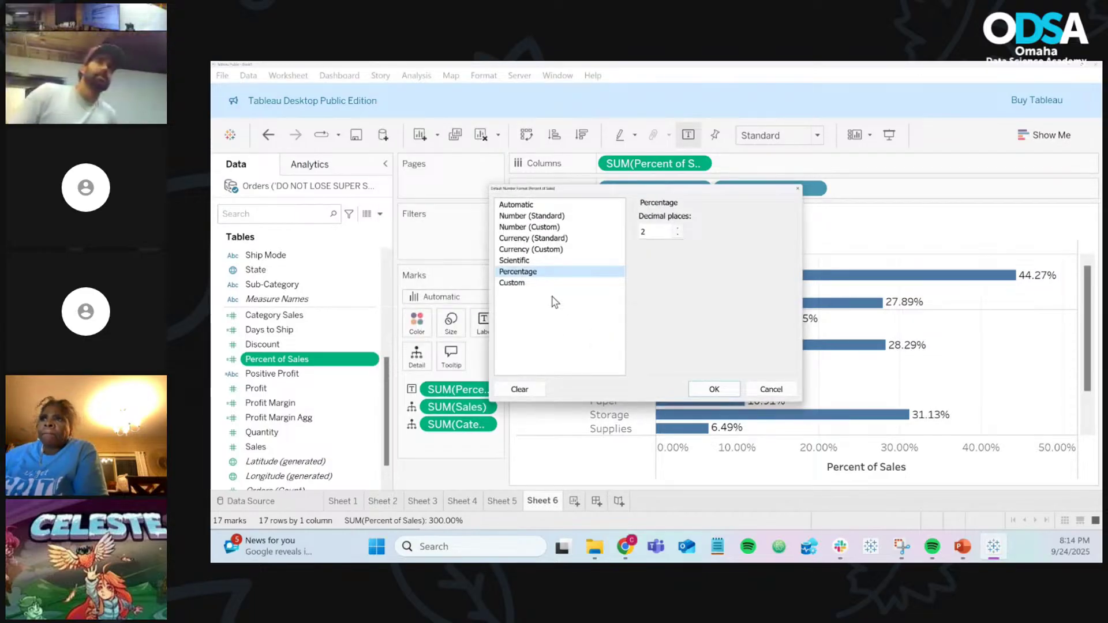
left_click(535, 273)
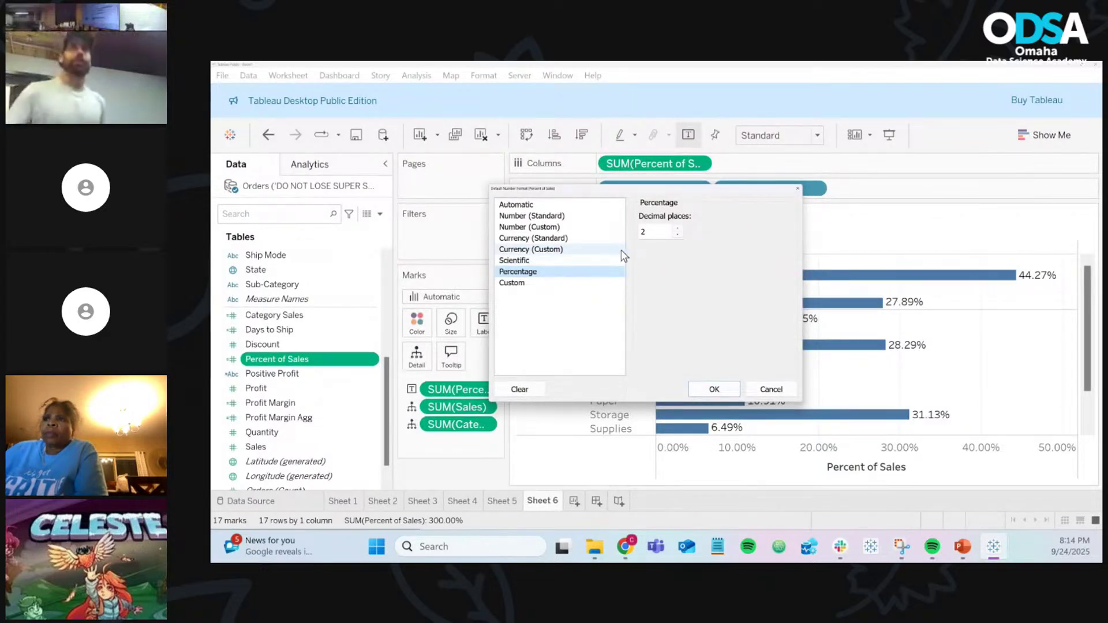
left_click(676, 235)
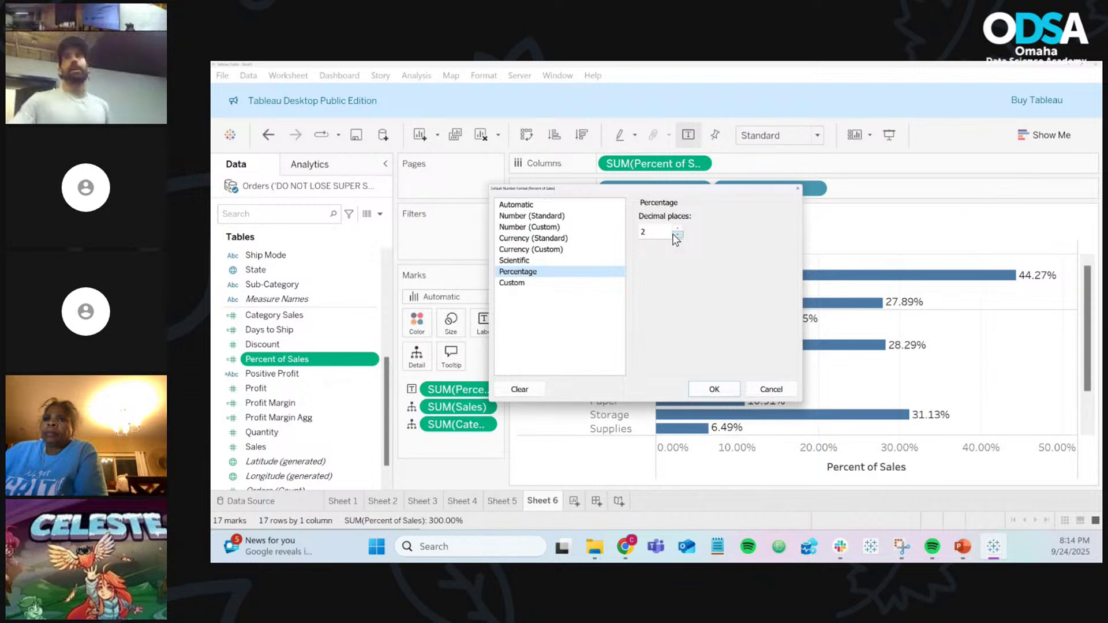
left_click(676, 235)
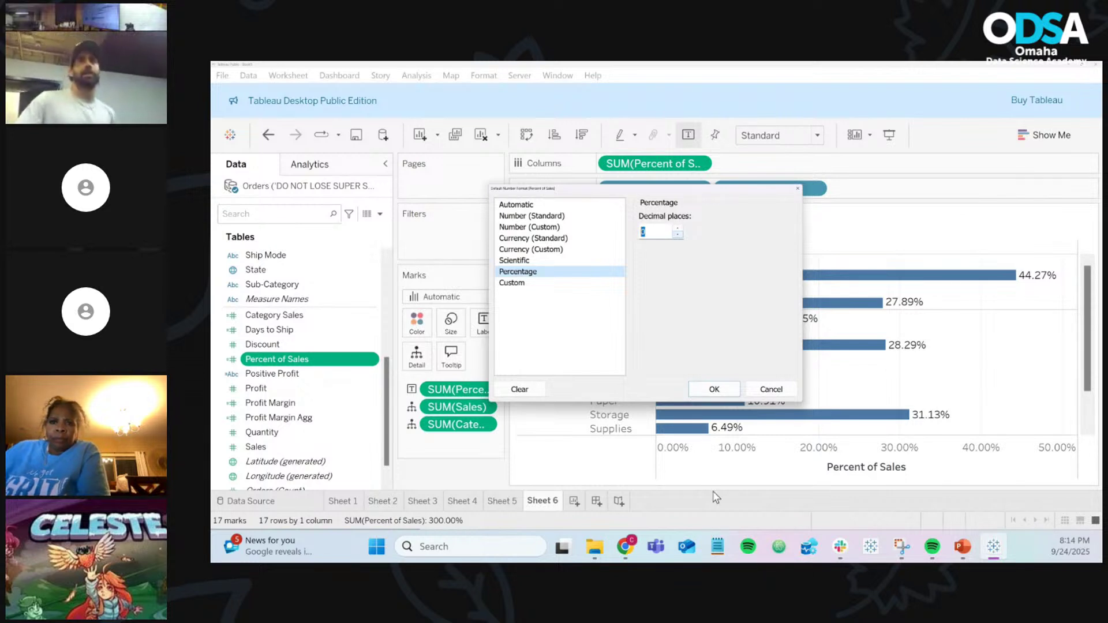
left_click(715, 392)
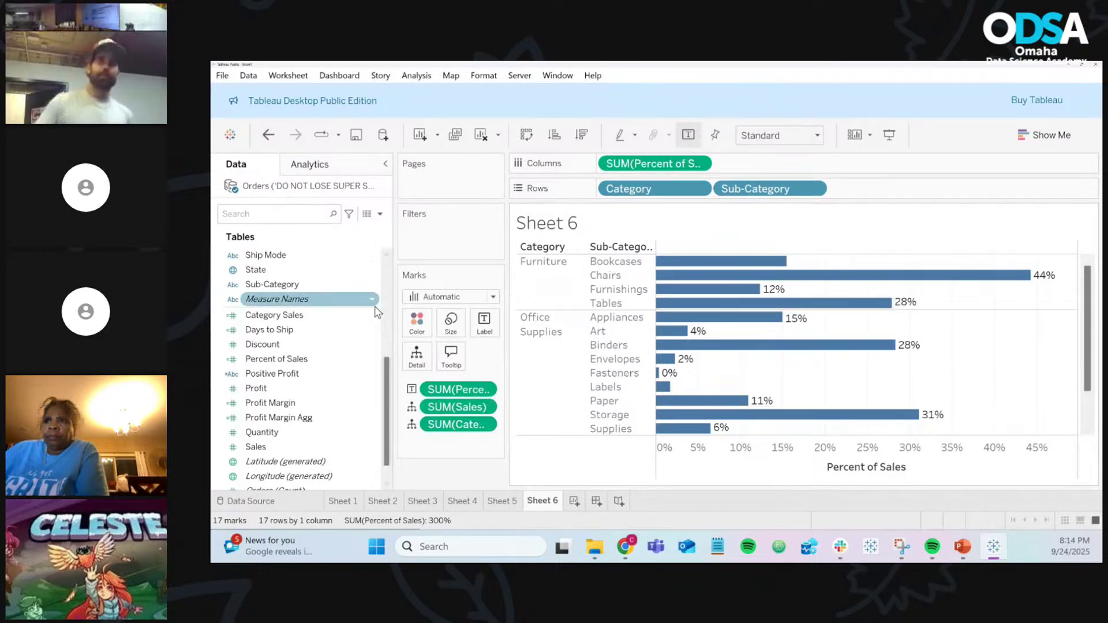
Step: Recheck the whole-percentage number format, then begin saving the workbook to Tableau Public
left_click(373, 360)
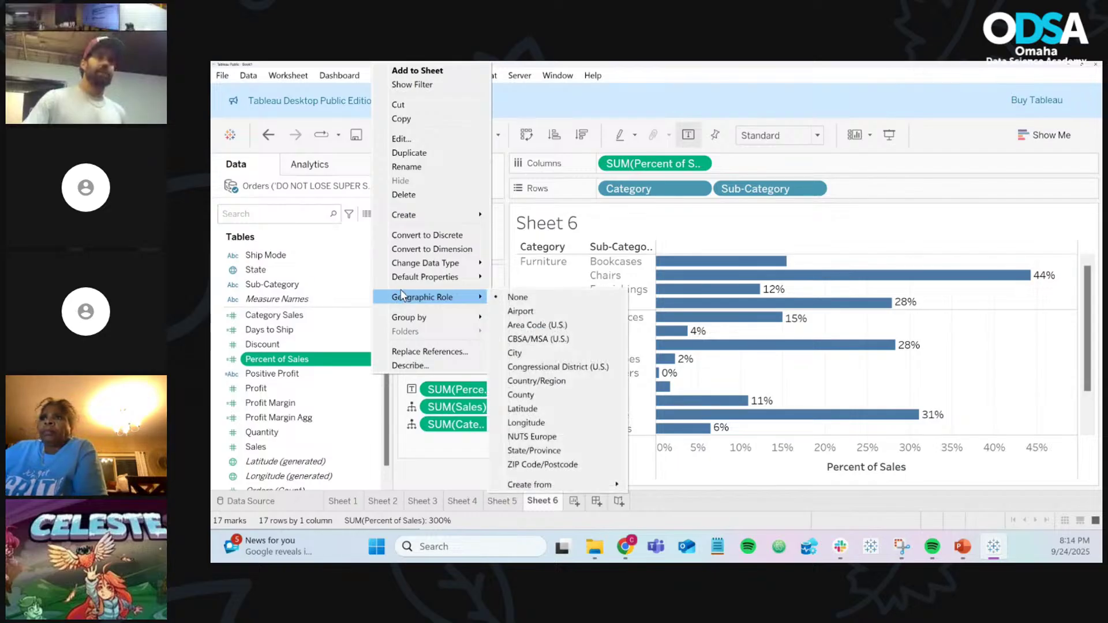
mouse_move(416, 279)
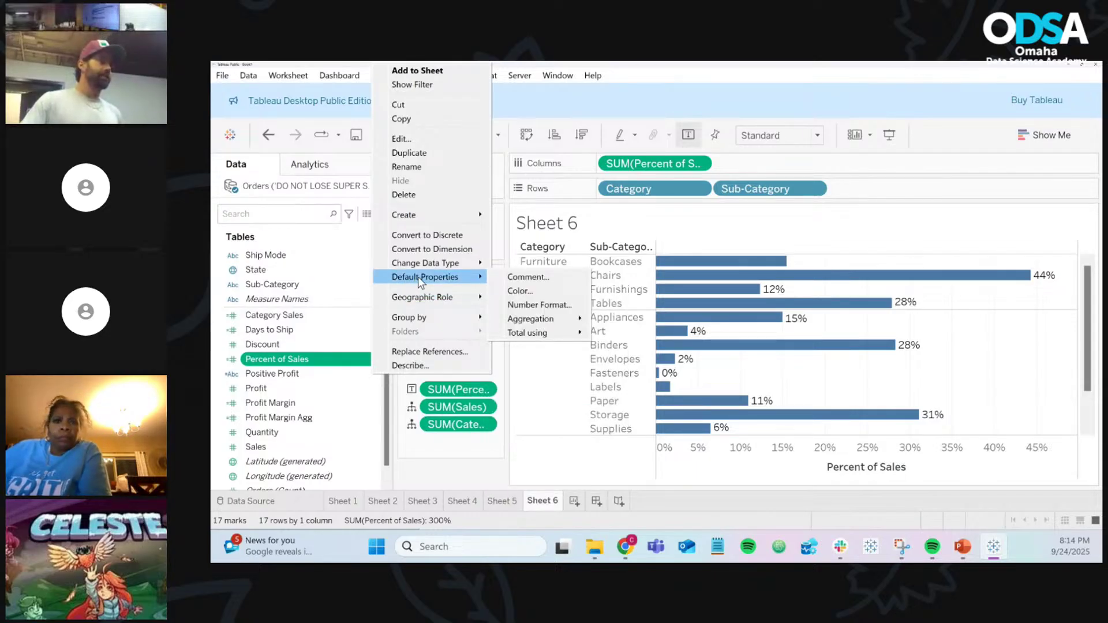
left_click(533, 307)
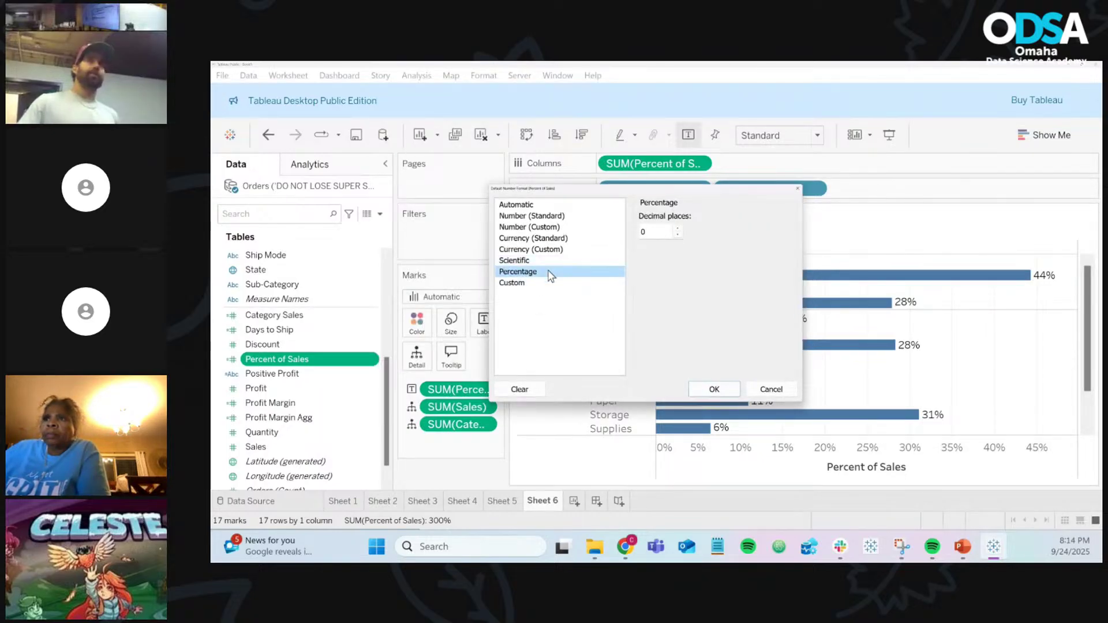
left_click(714, 390)
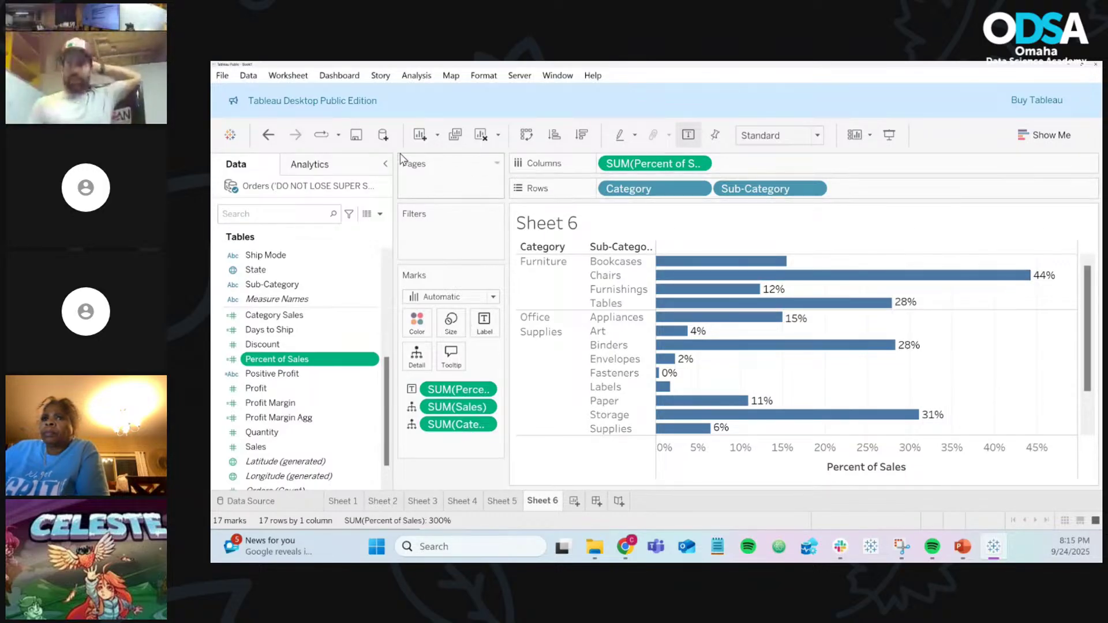
left_click(355, 137)
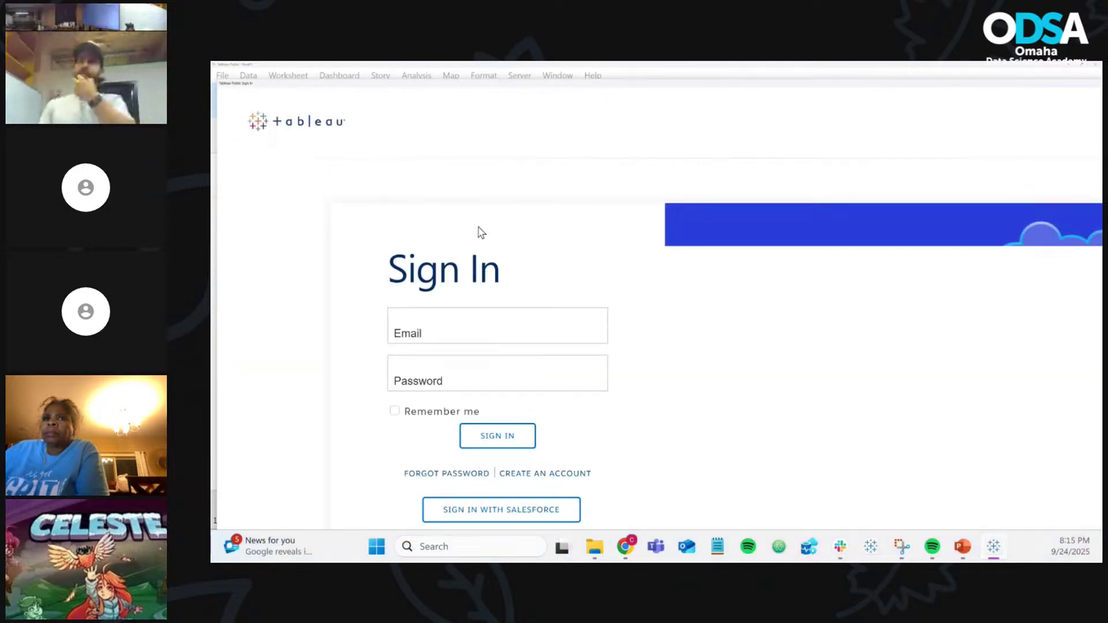
Step: Sign in to Tableau Public with the account e-mail and password
left_click(462, 329)
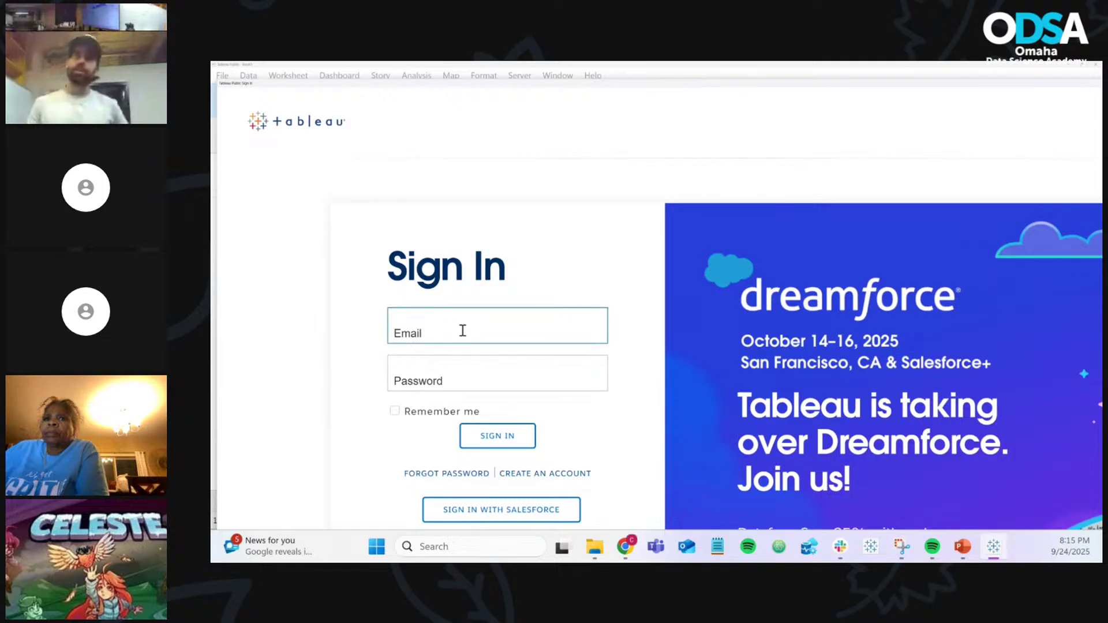
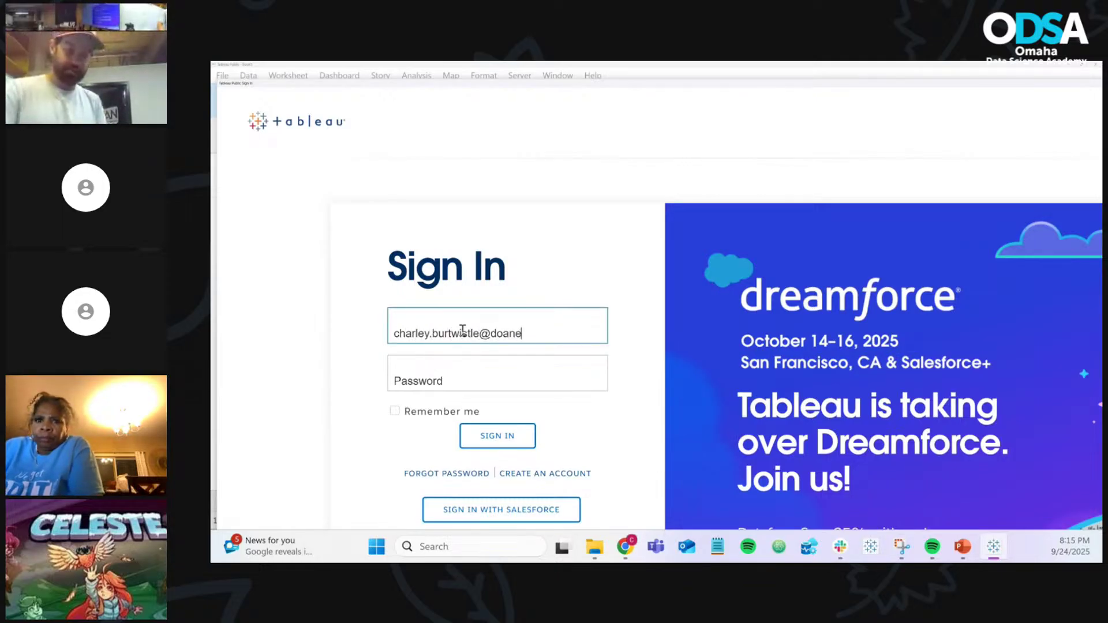
key("Tab")
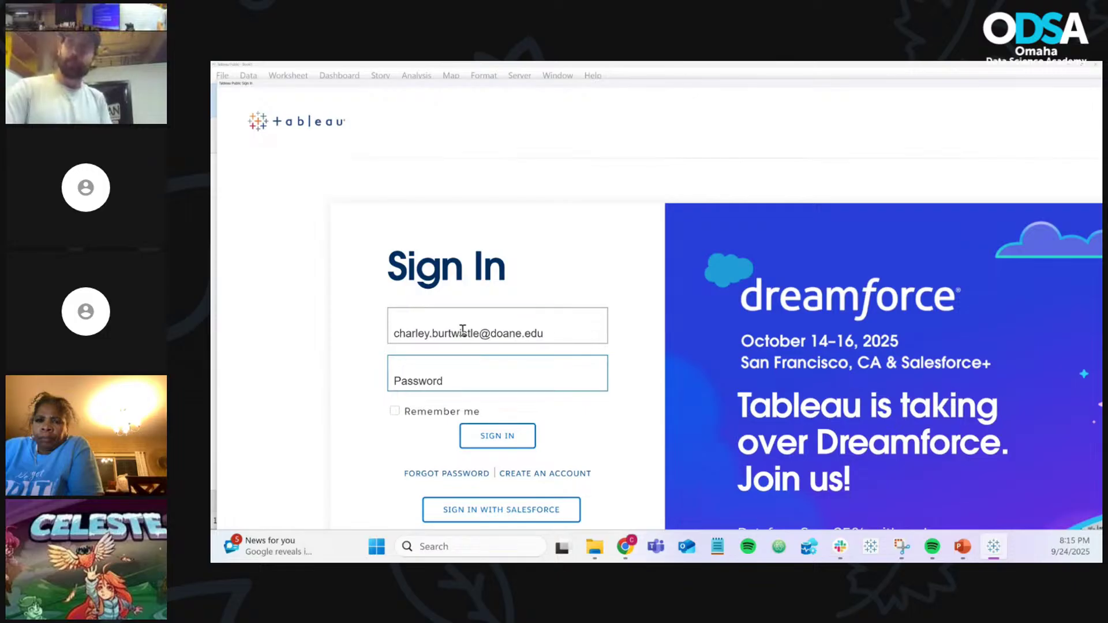
type("••")
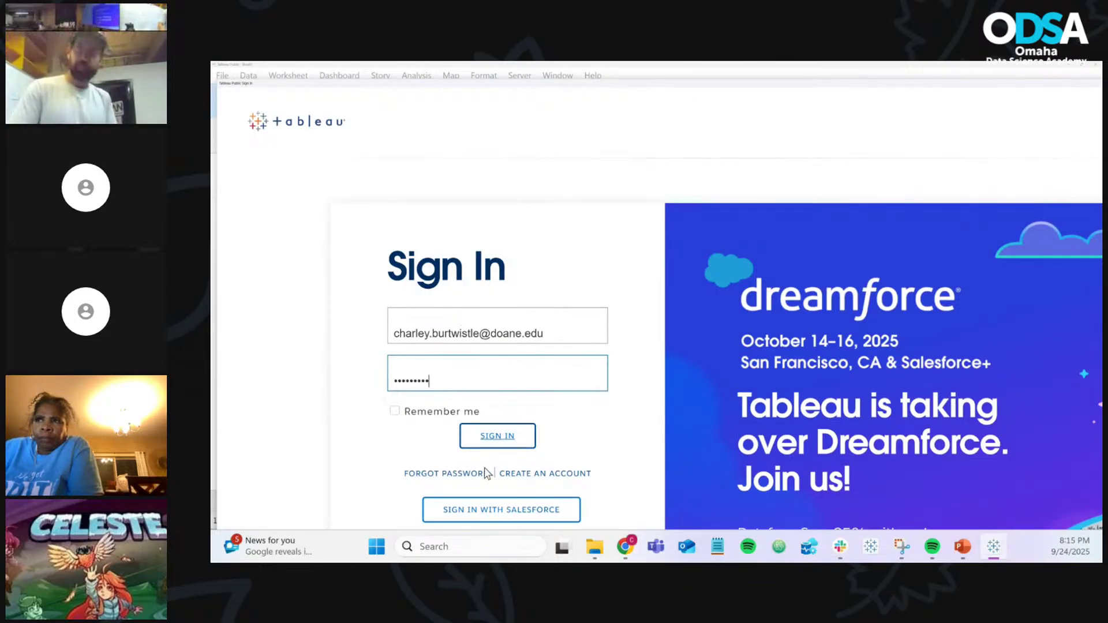
left_click(505, 440)
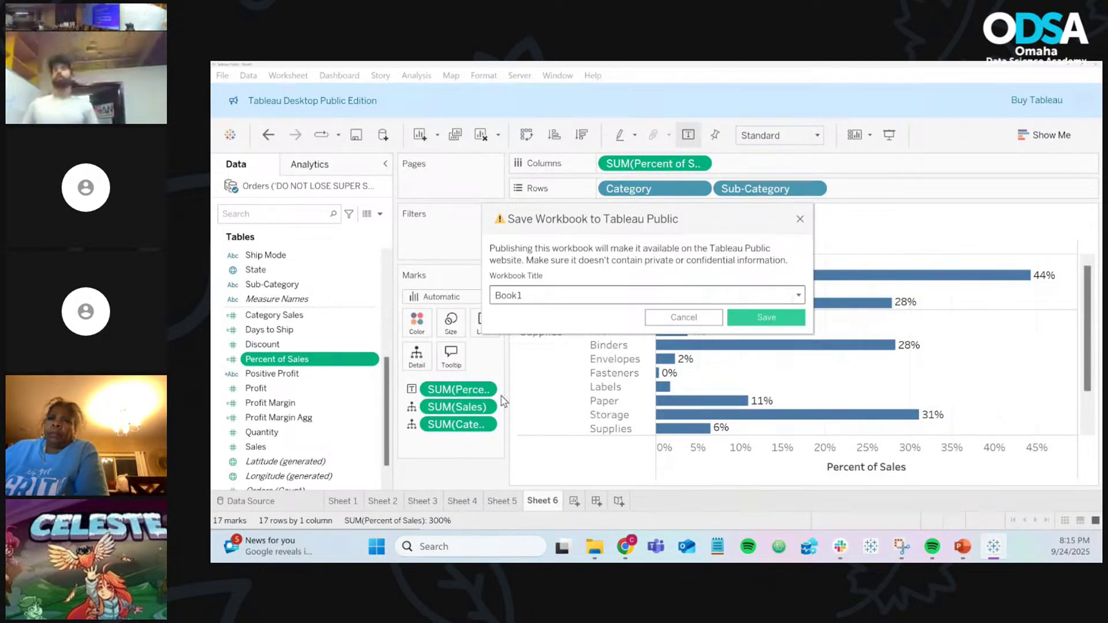
Step: Title the workbook 'Calculated Fields - ODSA - Class Examples' and save it to Tableau Public
left_click(566, 295)
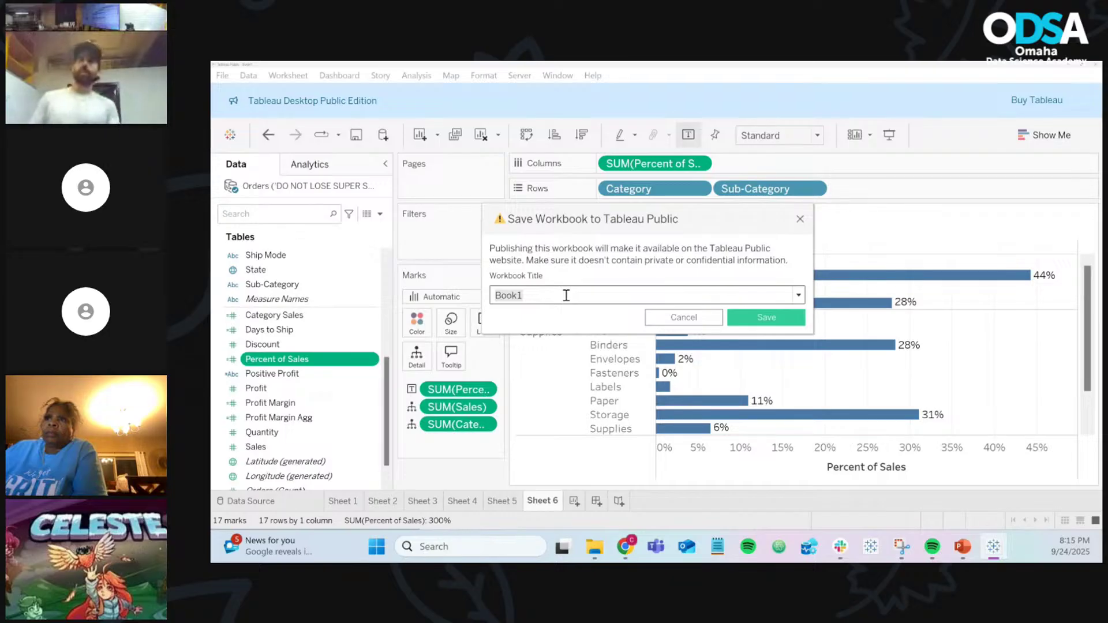
type("Cal")
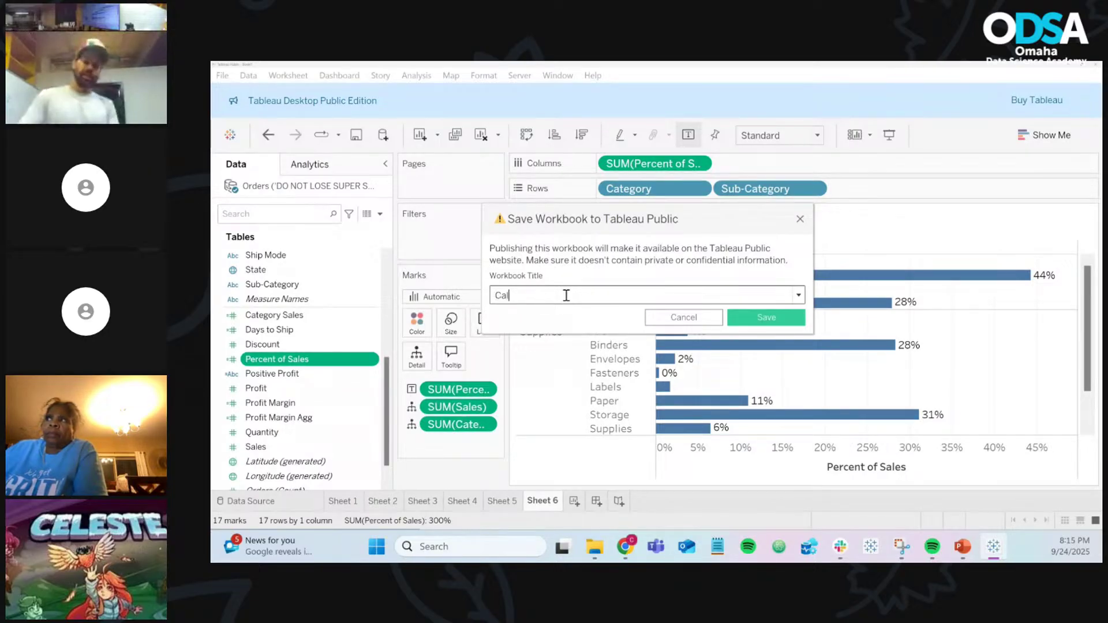
type("culated")
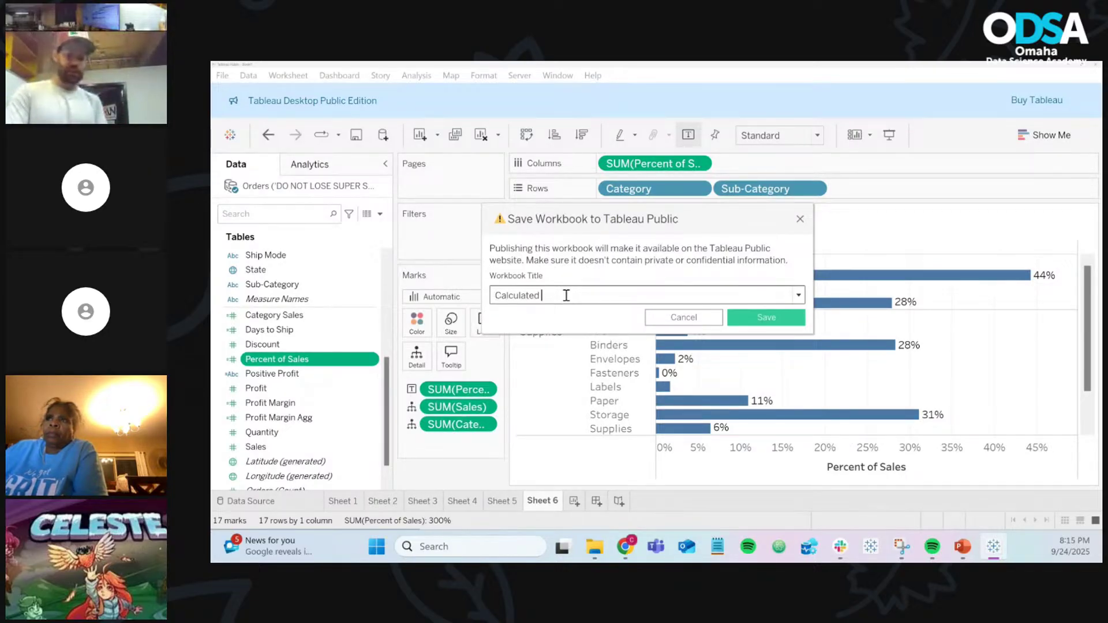
type(" Fields")
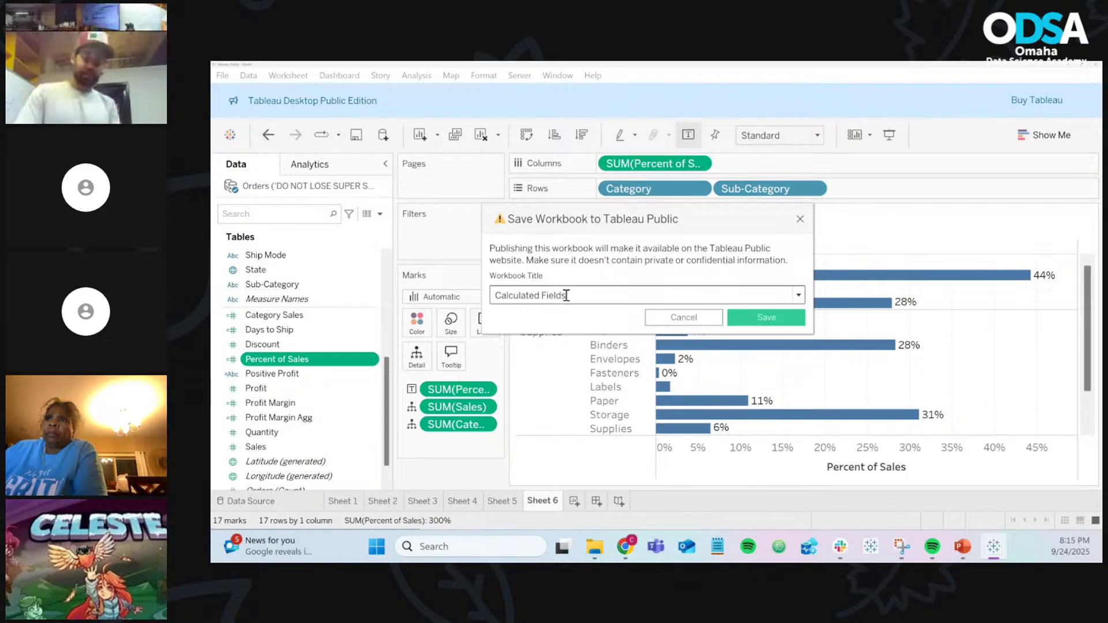
type(" - O")
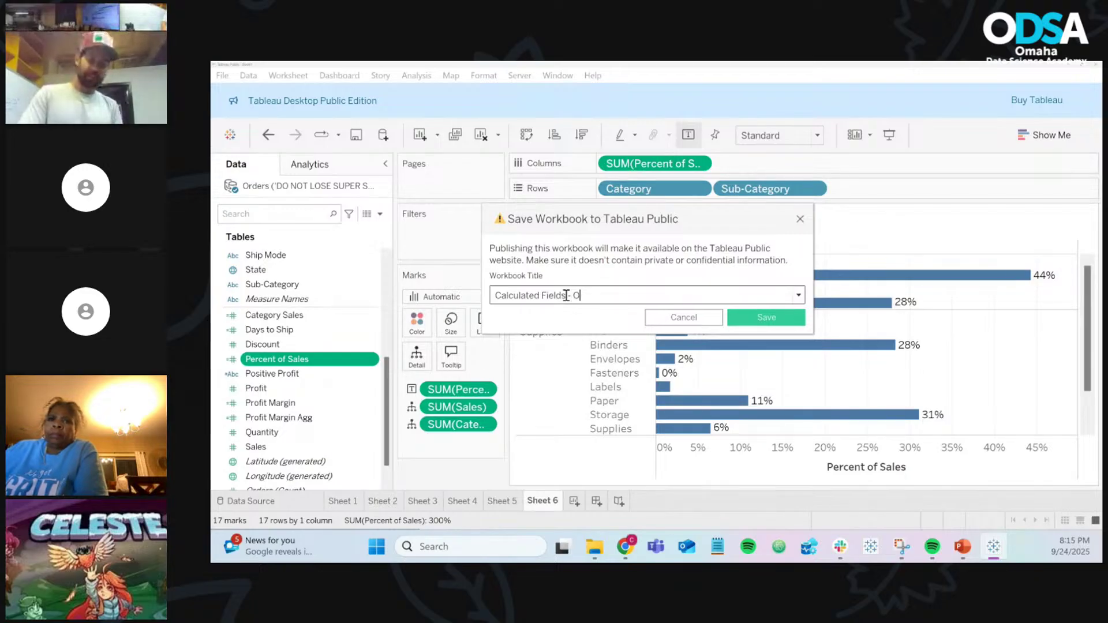
type("DSA - C")
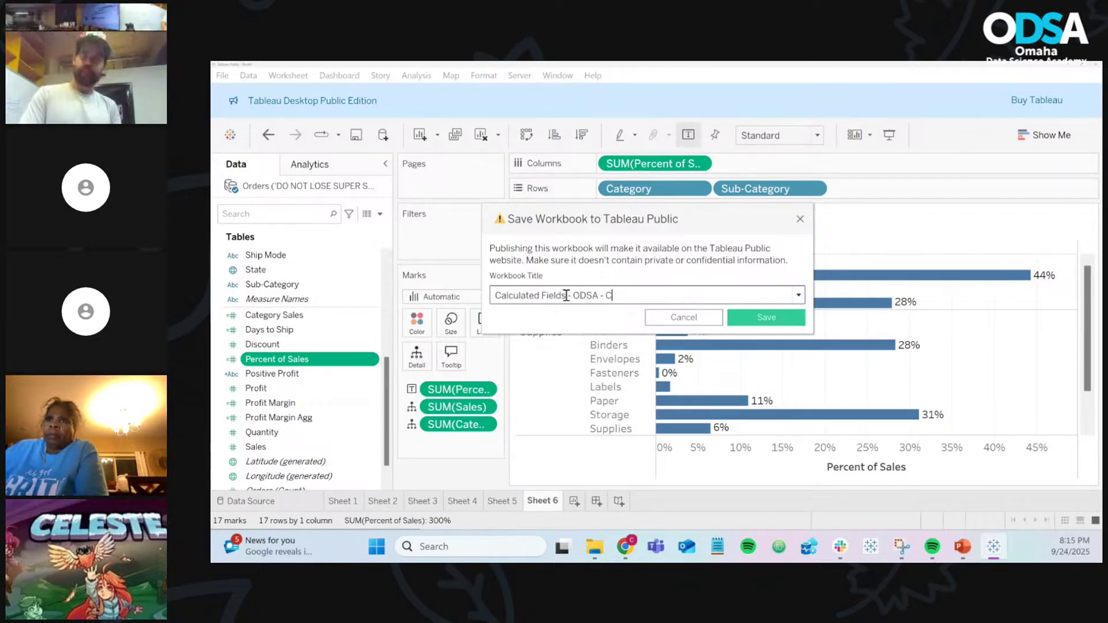
type("lass Examples")
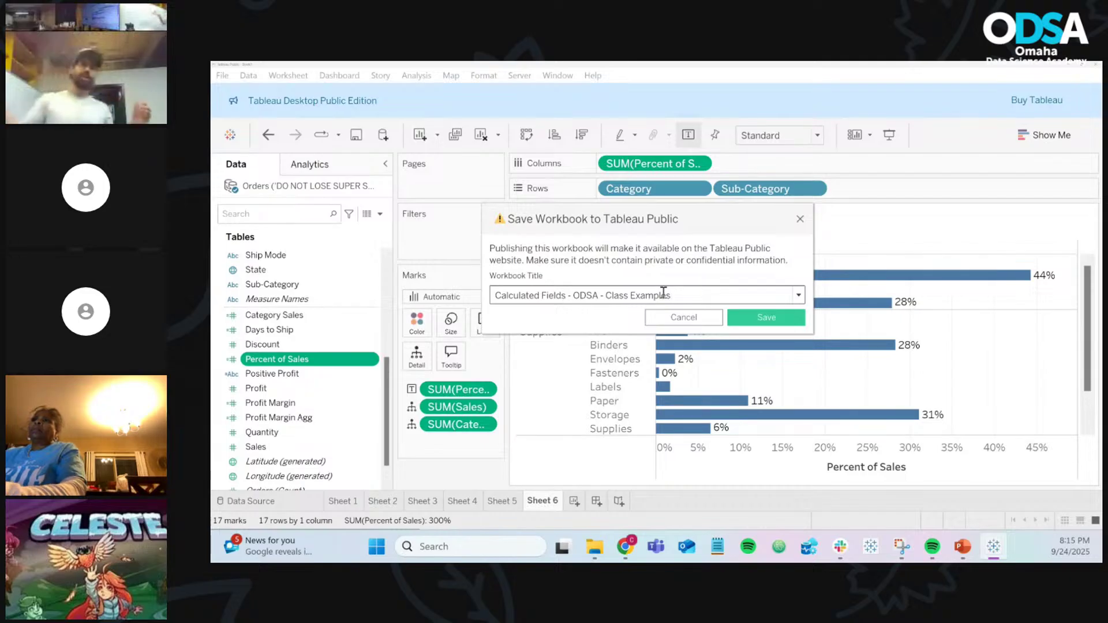
left_click(757, 321)
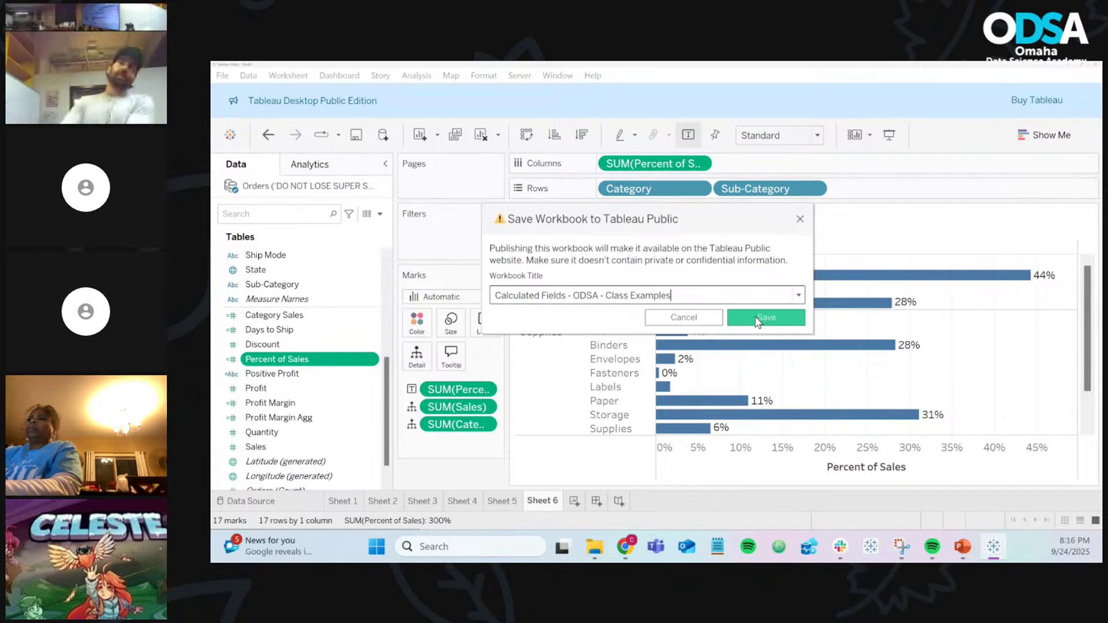
left_click(757, 320)
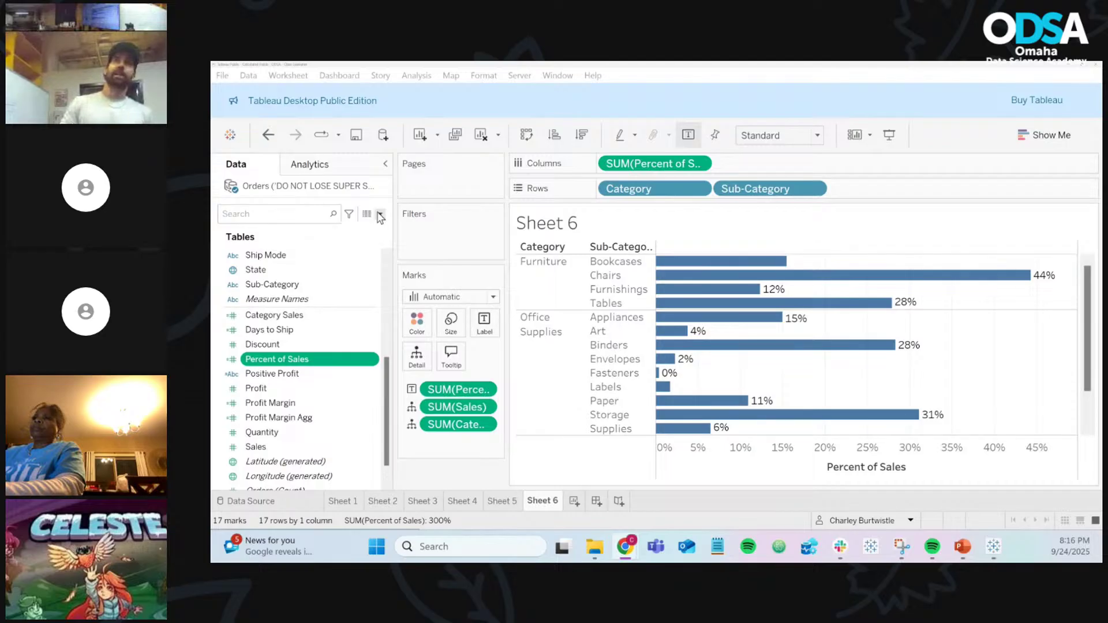
Step: Create a Calculation1 field, browse the DEGREES, DISTANCE, DIV and ELSE help, then discard it
left_click(380, 214)
left_click(333, 229)
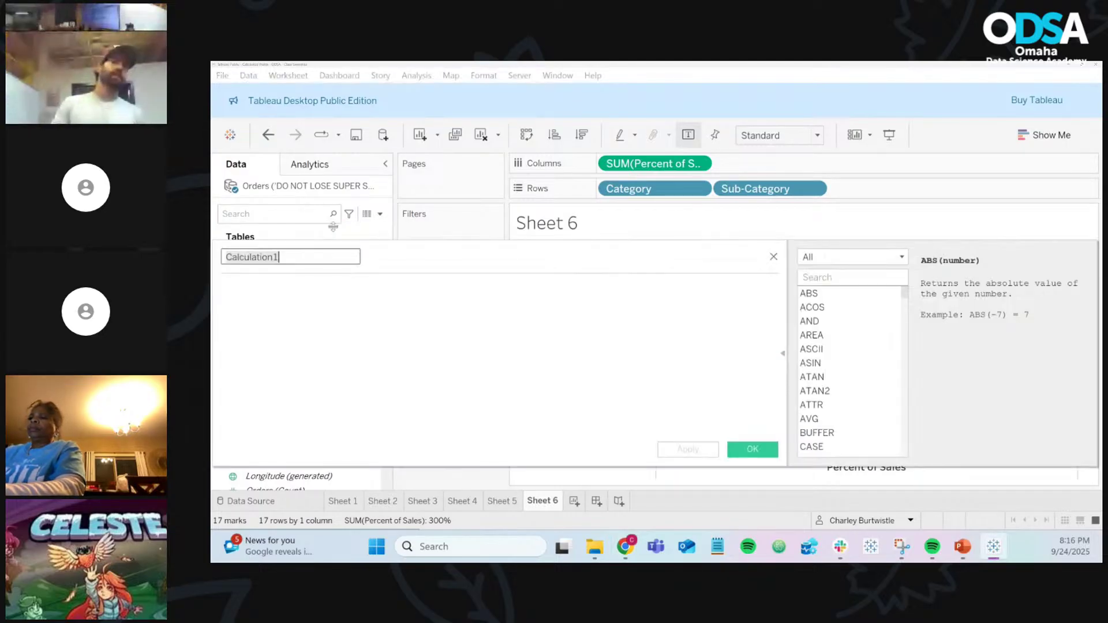
scroll(833, 327, "down", 10)
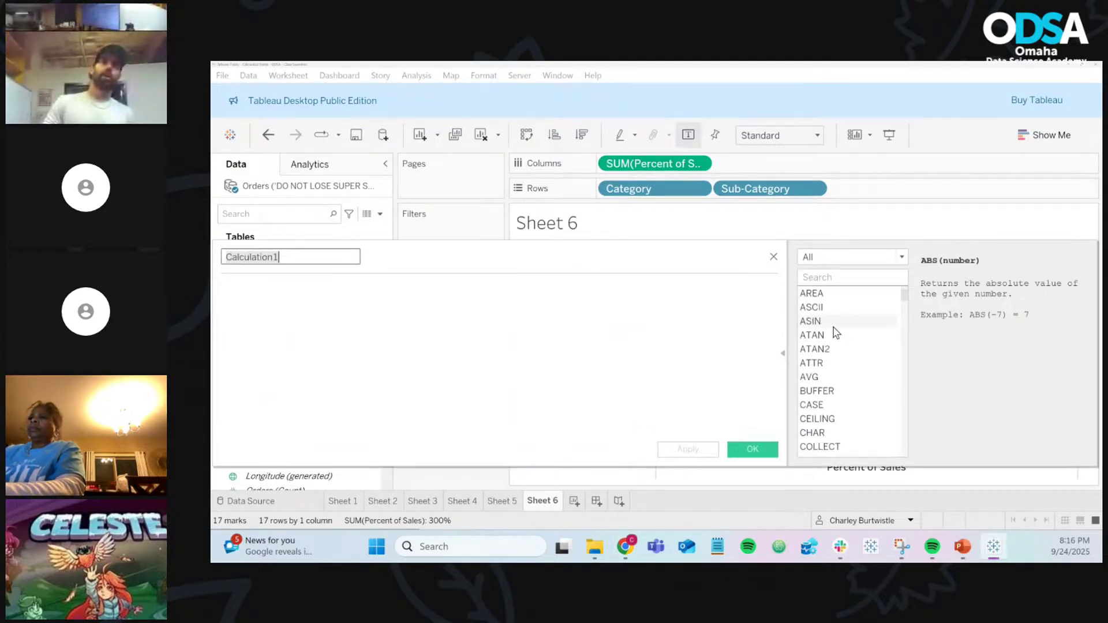
left_click(833, 325)
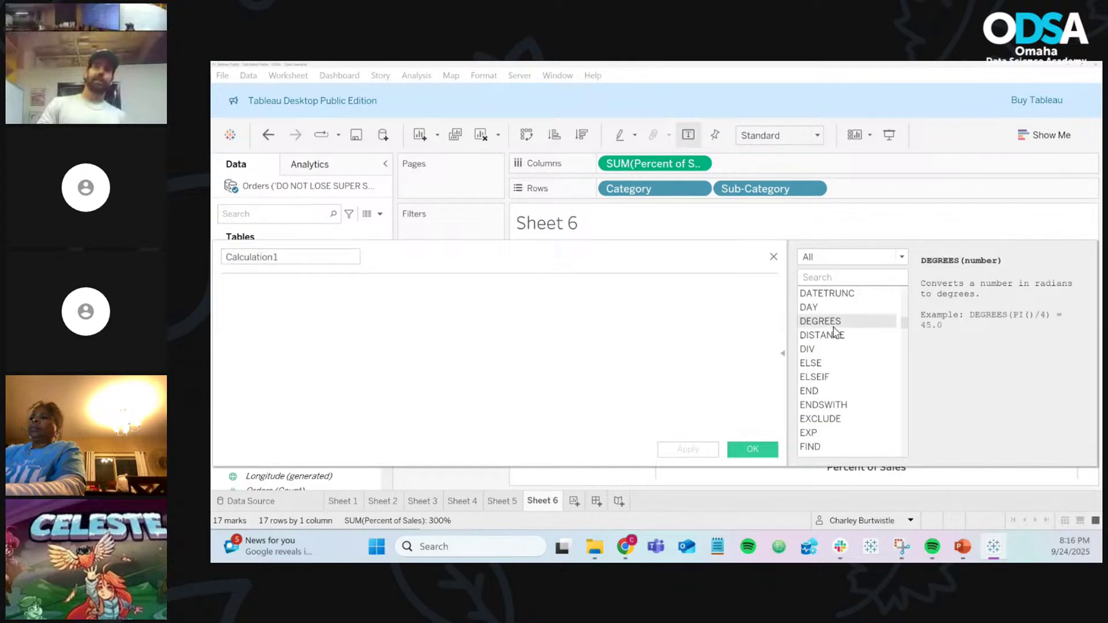
left_click(835, 336)
left_click(835, 352)
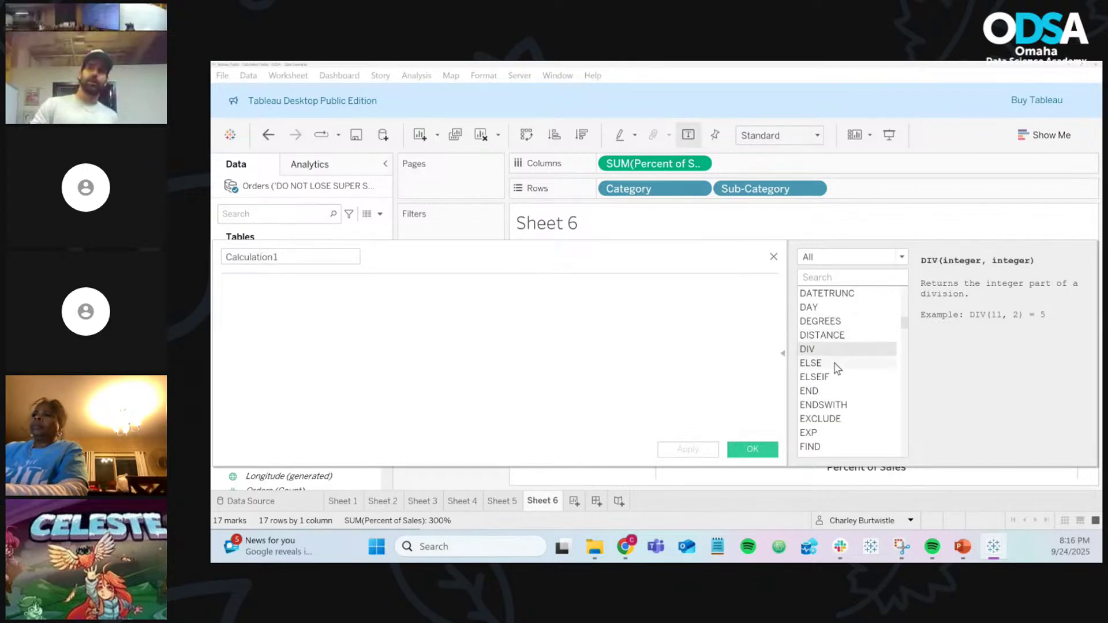
left_click(835, 363)
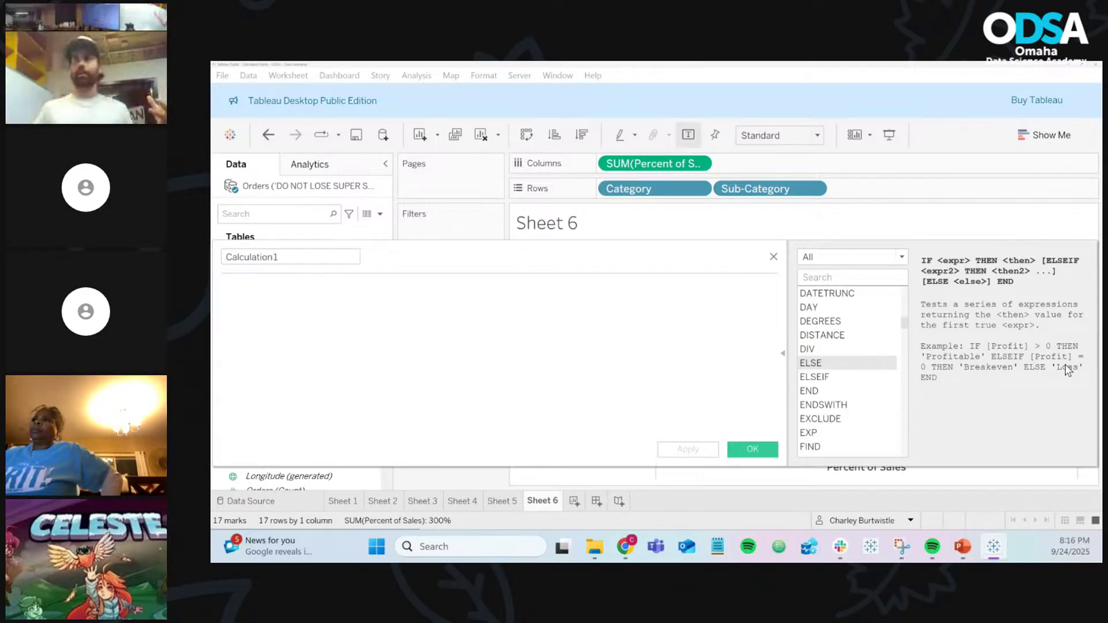
left_click(774, 257)
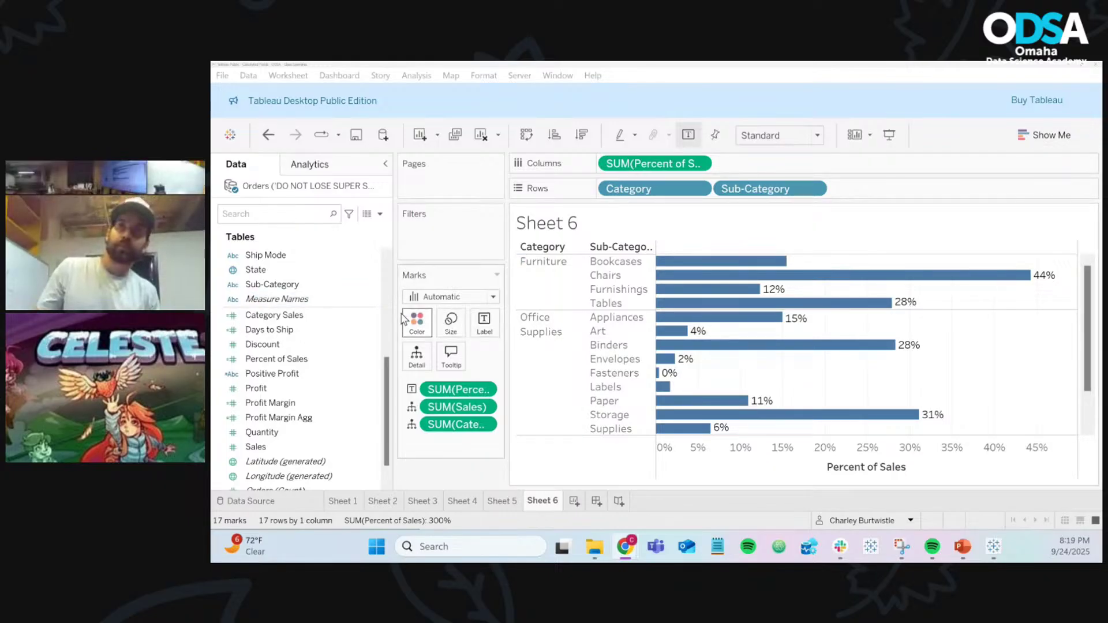
left_click(373, 315)
right_click(374, 315)
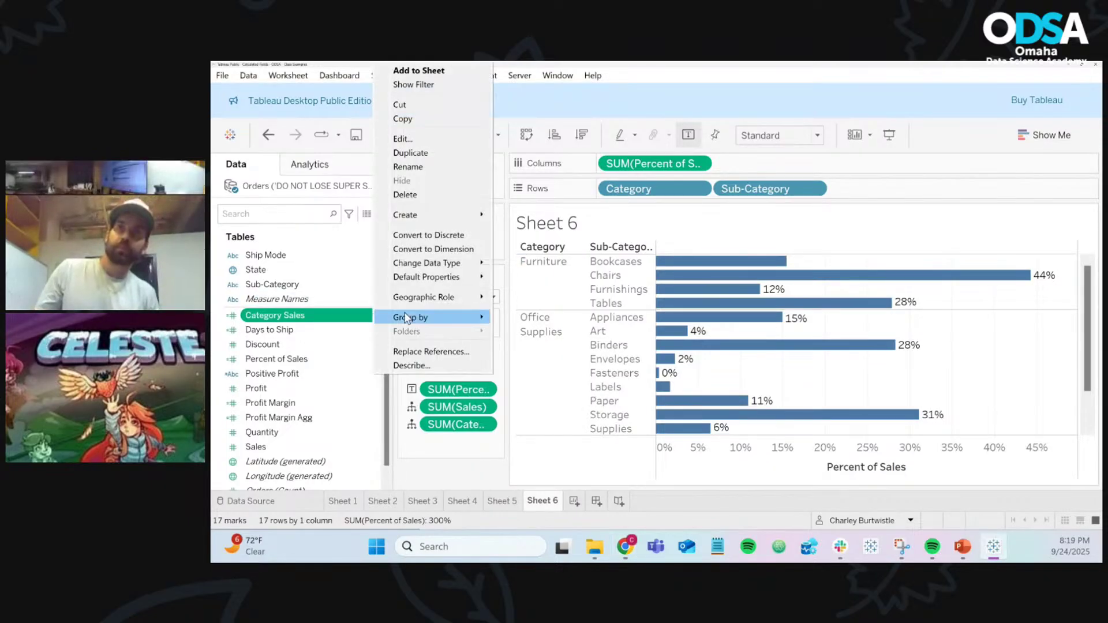
left_click(468, 139)
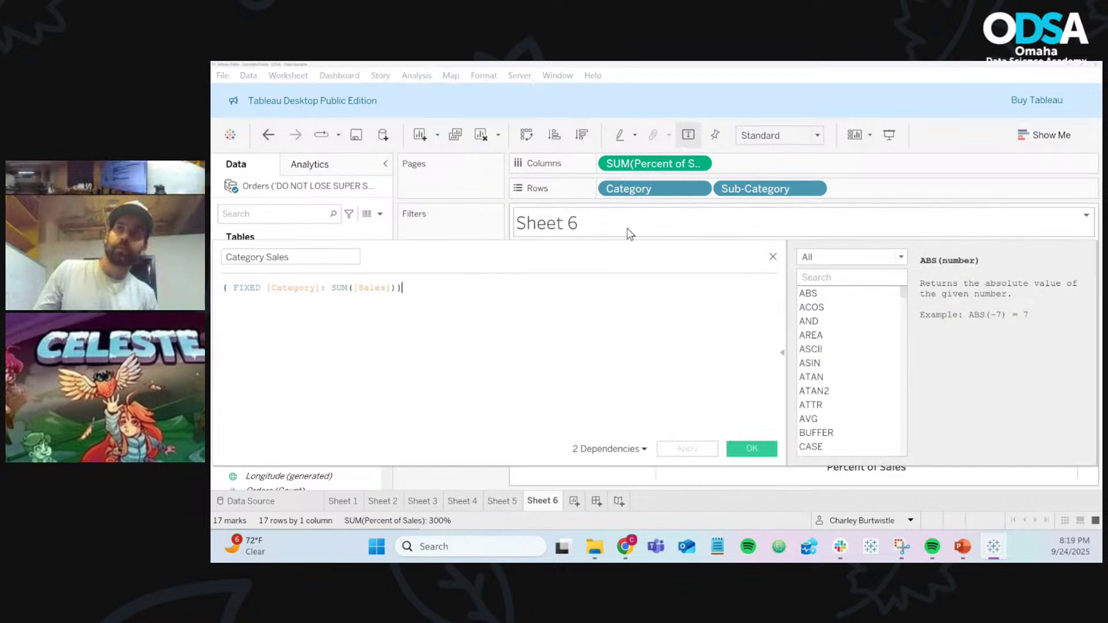
key("ctrl+a")
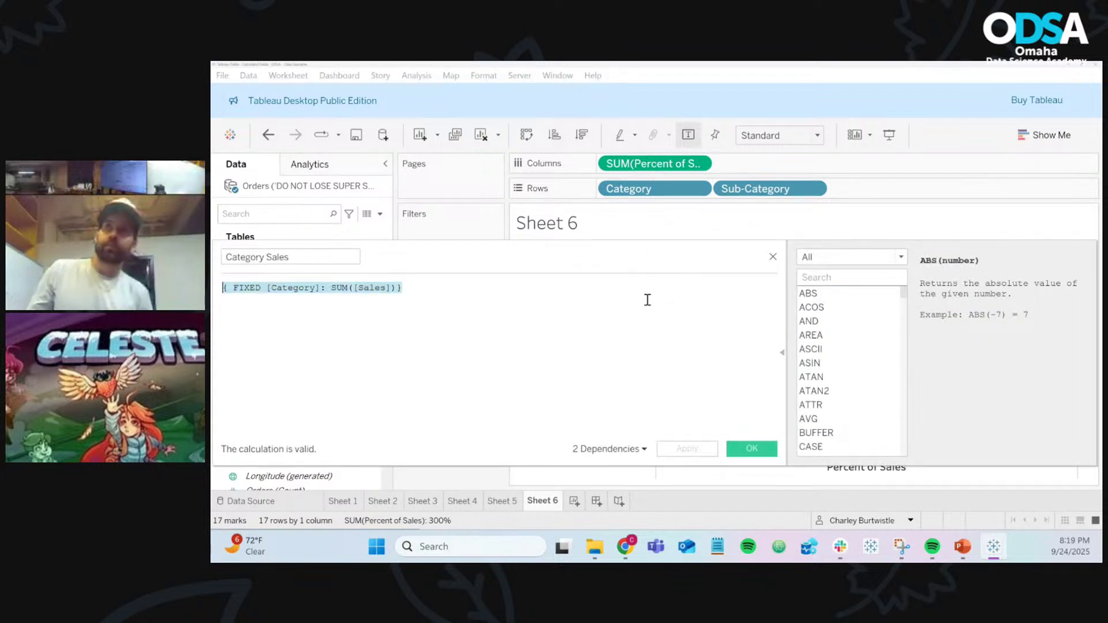
left_click(772, 258)
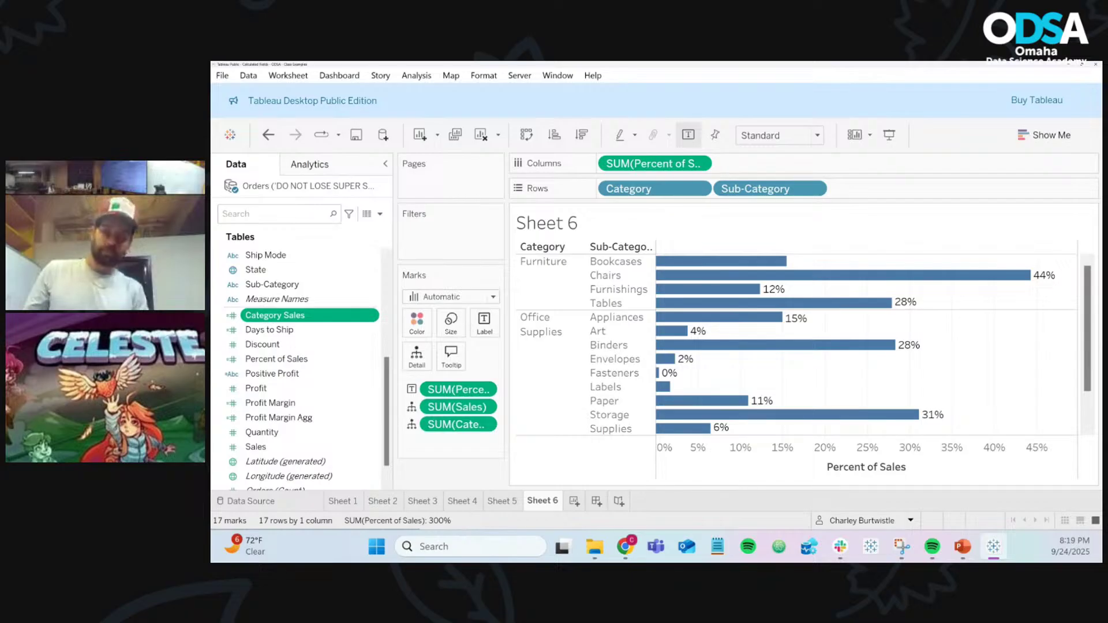
key("alt+Tab")
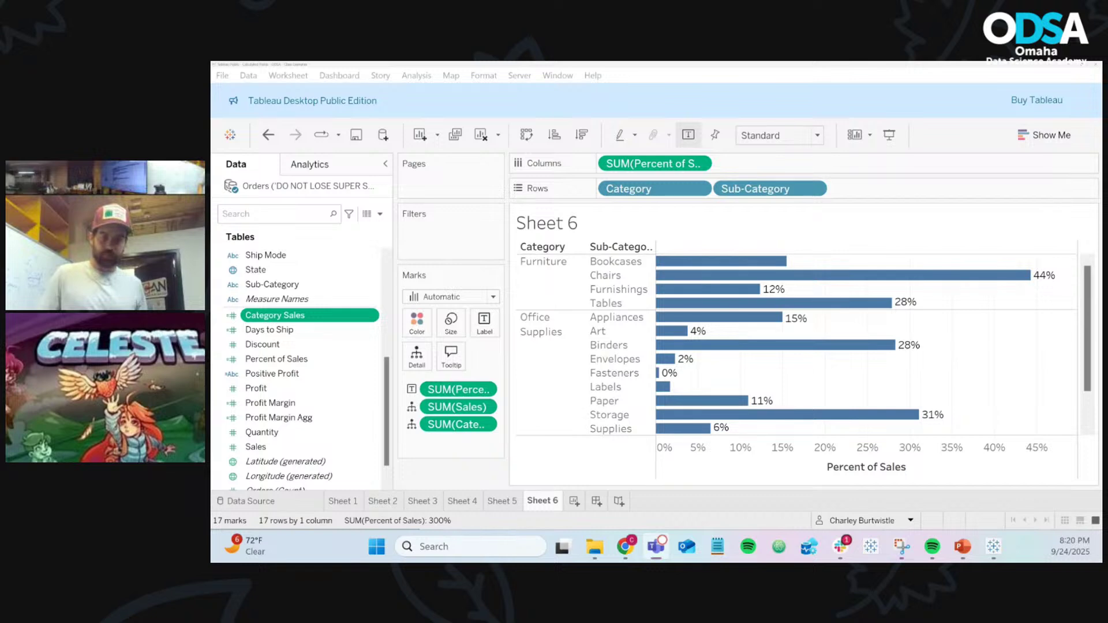
key("alt+Tab")
key("ctrl+n")
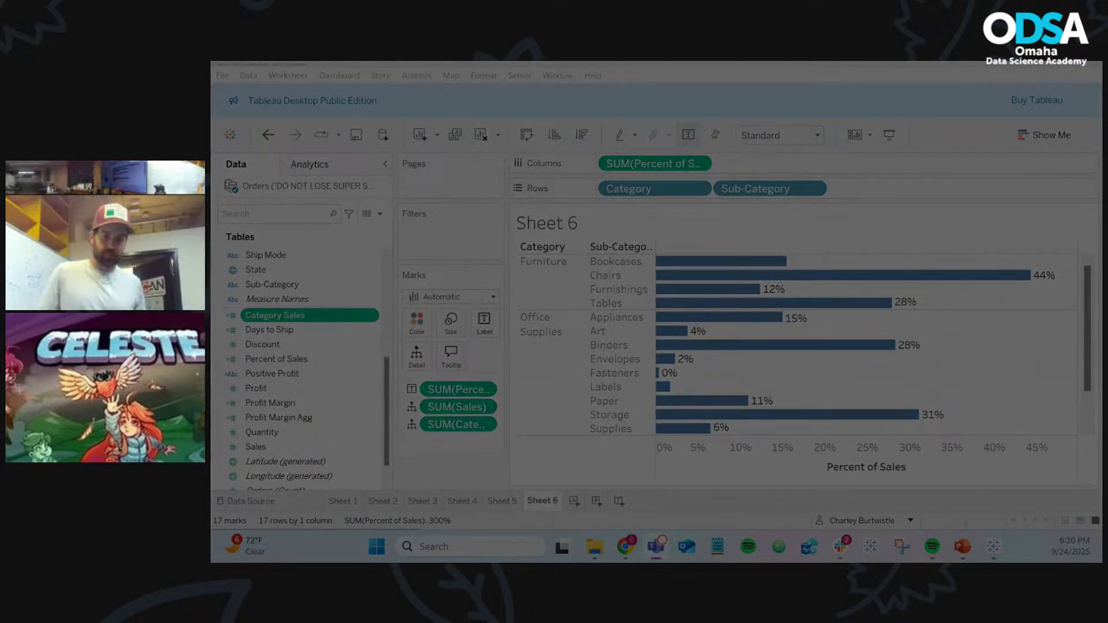
key("Escape")
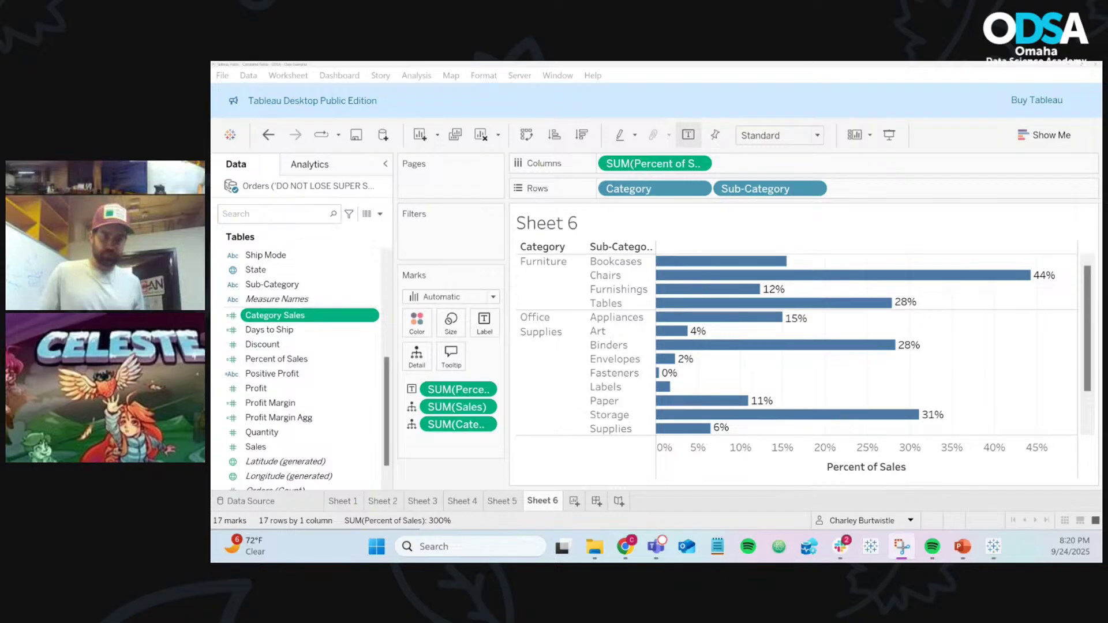
key("alt+Tab")
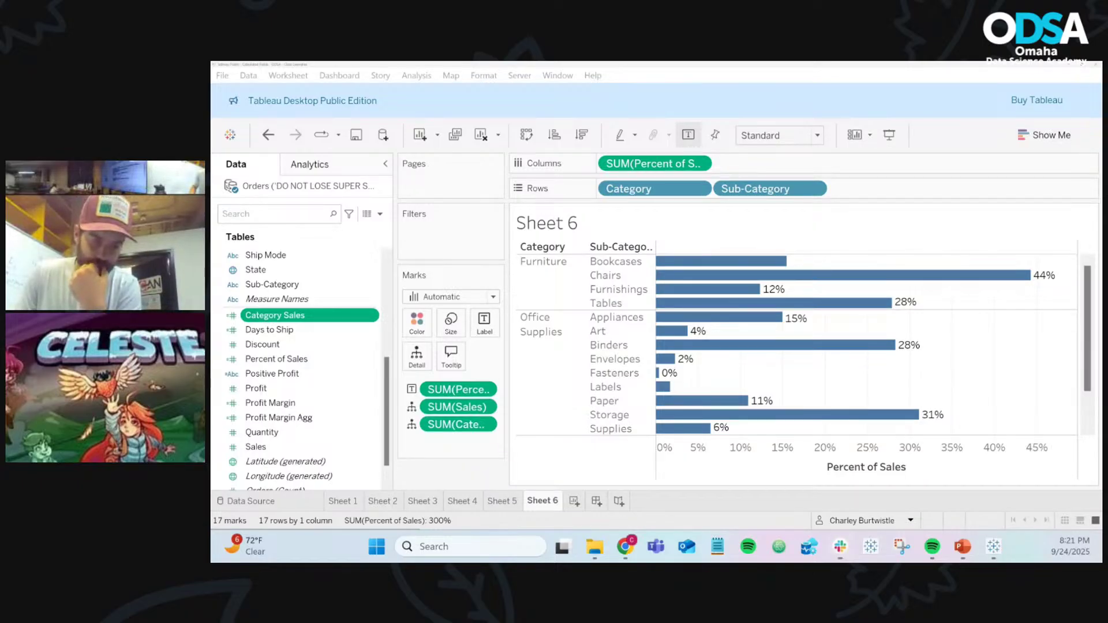
key("alt+Tab")
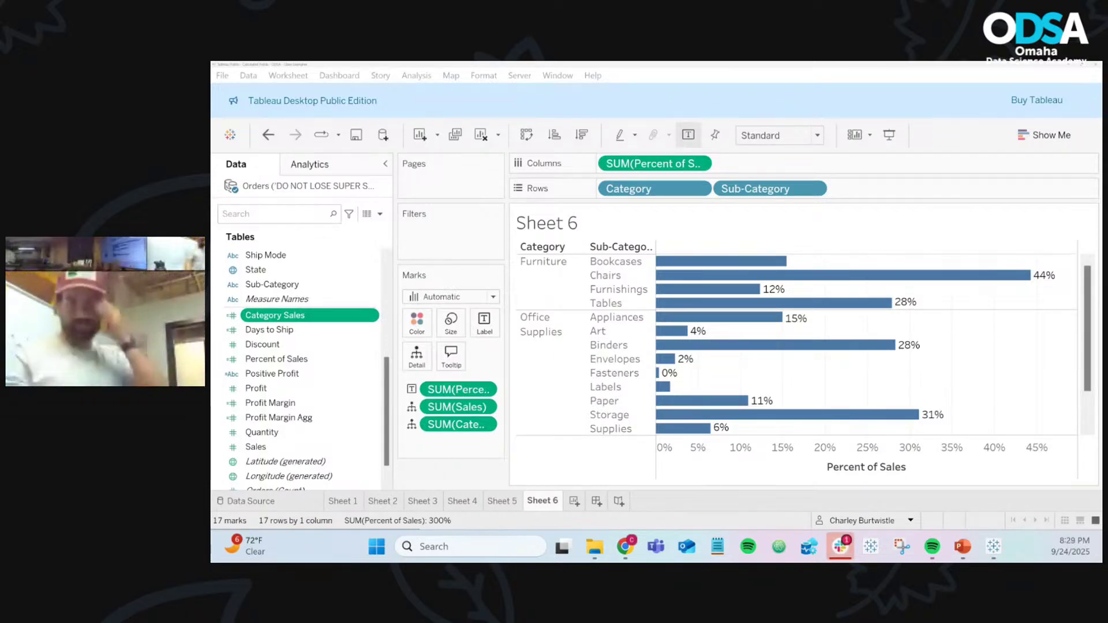
key("super+d")
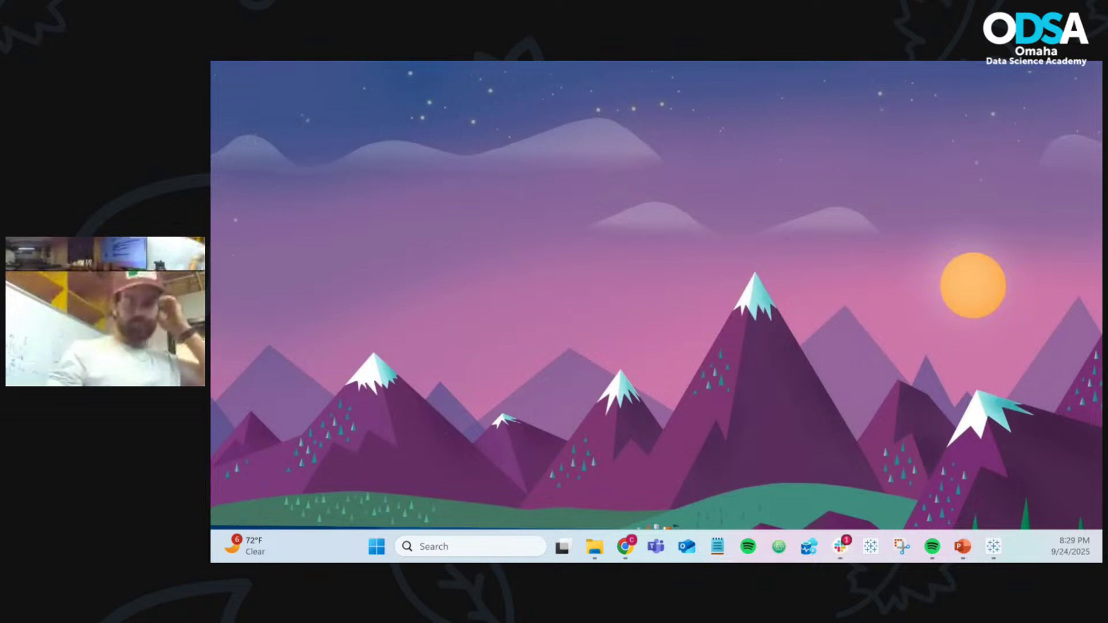
key("super+d")
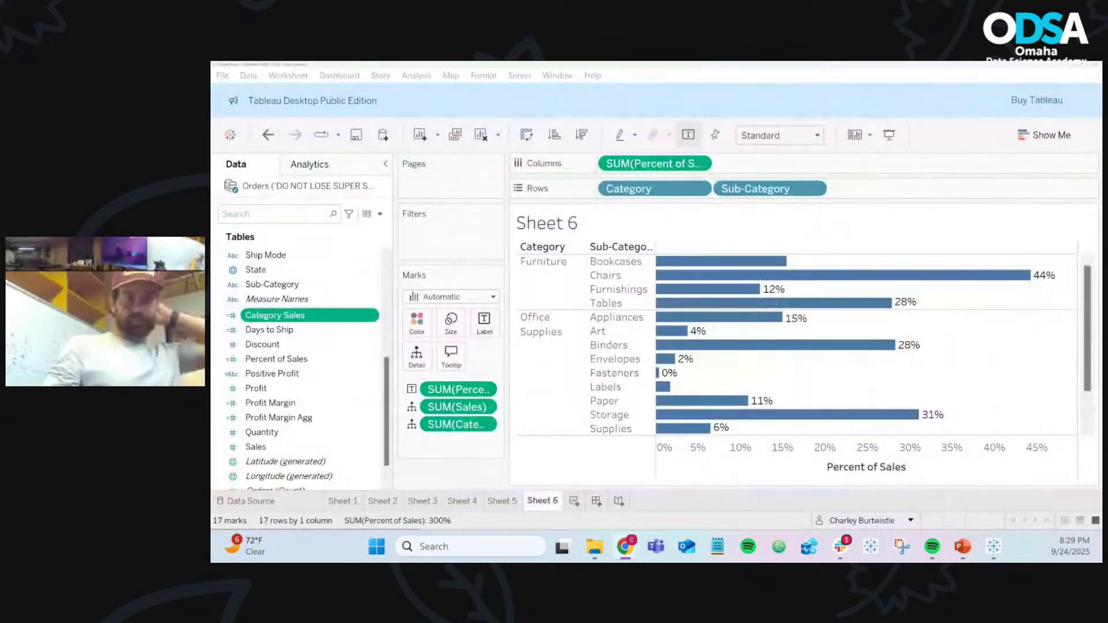